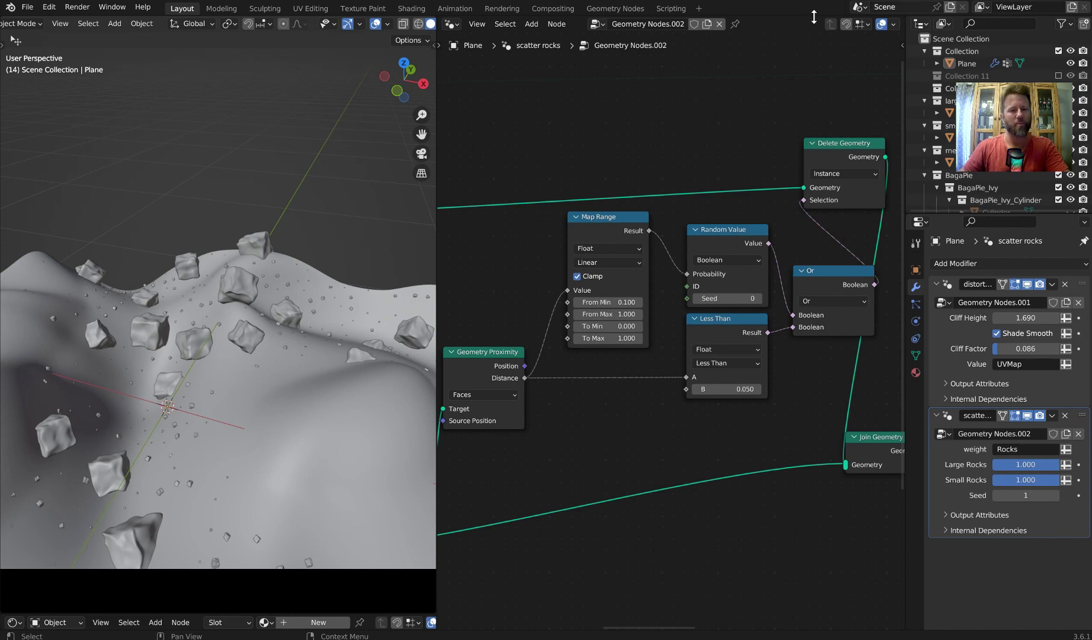
pyautogui.scroll(5, 315, 230)
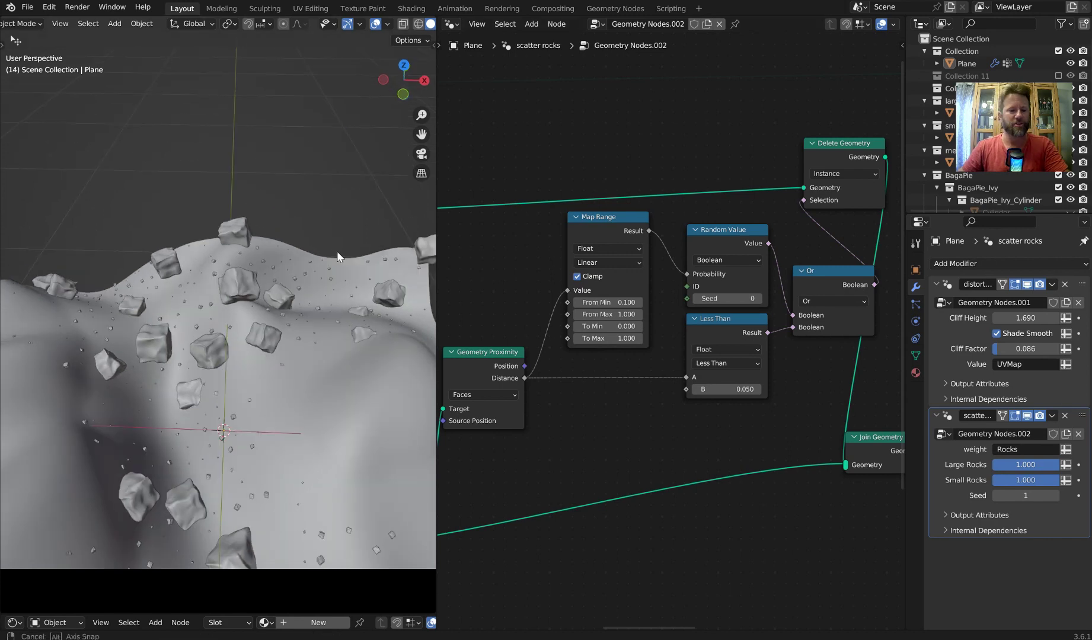
pyautogui.moveTo(280, 212); pyautogui.dragTo(63, 196, button='middle')
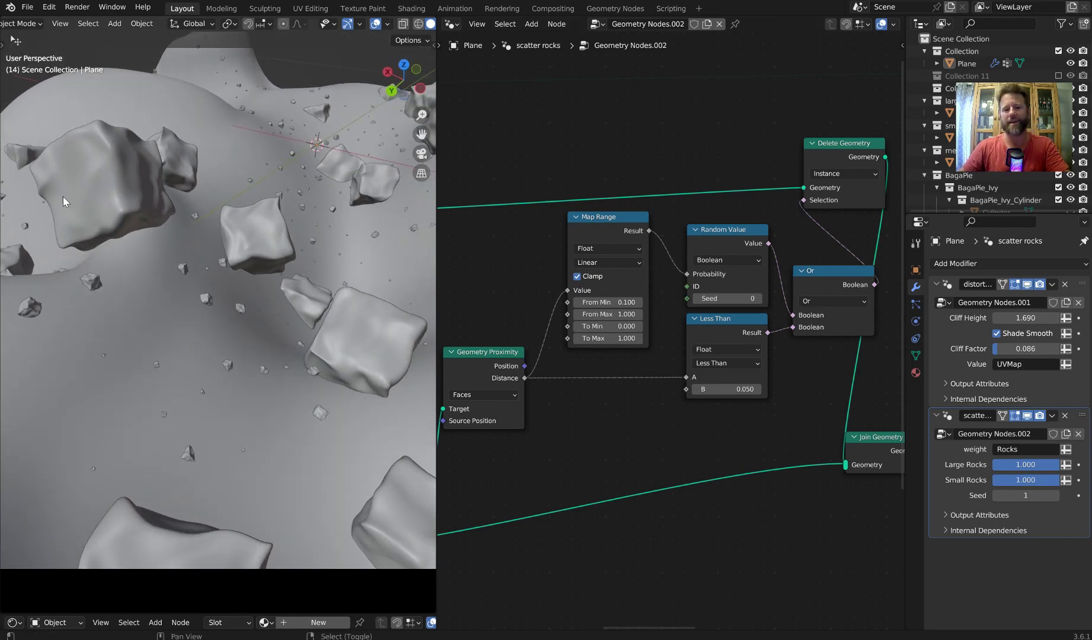
pyautogui.scroll(-4, 154, 213)
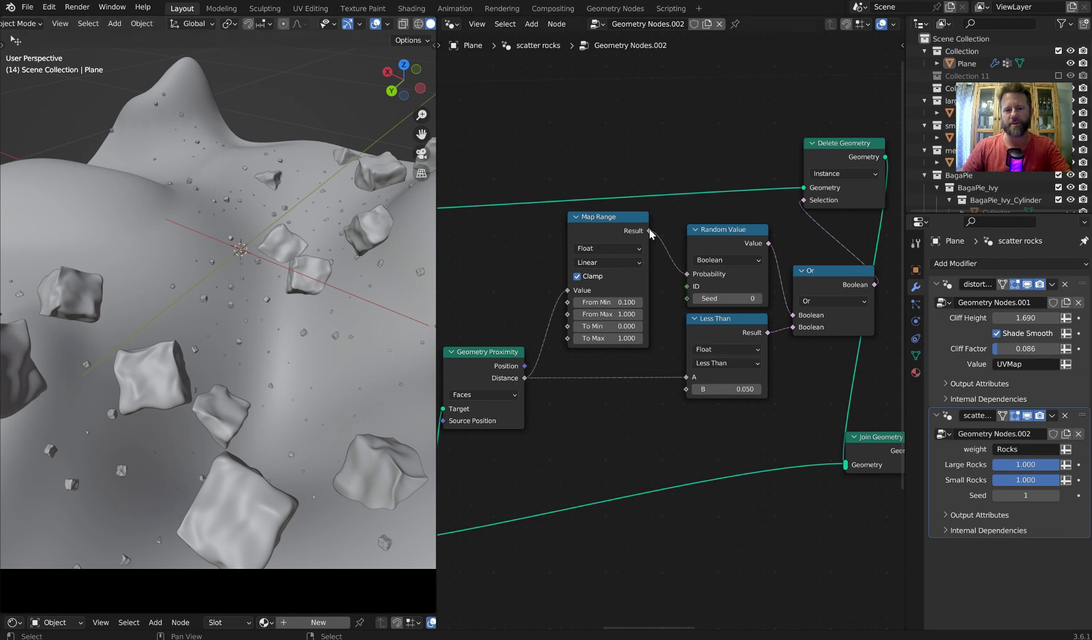
pyautogui.scroll(-2, 722, 254)
pyautogui.moveTo(643, 258); pyautogui.dragTo(634, 259)
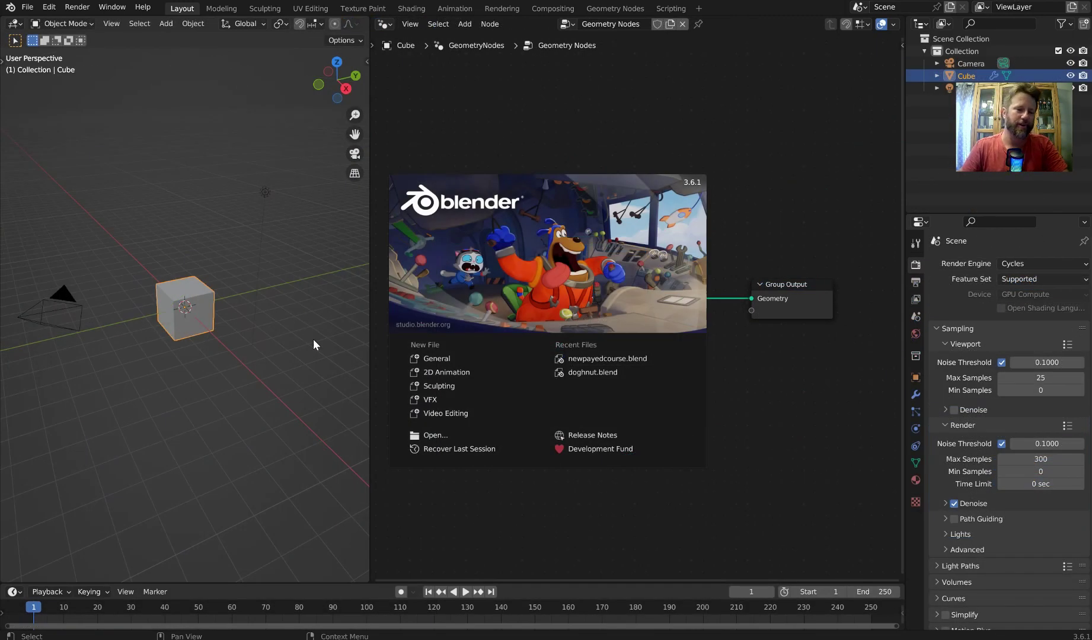
# - Delete the default camera, cube and light from the new scene
pyautogui.click(313, 345)
pyautogui.press('a')
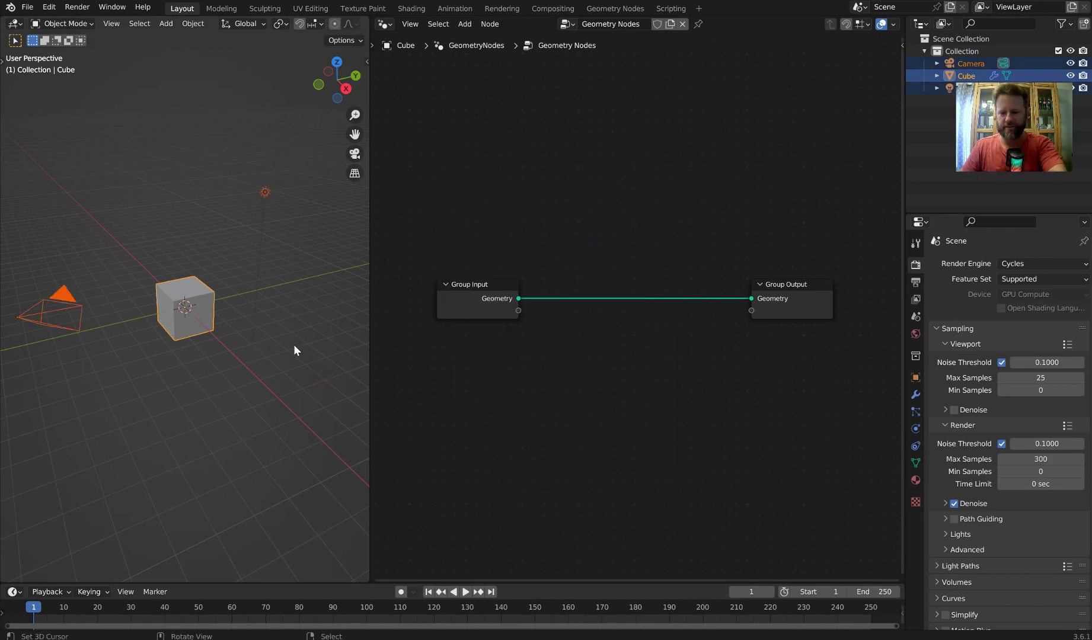
pyautogui.press('Delete')
# - Add a mesh plane to the empty scene
pyautogui.hotkey('shift', 'a')
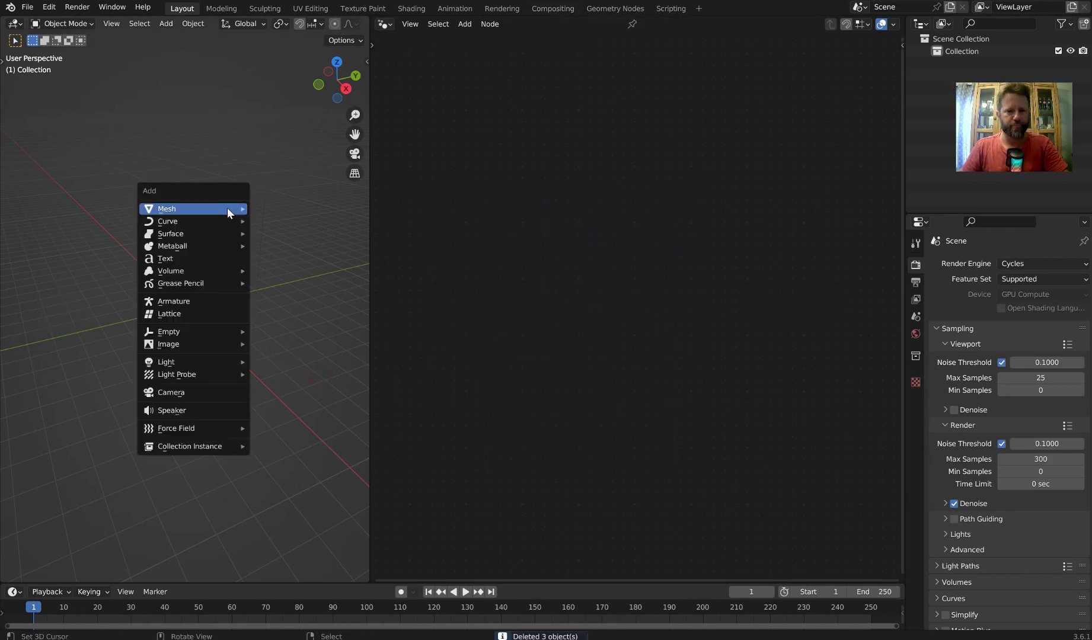
pyautogui.moveTo(227, 207)
pyautogui.click(270, 210)
pyautogui.scroll(7, 241, 224)
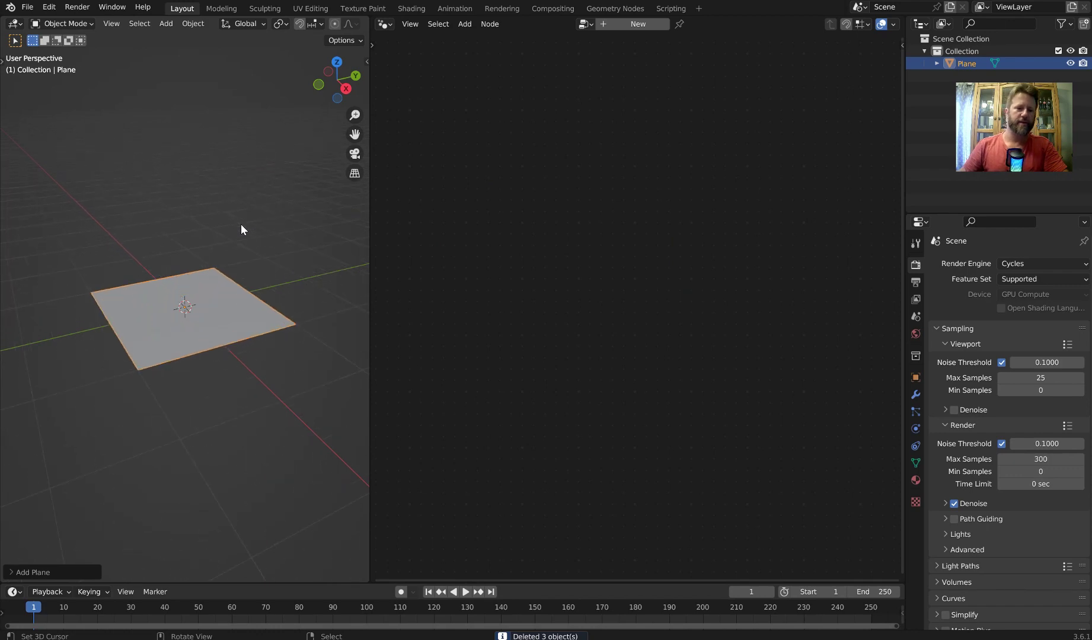
pyautogui.scroll(1, 241, 224)
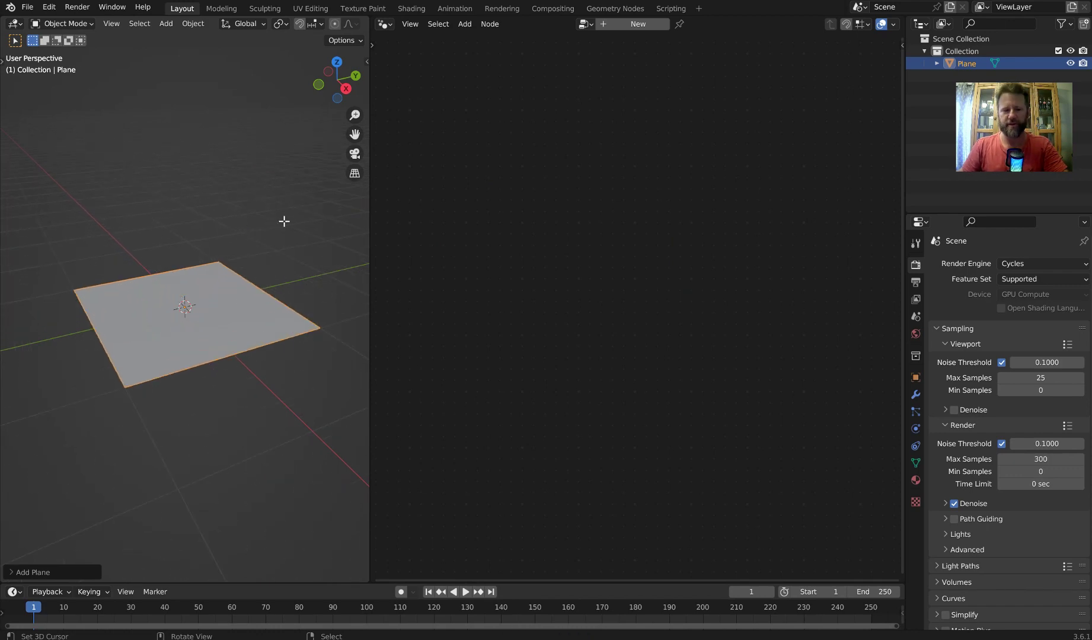
# - Subdivide the plane's mesh several times into a dense grid and return to Object Mode
pyautogui.press('Tab')
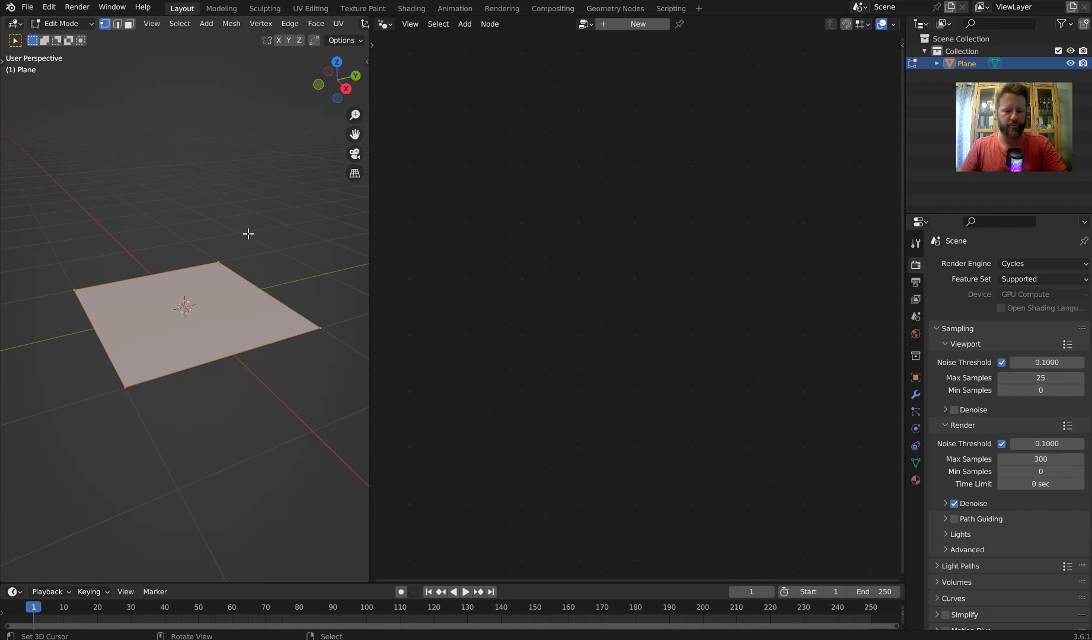
pyautogui.rightClick(248, 233)
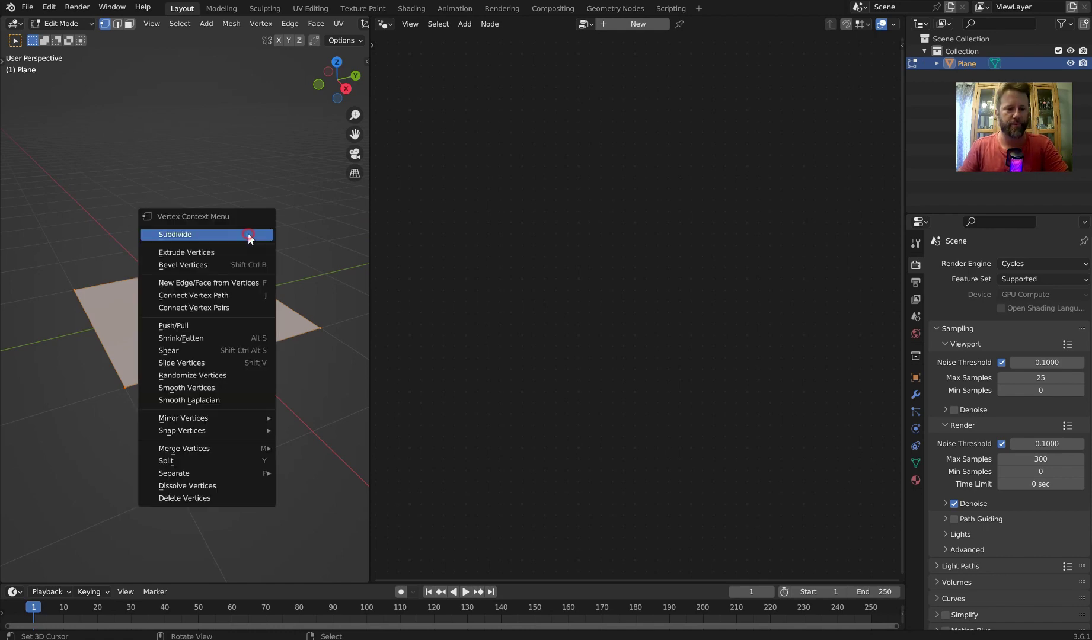
pyautogui.click(247, 233)
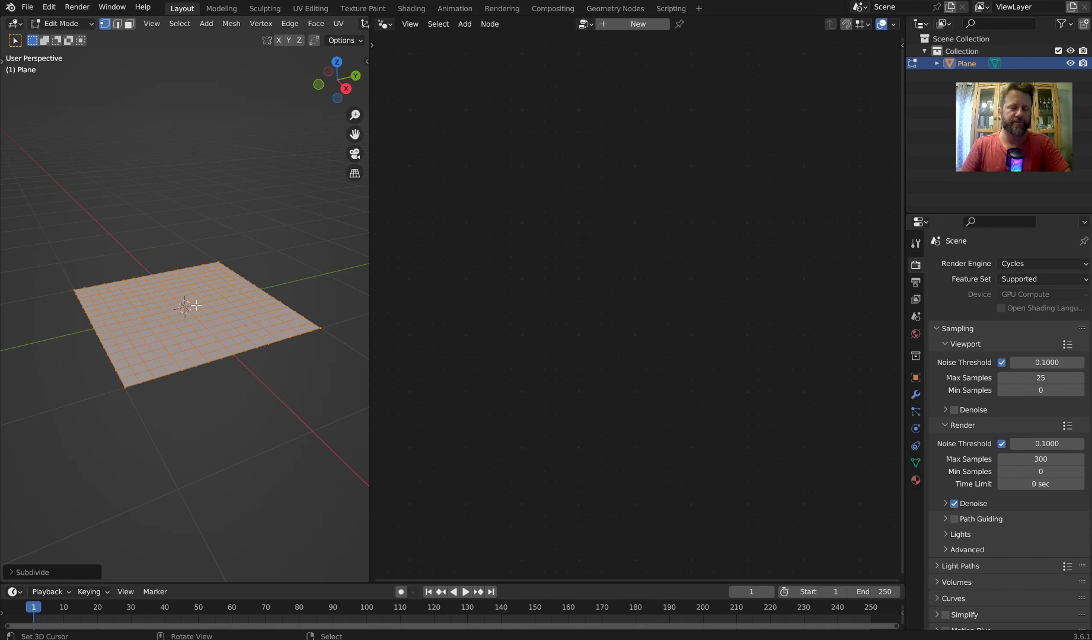
pyautogui.scroll(5, 193, 305)
pyautogui.moveTo(193, 305); pyautogui.dragTo(237, 320, button='middle')
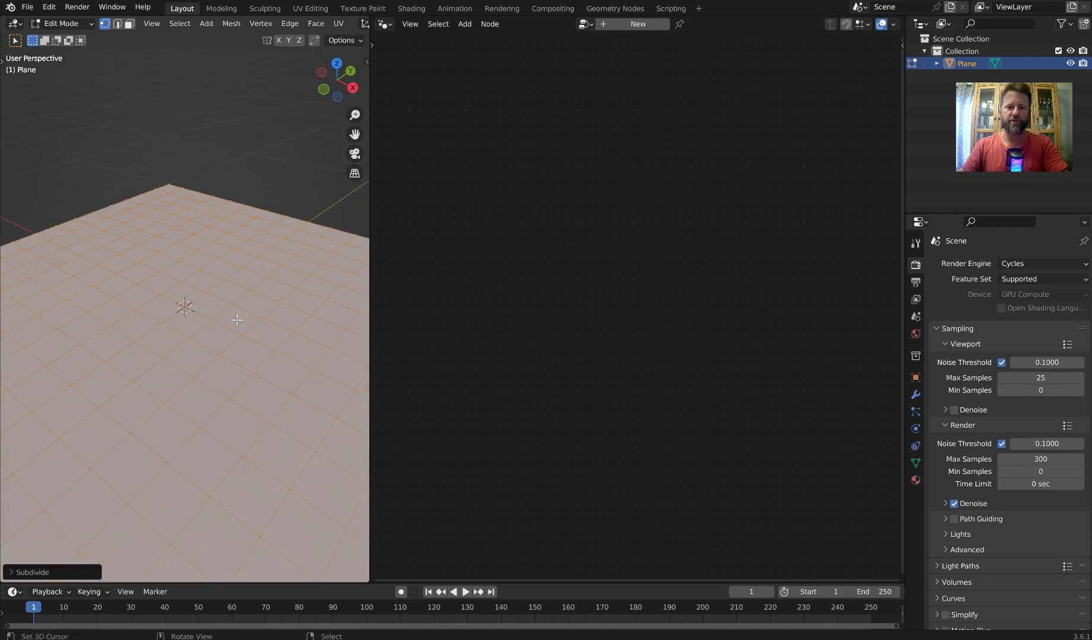
pyautogui.scroll(-2, 265, 280)
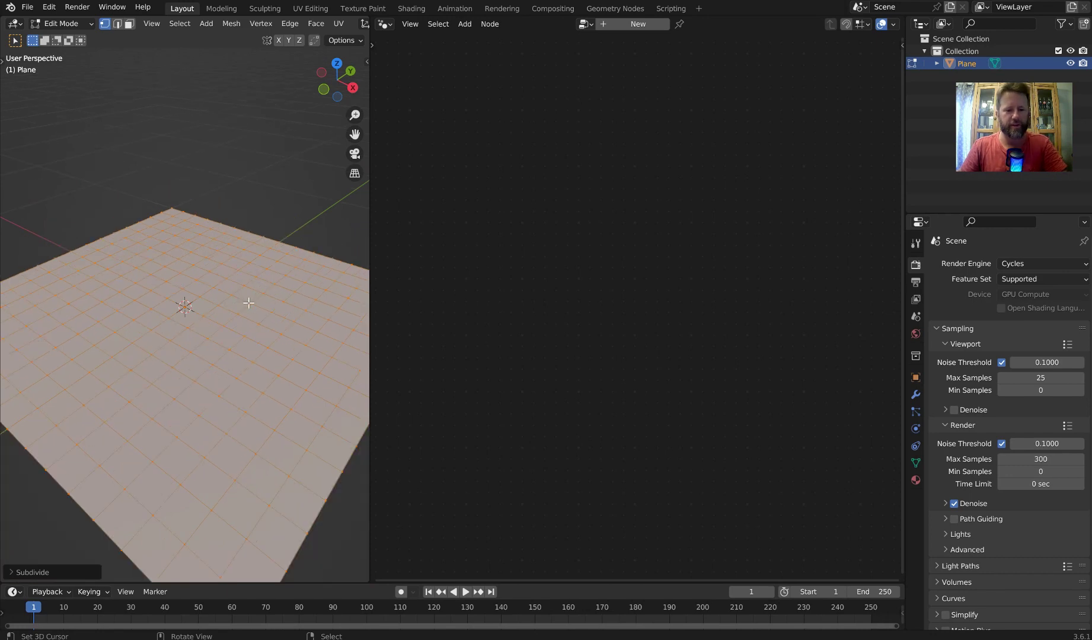
pyautogui.press('Tab')
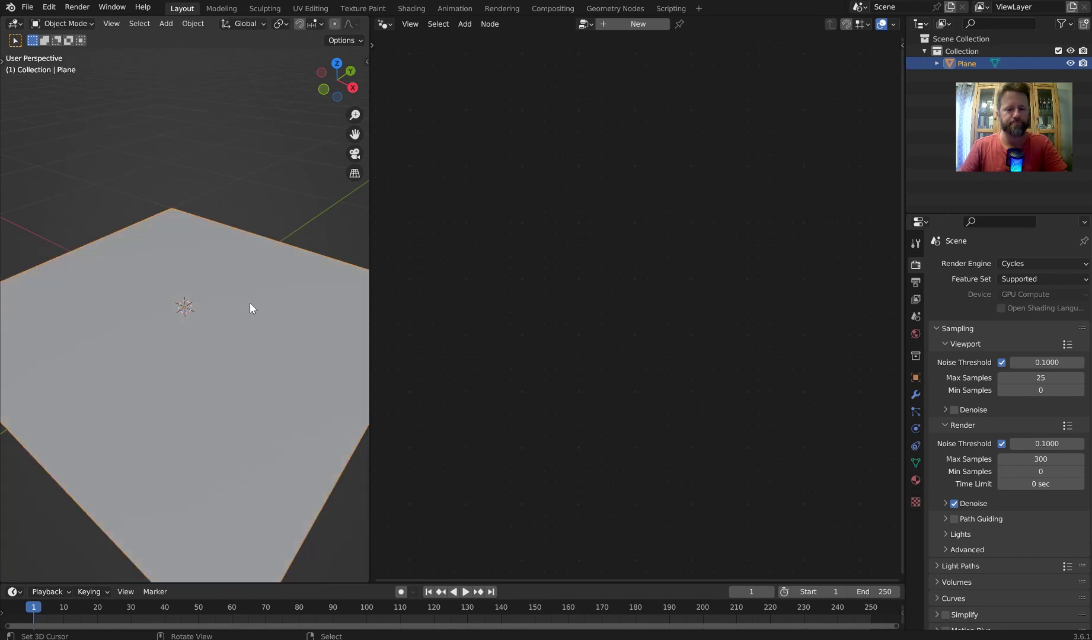
# - Create a new geometry nodes modifier on the plane and widen the node editor
pyautogui.click(916, 395)
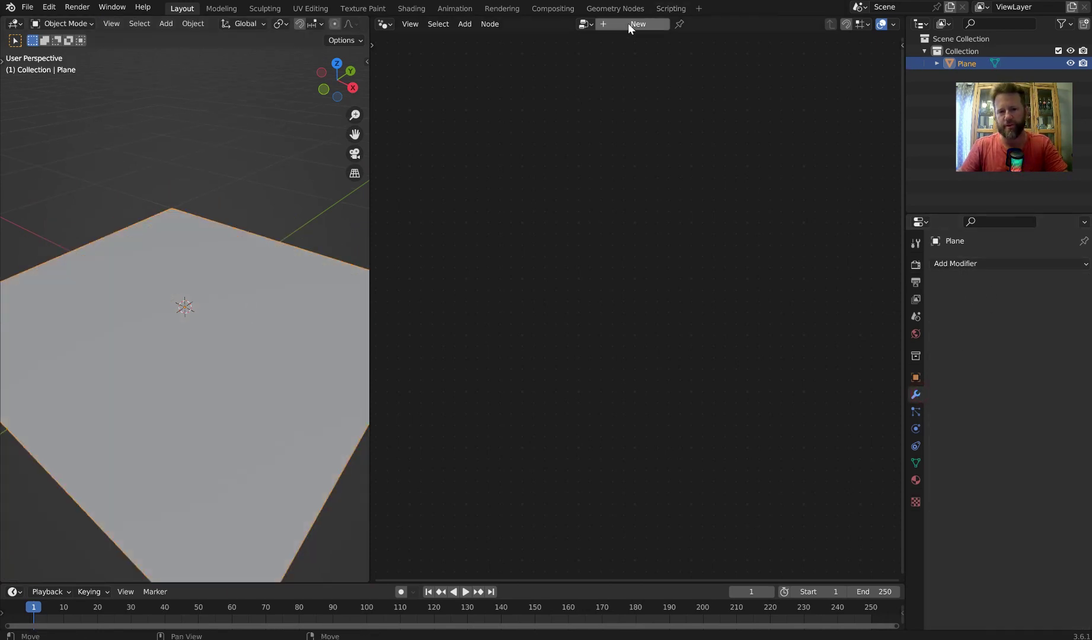
pyautogui.click(645, 25)
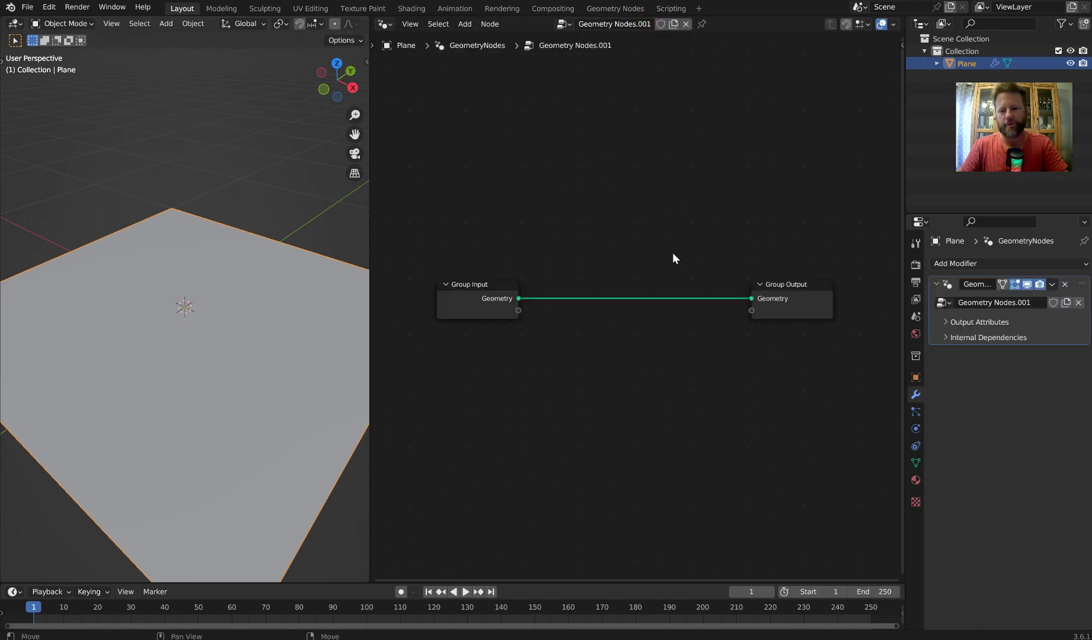
pyautogui.moveTo(371, 279); pyautogui.dragTo(310, 278)
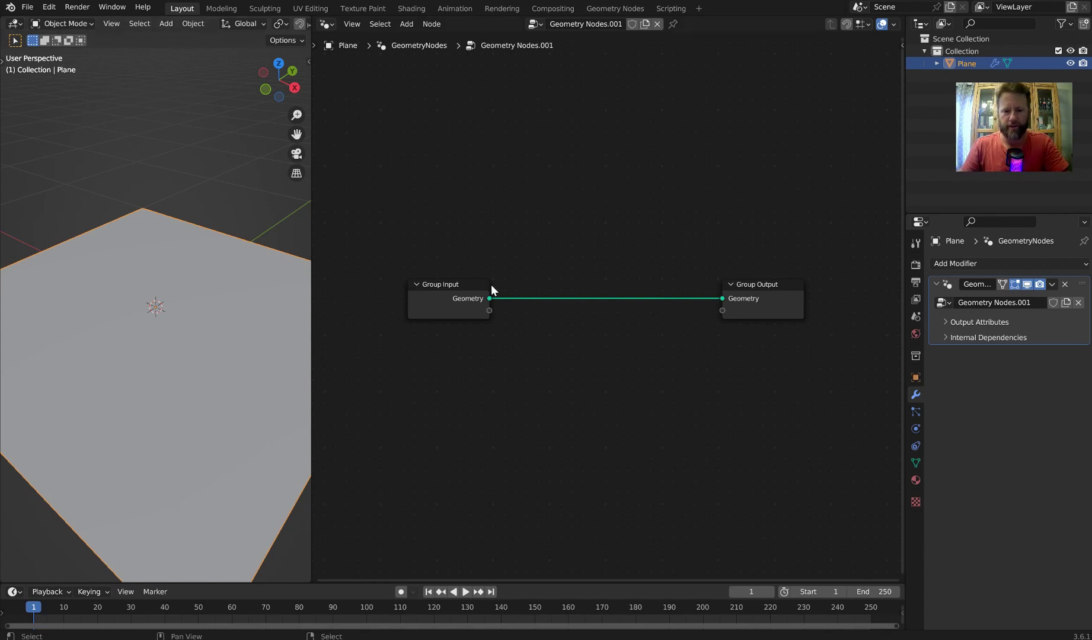
# - Move the Group Input node up and the Group Output node down, well apart, to make room between them
pyautogui.moveTo(460, 295); pyautogui.dragTo(415, 137)
pyautogui.moveTo(754, 293); pyautogui.dragTo(775, 326)
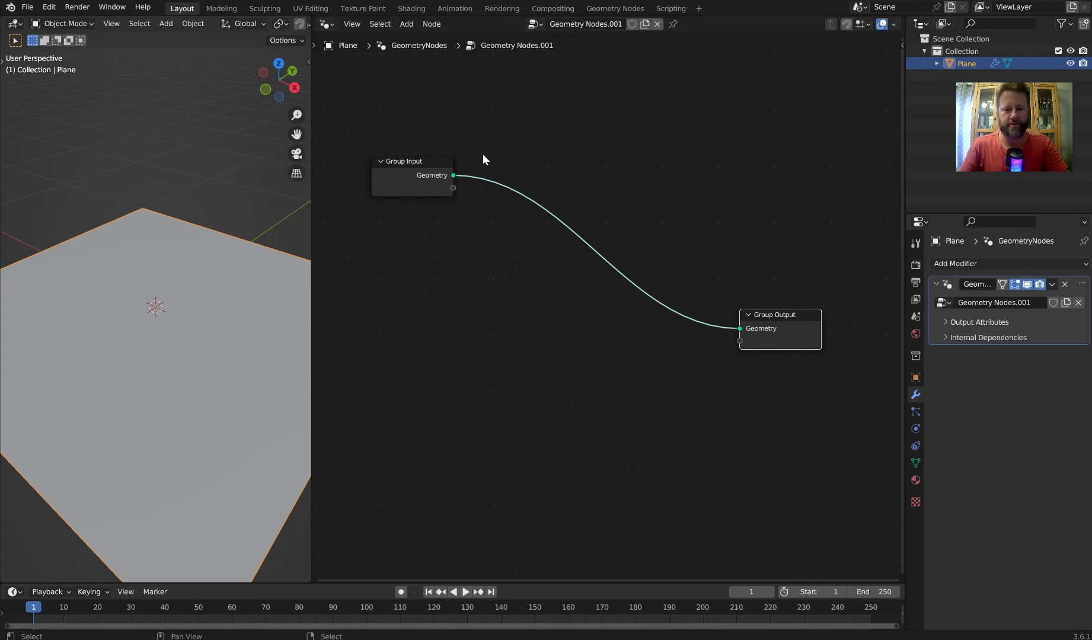
pyautogui.moveTo(422, 160); pyautogui.dragTo(375, 139)
pyautogui.moveTo(774, 325); pyautogui.dragTo(791, 337)
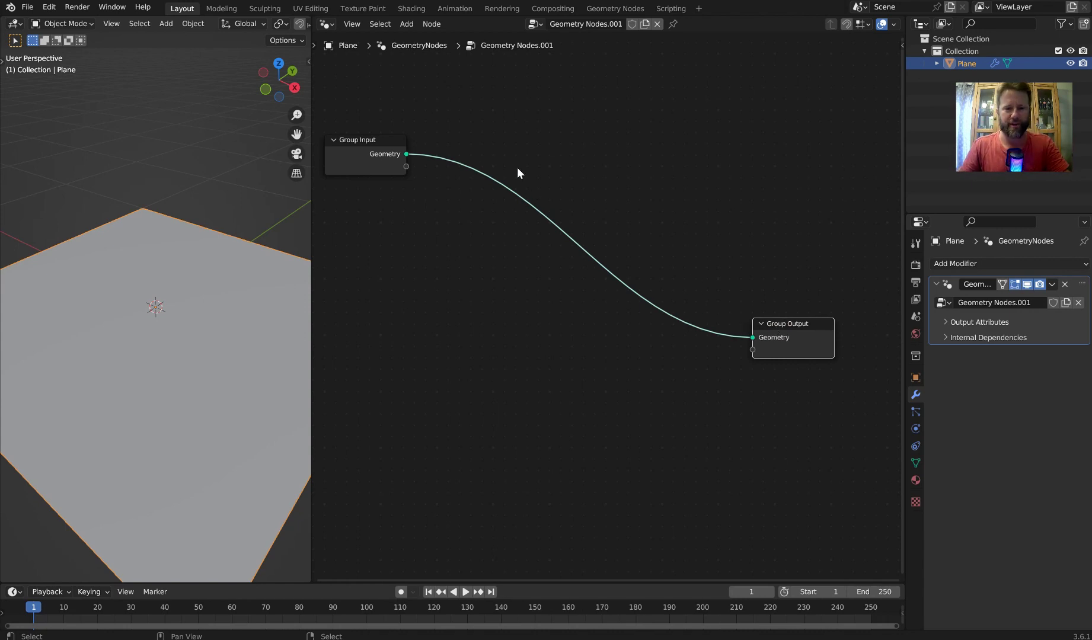
pyautogui.moveTo(488, 154); pyautogui.dragTo(504, 165, button='middle')
pyautogui.scroll(1, 504, 164)
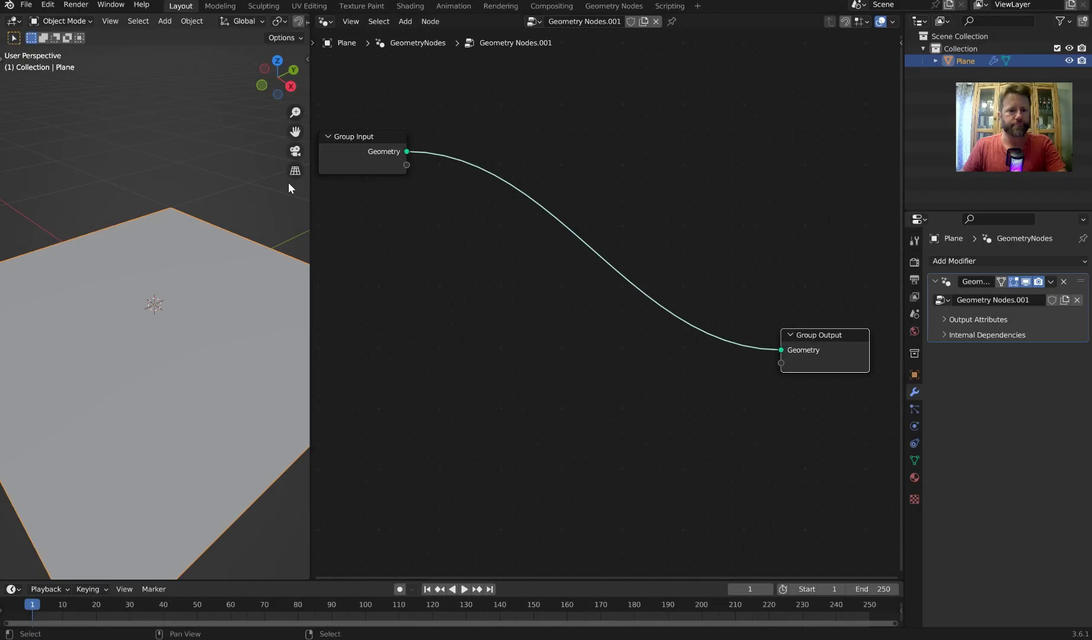
# - Subdivide the plane's whole mesh once more and return to Object Mode
pyautogui.moveTo(288, 182); pyautogui.dragTo(212, 232, button='middle')
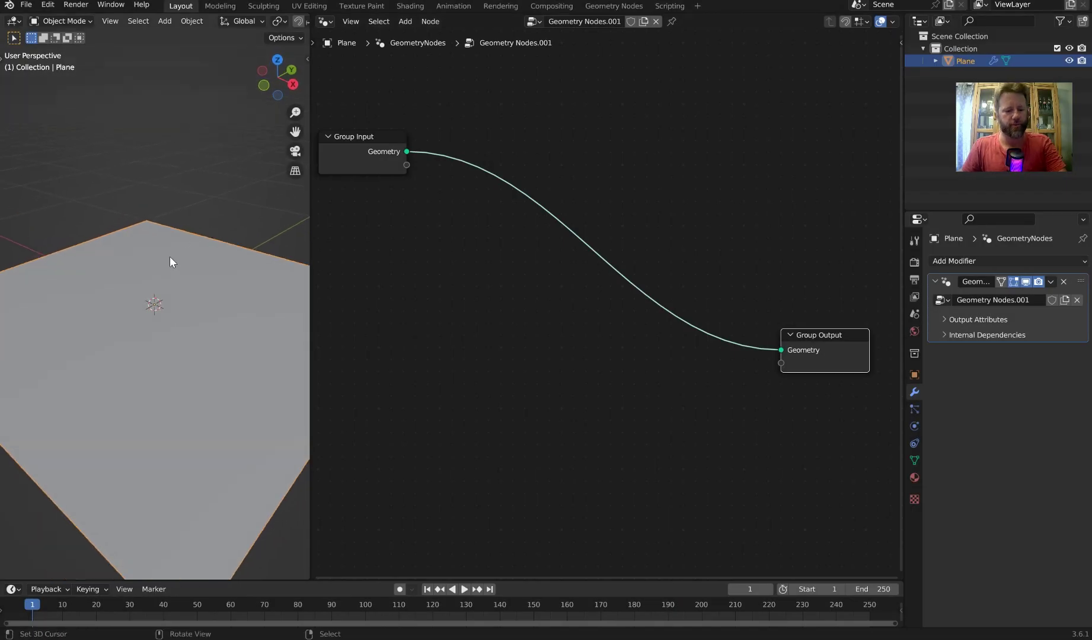
pyautogui.press('Tab')
pyautogui.click(83, 258)
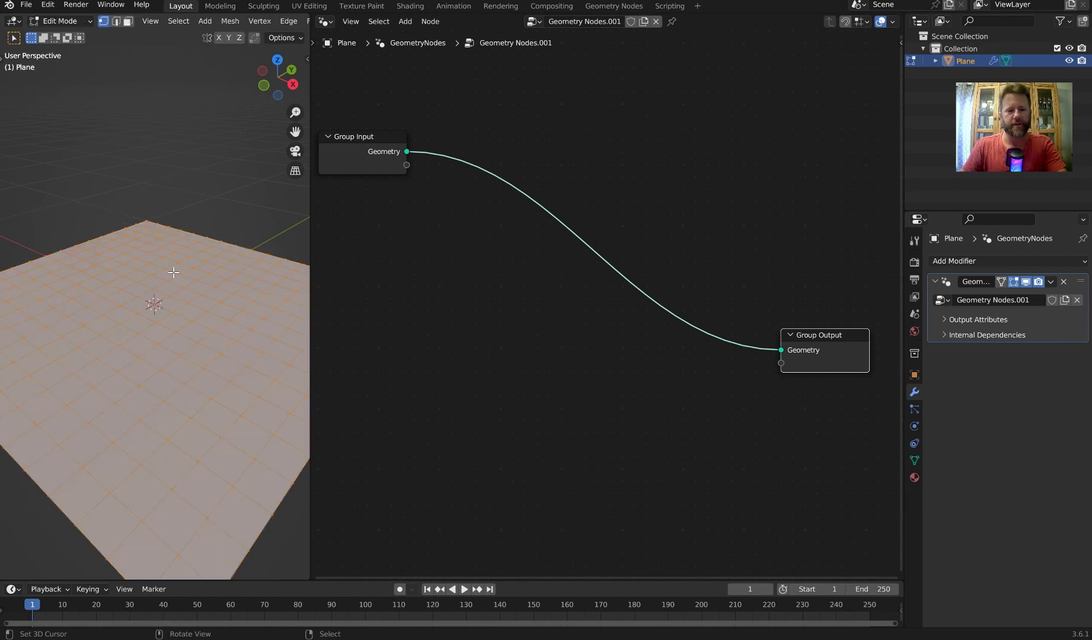
pyautogui.rightClick(173, 272)
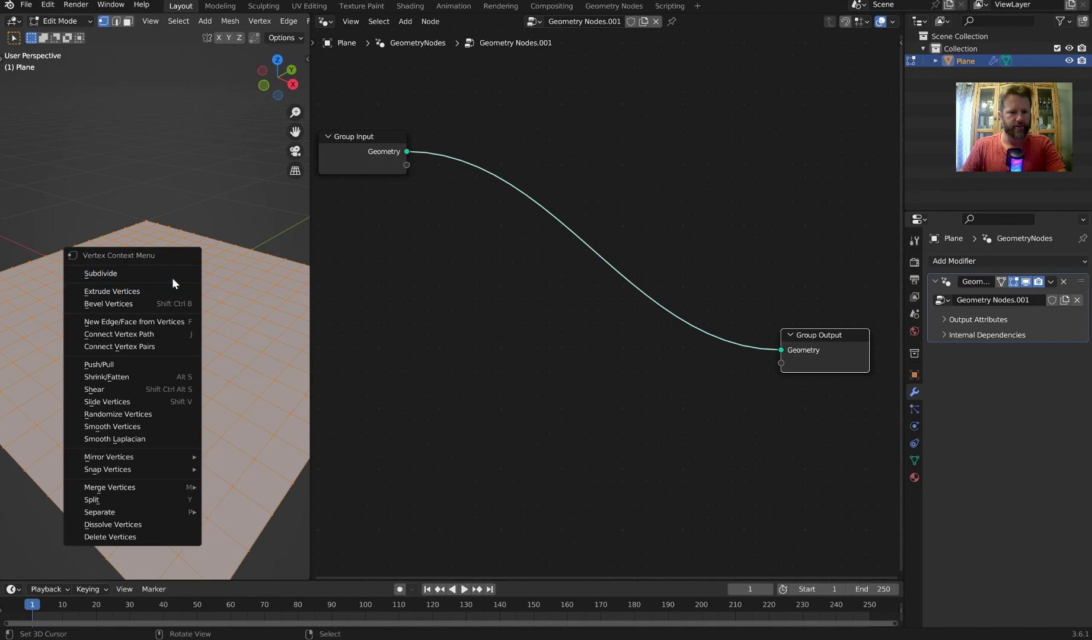
pyautogui.click(172, 278)
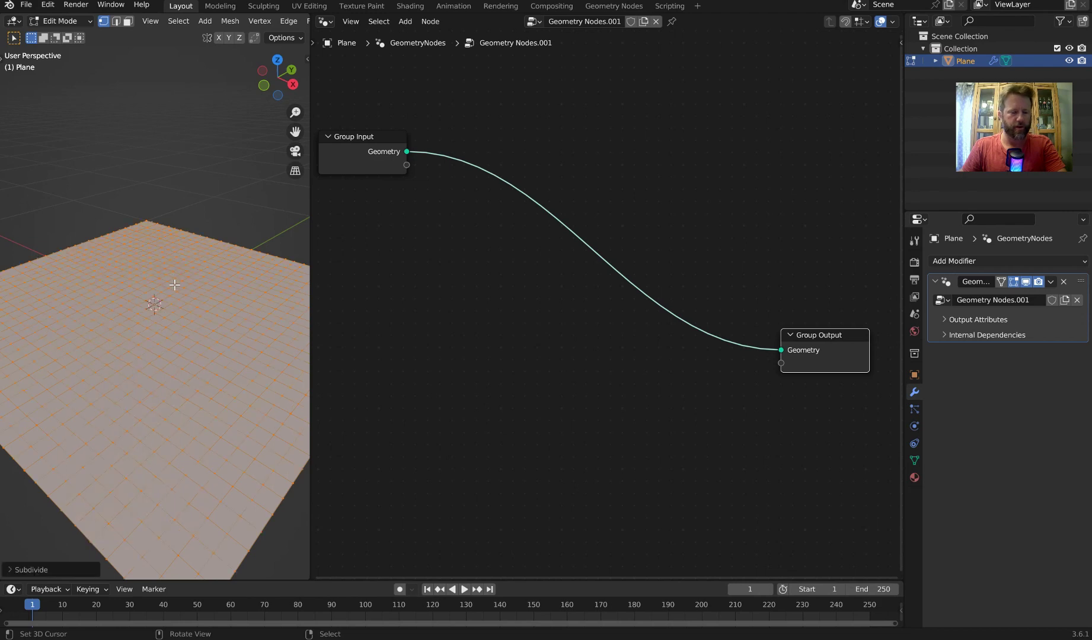
pyautogui.press('Tab')
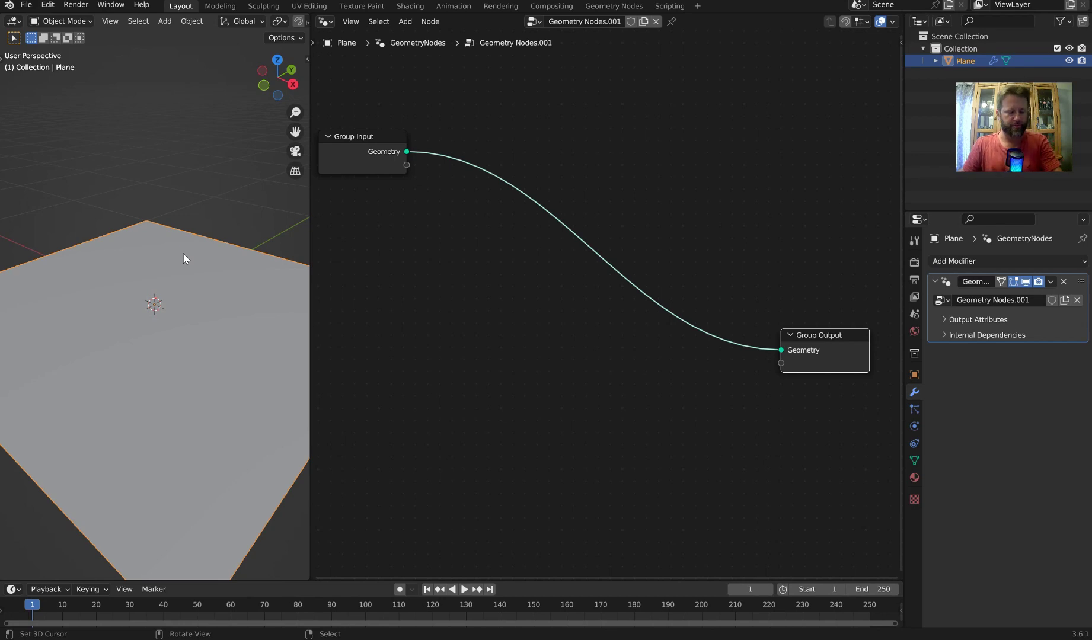
# - Switch the plane to Weight Paint mode and paint a winding stroke across its middle at weight 1.000
pyautogui.hotkey('ctrl', 'Tab')
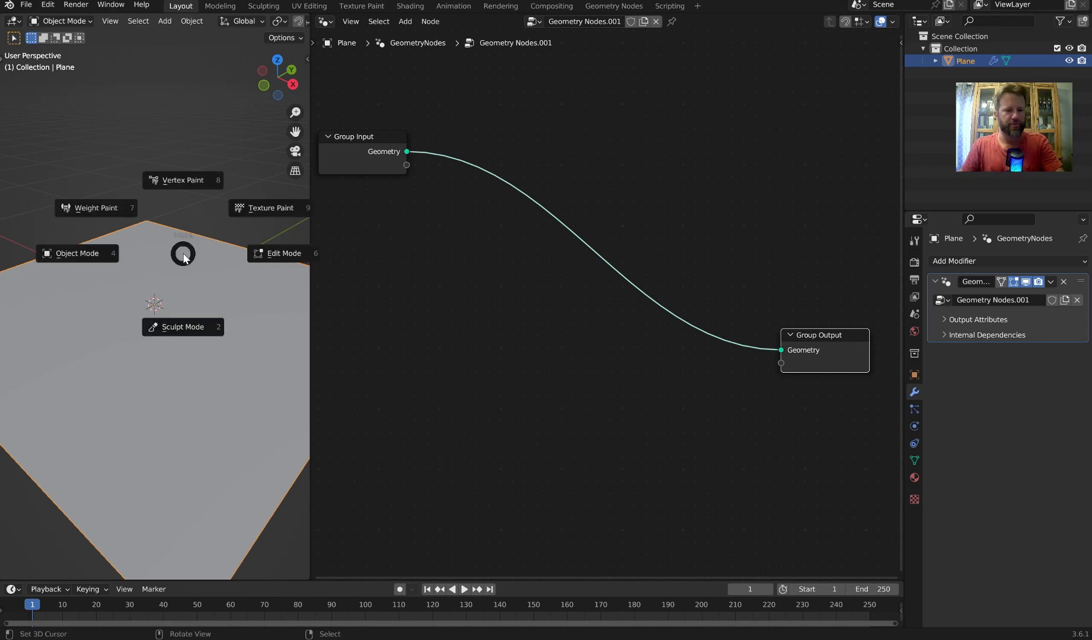
pyautogui.click(106, 208)
pyautogui.moveTo(173, 235); pyautogui.dragTo(200, 161, button='middle')
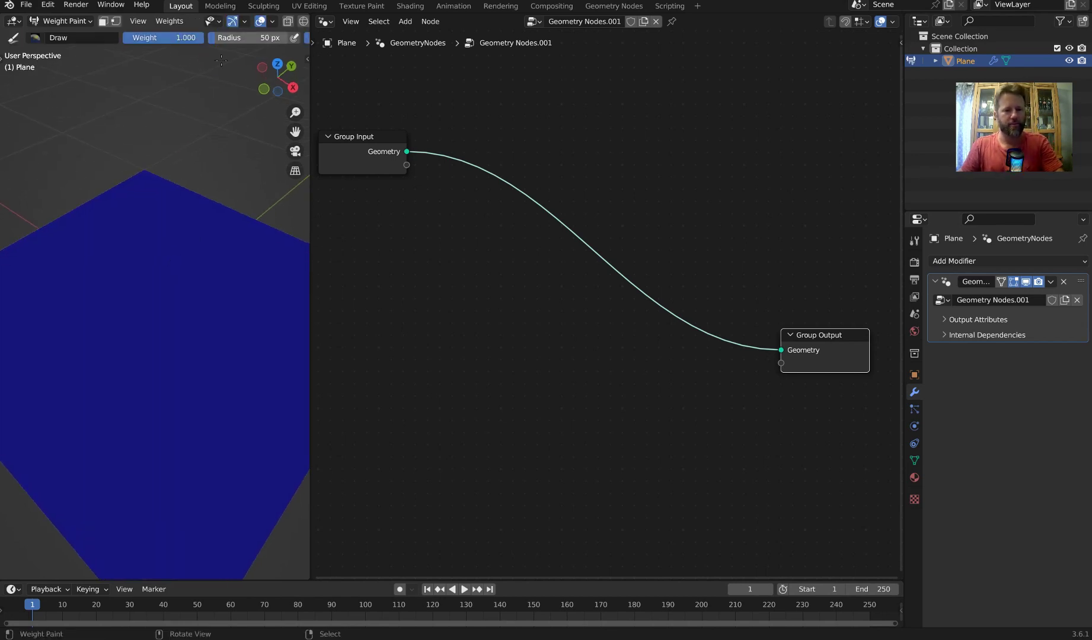
pyautogui.moveTo(176, 246); pyautogui.dragTo(98, 361)
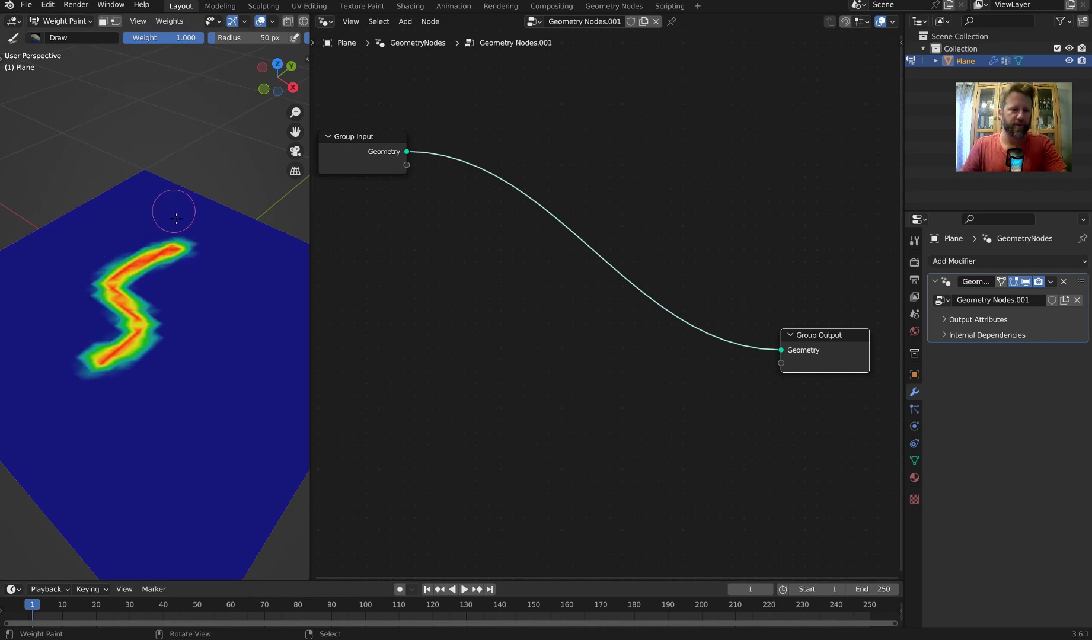
# - From the top view, enlarge the brush radius to 104 px and repaint the winding stroke as a wider full-weight band
pyautogui.press('KP_7')
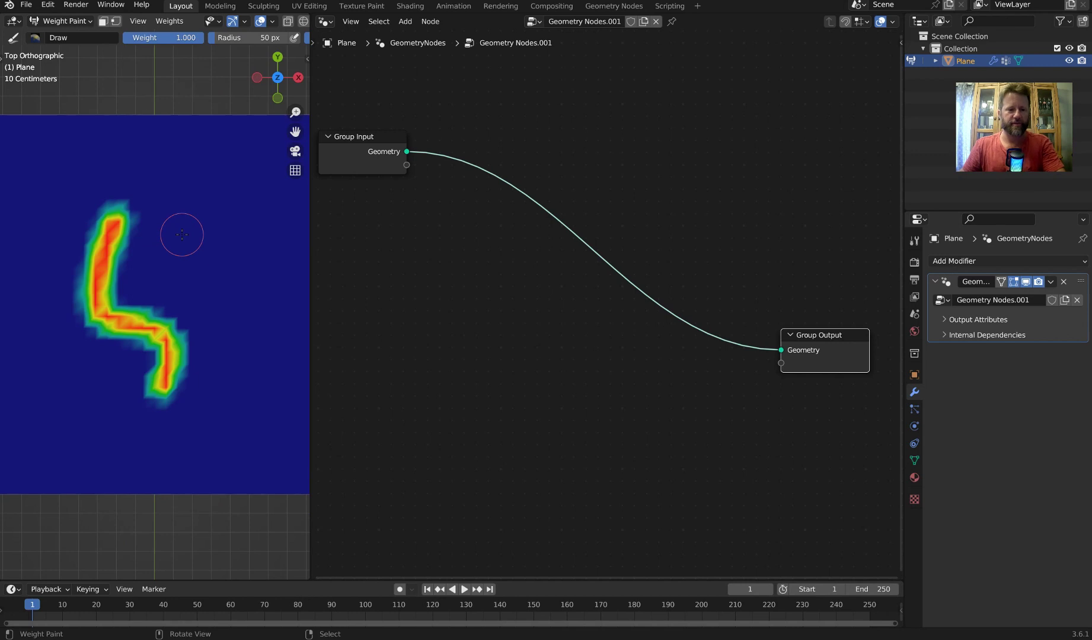
pyautogui.scroll(-1, 182, 235)
pyautogui.scroll(1, 182, 235)
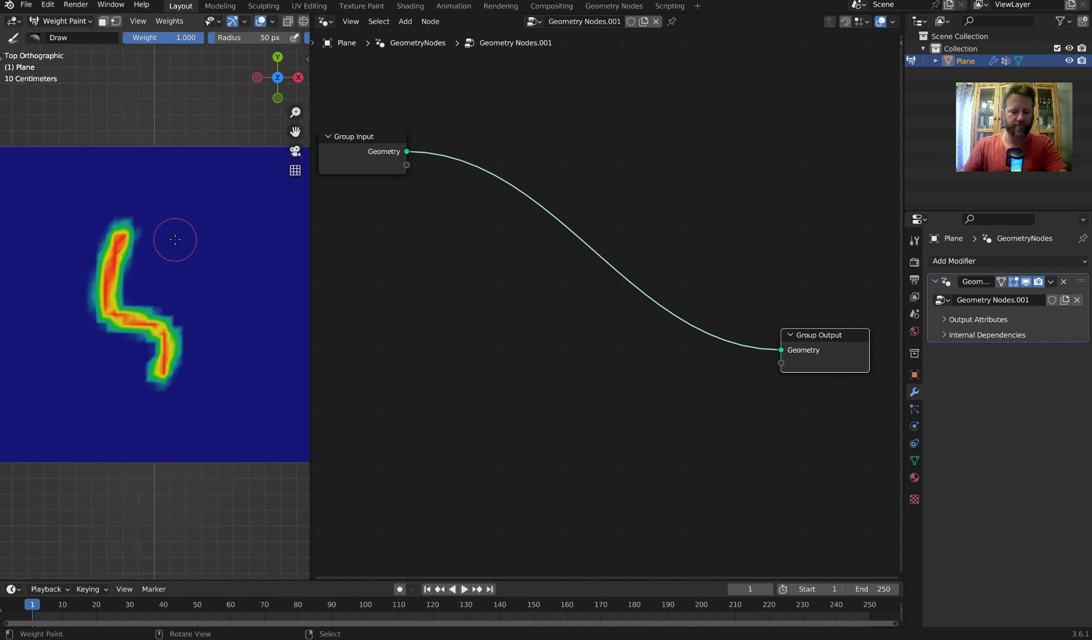
pyautogui.press('f')
pyautogui.click(190, 241)
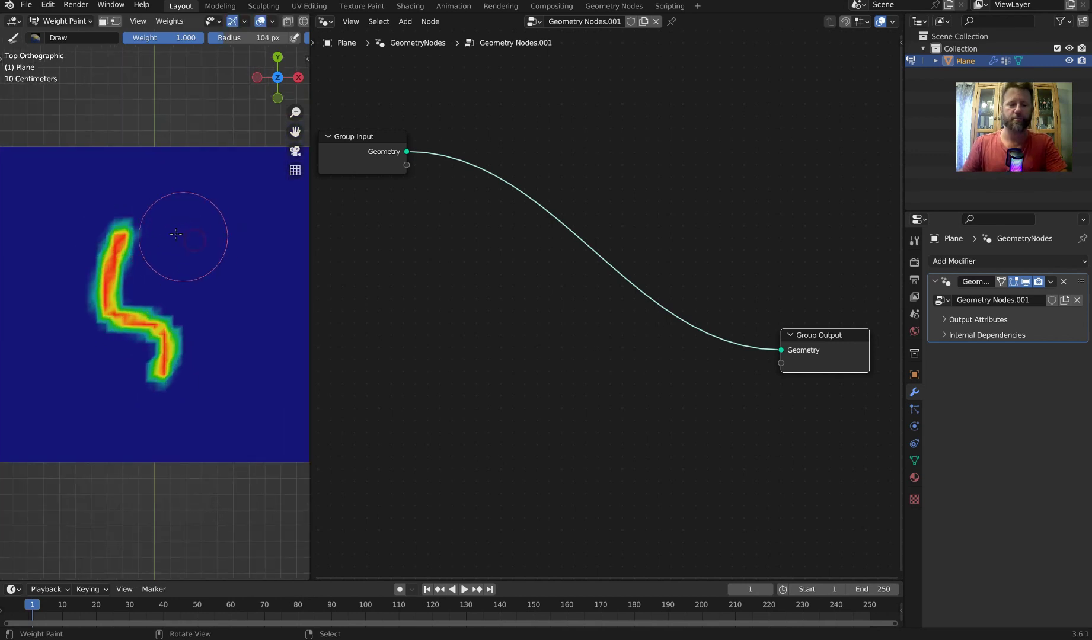
pyautogui.moveTo(140, 228)
pyautogui.mouseDown()
pyautogui.moveTo(116, 254)
pyautogui.moveTo(169, 350)
pyautogui.moveTo(161, 379)
pyautogui.mouseUp()
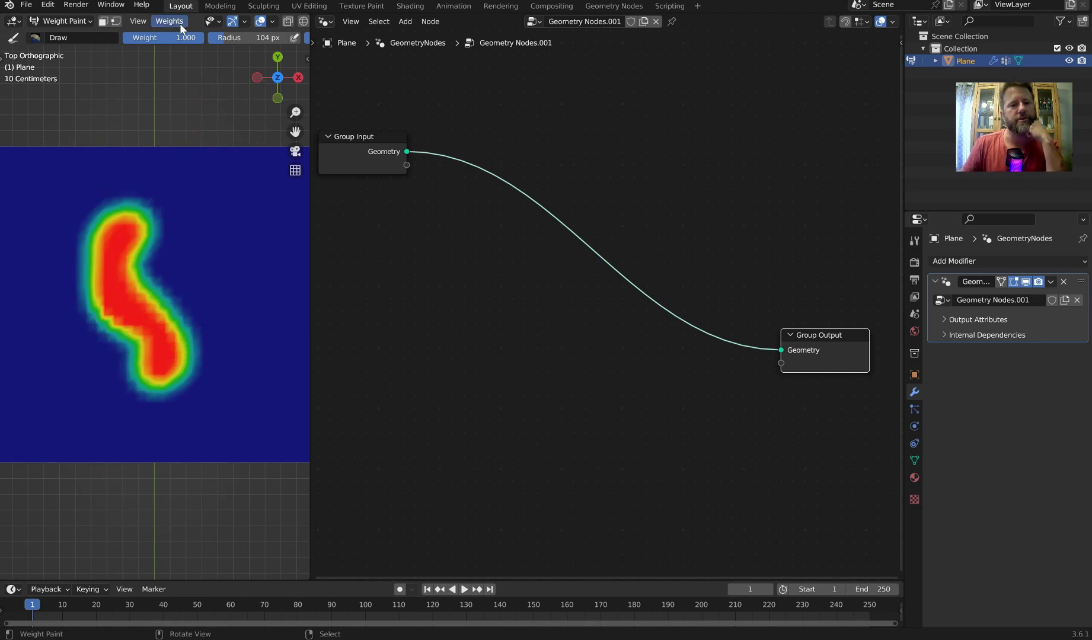
# - Set the brush weight to 0.526 and paint a second winding band along the right side of the full-weight band
pyautogui.moveTo(188, 38); pyautogui.dragTo(160, 38)
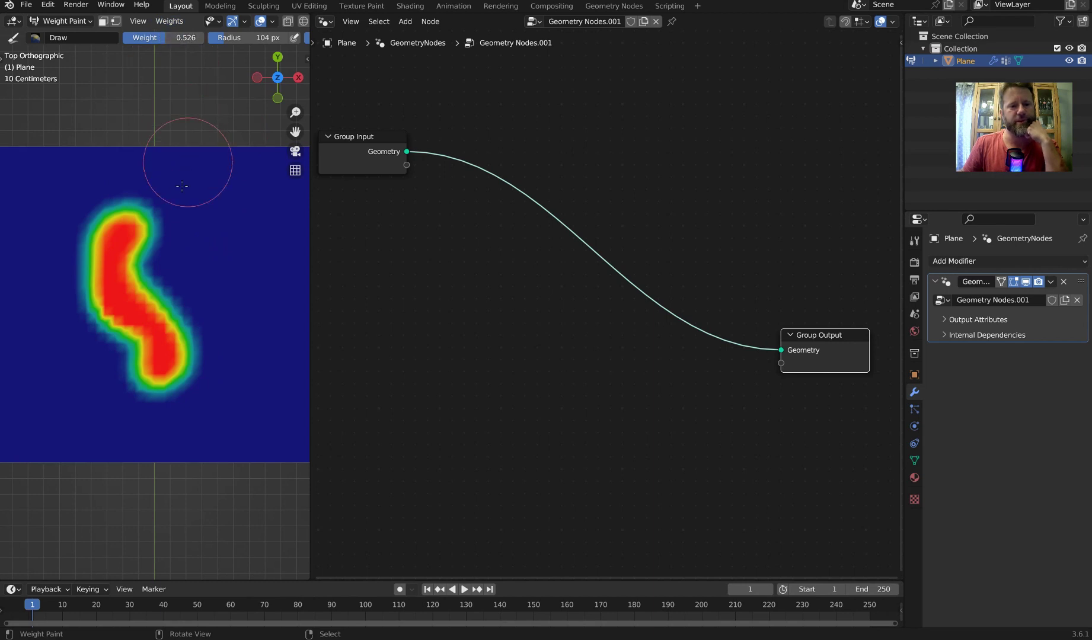
pyautogui.moveTo(178, 189)
pyautogui.mouseDown()
pyautogui.moveTo(164, 262)
pyautogui.moveTo(190, 294)
pyautogui.moveTo(207, 356)
pyautogui.mouseUp()
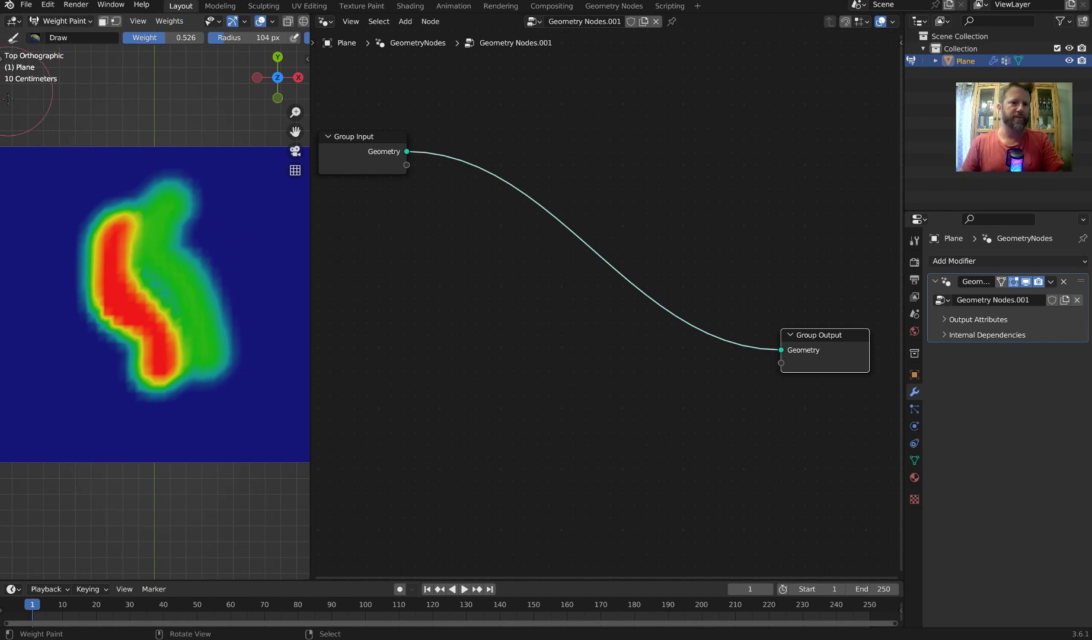
# - Undo all the weight strokes painted on the plane and reduce the brush radius to 53 px
pyautogui.press('t')
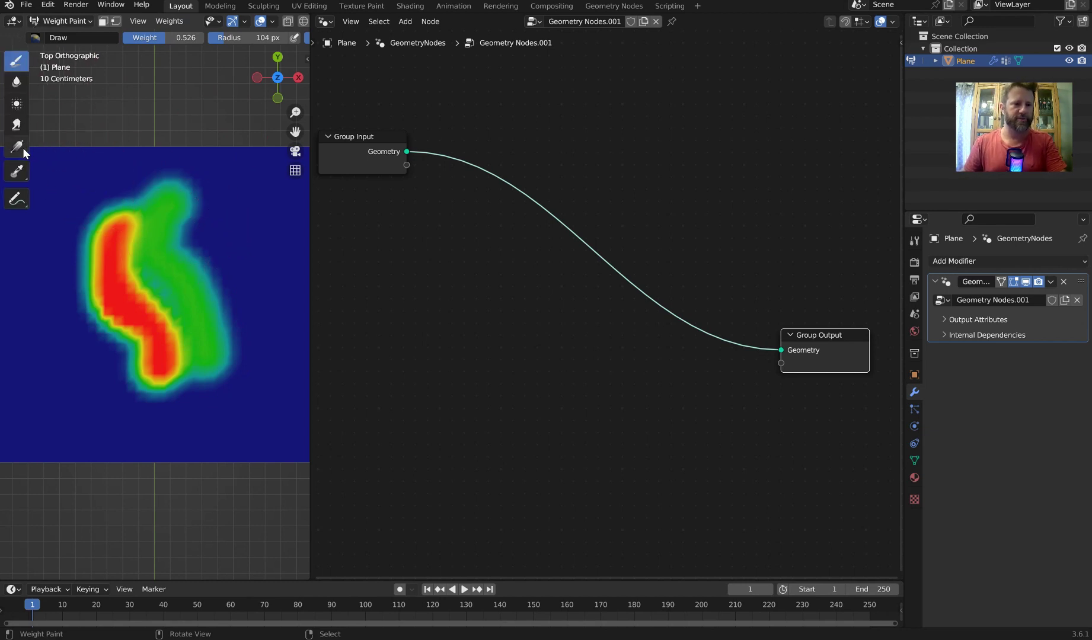
pyautogui.hotkey('ctrl', 'z')
pyautogui.hotkey('ctrl', 'z')
pyautogui.hotkey('ctrl', 'z')
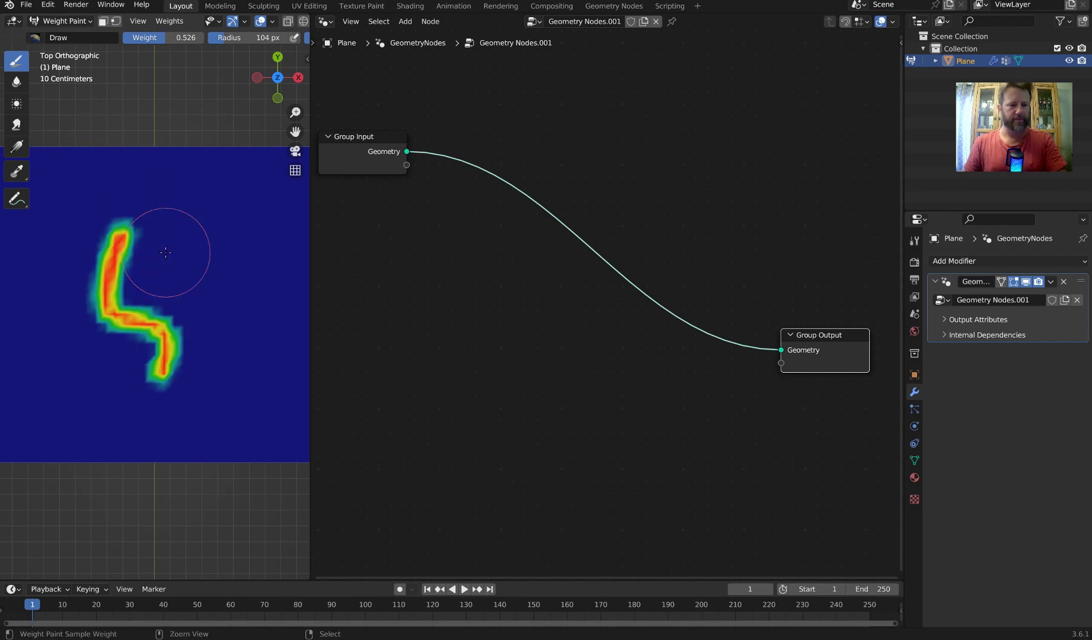
pyautogui.press('f')
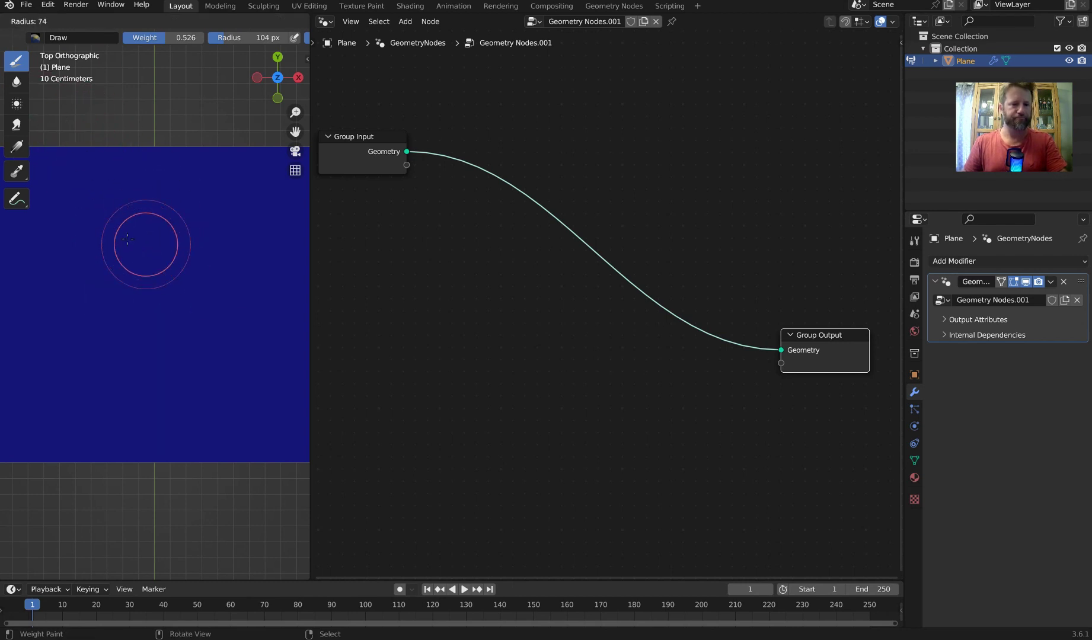
pyautogui.click(119, 211)
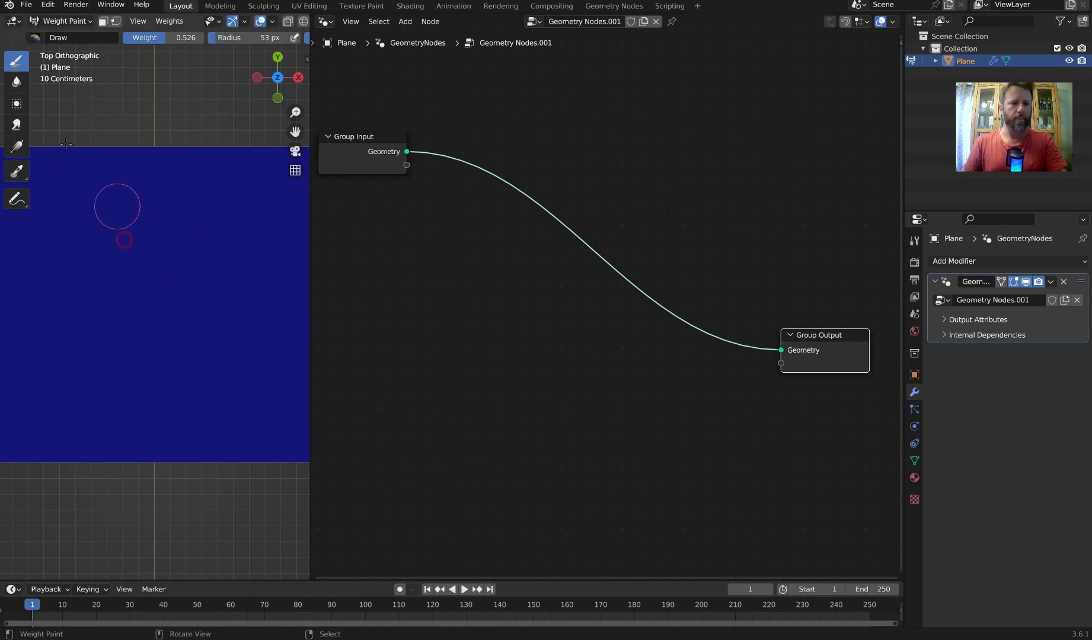
# - Use the Gradient tool at weight 1.000 to apply a linear gradient diagonally from the plane's upper-left area to its lower-right area
pyautogui.click(20, 146)
pyautogui.moveTo(37, 167)
pyautogui.mouseDown()
pyautogui.moveTo(283, 336)
pyautogui.moveTo(373, 419)
pyautogui.moveTo(204, 336)
pyautogui.moveTo(386, 415)
pyautogui.moveTo(107, 234)
pyautogui.moveTo(300, 343)
pyautogui.moveTo(229, 292)
pyautogui.mouseUp()
pyautogui.press('Escape')
pyautogui.moveTo(64, 39); pyautogui.dragTo(110, 39)
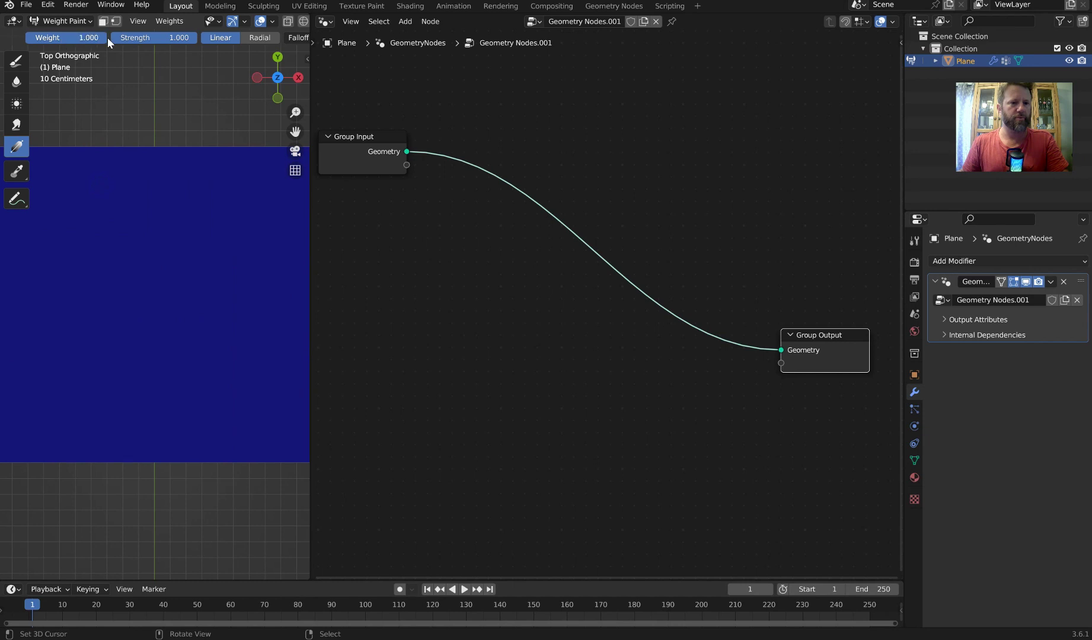
pyautogui.moveTo(28, 180); pyautogui.dragTo(268, 375)
pyautogui.scroll(-2, 72, 199)
pyautogui.scroll(2, 238, 294)
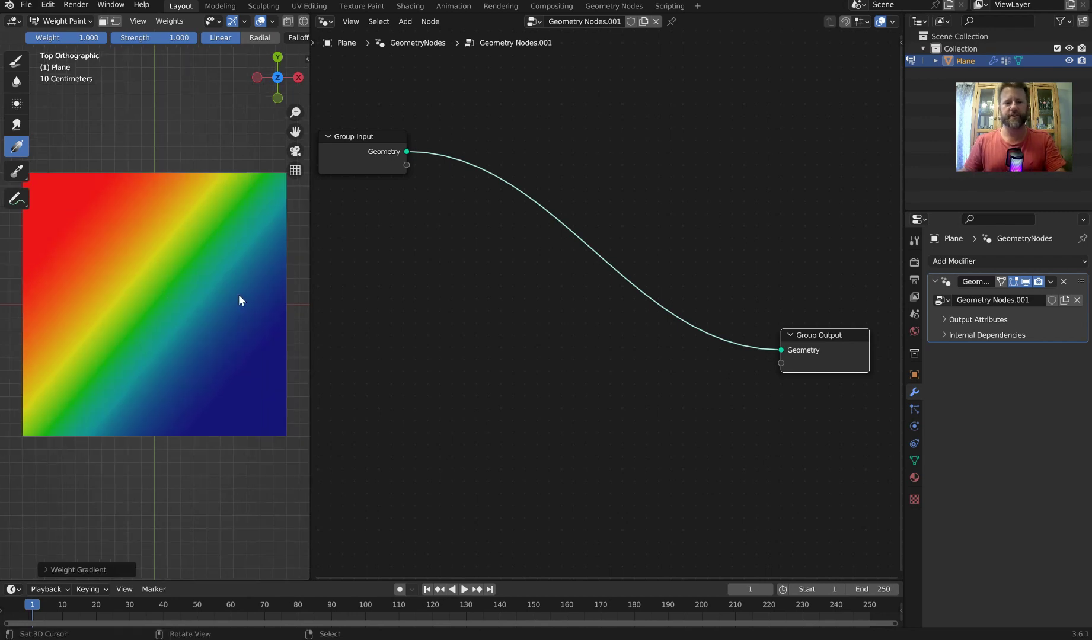
# - Try a second full-weight linear gradient inward from beyond the plane's upper-right corner, and undo both gradients
pyautogui.moveTo(310, 284); pyautogui.dragTo(621, 306)
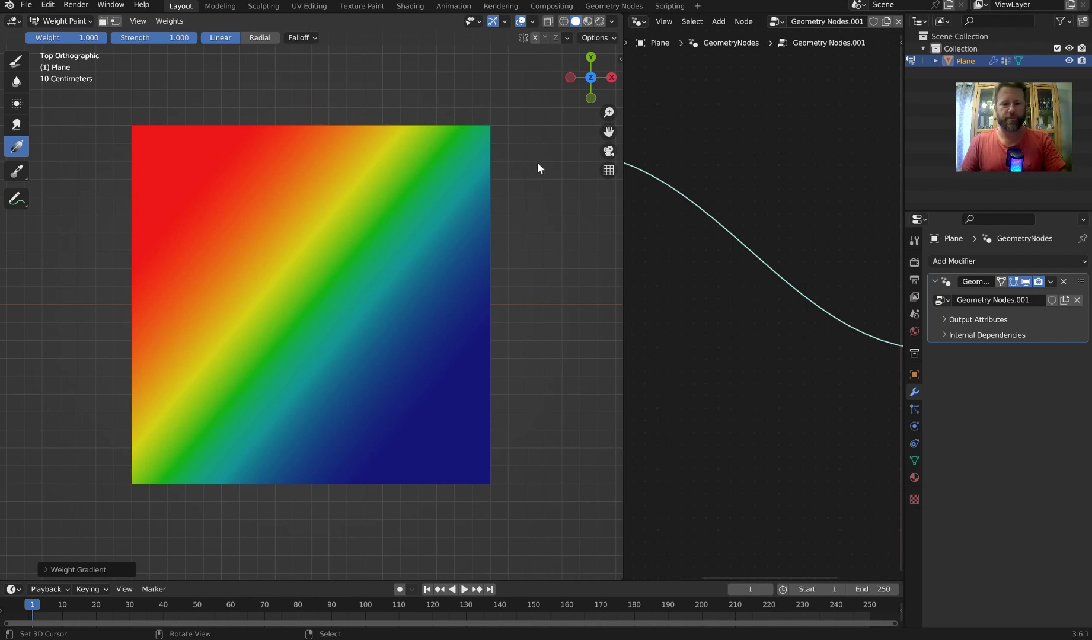
pyautogui.moveTo(536, 163); pyautogui.dragTo(388, 263)
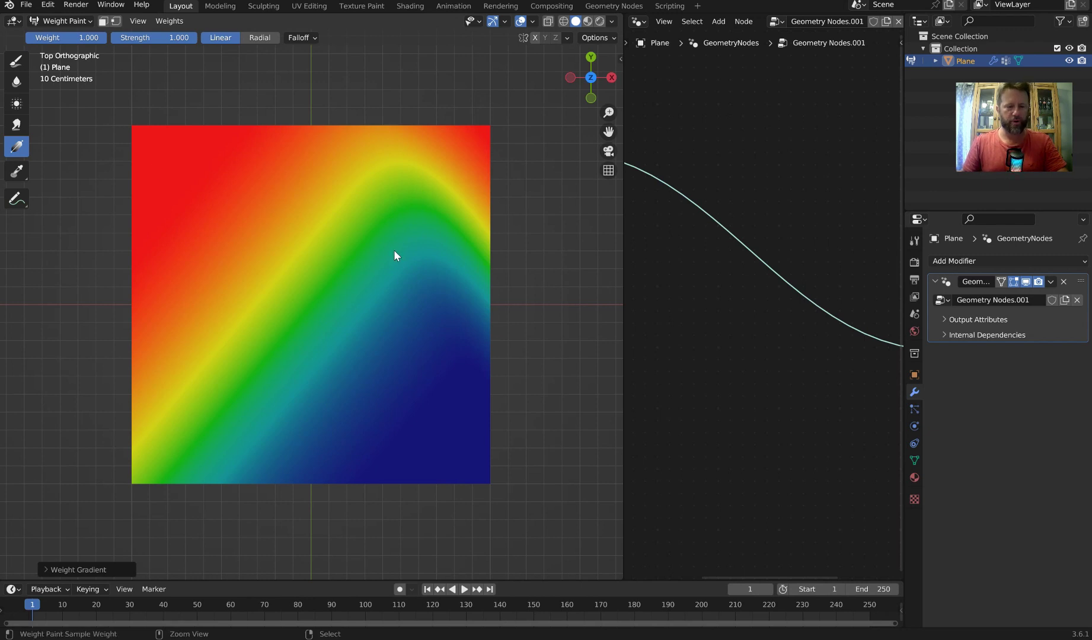
pyautogui.hotkey('ctrl', 'z')
pyautogui.scroll(-4, 506, 244)
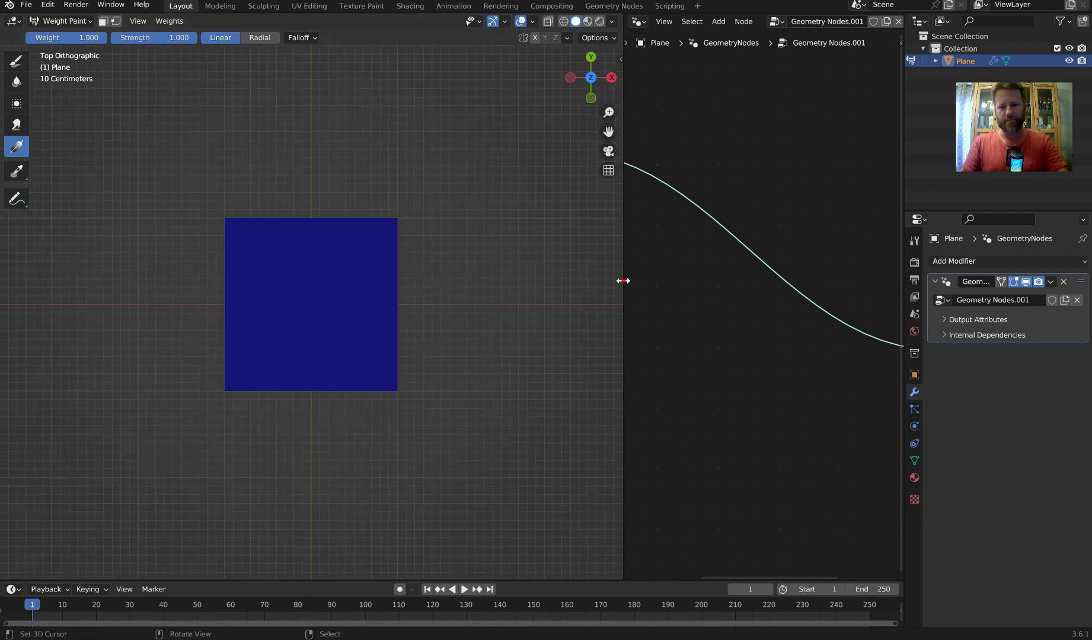
# - Narrow the 3D viewport to give the node editor more room and hide the viewport's toolbar
pyautogui.moveTo(623, 280); pyautogui.dragTo(370, 278)
pyautogui.moveTo(536, 264); pyautogui.dragTo(561, 267, button='middle')
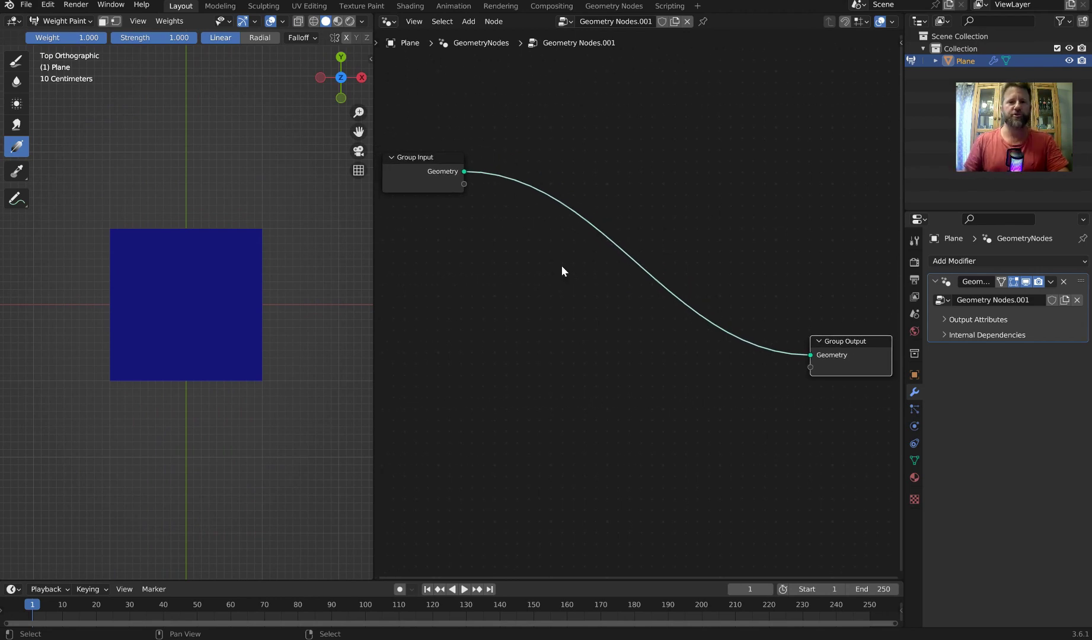
pyautogui.scroll(2, 290, 223)
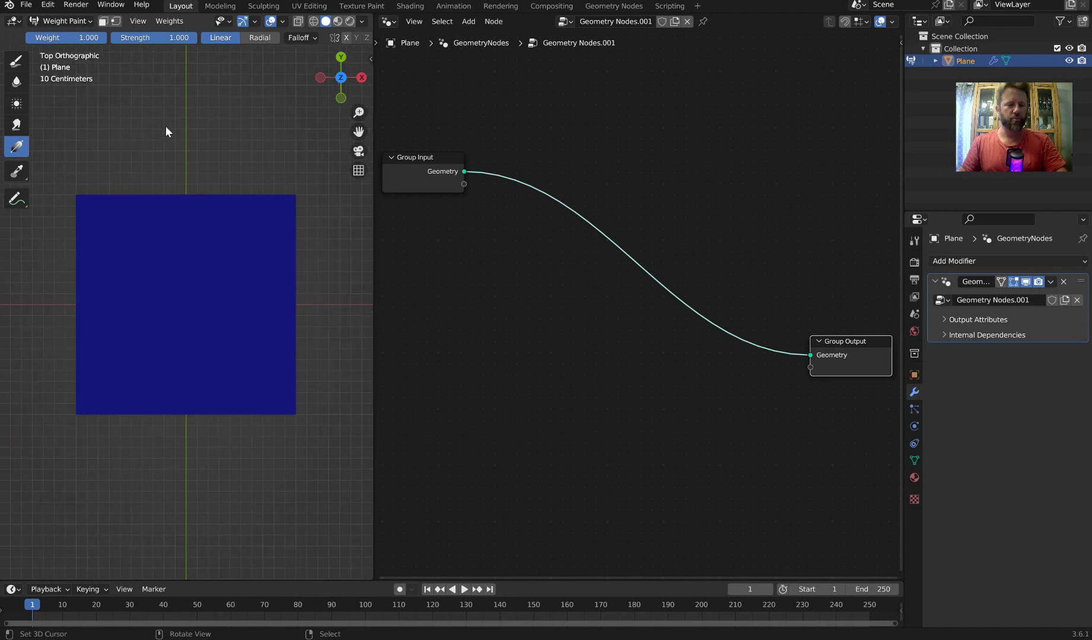
pyautogui.keyDown('shift'); pyautogui.moveTo(165, 126); pyautogui.dragTo(182, 145, button='middle'); pyautogui.keyUp('shift')
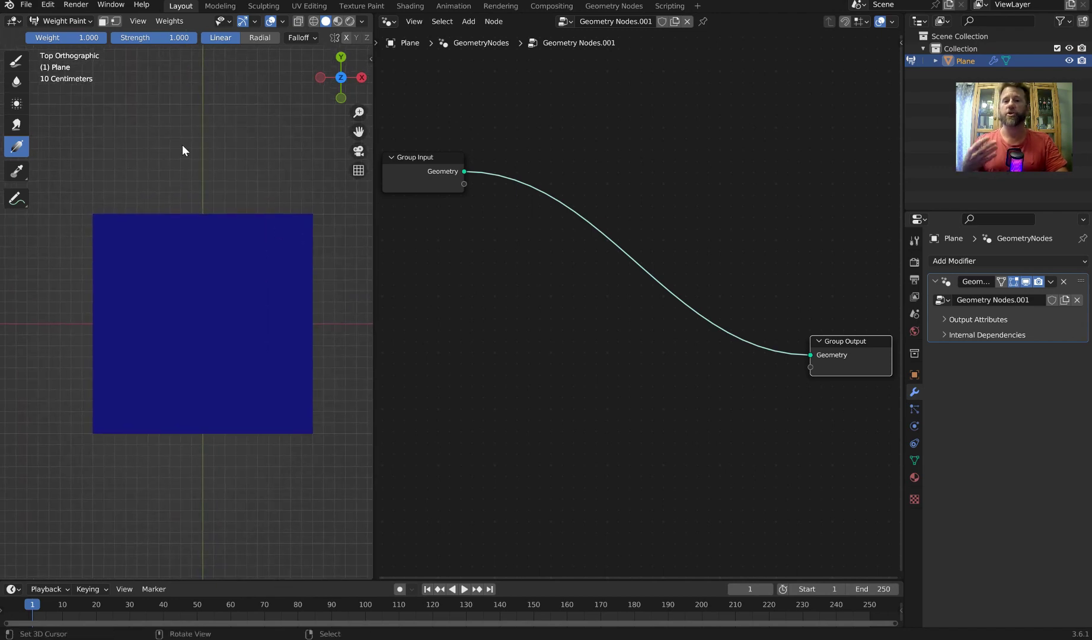
pyautogui.scroll(2, 222, 164)
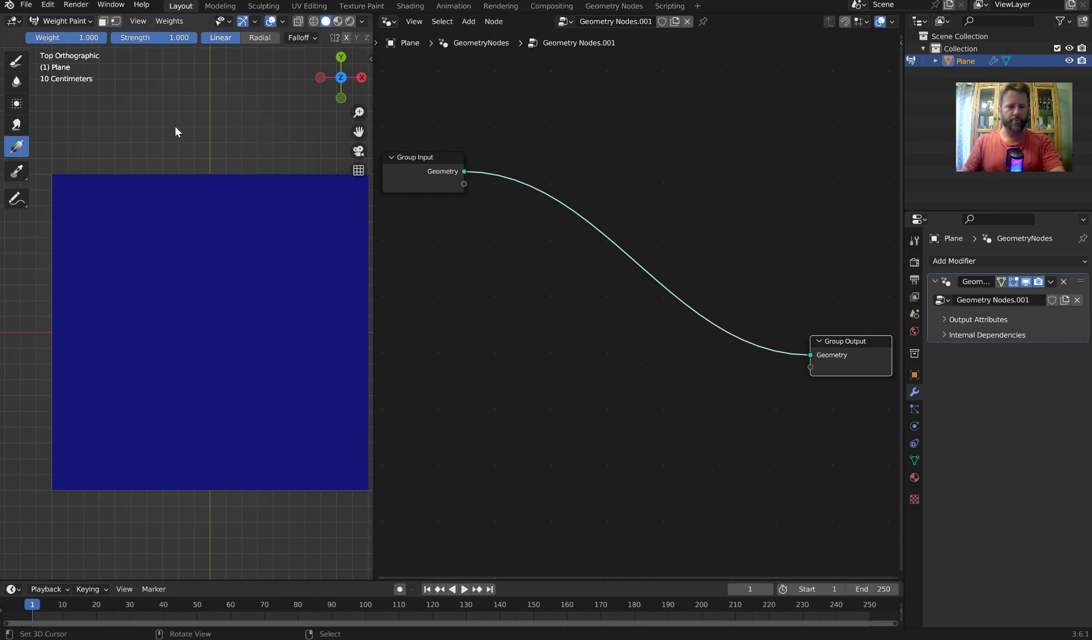
pyautogui.moveTo(163, 125); pyautogui.dragTo(142, 123)
pyautogui.hotkey('ctrl', 'z')
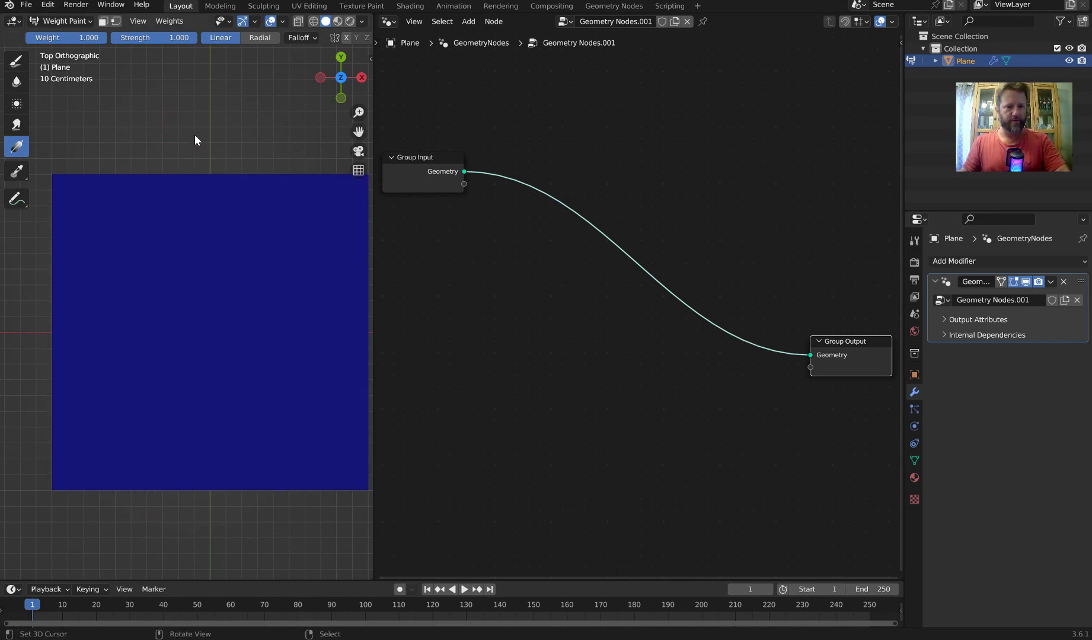
pyautogui.press('t')
pyautogui.scroll(-1, 215, 157)
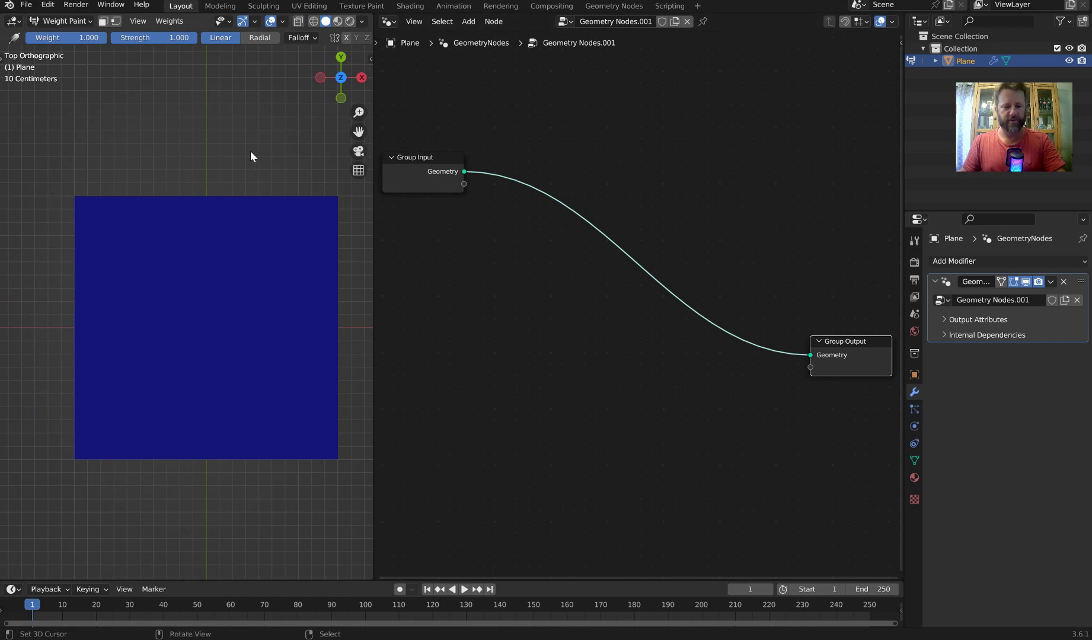
# - Switch the plane from Weight Paint back to Object Mode and view it in perspective
pyautogui.hotkey('ctrl', 'Tab')
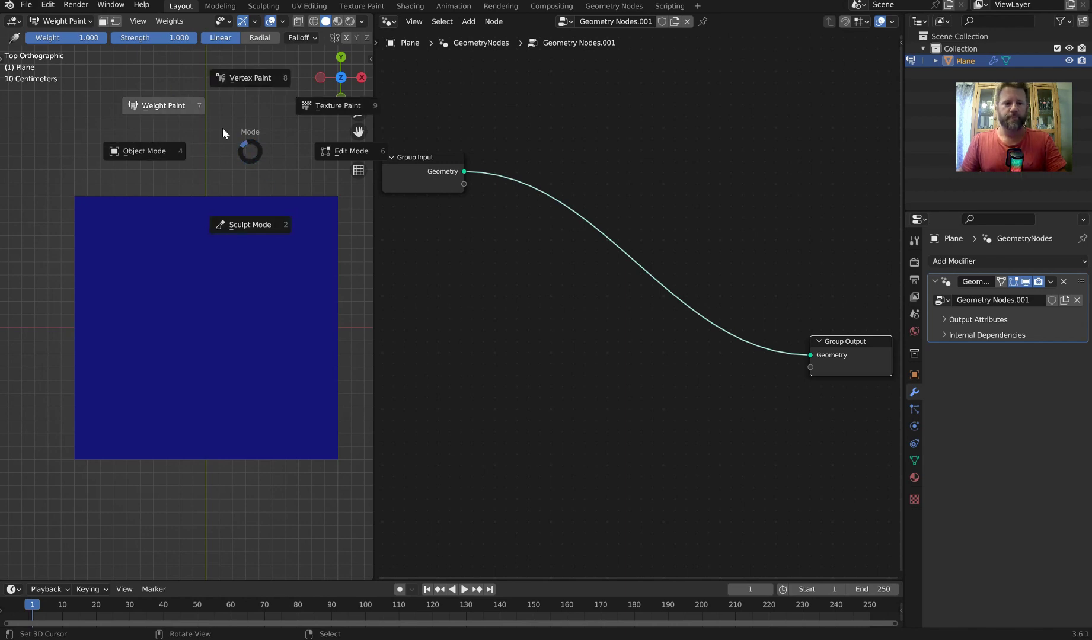
pyautogui.click(154, 153)
pyautogui.scroll(1, 266, 209)
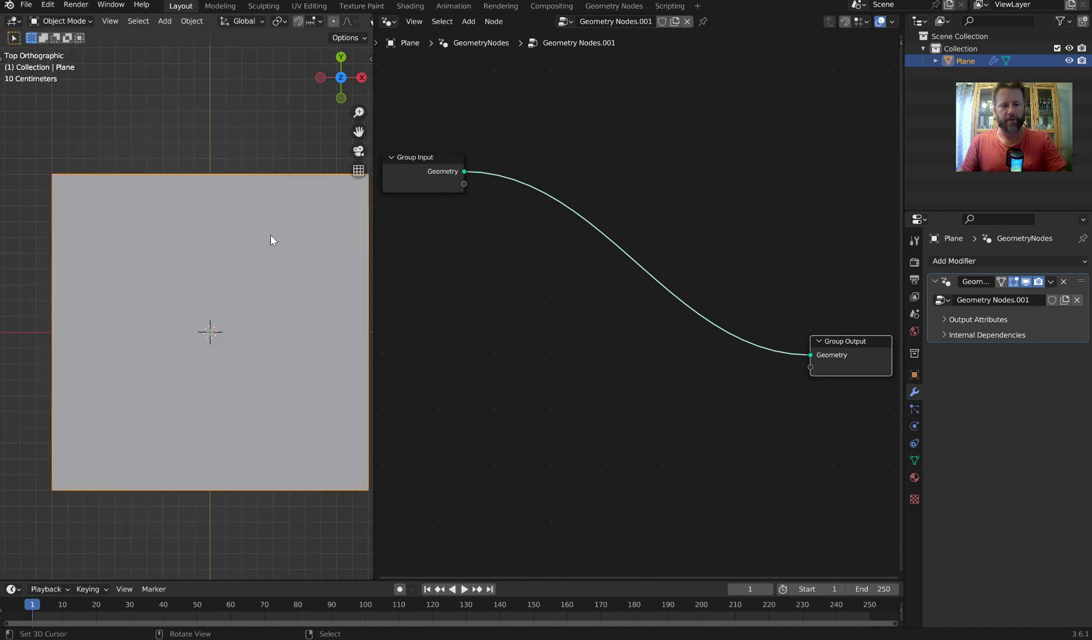
pyautogui.moveTo(271, 236); pyautogui.dragTo(226, 149, button='middle')
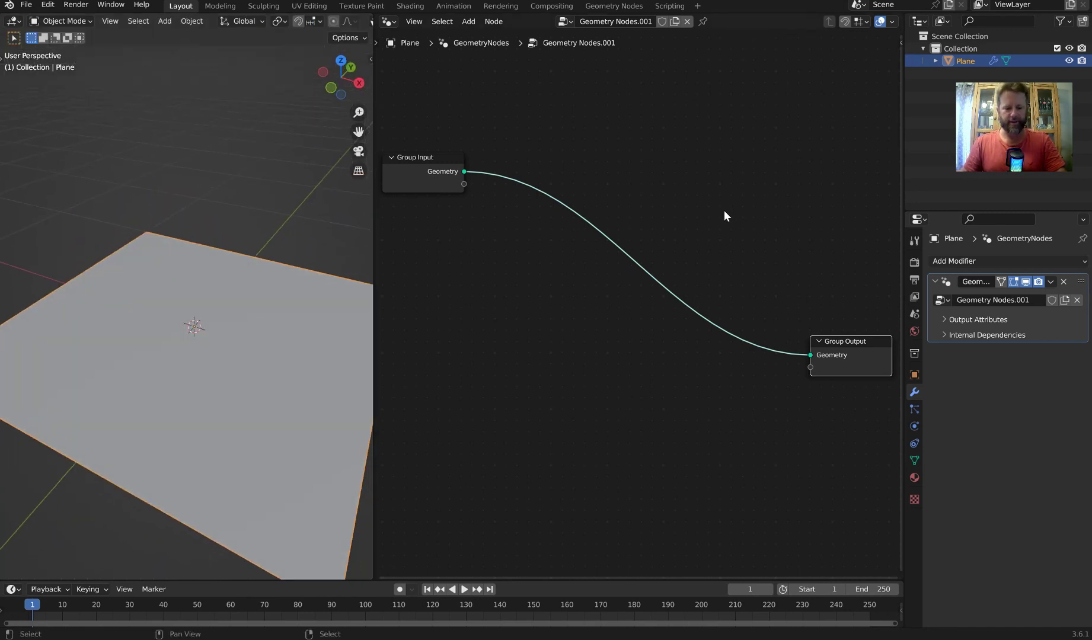
# - Insert a Set Position node on the link between Group Input and Group Output and space the nodes apart
pyautogui.hotkey('shift', 'a')
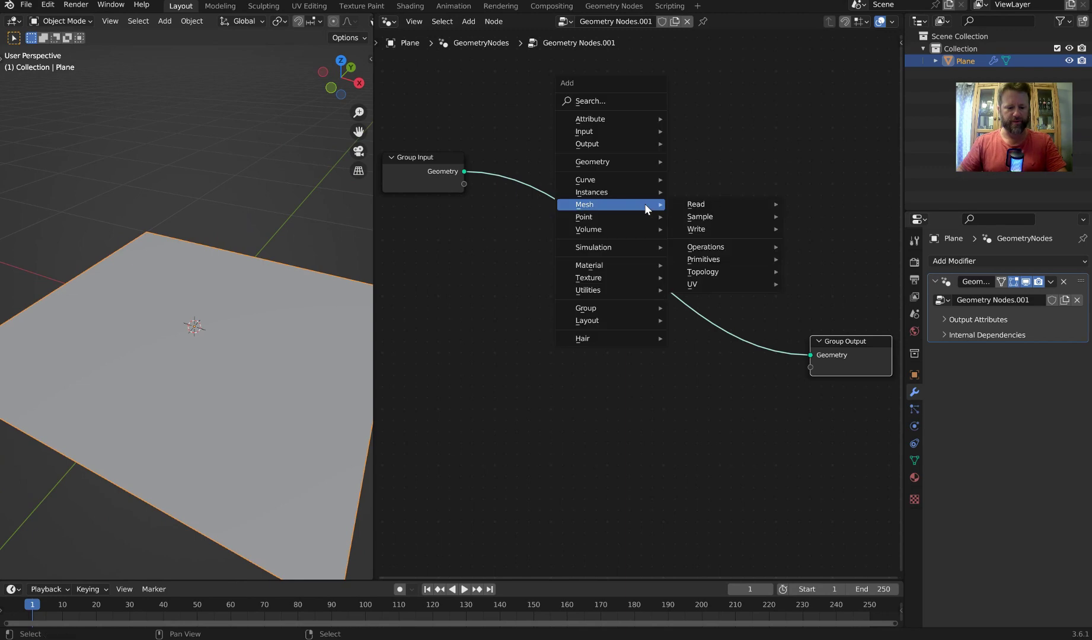
pyautogui.write('set pos')
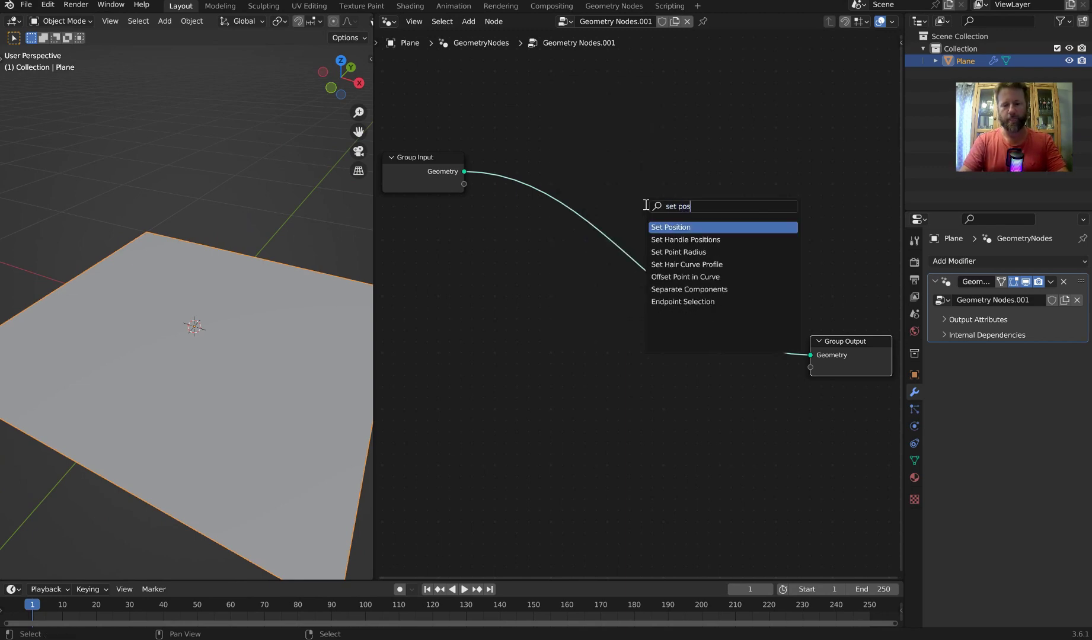
pyautogui.press('Return')
pyautogui.click(581, 221)
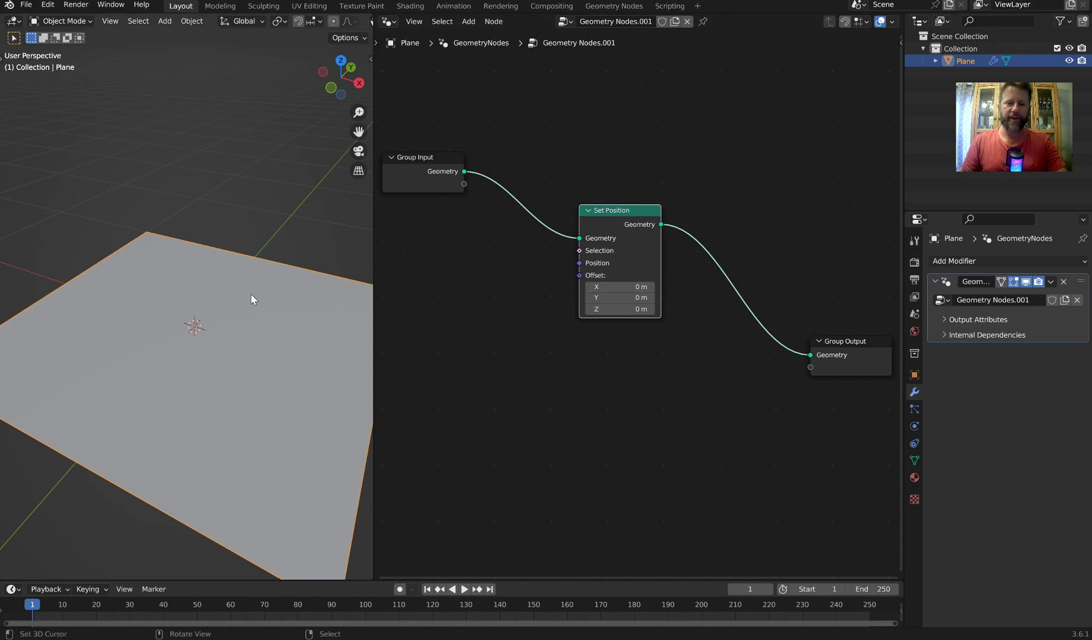
pyautogui.moveTo(232, 301); pyautogui.dragTo(91, 335, button='middle')
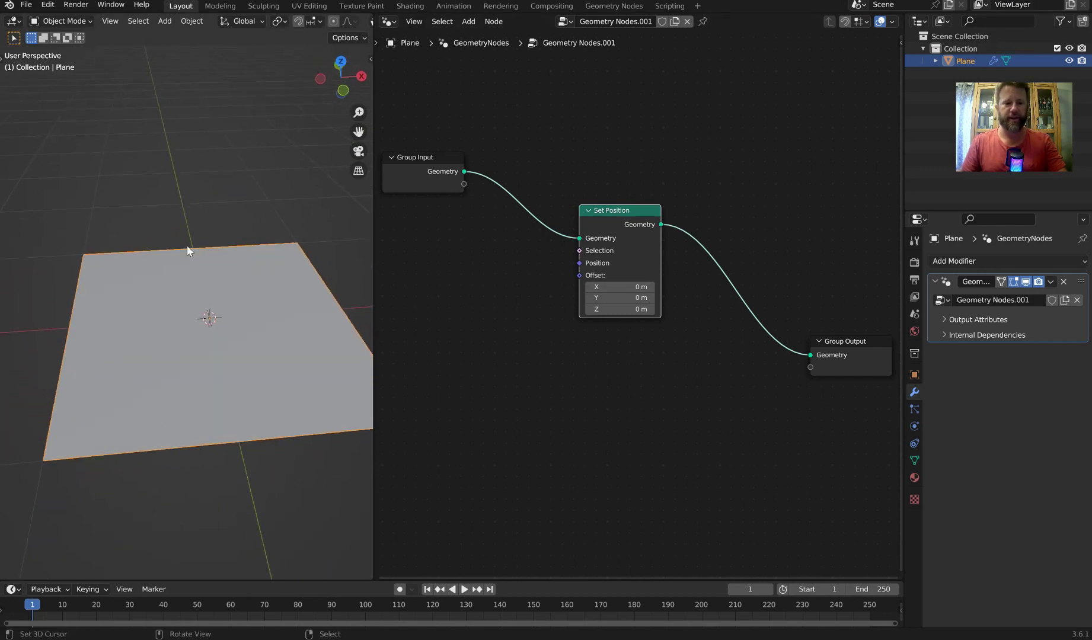
pyautogui.moveTo(622, 309); pyautogui.dragTo(637, 301, button='middle')
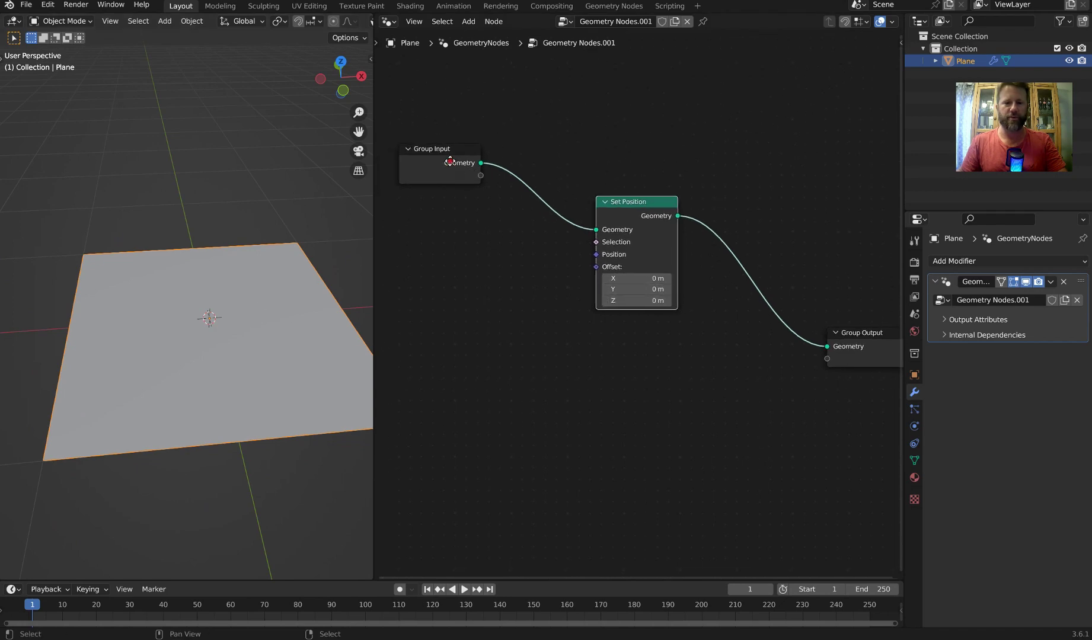
pyautogui.moveTo(451, 162); pyautogui.dragTo(466, 182)
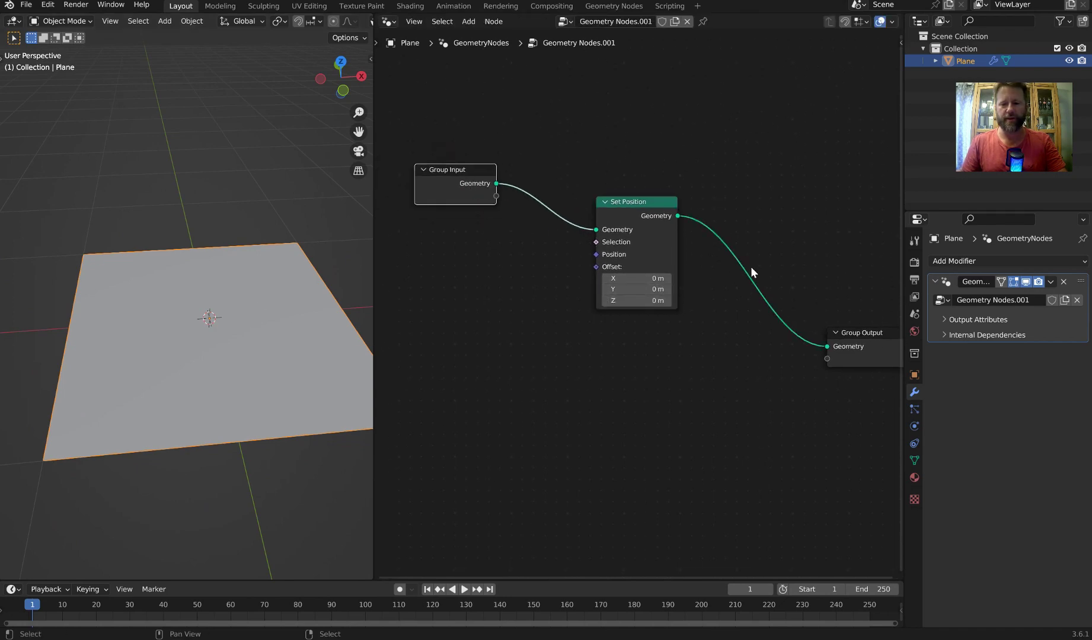
pyautogui.scroll(2, 673, 201)
pyautogui.moveTo(654, 159); pyautogui.dragTo(716, 174)
# - Try Set Position offsets of X 0.09 m, Y 0.58 m and Z 0.33 m on the plane, and undo them
pyautogui.moveTo(690, 280)
pyautogui.mouseDown()
pyautogui.moveTo(652, 281)
pyautogui.moveTo(691, 281)
pyautogui.mouseUp()
pyautogui.moveTo(689, 298)
pyautogui.mouseDown()
pyautogui.moveTo(701, 298)
pyautogui.moveTo(699, 316)
pyautogui.mouseUp()
pyautogui.keyDown('shift'); pyautogui.click(686, 327); pyautogui.keyUp('shift')
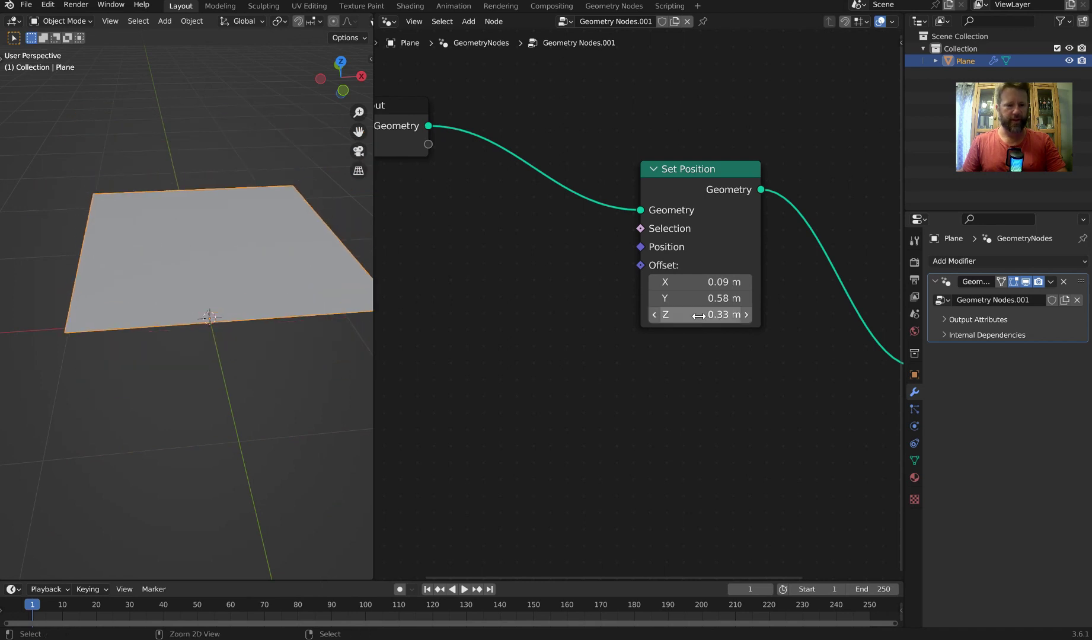
pyautogui.hotkey('ctrl', 'z')
pyautogui.hotkey('ctrl', 'z')
pyautogui.hotkey('ctrl', 'z')
pyautogui.hotkey('ctrl', 'z')
pyautogui.hotkey('ctrl', 'z')
pyautogui.hotkey('ctrl', 'z')
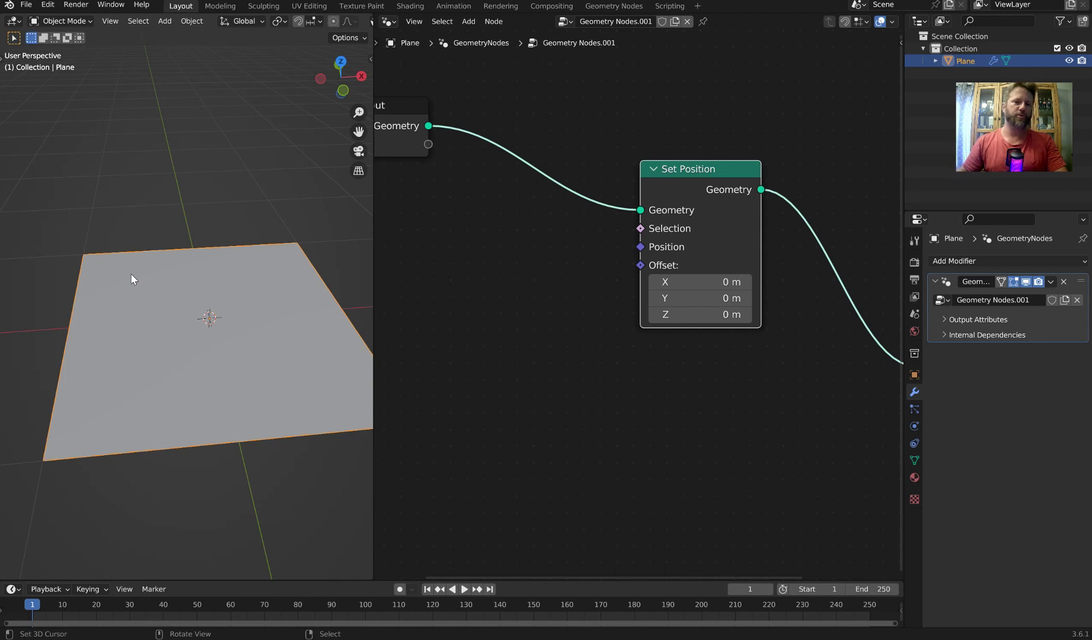
# - Add a Vector Math node set to Scale, feeding the Offset input of Set Position, and place it beside that node
pyautogui.moveTo(294, 272); pyautogui.dragTo(255, 264, button='middle')
pyautogui.scroll(3, 686, 255)
pyautogui.moveTo(686, 256); pyautogui.dragTo(718, 236, button='middle')
pyautogui.scroll(-2, 785, 184)
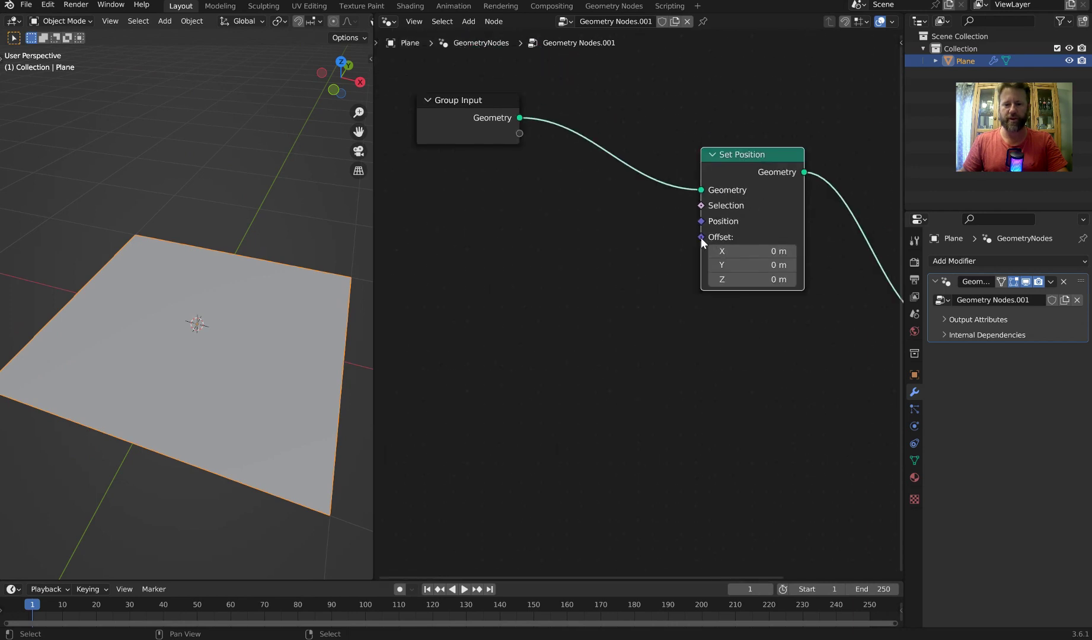
pyautogui.moveTo(701, 237); pyautogui.dragTo(617, 333)
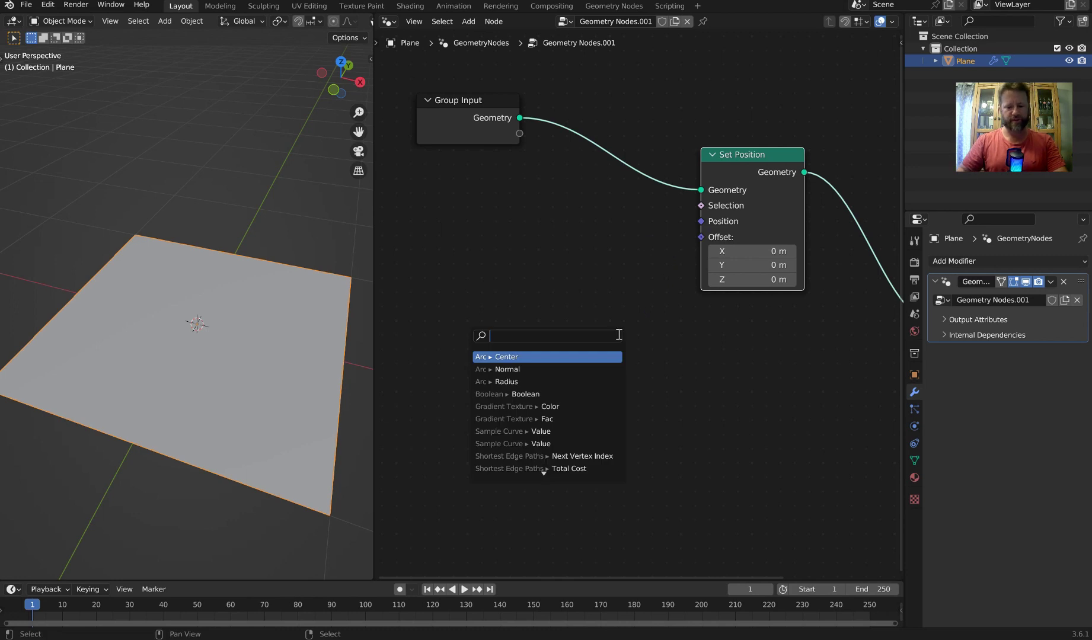
pyautogui.write('scal')
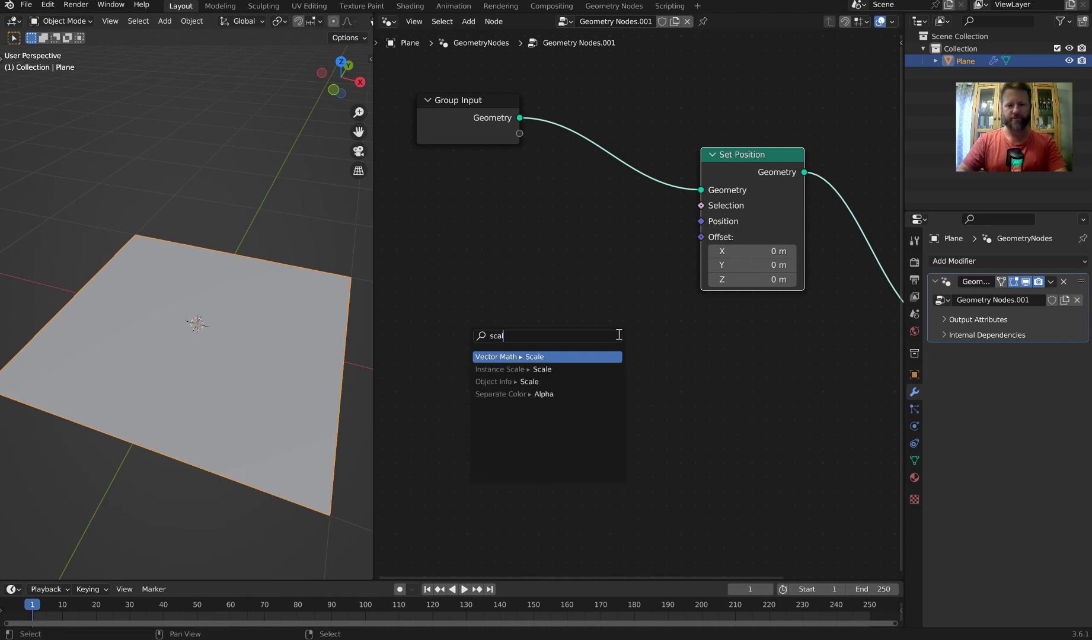
pyautogui.press('Return')
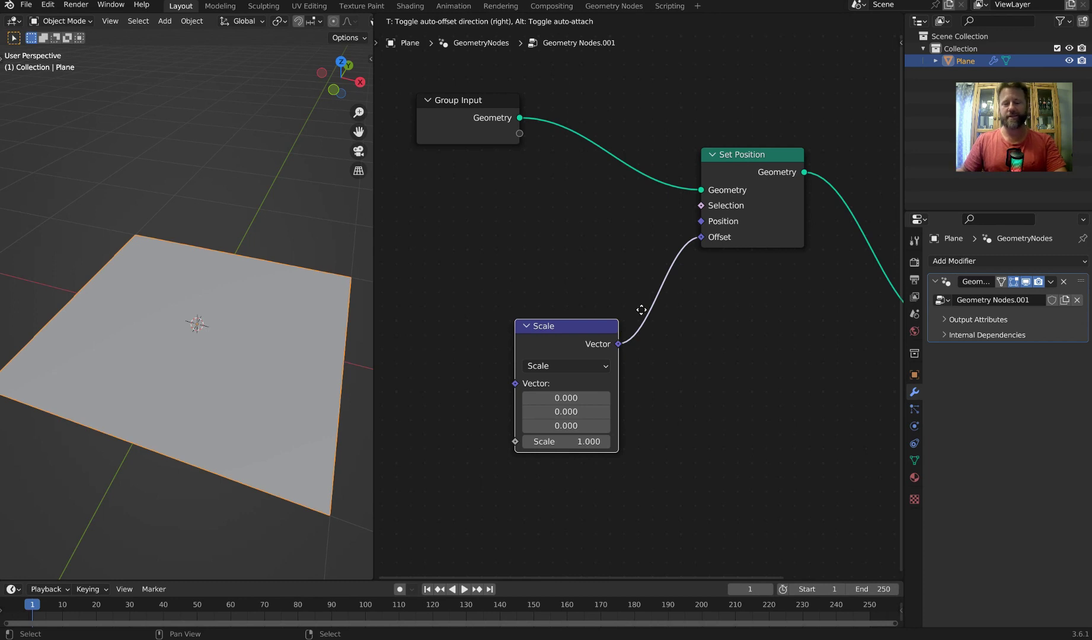
pyautogui.click(670, 261)
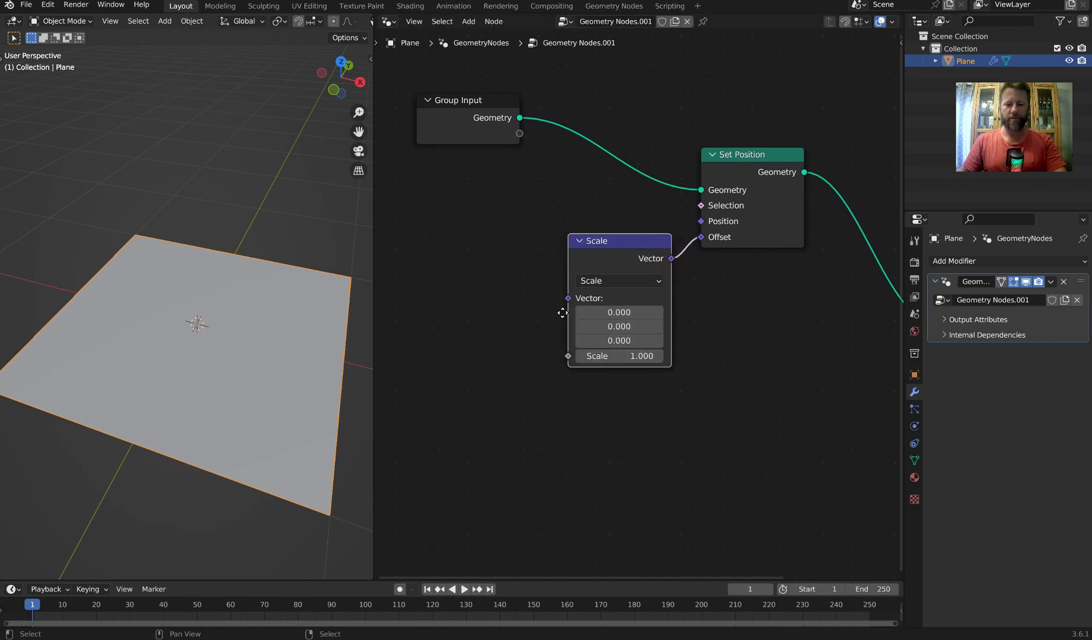
# - Add a Normal node feeding the Vector input of the Scale node and place it beside that node
pyautogui.moveTo(563, 313); pyautogui.dragTo(607, 338, button='middle')
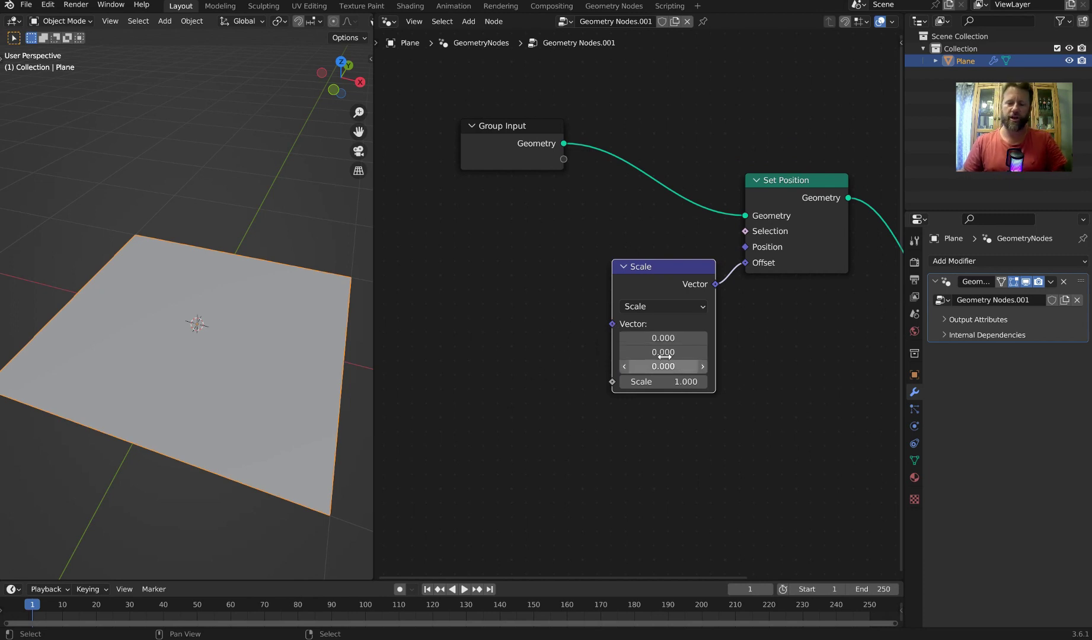
pyautogui.scroll(2, 672, 321)
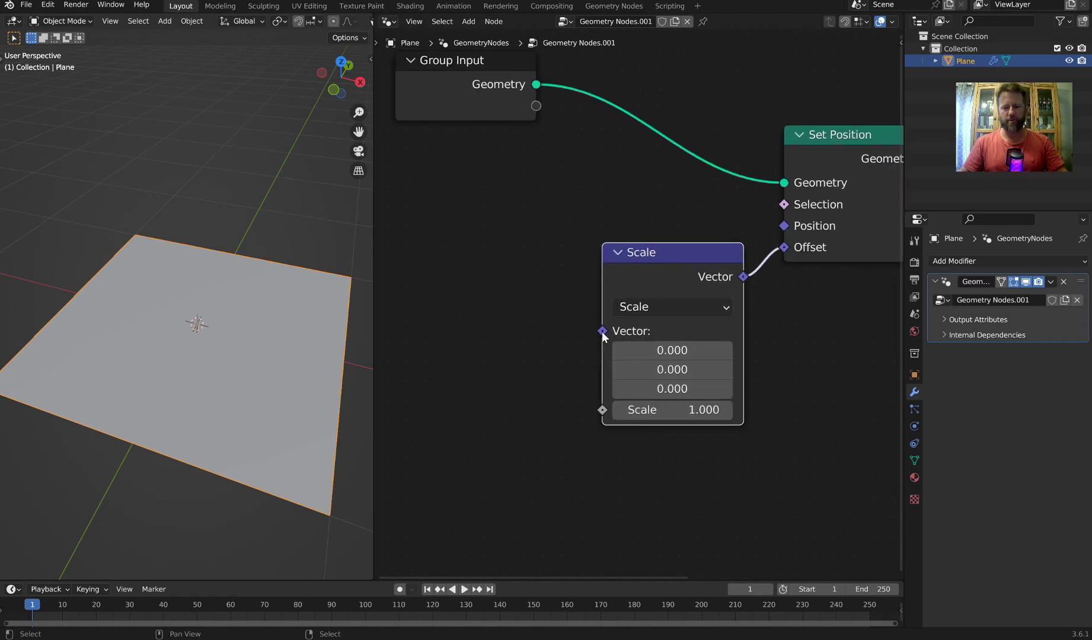
pyautogui.moveTo(602, 331); pyautogui.dragTo(477, 260)
pyautogui.write('normal')
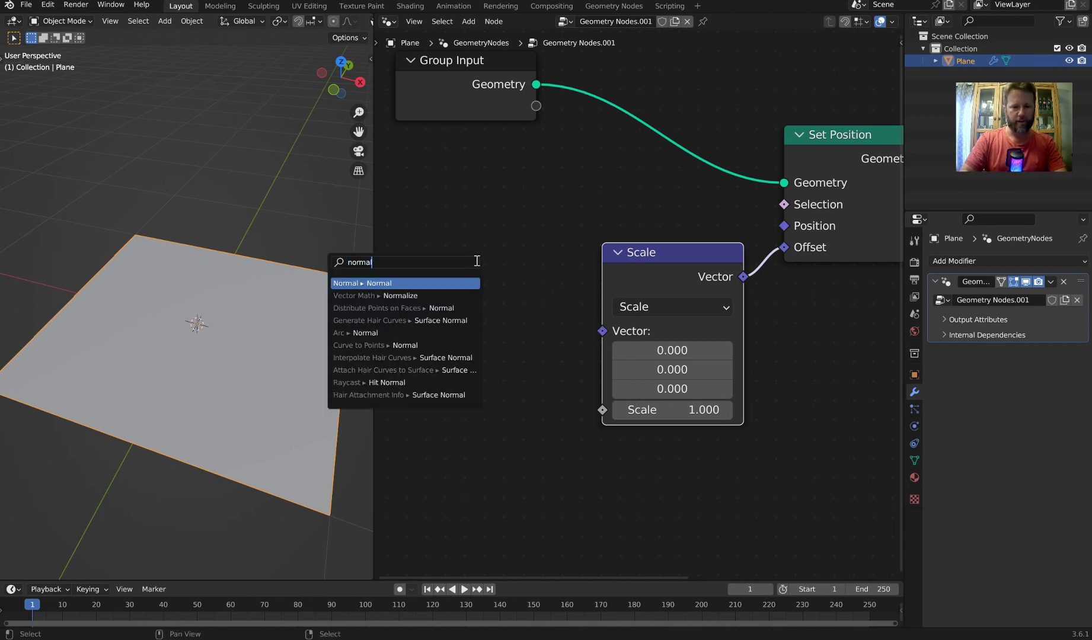
pyautogui.press('Return')
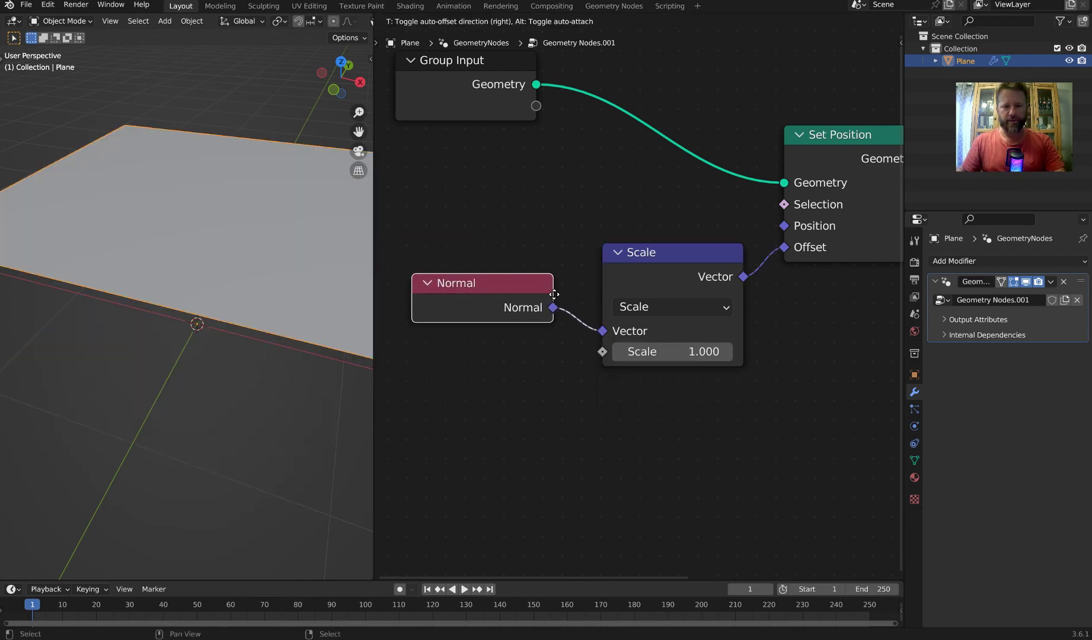
pyautogui.click(377, 259)
pyautogui.scroll(-5, 266, 200)
pyautogui.moveTo(265, 200); pyautogui.dragTo(263, 236, button='middle')
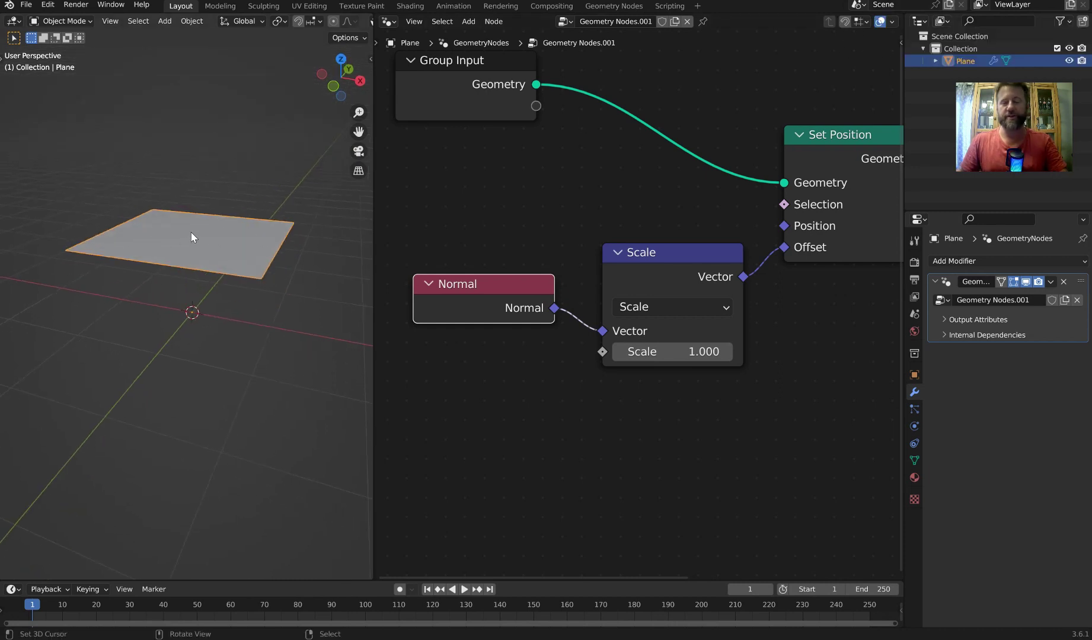
pyautogui.moveTo(475, 283); pyautogui.dragTo(475, 300)
pyautogui.moveTo(385, 223); pyautogui.dragTo(584, 364)
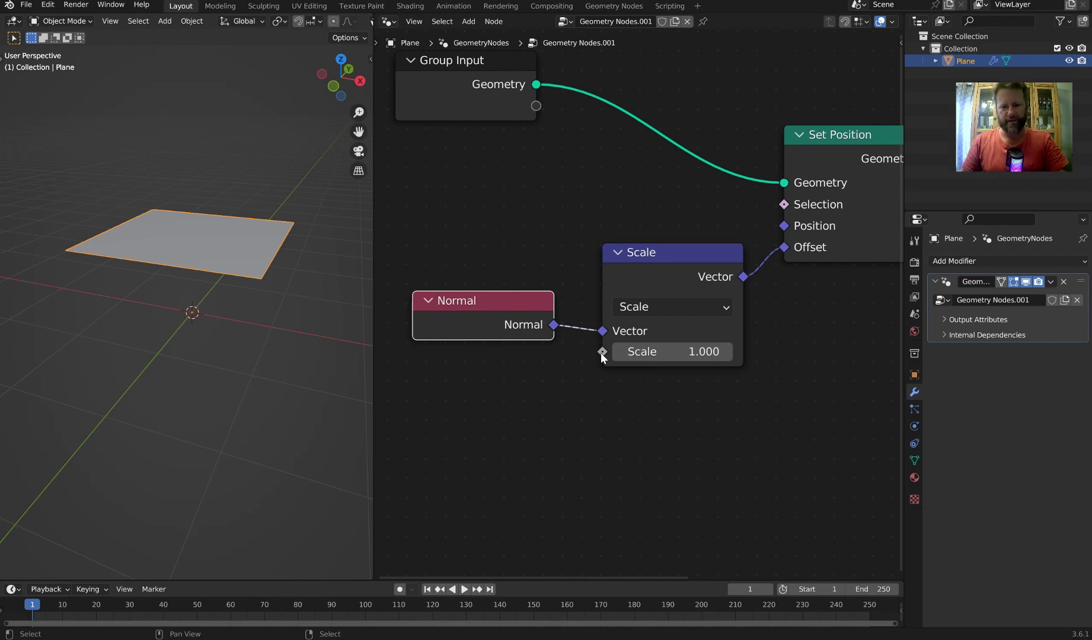
# - Add a Noise Texture node whose Fac output feeds the Scale input of the vector Scale node, keeping Normal linked to Vector
pyautogui.moveTo(602, 352); pyautogui.dragTo(619, 374)
pyautogui.moveTo(530, 423); pyautogui.dragTo(530, 423)
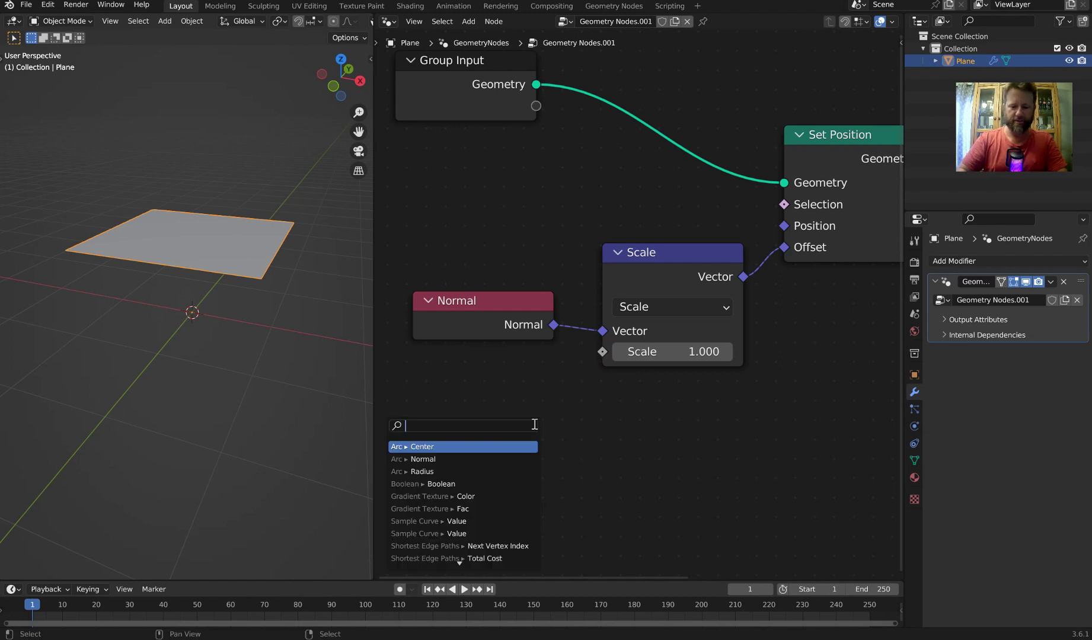
pyautogui.write('noise')
pyautogui.press('Return')
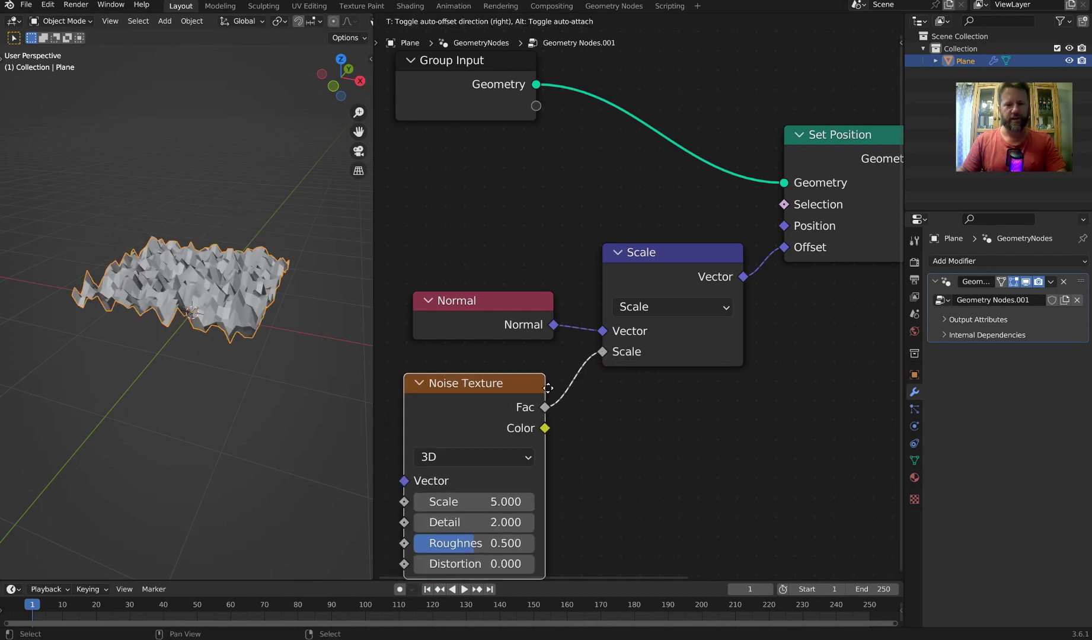
pyautogui.click(552, 392)
pyautogui.moveTo(254, 247); pyautogui.dragTo(268, 213, button='middle')
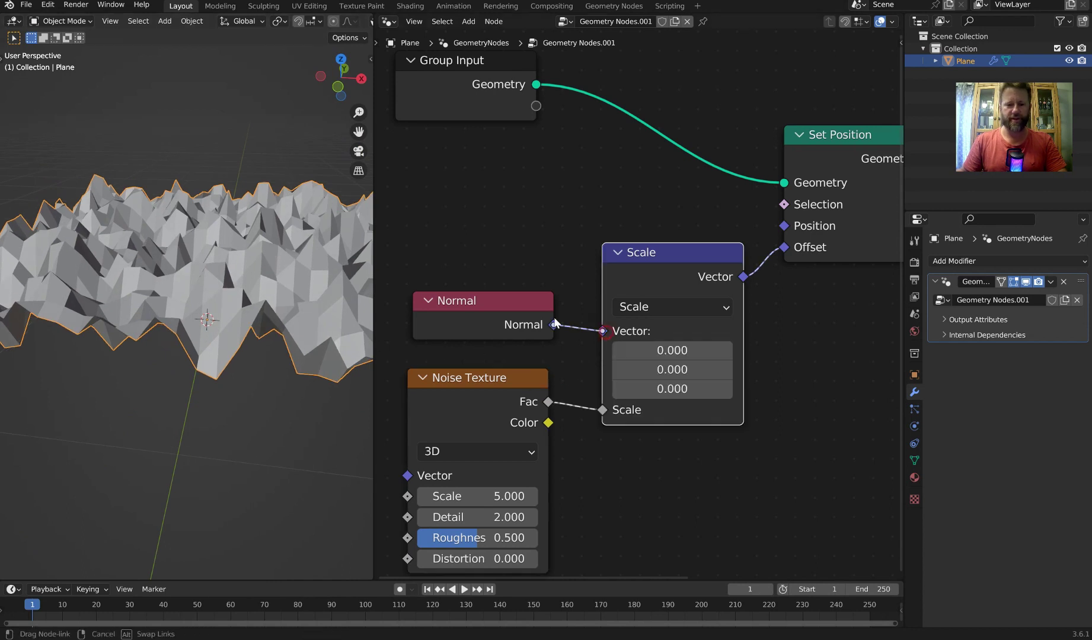
pyautogui.moveTo(602, 331)
pyautogui.mouseDown()
pyautogui.moveTo(556, 323)
pyautogui.moveTo(602, 331)
pyautogui.mouseUp()
pyautogui.scroll(2, 255, 270)
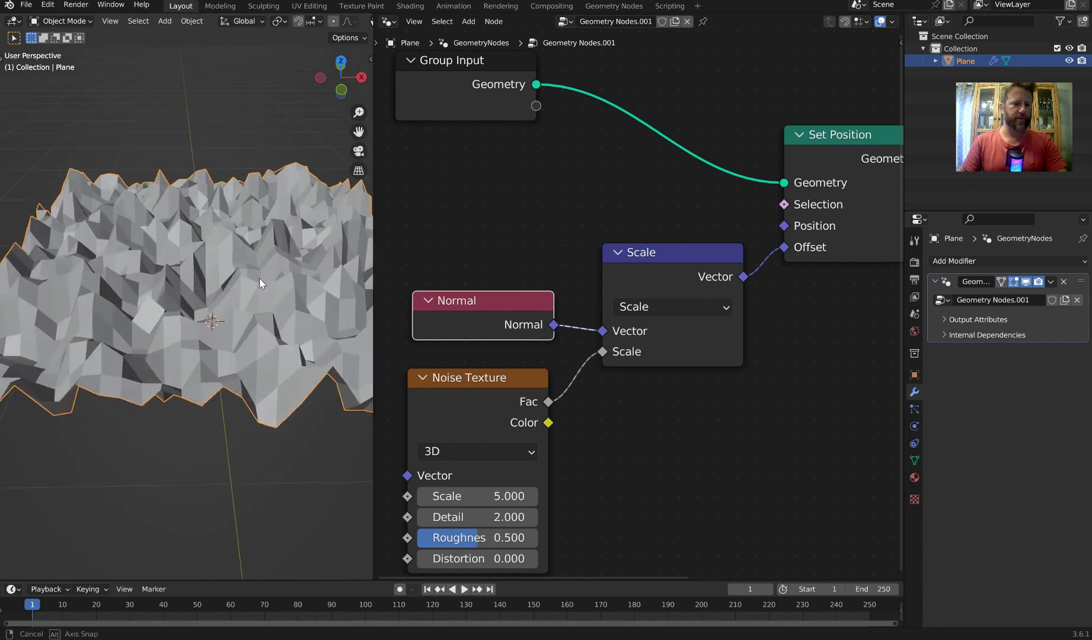
pyautogui.scroll(-2, 709, 323)
# - Spread the Noise Texture, Normal and Scale nodes apart to leave a wide gap before the Scale node
pyautogui.moveTo(509, 369); pyautogui.dragTo(461, 401)
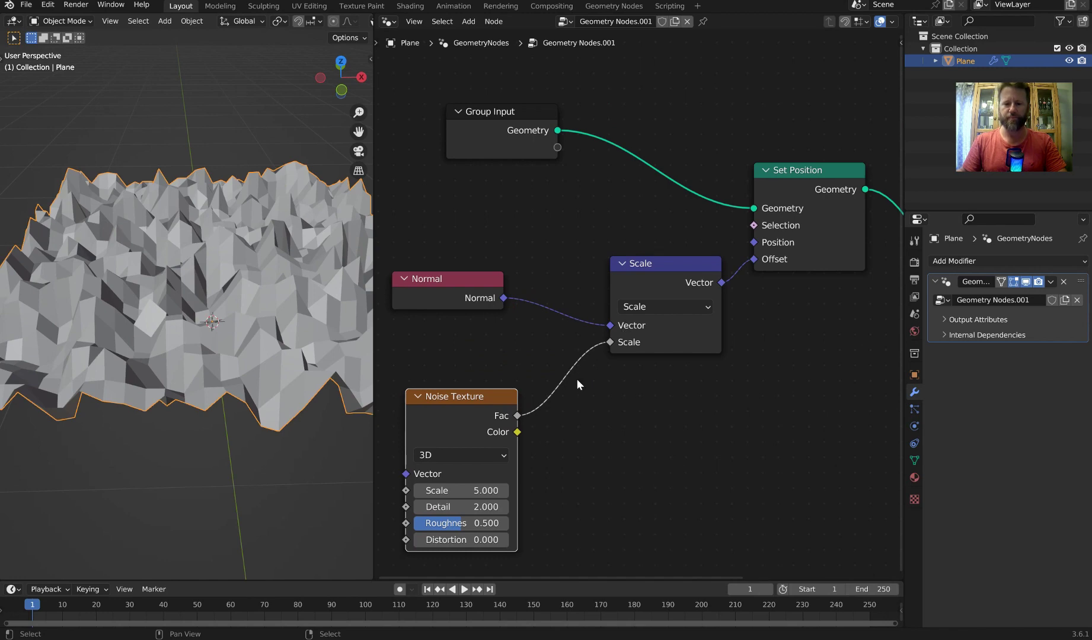
pyautogui.moveTo(606, 253); pyautogui.dragTo(559, 256)
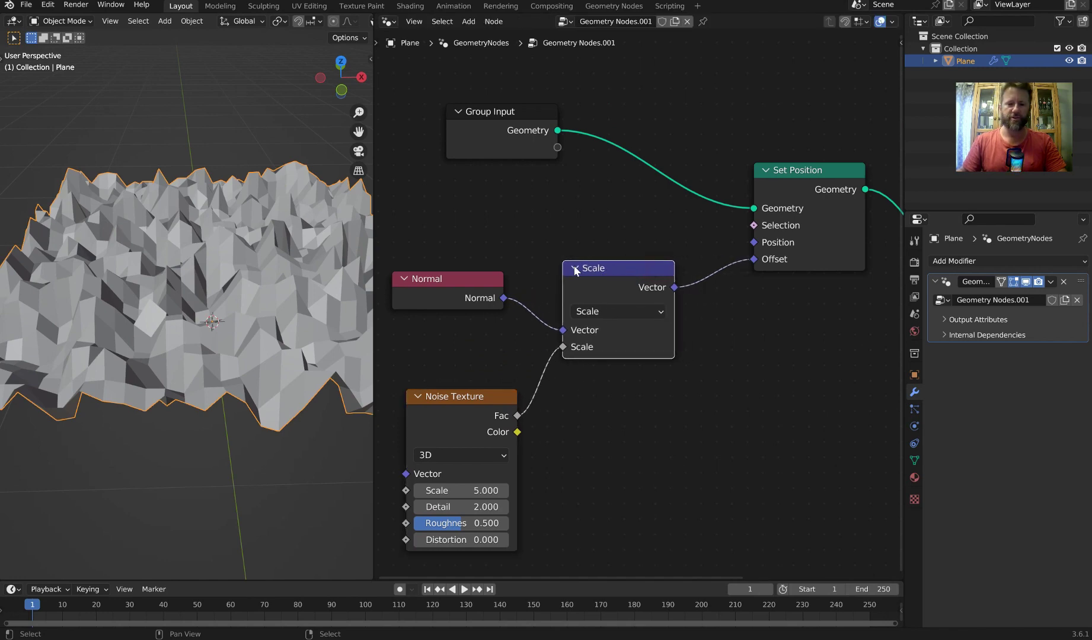
pyautogui.moveTo(463, 397)
pyautogui.mouseDown()
pyautogui.moveTo(454, 403)
pyautogui.moveTo(462, 394)
pyautogui.mouseUp()
pyautogui.moveTo(255, 178); pyautogui.dragTo(285, 268, button='middle')
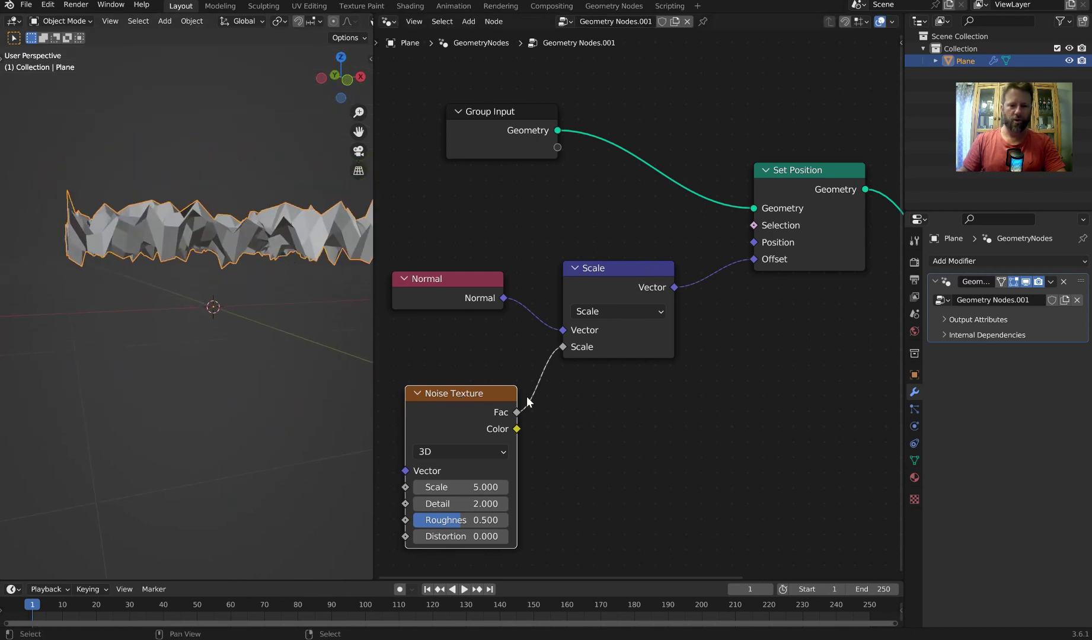
pyautogui.scroll(-2, 573, 358)
pyautogui.moveTo(573, 359); pyautogui.dragTo(641, 314, button='middle')
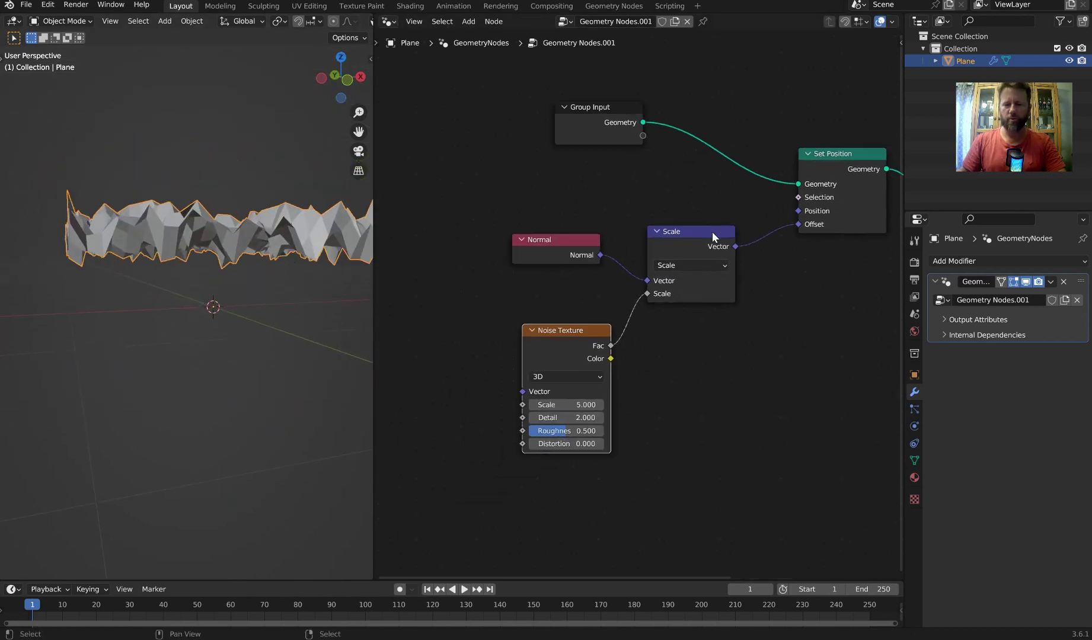
pyautogui.click(684, 250)
pyautogui.moveTo(685, 252); pyautogui.dragTo(698, 246)
pyautogui.moveTo(558, 240); pyautogui.dragTo(490, 250)
pyautogui.moveTo(567, 341); pyautogui.dragTo(494, 336)
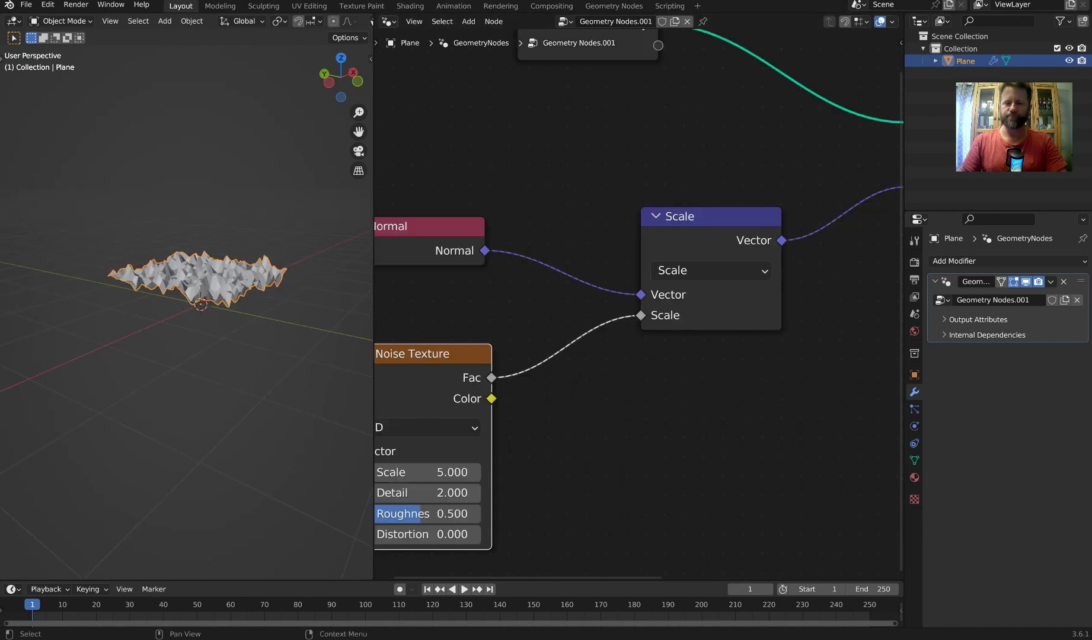
# - Try a Displace modifier on the plane with strength -0.220 and midlevel 0.000, and remove it
pyautogui.moveTo(209, 213); pyautogui.dragTo(275, 216, button='middle')
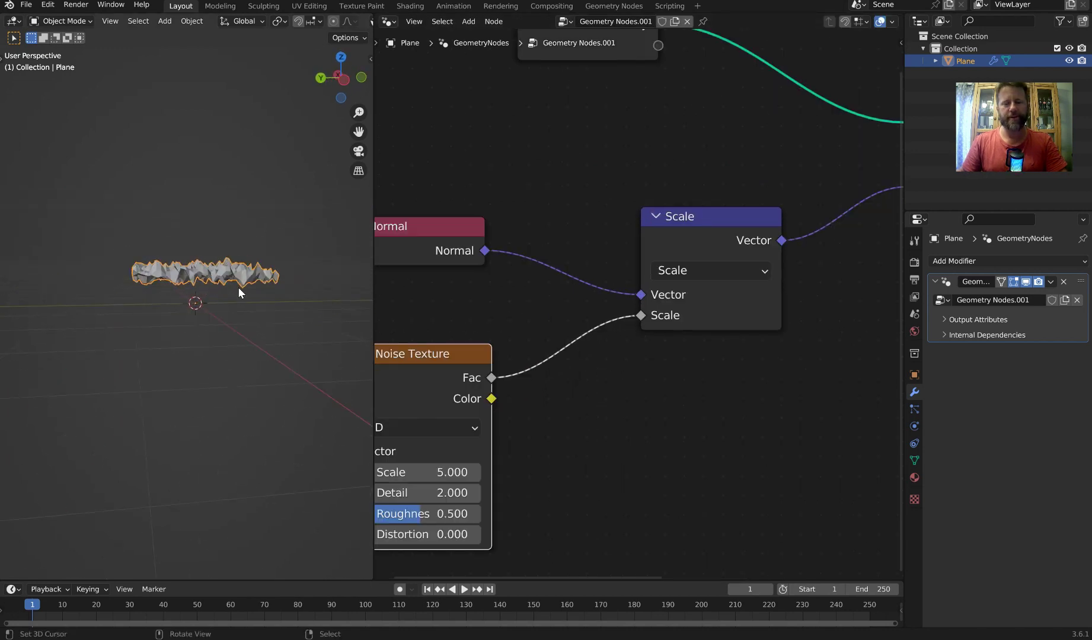
pyautogui.scroll(3, 235, 274)
pyautogui.moveTo(228, 255)
pyautogui.mouseDown(button='middle')
pyautogui.moveTo(247, 265)
pyautogui.moveTo(249, 249)
pyautogui.mouseUp(button='middle')
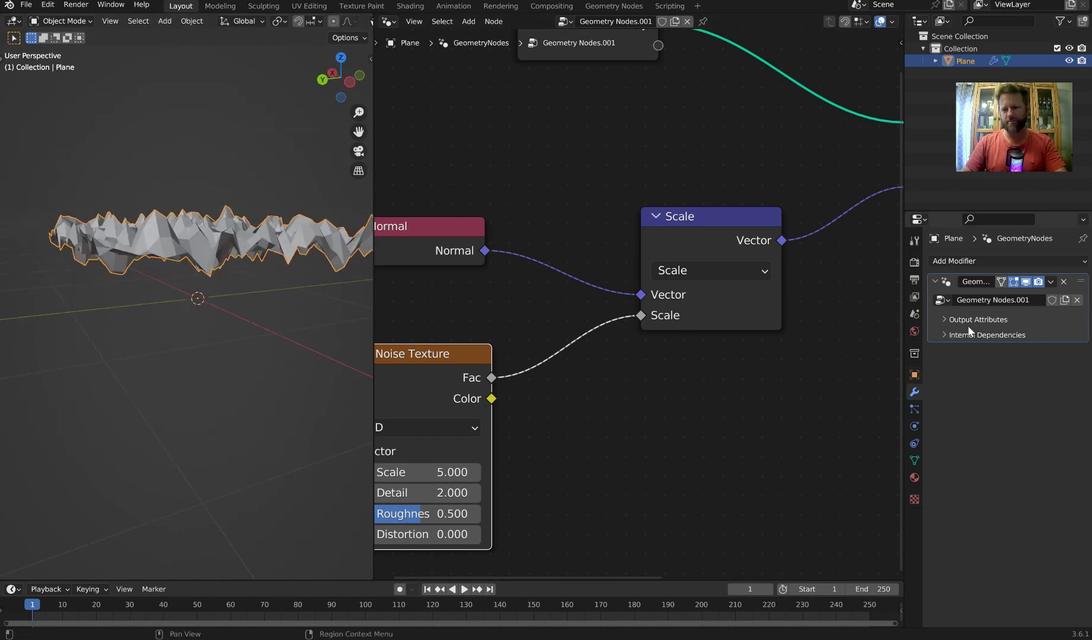
pyautogui.click(985, 265)
pyautogui.click(951, 336)
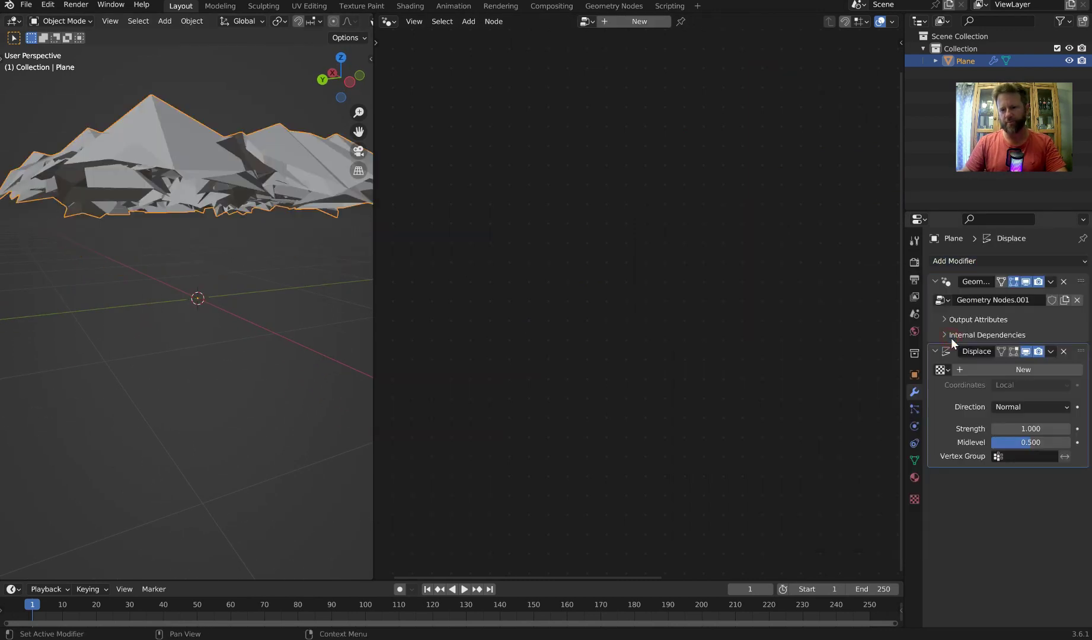
pyautogui.moveTo(1030, 428); pyautogui.dragTo(978, 446)
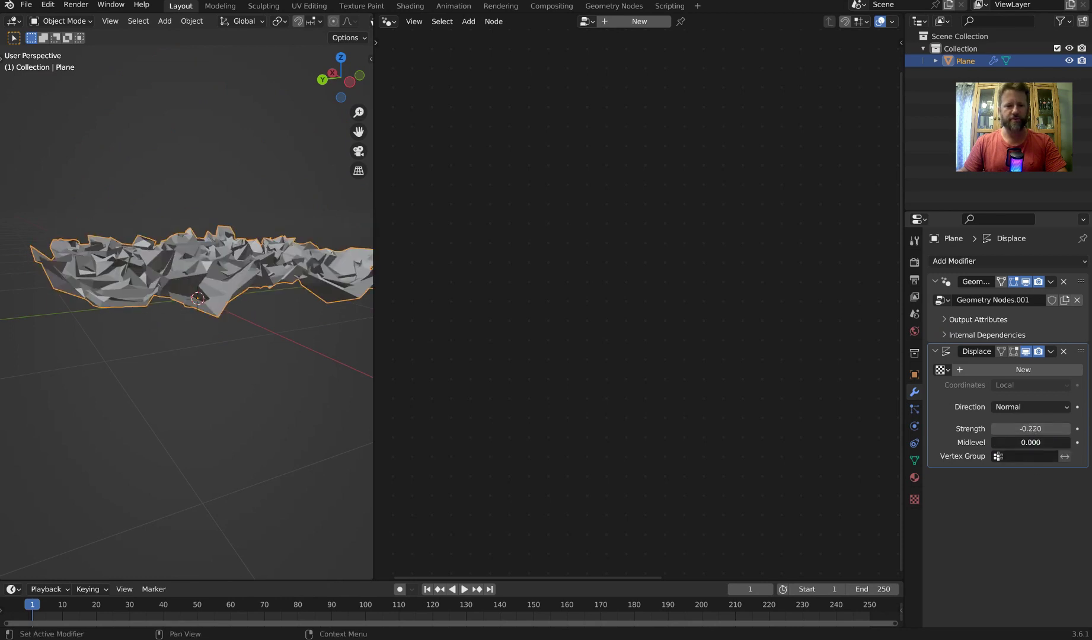
pyautogui.click(1061, 352)
# - Move the Scale and Normal nodes up and reposition the Noise Texture to make room on its Fac link
pyautogui.moveTo(213, 228); pyautogui.dragTo(405, 356, button='middle')
pyautogui.moveTo(463, 361)
pyautogui.mouseDown()
pyautogui.moveTo(512, 368)
pyautogui.moveTo(465, 374)
pyautogui.mouseUp()
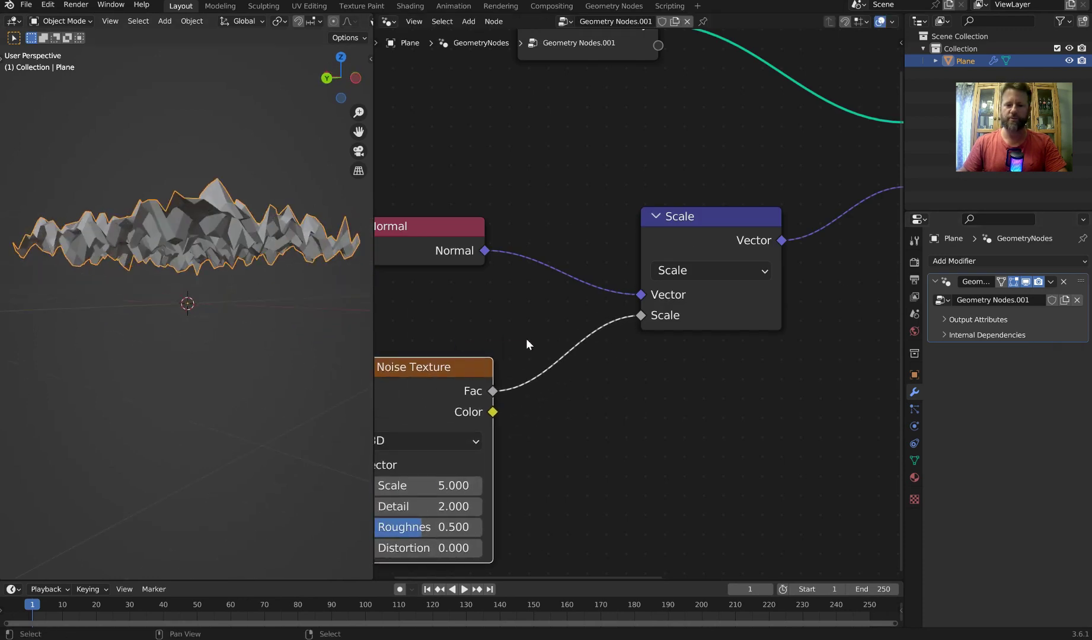
pyautogui.moveTo(699, 229); pyautogui.dragTo(752, 189)
pyautogui.moveTo(397, 235); pyautogui.dragTo(422, 198)
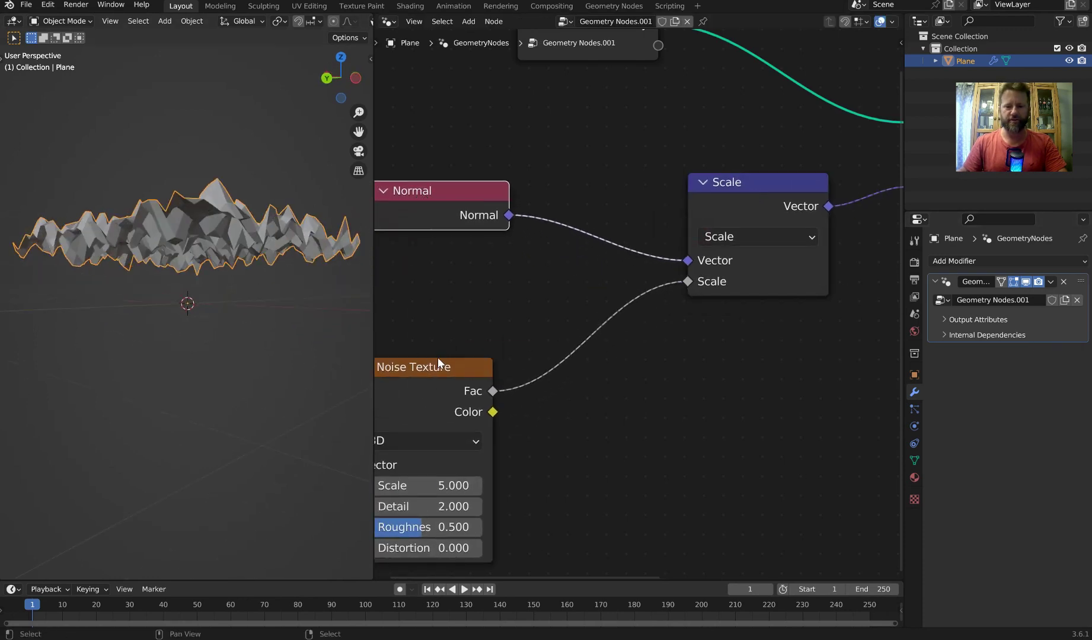
pyautogui.moveTo(448, 378); pyautogui.dragTo(465, 373)
pyautogui.moveTo(505, 409); pyautogui.dragTo(549, 427)
pyautogui.moveTo(212, 251); pyautogui.dragTo(217, 285, button='middle')
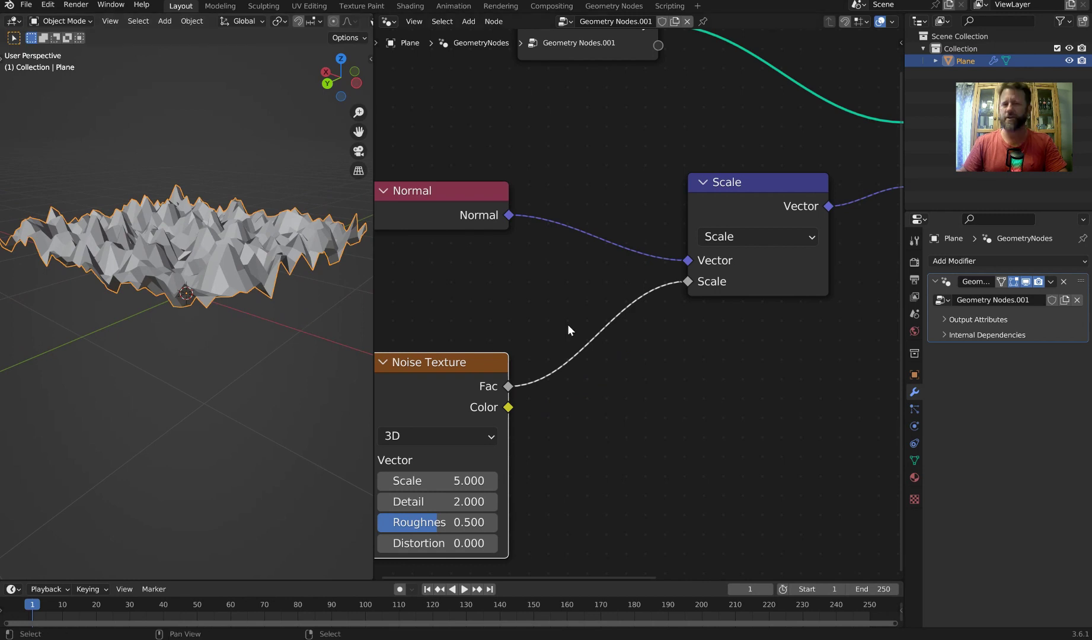
pyautogui.moveTo(475, 365); pyautogui.dragTo(475, 363)
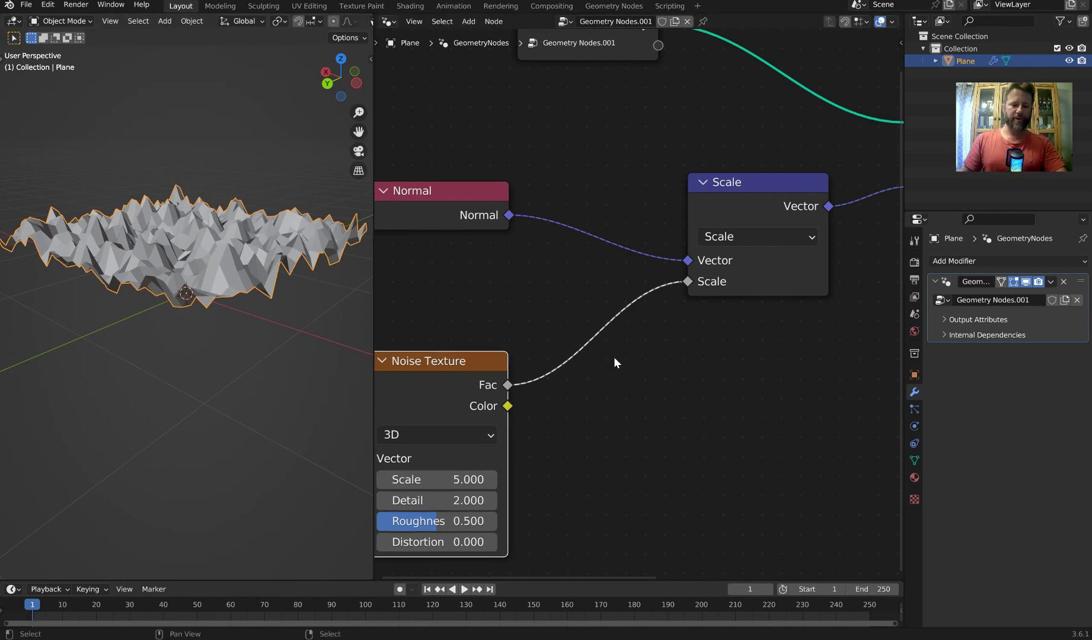
# - Insert a Math node set to Subtract with value 0.500 between the Noise Texture's Fac output and the Scale node
pyautogui.hotkey('shift', 'a')
pyautogui.write('math')
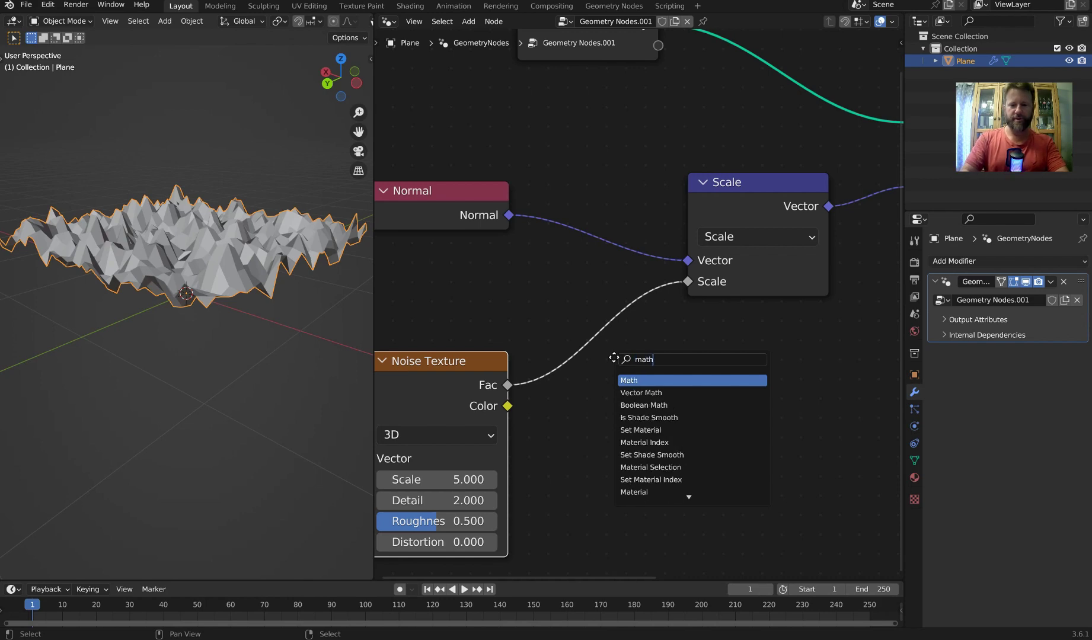
pyautogui.press('Return')
pyautogui.click(613, 357)
pyautogui.click(659, 401)
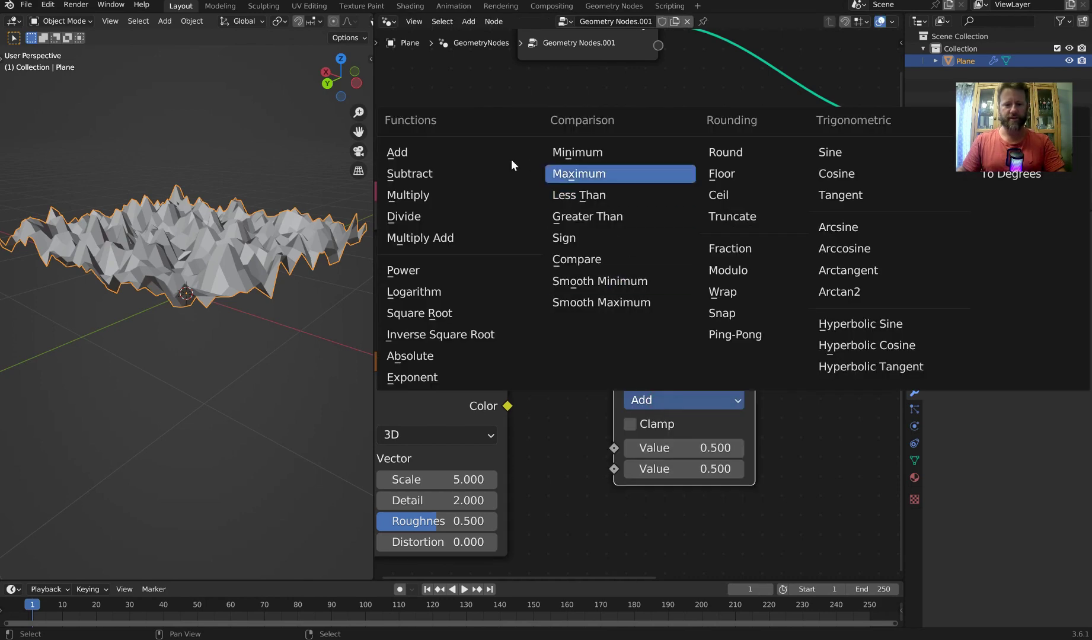
pyautogui.click(409, 173)
pyautogui.moveTo(694, 369); pyautogui.dragTo(622, 324)
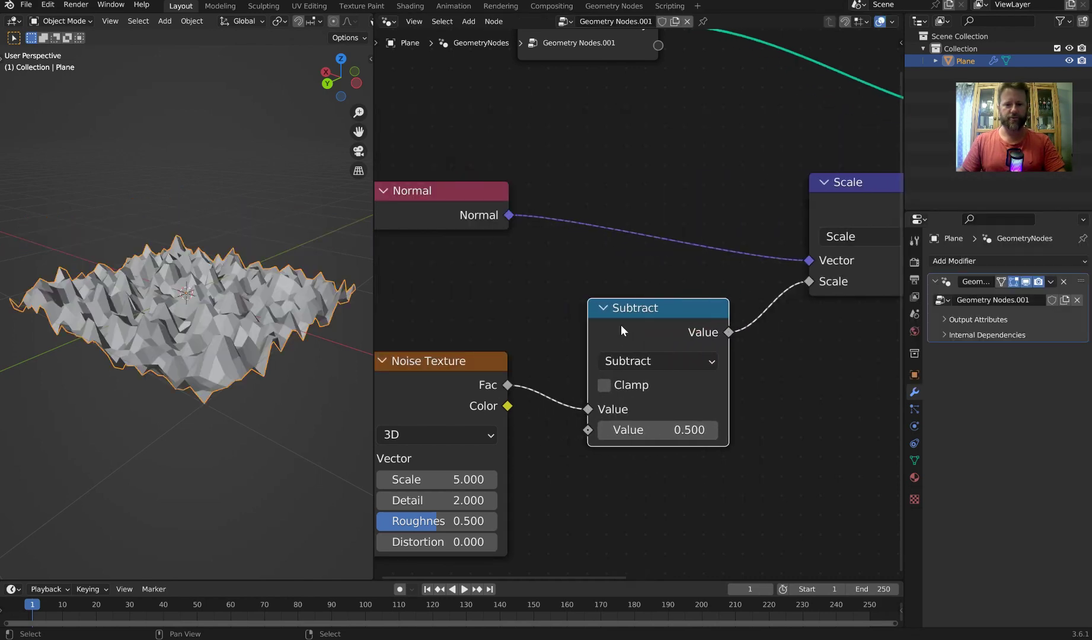
pyautogui.moveTo(297, 343); pyautogui.dragTo(157, 304, button='middle')
# - Set the Noise Texture's Scale to 1.2
pyautogui.scroll(-4, 686, 287)
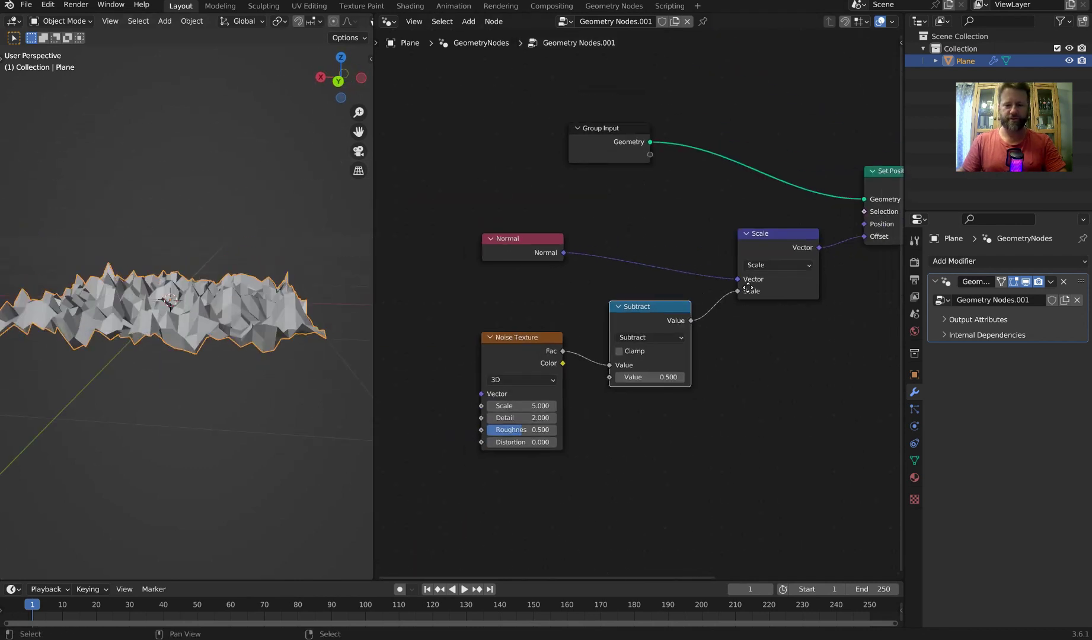
pyautogui.scroll(3, 507, 416)
pyautogui.scroll(3, 692, 322)
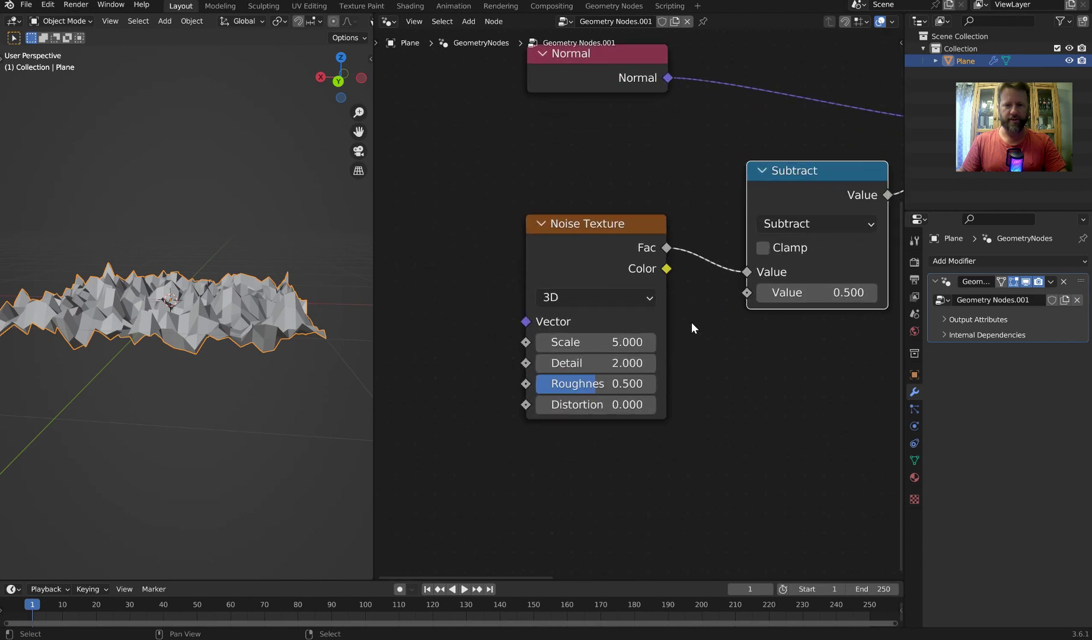
pyautogui.click(589, 341)
pyautogui.write('1.2')
pyautogui.press('Return')
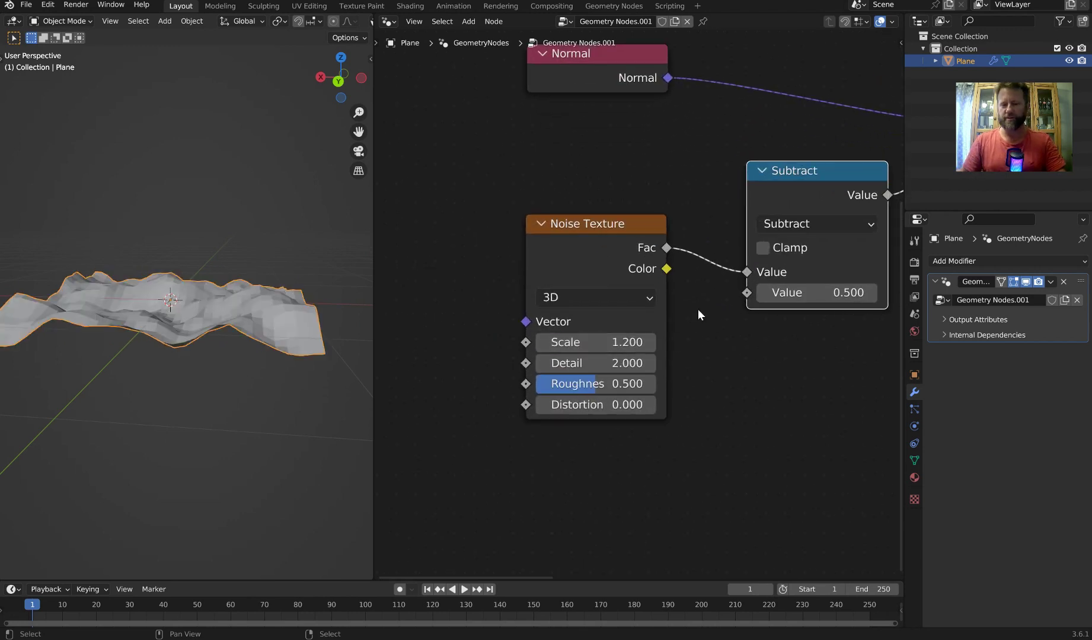
# - Move Group Output away from Set Position and insert a Set Shade Smooth node on the link between them
pyautogui.scroll(-3, 698, 309)
pyautogui.moveTo(805, 277); pyautogui.dragTo(538, 336, button='middle')
pyautogui.scroll(2, 755, 411)
pyautogui.moveTo(702, 394); pyautogui.dragTo(847, 245)
pyautogui.hotkey('shift', 'a')
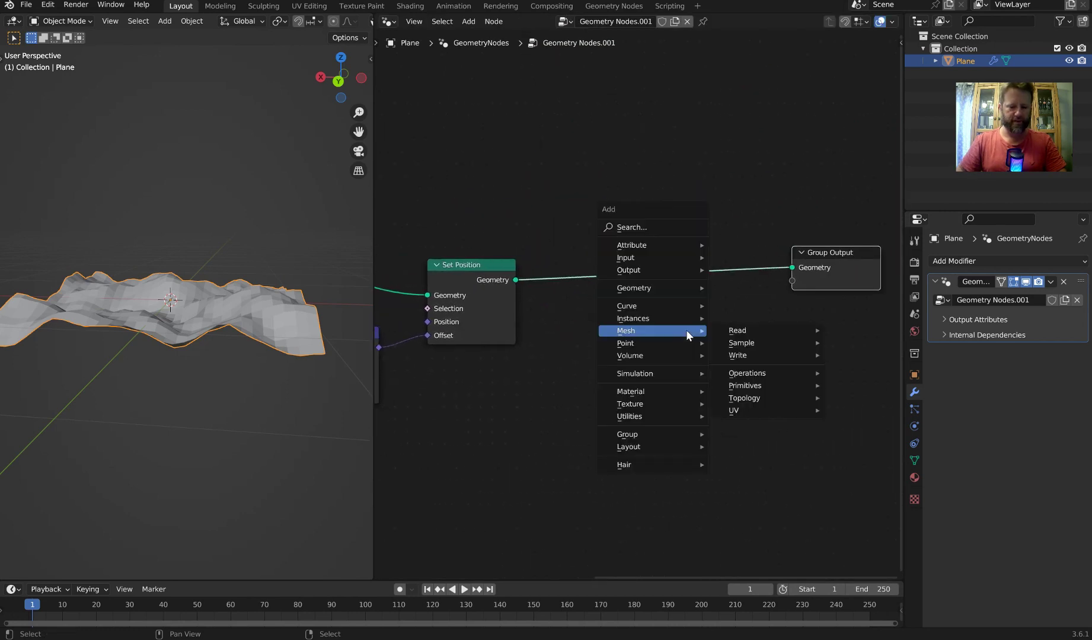
pyautogui.write('set shade')
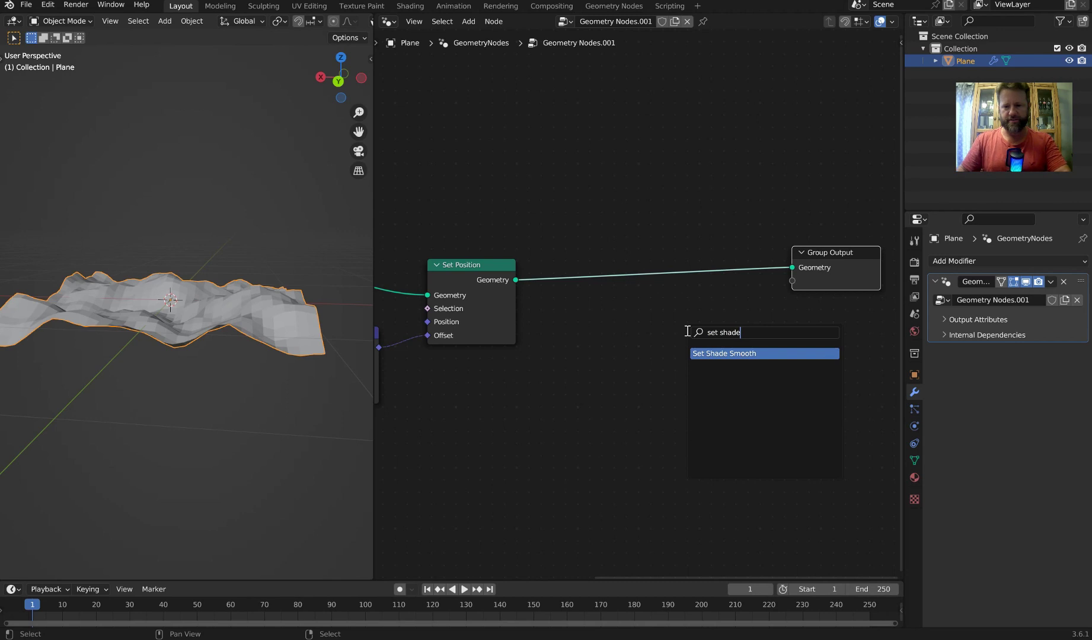
pyautogui.press('Return')
pyautogui.click(604, 265)
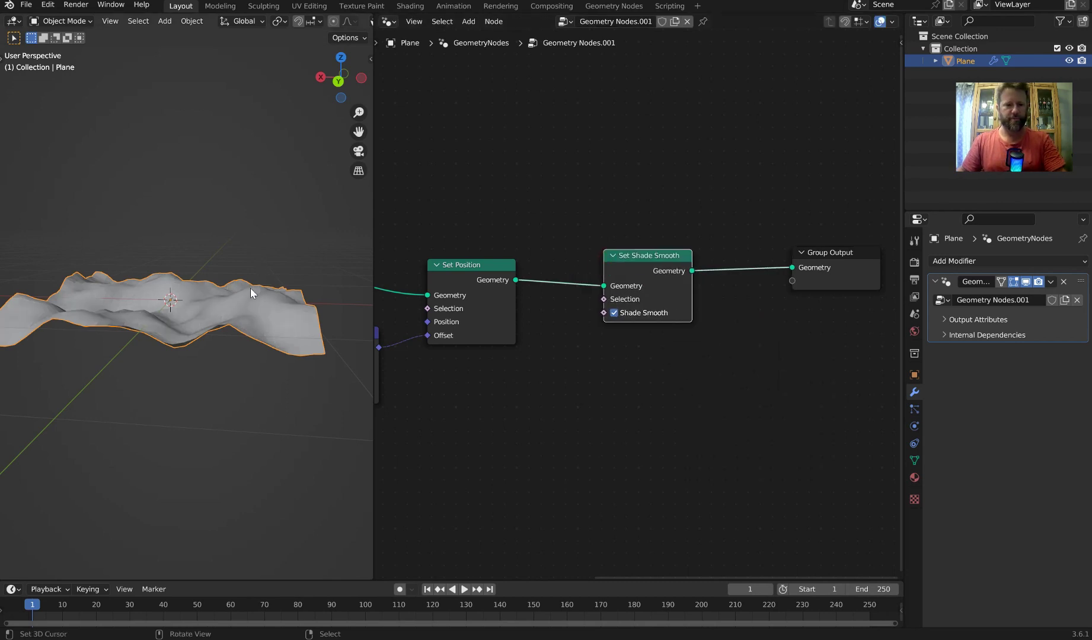
# - Inspect the smoothed terrain and lower the Noise Texture's Scale to 0.600
pyautogui.moveTo(251, 292); pyautogui.dragTo(157, 306, button='middle')
pyautogui.moveTo(247, 330); pyautogui.dragTo(361, 297, button='middle')
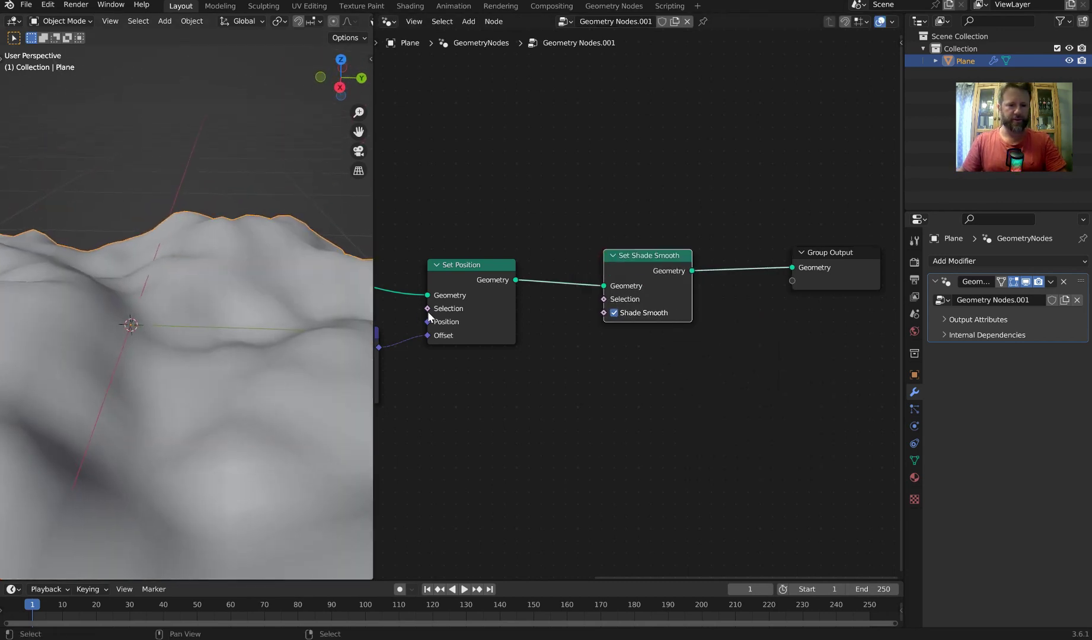
pyautogui.moveTo(427, 311); pyautogui.dragTo(451, 171, button='middle')
pyautogui.moveTo(225, 297); pyautogui.dragTo(229, 329, button='middle')
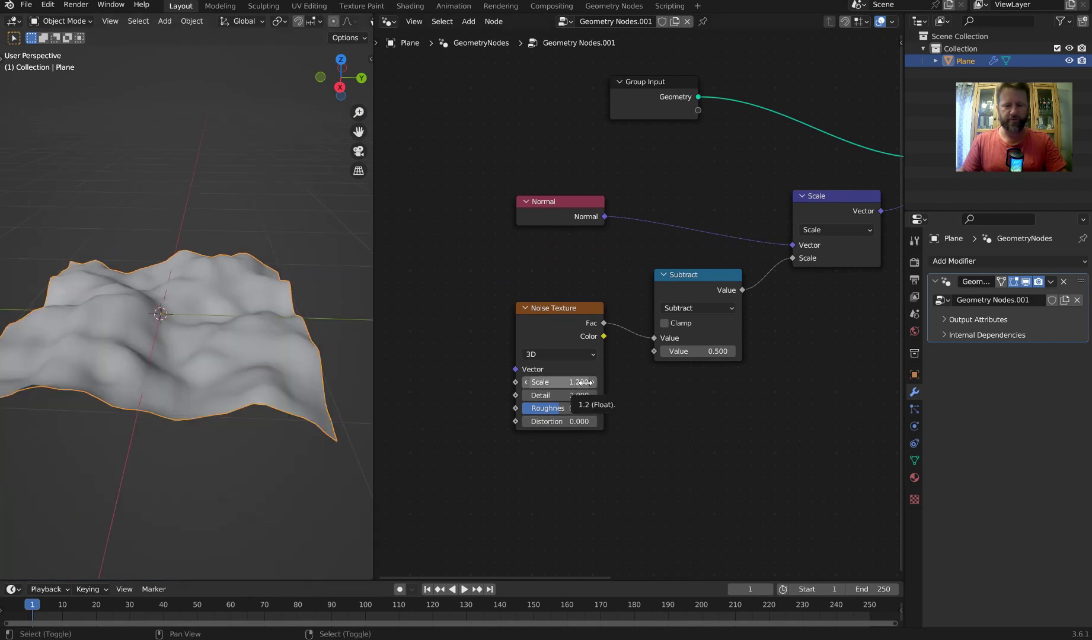
pyautogui.moveTo(581, 382)
pyautogui.mouseDown()
pyautogui.moveTo(529, 383)
pyautogui.moveTo(560, 383)
pyautogui.mouseUp()
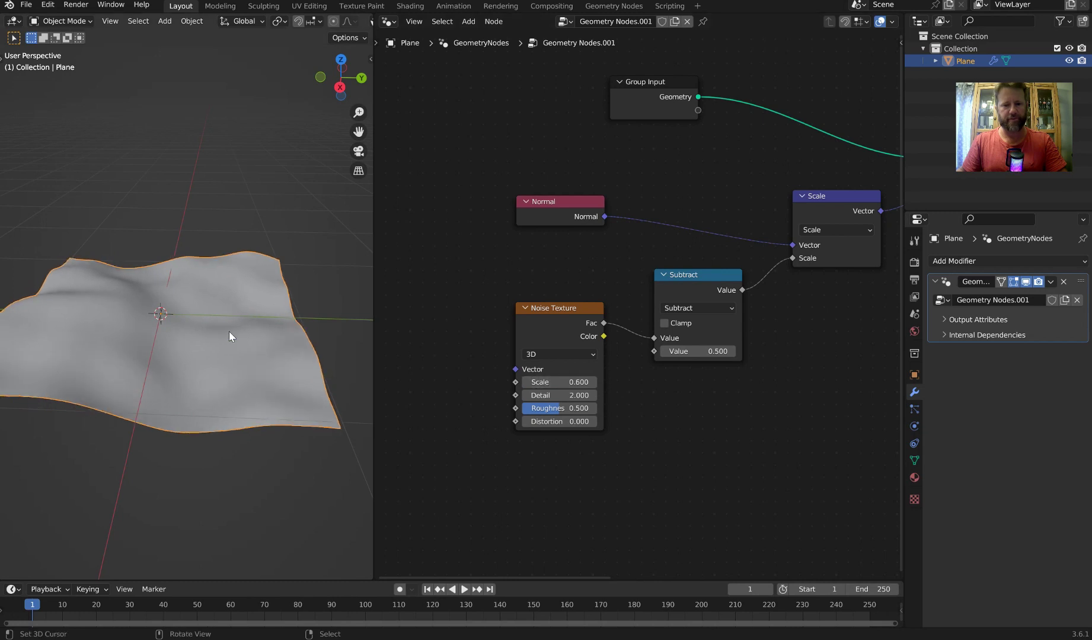
# - Rearrange the Group Input, Normal, Subtract, Noise Texture and Scale nodes into a compact cluster, leaving room before Set Position
pyautogui.moveTo(664, 323); pyautogui.dragTo(526, 345, button='middle')
pyautogui.moveTo(726, 240); pyautogui.dragTo(699, 245)
pyautogui.moveTo(445, 343); pyautogui.dragTo(425, 415)
pyautogui.moveTo(563, 296); pyautogui.dragTo(414, 303)
pyautogui.moveTo(654, 236); pyautogui.dragTo(512, 239)
pyautogui.moveTo(446, 237); pyautogui.dragTo(432, 277)
pyautogui.moveTo(539, 229); pyautogui.dragTo(525, 266)
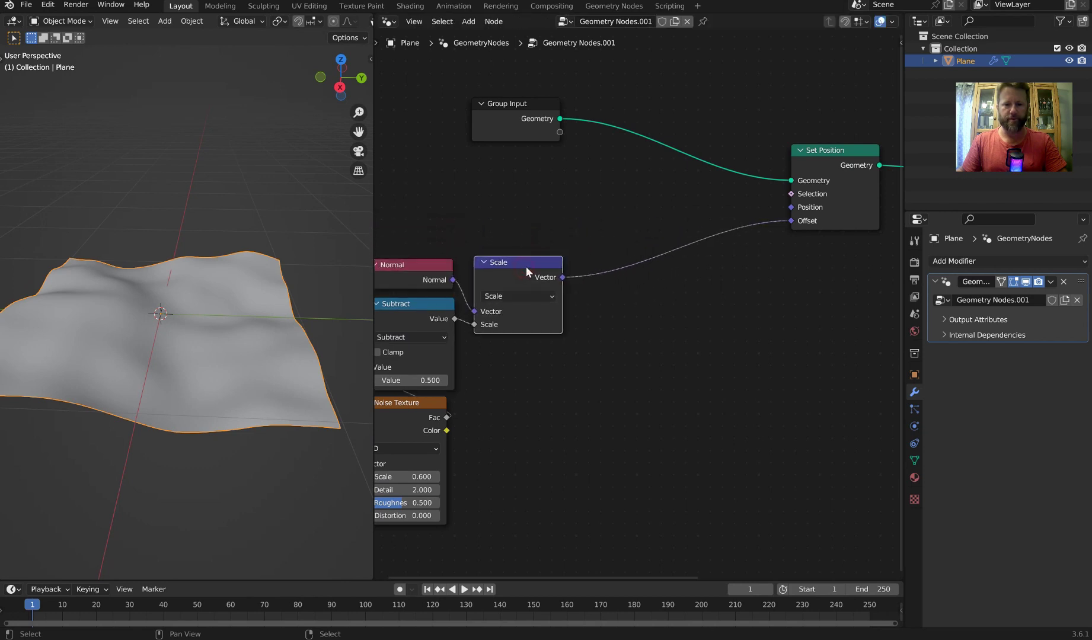
# - Duplicate the Scale node onto the link before Set Position's Offset and set its Scale to 3.780
pyautogui.hotkey('shift', 'd')
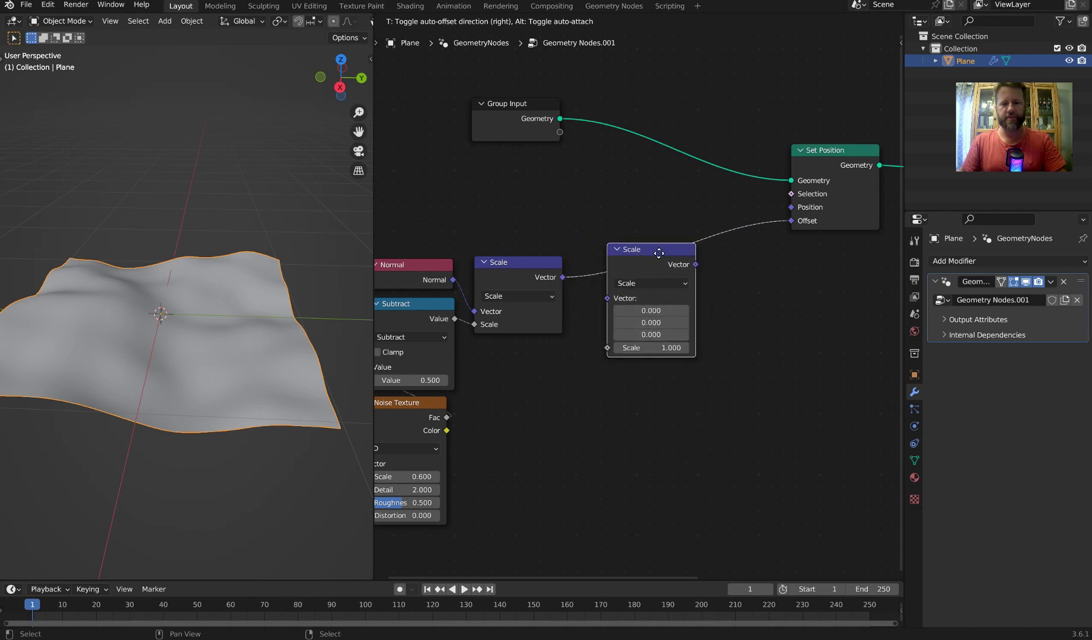
pyautogui.click(659, 258)
pyautogui.moveTo(662, 314)
pyautogui.mouseDown()
pyautogui.moveTo(616, 314)
pyautogui.moveTo(741, 315)
pyautogui.moveTo(655, 312)
pyautogui.mouseUp()
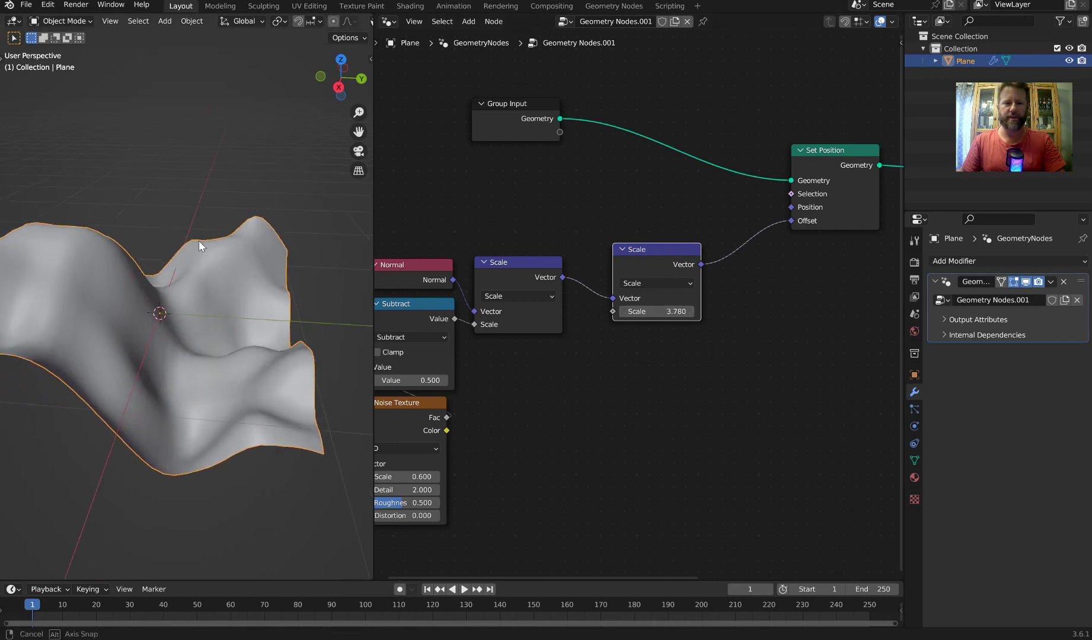
pyautogui.moveTo(198, 241); pyautogui.dragTo(140, 246, button='middle')
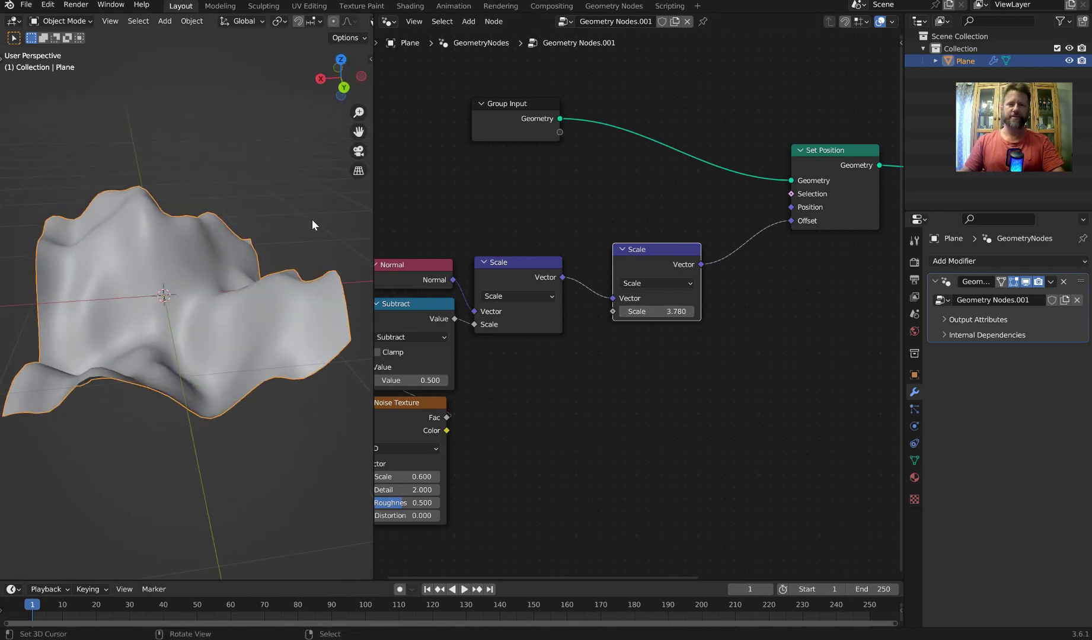
# - Set the Noise Texture's Scale to 0.570, Detail to 2.420 and Roughness to 0.577
pyautogui.moveTo(455, 428); pyautogui.dragTo(623, 321, button='middle')
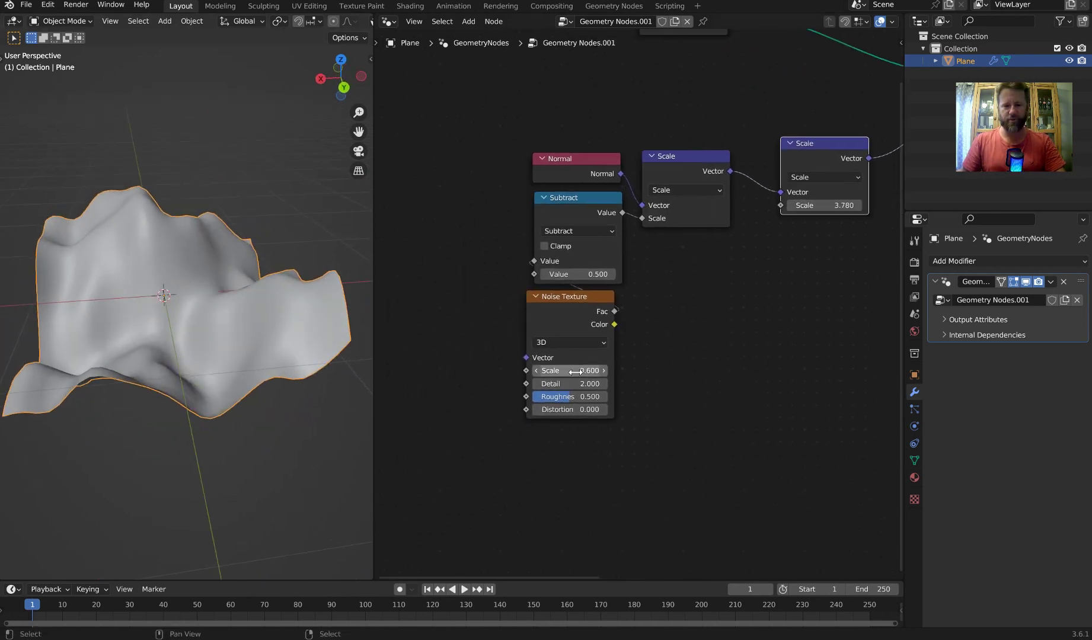
pyautogui.moveTo(575, 371)
pyautogui.mouseDown()
pyautogui.moveTo(556, 372)
pyautogui.moveTo(571, 371)
pyautogui.mouseUp()
pyautogui.scroll(2, 679, 386)
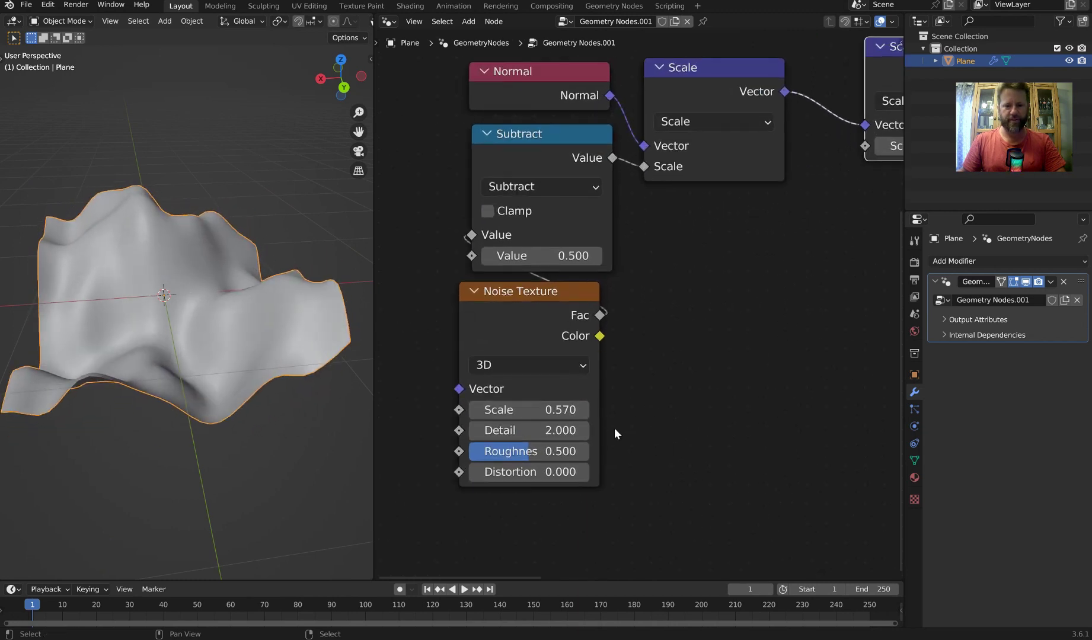
pyautogui.moveTo(563, 451); pyautogui.dragTo(540, 431)
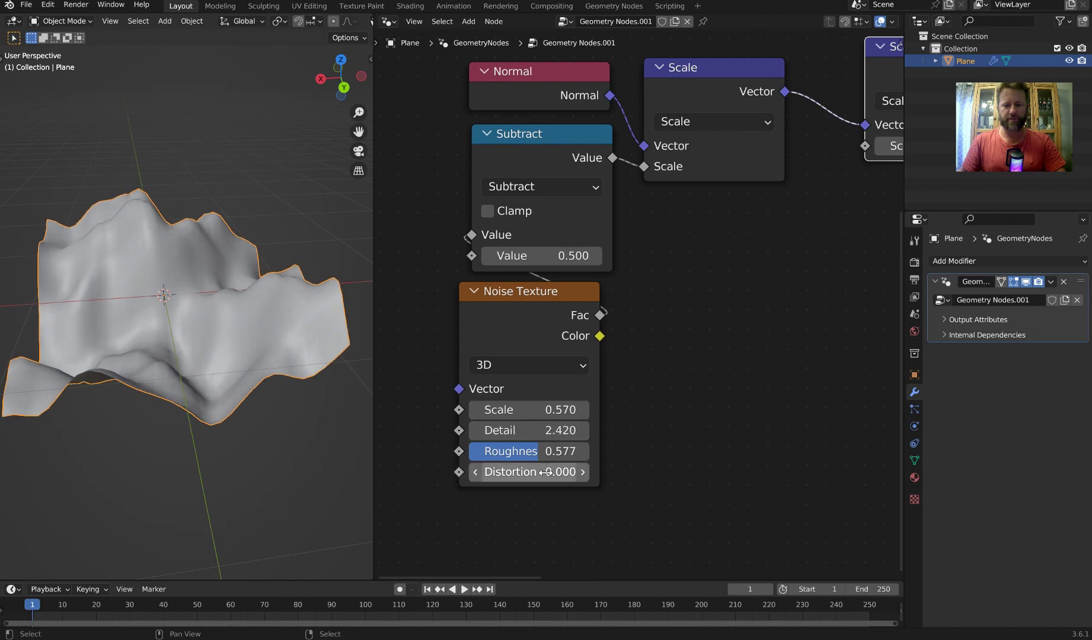
pyautogui.moveTo(511, 472)
pyautogui.mouseDown()
pyautogui.moveTo(551, 472)
pyautogui.moveTo(478, 472)
pyautogui.moveTo(527, 472)
pyautogui.moveTo(512, 472)
pyautogui.mouseUp()
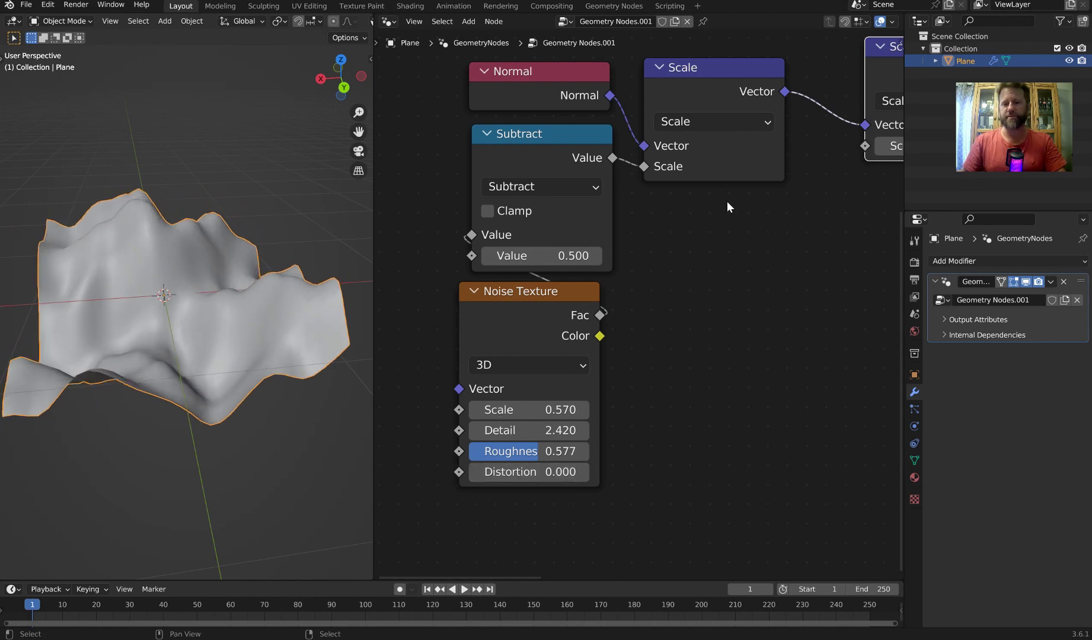
# - Expose the second Scale node's Scale value through Group Input and set it to 3.600 in the modifier
pyautogui.moveTo(727, 201); pyautogui.dragTo(589, 447, button='middle')
pyautogui.scroll(-1, 588, 448)
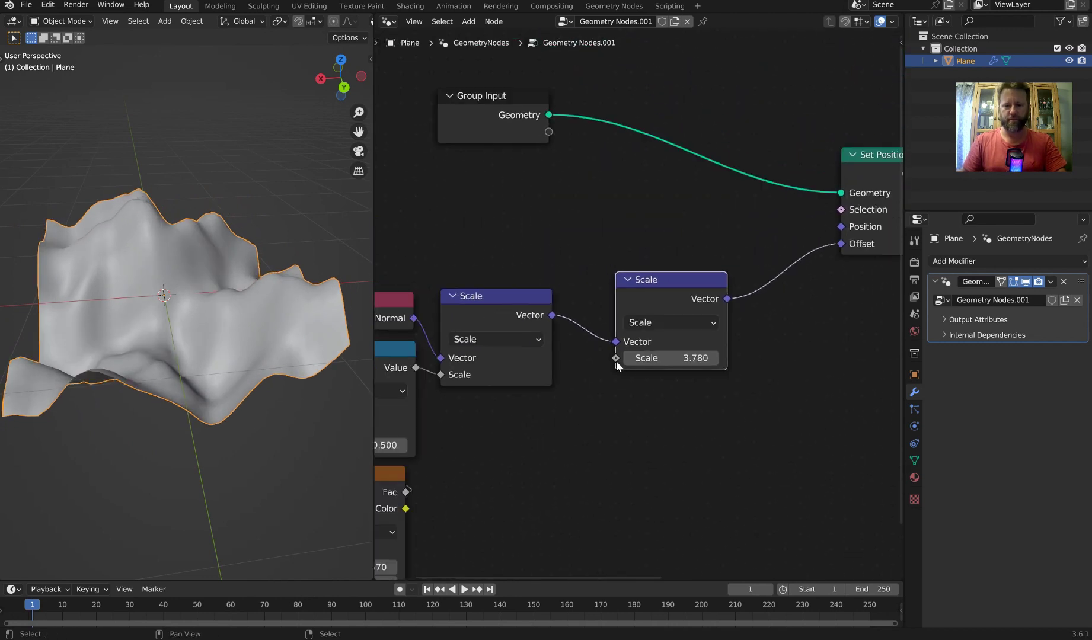
pyautogui.moveTo(616, 358); pyautogui.dragTo(623, 180)
pyautogui.moveTo(576, 133); pyautogui.dragTo(453, 178)
pyautogui.moveTo(1020, 315)
pyautogui.mouseDown()
pyautogui.moveTo(978, 315)
pyautogui.moveTo(1022, 315)
pyautogui.mouseUp()
# - Rename the node group's Scale input to Clif Scale
pyautogui.press('n')
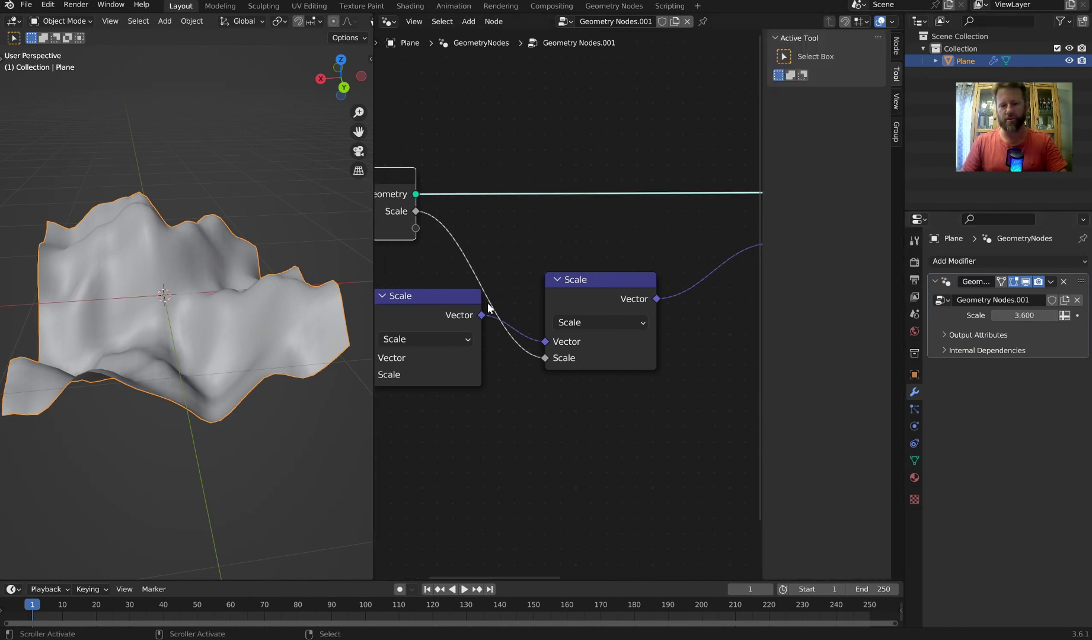
pyautogui.click(626, 281)
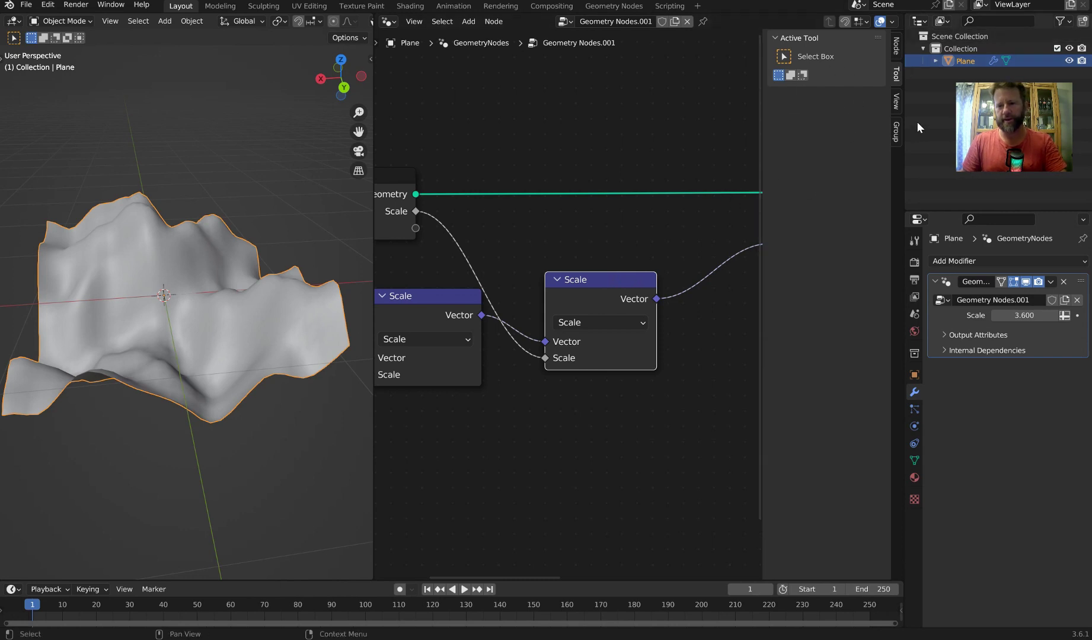
pyautogui.click(897, 132)
pyautogui.doubleClick(802, 71)
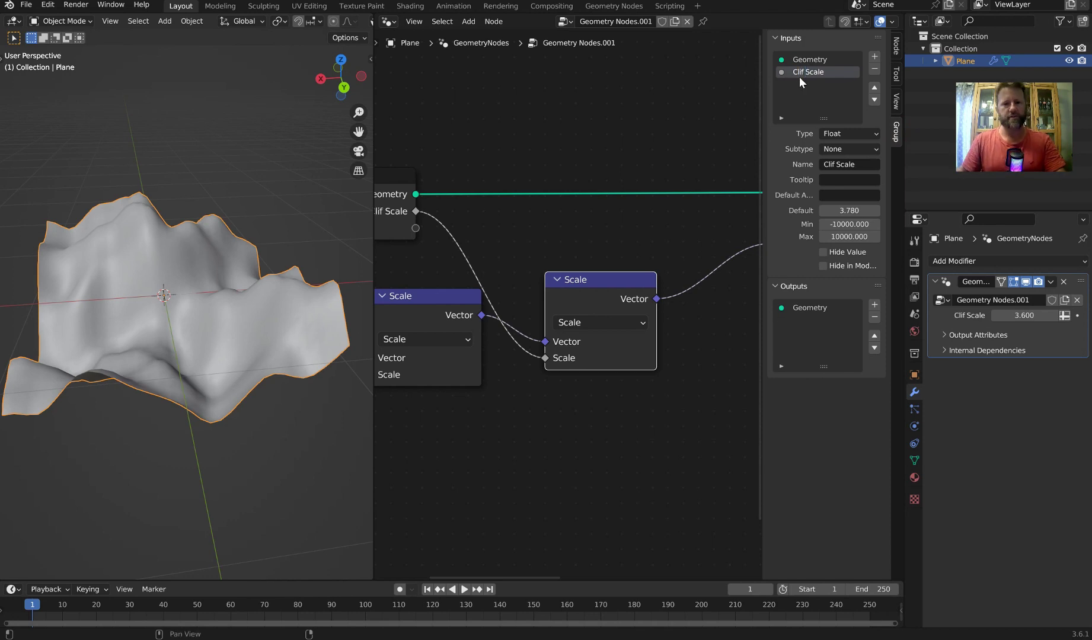
pyautogui.press('n')
# - Tidy the node layout by repositioning Group Input, the second Scale node and Set Position closer together
pyautogui.scroll(-3, 621, 241)
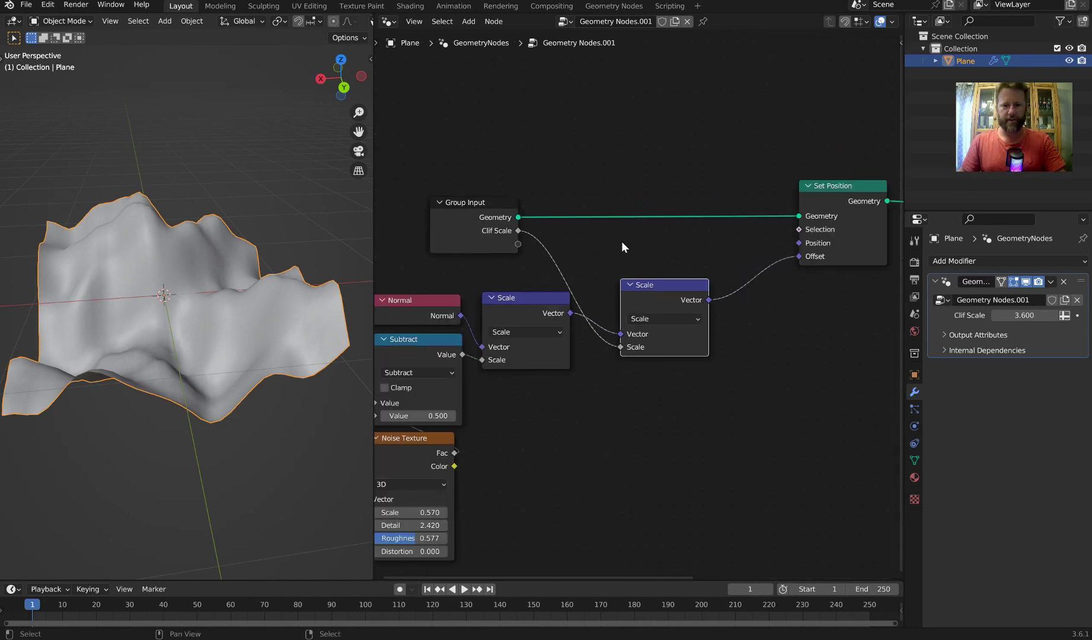
pyautogui.moveTo(531, 238); pyautogui.dragTo(482, 227)
pyautogui.moveTo(664, 293); pyautogui.dragTo(647, 297)
pyautogui.moveTo(215, 247); pyautogui.dragTo(255, 249, button='middle')
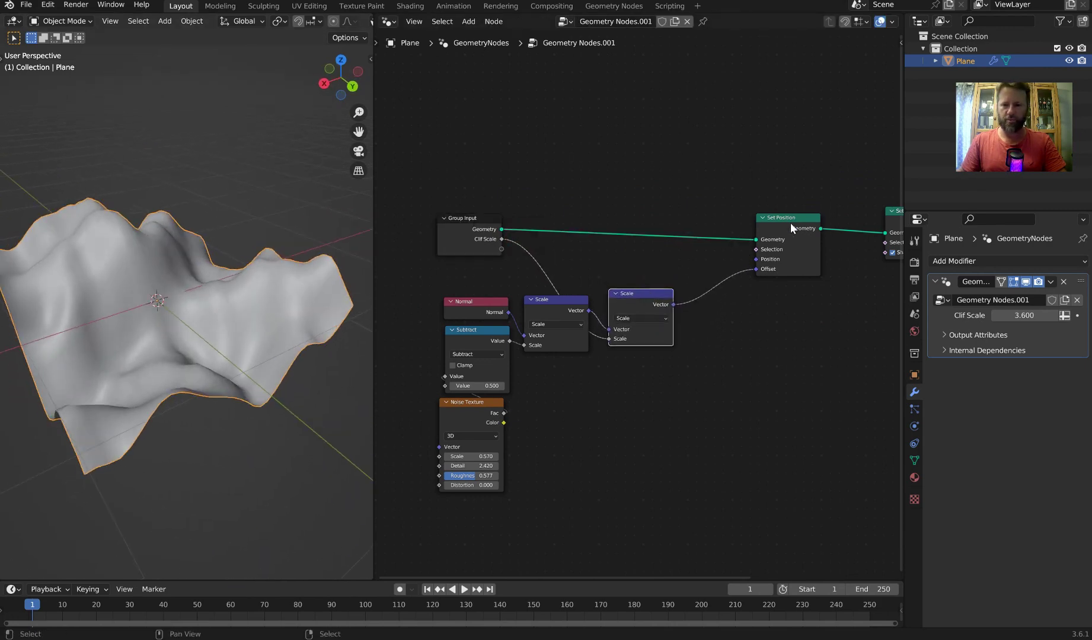
pyautogui.moveTo(786, 219); pyautogui.dragTo(754, 211)
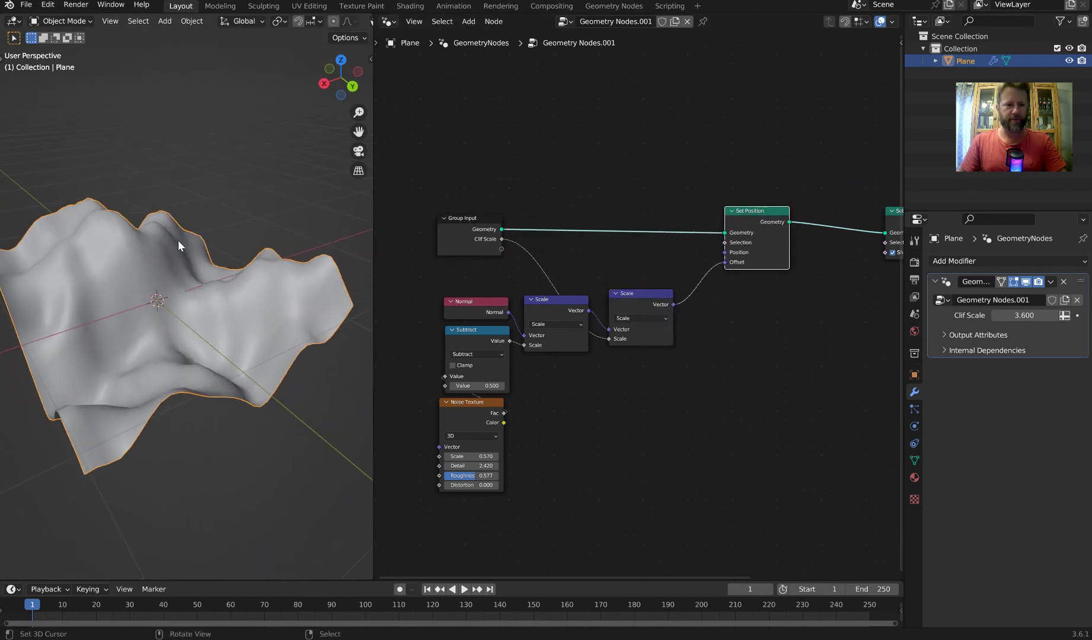
# - Insert a Subdivide Mesh node on the geometry link between Group Input and Set Position
pyautogui.scroll(2, 587, 221)
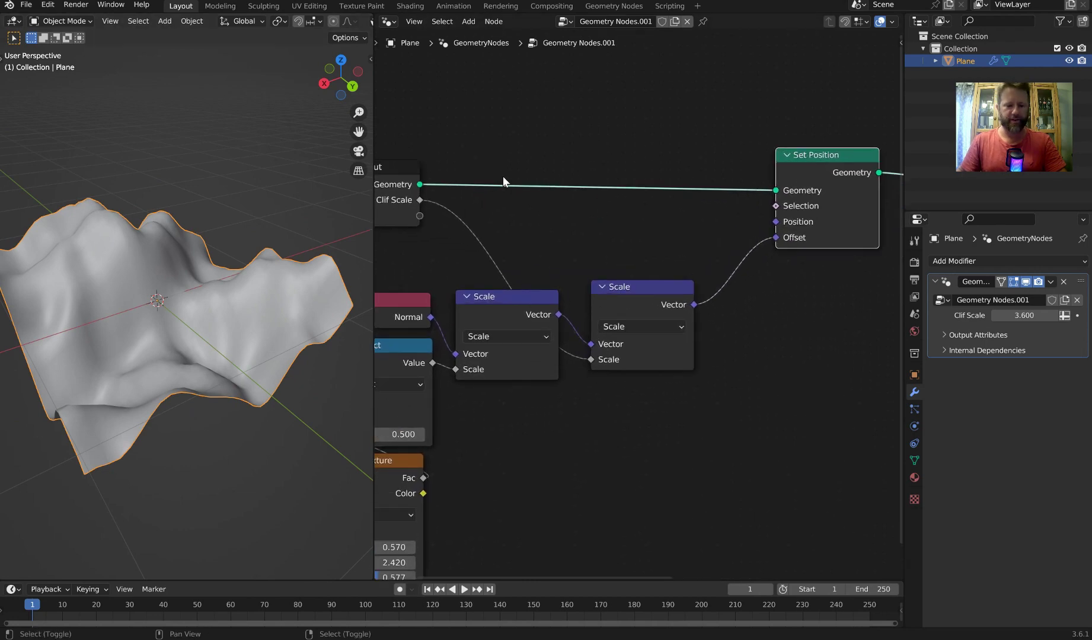
pyautogui.hotkey('shift', 'a')
pyautogui.write('s')
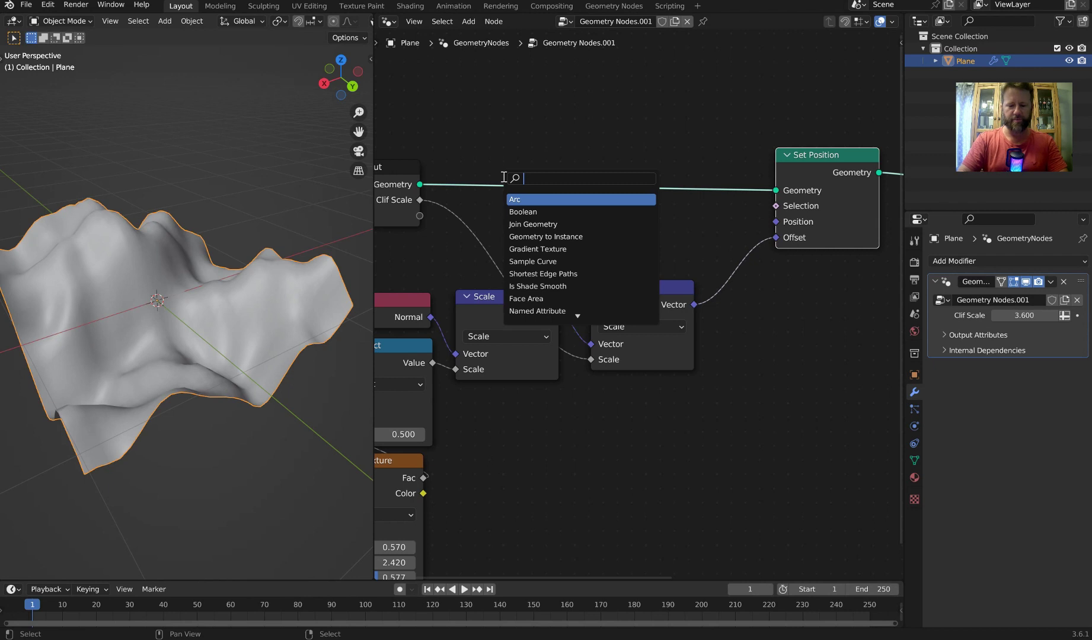
pyautogui.write('sun')
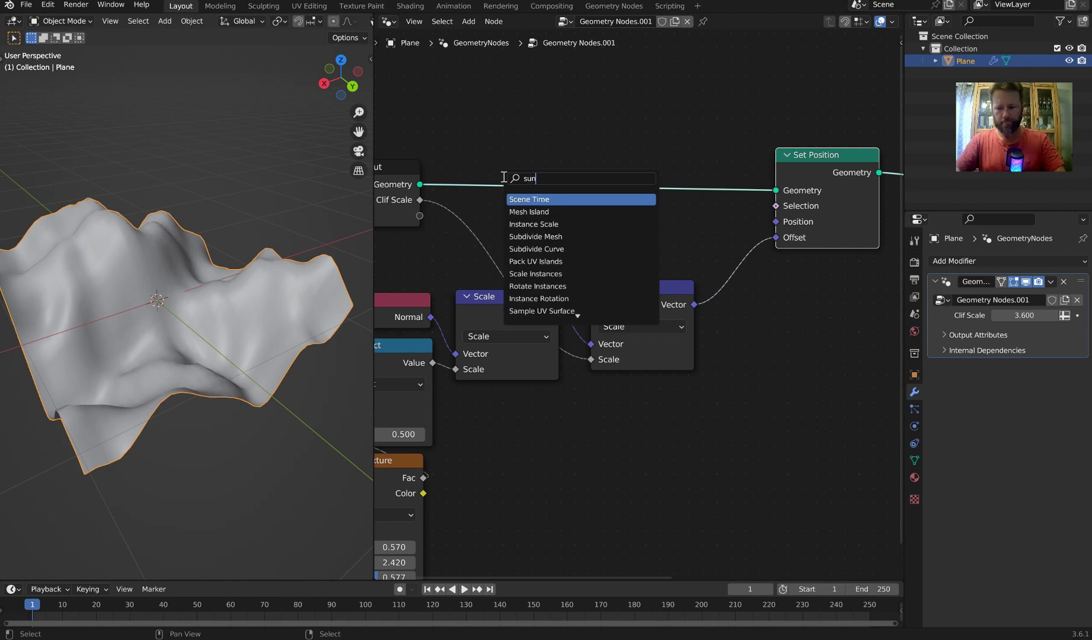
pyautogui.press('BackSpace')
pyautogui.write('bd')
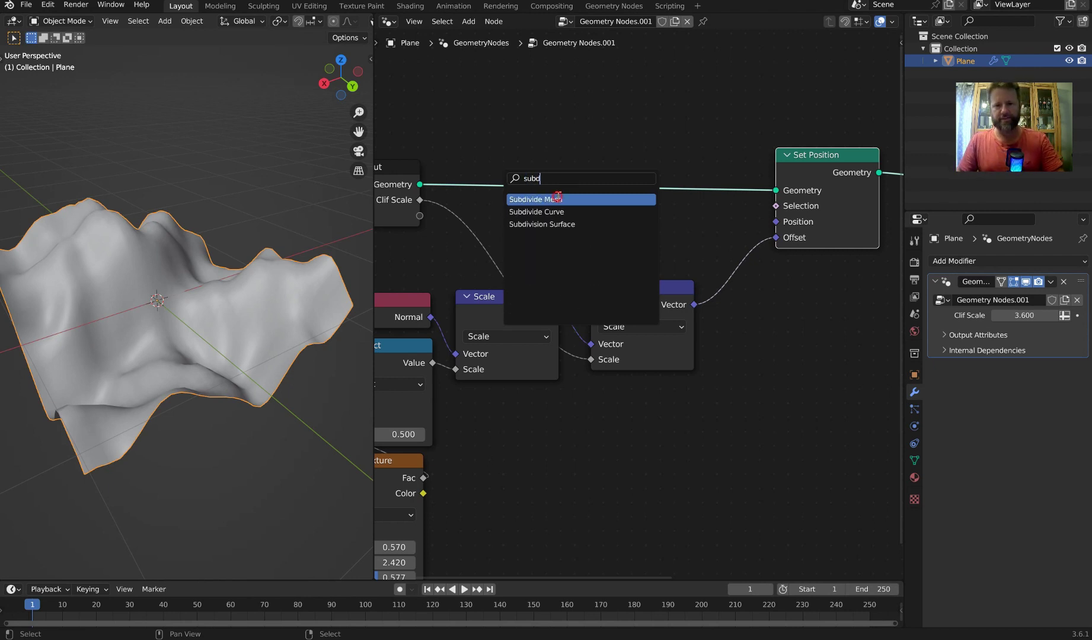
pyautogui.click(558, 199)
pyautogui.click(540, 178)
# - Examine the subdivided terrain from several angles, keeping the Subdivide Mesh level at 1
pyautogui.scroll(3, 261, 222)
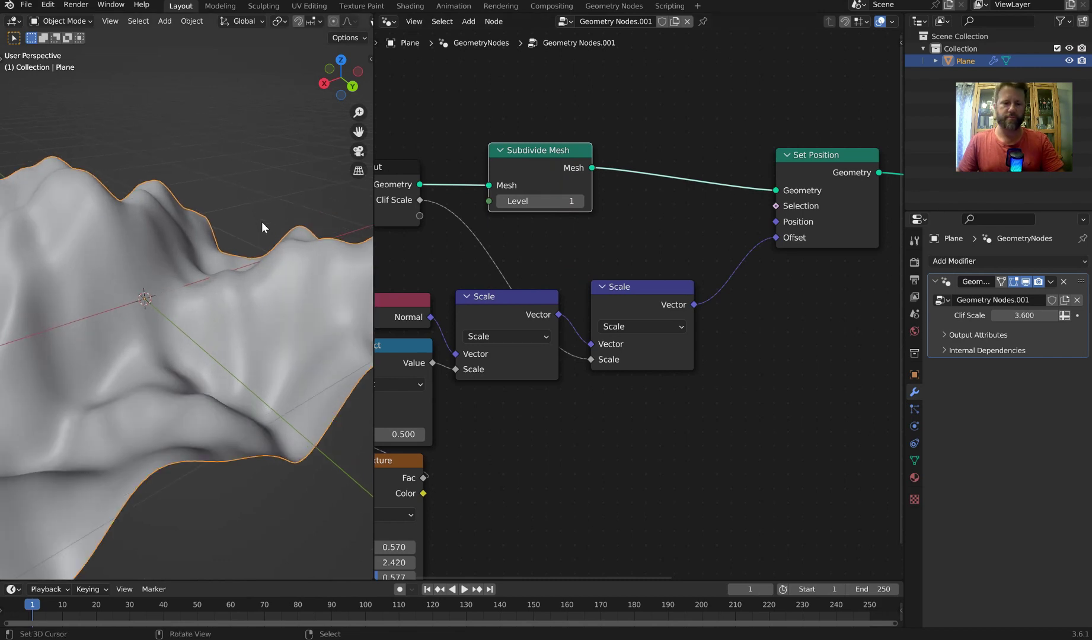
pyautogui.moveTo(260, 222); pyautogui.dragTo(241, 245, button='middle')
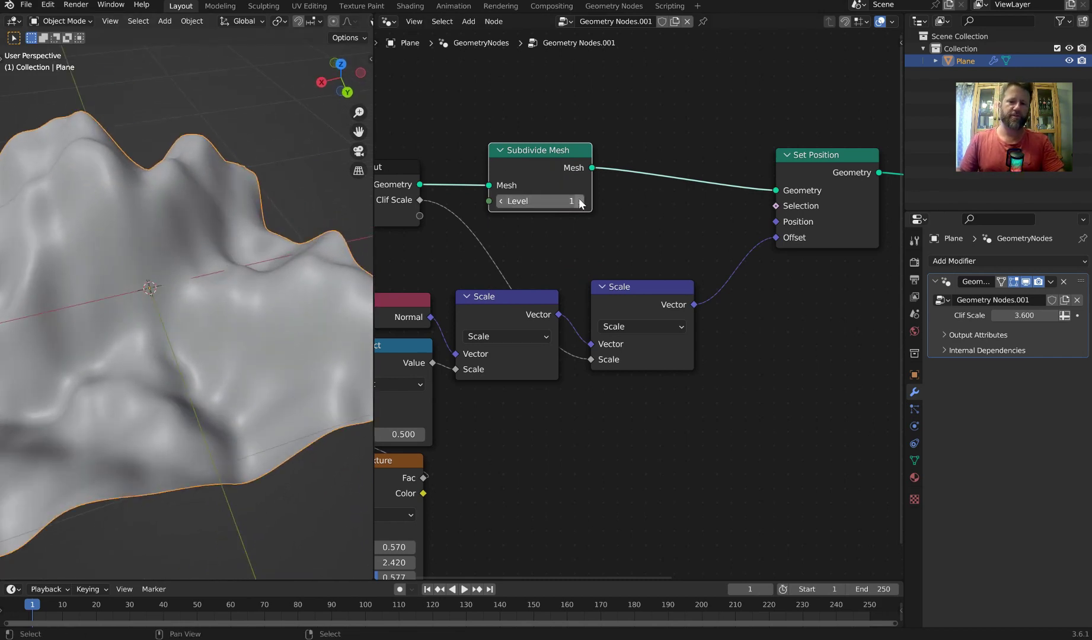
pyautogui.click(501, 201)
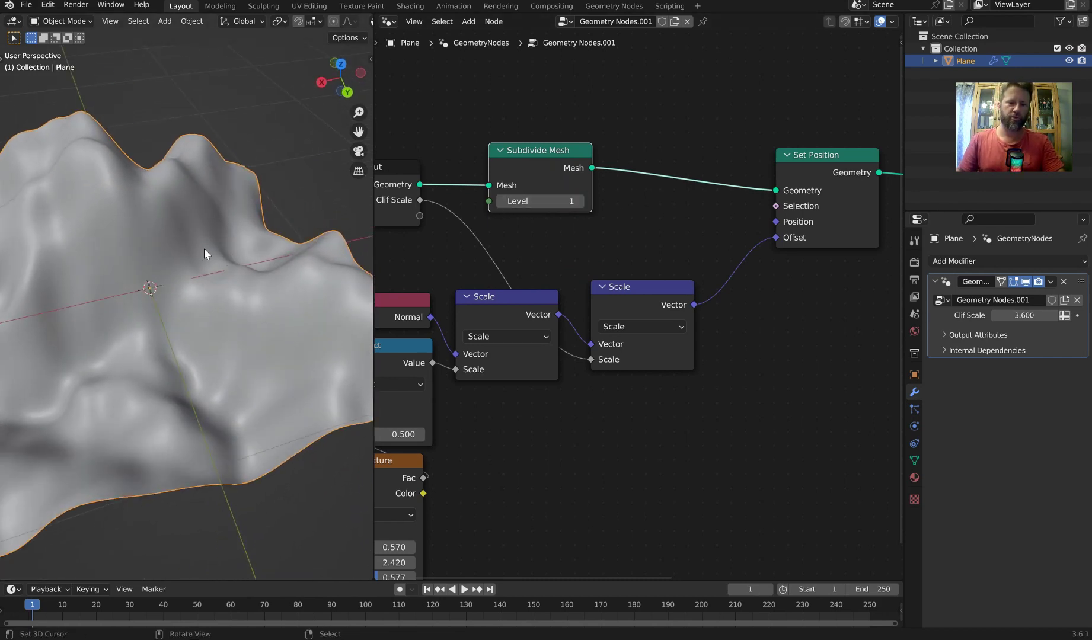
pyautogui.scroll(-3, 205, 248)
pyautogui.moveTo(226, 248); pyautogui.dragTo(176, 240, button='middle')
pyautogui.moveTo(554, 241); pyautogui.dragTo(456, 238, button='middle')
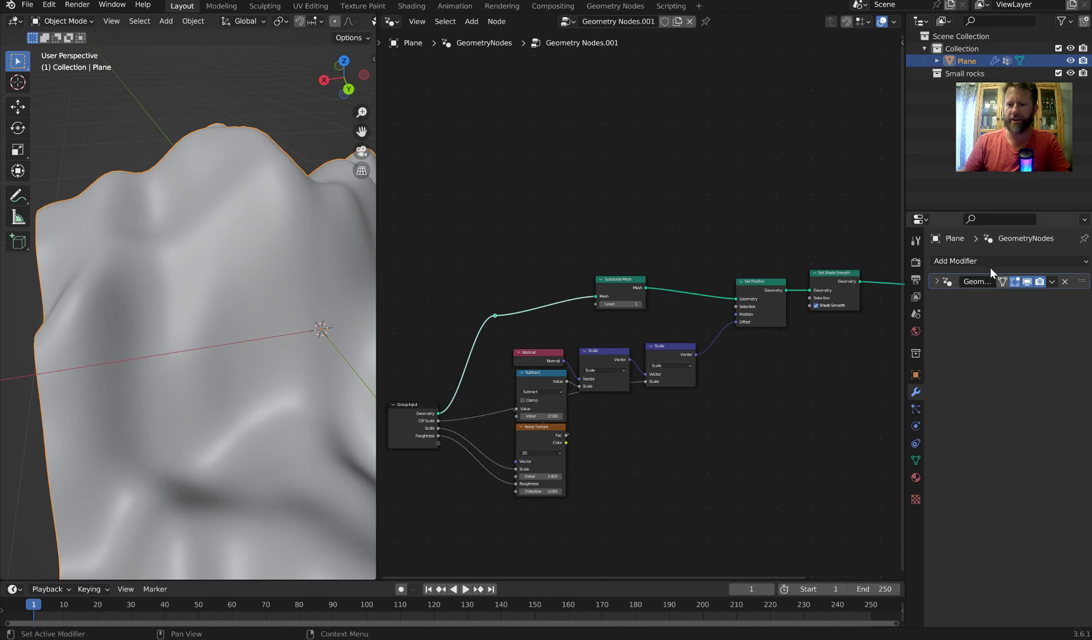
# - Add a second Geometry Nodes modifier with a new node tree to the plane and widen the node editor
pyautogui.click(989, 264)
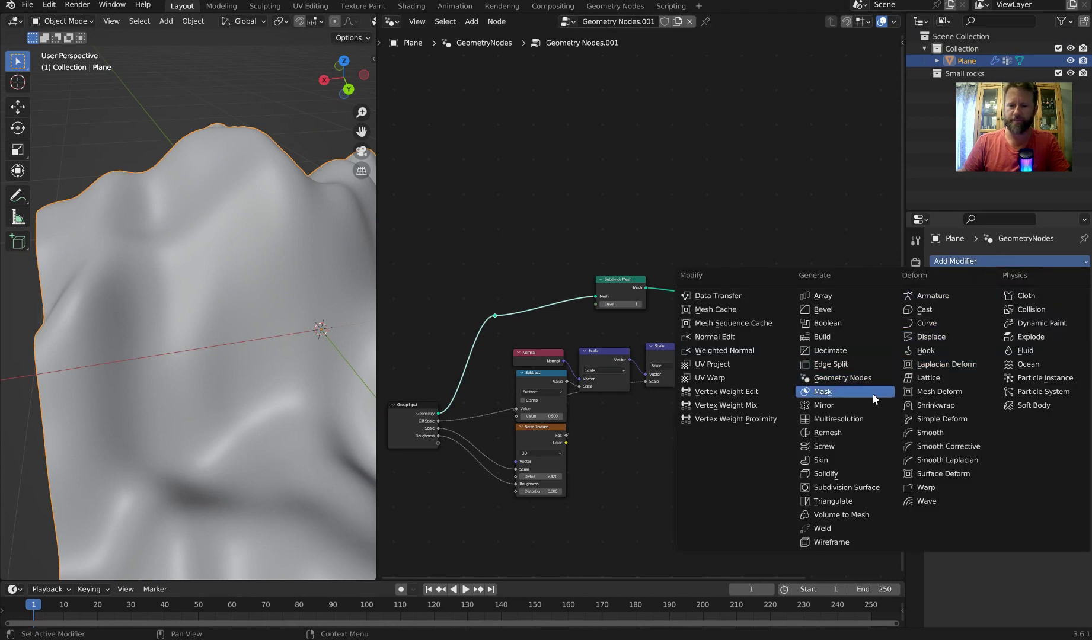
pyautogui.click(866, 379)
pyautogui.click(1014, 318)
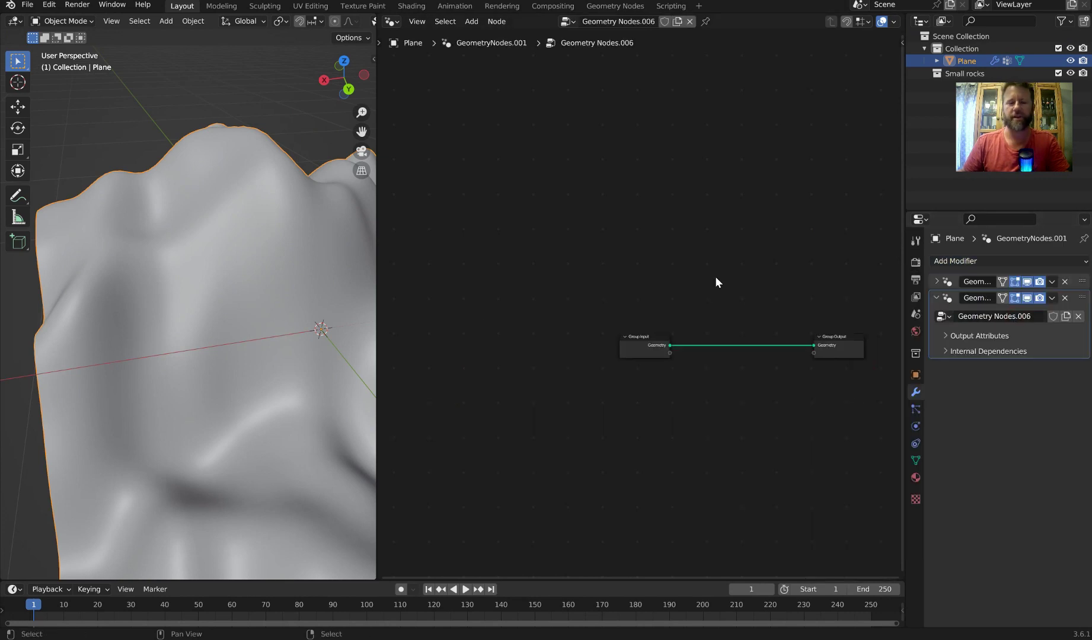
pyautogui.scroll(2, 648, 240)
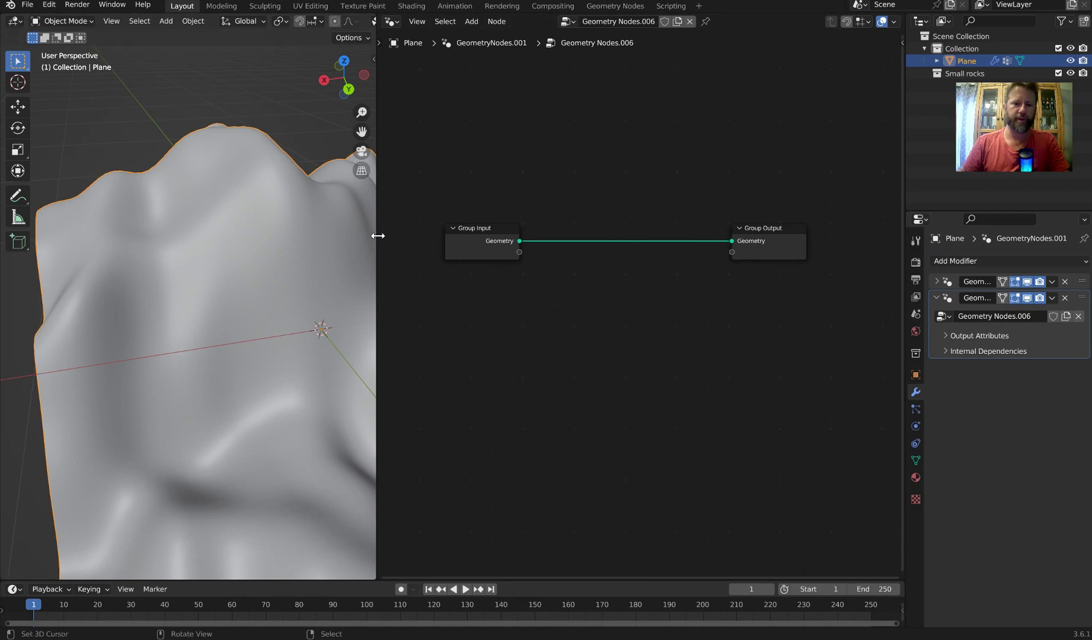
pyautogui.moveTo(373, 237); pyautogui.dragTo(289, 236)
pyautogui.moveTo(260, 244); pyautogui.dragTo(155, 274, button='middle')
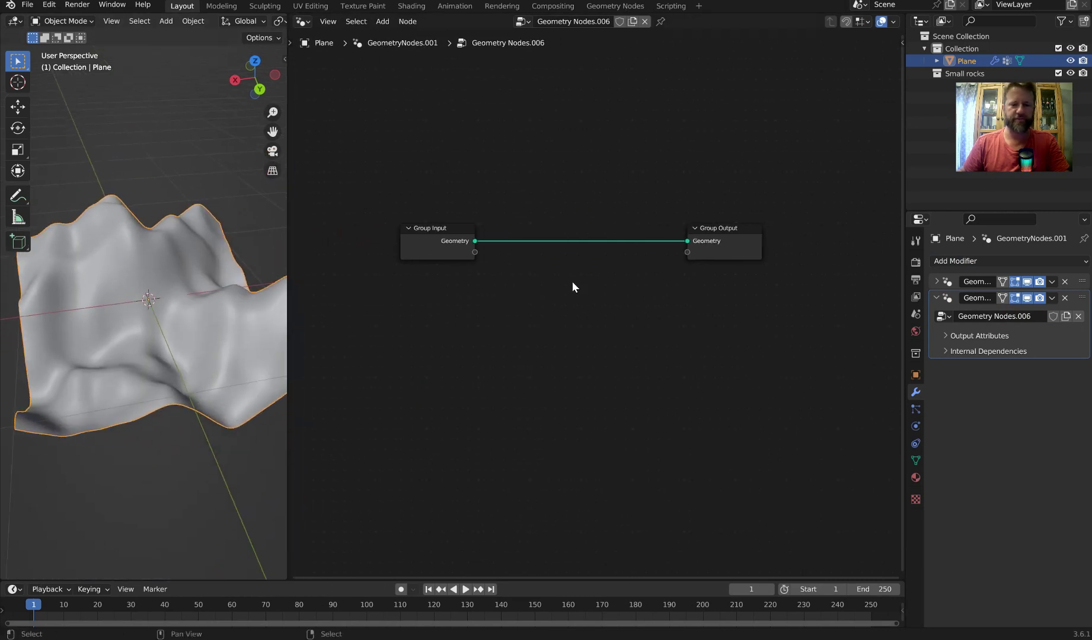
# - Add a Distribute Points on Faces node below Group Input and place a duplicate of it underneath
pyautogui.hotkey('shift', 'a')
pyautogui.write('dis')
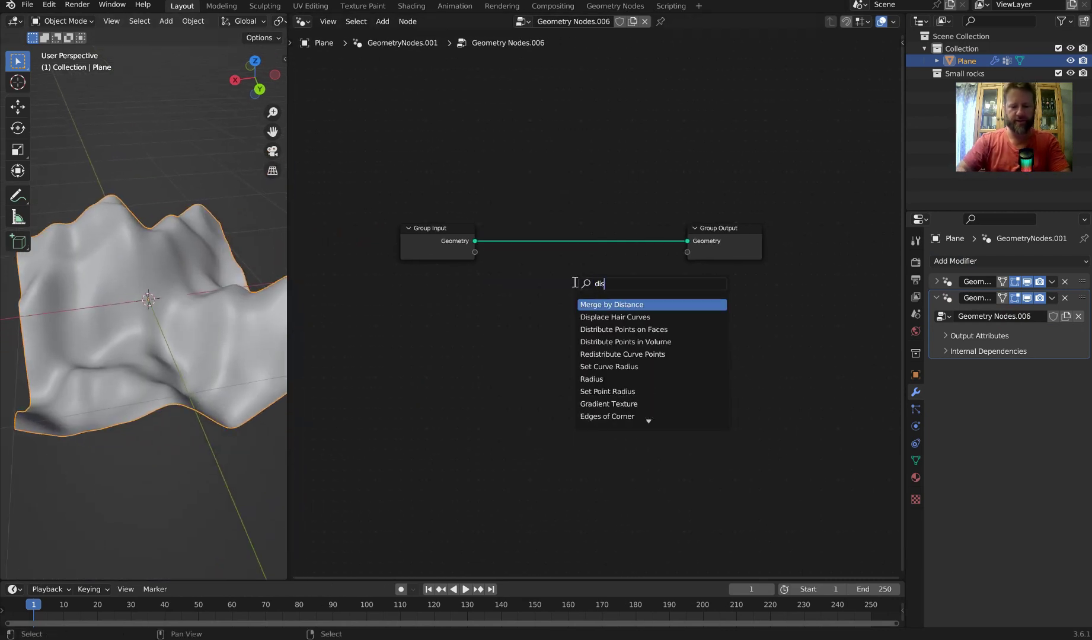
pyautogui.write('tru')
pyautogui.click(623, 317)
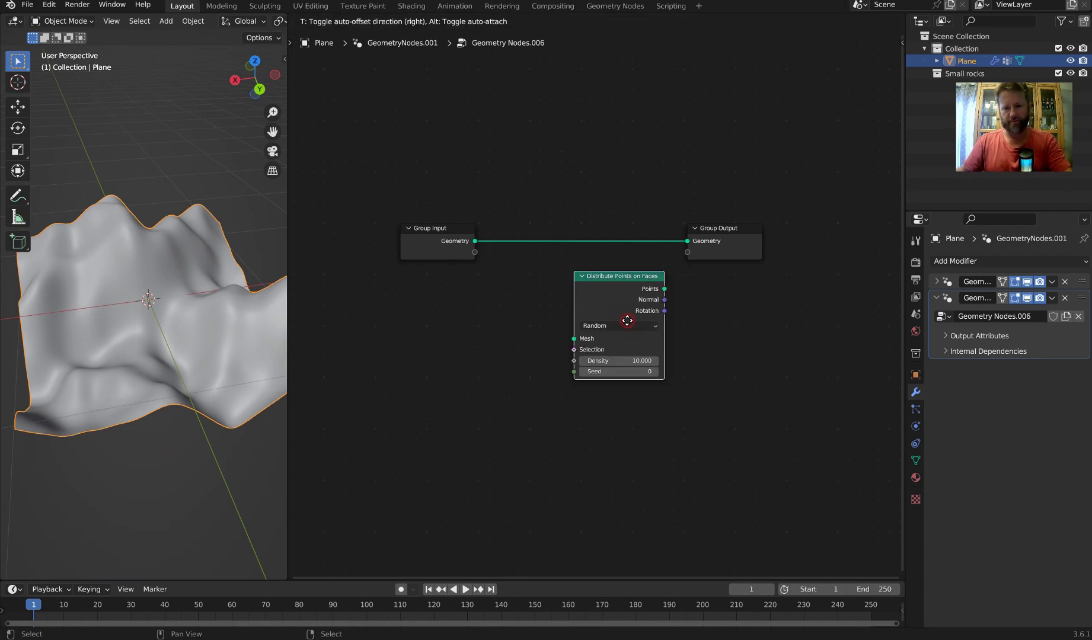
pyautogui.click(542, 322)
pyautogui.hotkey('shift', 'd')
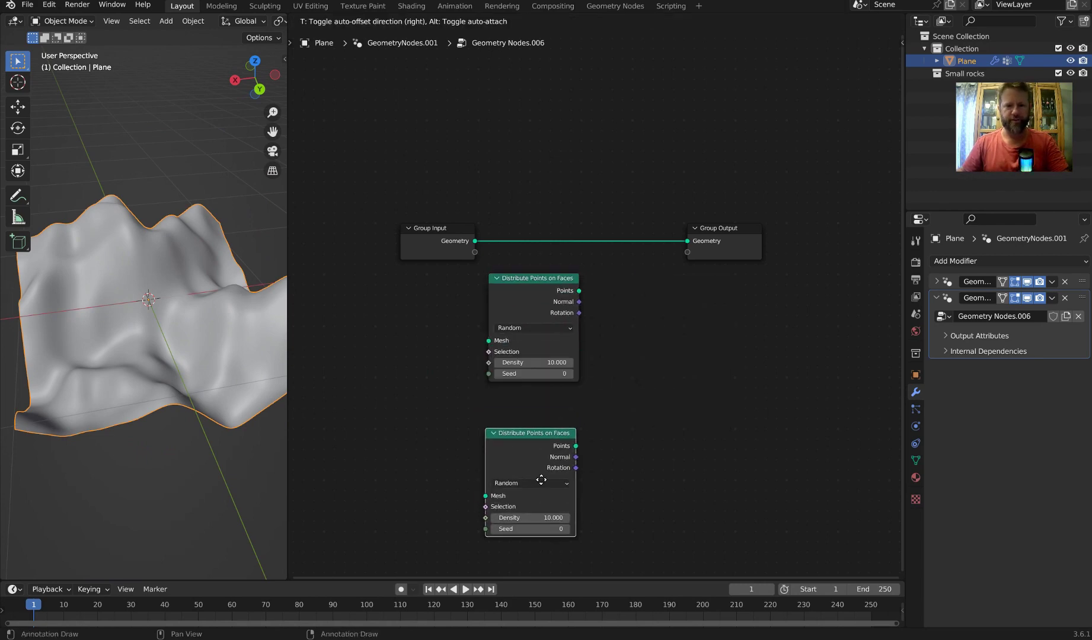
pyautogui.click(533, 478)
# - Add an Instance on Points node beside the upper Distribute Points on Faces node and place a duplicate beside the lower one
pyautogui.hotkey('shift', 'a')
pyautogui.write('inst')
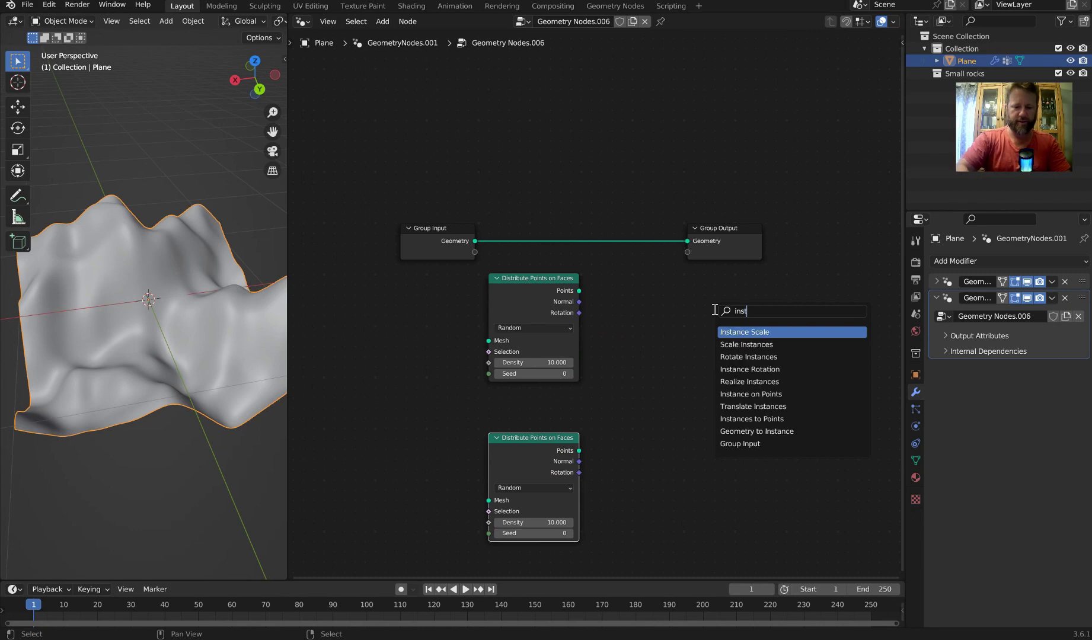
pyautogui.write('ance o')
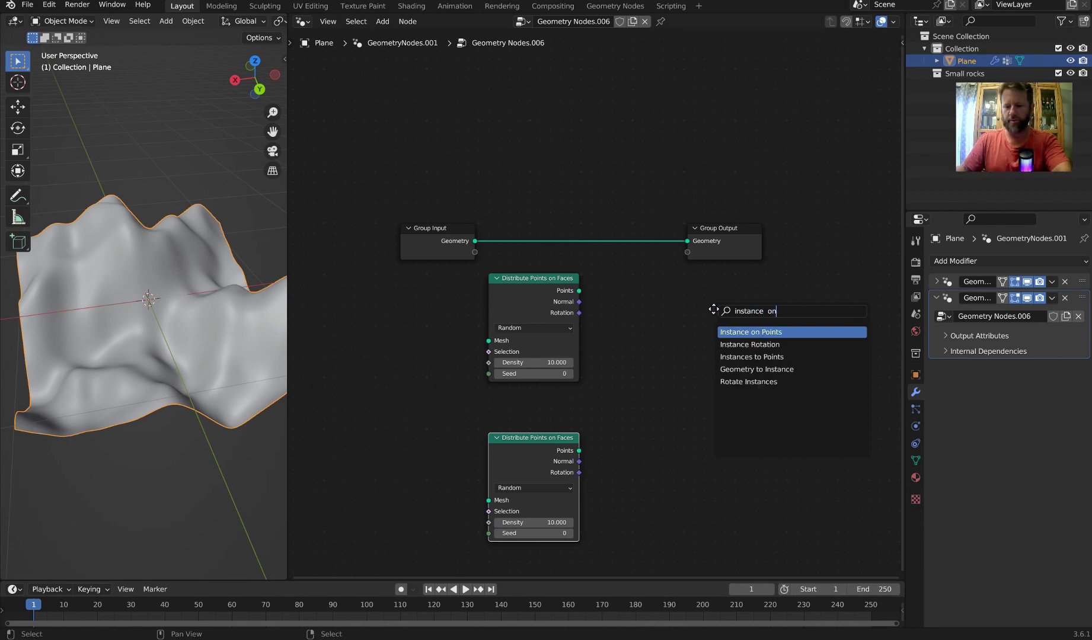
pyautogui.write('n')
pyautogui.press('Return')
pyautogui.click(653, 275)
pyautogui.hotkey('shift', 'd')
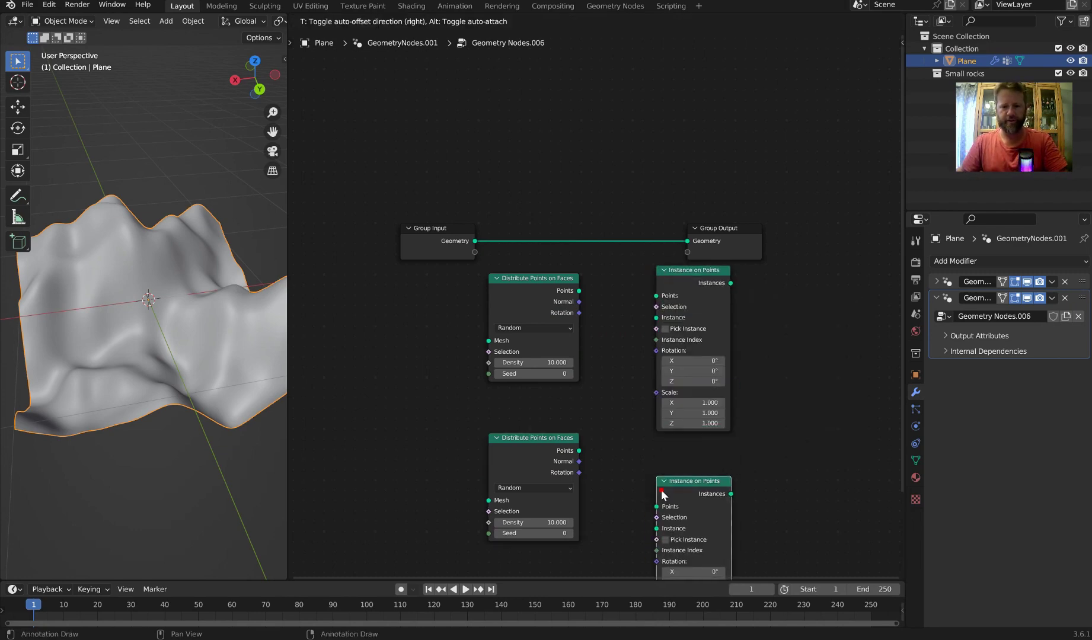
pyautogui.click(667, 495)
# - Insert a Join Geometry node on the link before Group Output, spreading the Group Input and Group Output nodes farther apart
pyautogui.moveTo(721, 228); pyautogui.dragTo(831, 220)
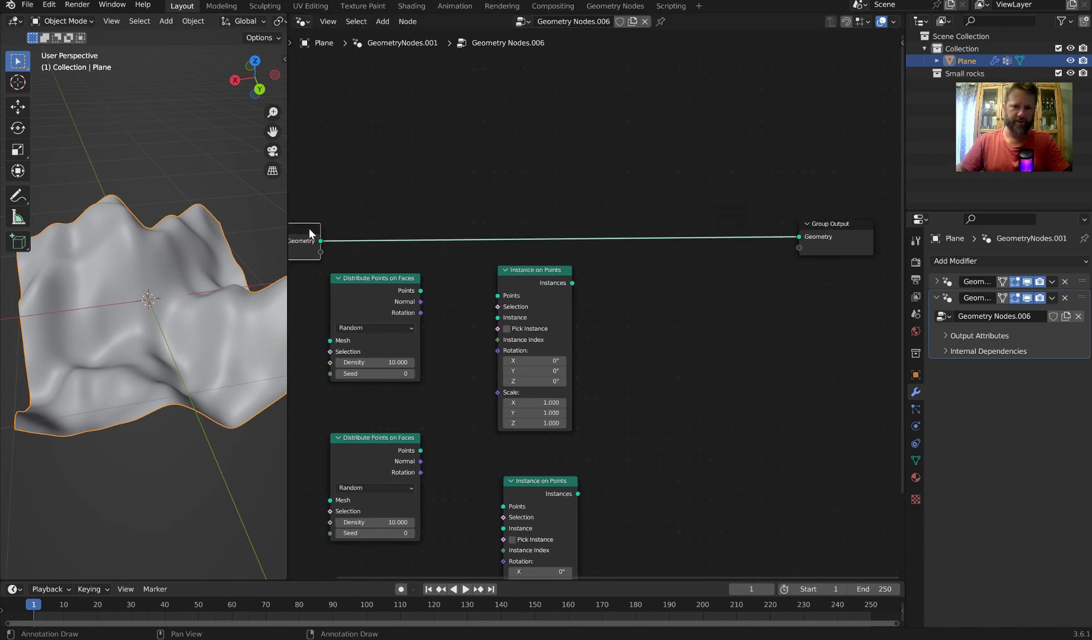
pyautogui.moveTo(310, 233); pyautogui.dragTo(310, 230)
pyautogui.hotkey('shift', 'a')
pyautogui.write('join')
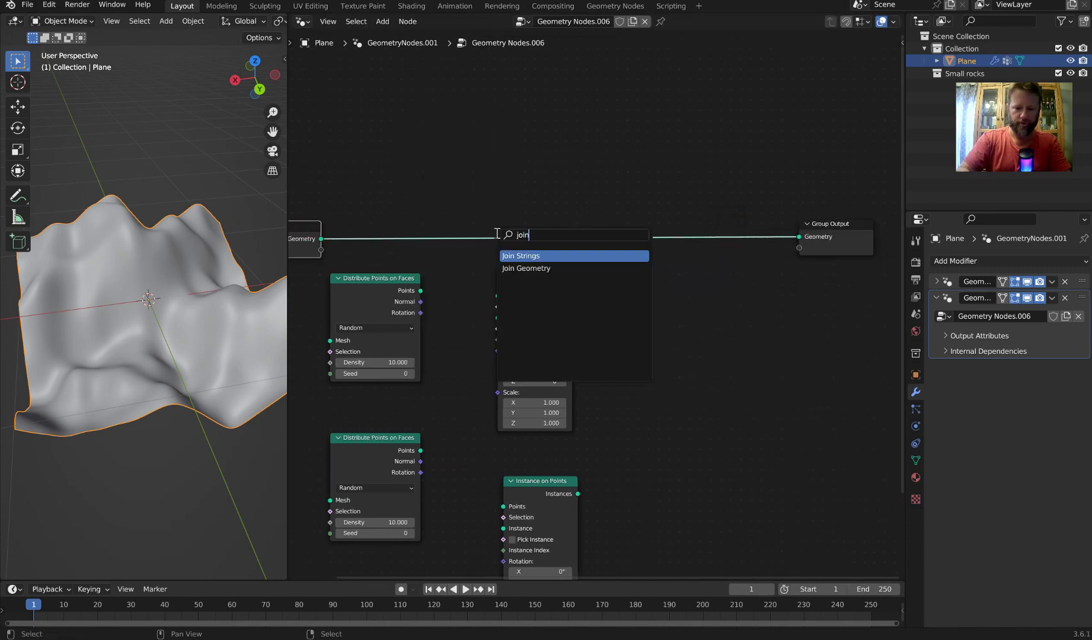
pyautogui.write(' geo')
pyautogui.press('Return')
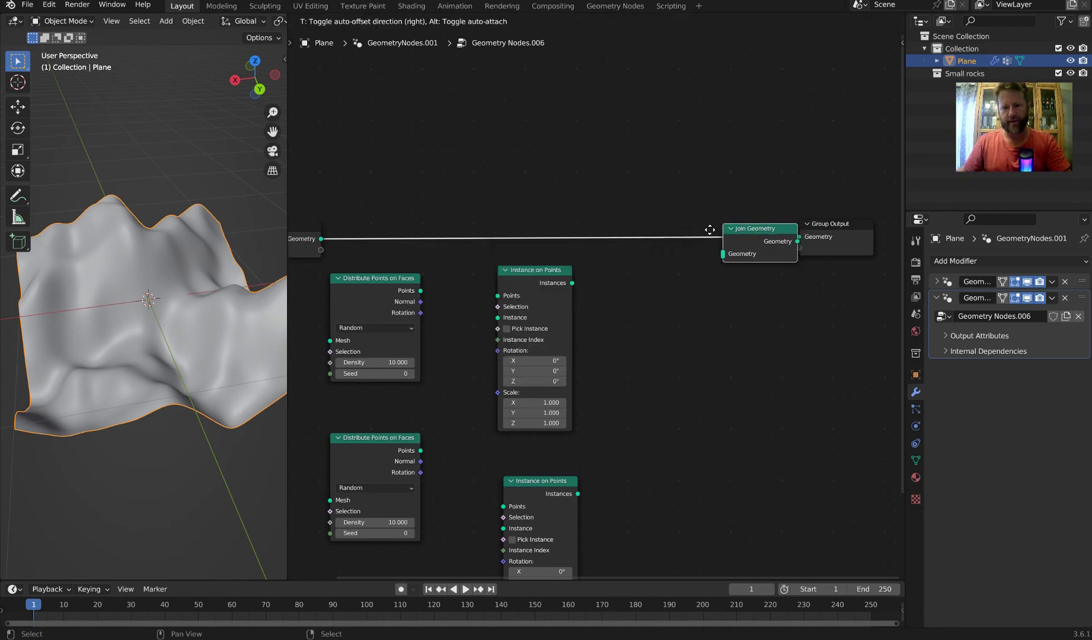
pyautogui.click(670, 230)
pyautogui.moveTo(299, 237); pyautogui.dragTo(276, 221)
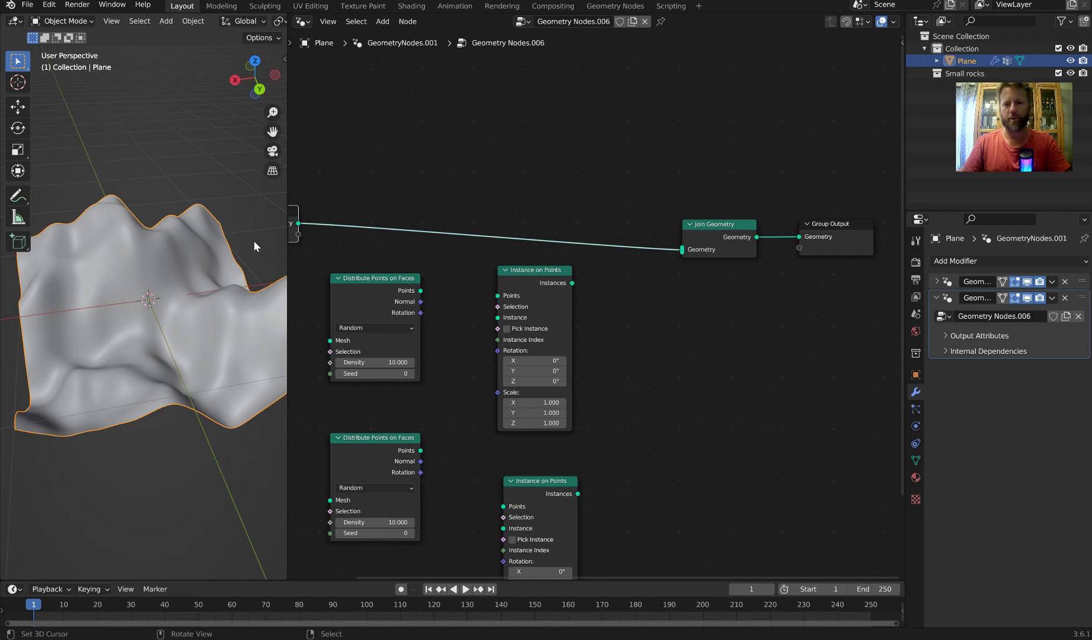
# - Link Group Input through the upper Distribute Points on Faces and Instance on Points into Join Geometry, and move the lower Distribute node down
pyautogui.moveTo(301, 233); pyautogui.dragTo(367, 195, button='middle')
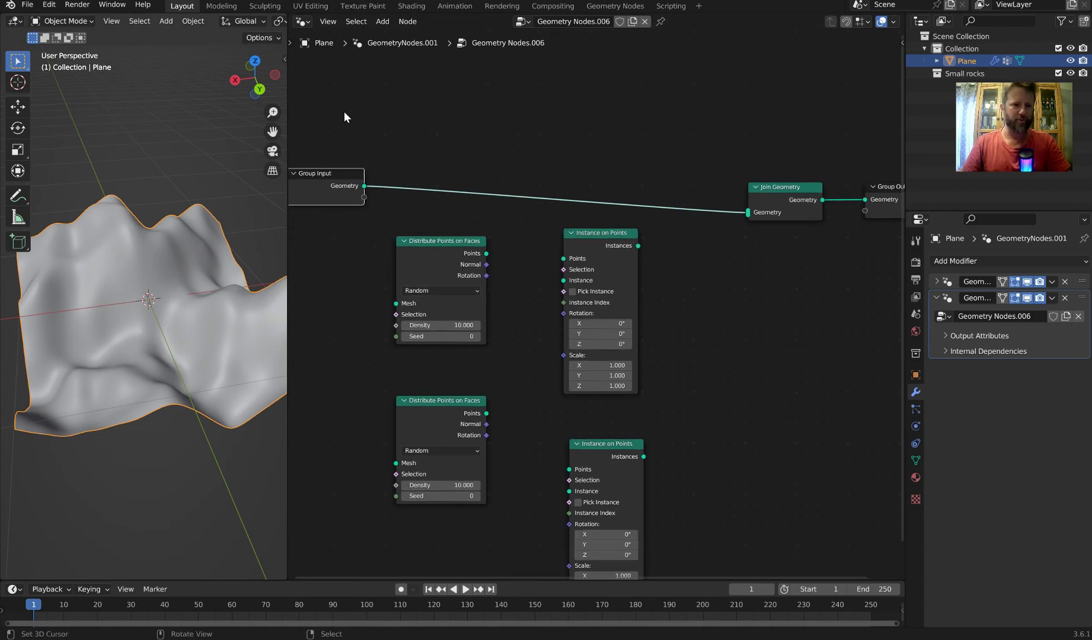
pyautogui.keyDown('alt'); pyautogui.moveTo(330, 188); pyautogui.dragTo(782, 206, button='right'); pyautogui.keyUp('alt')
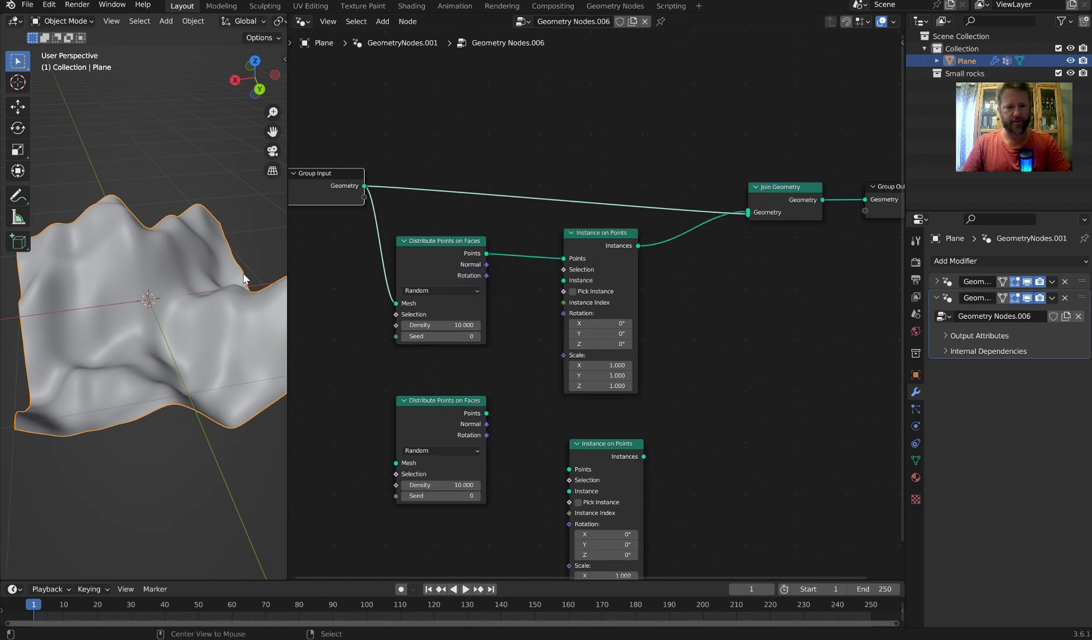
pyautogui.moveTo(437, 439); pyautogui.dragTo(445, 492)
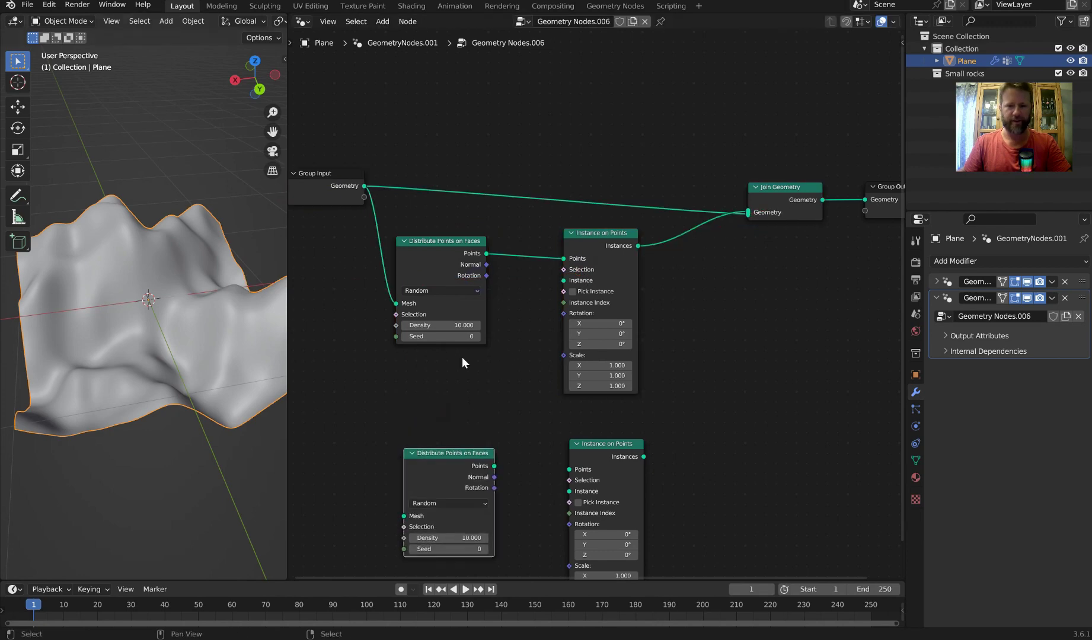
pyautogui.moveTo(681, 319); pyautogui.dragTo(783, 276, button='middle')
pyautogui.scroll(2, 782, 276)
pyautogui.moveTo(545, 453); pyautogui.dragTo(536, 483)
pyautogui.scroll(-2, 809, 188)
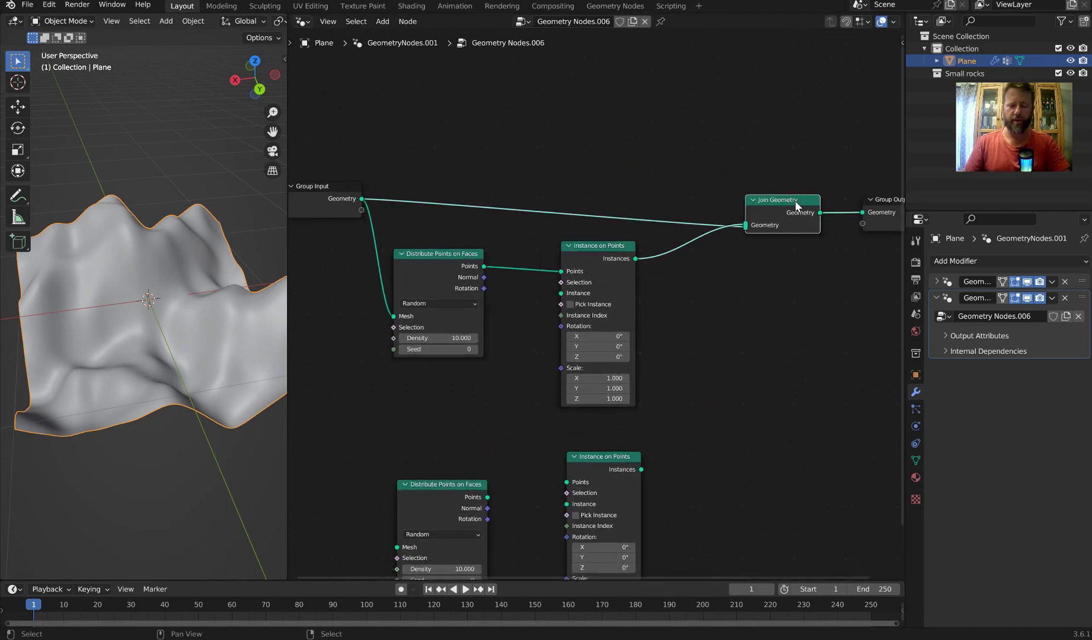
# - Insert a duplicate Join Geometry node on the link between the upper Distribute Points on Faces and Instance on Points nodes
pyautogui.hotkey('shift', 'd')
pyautogui.click(597, 265)
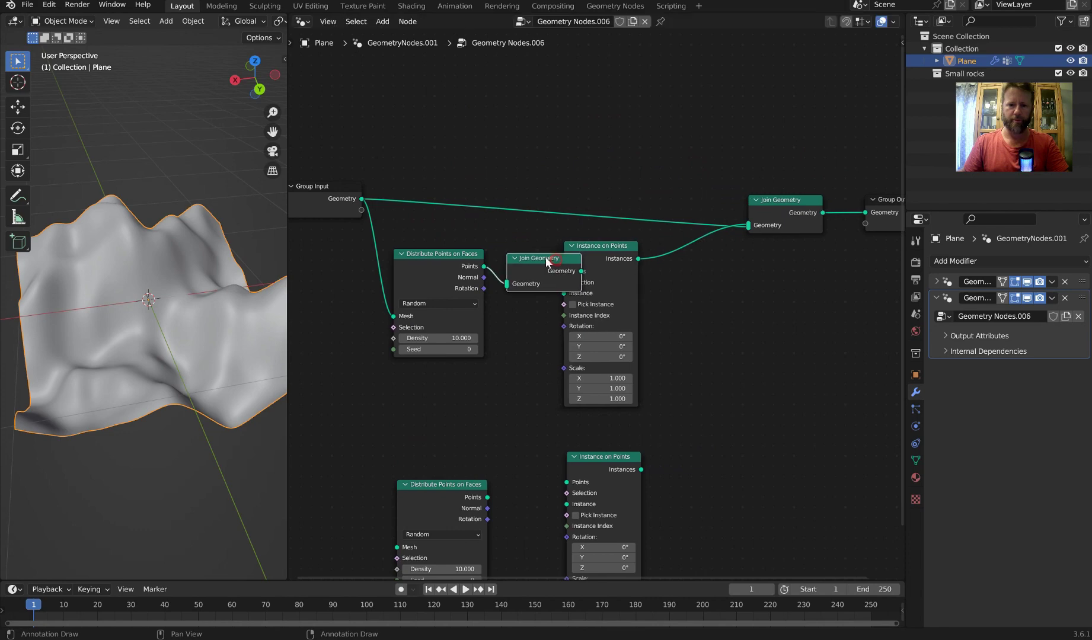
pyautogui.moveTo(447, 274); pyautogui.dragTo(441, 252)
# - Add an Ico Sphere node below the upper Distribute Points on Faces node
pyautogui.hotkey('shift', 'a')
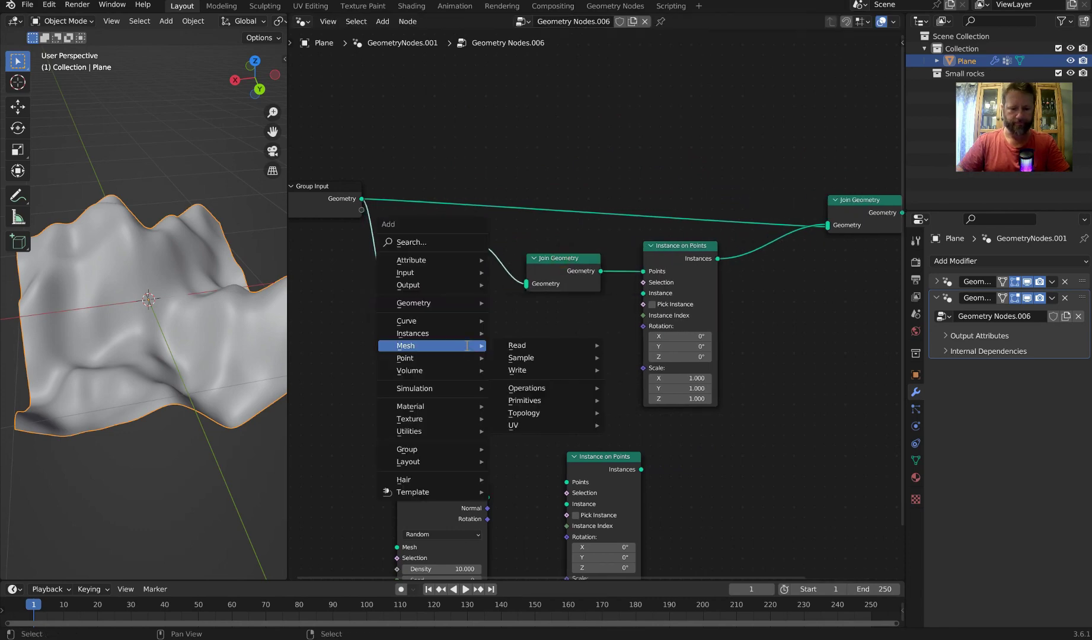
pyautogui.write('ico')
pyautogui.press('Return')
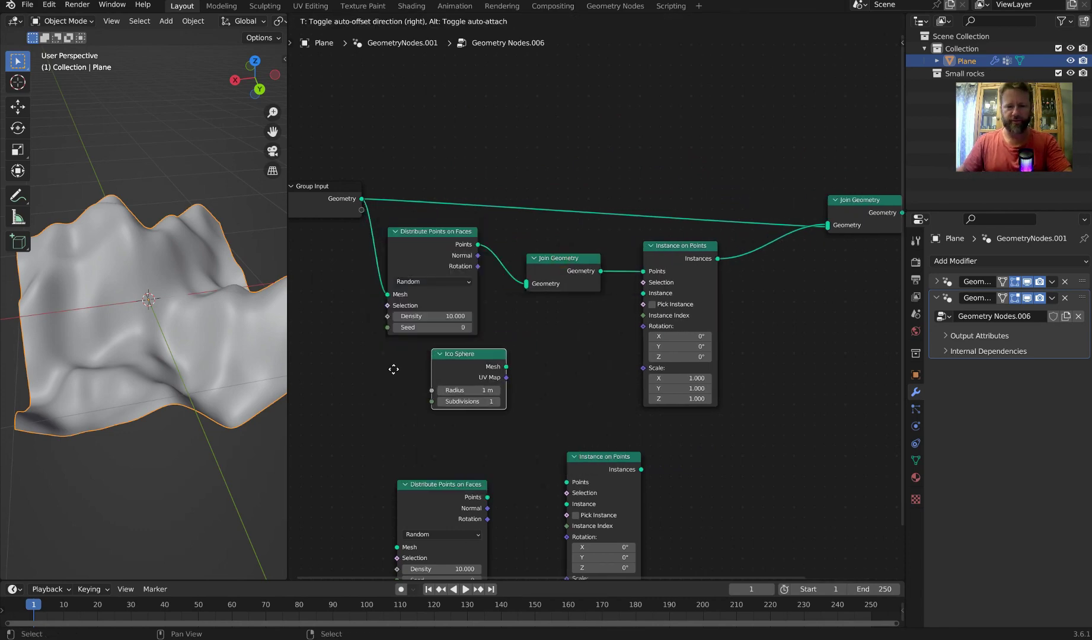
pyautogui.click(394, 365)
# - Delete the unconnected lower Distribute Points on Faces and Instance on Points nodes
pyautogui.scroll(-3, 766, 263)
pyautogui.moveTo(692, 499); pyautogui.dragTo(492, 537)
pyautogui.scroll(1, 731, 365)
pyautogui.scroll(2, 747, 364)
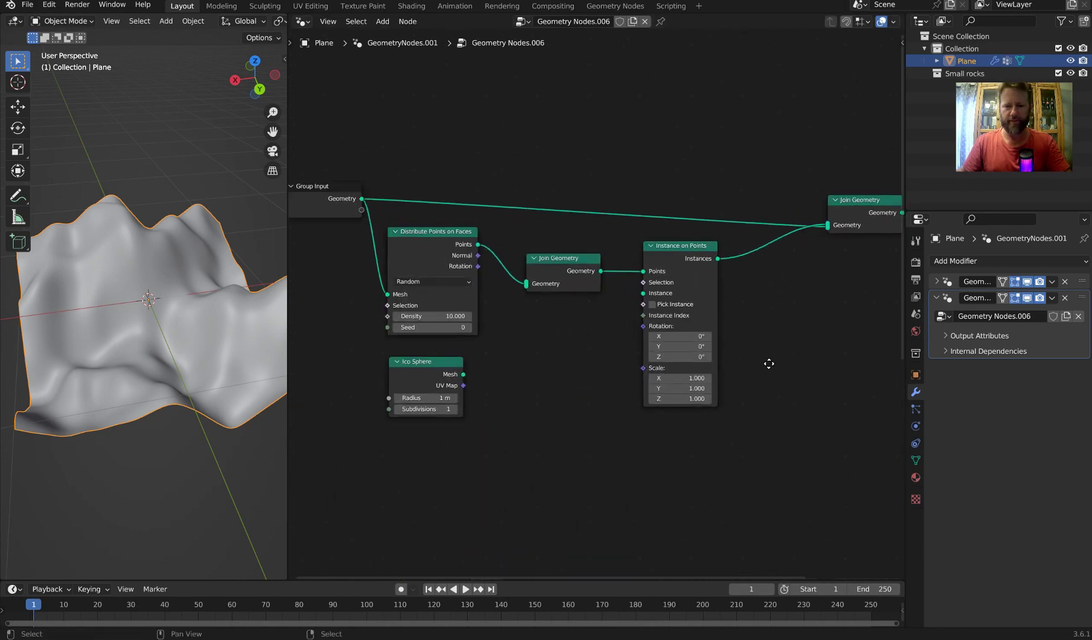
# - Move the inner Join Geometry node closer to Instance on Points and place a duplicate Ico Sphere node under the first
pyautogui.moveTo(768, 363); pyautogui.dragTo(802, 368, button='middle')
pyautogui.moveTo(595, 276); pyautogui.dragTo(671, 293)
pyautogui.scroll(2, 593, 296)
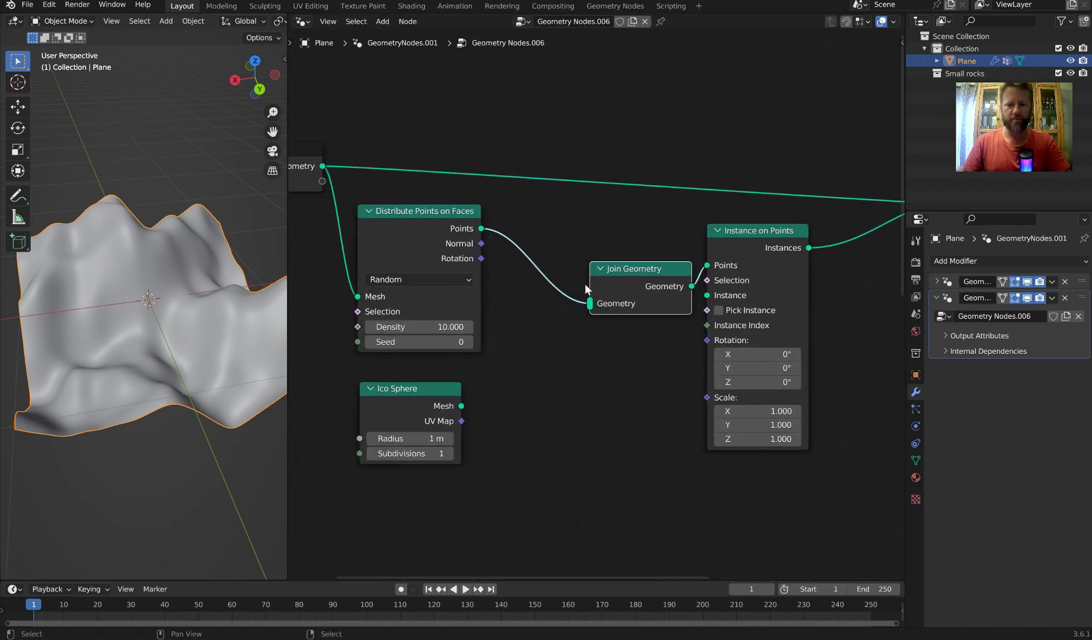
pyautogui.moveTo(438, 394); pyautogui.dragTo(442, 386)
pyautogui.hotkey('shift', 'd')
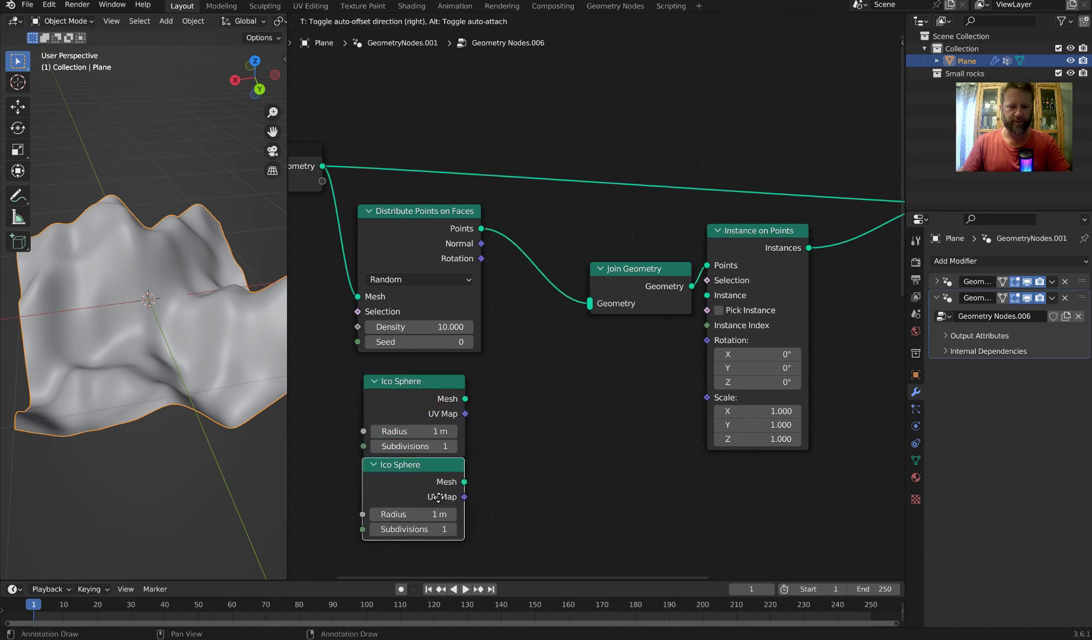
pyautogui.click(437, 481)
# - Set the upper Ico Sphere's radius to 0.05 m and the lower one's to 0.01 m
pyautogui.click(428, 431)
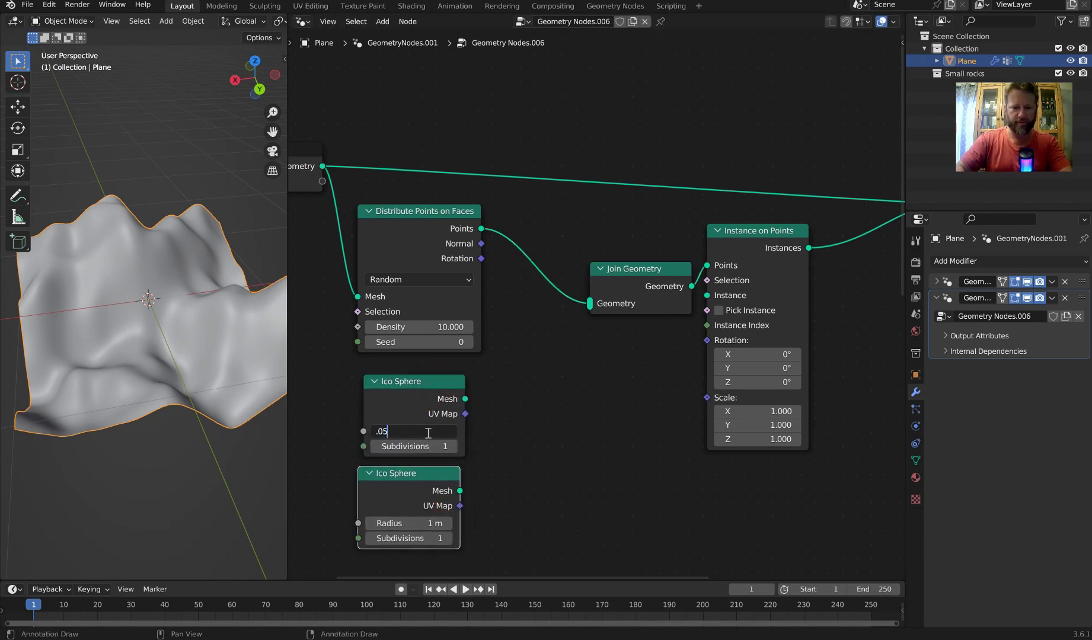
pyautogui.press('Return')
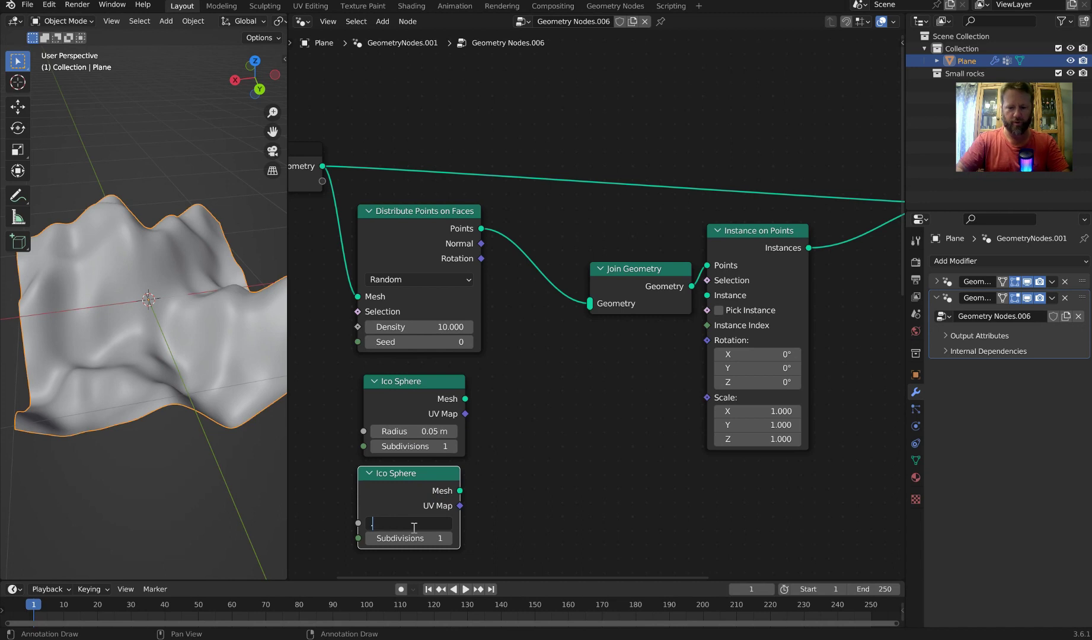
pyautogui.click(413, 527)
pyautogui.write('.01')
pyautogui.press('Return')
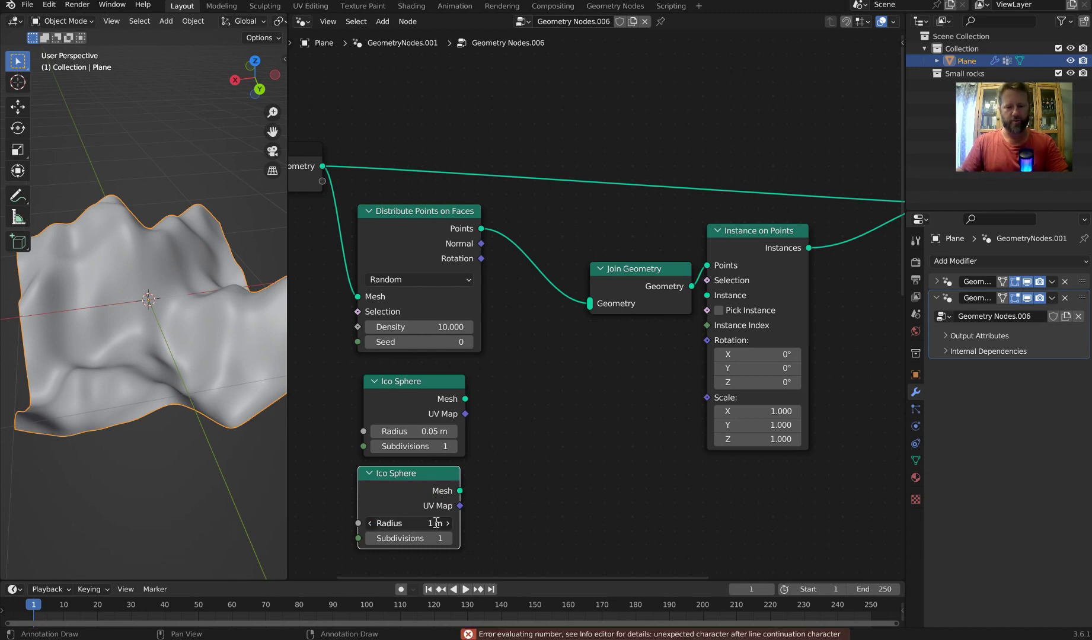
pyautogui.press('Return')
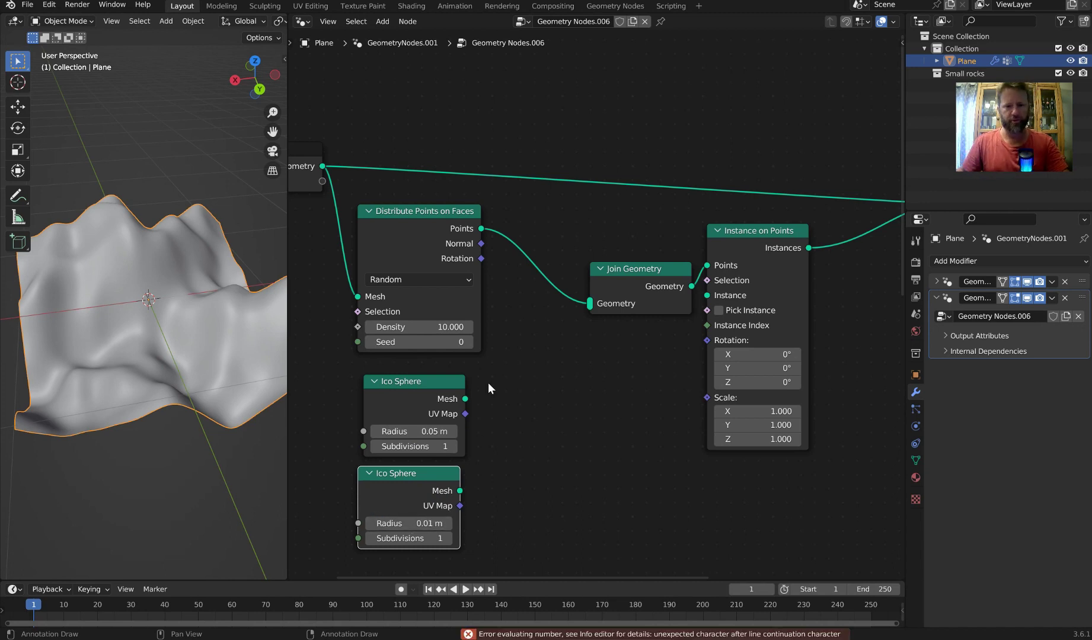
# - Connect the upper Ico Sphere's Mesh to the Instance input of Instance on Points and move the inner Join Geometry node up
pyautogui.moveTo(460, 399); pyautogui.dragTo(523, 283)
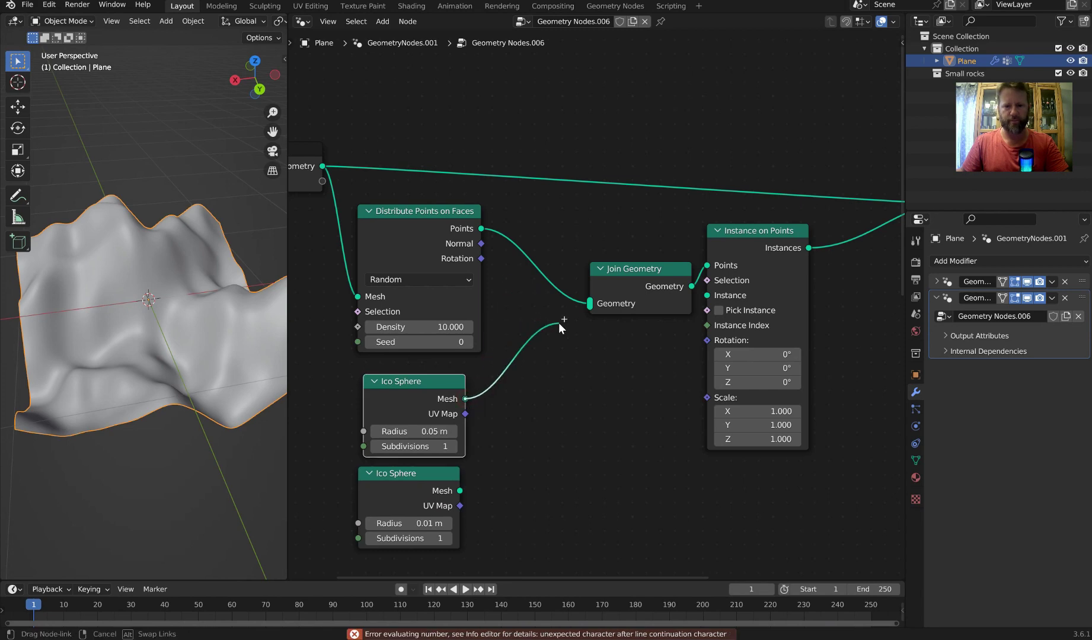
pyautogui.moveTo(559, 323); pyautogui.dragTo(707, 296)
pyautogui.moveTo(645, 275); pyautogui.dragTo(590, 238)
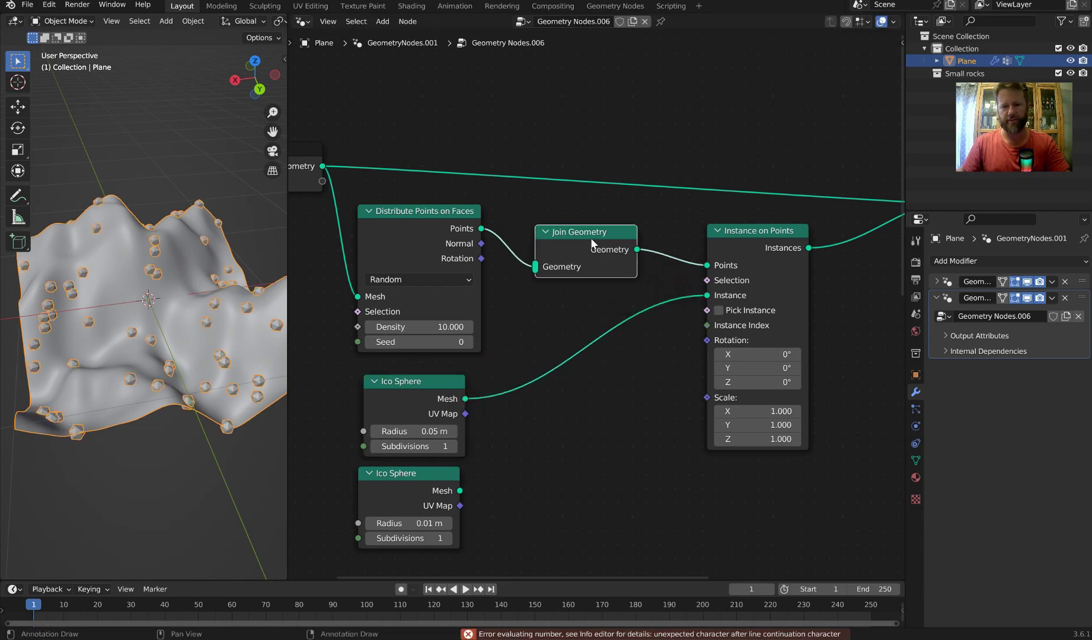
# - Place a duplicate Join Geometry node feeding the Instance input and remove the one on the Points link, keeping that link connected
pyautogui.hotkey('shift', 'd')
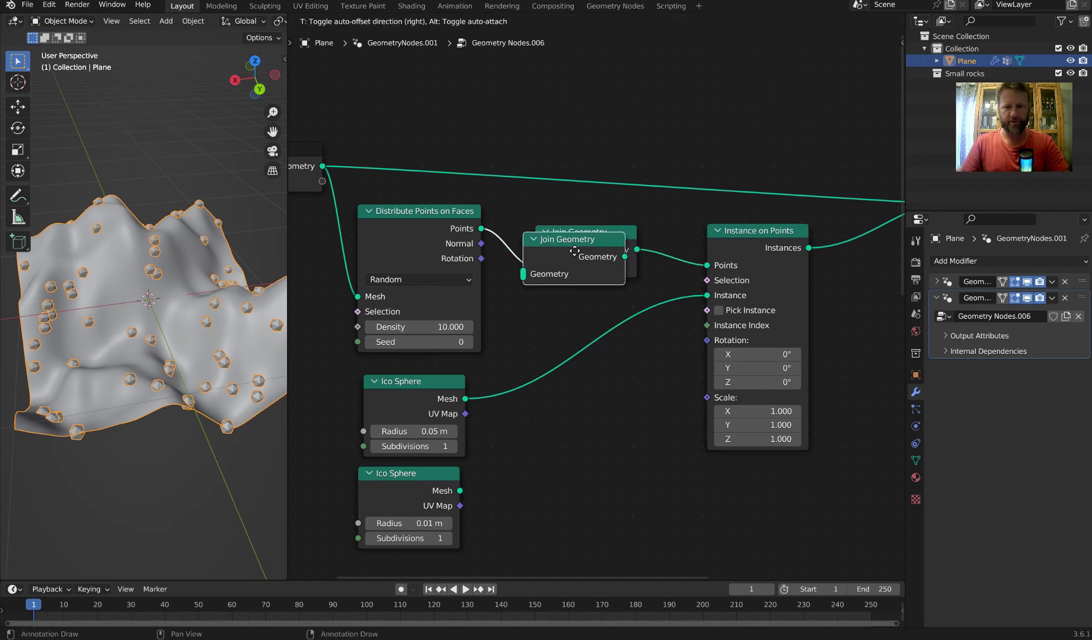
pyautogui.click(593, 326)
pyautogui.click(586, 233)
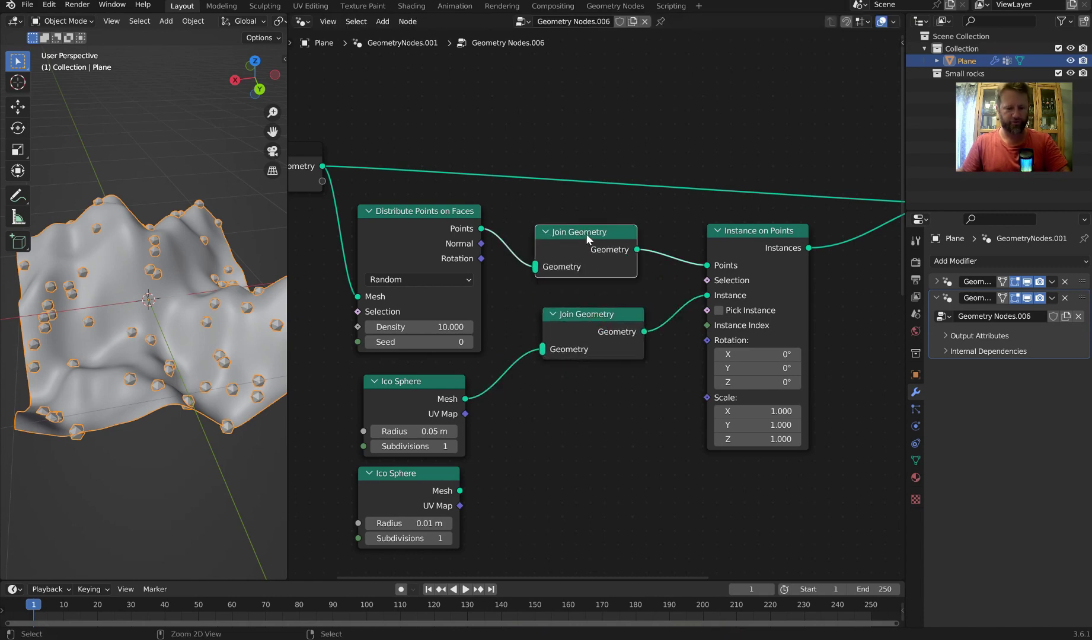
pyautogui.hotkey('ctrl', 'x')
pyautogui.moveTo(621, 323); pyautogui.dragTo(642, 322)
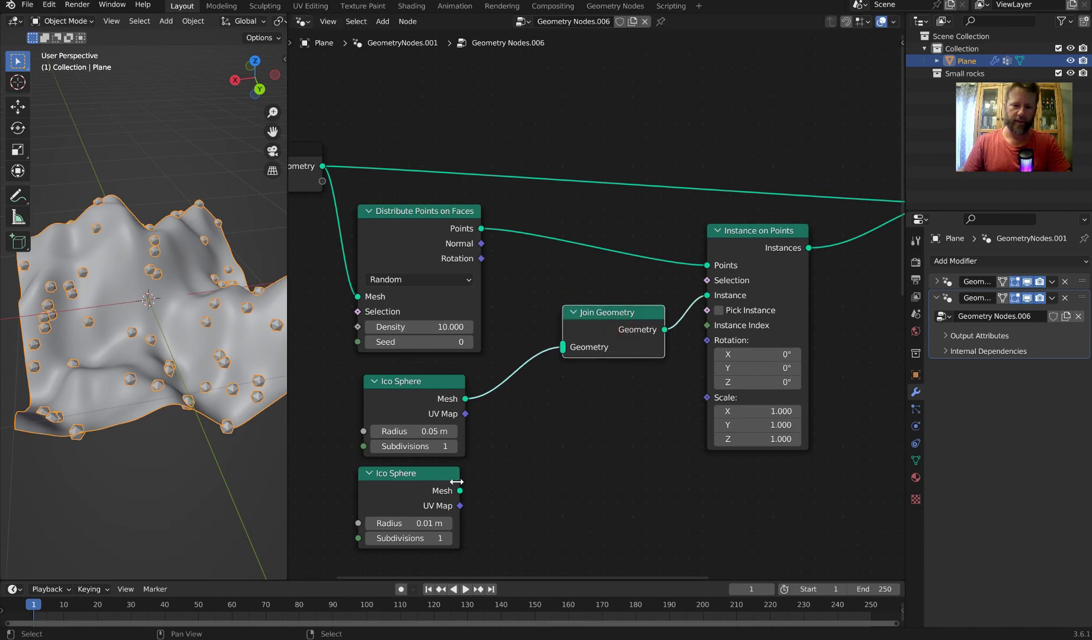
# - Connect the lower Ico Sphere's Mesh to the inner Join Geometry node and align it under the upper Ico Sphere
pyautogui.keyDown('alt'); pyautogui.moveTo(428, 497); pyautogui.dragTo(584, 345, button='right'); pyautogui.keyUp('alt')
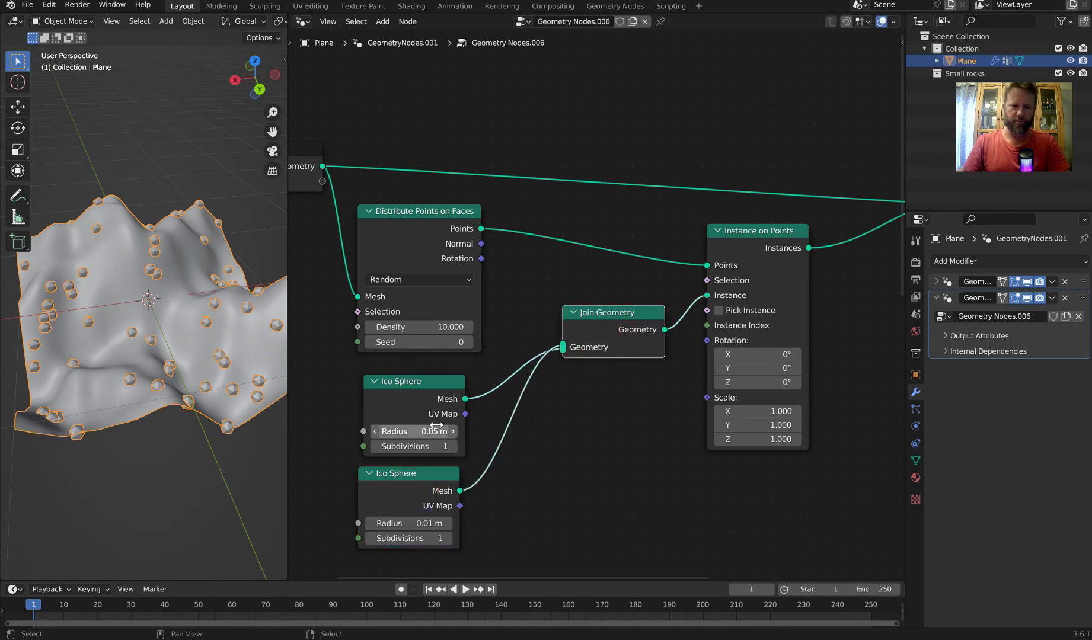
pyautogui.click(429, 481)
pyautogui.moveTo(430, 482); pyautogui.dragTo(437, 482)
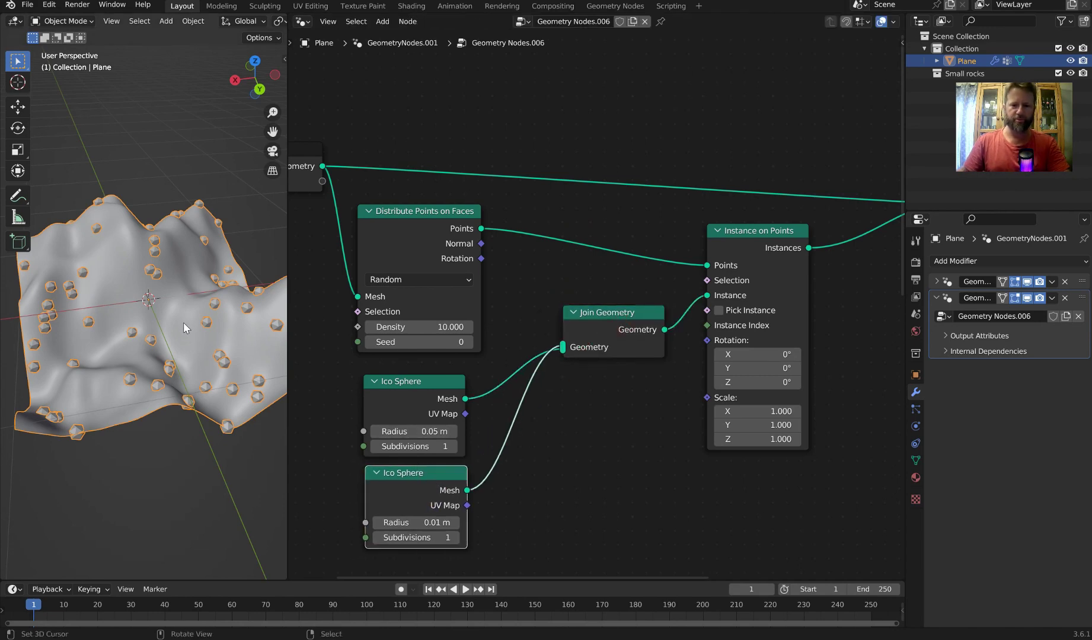
# - Change the lower Ico Sphere's radius to 0.04 m and the upper one's to 0.02 m
pyautogui.moveTo(183, 322); pyautogui.dragTo(212, 341, button='middle')
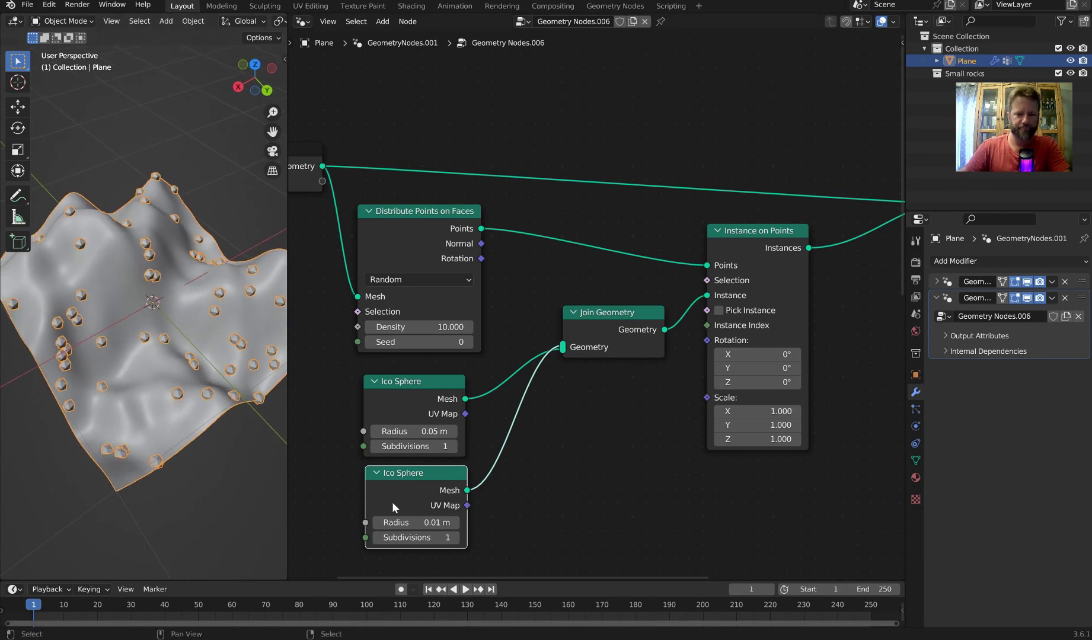
pyautogui.moveTo(415, 523)
pyautogui.mouseDown()
pyautogui.moveTo(457, 522)
pyautogui.moveTo(421, 522)
pyautogui.mouseUp()
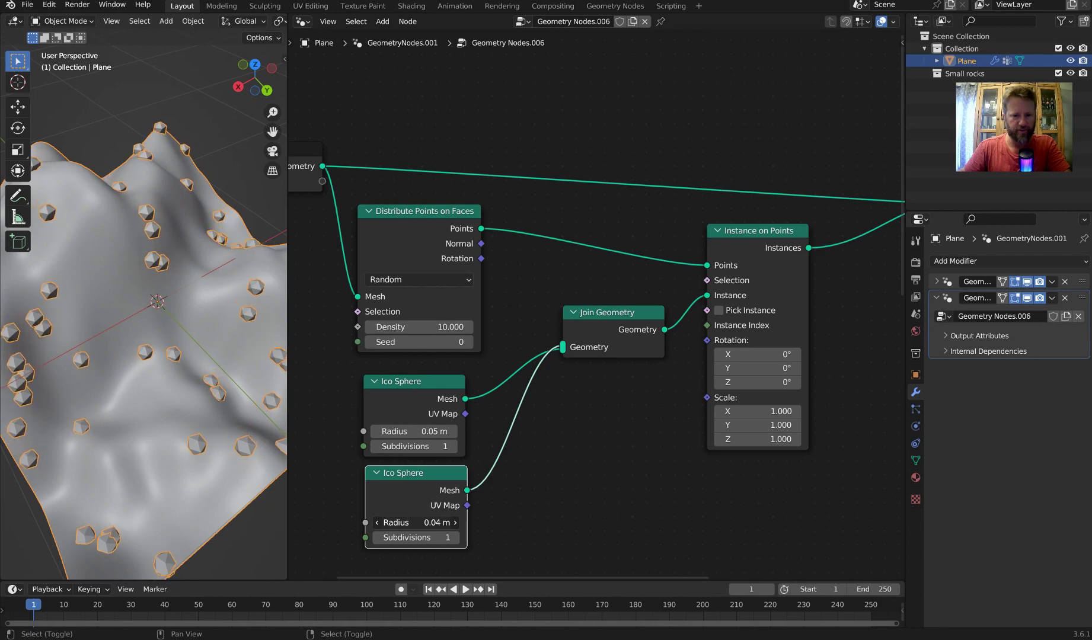
pyautogui.moveTo(418, 431)
pyautogui.mouseDown()
pyautogui.moveTo(445, 431)
pyautogui.moveTo(421, 431)
pyautogui.mouseUp()
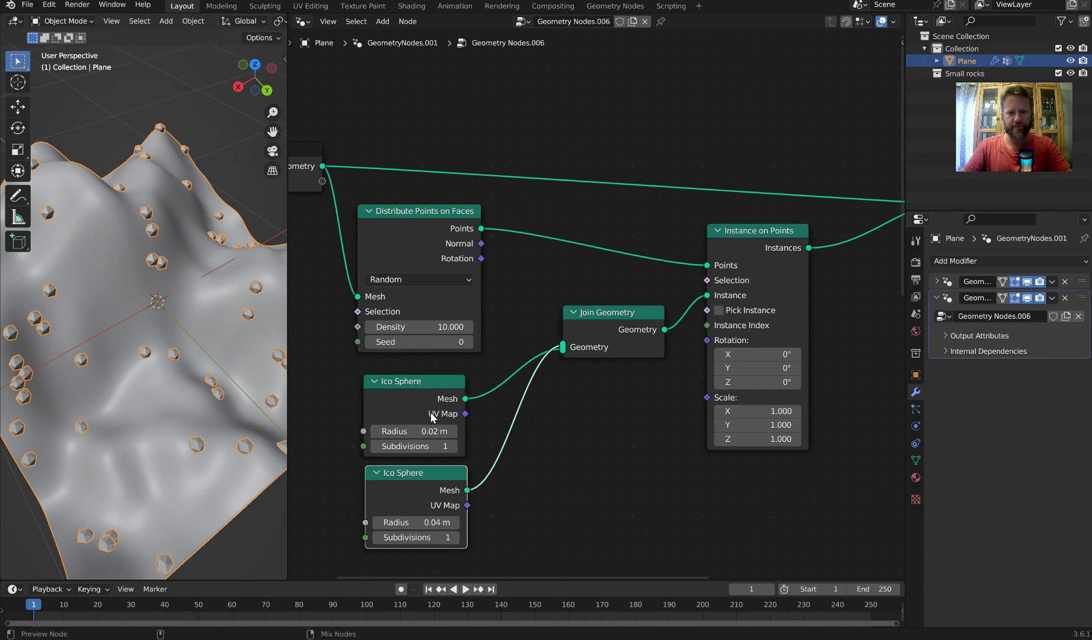
# - Preview the Distribute Points on Faces output and the Instance on Points output through a Viewer node, examining the scattered instances
pyautogui.keyDown('ctrl'); pyautogui.keyDown('shift'); pyautogui.click(407, 214); pyautogui.keyUp('shift'); pyautogui.keyUp('ctrl')
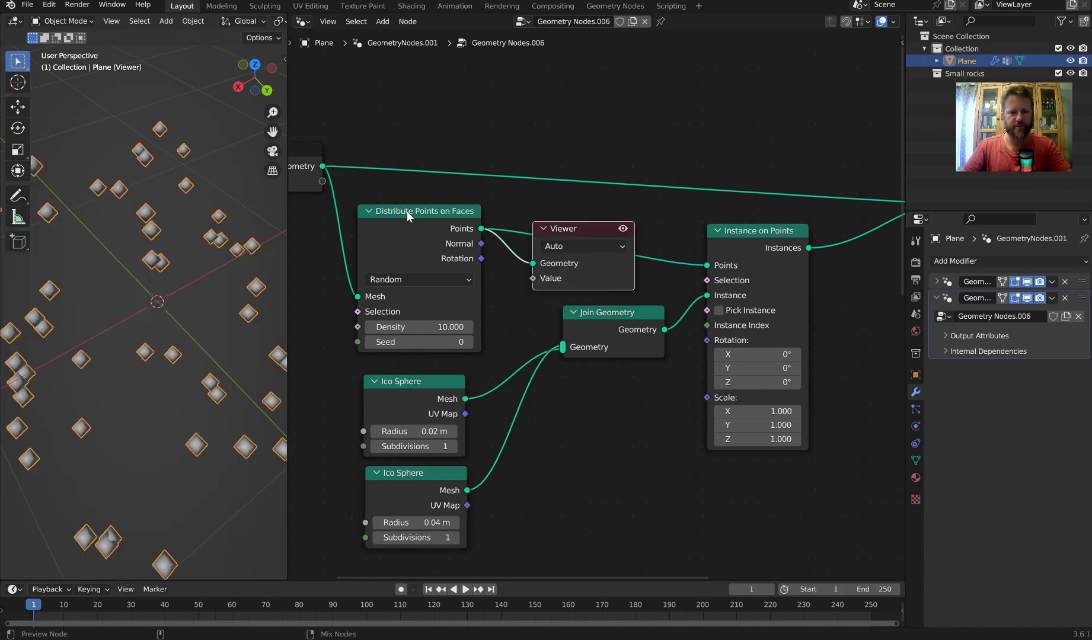
pyautogui.moveTo(551, 237); pyautogui.dragTo(596, 108)
pyautogui.moveTo(90, 276)
pyautogui.mouseDown(button='middle')
pyautogui.moveTo(165, 240)
pyautogui.moveTo(91, 238)
pyautogui.moveTo(110, 280)
pyautogui.mouseUp(button='middle')
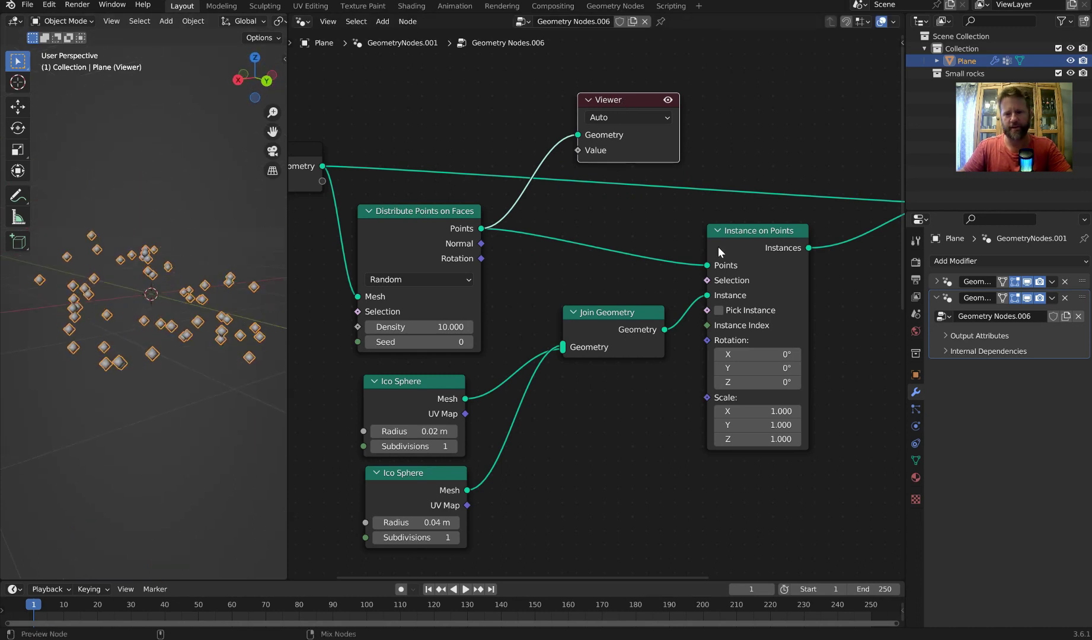
pyautogui.keyDown('ctrl'); pyautogui.keyDown('shift'); pyautogui.click(758, 238); pyautogui.keyUp('shift'); pyautogui.keyUp('ctrl')
pyautogui.moveTo(173, 267); pyautogui.dragTo(182, 295, button='middle')
pyautogui.scroll(6, 182, 295)
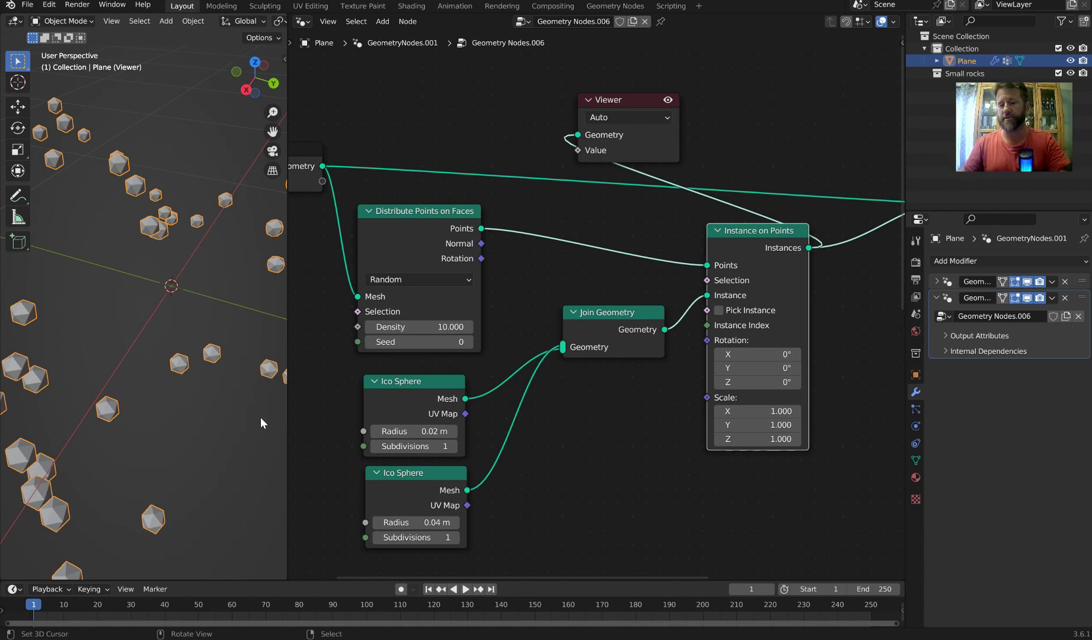
# - Delete both Ico Sphere nodes
pyautogui.scroll(-2, 602, 361)
pyautogui.moveTo(530, 449); pyautogui.dragTo(451, 350)
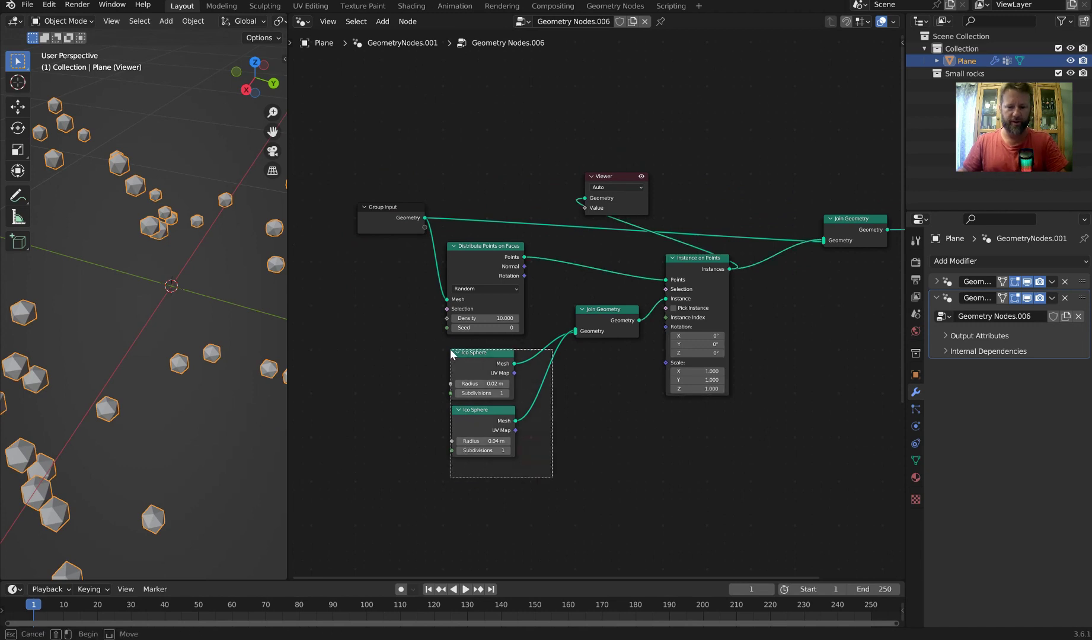
pyautogui.press('x')
# - Delete the Viewer node and move the inner Join Geometry node down beside the bottom of Instance on Points
pyautogui.click(629, 187)
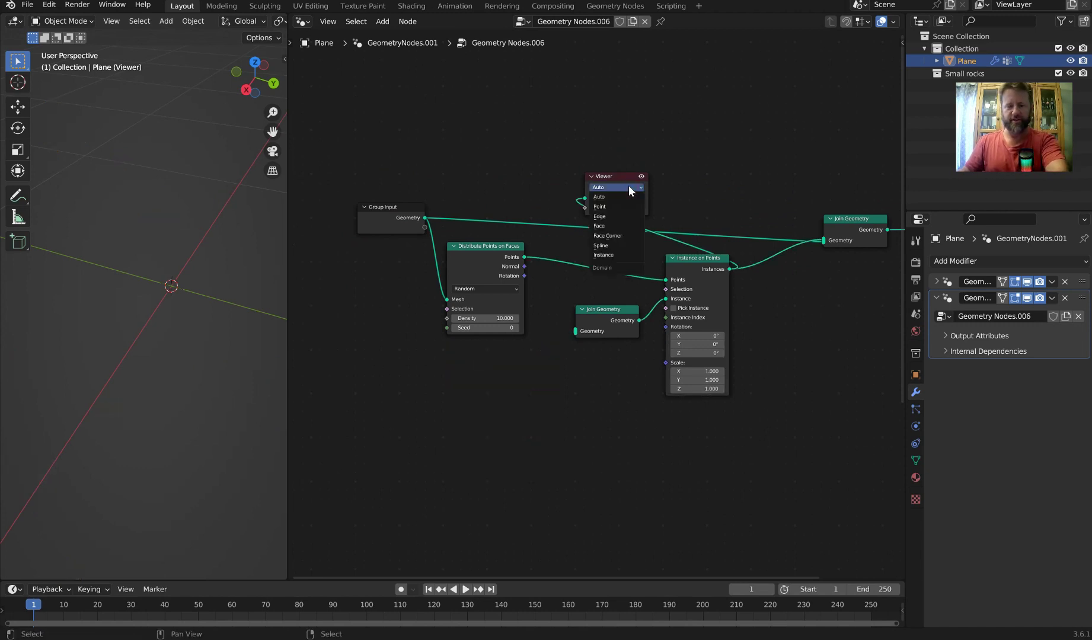
pyautogui.click(625, 174)
pyautogui.press('x')
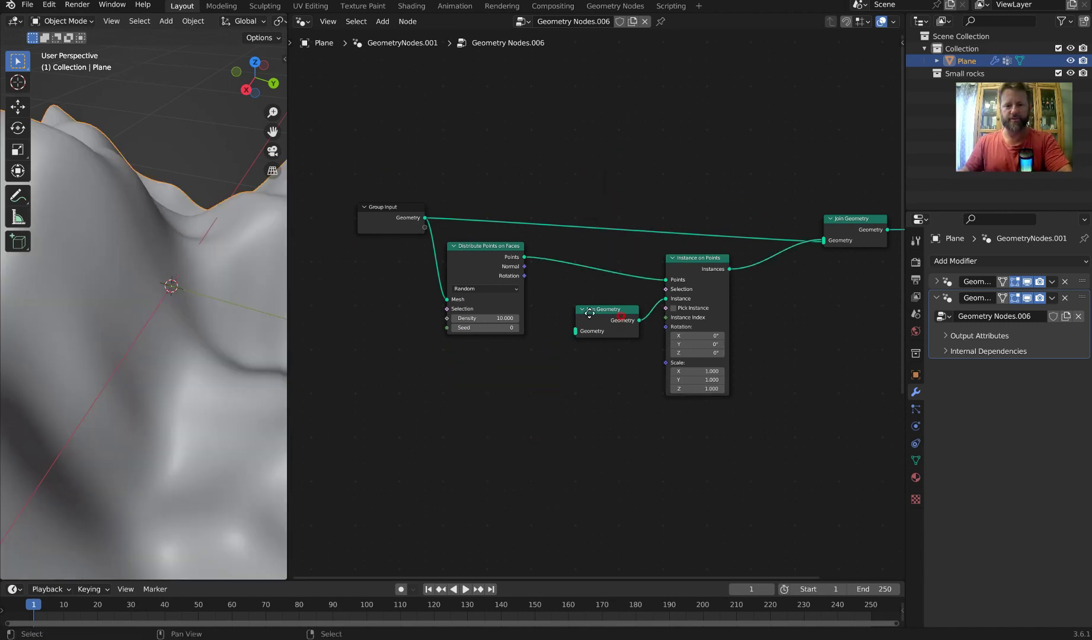
pyautogui.moveTo(621, 316); pyautogui.dragTo(622, 375)
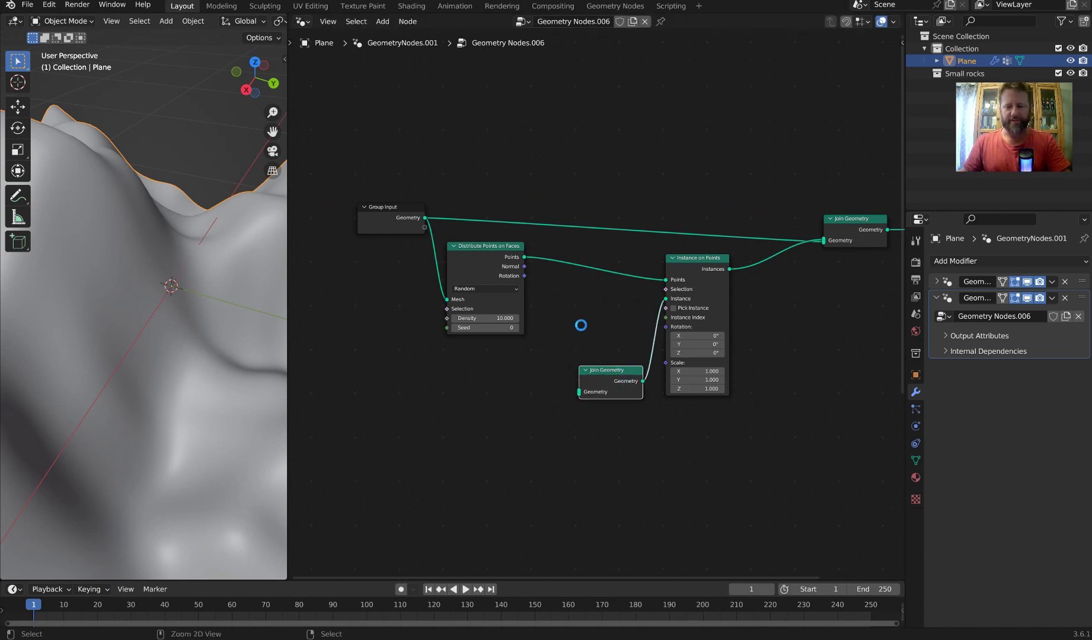
# - Save the current project file
pyautogui.hotkey('ctrl', 's')
pyautogui.scroll(2, 594, 303)
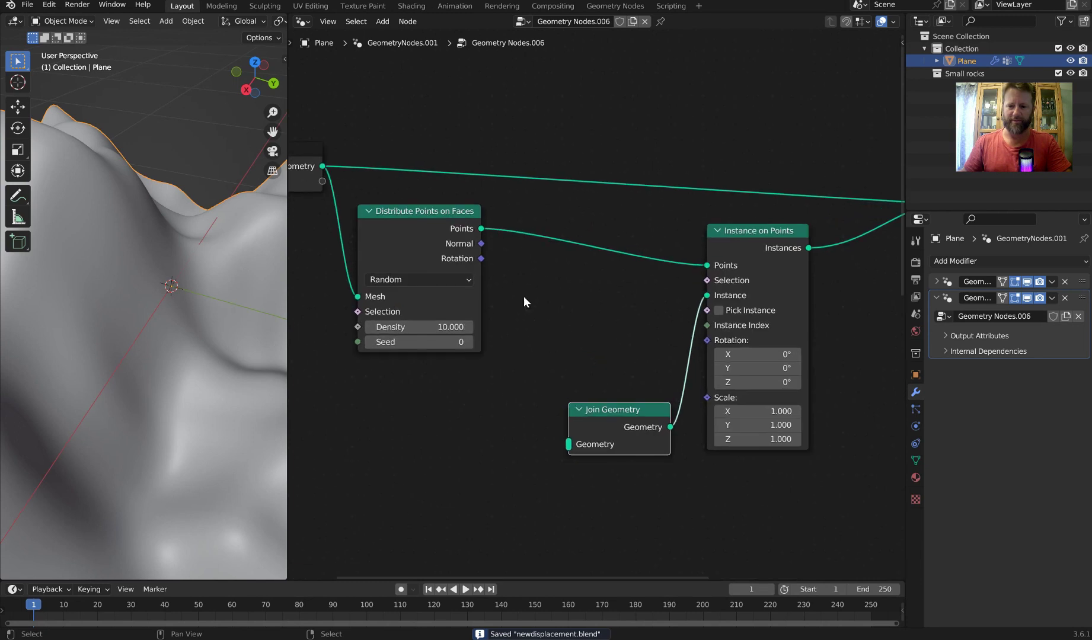
pyautogui.moveTo(530, 307); pyautogui.dragTo(589, 272, button='middle')
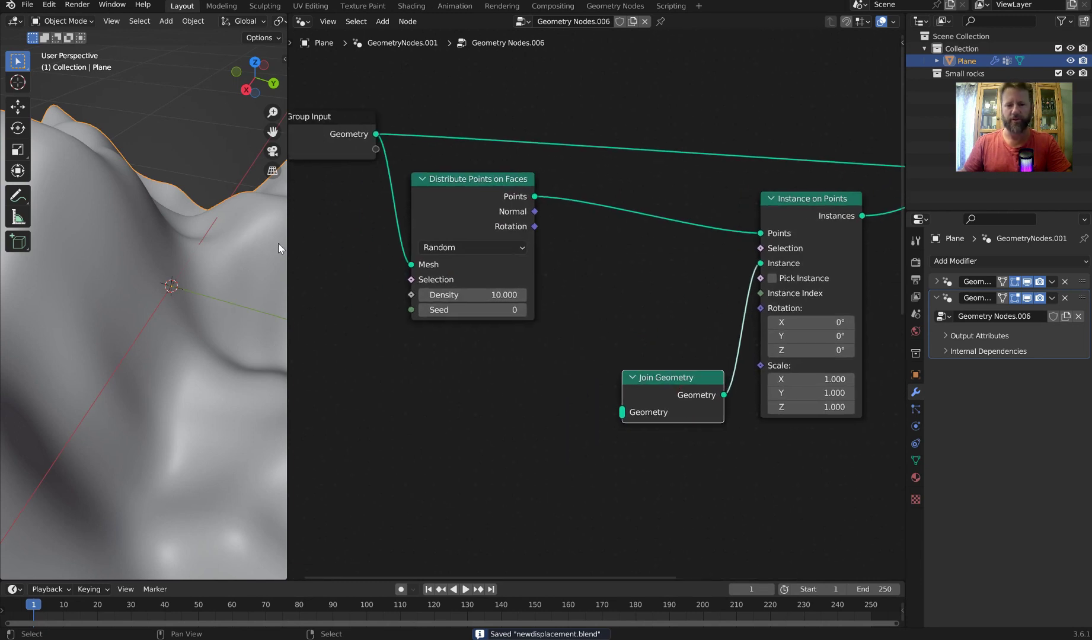
# - Add an Ico Sphere mesh to the scene near the terrain's centre and scale it down to about 0.15
pyautogui.scroll(-6, 220, 270)
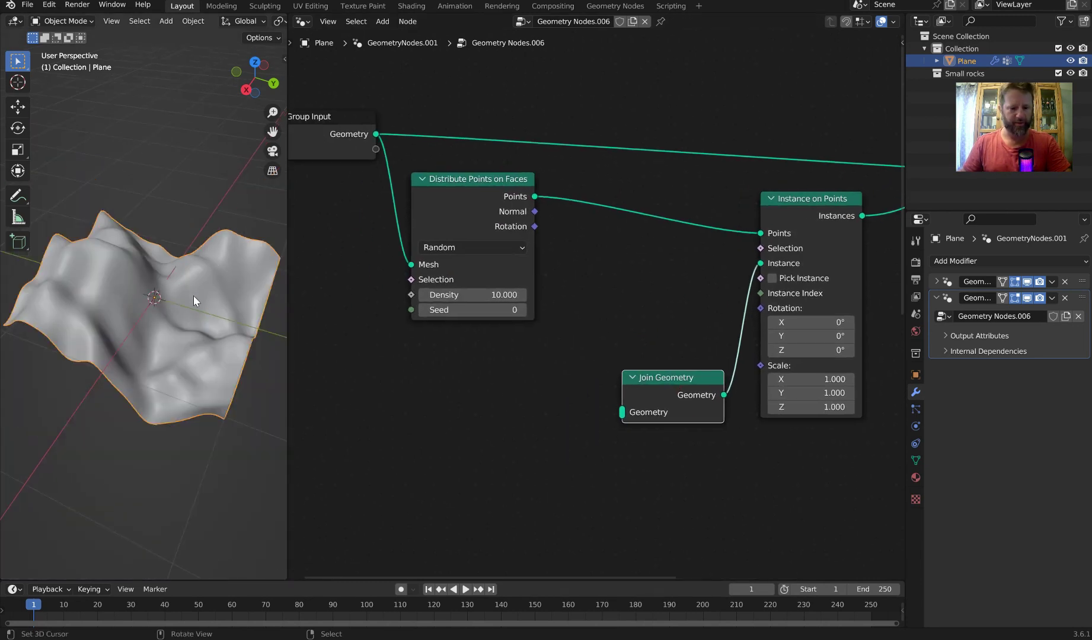
pyautogui.hotkey('shift', 'a')
pyautogui.moveTo(194, 295)
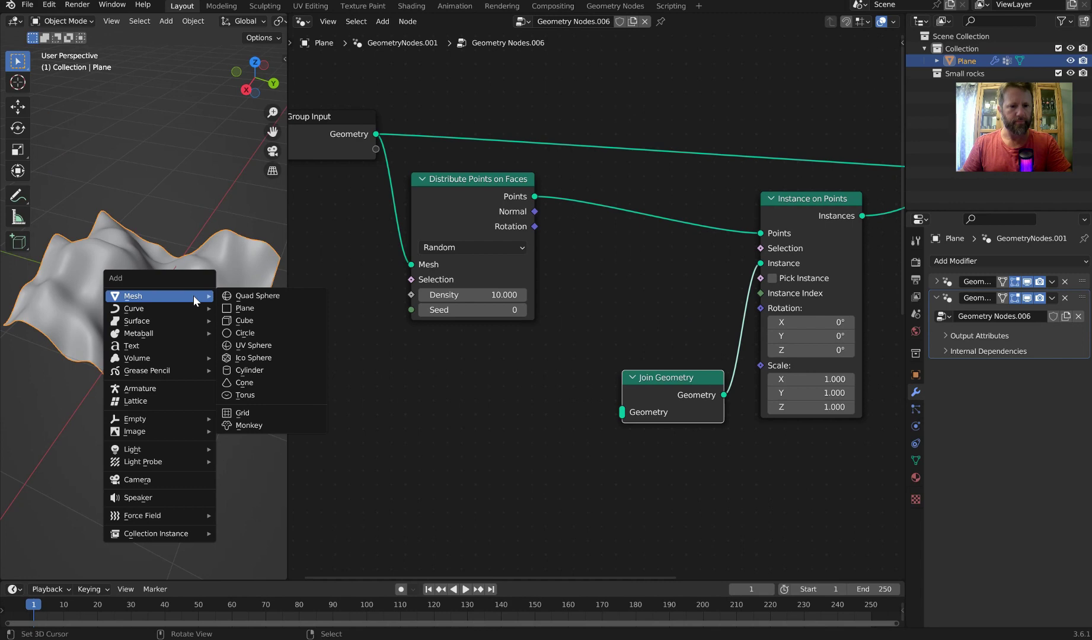
pyautogui.click(273, 358)
pyautogui.press('s')
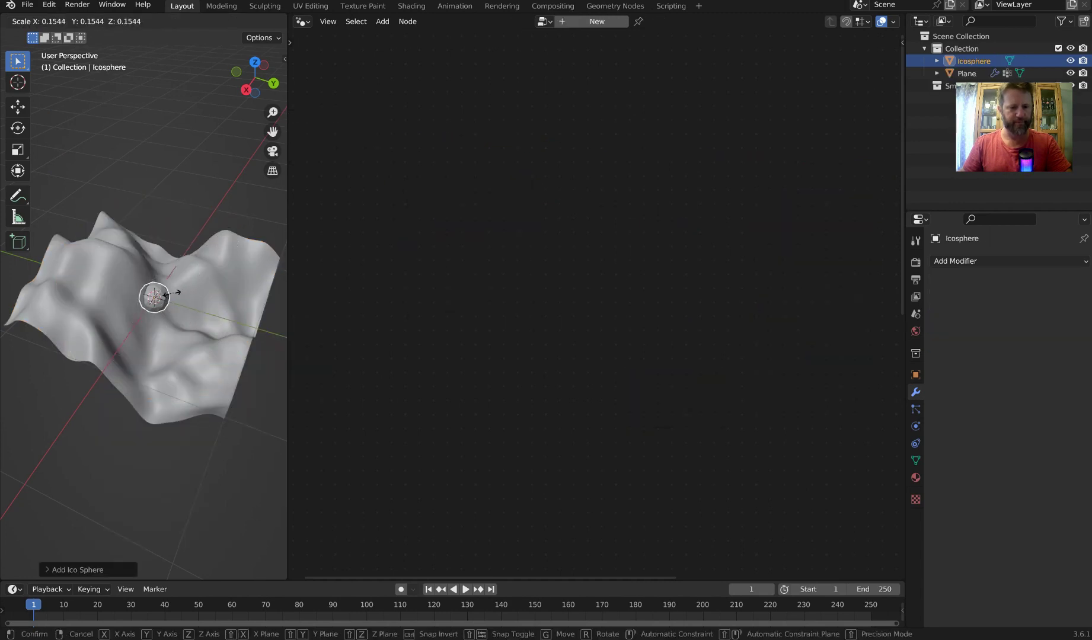
pyautogui.click(173, 295)
# - Shrink the Ico Sphere further to small-rock size and apply its scale
pyautogui.scroll(5, 189, 293)
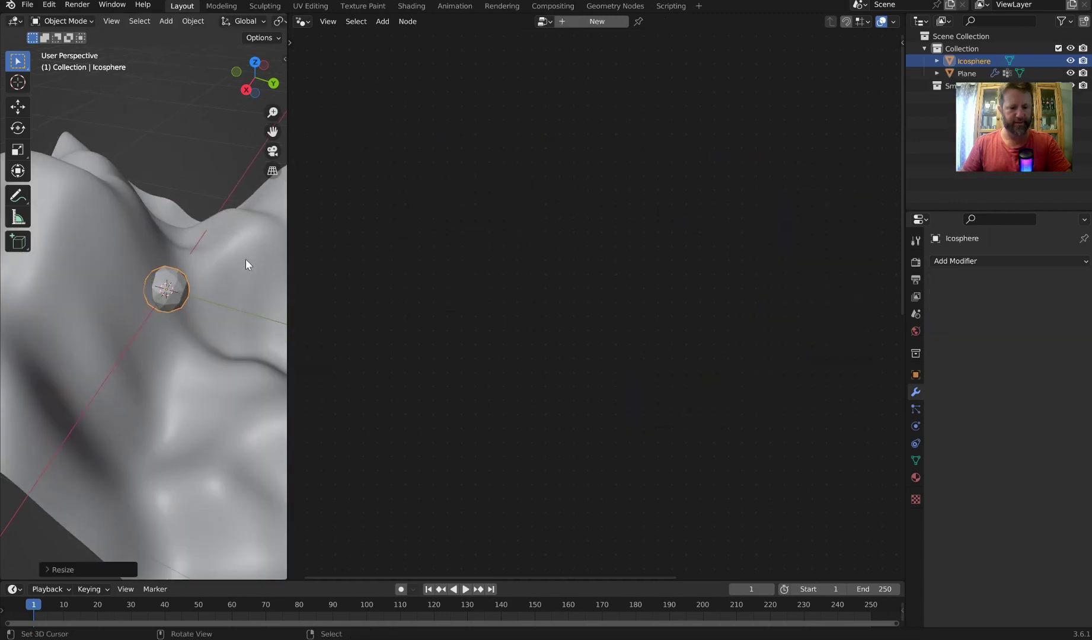
pyautogui.press('s')
pyautogui.click(209, 267)
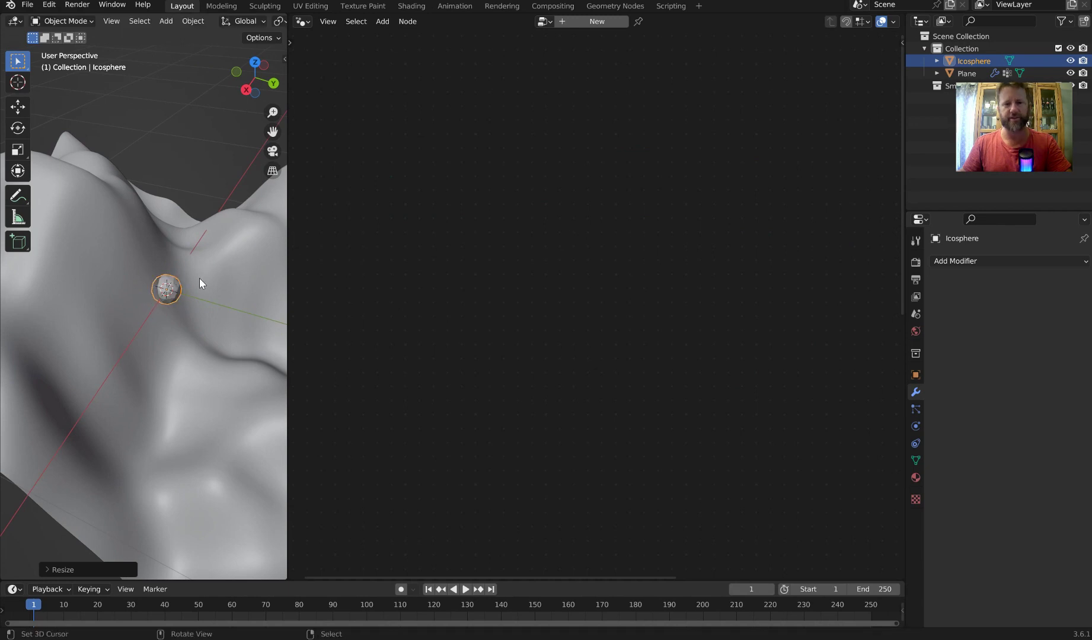
pyautogui.hotkey('ctrl', 'a')
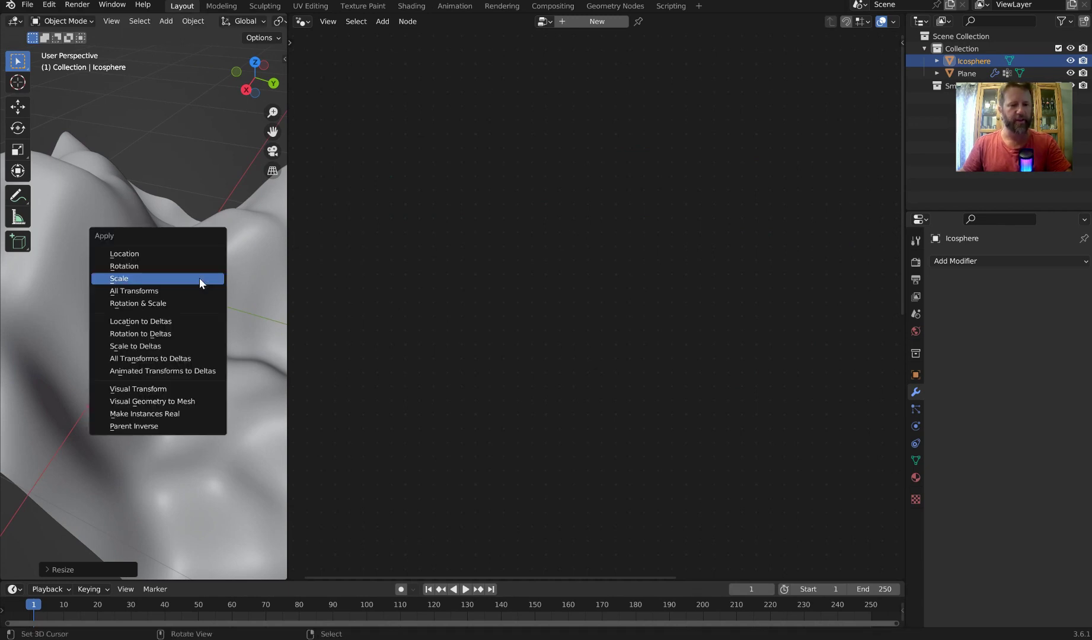
pyautogui.click(182, 289)
# - Duplicate the Ico Sphere and move the copy a short distance beside the original along the Y axis
pyautogui.hotkey('shift', 'd')
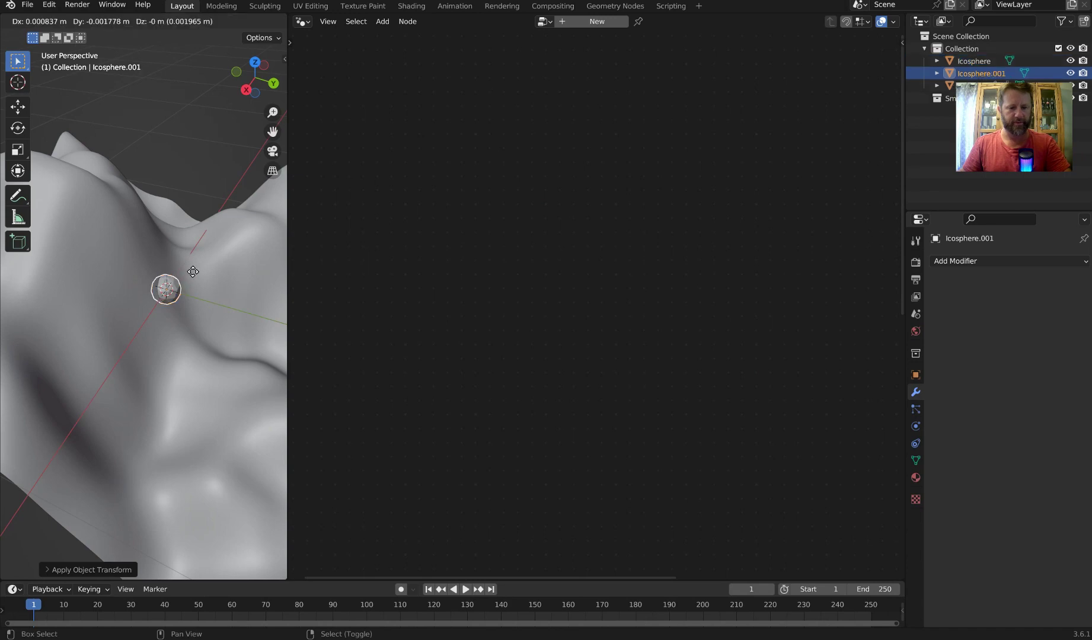
pyautogui.rightClick(204, 241)
pyautogui.press('g')
pyautogui.press('y')
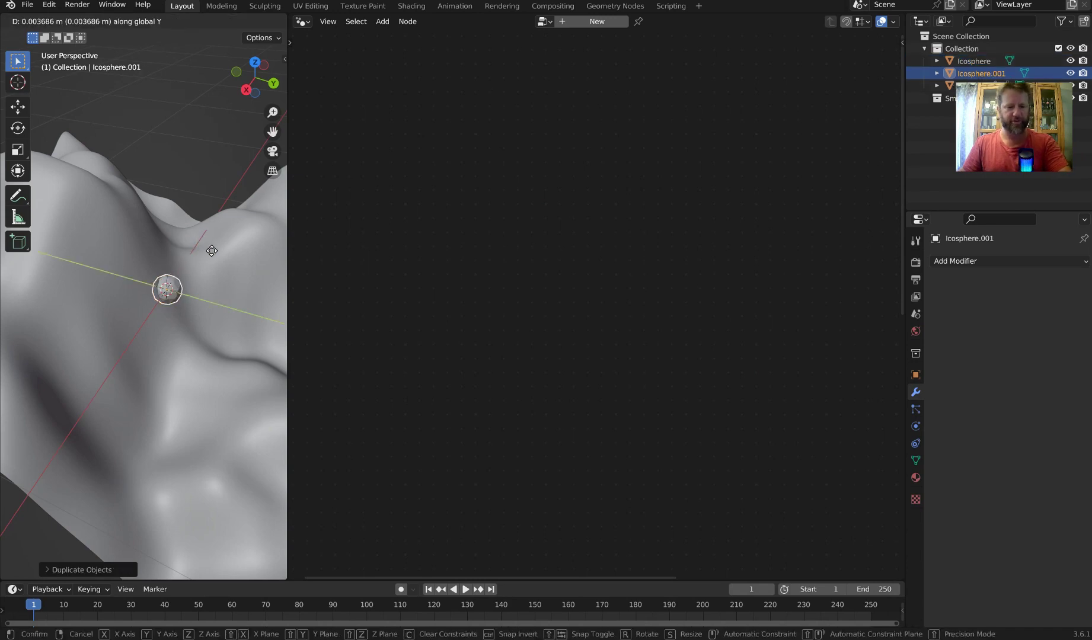
pyautogui.click(261, 210)
# - Scale the duplicated sphere to less than half its size with the scale applied, and select both Ico Spheres
pyautogui.press('s')
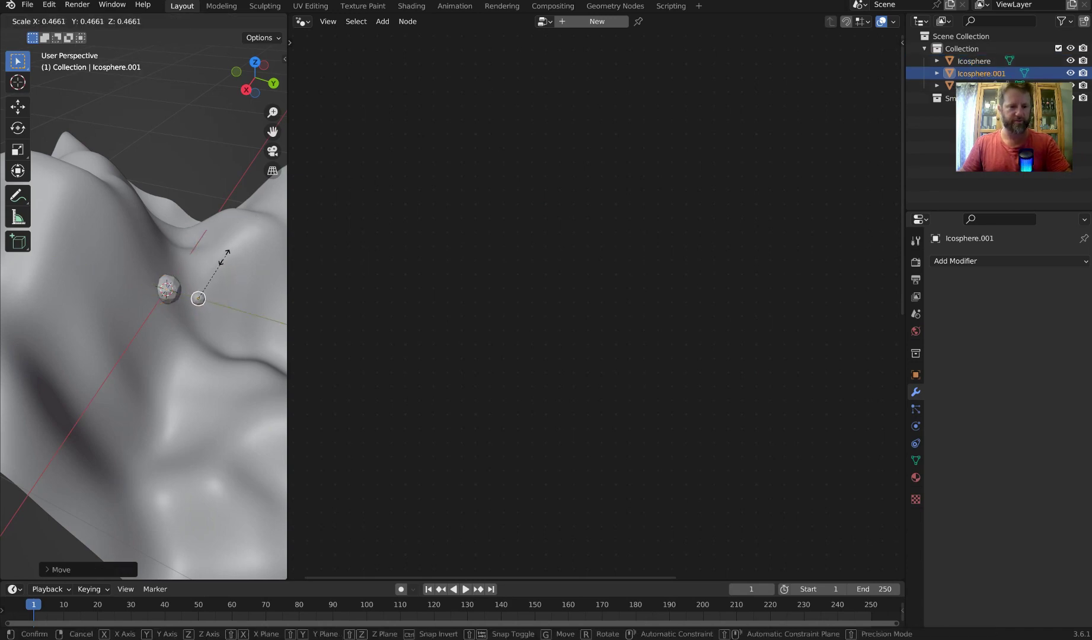
pyautogui.click(219, 265)
pyautogui.hotkey('ctrl', 'a')
pyautogui.click(219, 265)
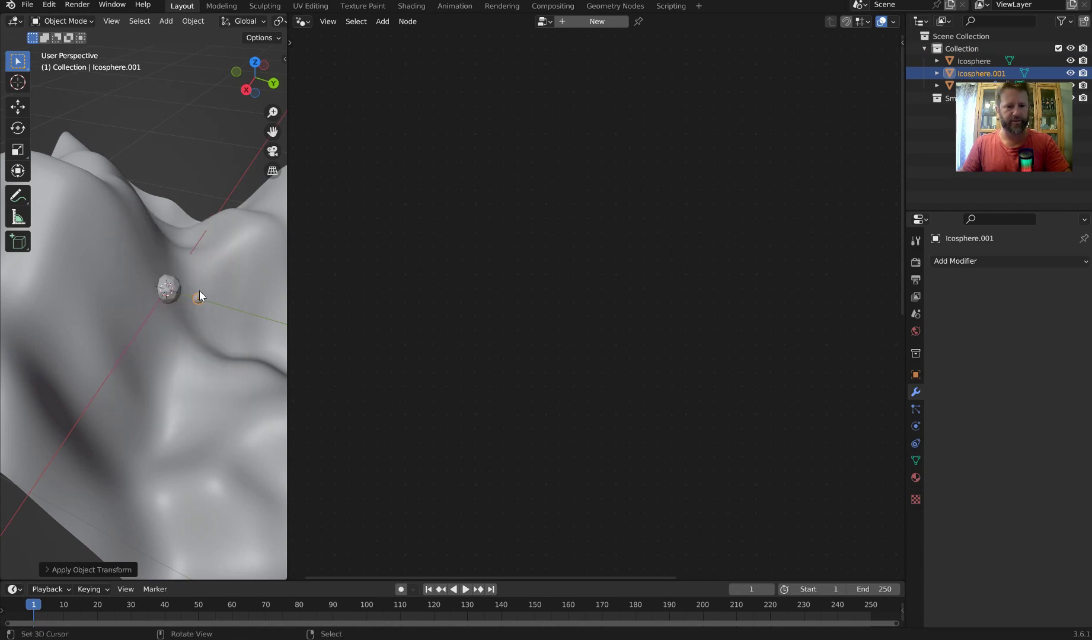
pyautogui.keyDown('shift'); pyautogui.click(166, 289); pyautogui.keyUp('shift')
pyautogui.press('m')
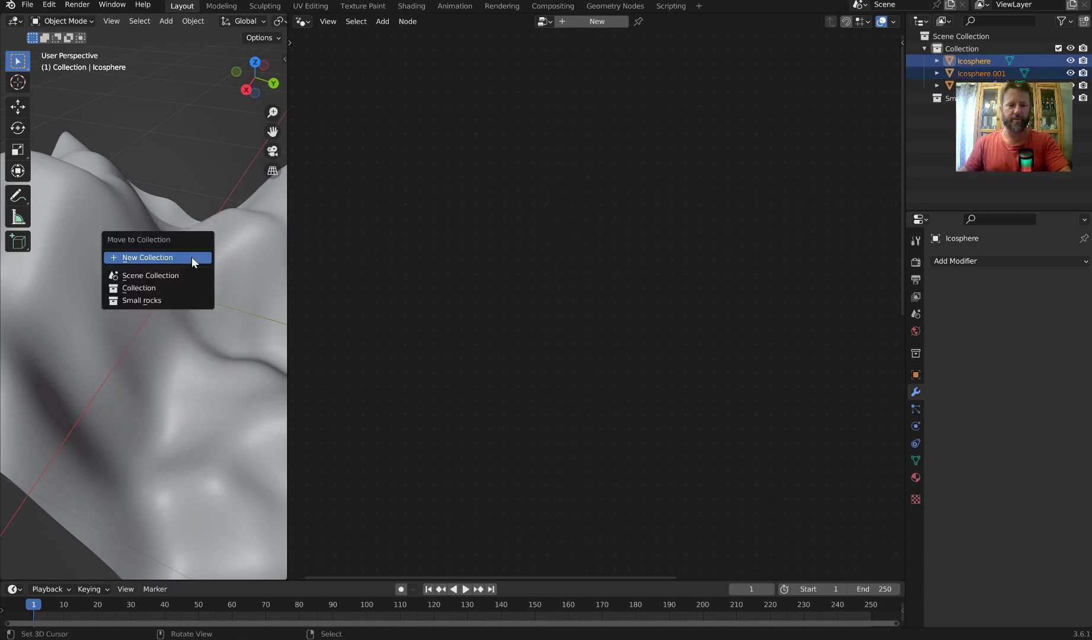
pyautogui.click(191, 257)
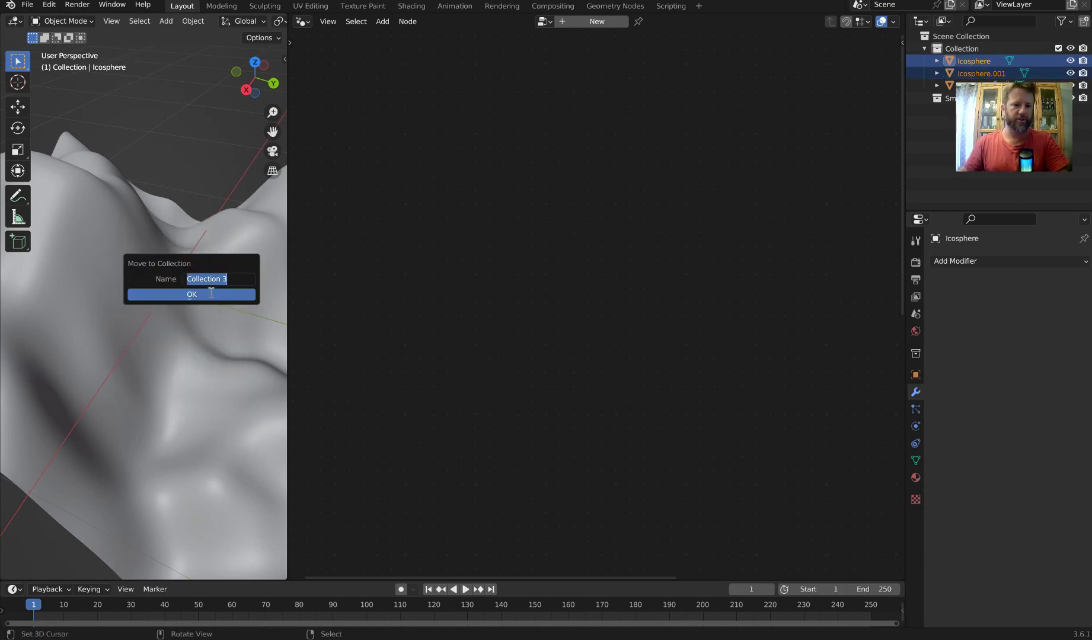
pyautogui.click(247, 246)
pyautogui.click(219, 228)
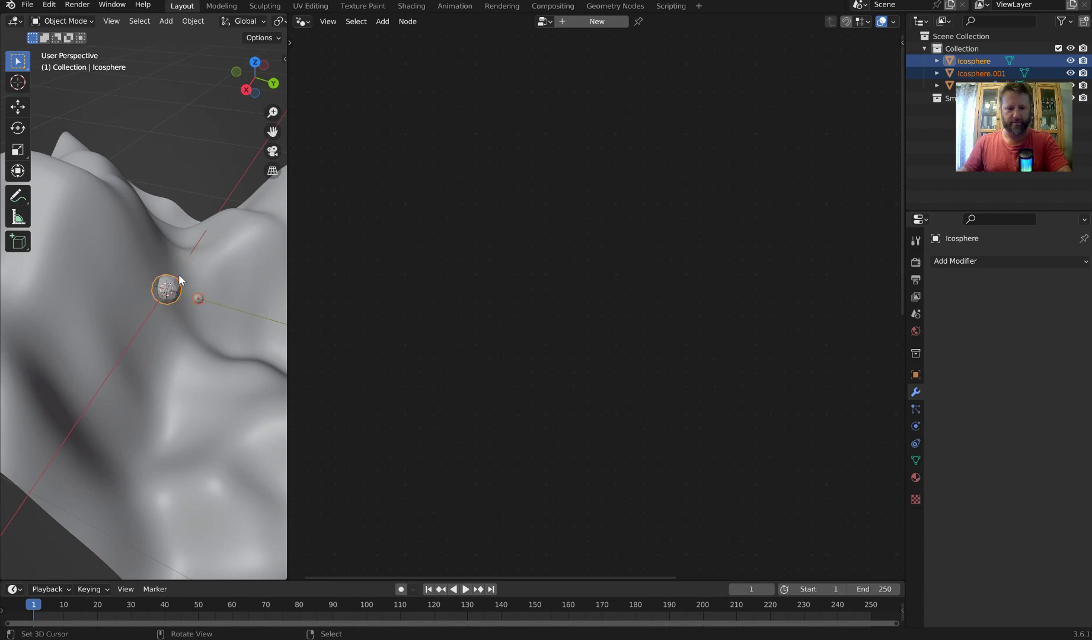
# - Move the two selected Ico Spheres into the Small rocks collection
pyautogui.press('m')
pyautogui.click(148, 315)
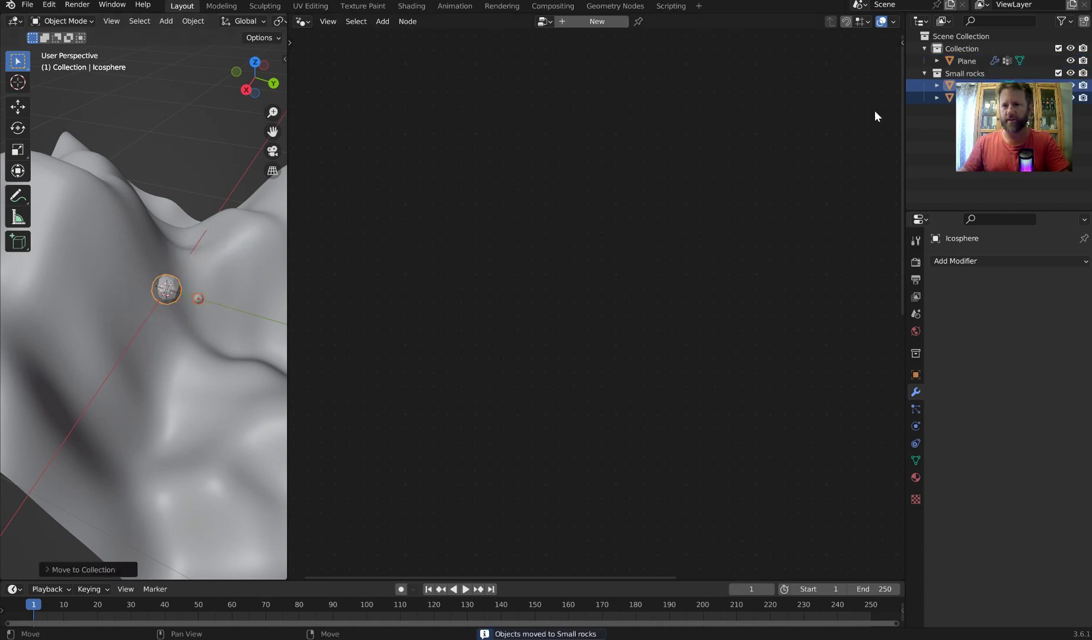
# - Select the terrain plane and pin its Geometry Nodes.006 node tree in the node editor
pyautogui.click(237, 242)
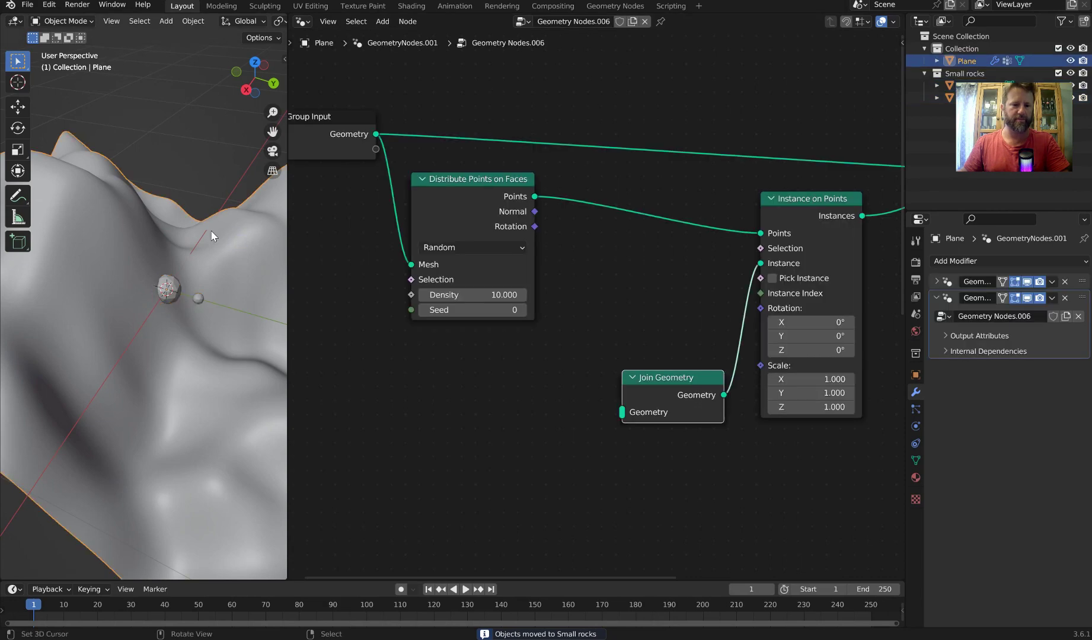
pyautogui.click(661, 22)
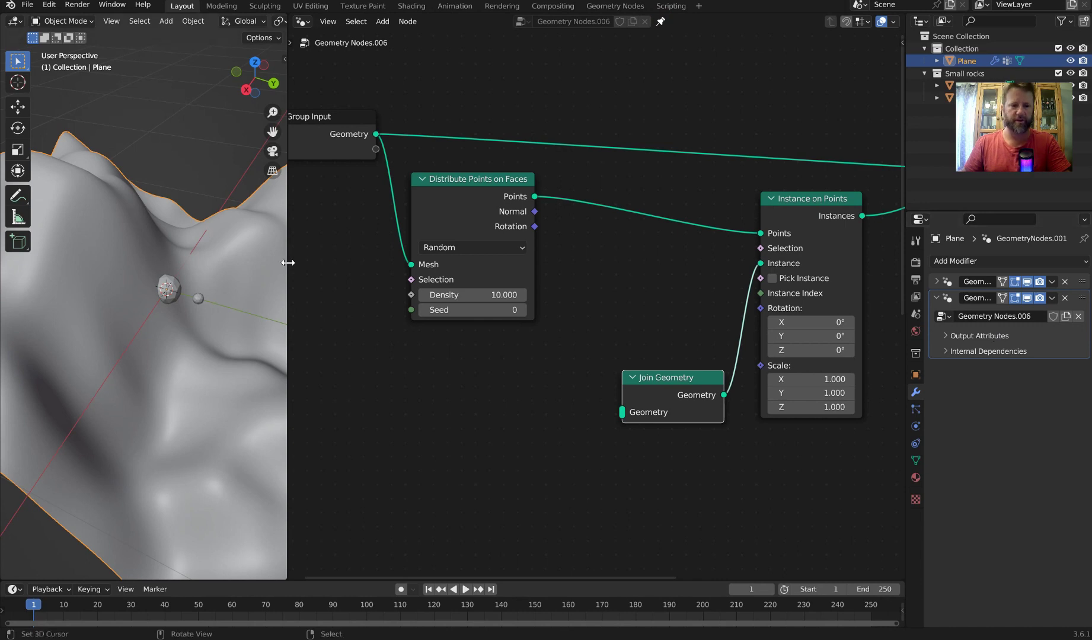
# - Bring the Small rocks collection into the node tree as a Collection Info node and connect its Instances to the inner Join Geometry
pyautogui.moveTo(977, 77); pyautogui.dragTo(437, 365)
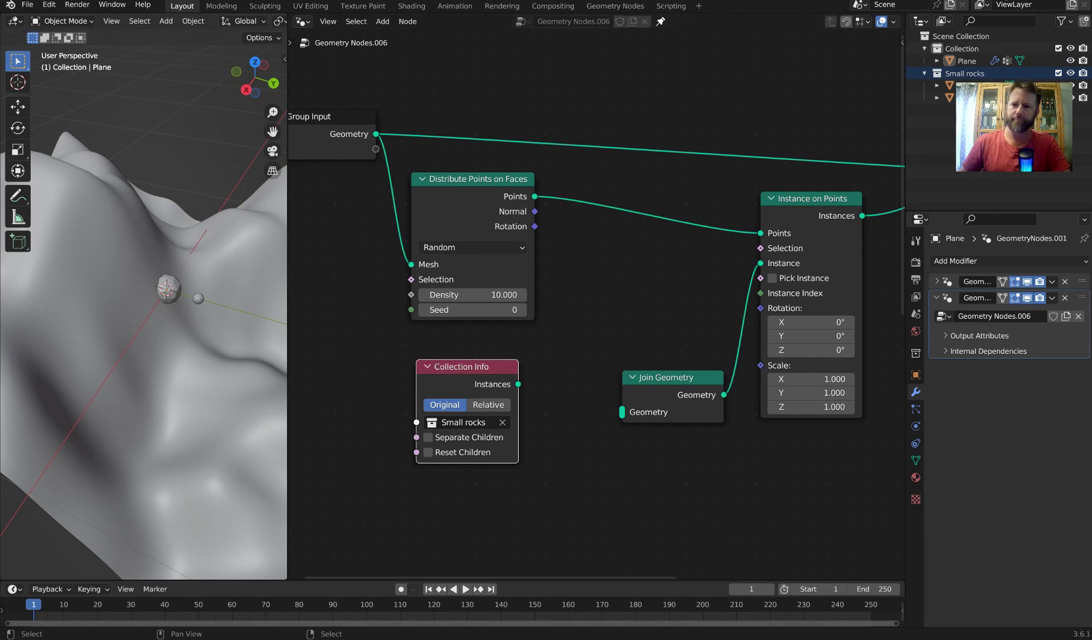
pyautogui.moveTo(519, 384); pyautogui.dragTo(611, 407)
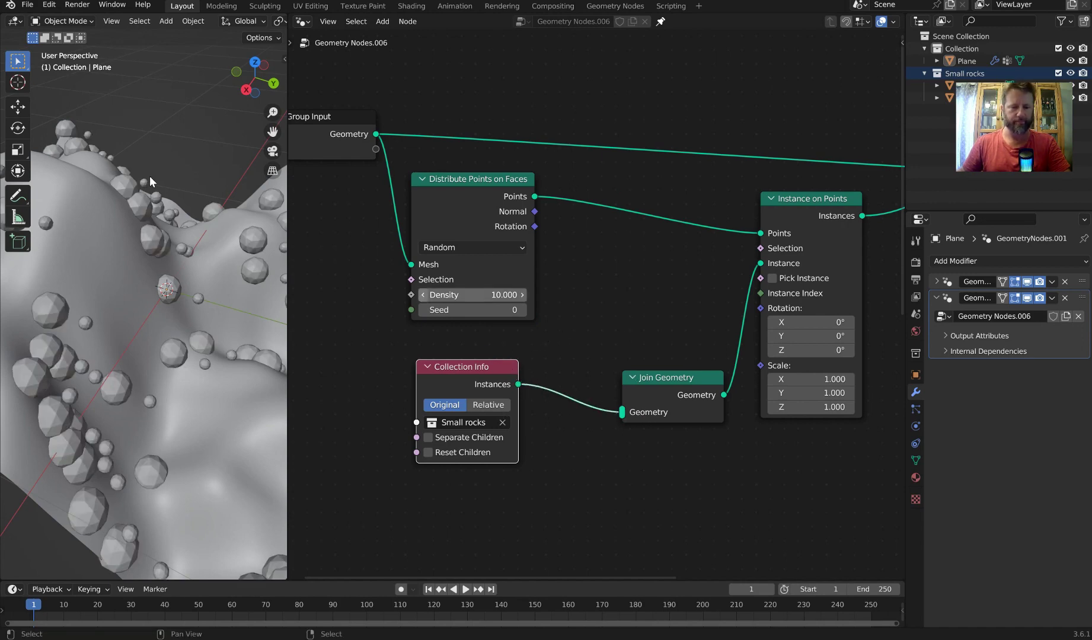
pyautogui.scroll(-4, 164, 245)
pyautogui.moveTo(164, 245); pyautogui.dragTo(162, 257, button='middle')
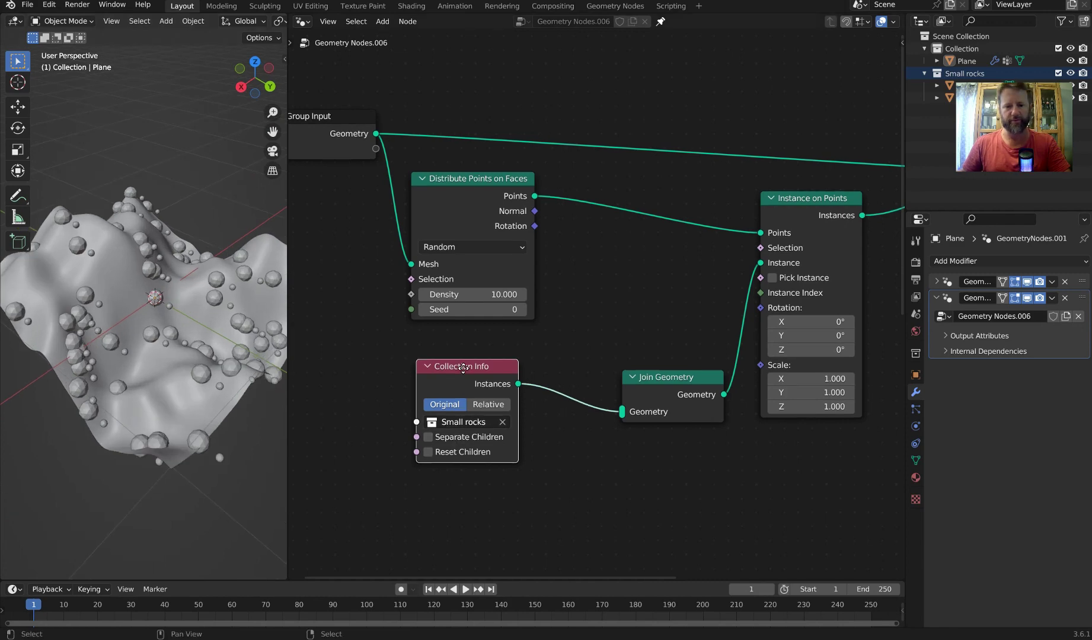
# - Enable Separate Children and Reset Children on the Collection Info node and set its transform space to Relative
pyautogui.moveTo(457, 364); pyautogui.dragTo(462, 279, button='middle')
pyautogui.scroll(3, 462, 363)
pyautogui.click(391, 367)
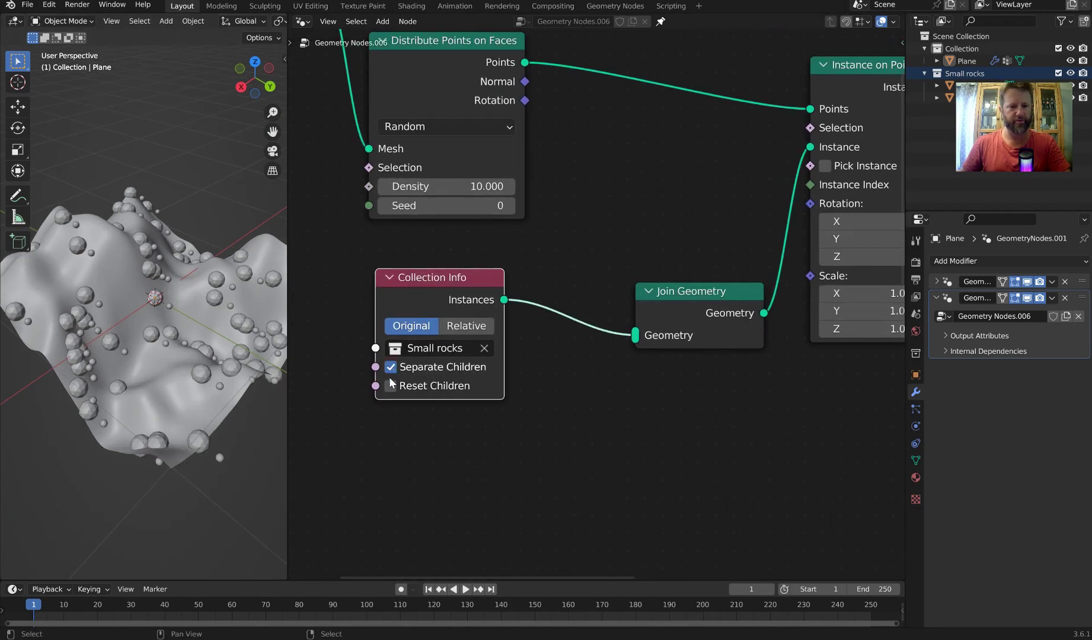
pyautogui.click(391, 386)
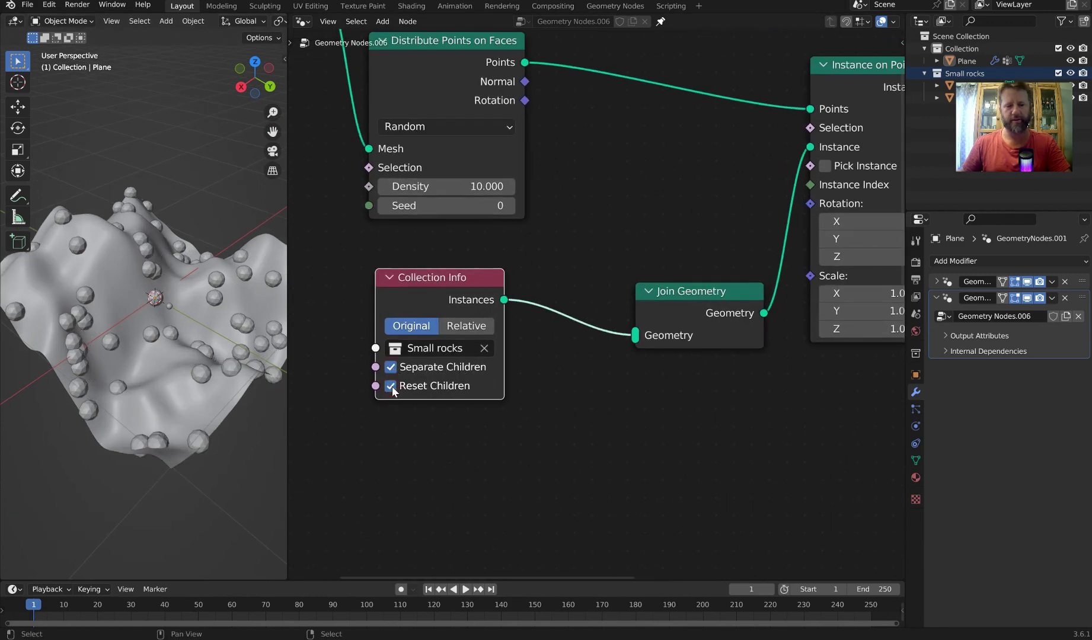
pyautogui.click(472, 327)
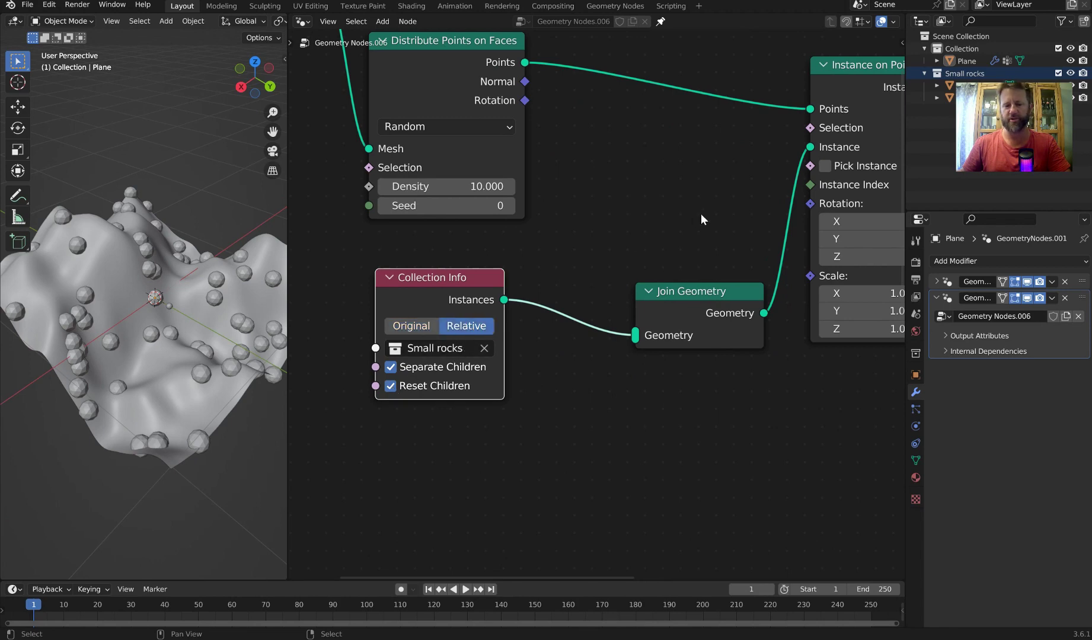
# - Enable Pick Instance on the Instance on Points node and inspect the scattered rocks on the terrain
pyautogui.moveTo(700, 213); pyautogui.dragTo(417, 336, button='middle')
pyautogui.scroll(3, 597, 299)
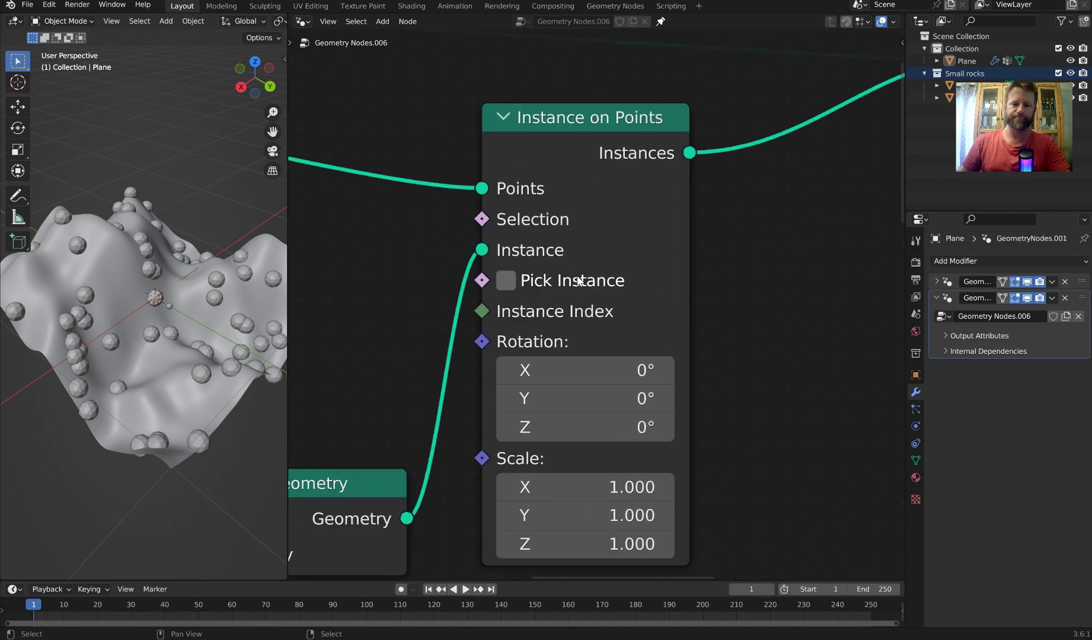
pyautogui.click(506, 281)
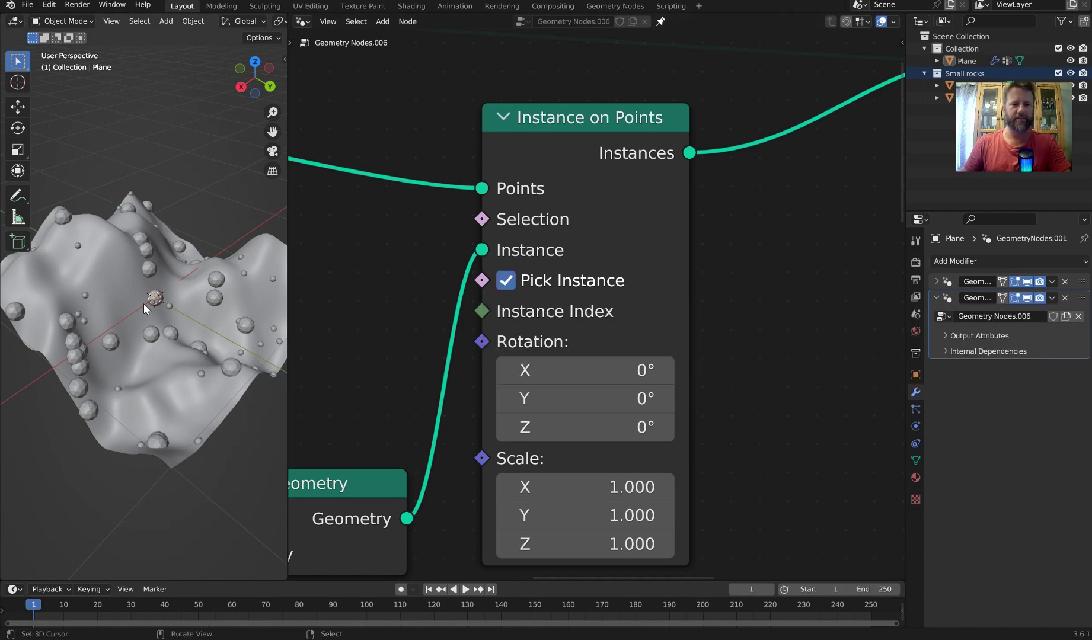
pyautogui.moveTo(195, 299)
pyautogui.mouseDown(button='middle')
pyautogui.moveTo(132, 346)
pyautogui.moveTo(184, 317)
pyautogui.mouseUp(button='middle')
pyautogui.scroll(5, 185, 317)
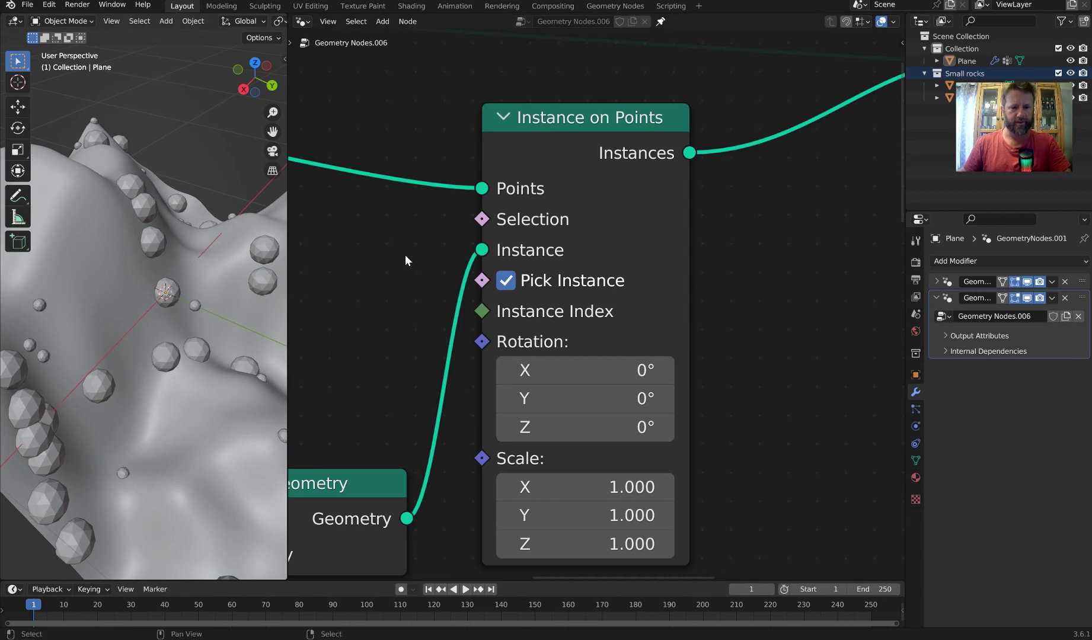
# - Preview the Distribute Points on Faces points, followed by the Instance on Points instances, through a Viewer node
pyautogui.scroll(-3, 463, 256)
pyautogui.scroll(-2, 500, 258)
pyautogui.moveTo(396, 275); pyautogui.dragTo(530, 284, button='middle')
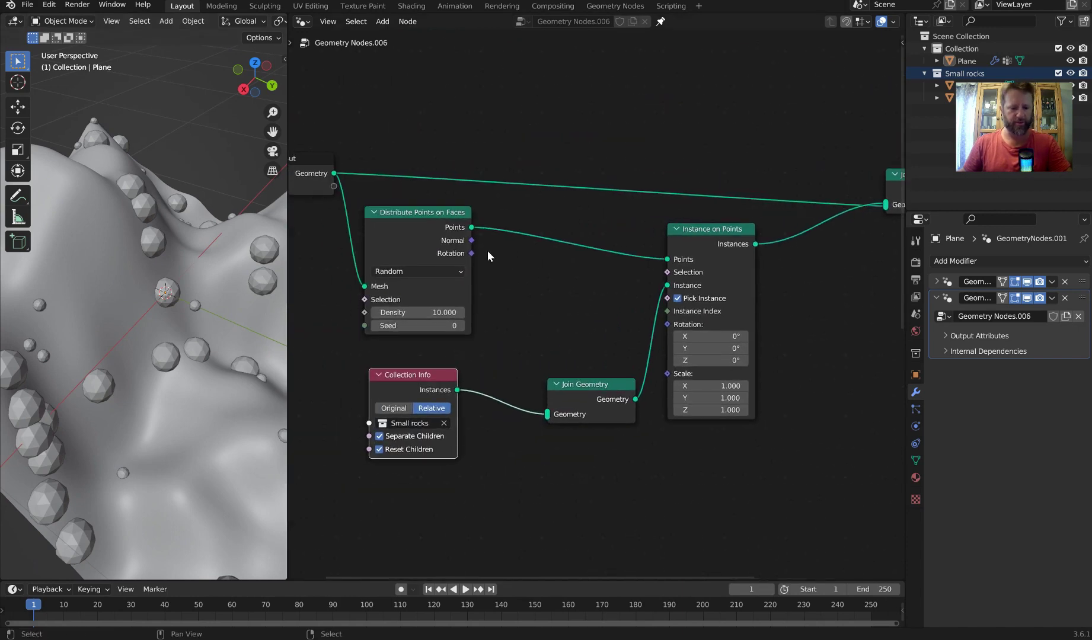
pyautogui.keyDown('ctrl'); pyautogui.keyDown('shift'); pyautogui.click(438, 213); pyautogui.keyUp('shift'); pyautogui.keyUp('ctrl')
pyautogui.moveTo(201, 299)
pyautogui.mouseDown(button='middle')
pyautogui.moveTo(212, 282)
pyautogui.moveTo(196, 302)
pyautogui.mouseUp(button='middle')
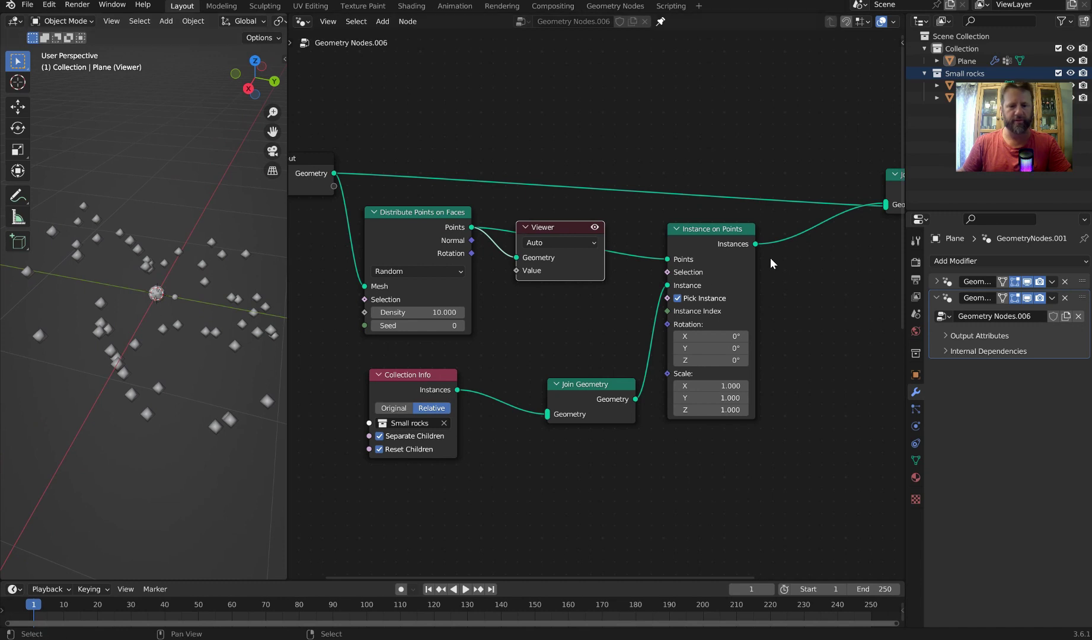
pyautogui.keyDown('ctrl'); pyautogui.keyDown('shift'); pyautogui.click(724, 234); pyautogui.keyUp('shift'); pyautogui.keyUp('ctrl')
pyautogui.moveTo(228, 239); pyautogui.dragTo(186, 311, button='middle')
pyautogui.scroll(4, 187, 309)
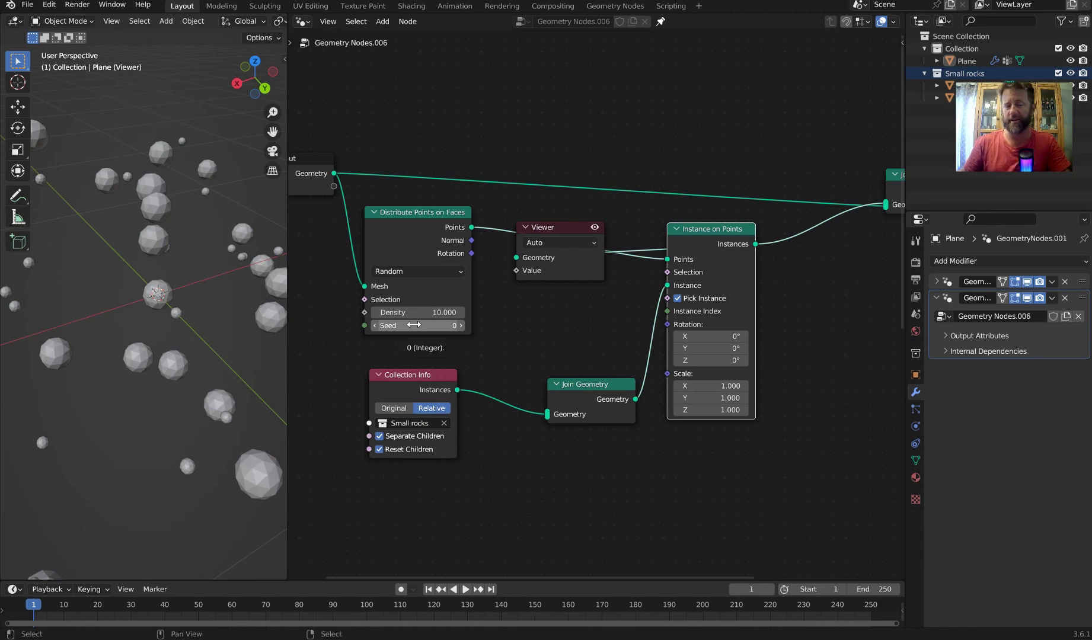
# - Raise the Distribute Points on Faces density to 58.4 and inspect the denser rock scatter
pyautogui.moveTo(353, 317); pyautogui.dragTo(408, 316, button='middle')
pyautogui.moveTo(468, 308); pyautogui.dragTo(582, 309)
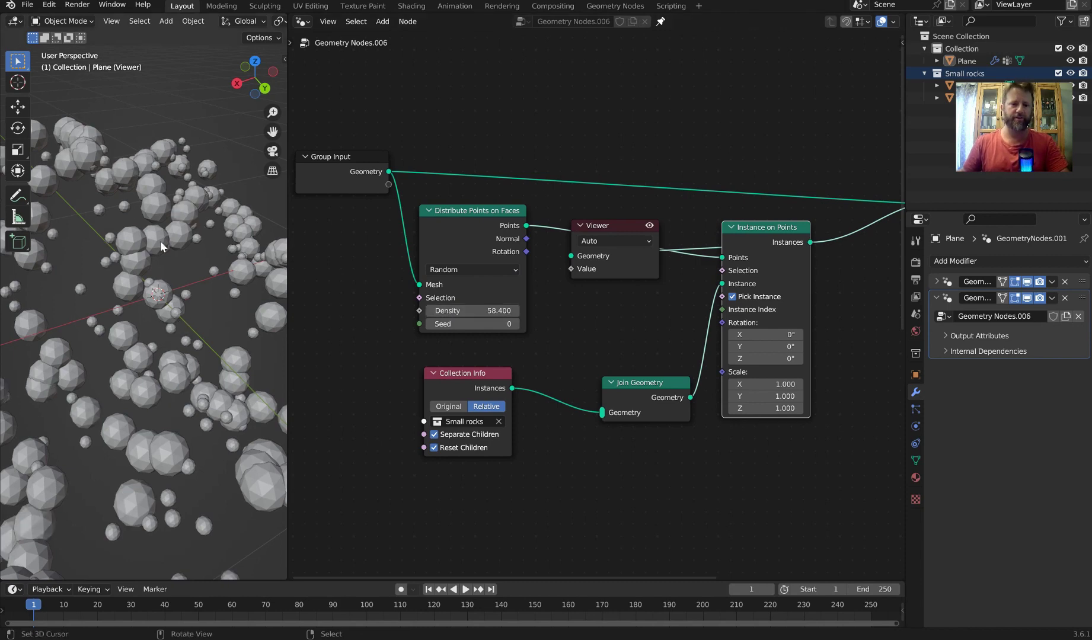
pyautogui.scroll(-3, 149, 259)
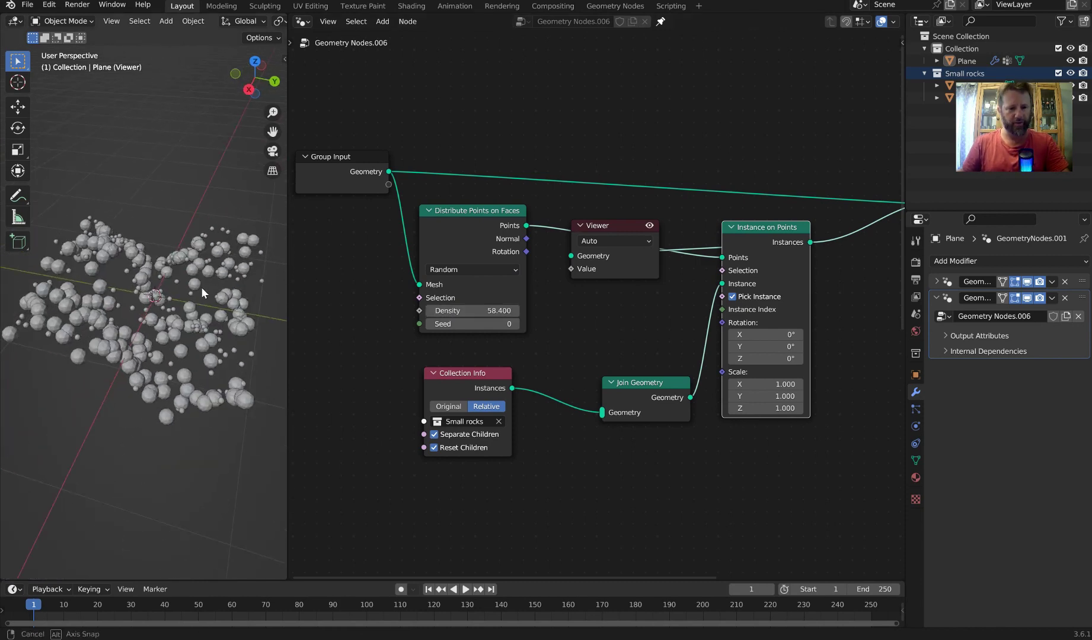
pyautogui.moveTo(202, 287); pyautogui.dragTo(115, 228, button='middle')
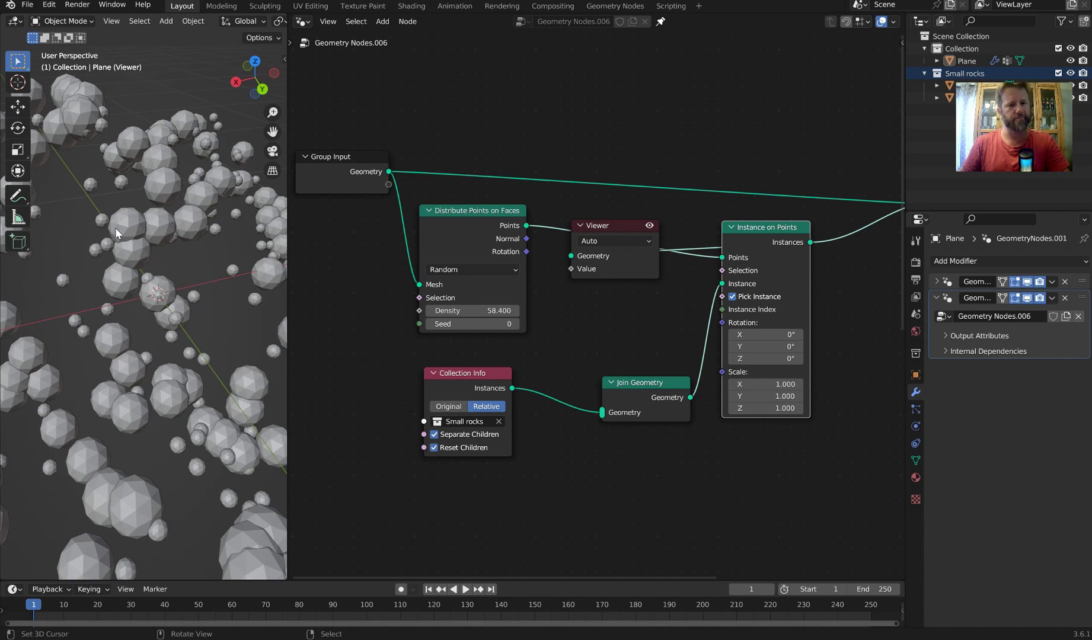
# - Move the Viewer node above Instance on Points and delete it
pyautogui.moveTo(602, 234); pyautogui.dragTo(806, 110)
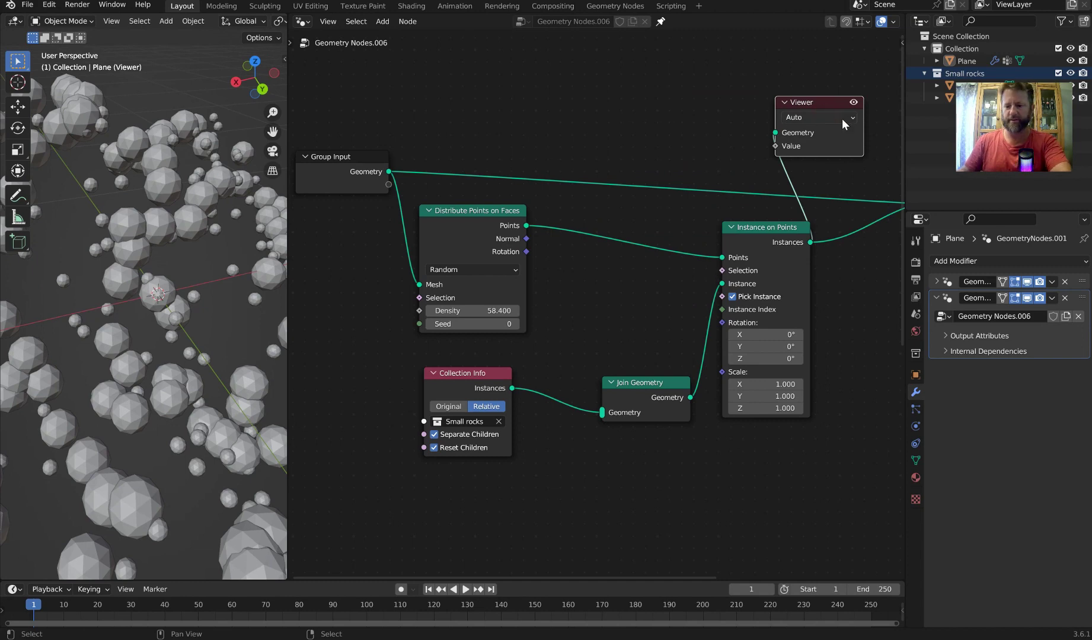
pyautogui.press('x')
# - Set the Distribute Points on Faces density to 10 and nudge the Small rocks Collection Info node slightly sideways
pyautogui.click(498, 311)
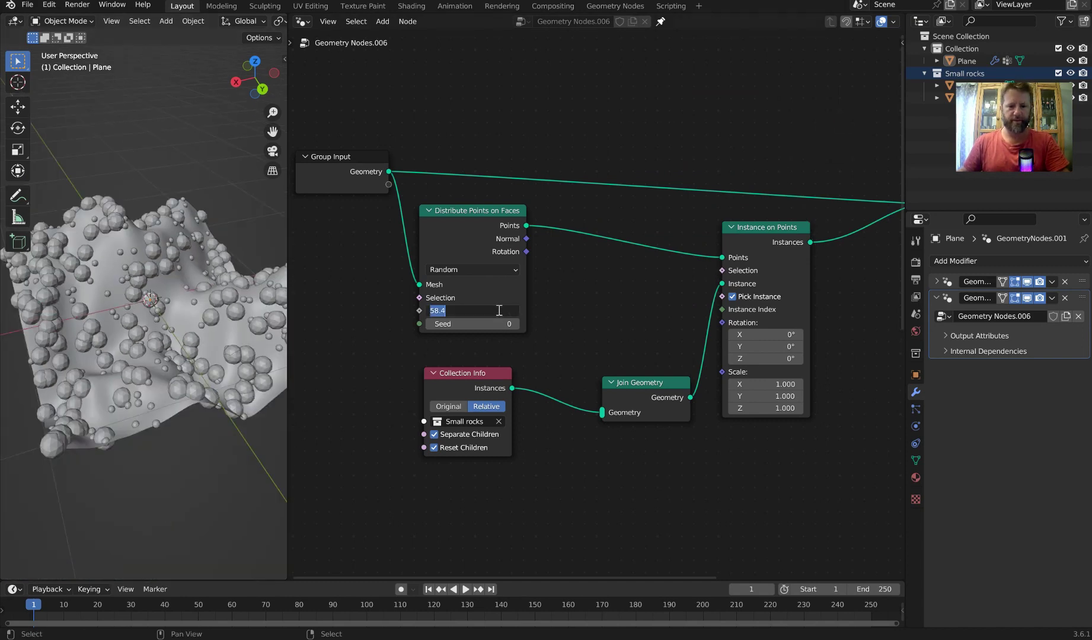
pyautogui.write('10')
pyautogui.press('Return')
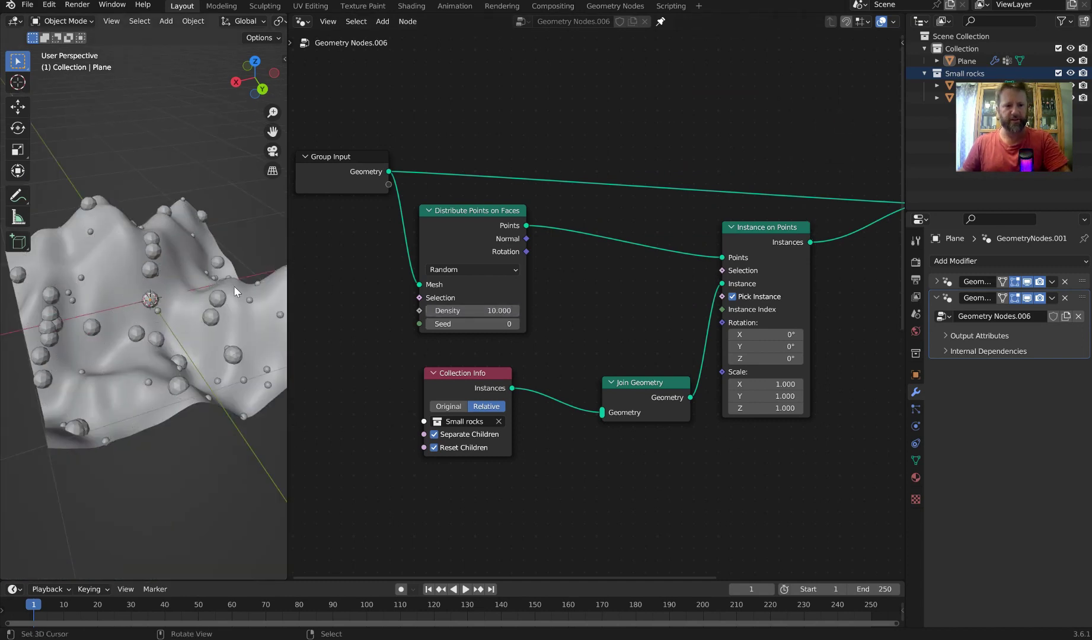
pyautogui.moveTo(460, 377); pyautogui.dragTo(468, 377)
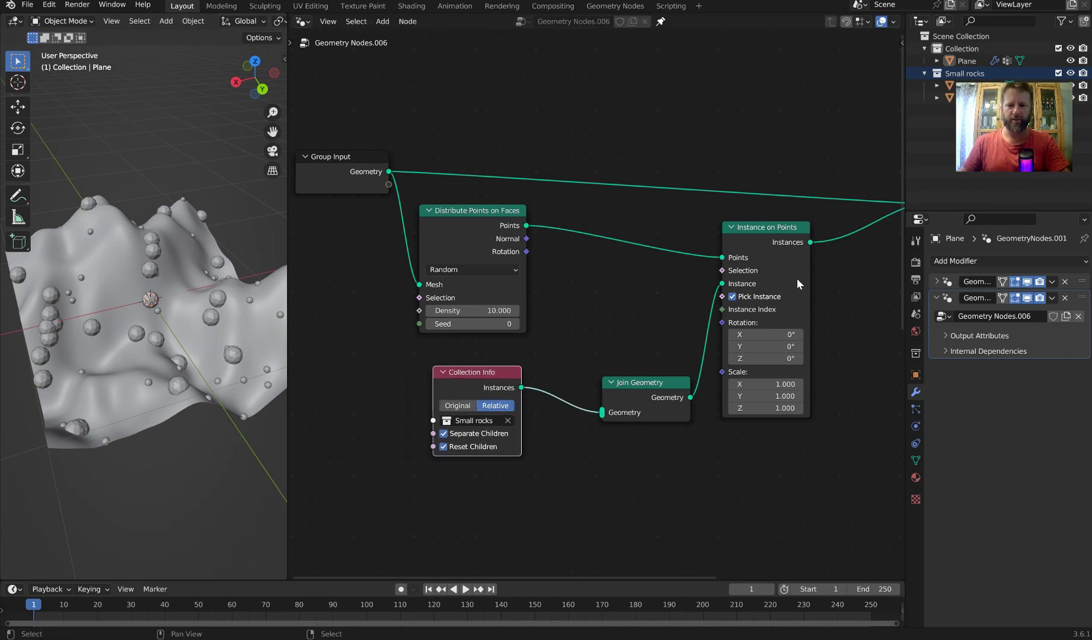
# - Select the unconnected Distribute Points on Faces and Instance on Points nodes and move them vertically to just below the Small rocks chain
pyautogui.scroll(-4, 731, 370)
pyautogui.moveTo(676, 565); pyautogui.dragTo(475, 490)
pyautogui.press('g')
pyautogui.press('y')
pyautogui.click(484, 356)
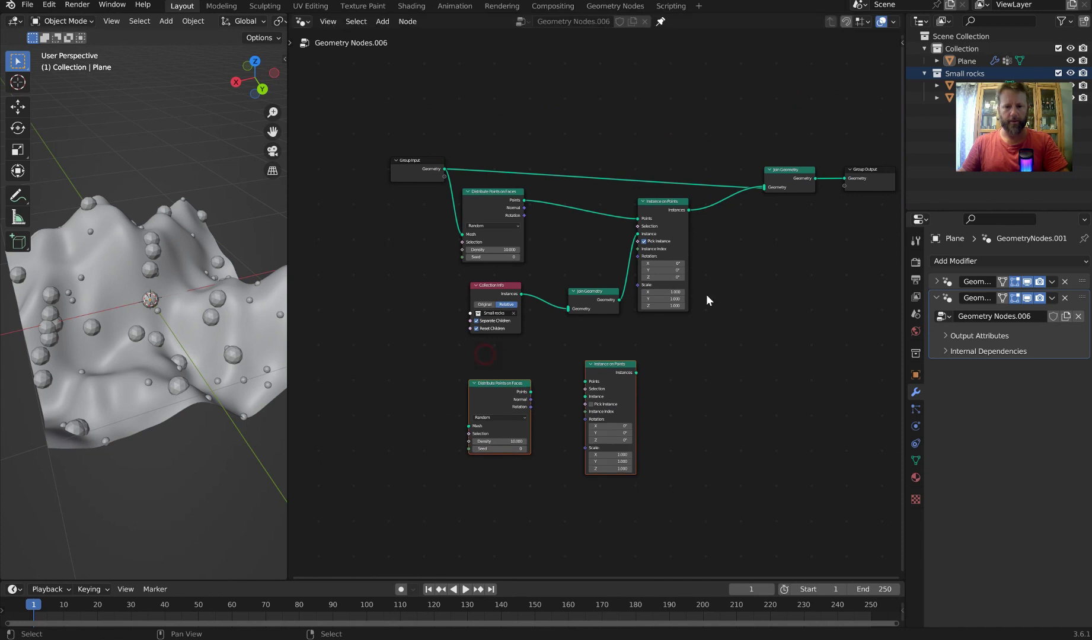
# - Branch the Group Input geometry through a reroute and connect it to the Mesh input of the second Distribute Points on Faces node
pyautogui.scroll(2, 707, 300)
pyautogui.moveTo(393, 100); pyautogui.dragTo(458, 99)
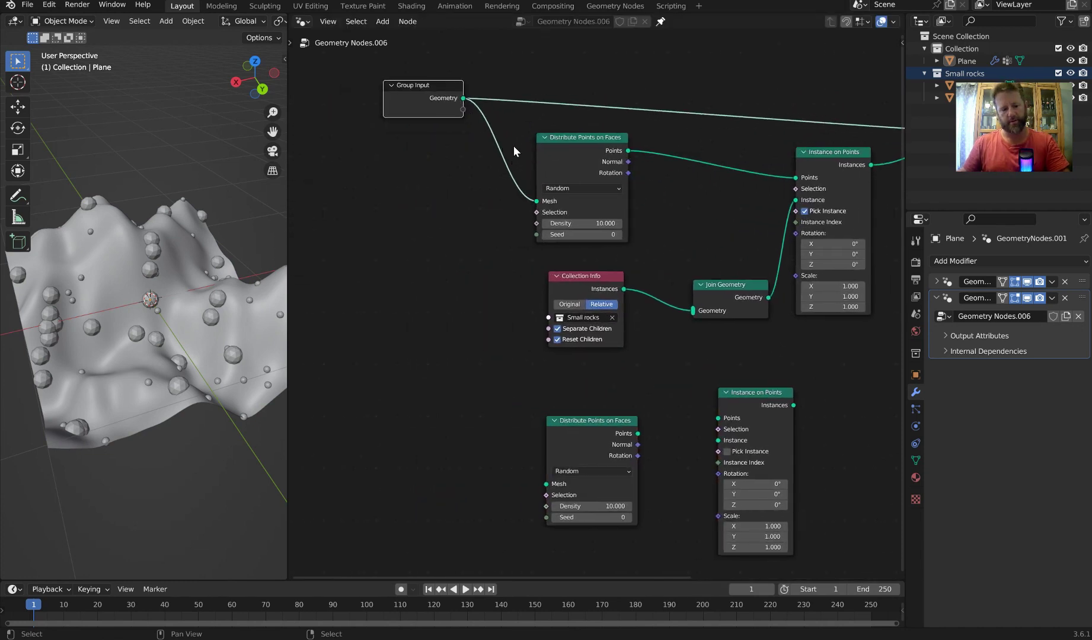
pyautogui.keyDown('shift'); pyautogui.moveTo(519, 138); pyautogui.dragTo(420, 197, button='right'); pyautogui.keyUp('shift')
pyautogui.moveTo(495, 143); pyautogui.dragTo(556, 483)
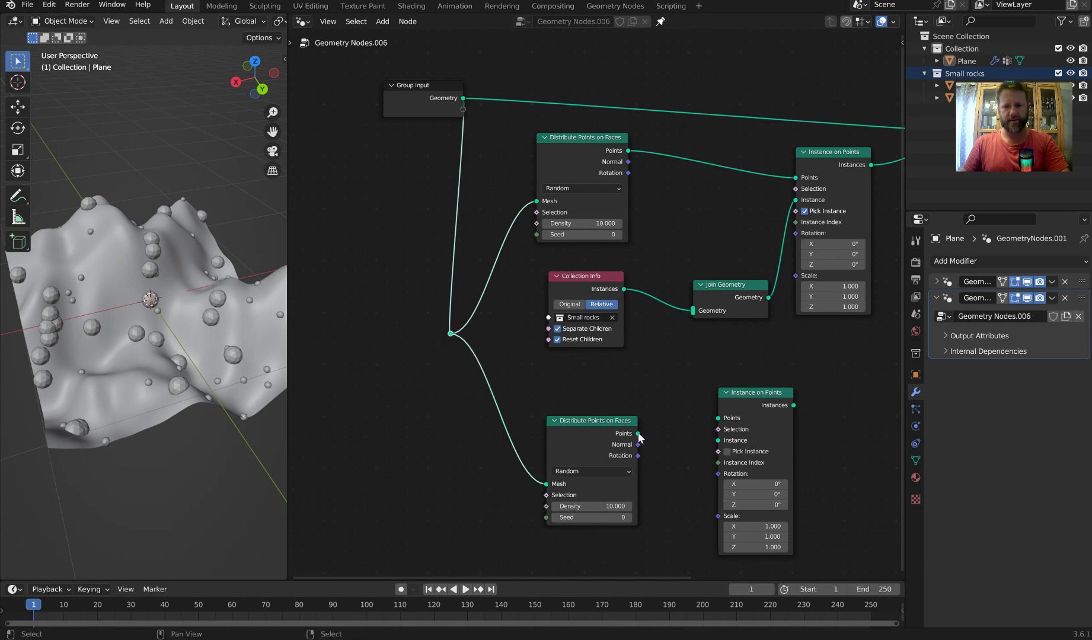
# - Connect the second Distribute Points on Faces to the second Instance on Points, and link its instances to the final Join Geometry
pyautogui.moveTo(638, 433); pyautogui.dragTo(718, 418)
pyautogui.moveTo(805, 379); pyautogui.dragTo(513, 384, button='middle')
pyautogui.keyDown('alt'); pyautogui.moveTo(476, 433); pyautogui.dragTo(723, 115, button='right'); pyautogui.keyUp('alt')
pyautogui.press('g')
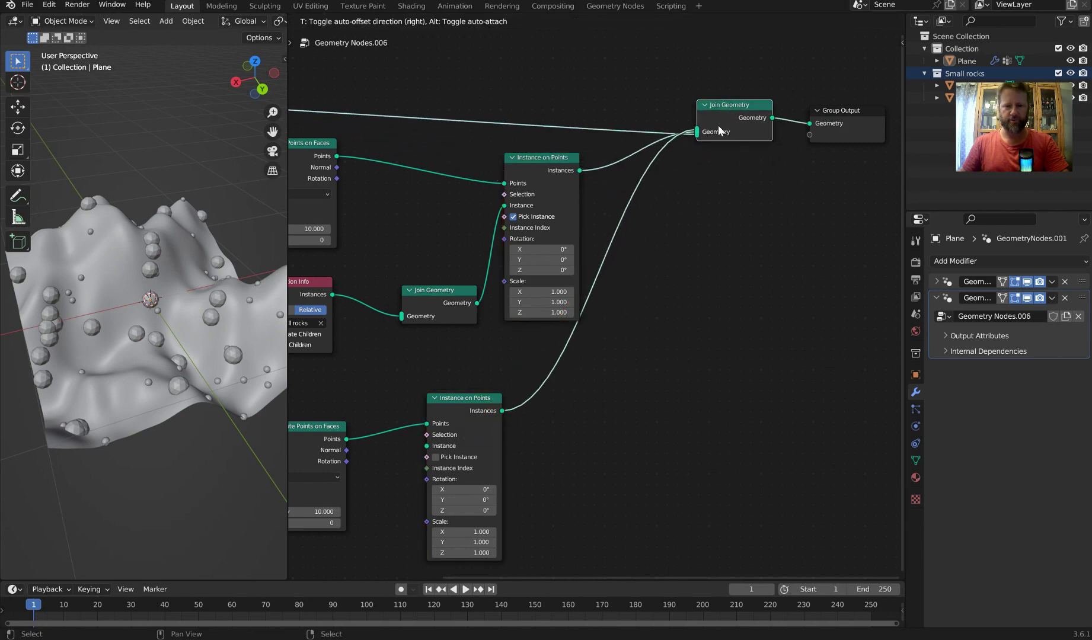
pyautogui.click(723, 92)
# - Insert a reroute in the second Instances link, level with its node, and align the second Distribute Points on Faces under the first
pyautogui.keyDown('shift'); pyautogui.moveTo(590, 252); pyautogui.dragTo(628, 287, button='right'); pyautogui.keyUp('shift')
pyautogui.press('g')
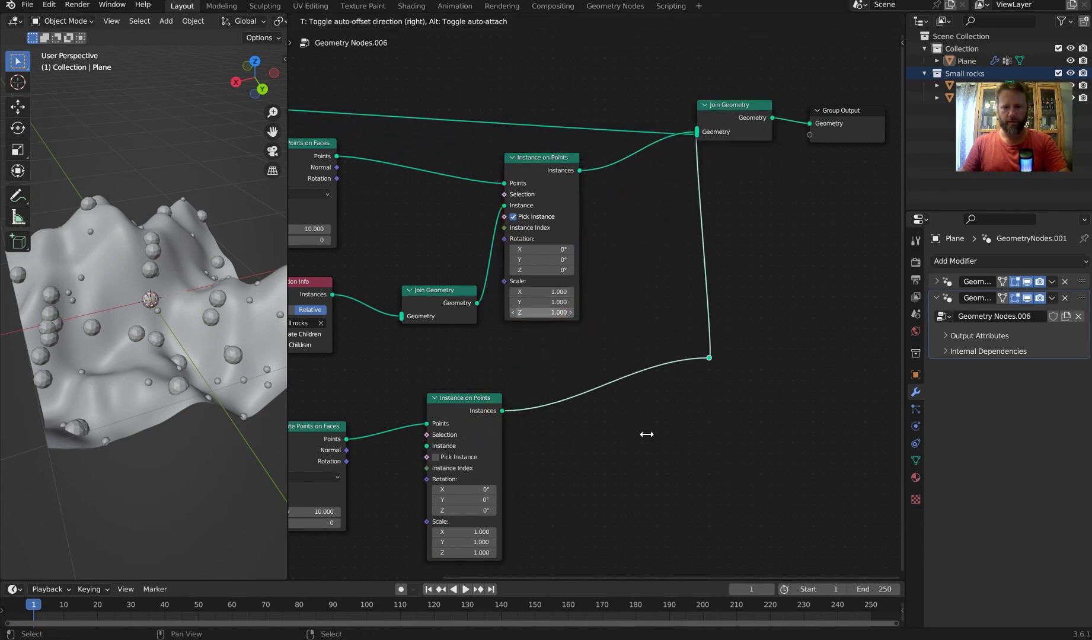
pyautogui.click(634, 456)
pyautogui.moveTo(634, 531); pyautogui.dragTo(746, 514, button='middle')
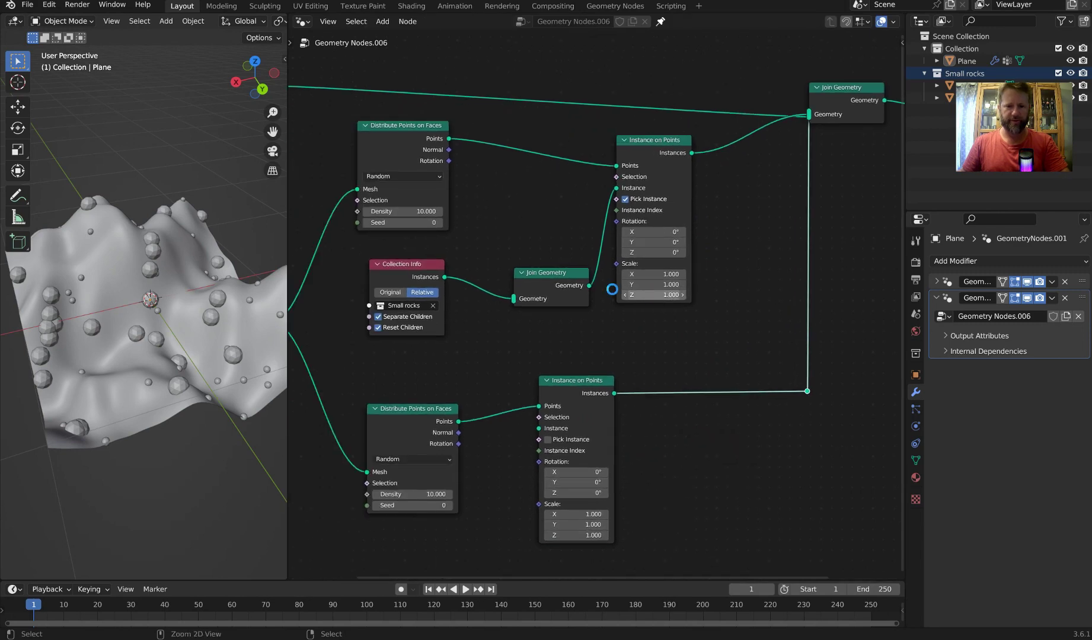
pyautogui.scroll(-1, 445, 327)
pyautogui.moveTo(444, 326); pyautogui.dragTo(503, 264, button='middle')
pyautogui.moveTo(186, 329); pyautogui.dragTo(249, 331, button='middle')
pyautogui.moveTo(480, 329); pyautogui.dragTo(481, 333, button='middle')
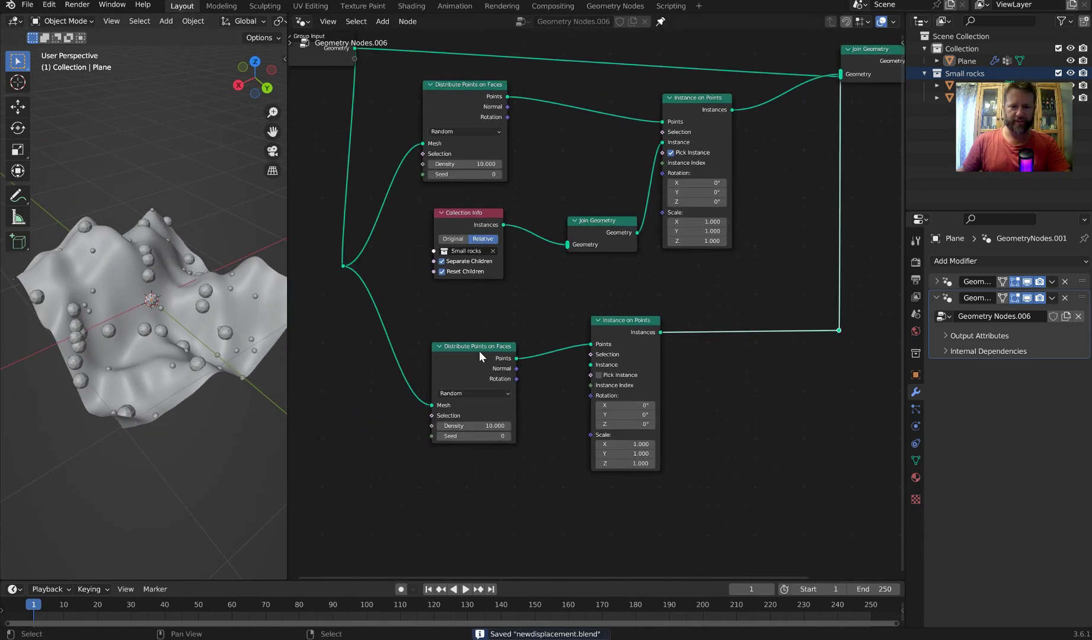
pyautogui.moveTo(471, 352); pyautogui.dragTo(460, 358)
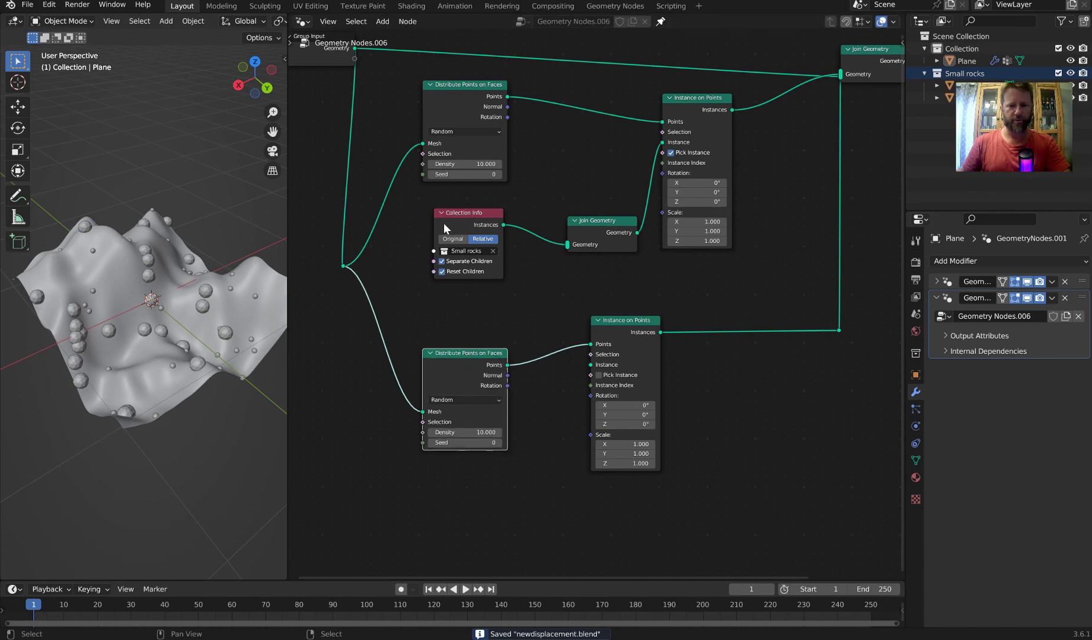
# - Add an ico sphere to the scene, scale it down to a large rock size and apply its object transform
pyautogui.hotkey('shift', 'a')
pyautogui.moveTo(191, 261)
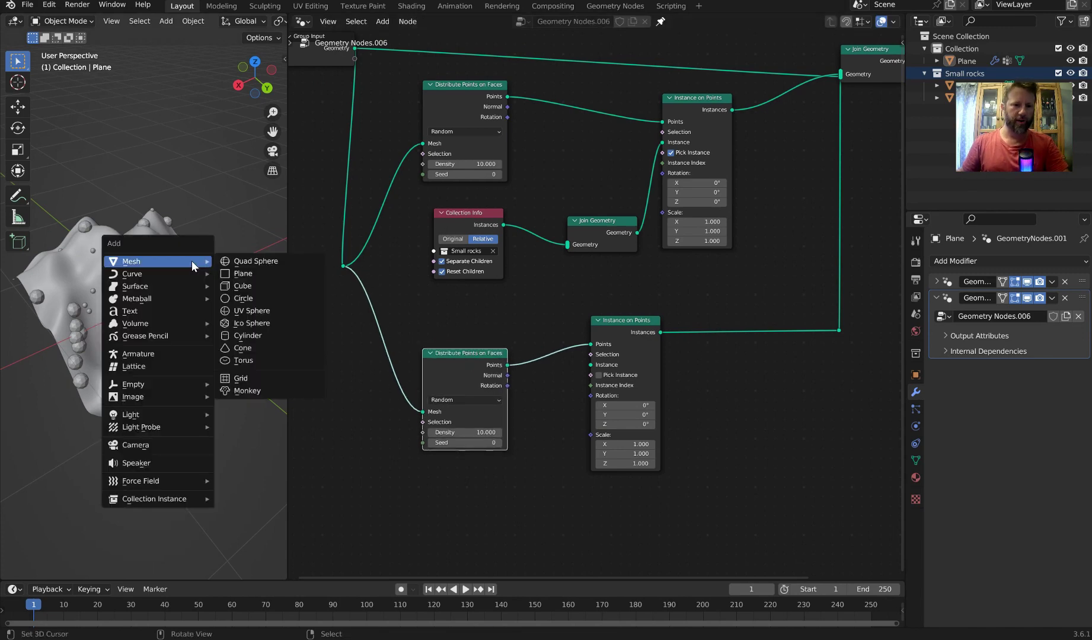
pyautogui.click(258, 322)
pyautogui.press('s')
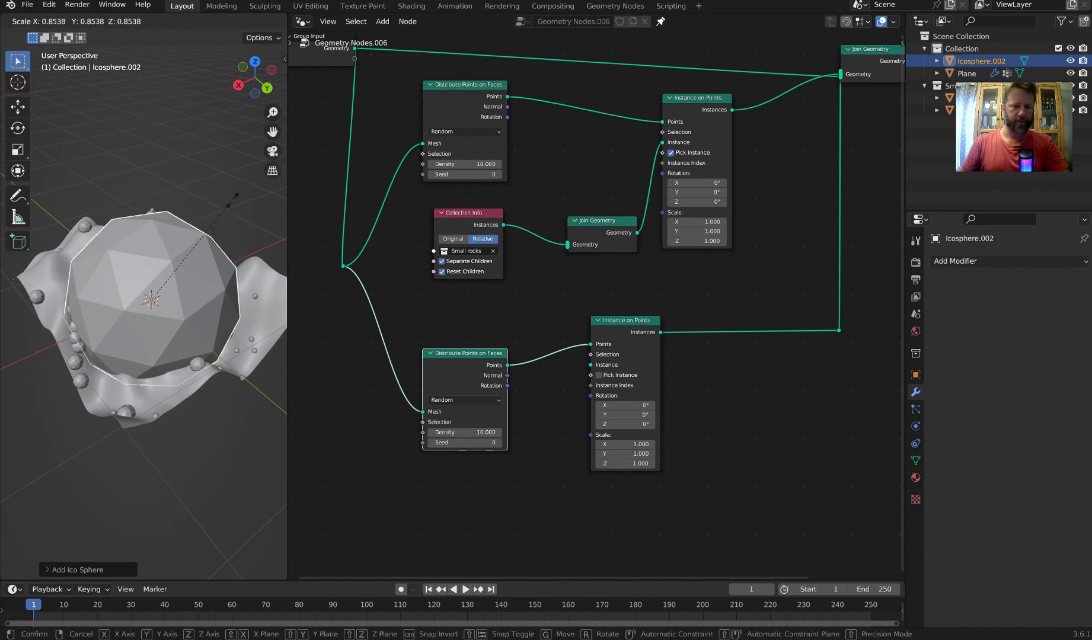
pyautogui.click(172, 283)
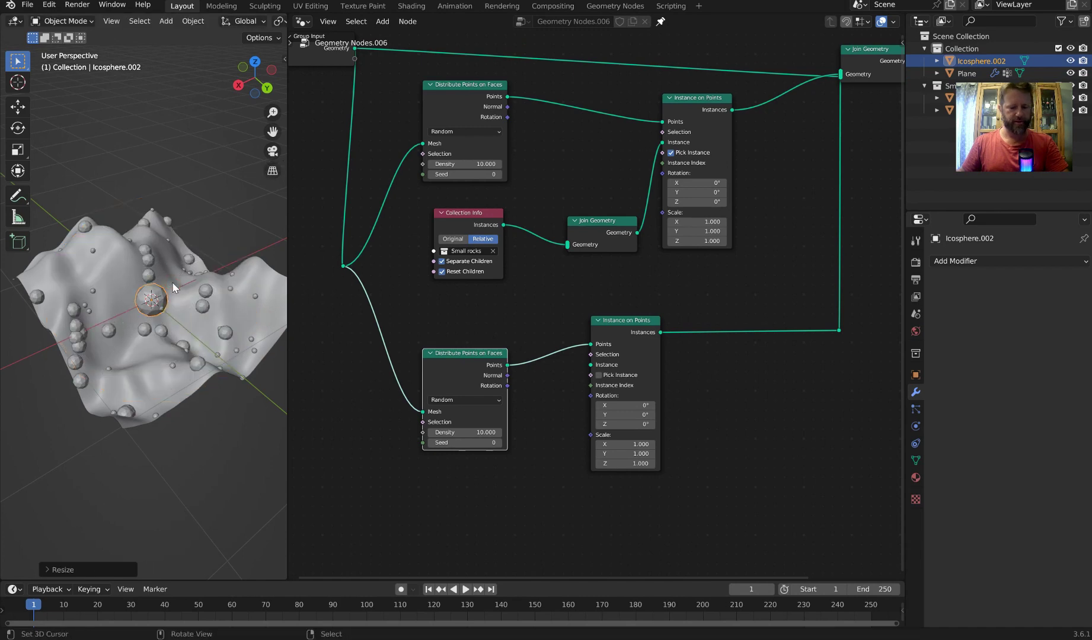
pyautogui.hotkey('ctrl', 'a')
pyautogui.click(162, 286)
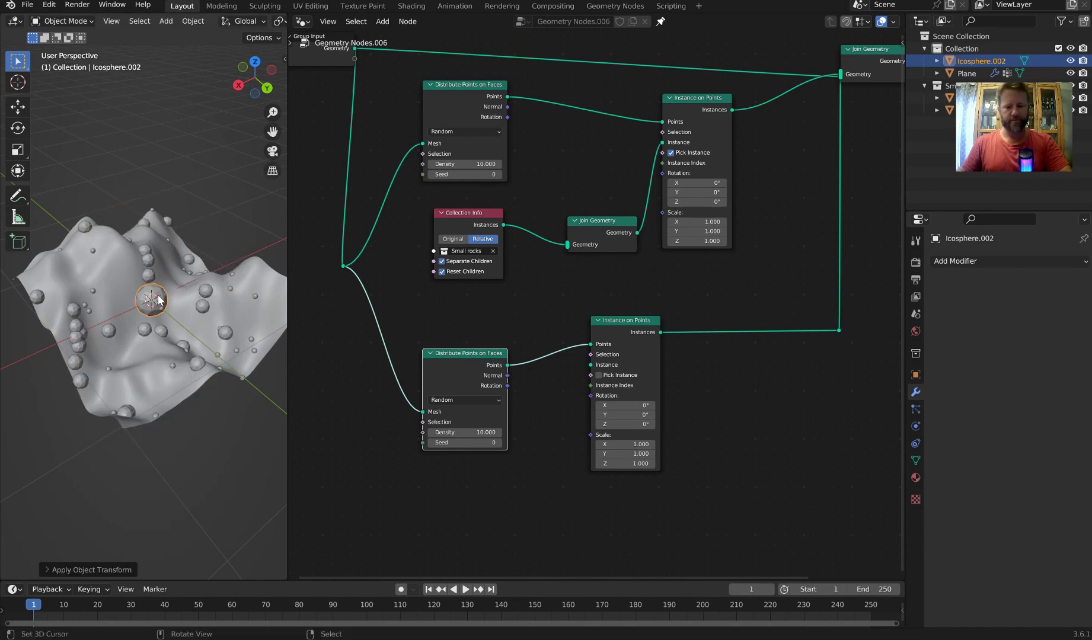
# - Move the new ico sphere into a new collection named Large Rocks
pyautogui.press('m')
pyautogui.click(141, 253)
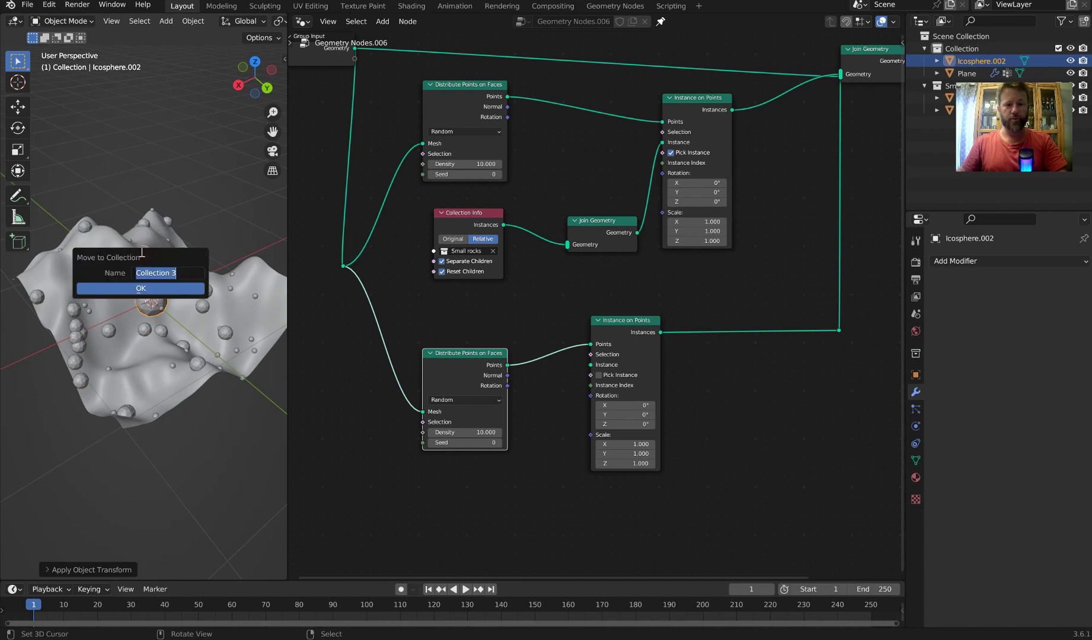
pyautogui.write('Large')
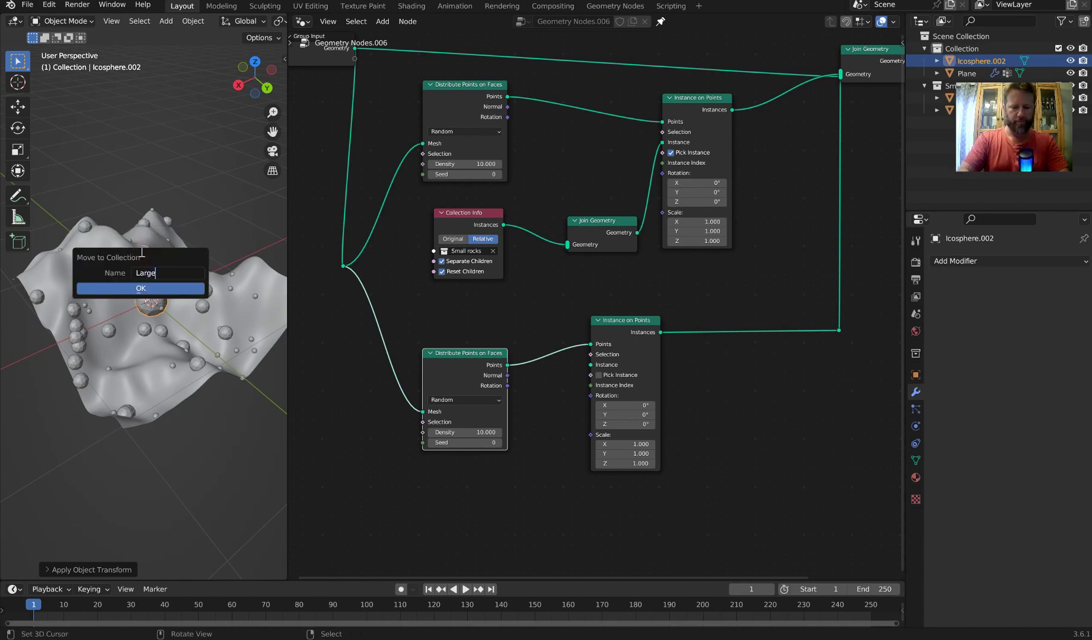
pyautogui.write(' Rocks')
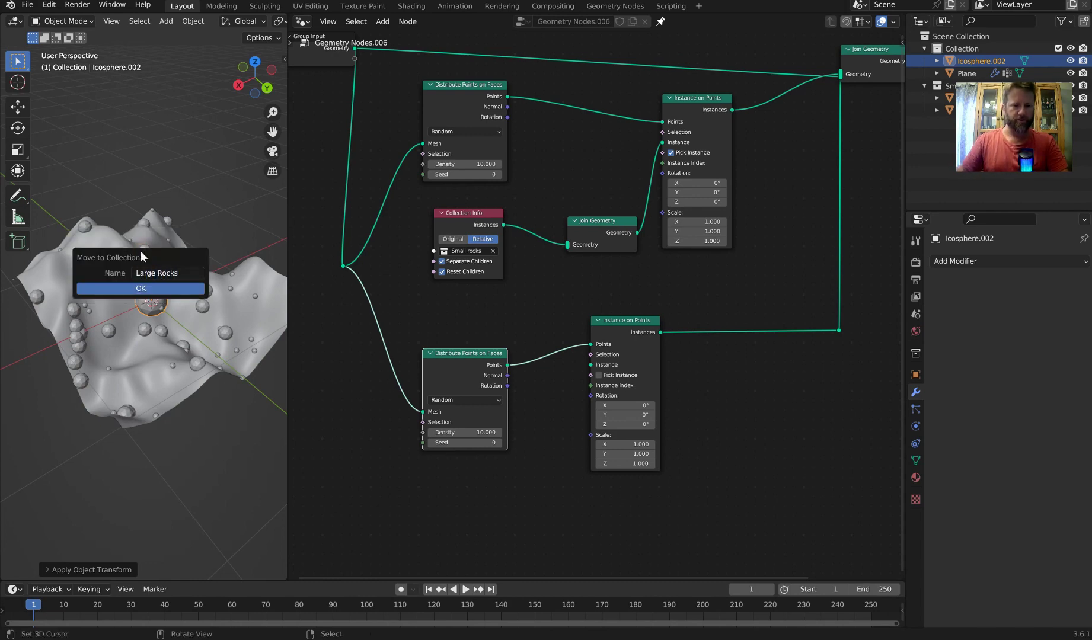
pyautogui.click(101, 288)
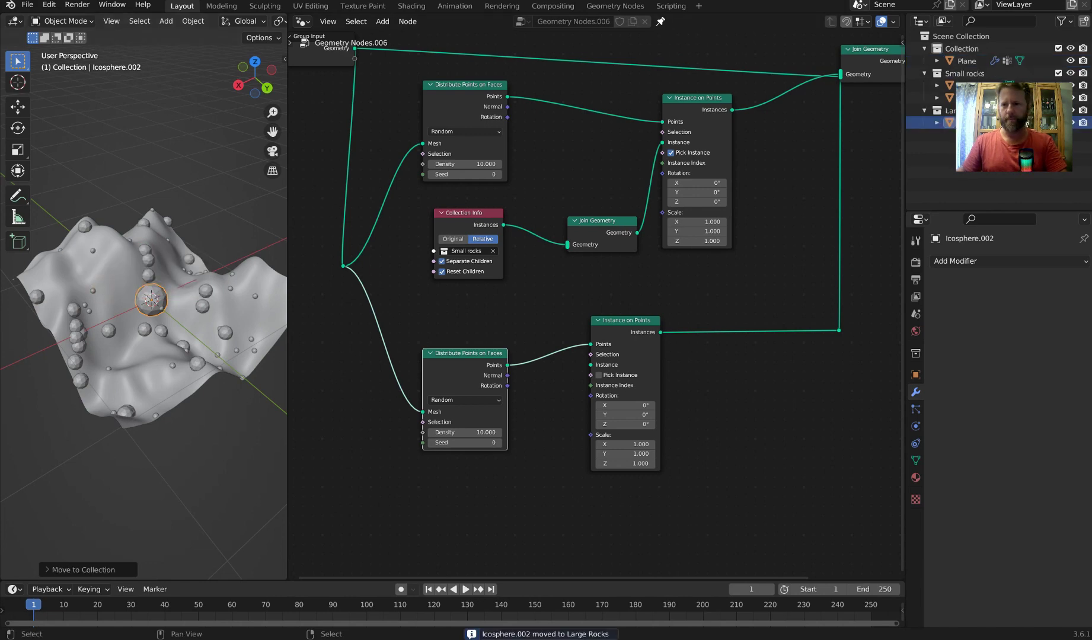
# - Add the Large Rocks collection as a Collection Info node, connect it to the second Instance on Points, and place it under the distribution node
pyautogui.moveTo(1042, 93); pyautogui.dragTo(1071, 150)
pyautogui.moveTo(978, 111); pyautogui.dragTo(590, 366)
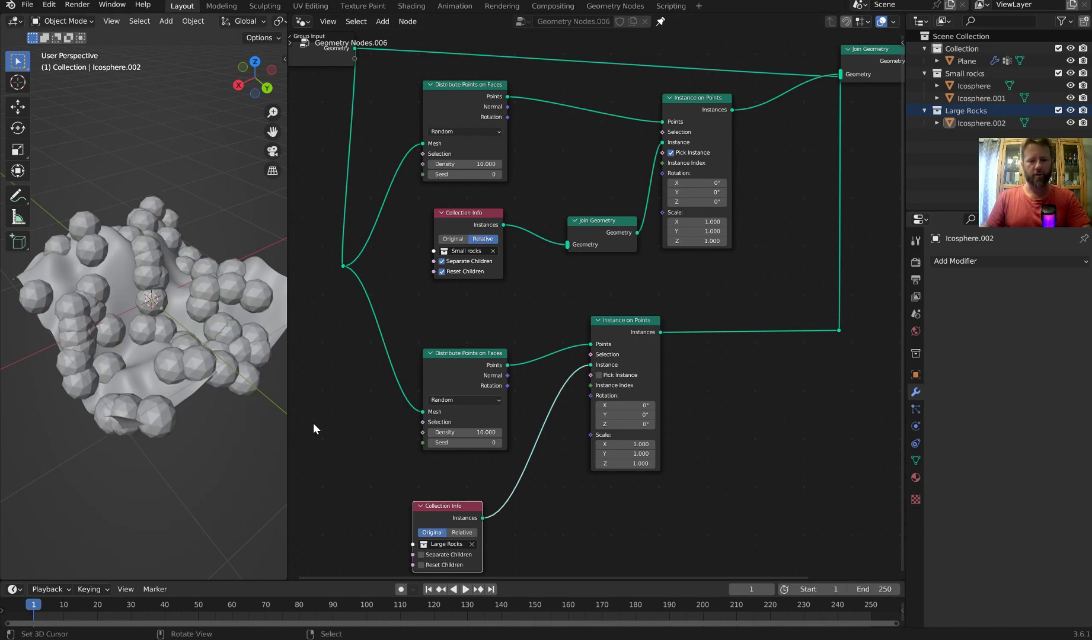
pyautogui.moveTo(432, 414); pyautogui.dragTo(444, 336, button='middle')
pyautogui.scroll(5, 468, 420)
pyautogui.moveTo(447, 452); pyautogui.dragTo(473, 405)
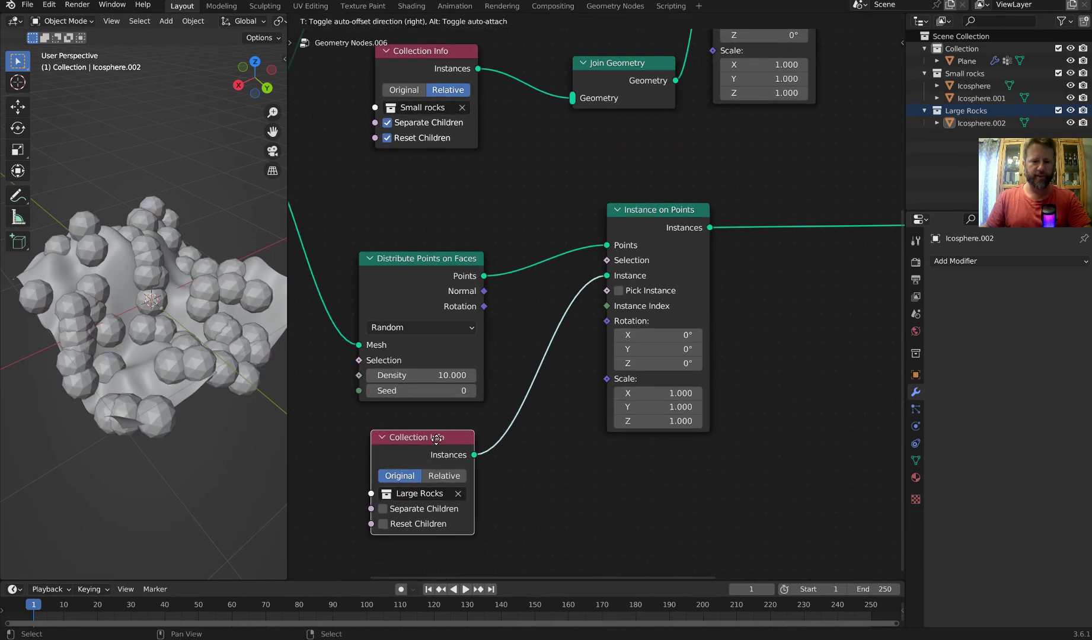
# - Set the Large Rocks Collection Info to Relative with Separate Children and Reset Children, and enable Pick Instance on its Instance on Points node
pyautogui.scroll(2, 548, 393)
pyautogui.click(377, 497)
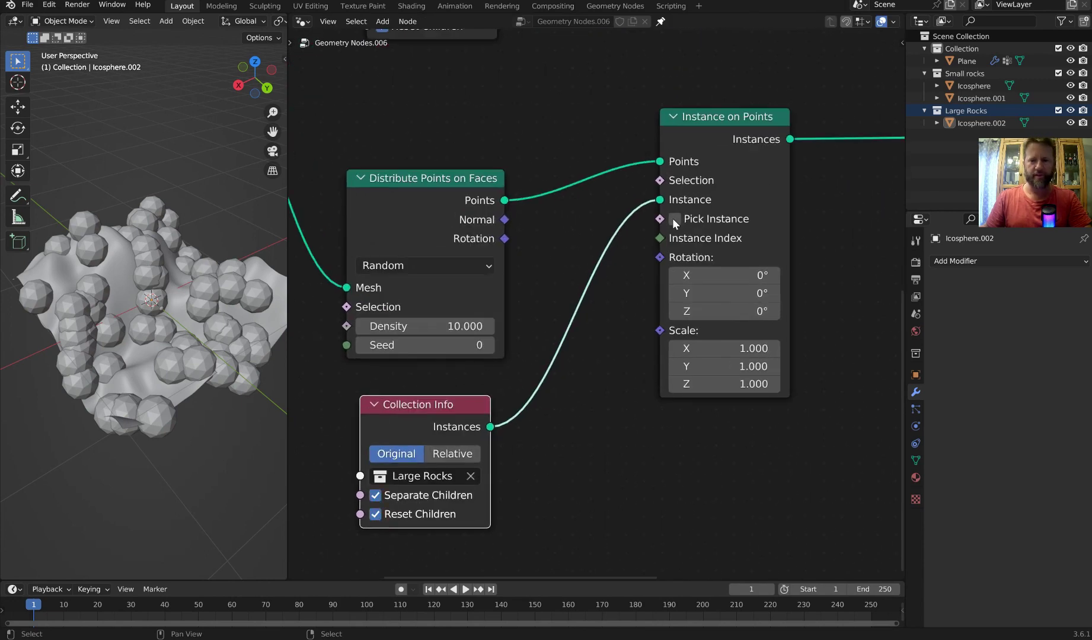
pyautogui.moveTo(492, 187); pyautogui.dragTo(503, 181)
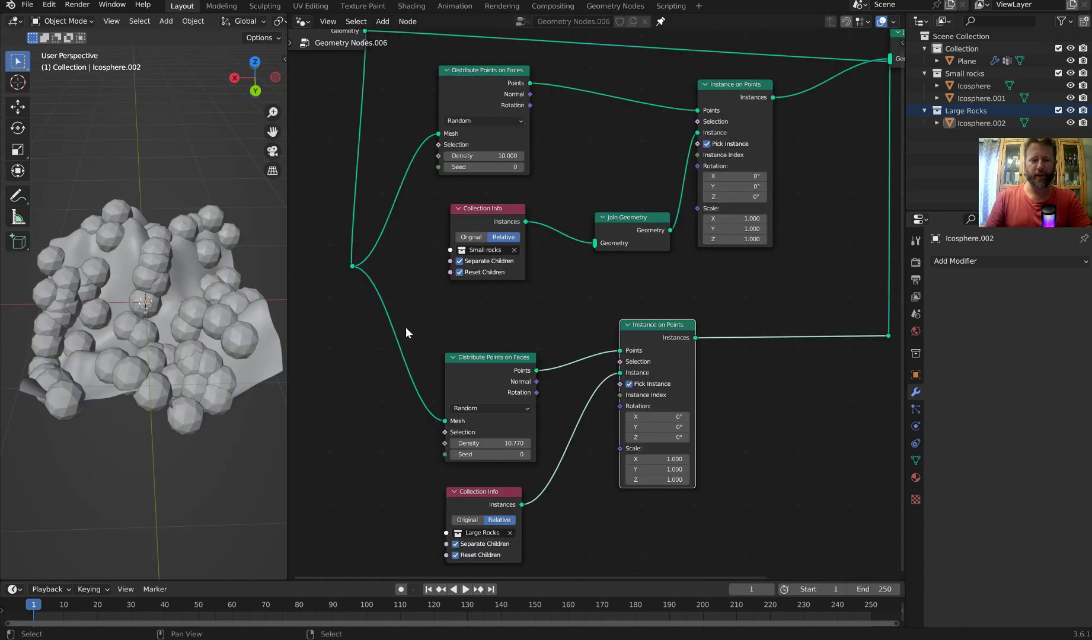
# - Inspect the large rock scatter up close and widen the 3D viewport
pyautogui.scroll(5, 172, 346)
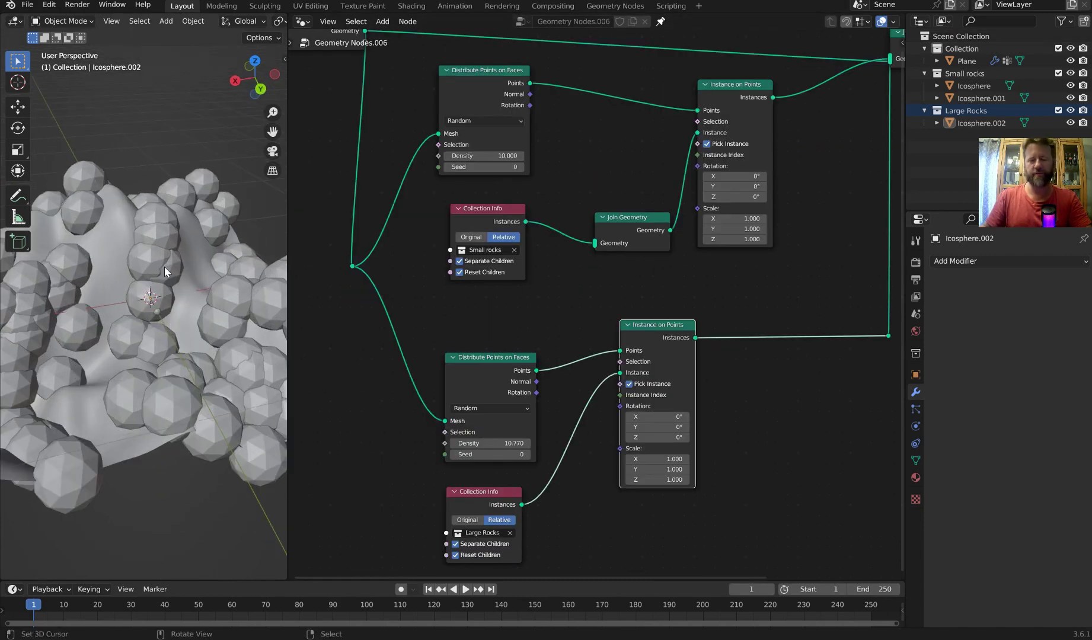
pyautogui.moveTo(162, 270); pyautogui.dragTo(225, 285, button='middle')
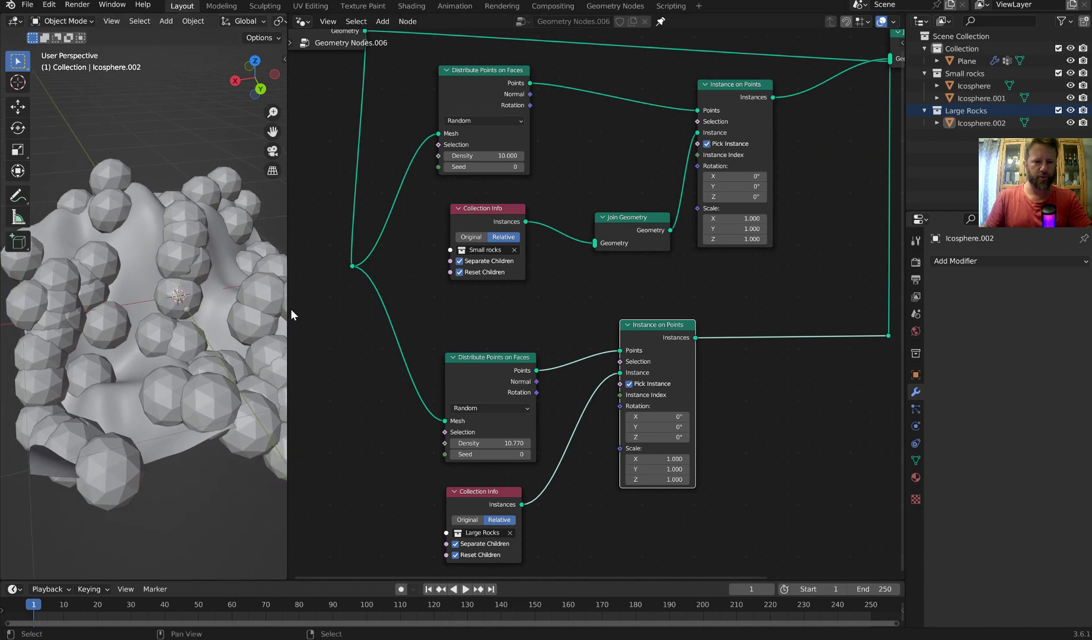
pyautogui.moveTo(290, 313); pyautogui.dragTo(329, 313)
# - Switch both Distribute Points on Faces nodes from Random to Poisson Disk distribution
pyautogui.scroll(3, 516, 150)
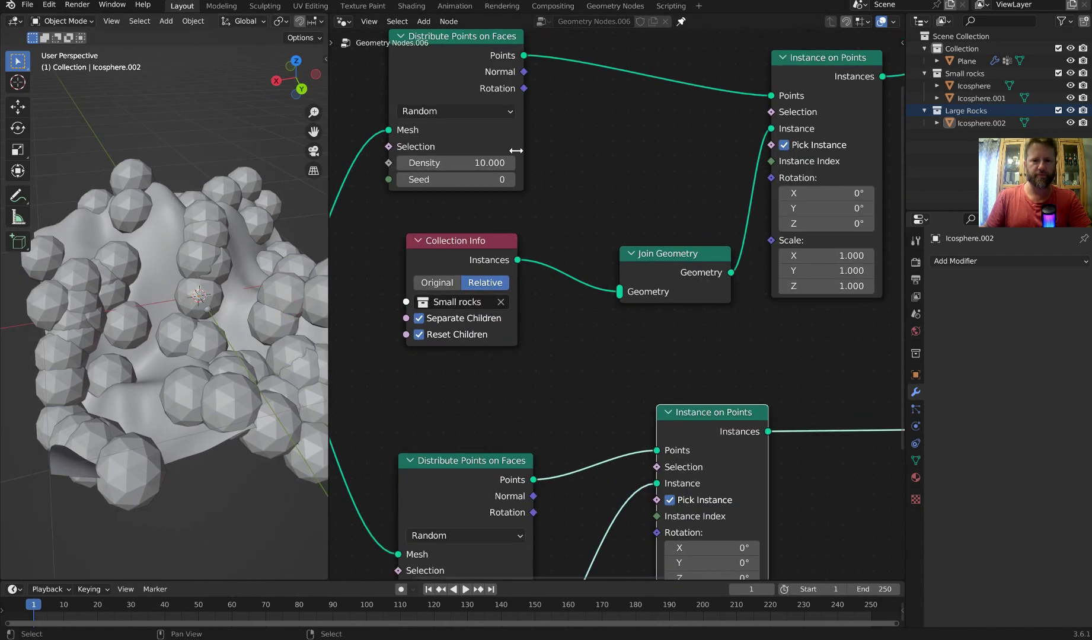
pyautogui.click(498, 111)
pyautogui.click(486, 145)
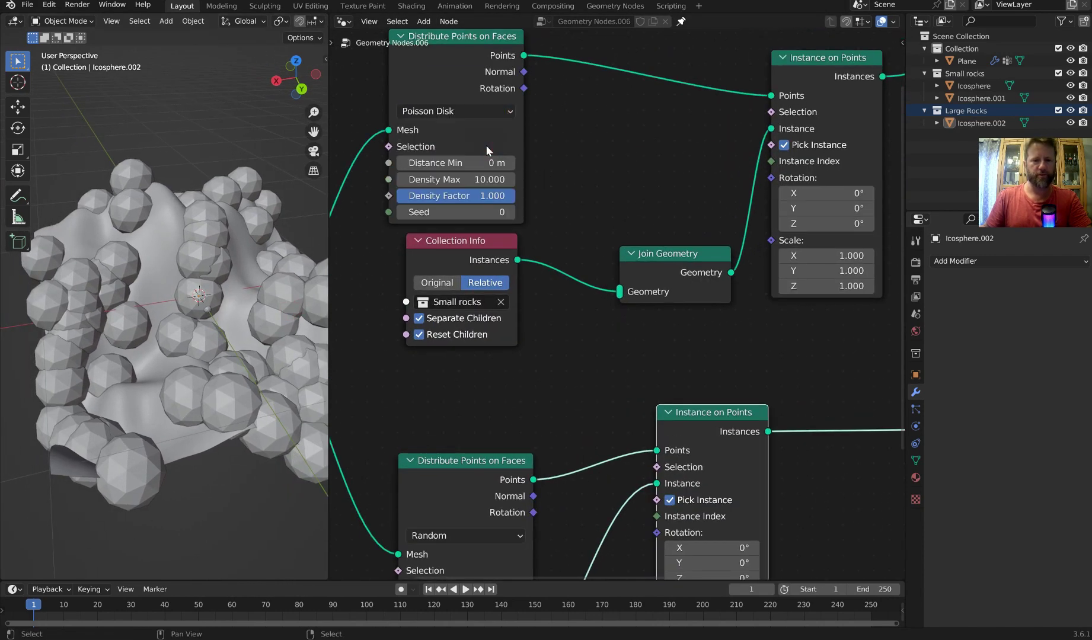
pyautogui.moveTo(505, 422); pyautogui.dragTo(638, 49, button='middle')
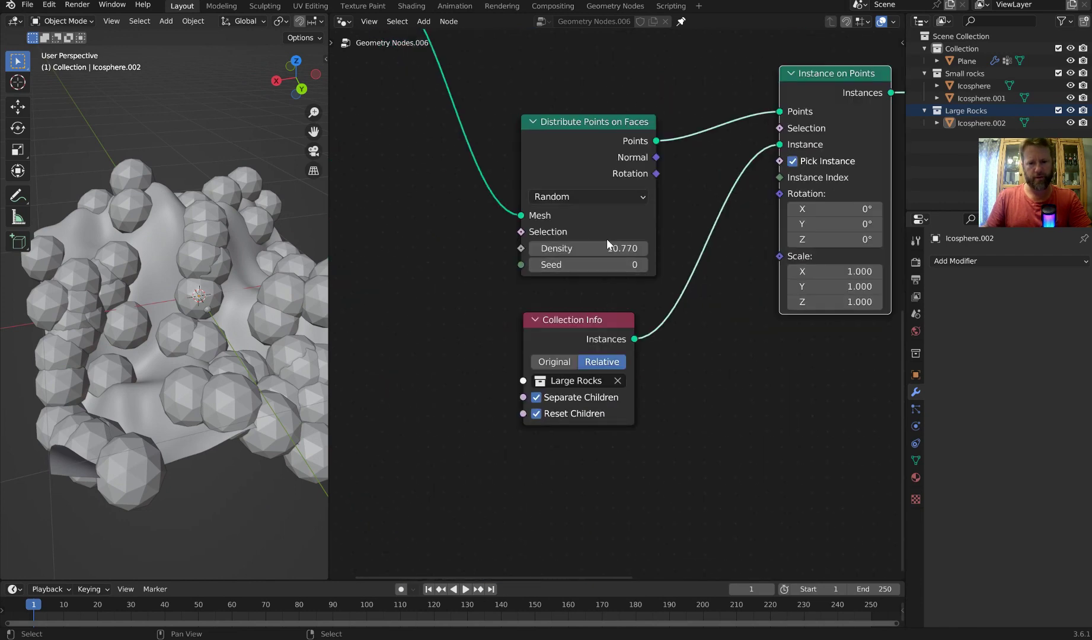
pyautogui.click(617, 198)
pyautogui.click(601, 233)
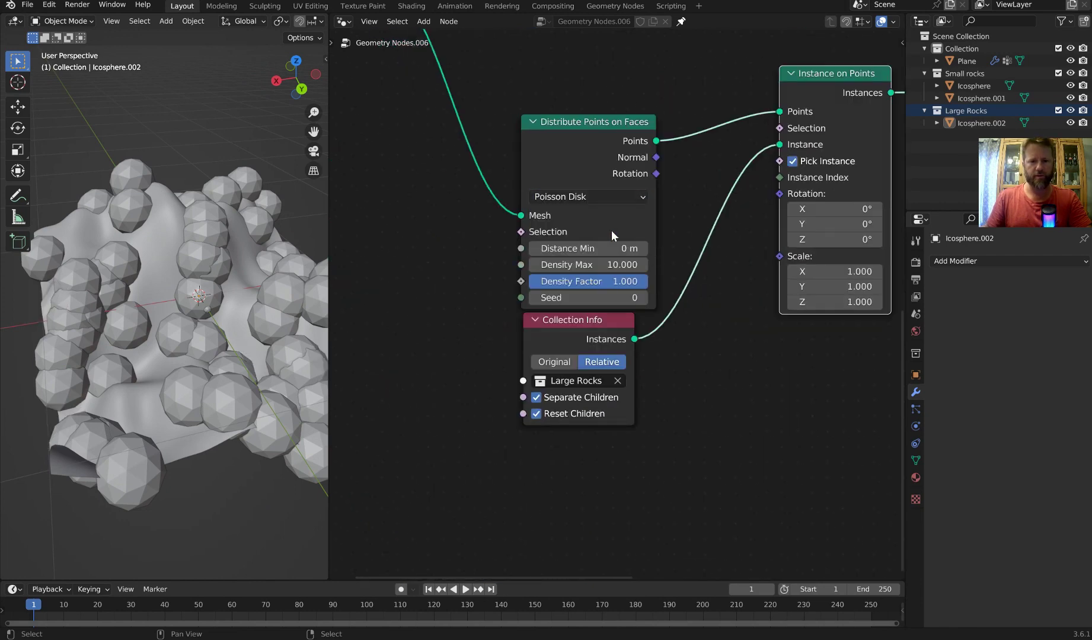
# - Set Distance Min to 0.01 m on the large rocks distribution and to 0.1 m on the small rocks distribution
pyautogui.moveTo(684, 241); pyautogui.dragTo(640, 280, button='middle')
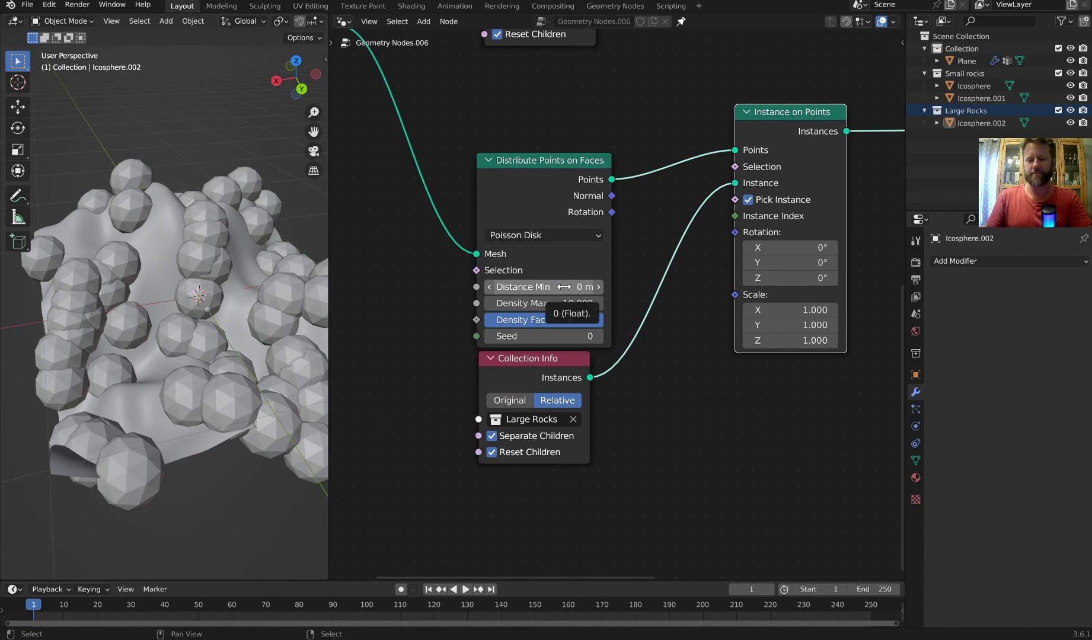
pyautogui.click(568, 287)
pyautogui.write('.0')
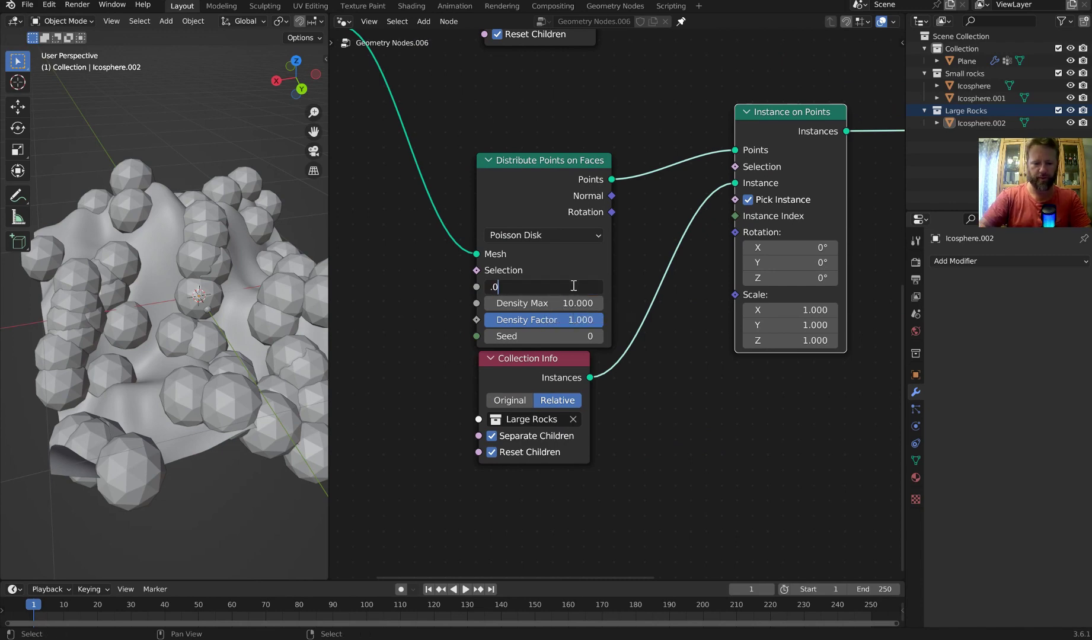
pyautogui.write('1')
pyautogui.press('Return')
pyautogui.scroll(-1, 589, 210)
pyautogui.moveTo(589, 210); pyautogui.dragTo(600, 527, button='middle')
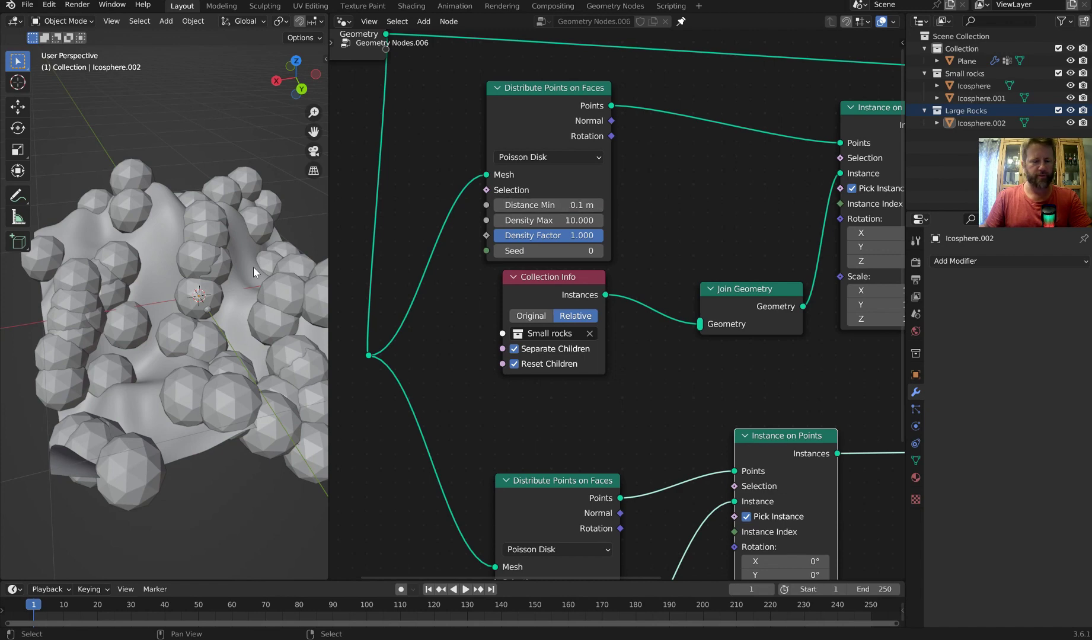
# - Move the Large Rocks Collection Info node clear of the node above it and lower the large rocks Density Max to 2.5
pyautogui.moveTo(701, 446); pyautogui.dragTo(651, 101, button='middle')
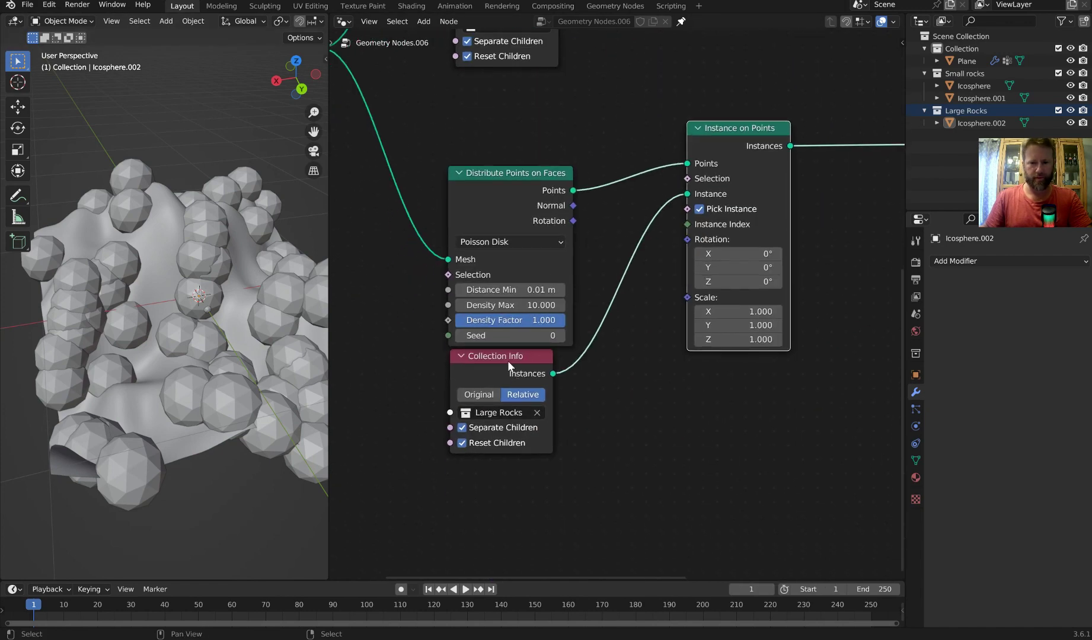
pyautogui.moveTo(509, 365); pyautogui.dragTo(524, 383)
pyautogui.moveTo(540, 306); pyautogui.dragTo(451, 305)
pyautogui.moveTo(247, 271); pyautogui.dragTo(232, 318, button='middle')
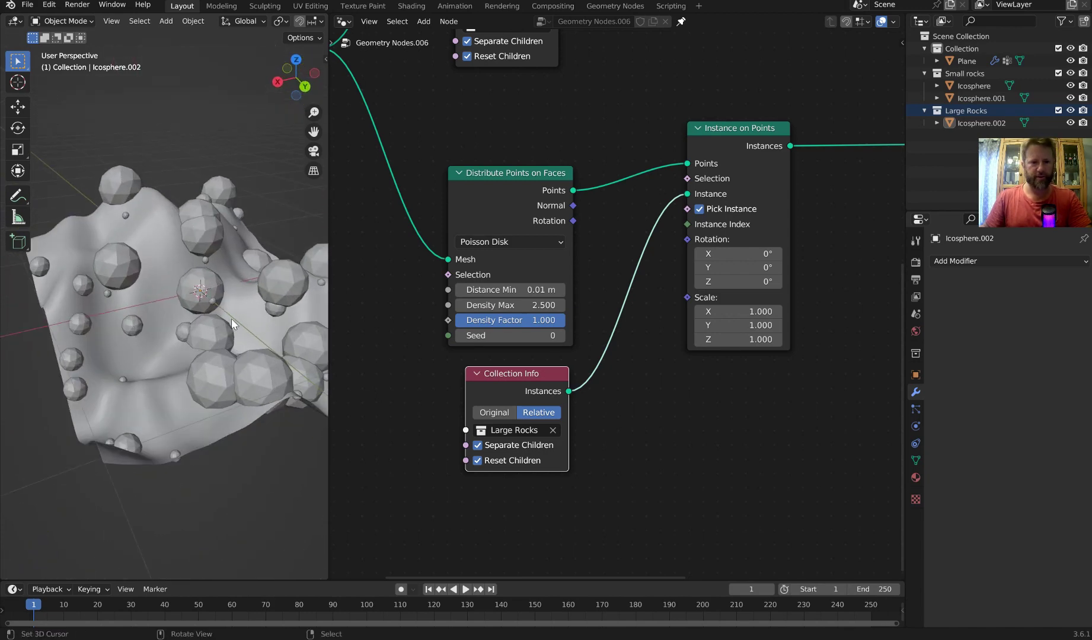
# - Hide the source icospheres of both rock collections in the viewport while keeping the terrain plane shown
pyautogui.click(195, 332)
pyautogui.click(205, 298)
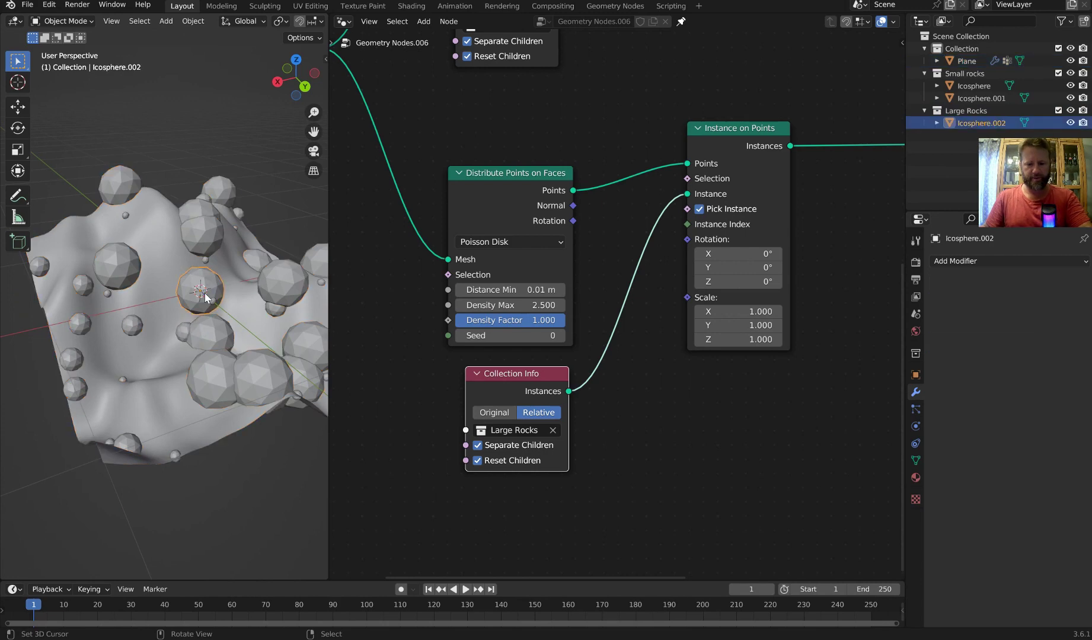
pyautogui.click(132, 360)
pyautogui.press('h')
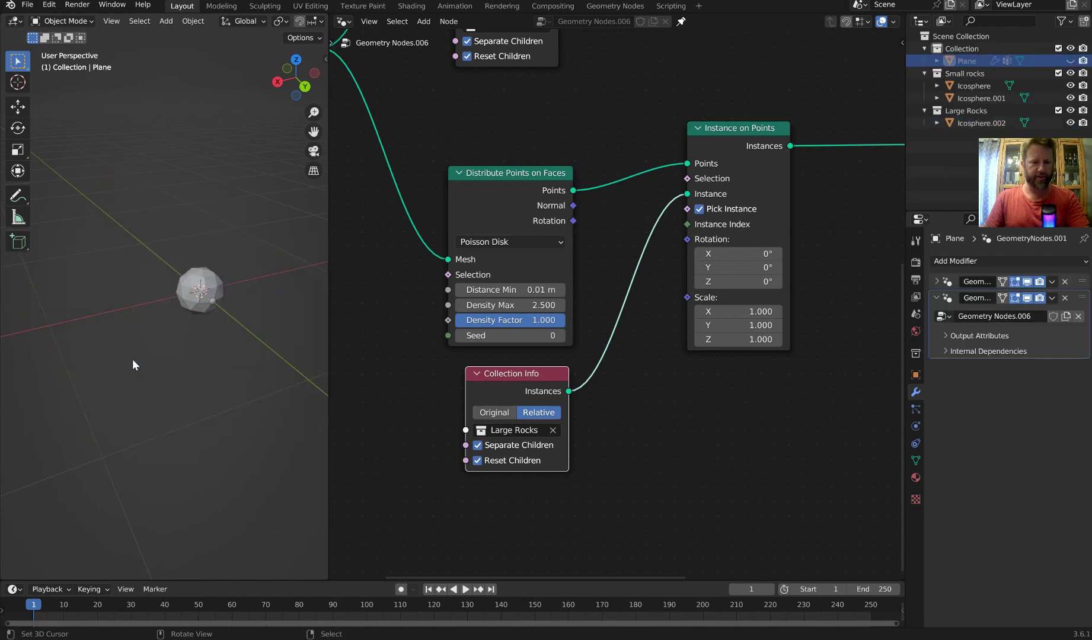
pyautogui.moveTo(254, 337); pyautogui.dragTo(272, 307, button='middle')
pyautogui.press('a')
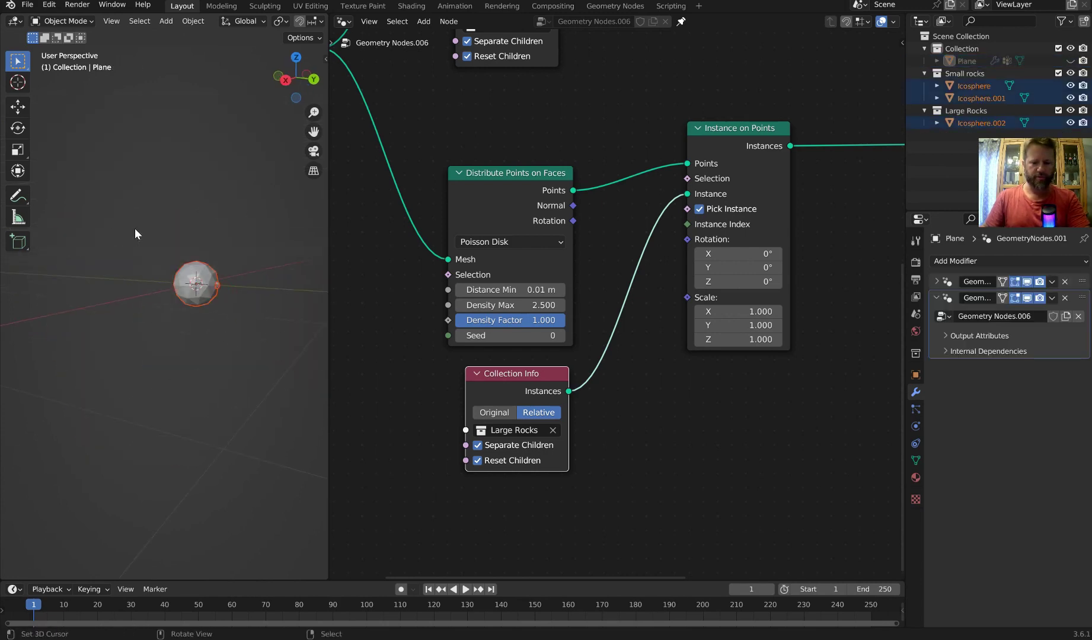
pyautogui.press('h')
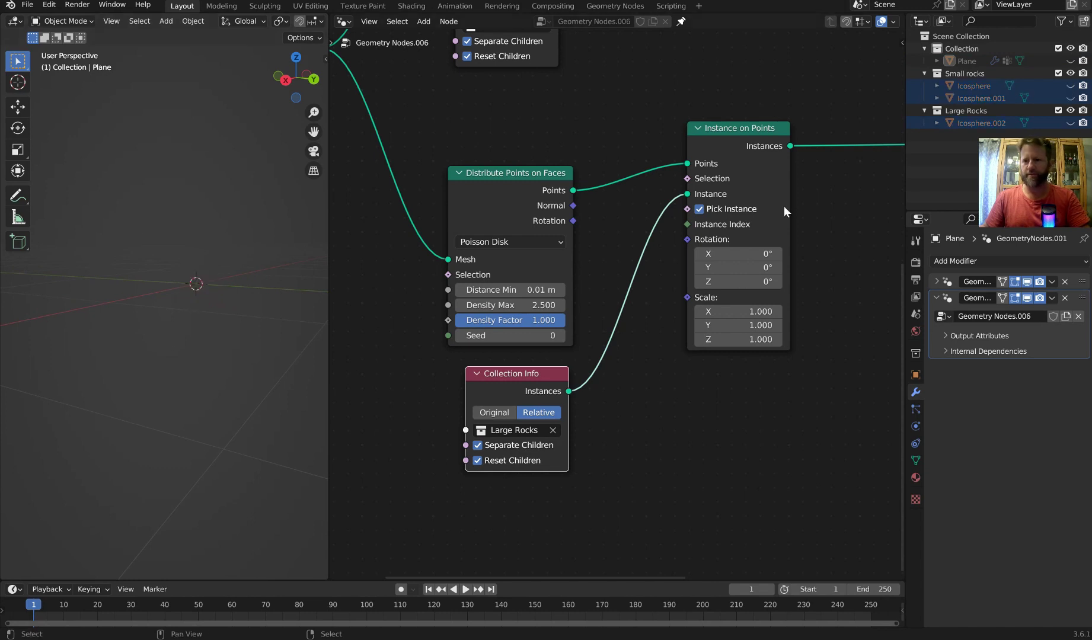
pyautogui.click(1070, 61)
pyautogui.moveTo(250, 212); pyautogui.dragTo(221, 245, button='middle')
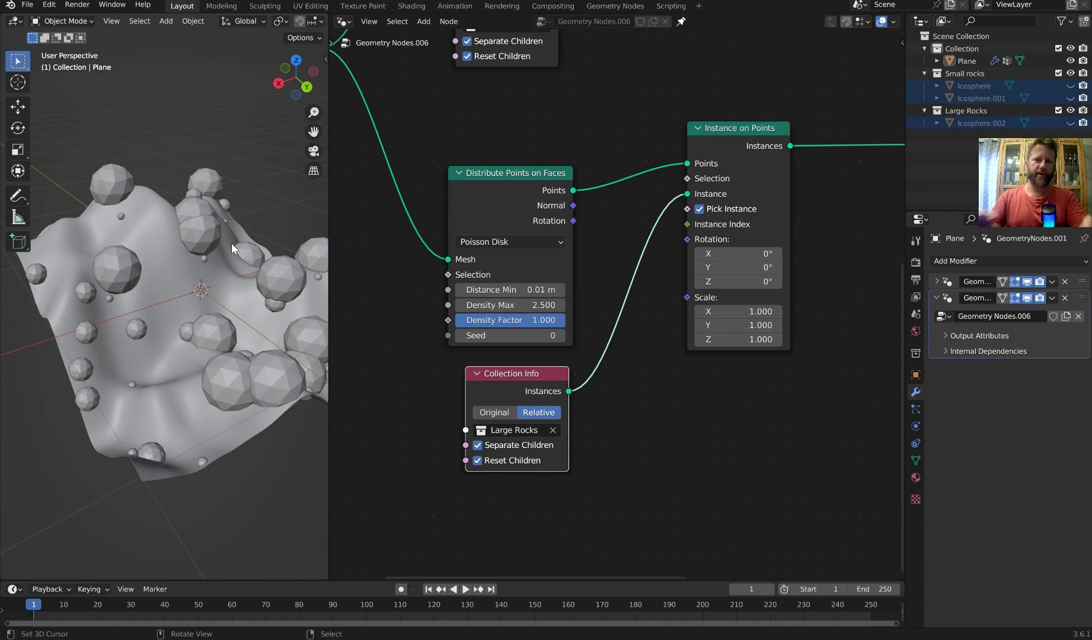
# - Hide the 3D viewport's toolbar and save the file
pyautogui.moveTo(225, 257); pyautogui.dragTo(234, 230, button='middle')
pyautogui.press('t')
pyautogui.scroll(1, 194, 246)
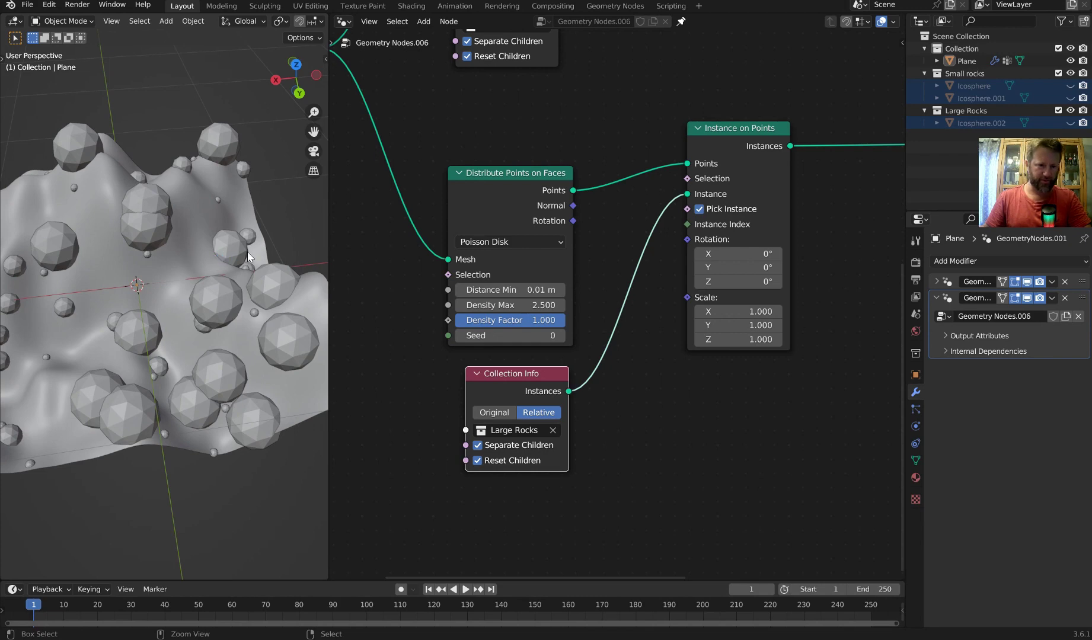
pyautogui.hotkey('ctrl', 's')
# - Examine the scattered rocks and terrain mesh up close in wireframe shading
pyautogui.moveTo(248, 256); pyautogui.dragTo(155, 259, button='middle')
pyautogui.scroll(5, 245, 283)
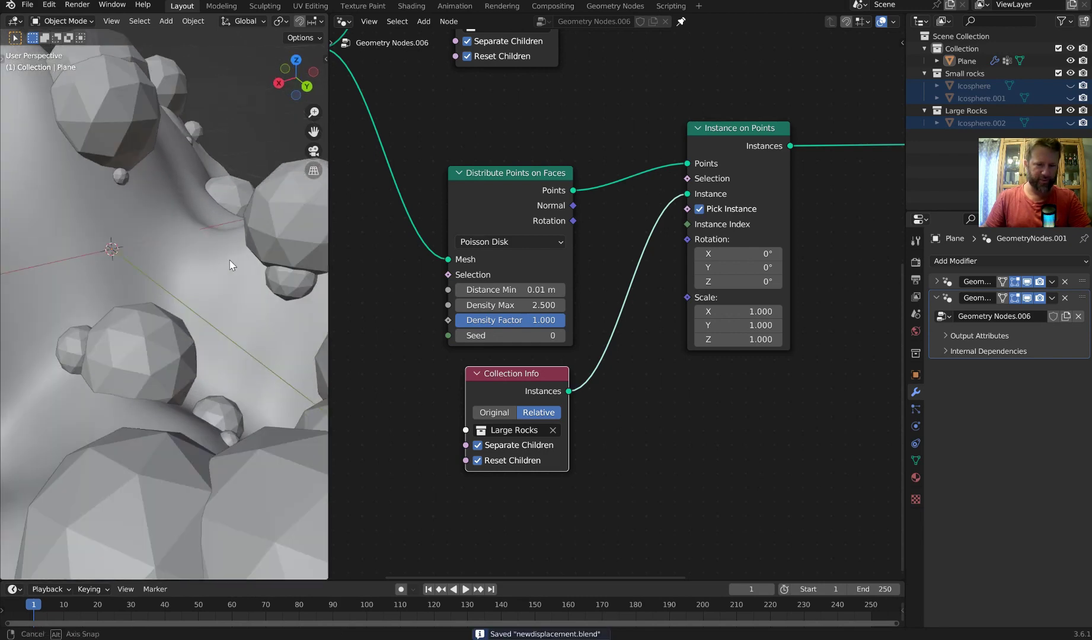
pyautogui.press('z')
pyautogui.click(177, 299)
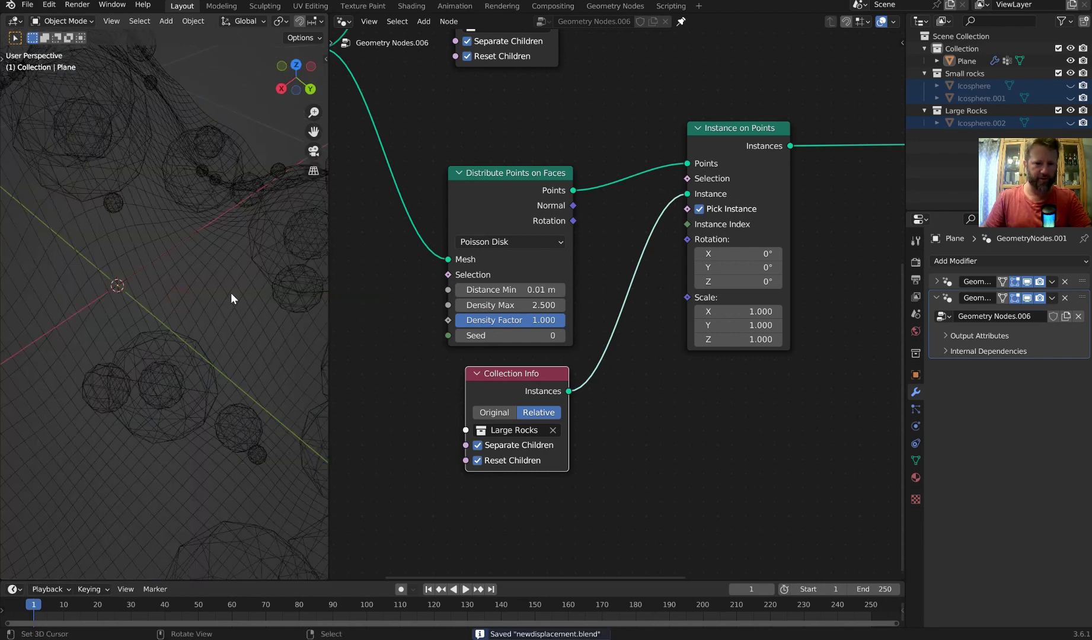
pyautogui.moveTo(231, 292); pyautogui.dragTo(243, 323, button='middle')
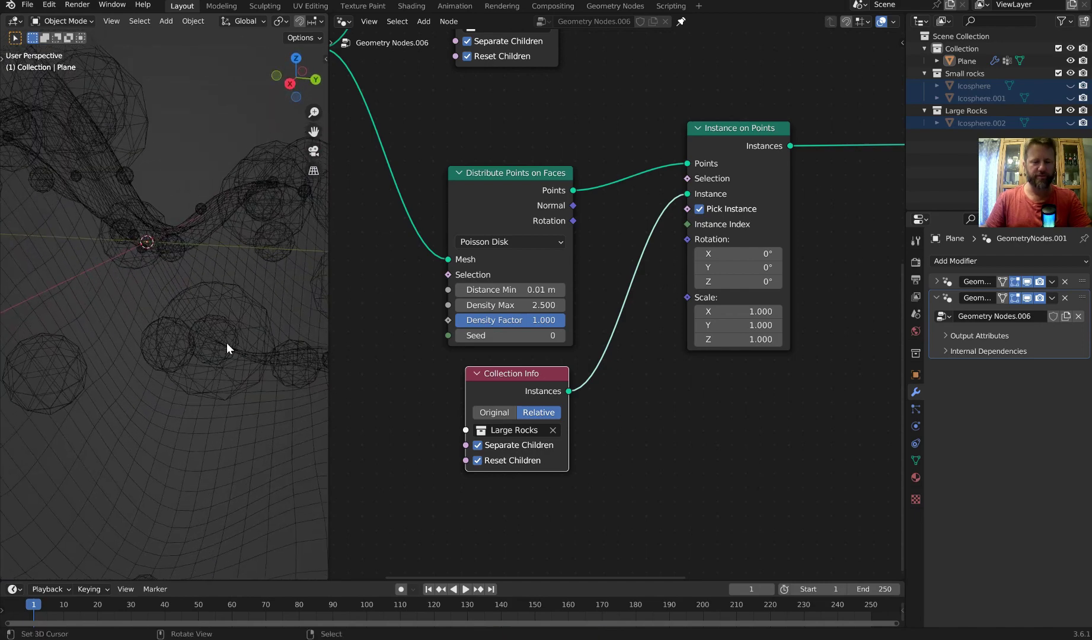
pyautogui.scroll(-3, 252, 313)
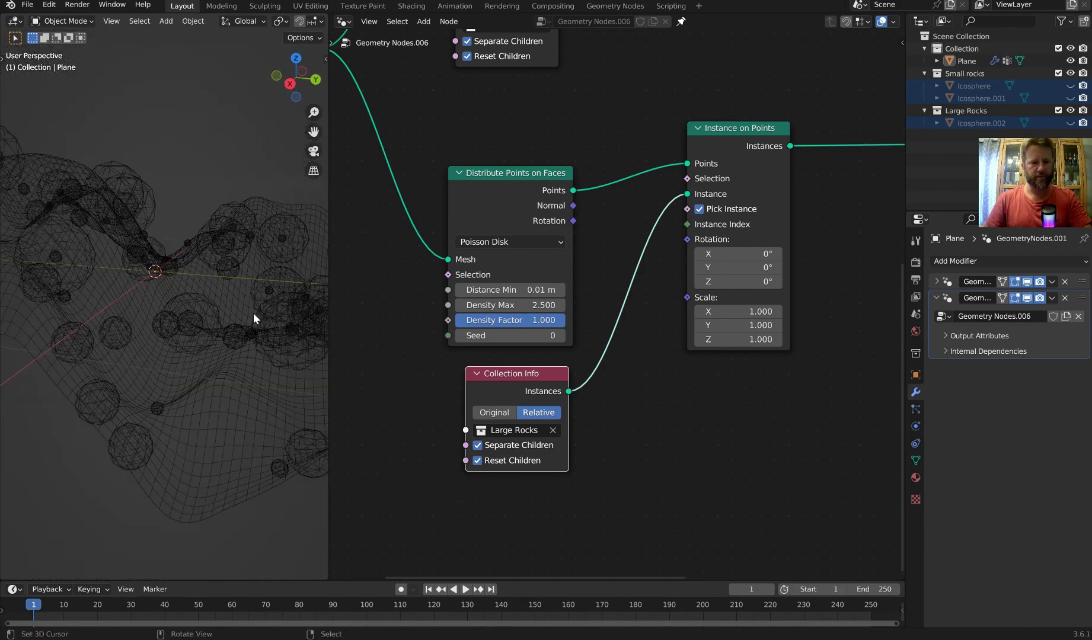
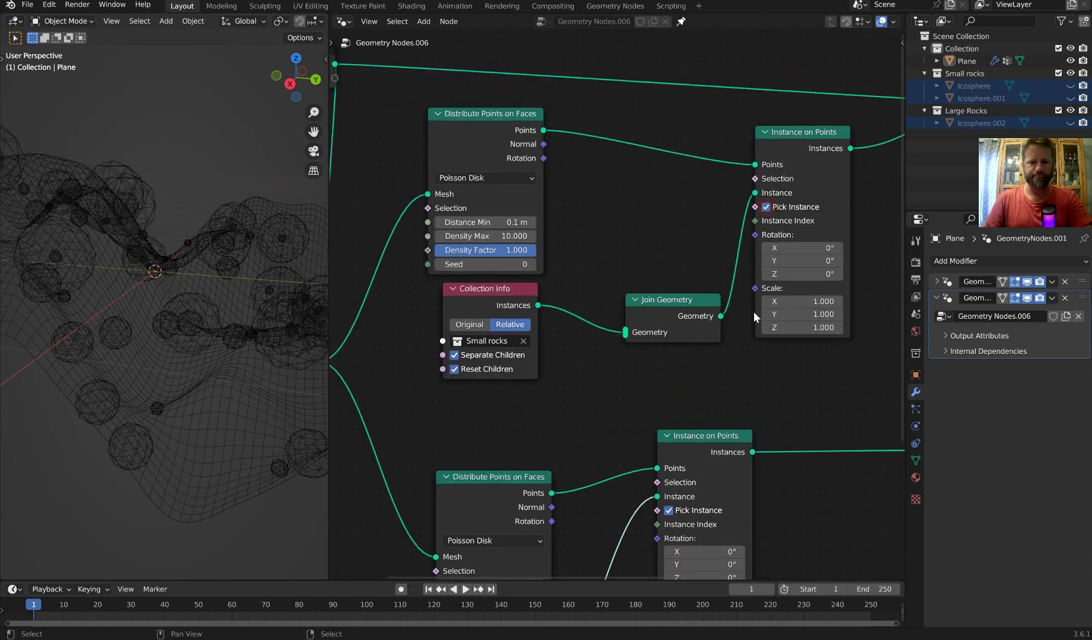
# - Move the Group Input node beside the existing reroute and lead its direct geometry link above the nodes through a new reroute
pyautogui.moveTo(742, 382); pyautogui.dragTo(776, 163, button='middle')
pyautogui.moveTo(550, 440); pyautogui.dragTo(541, 444)
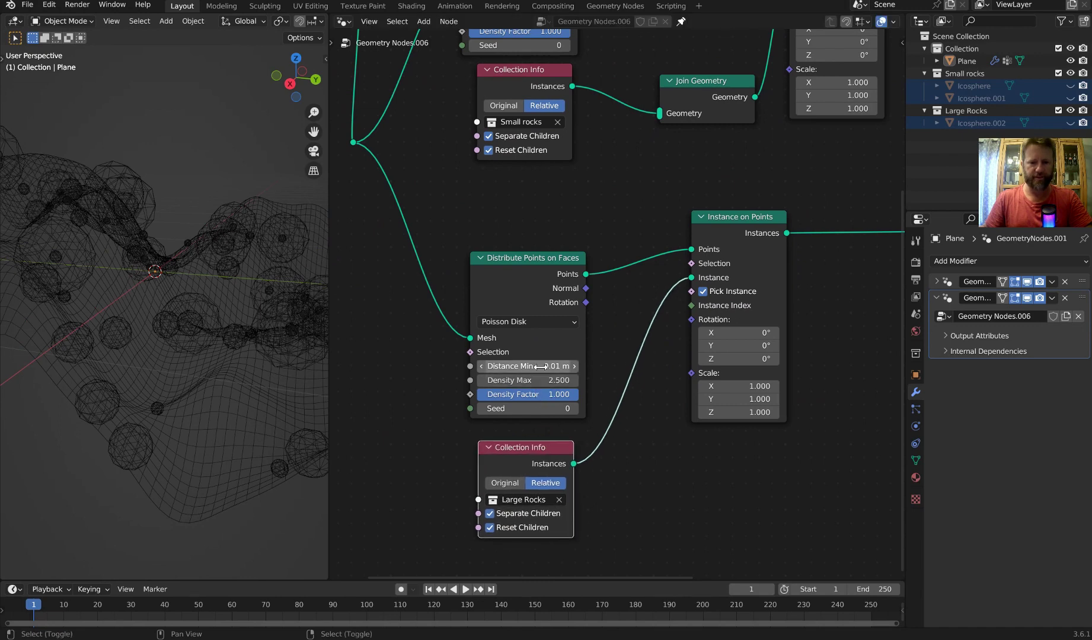
pyautogui.moveTo(559, 225); pyautogui.dragTo(791, 515, button='middle')
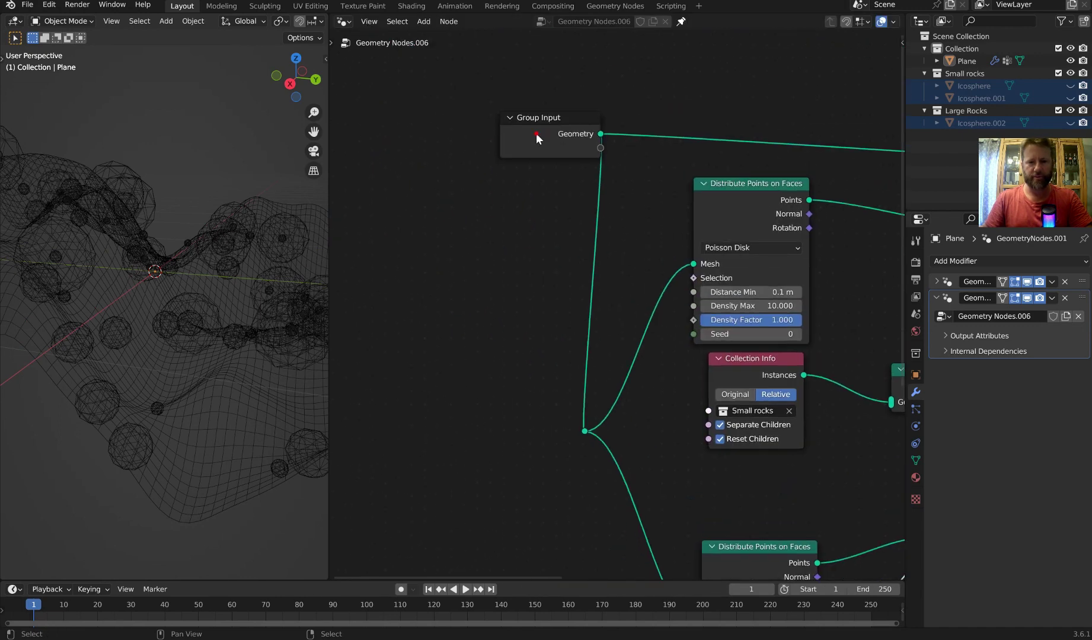
pyautogui.moveTo(536, 133); pyautogui.dragTo(433, 384)
pyautogui.keyDown('shift'); pyautogui.moveTo(581, 304); pyautogui.dragTo(581, 304, button='right'); pyautogui.keyUp('shift')
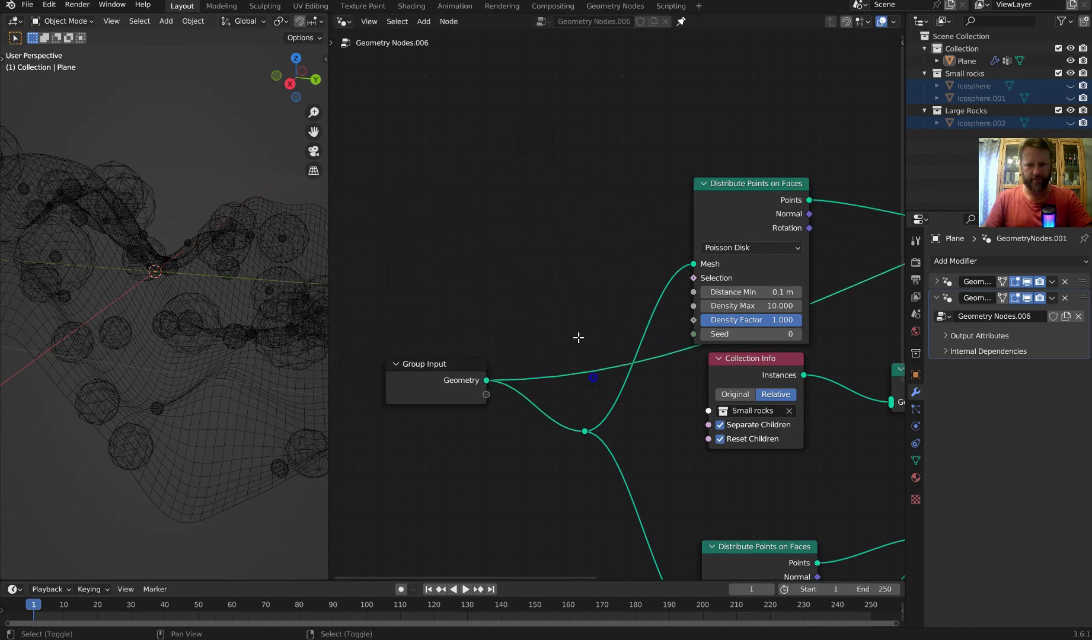
pyautogui.moveTo(580, 359); pyautogui.dragTo(543, 132)
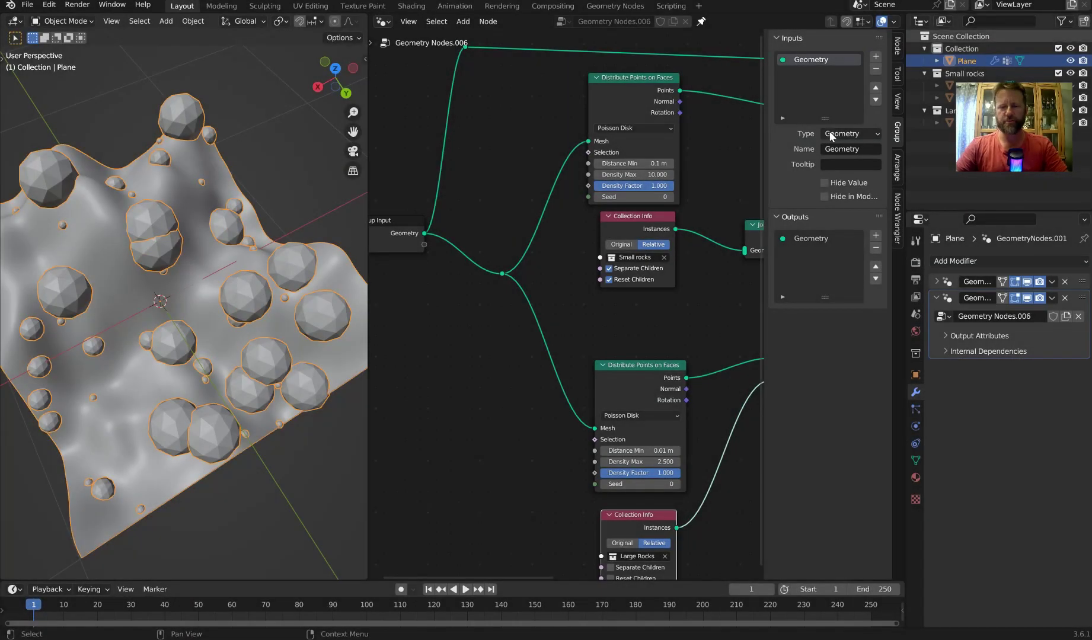
# - Switch the plane to Weight Paint mode and open its vertex group properties
pyautogui.scroll(2, 207, 262)
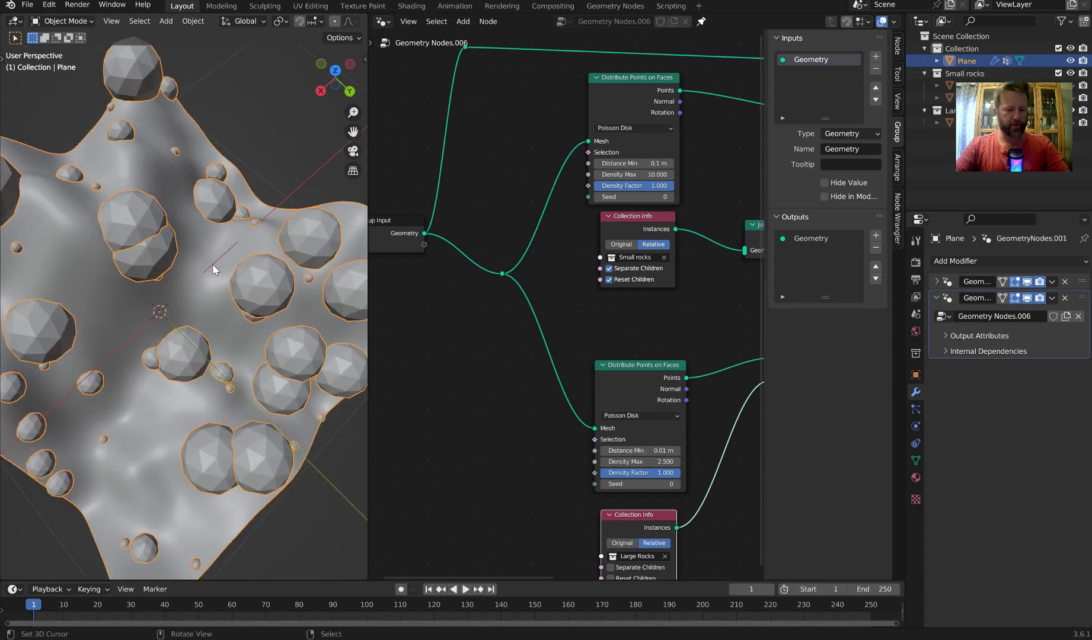
pyautogui.hotkey('ctrl', 'Tab')
pyautogui.click(201, 236)
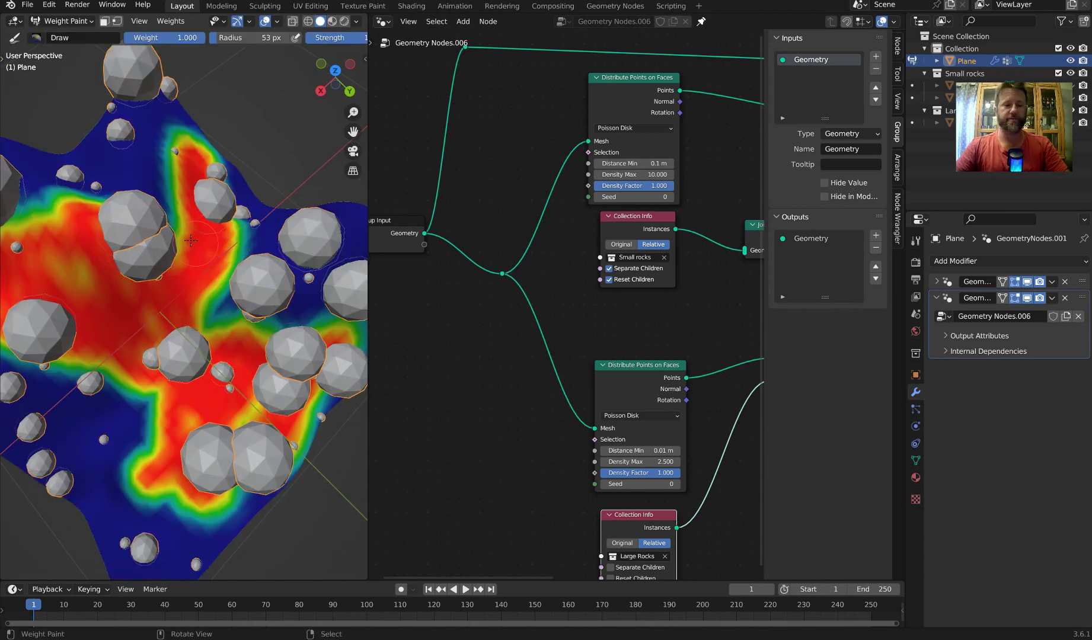
pyautogui.click(916, 461)
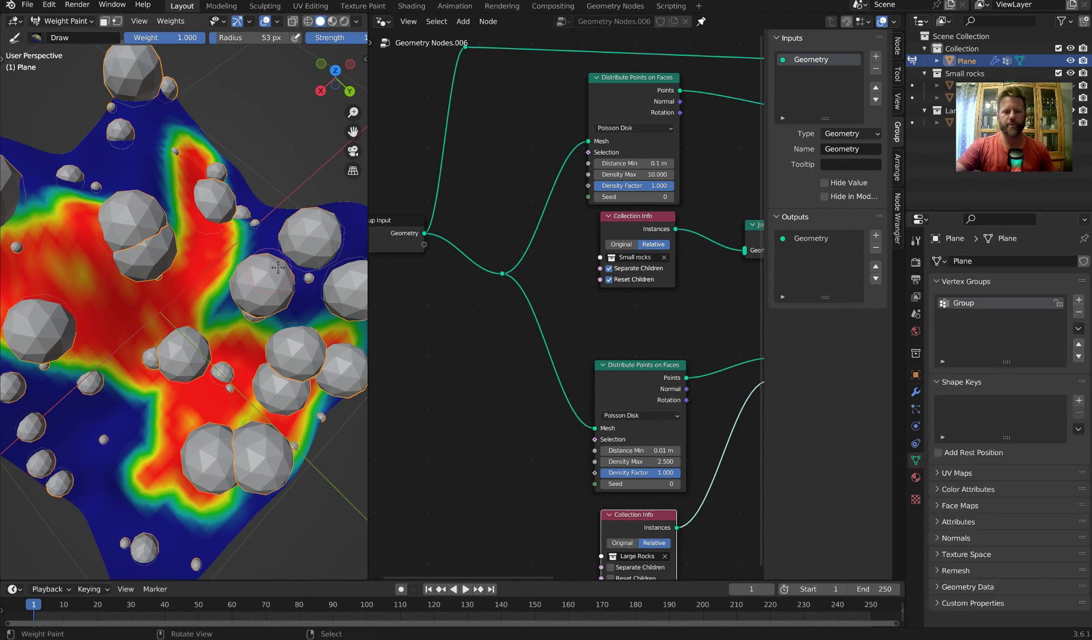
# - Set the Draw brush's radius to 102 px and its weight to 1.000
pyautogui.press('f')
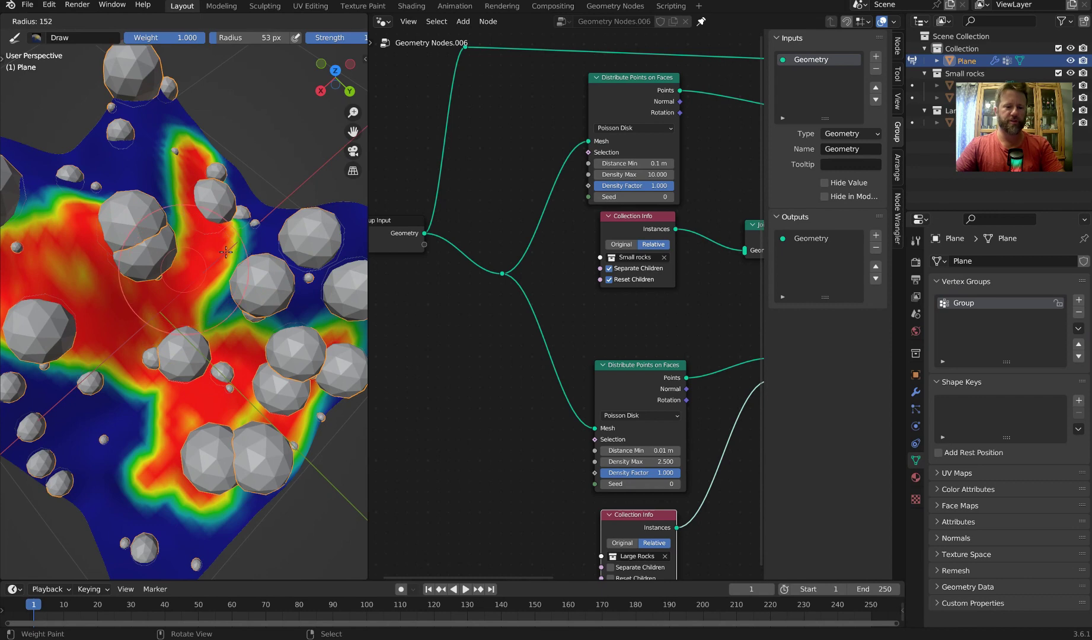
pyautogui.click(226, 252)
pyautogui.hotkey('ctrl', 'f')
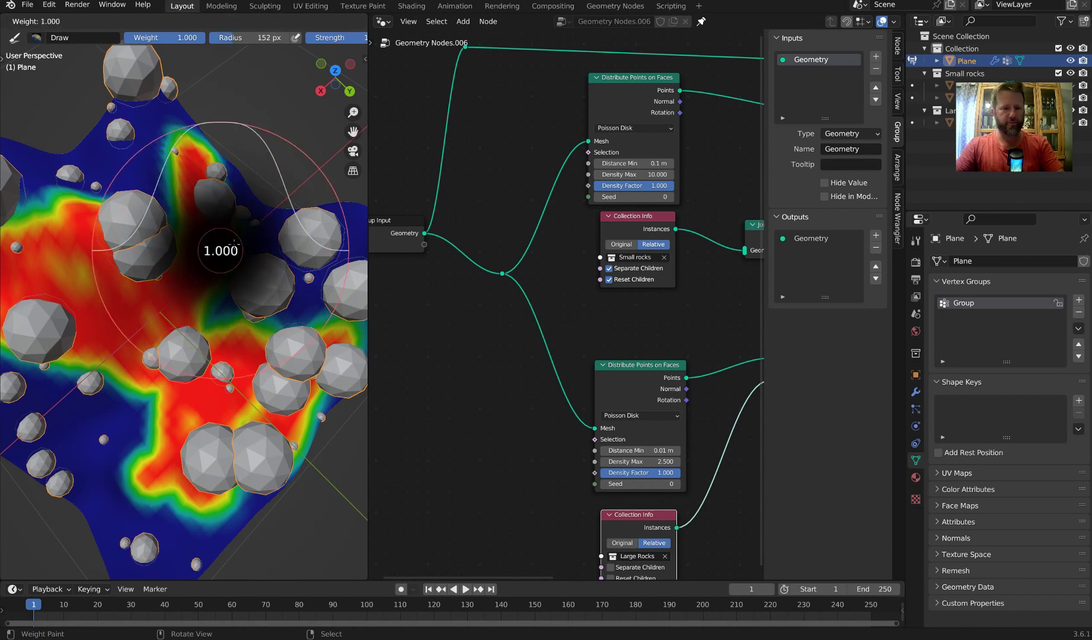
pyautogui.click(234, 242)
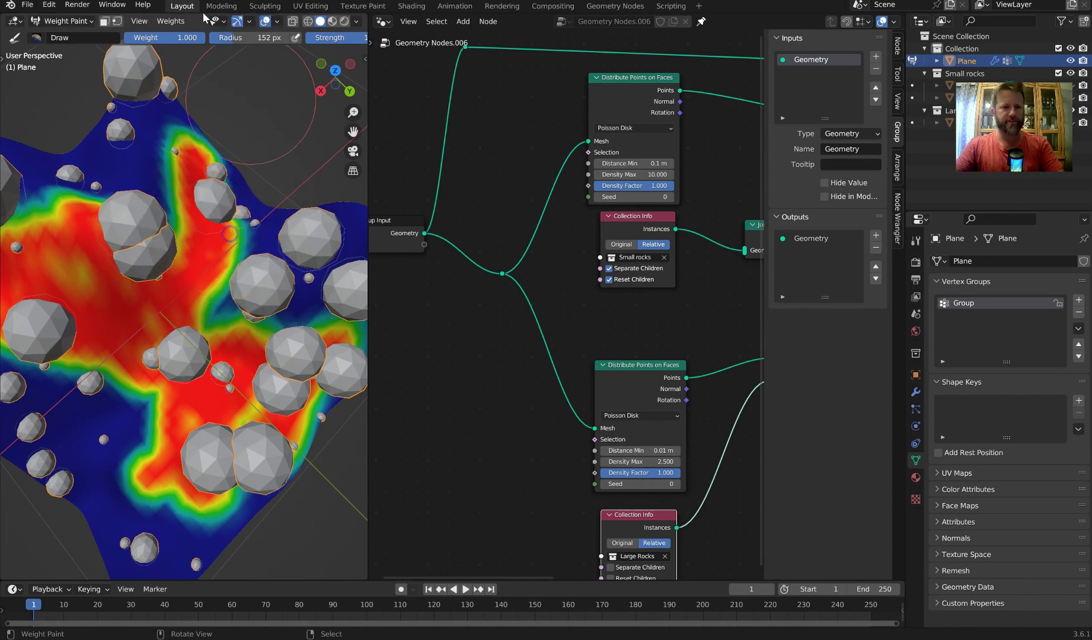
pyautogui.click(251, 37)
pyautogui.write('321')
pyautogui.press('Return')
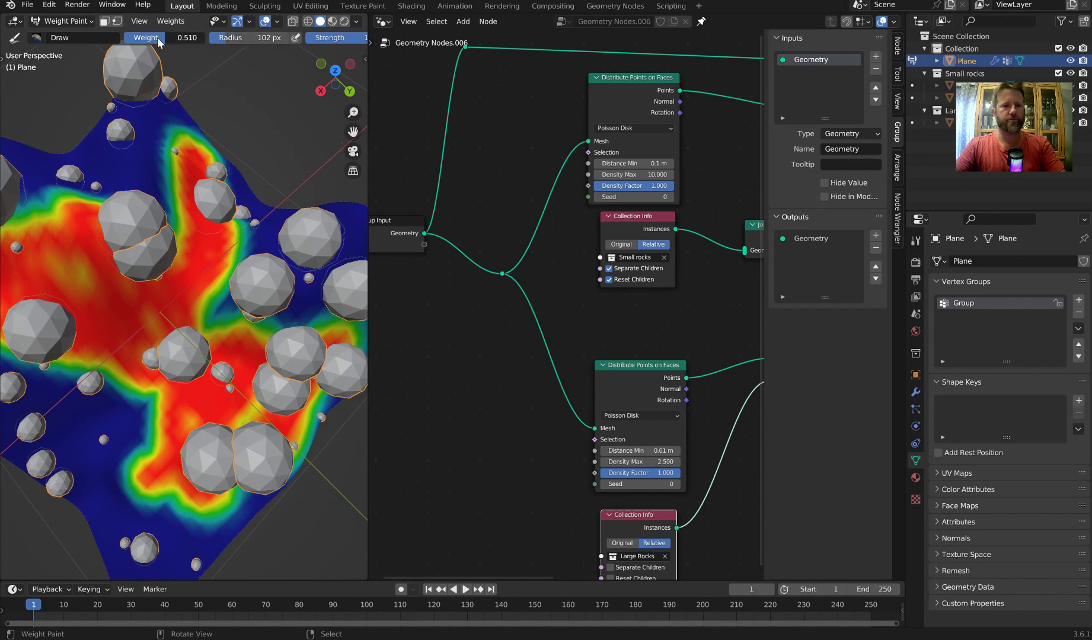
pyautogui.moveTo(152, 38); pyautogui.dragTo(201, 38)
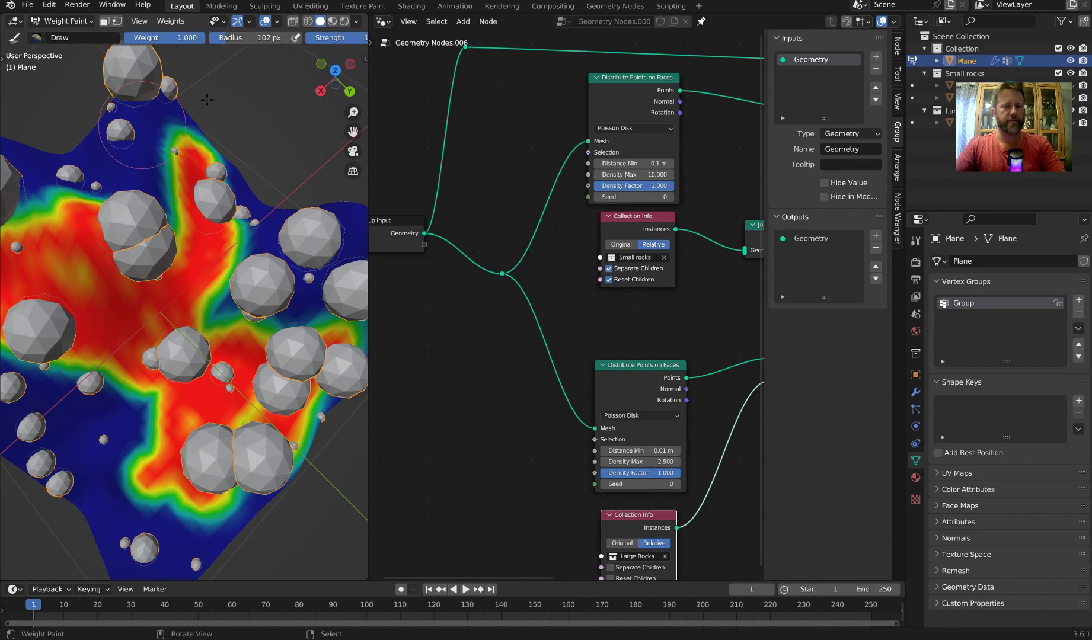
# - Hide the node editor's sidebar and return the plane to Object Mode
pyautogui.moveTo(210, 113); pyautogui.dragTo(246, 237, button='middle')
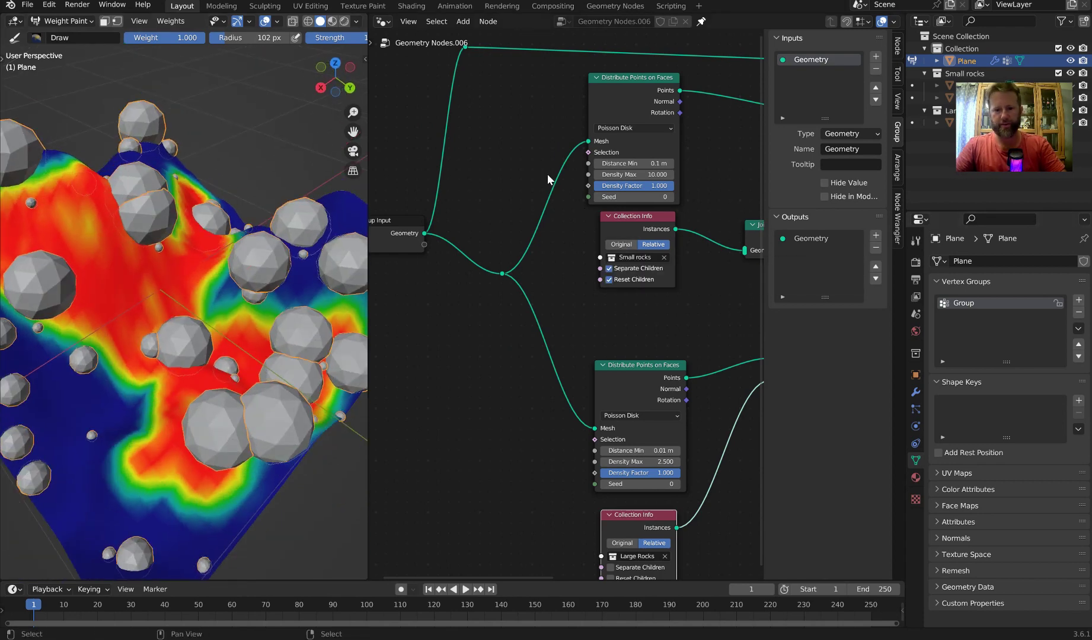
pyautogui.moveTo(547, 175); pyautogui.dragTo(575, 232, button='middle')
pyautogui.press('n')
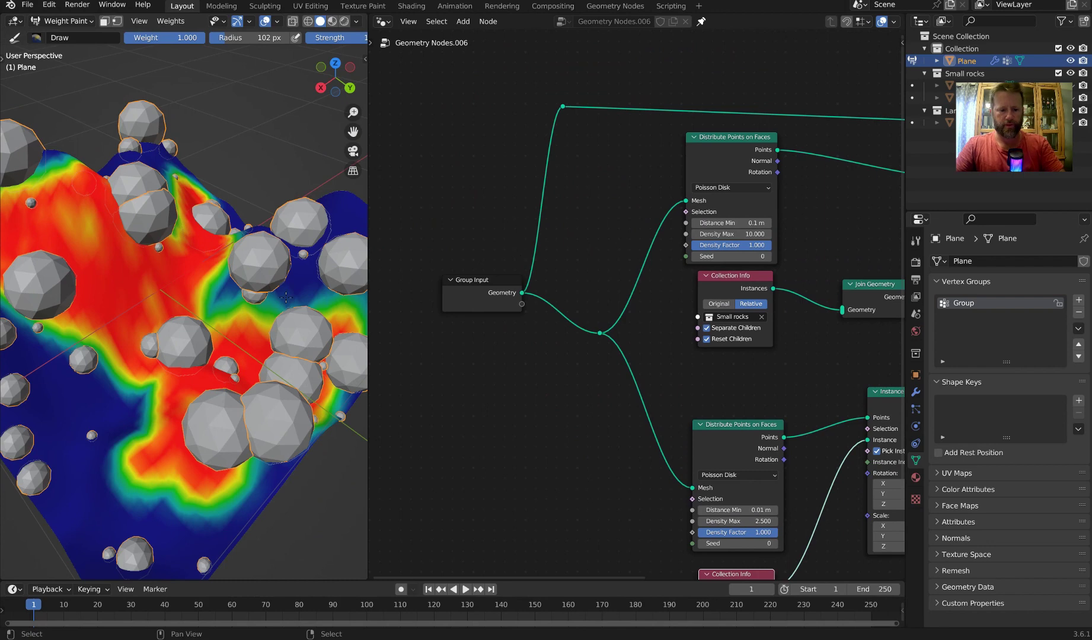
pyautogui.hotkey('ctrl', 'Tab')
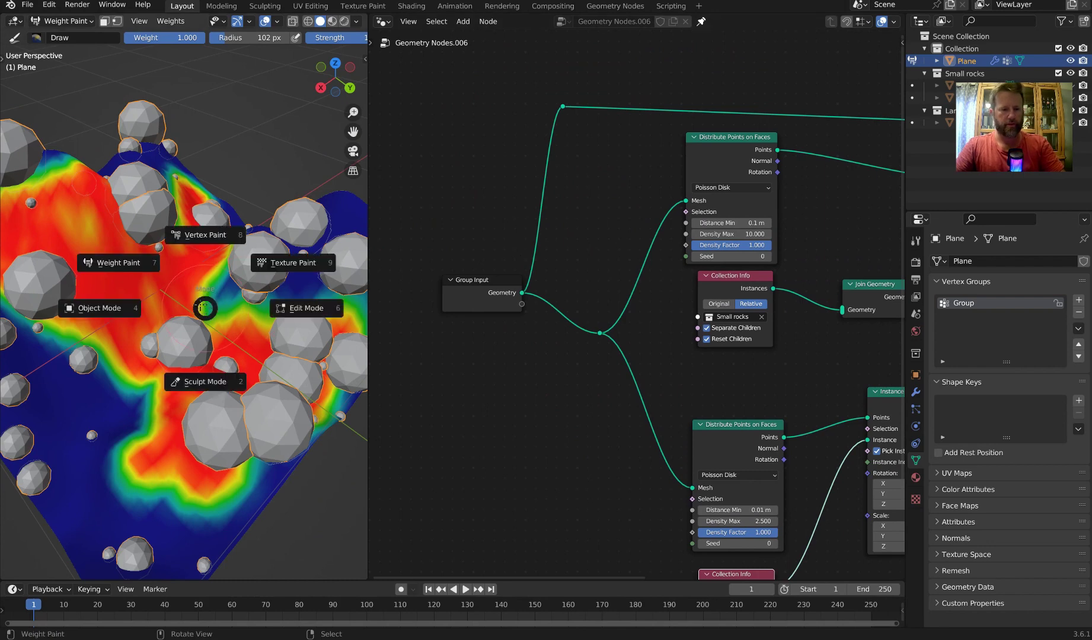
pyautogui.click(106, 311)
# - Expose the small rocks distribution's Density Factor as a new input on the Group Input node
pyautogui.scroll(2, 753, 199)
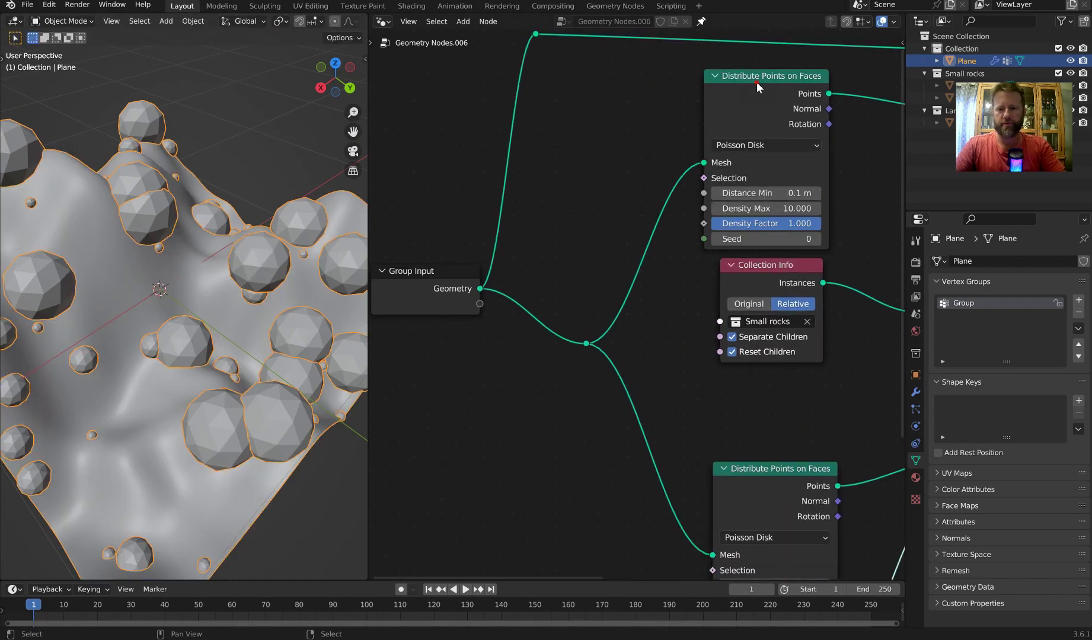
pyautogui.moveTo(756, 81); pyautogui.dragTo(762, 86)
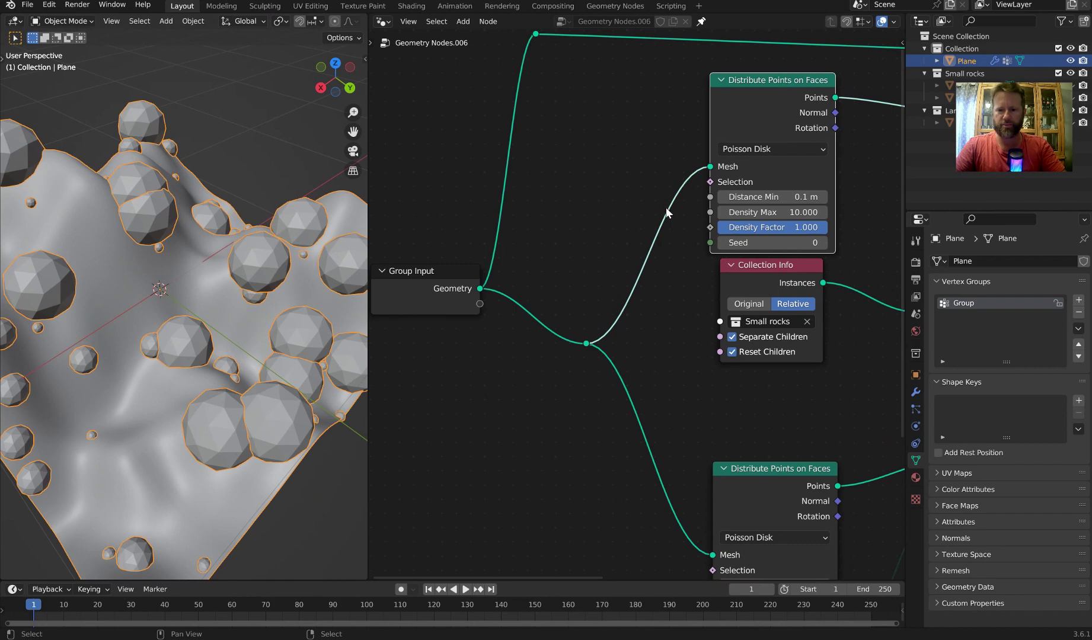
pyautogui.moveTo(710, 227); pyautogui.dragTo(486, 305)
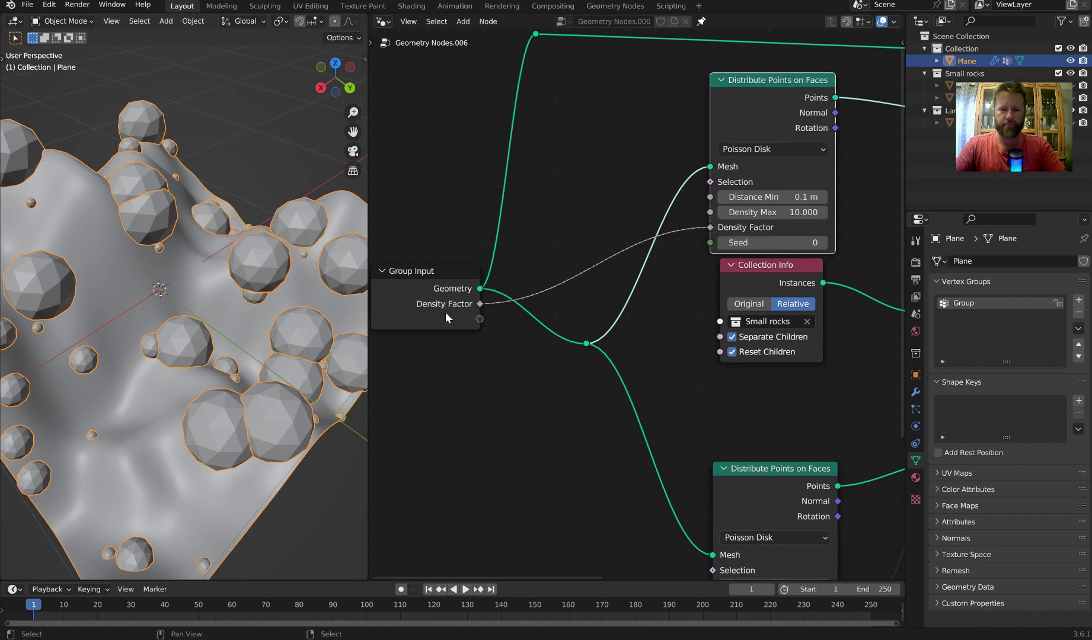
# - Switch the second modifier's Density Factor to an attribute and assign it the Group vertex group
pyautogui.click(915, 392)
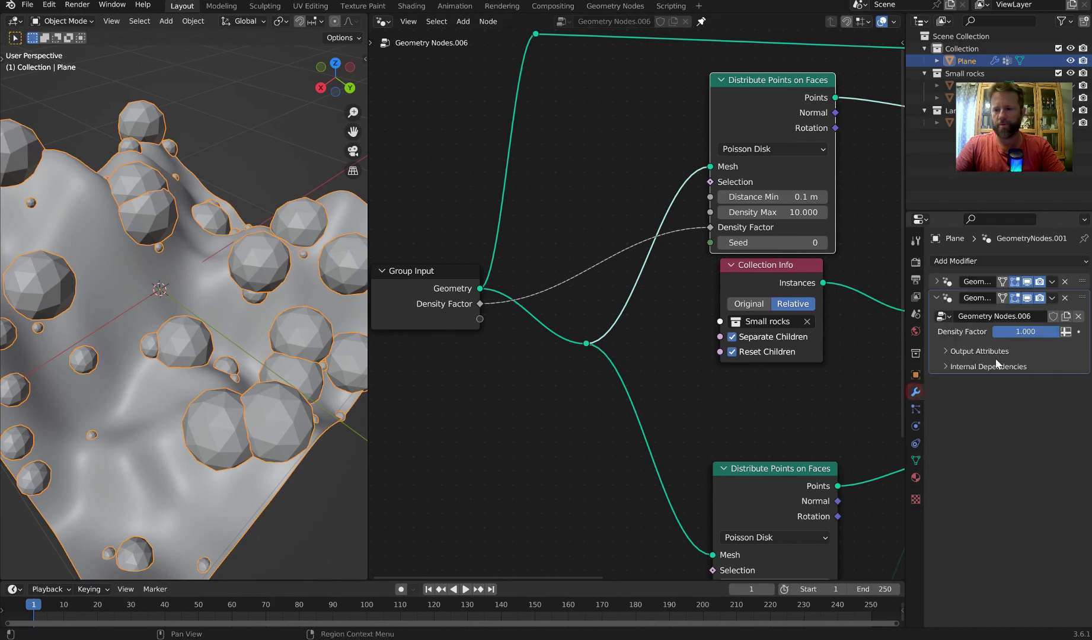
pyautogui.click(1065, 331)
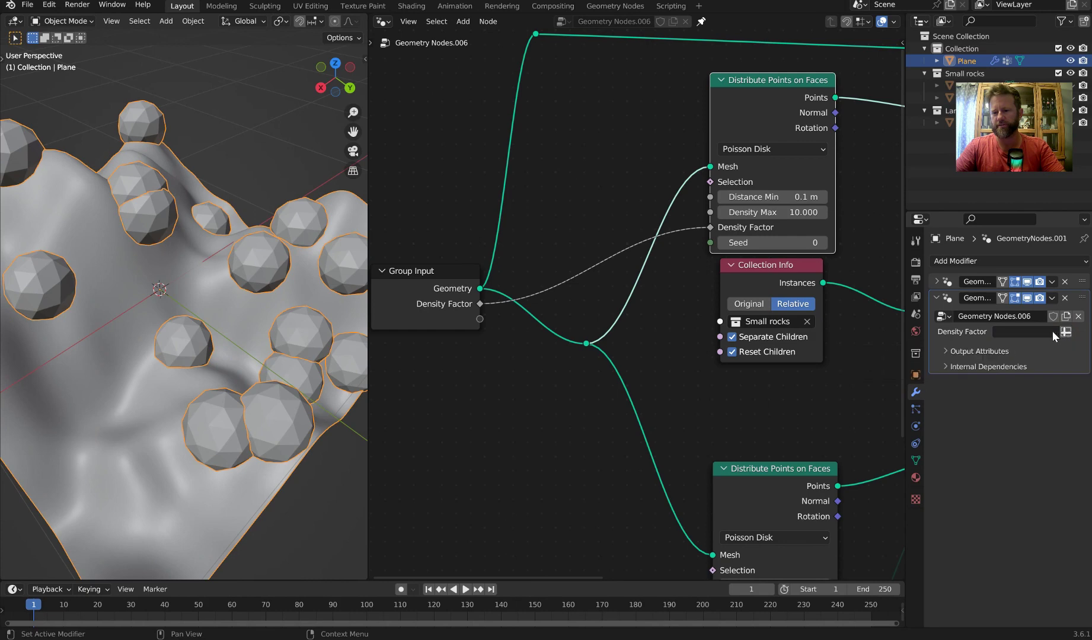
pyautogui.click(1052, 331)
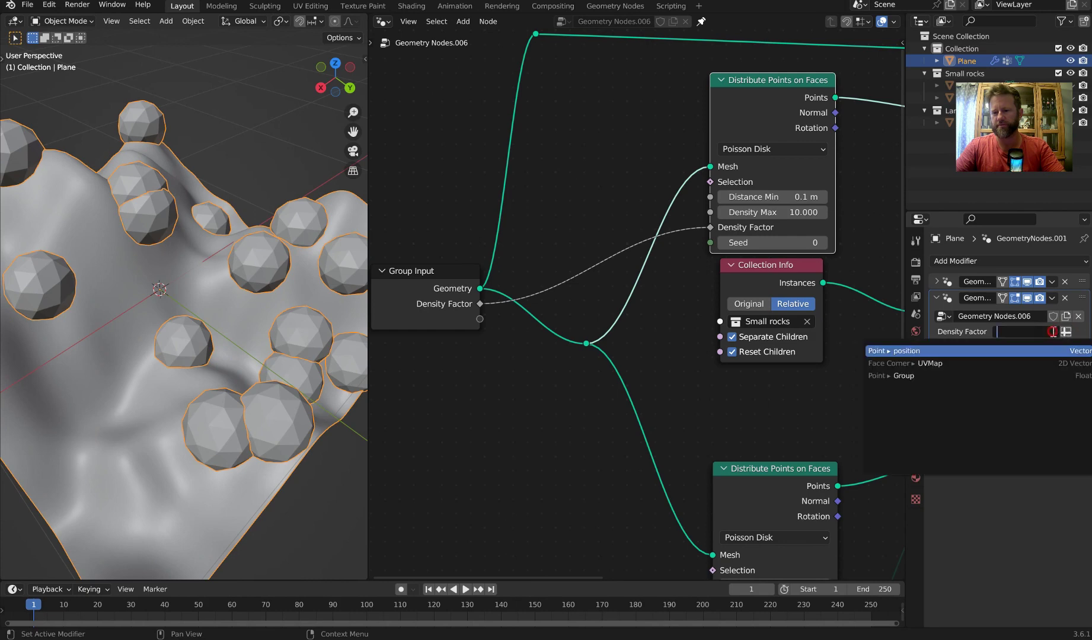
pyautogui.click(920, 377)
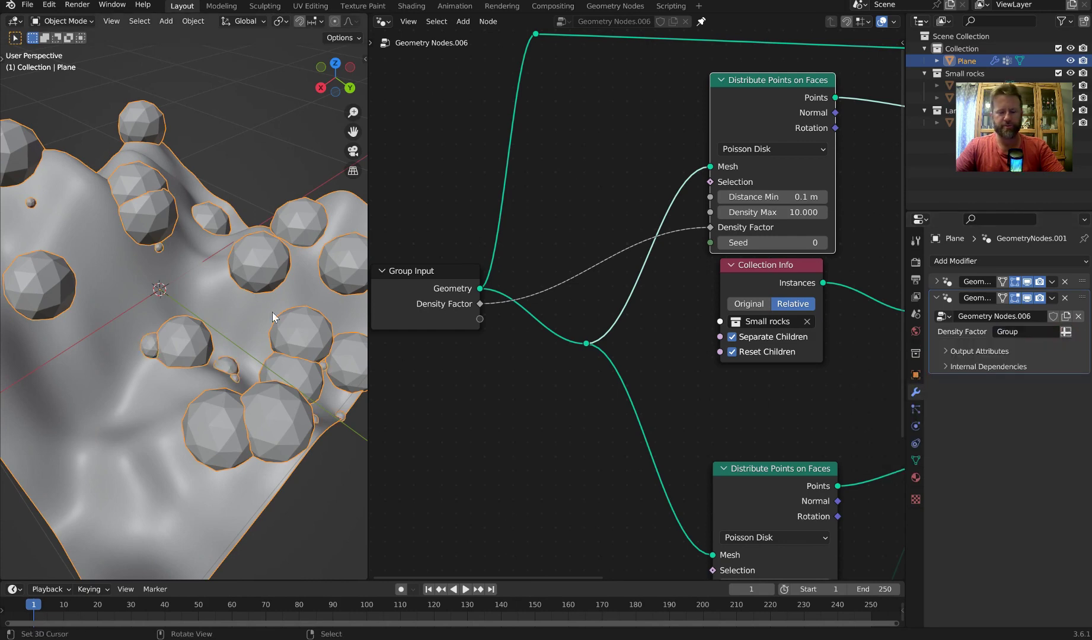
# - Rename the plane's vertex group as "Scatter rocks"
pyautogui.click(915, 460)
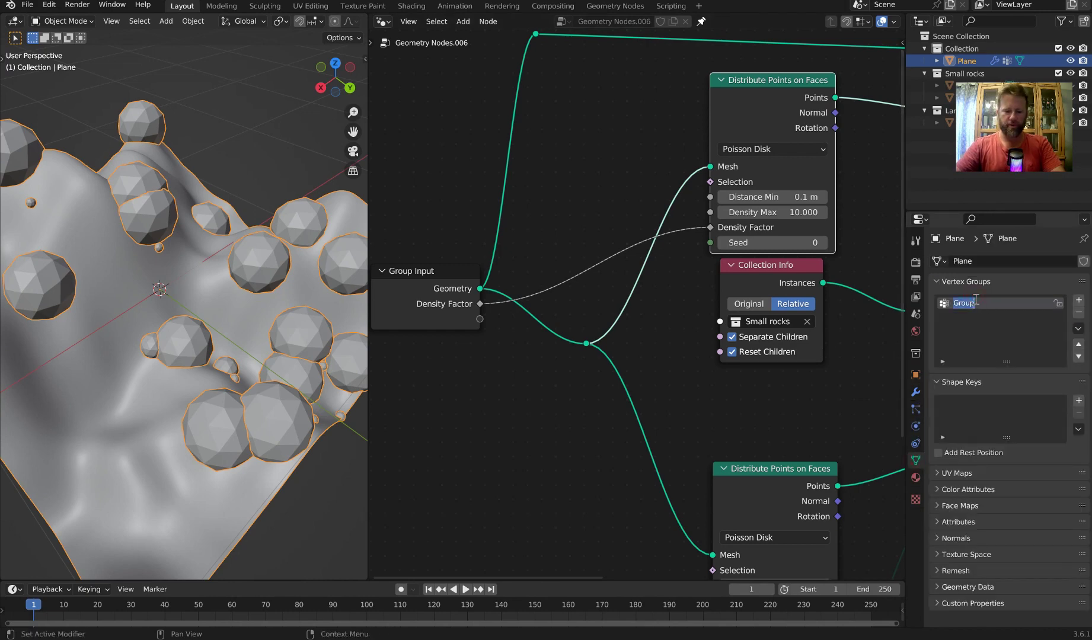
pyautogui.write('Scatt')
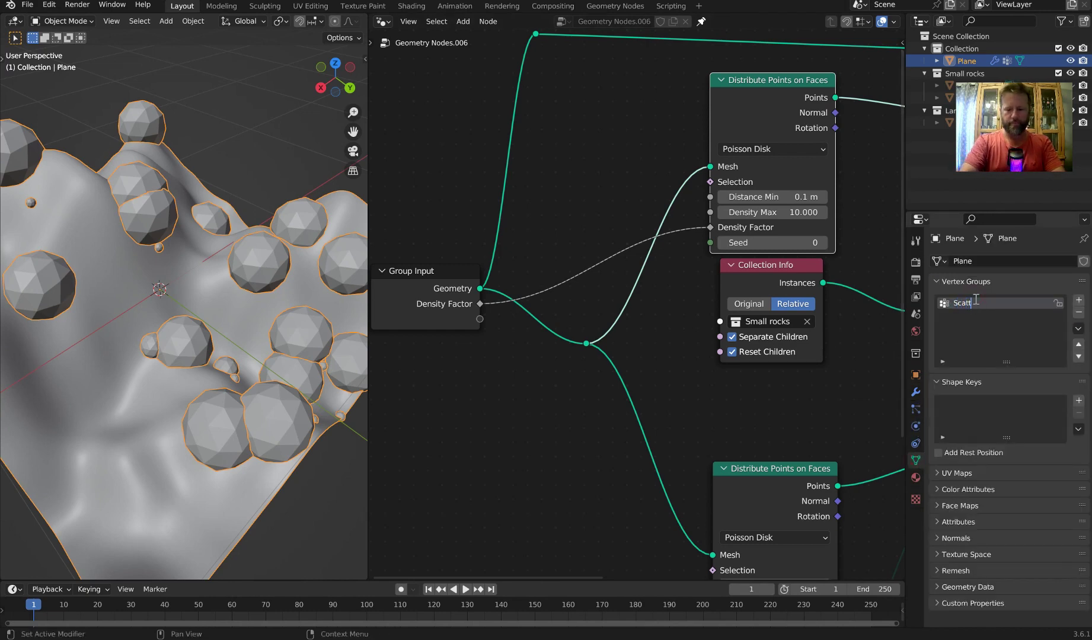
pyautogui.write('er rocks')
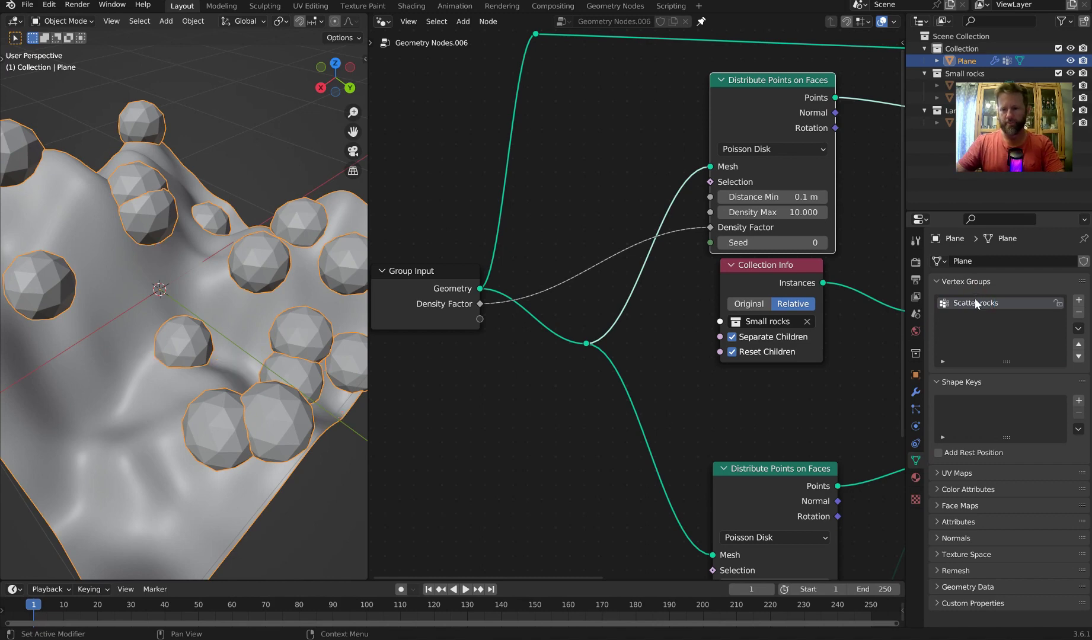
pyautogui.press('Return')
# - Assign the Scatter rocks attribute to the second modifier's Density Factor
pyautogui.click(915, 393)
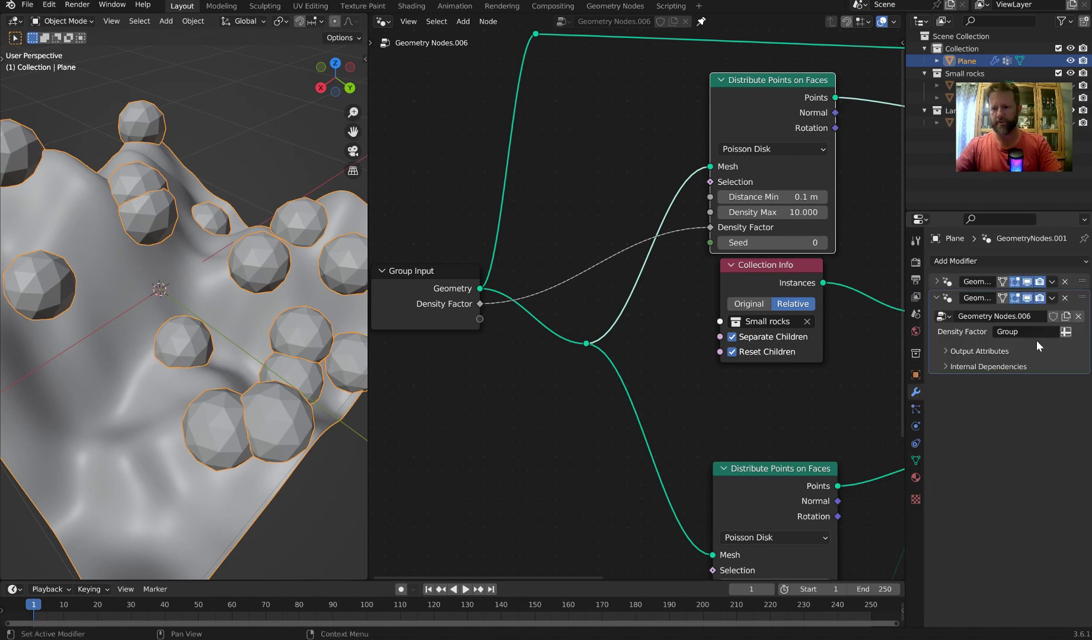
pyautogui.click(1032, 331)
pyautogui.click(935, 389)
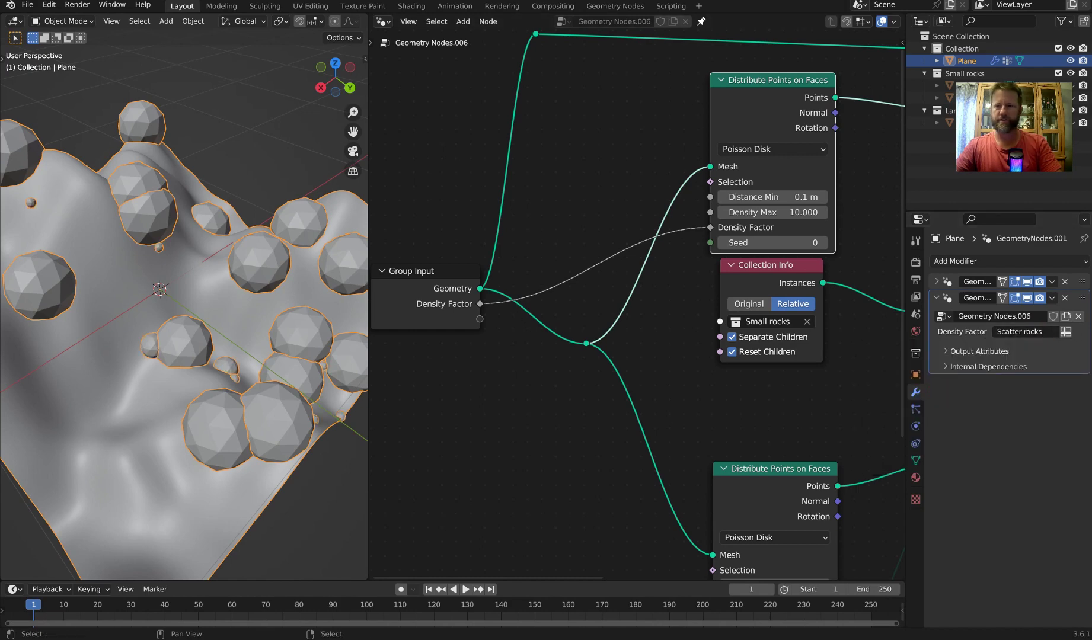
# - Show the node group's inputs and open the name of the Density Factor input for editing
pyautogui.scroll(-1, 566, 284)
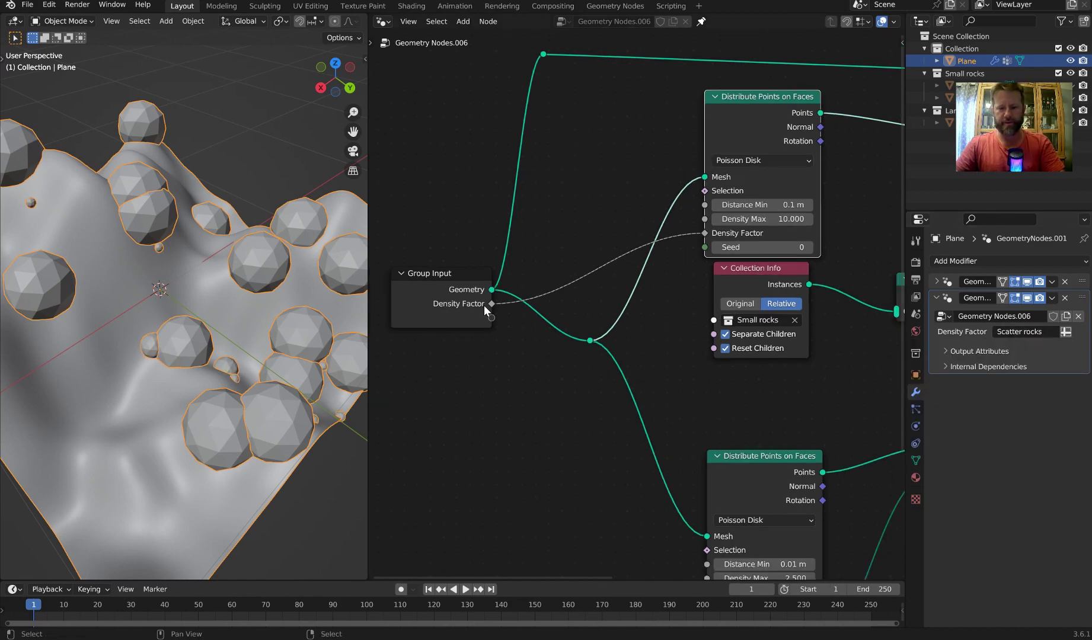
pyautogui.press('n')
pyautogui.doubleClick(824, 72)
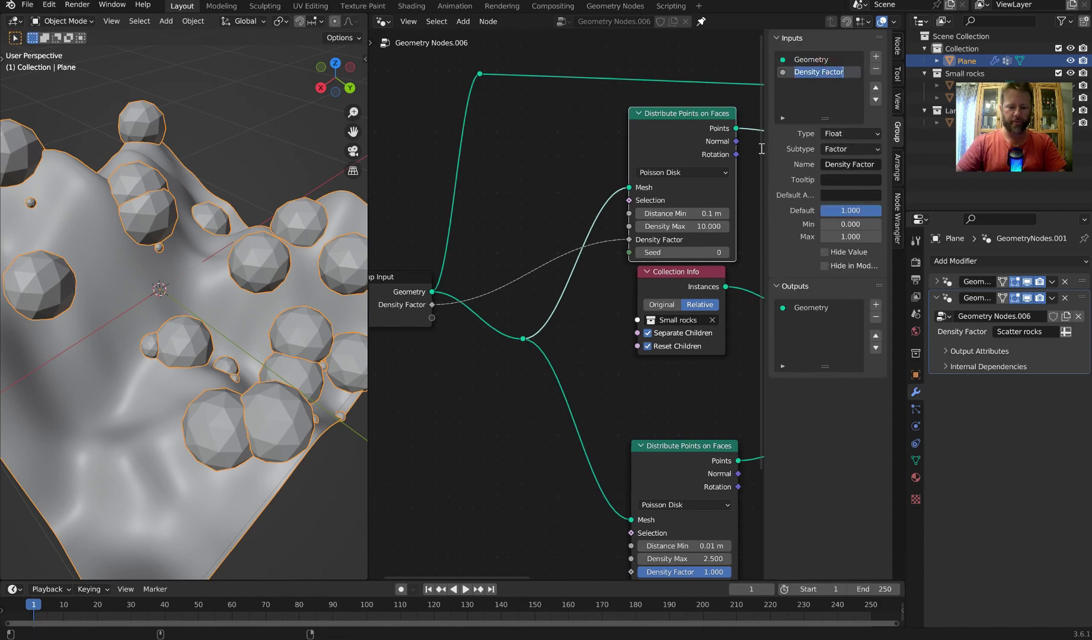
# - Rename the Density Factor group input as Weight
pyautogui.write('Weight')
pyautogui.press('Return')
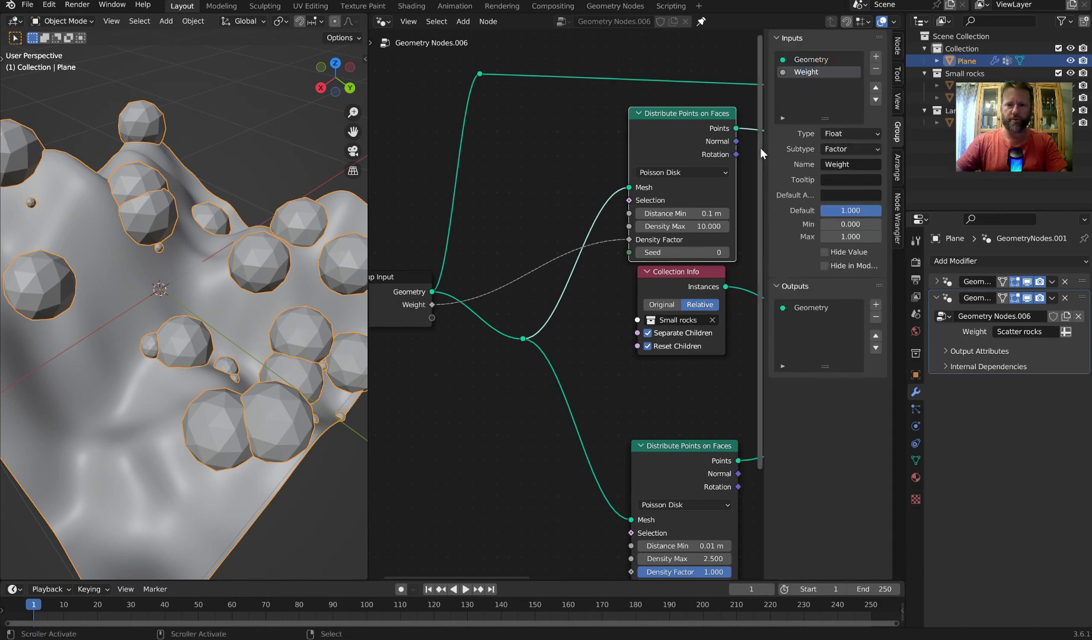
pyautogui.press('n')
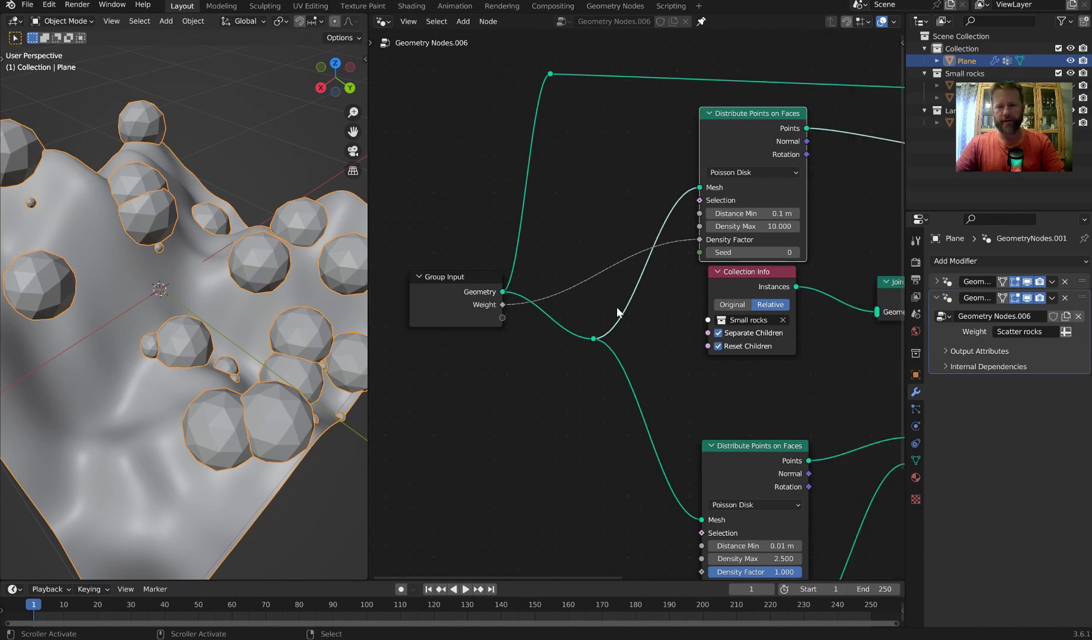
# - Create two more Density Factor group inputs from the lower Distribute Points on Faces node, leaving both unlinked
pyautogui.keyDown('shift'); pyautogui.scroll(-4, 652, 332); pyautogui.keyUp('shift')
pyautogui.moveTo(700, 492); pyautogui.dragTo(502, 237)
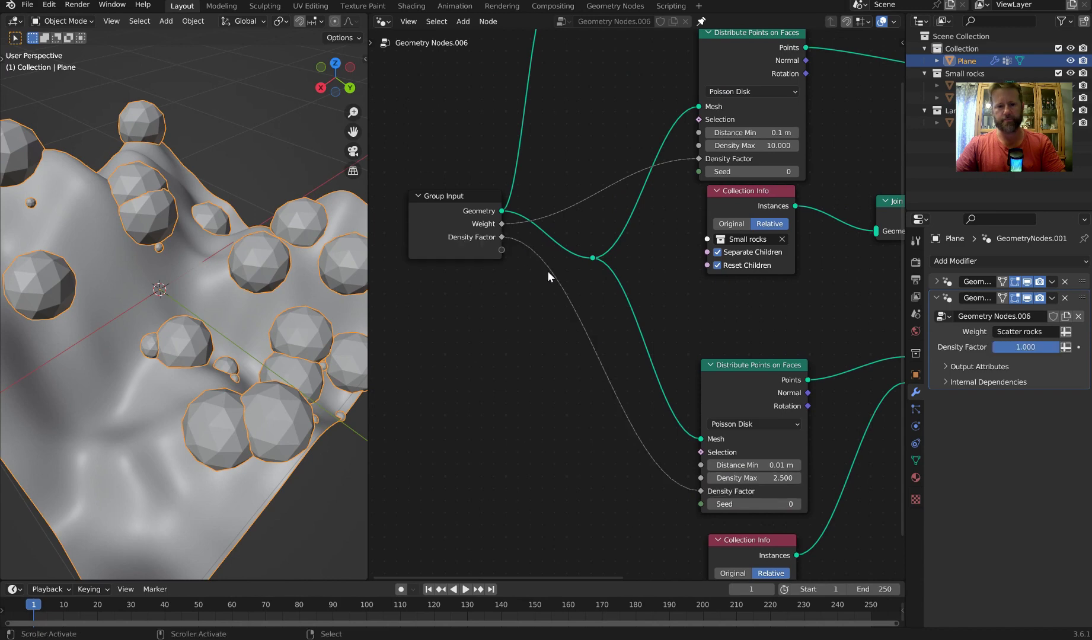
pyautogui.keyDown('ctrl'); pyautogui.moveTo(596, 300); pyautogui.dragTo(562, 330, button='right'); pyautogui.keyUp('ctrl')
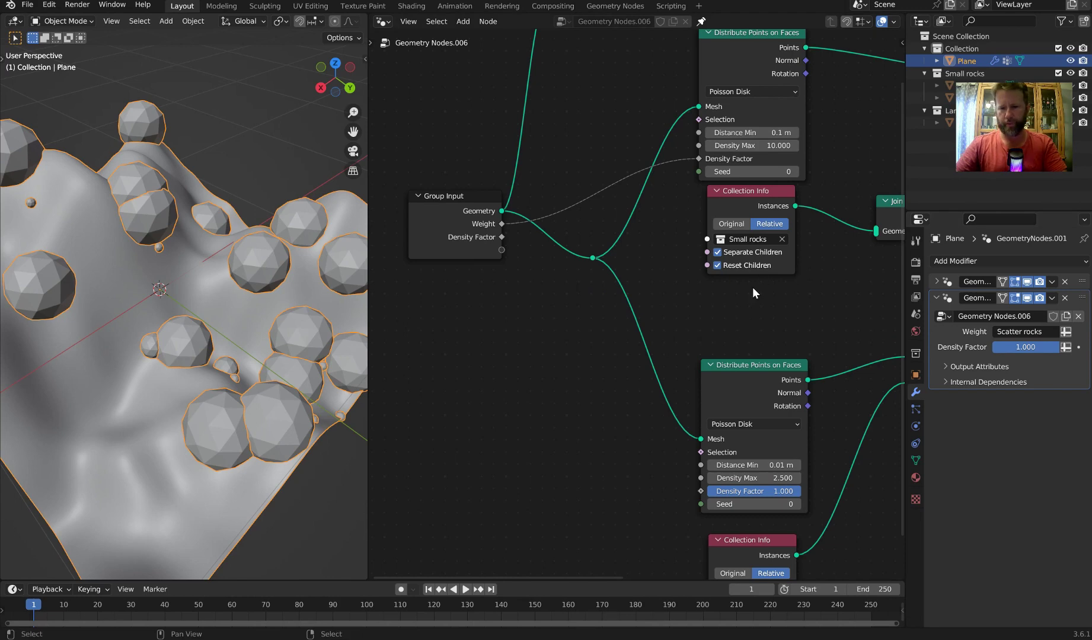
pyautogui.press('n')
pyautogui.click(818, 84)
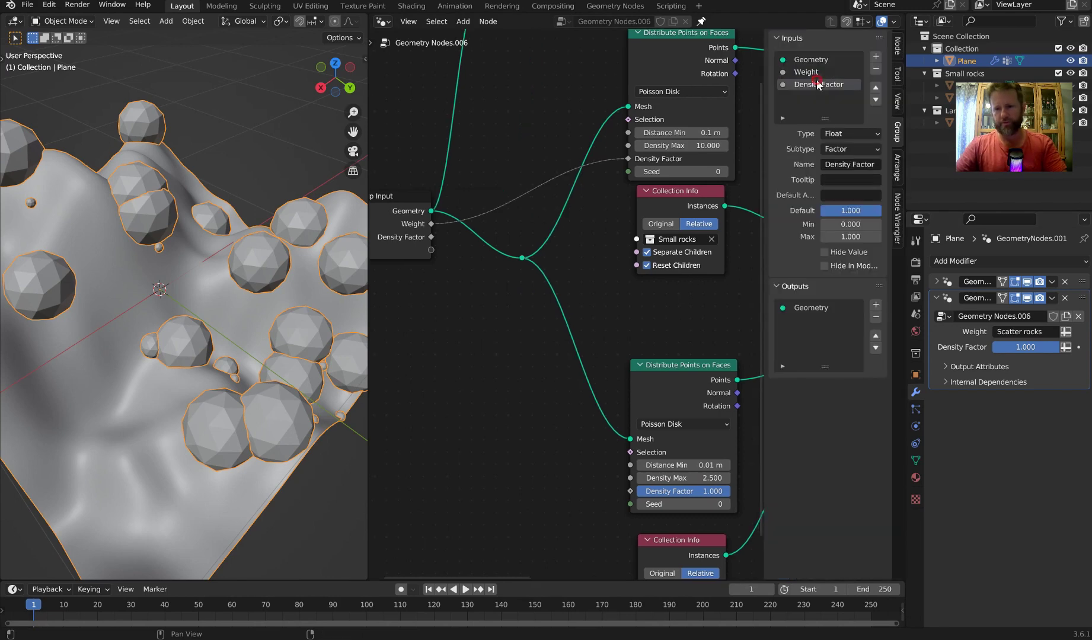
pyautogui.click(877, 56)
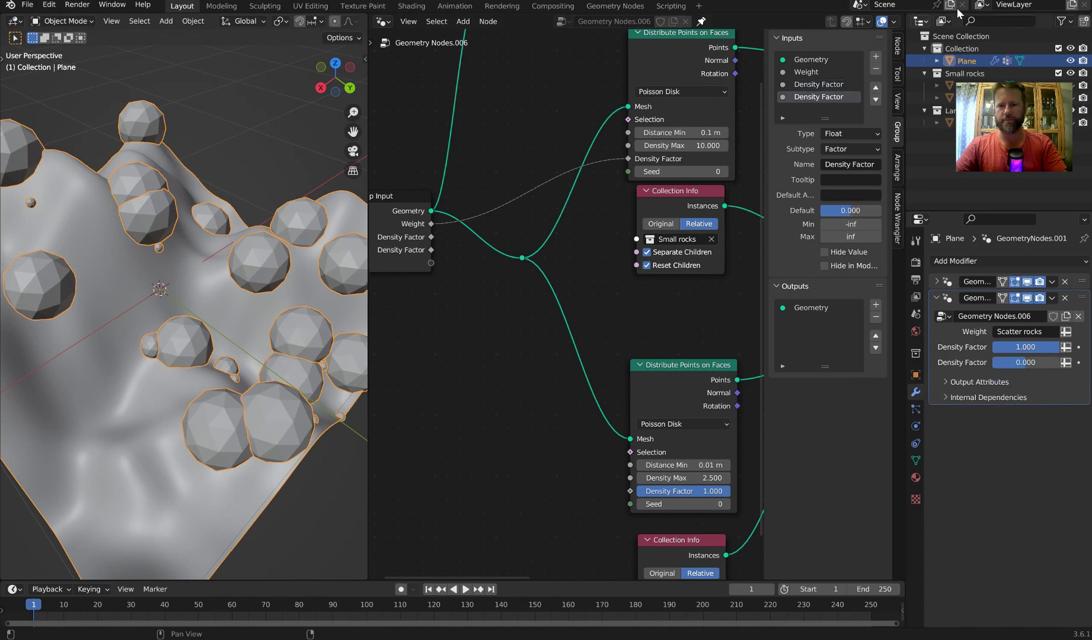
# - Rename the first of the two Density Factor group inputs as Small rocks
pyautogui.doubleClick(813, 84)
pyautogui.write('Small')
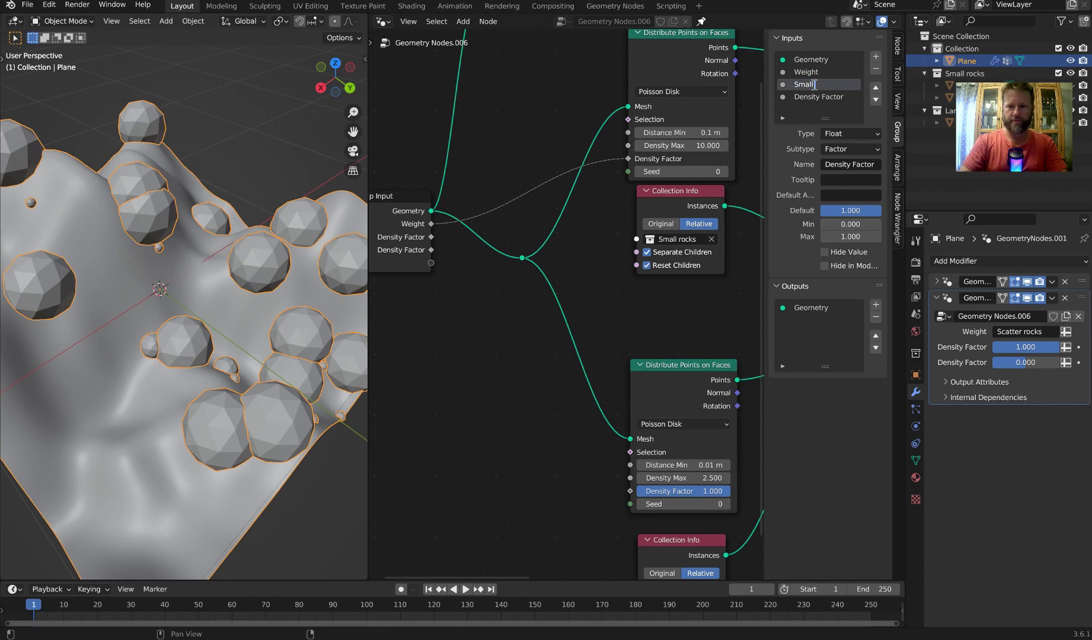
pyautogui.write(' rocks')
pyautogui.press('Return')
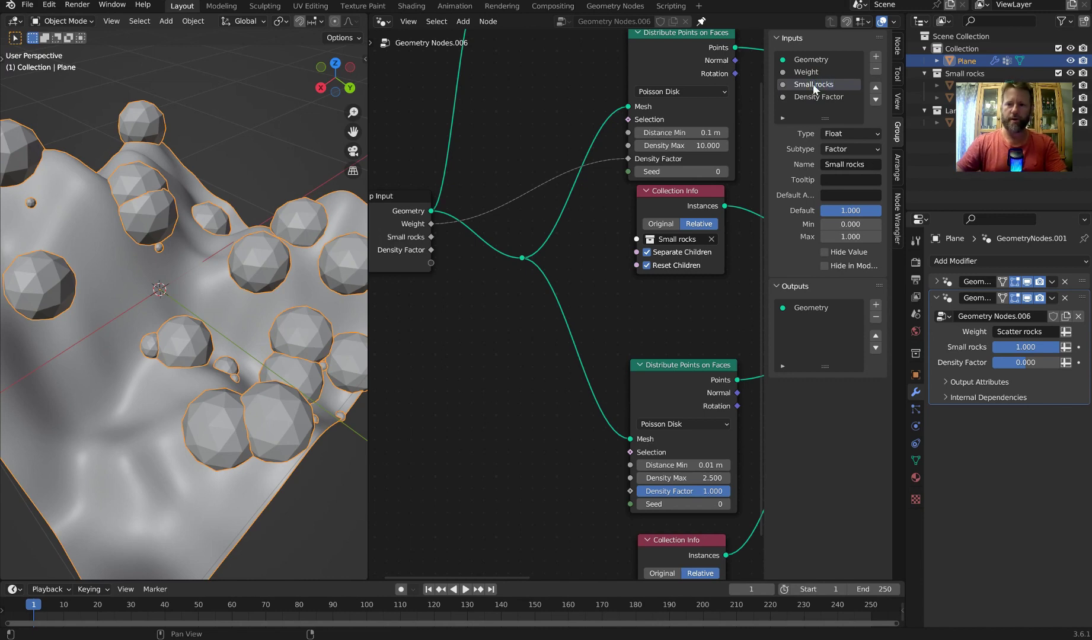
# - Rename the remaining Density Factor group input as Large rocks, reusing the copied Small rocks name
pyautogui.click(821, 96)
pyautogui.doubleClick(821, 84)
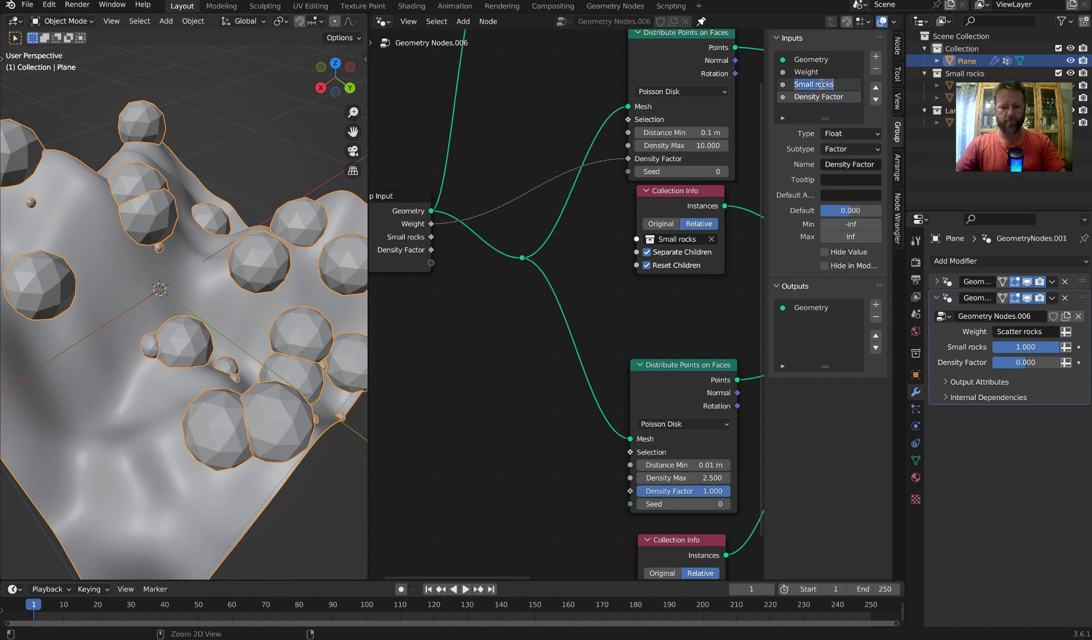
pyautogui.hotkey('ctrl', 'c')
pyautogui.doubleClick(818, 96)
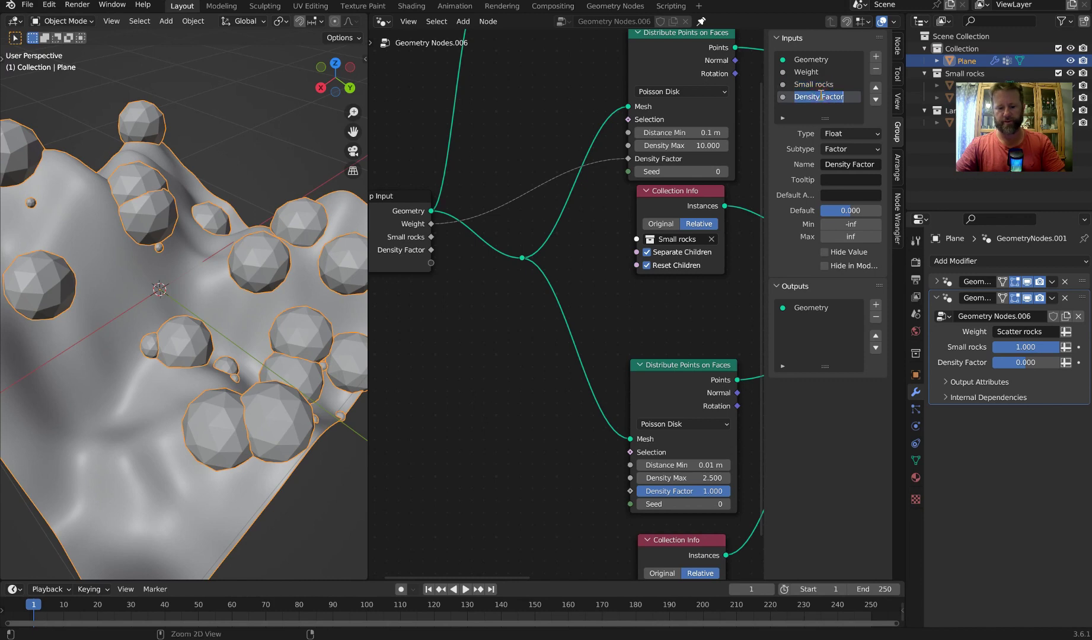
pyautogui.hotkey('ctrl', 'v')
pyautogui.press('BackSpace')
pyautogui.press('BackSpace')
pyautogui.press('BackSpace')
pyautogui.press('BackSpace')
pyautogui.press('BackSpace')
pyautogui.press('BackSpace')
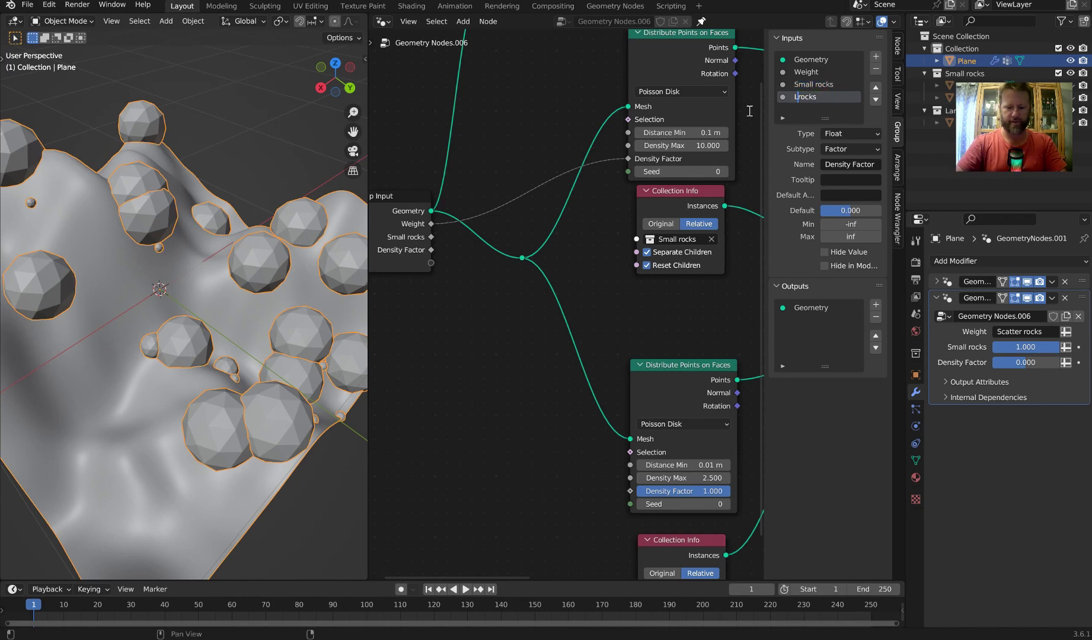
pyautogui.write('Large')
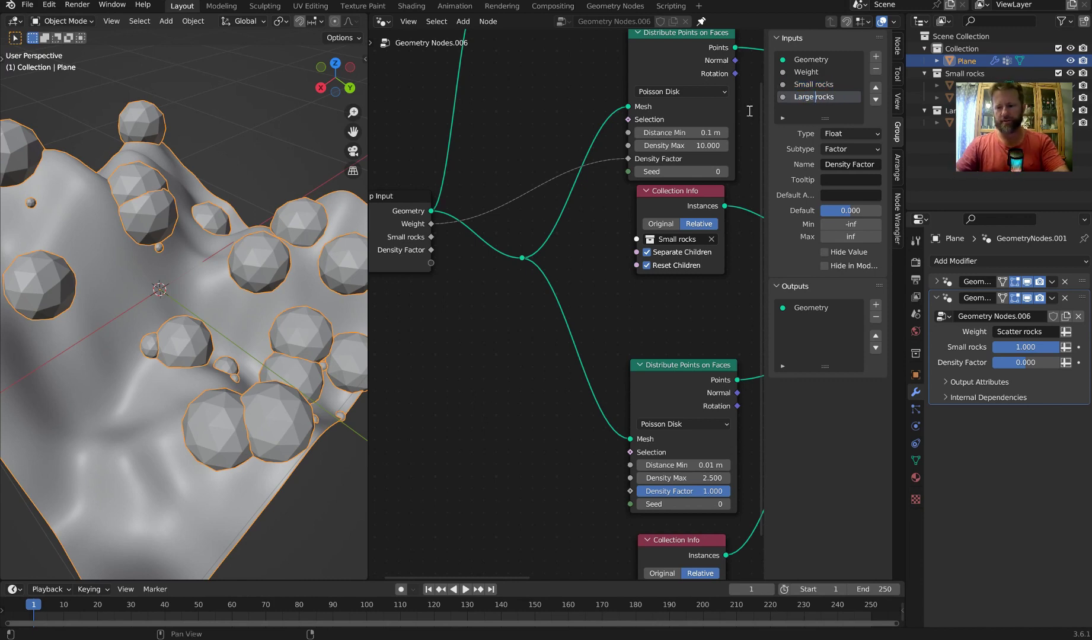
pyautogui.press('Return')
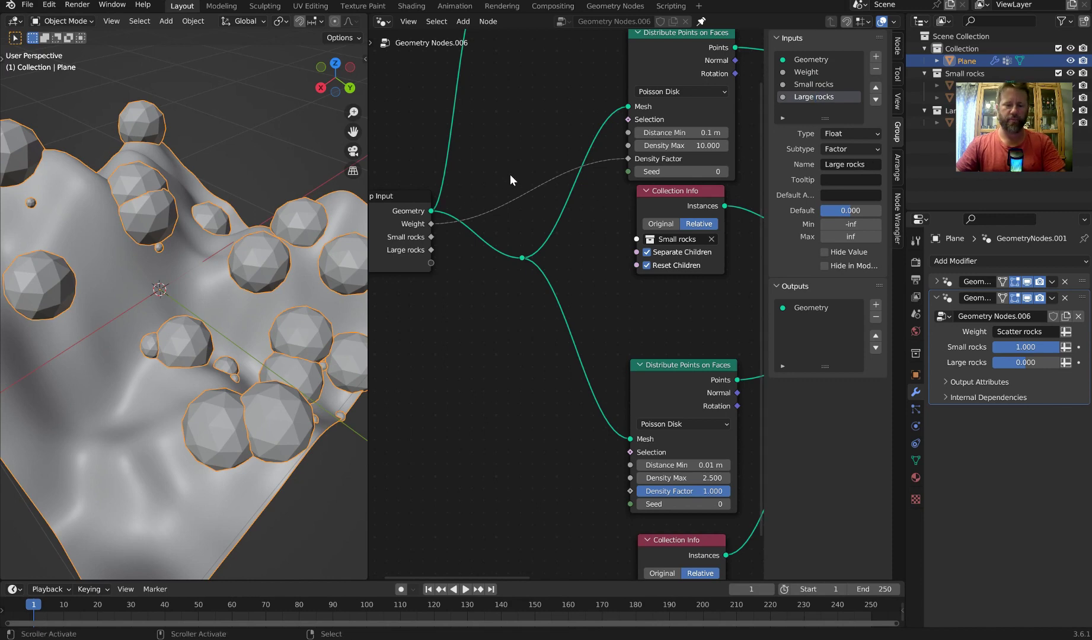
# - Widen the node editor and insert a Math node on the link between Weight and the upper Distribute Points on Faces node's Density Factor
pyautogui.press('n')
pyautogui.moveTo(370, 188); pyautogui.dragTo(286, 181)
pyautogui.keyDown('shift'); pyautogui.scroll(1, 563, 175); pyautogui.keyUp('shift')
pyautogui.hotkey('shift', 'a')
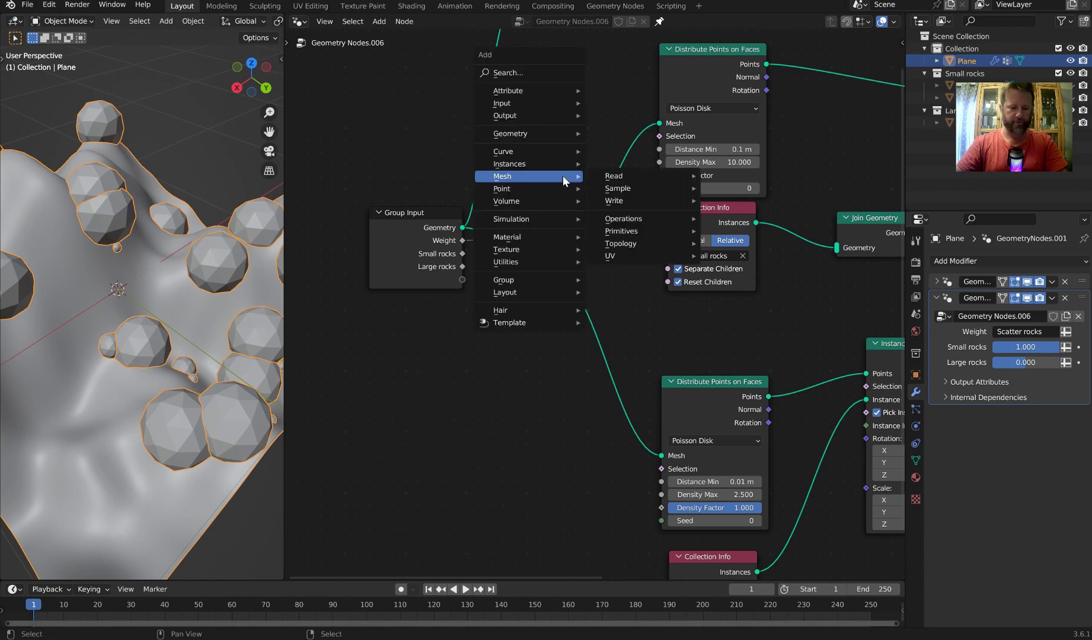
pyautogui.write('math')
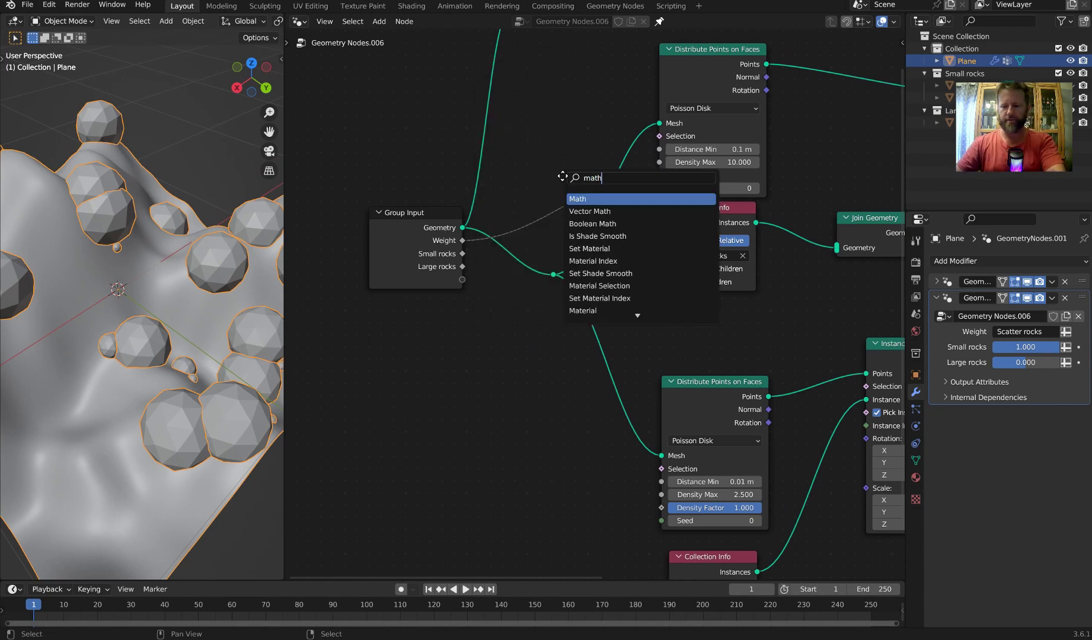
pyautogui.press('Return')
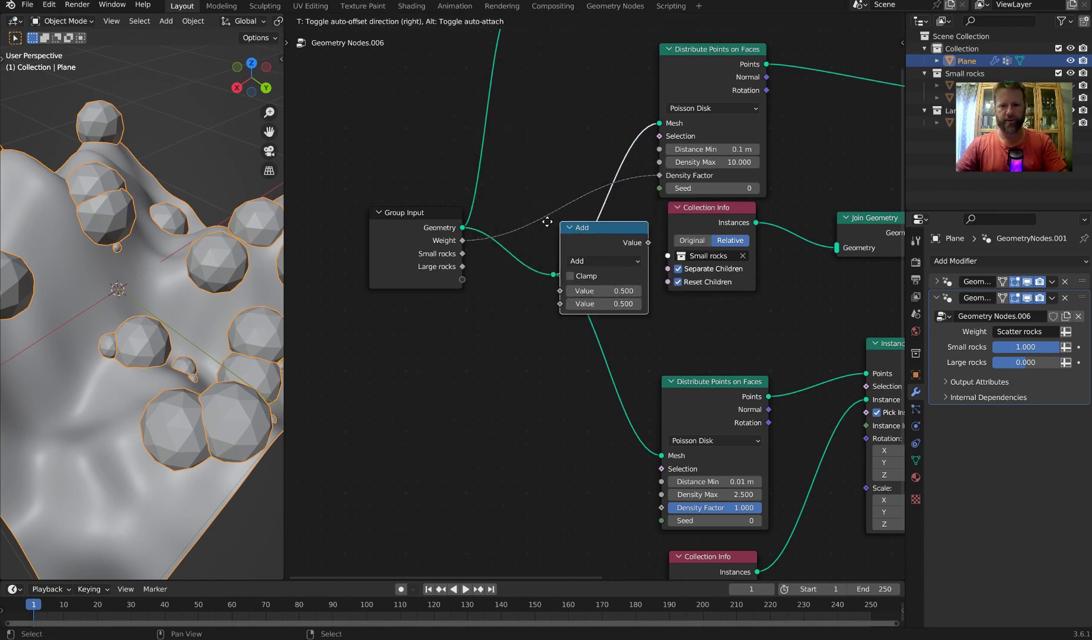
pyautogui.click(522, 210)
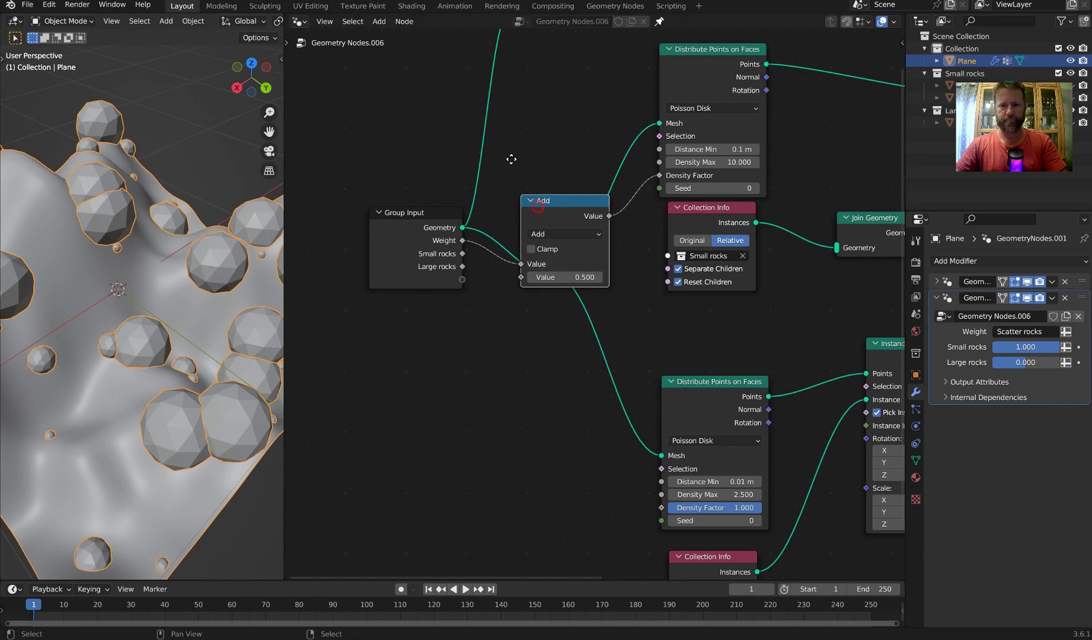
# - Set the new Math node's operation to Multiply and place it above the Geometry link
pyautogui.moveTo(538, 207); pyautogui.dragTo(508, 149)
pyautogui.click(523, 178)
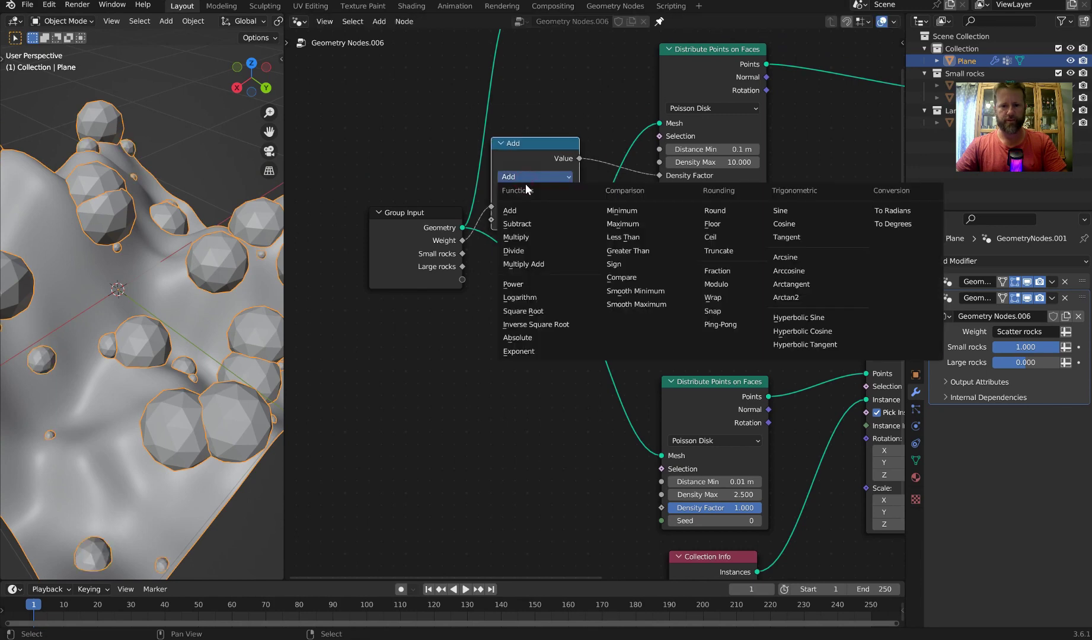
pyautogui.click(524, 237)
pyautogui.moveTo(527, 152); pyautogui.dragTo(546, 159)
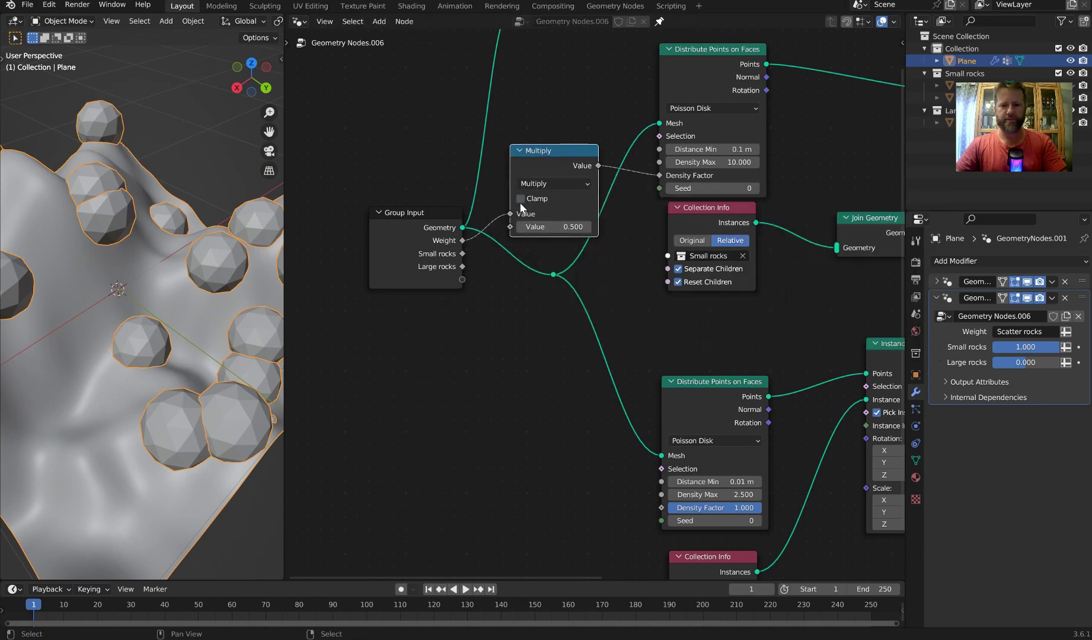
# - Duplicate the Multiply node and wire the copy between Weight and the Density Factor of the lower Distribute Points on Faces node
pyautogui.moveTo(579, 270); pyautogui.dragTo(543, 215, button='middle')
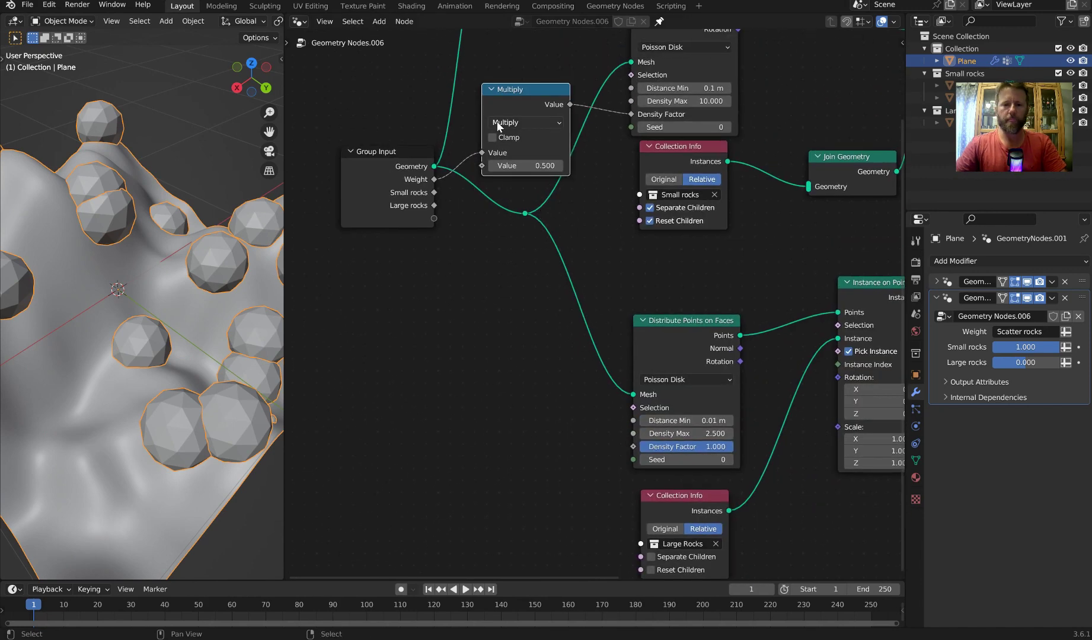
pyautogui.hotkey('shift', 'd')
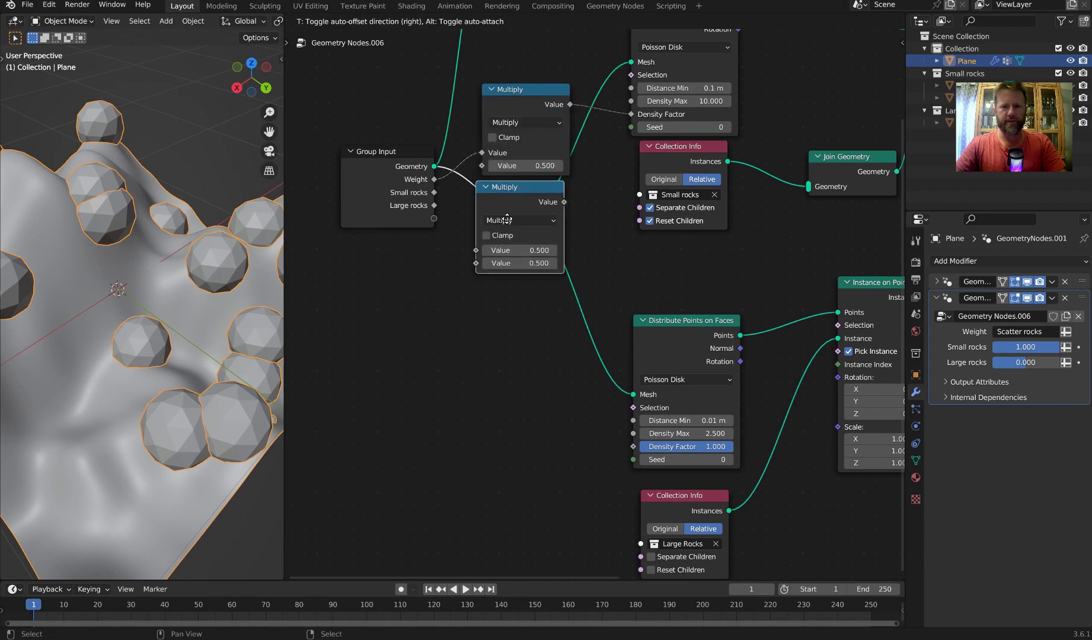
pyautogui.click(511, 331)
pyautogui.moveTo(572, 410); pyautogui.dragTo(572, 309, button='middle')
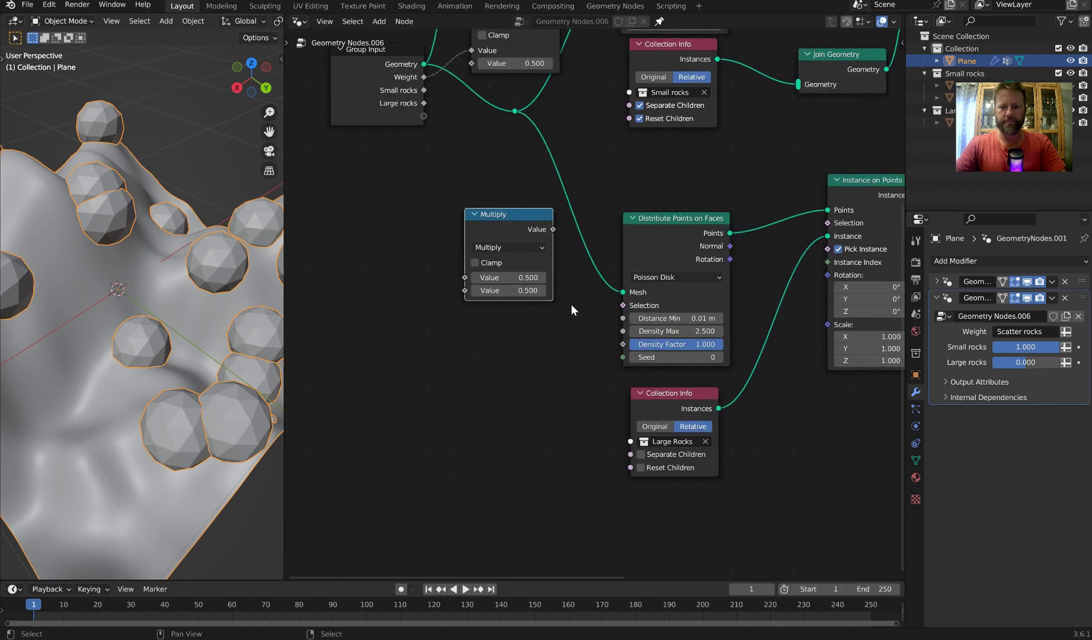
pyautogui.moveTo(551, 230); pyautogui.dragTo(622, 344)
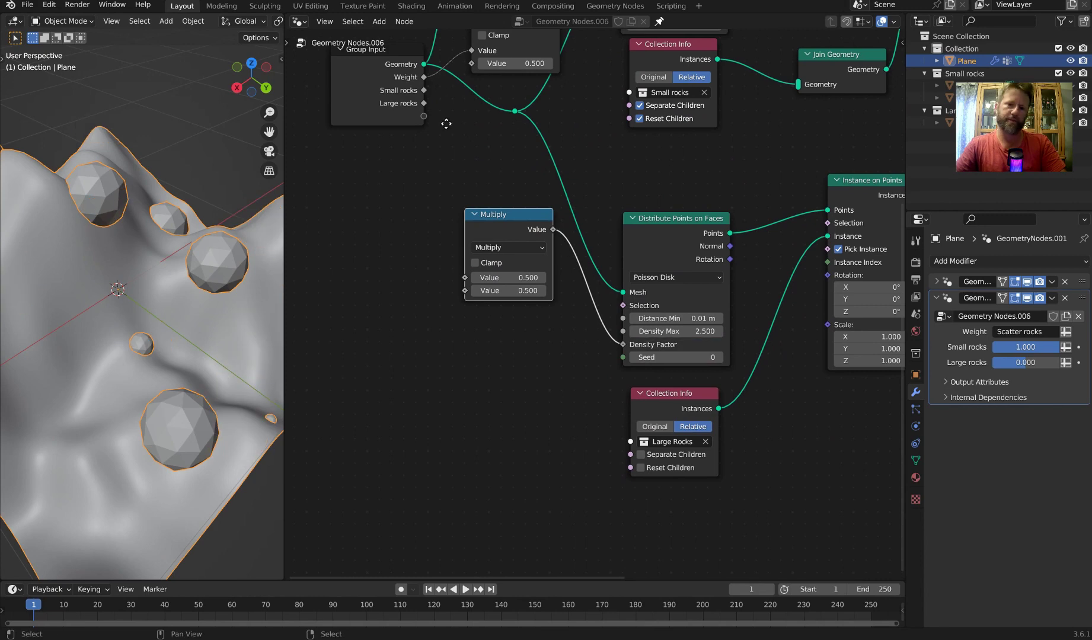
pyautogui.moveTo(446, 122); pyautogui.dragTo(449, 168, button='middle')
pyautogui.moveTo(411, 124); pyautogui.dragTo(469, 324)
pyautogui.moveTo(504, 146); pyautogui.dragTo(508, 190, button='middle')
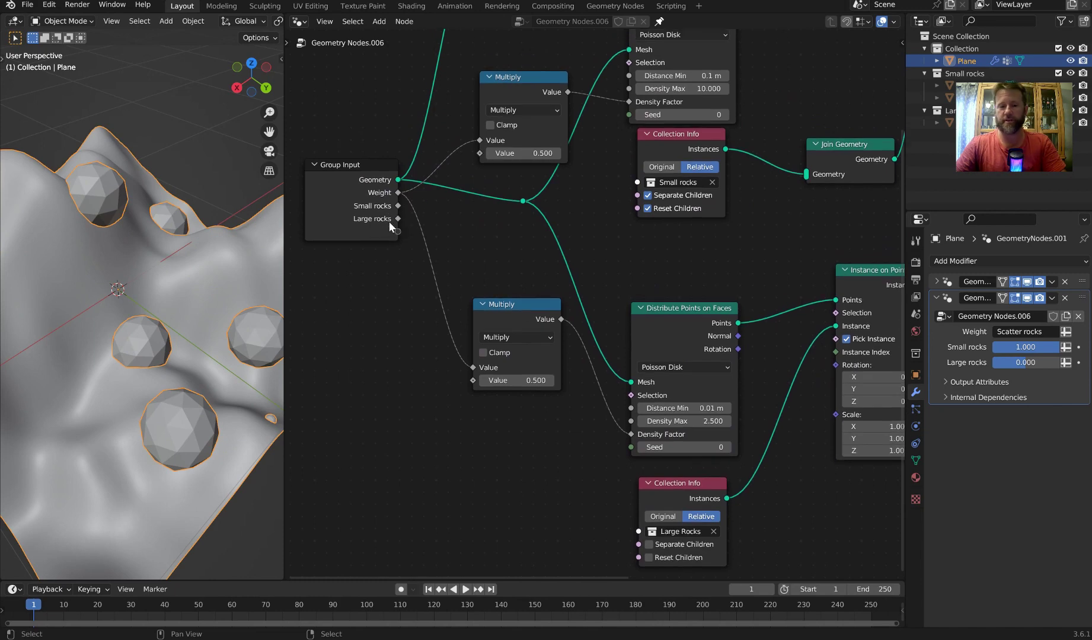
# - Try a Large rocks value of 10000 in the modifier
pyautogui.click(1026, 362)
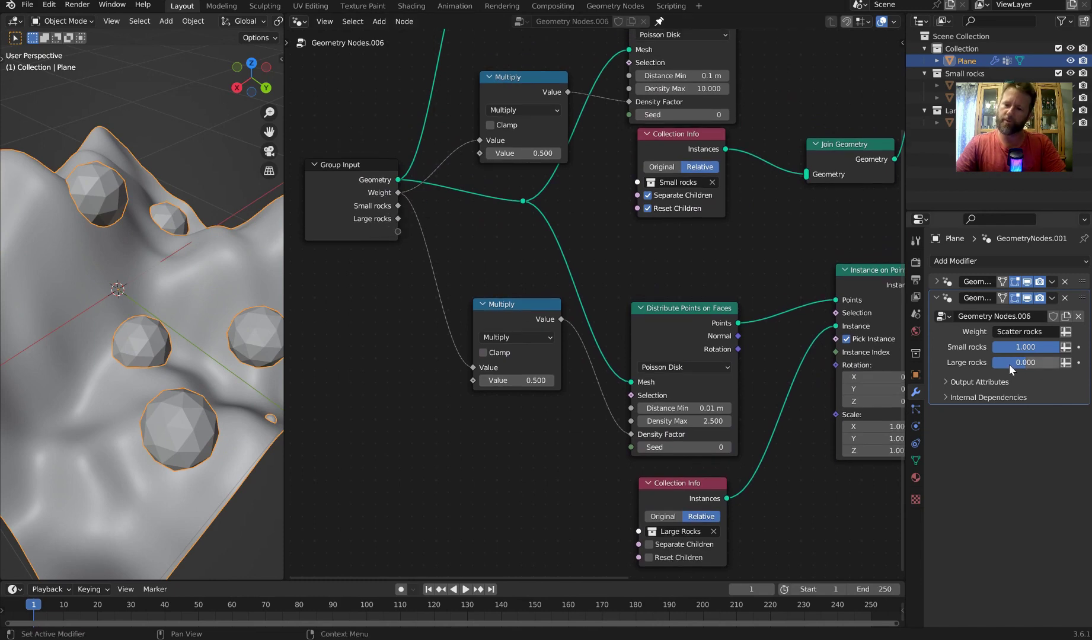
pyautogui.write('10000')
pyautogui.press('Return')
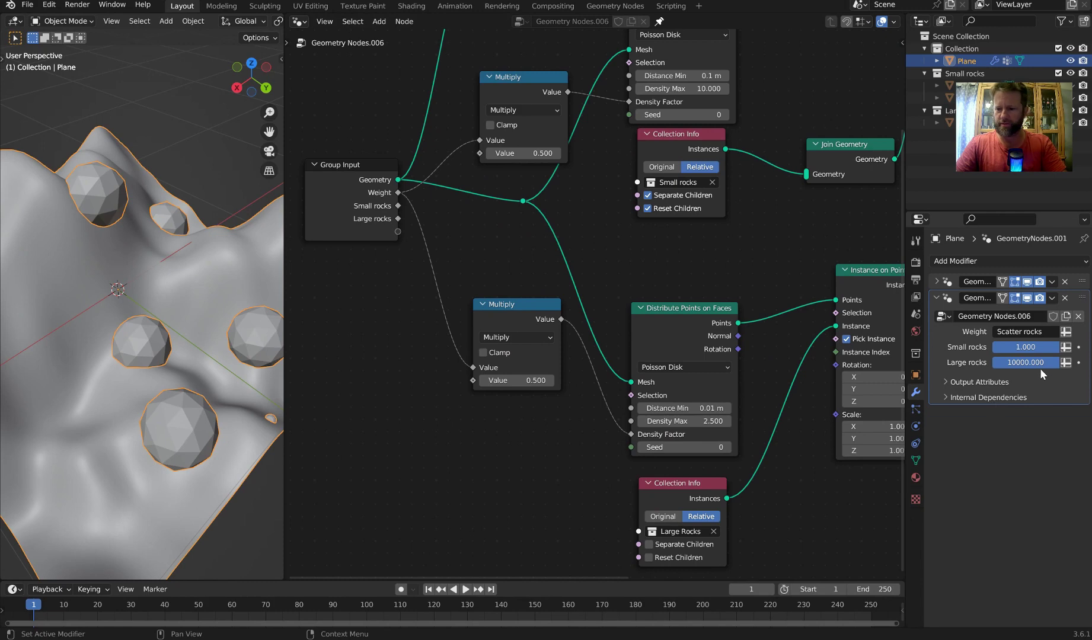
# - Limit the Large rocks group input to a minimum of 0 and a maximum of 1, and test its modifier value
pyautogui.press('n')
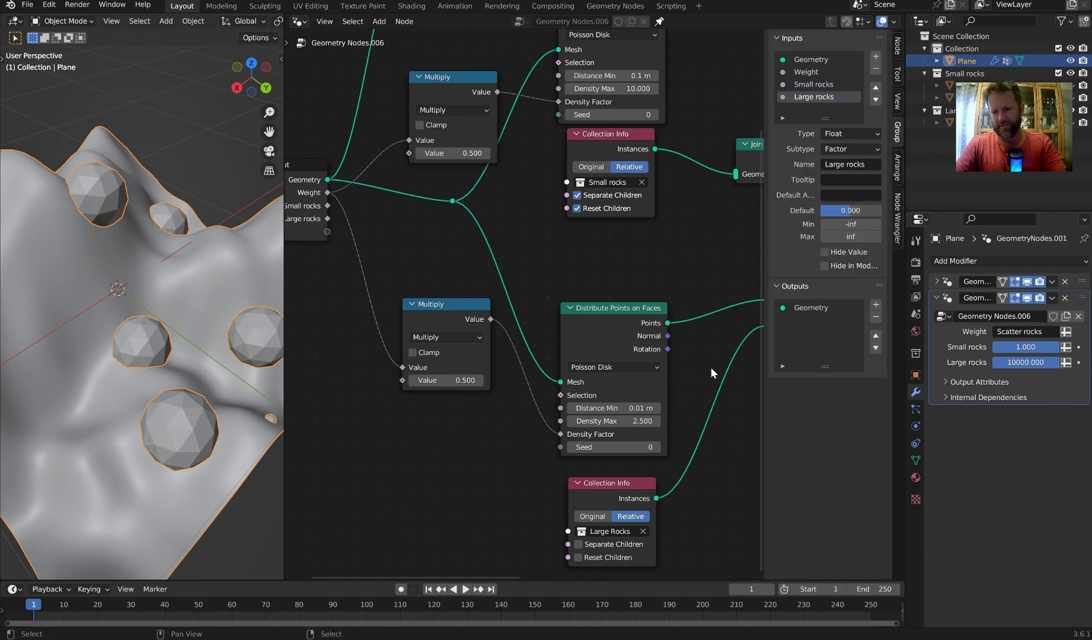
pyautogui.click(819, 84)
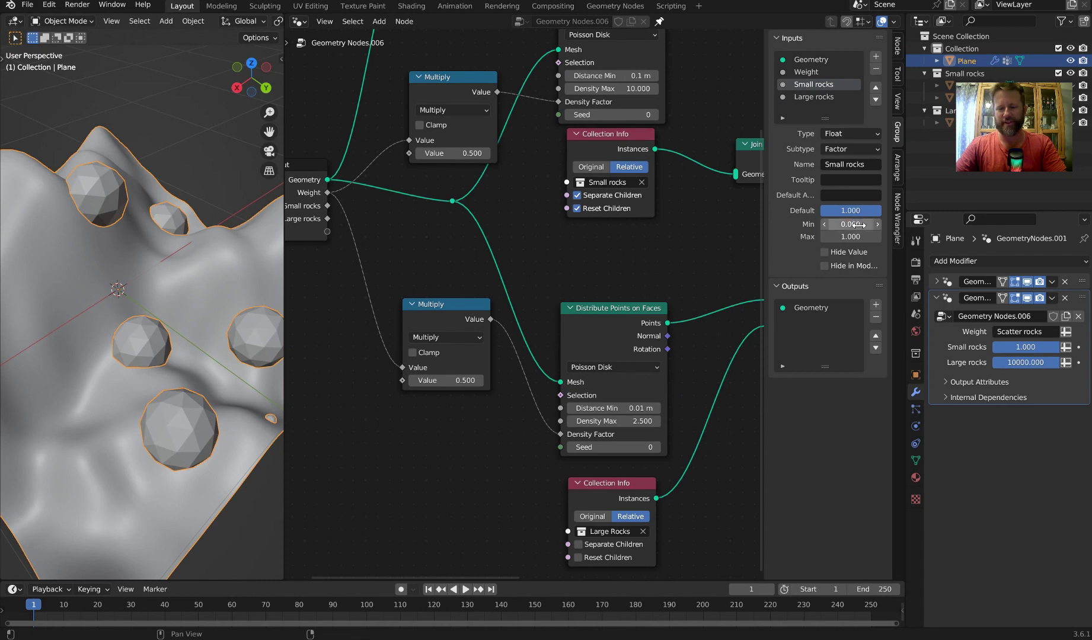
pyautogui.click(811, 95)
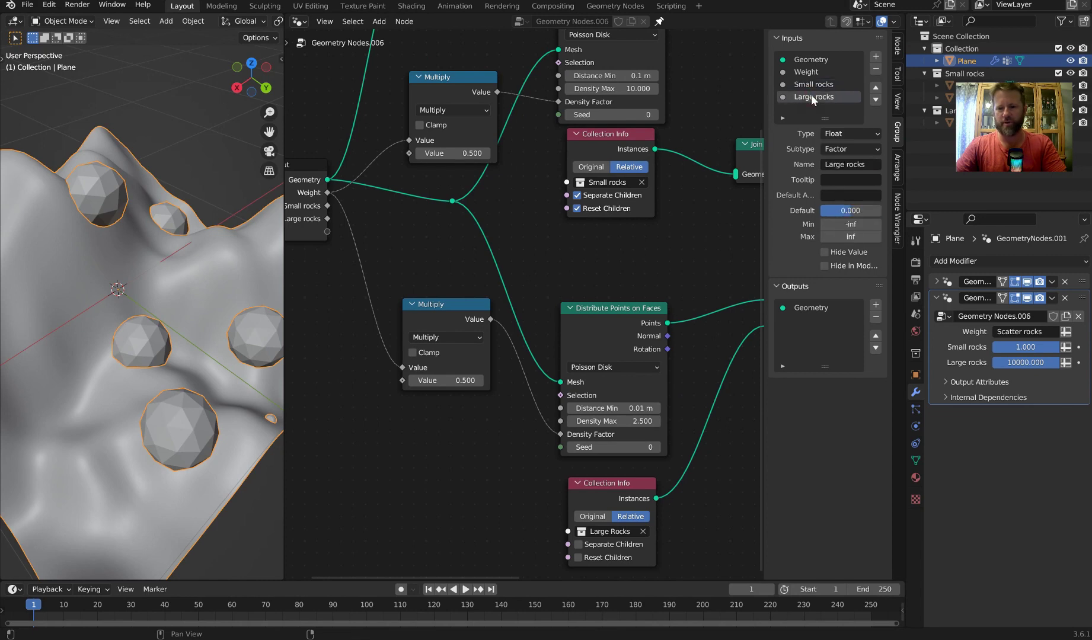
pyautogui.click(860, 224)
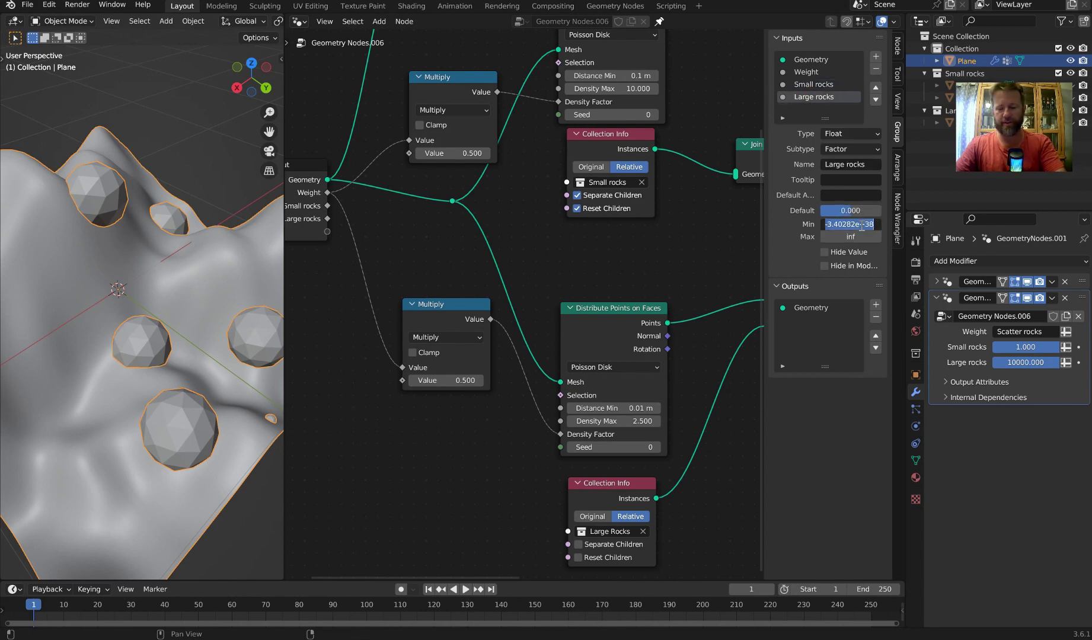
pyautogui.write('0')
pyautogui.press('Return')
pyautogui.click(853, 237)
pyautogui.write('1')
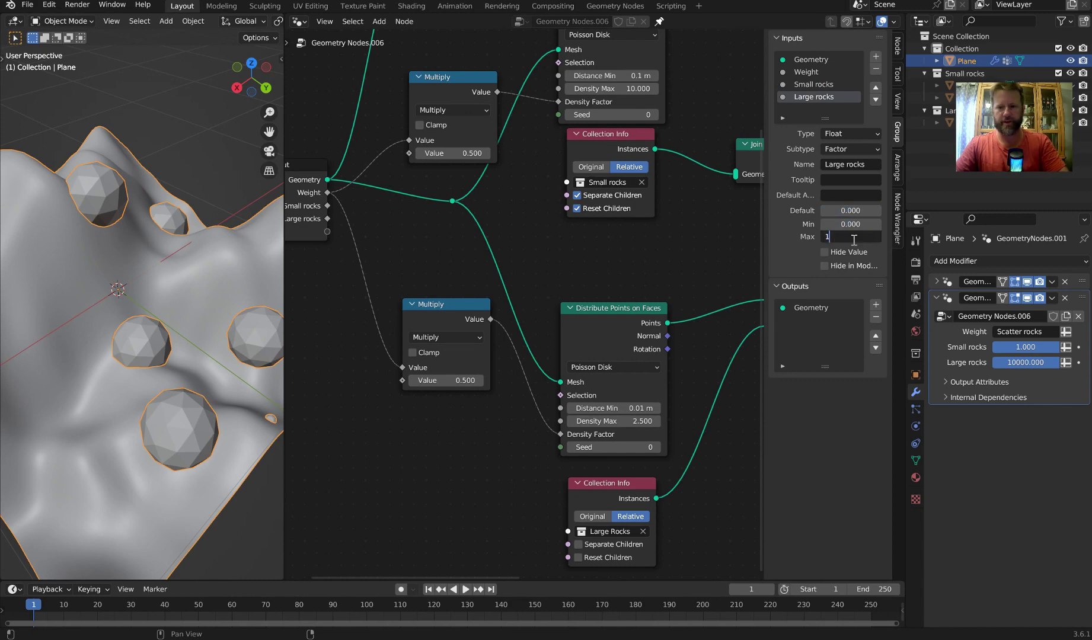
pyautogui.press('Return')
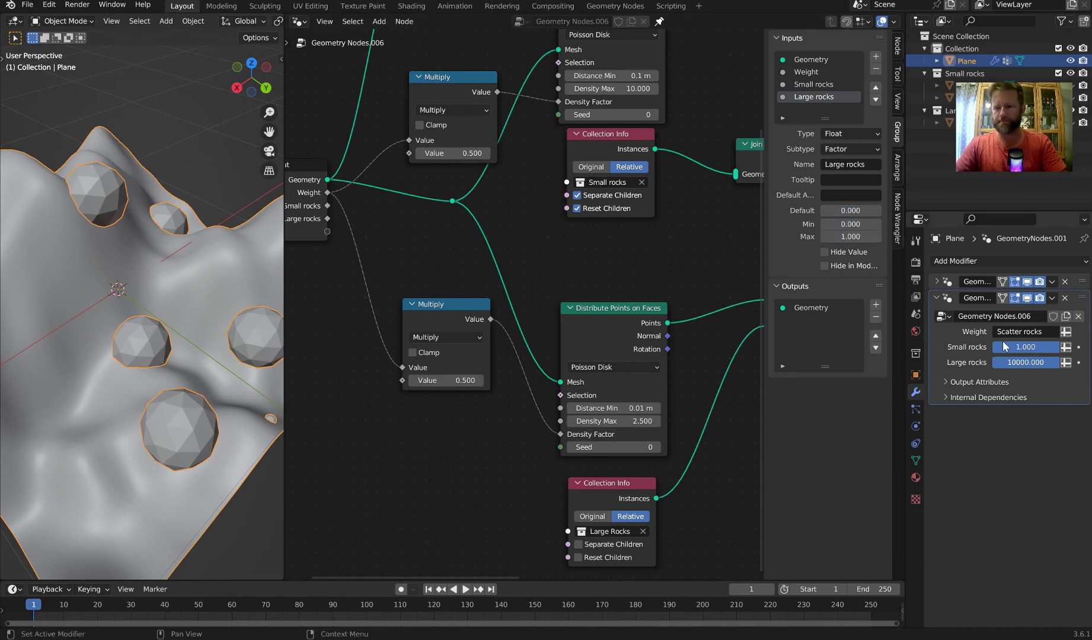
pyautogui.moveTo(1014, 363)
pyautogui.mouseDown()
pyautogui.moveTo(990, 362)
pyautogui.moveTo(1015, 362)
pyautogui.mouseUp()
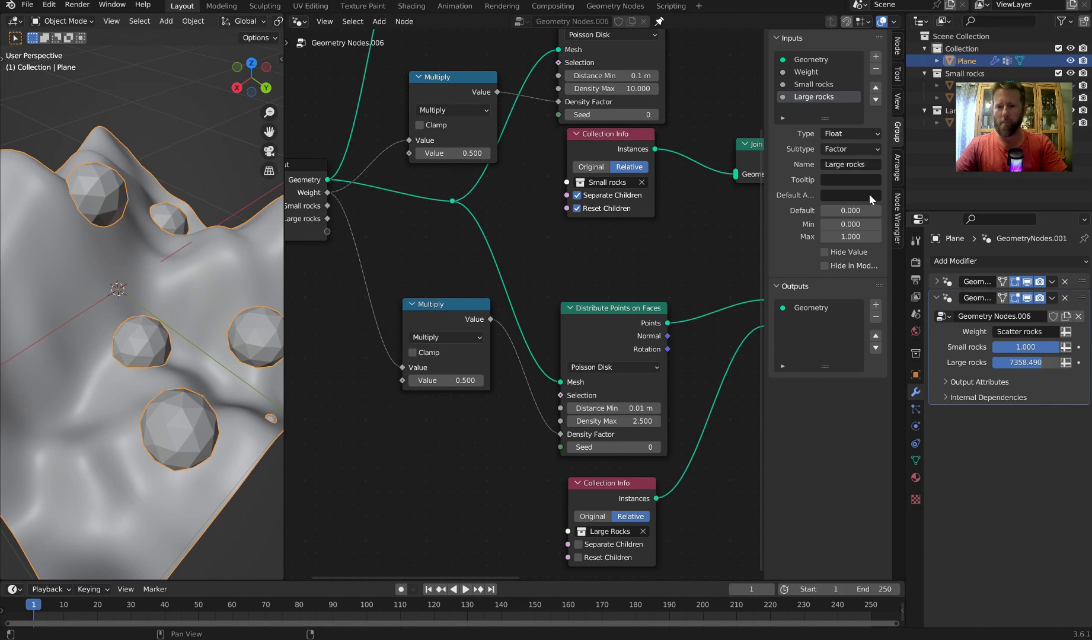
# - Rename the second Small rocks group input to Large rocks and set its modifier value to 1
pyautogui.click(850, 240)
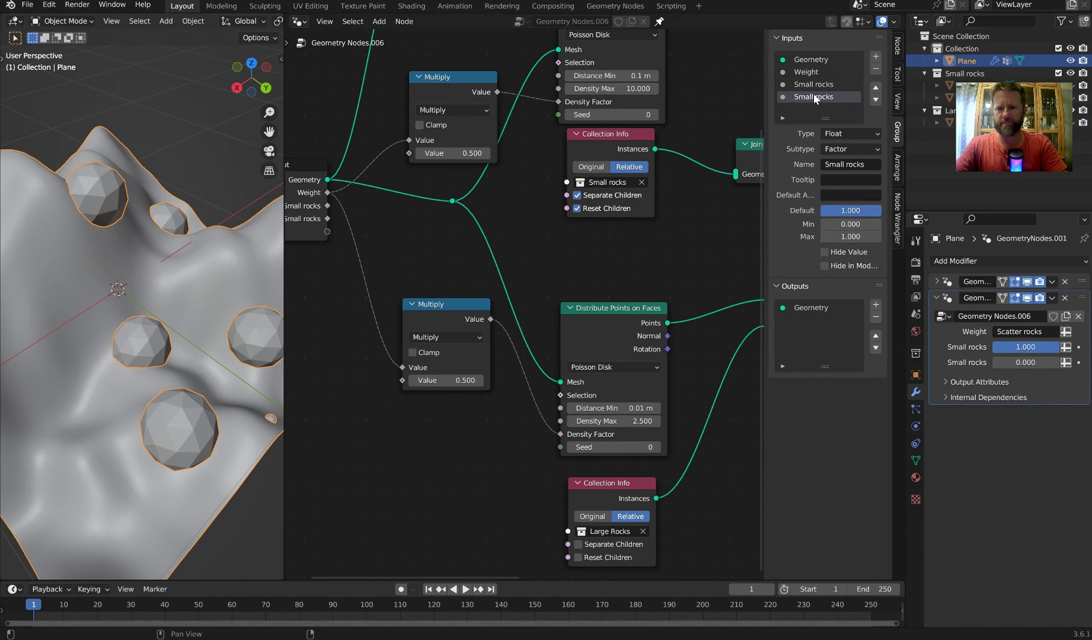
pyautogui.doubleClick(814, 96)
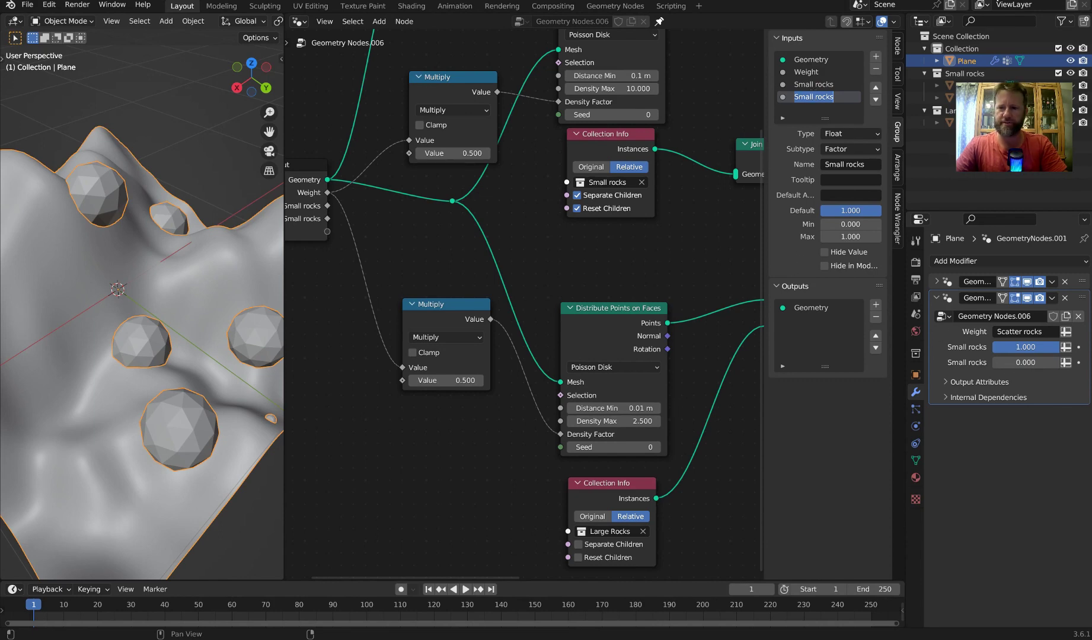
pyautogui.click(812, 96)
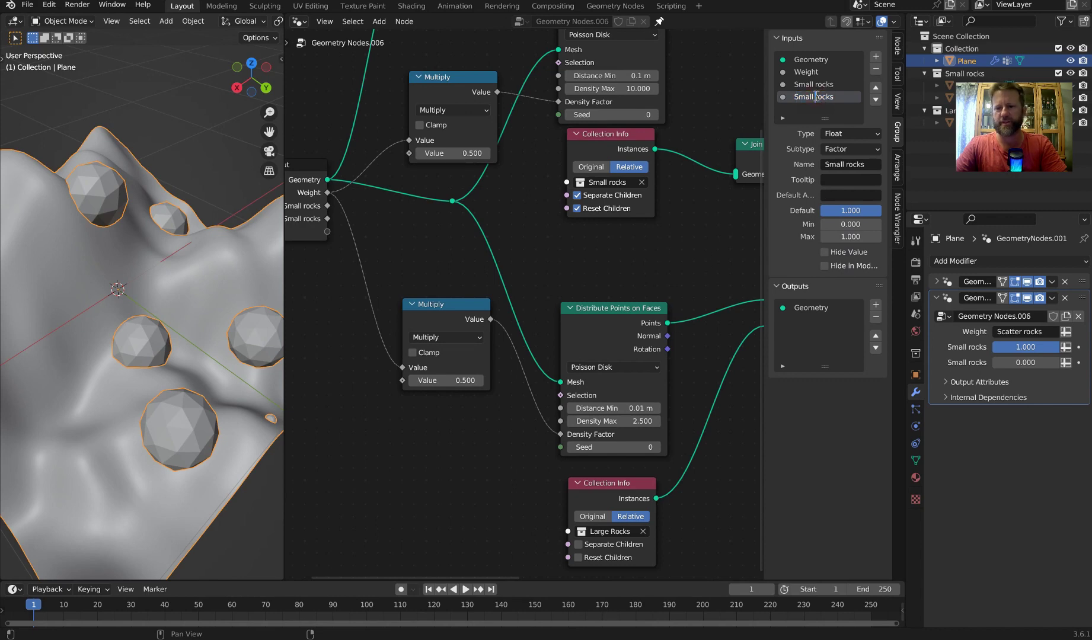
pyautogui.hotkey('ctrl', 'BackSpace')
pyautogui.write('Large')
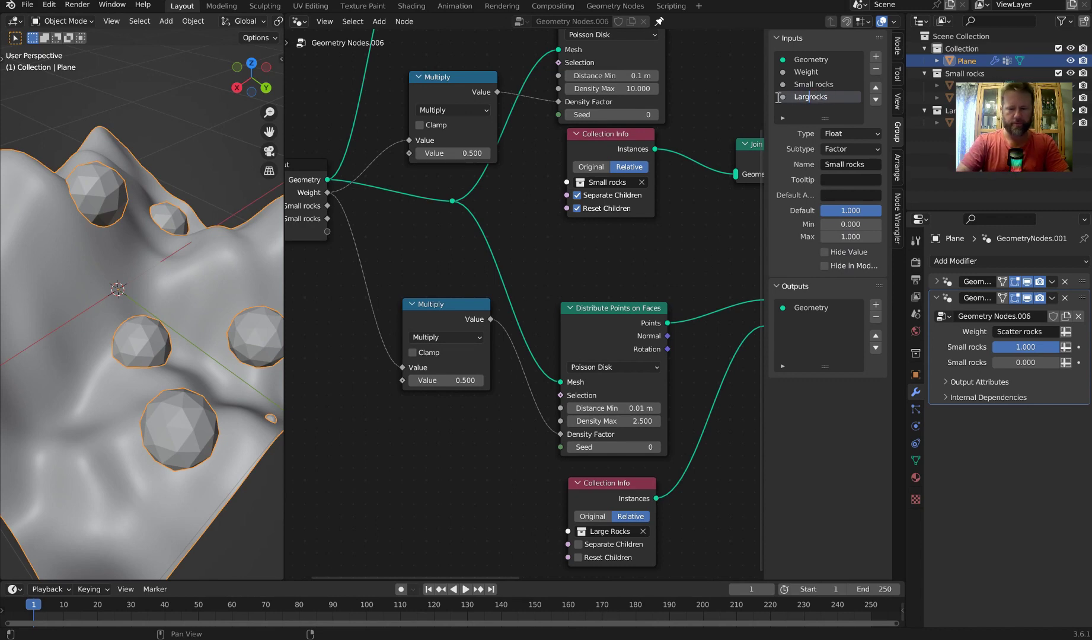
pyautogui.press('Return')
pyautogui.doubleClick(815, 97)
pyautogui.click(812, 97)
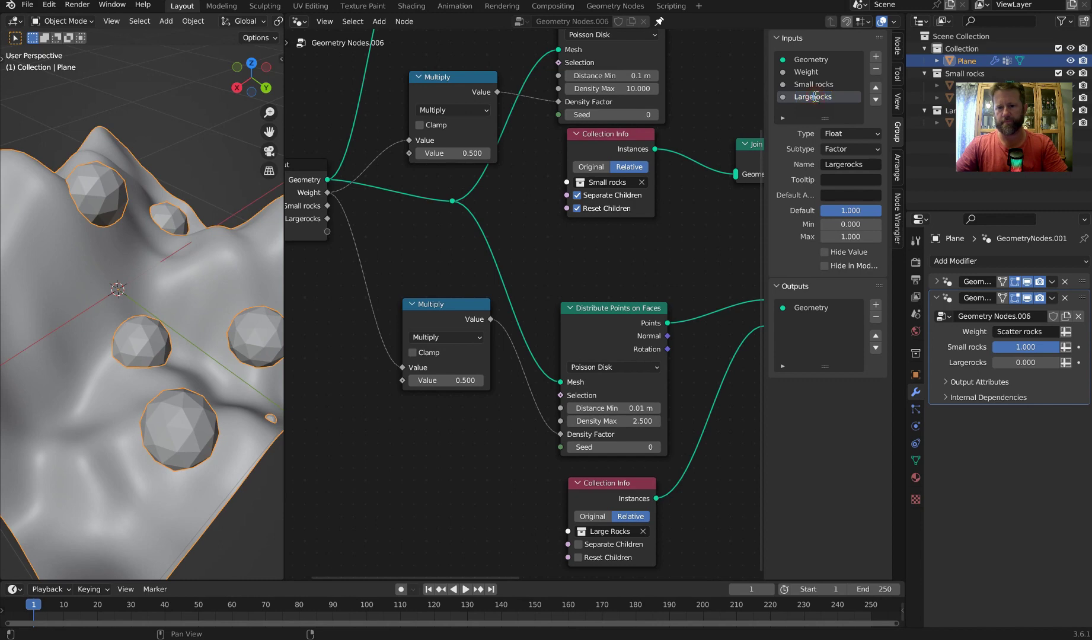
pyautogui.press('Return')
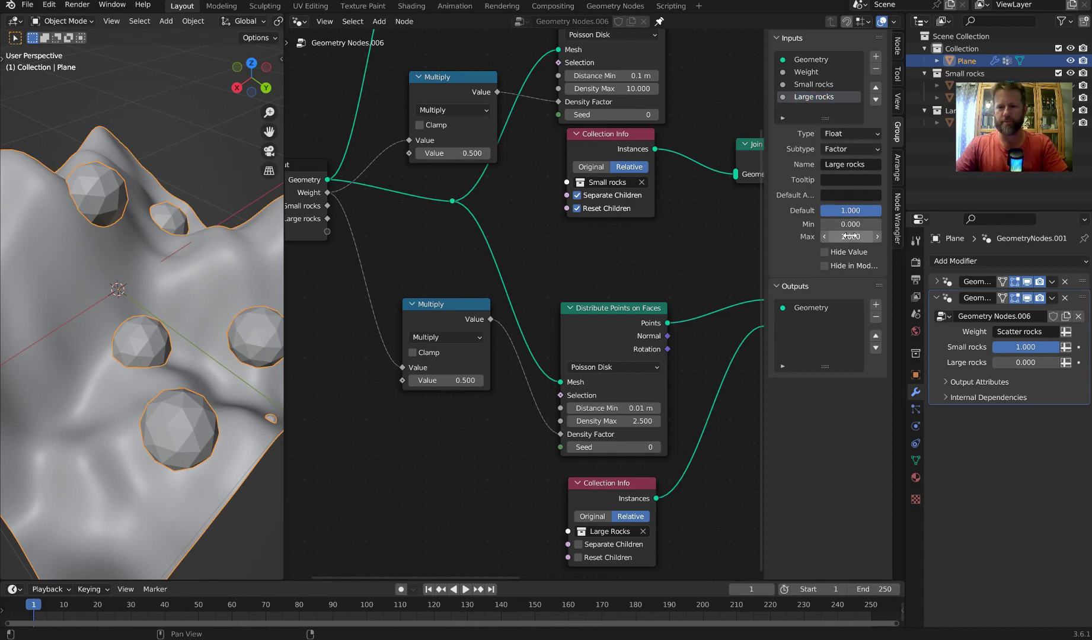
pyautogui.moveTo(1016, 364); pyautogui.dragTo(1082, 363)
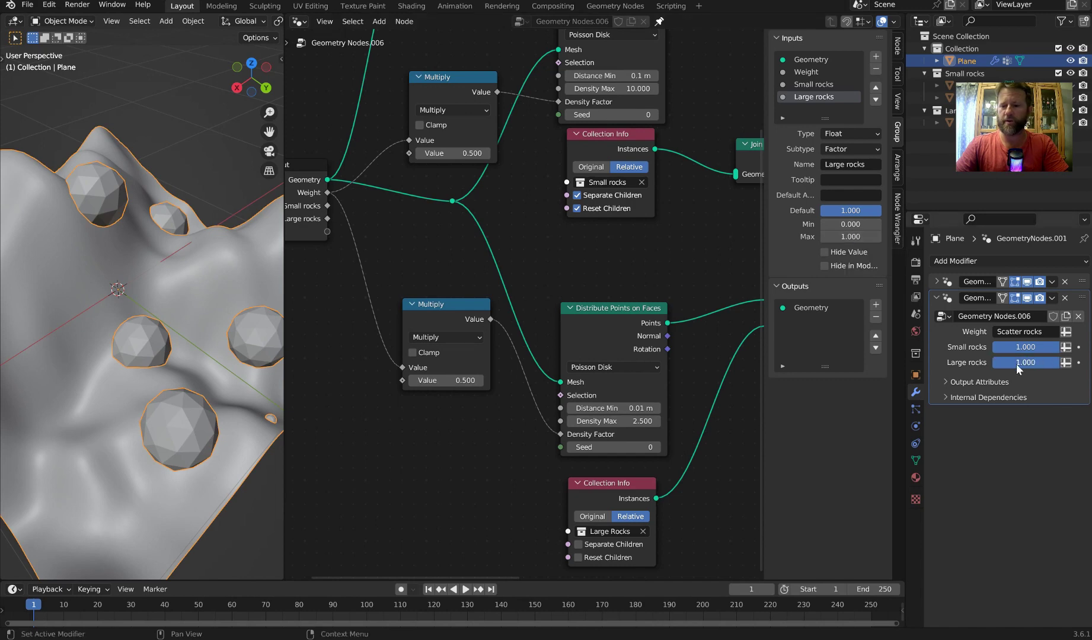
# - Wire Small rocks into the upper Multiply node's second value and Large rocks into the lower one's, and test both modifier sliders
pyautogui.scroll(-1, 451, 246)
pyautogui.moveTo(451, 247); pyautogui.dragTo(485, 246, button='middle')
pyautogui.moveTo(369, 209); pyautogui.dragTo(375, 166)
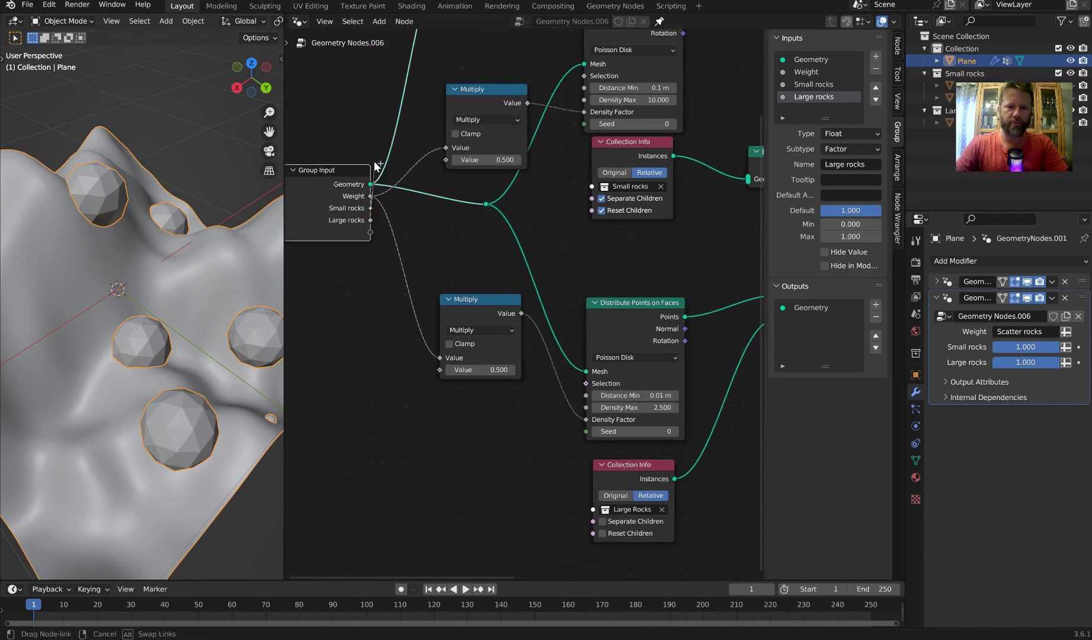
pyautogui.moveTo(445, 152); pyautogui.dragTo(445, 159)
pyautogui.moveTo(369, 221); pyautogui.dragTo(440, 370)
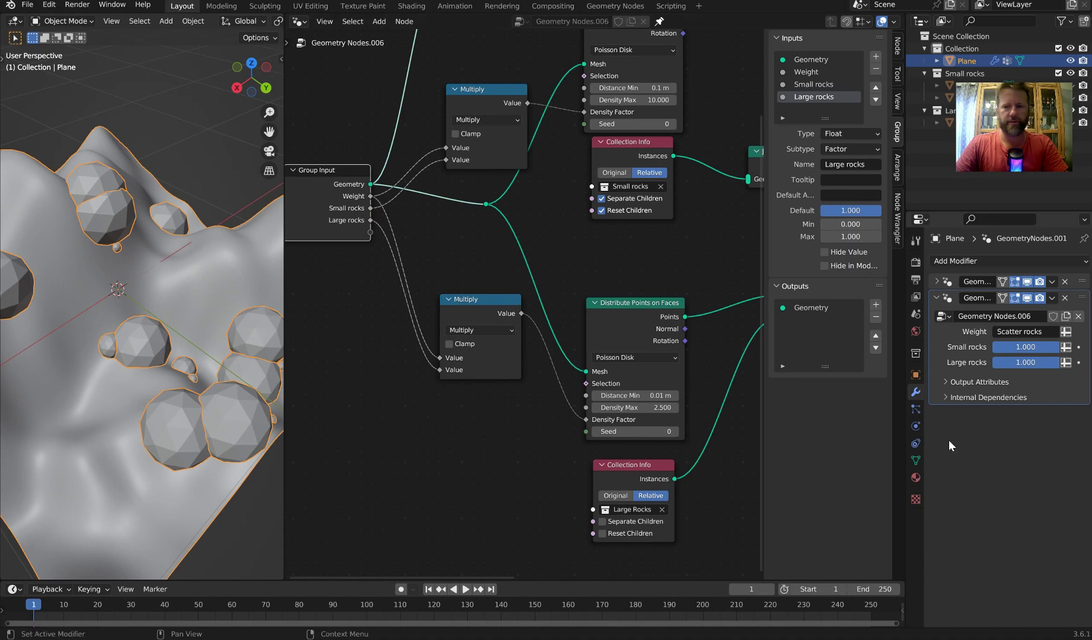
pyautogui.moveTo(1052, 348)
pyautogui.mouseDown()
pyautogui.moveTo(1005, 348)
pyautogui.moveTo(1052, 348)
pyautogui.moveTo(1005, 348)
pyautogui.moveTo(1052, 348)
pyautogui.moveTo(989, 363)
pyautogui.moveTo(1059, 363)
pyautogui.mouseUp()
# - Enclose both Multiply nodes and the small and large rock scattering nodes in one frame
pyautogui.scroll(-2, 495, 237)
pyautogui.moveTo(506, 301)
pyautogui.mouseDown()
pyautogui.moveTo(513, 276)
pyautogui.moveTo(507, 290)
pyautogui.mouseUp()
pyautogui.scroll(-5, 553, 266)
pyautogui.moveTo(551, 265); pyautogui.dragTo(457, 301, button='middle')
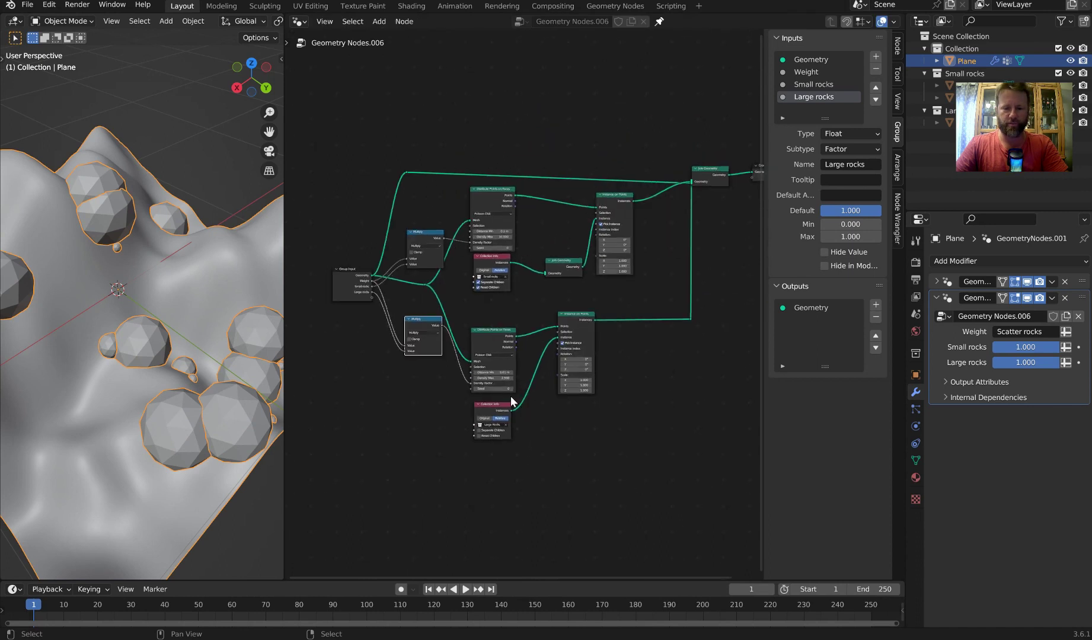
pyautogui.moveTo(670, 459); pyautogui.dragTo(379, 153)
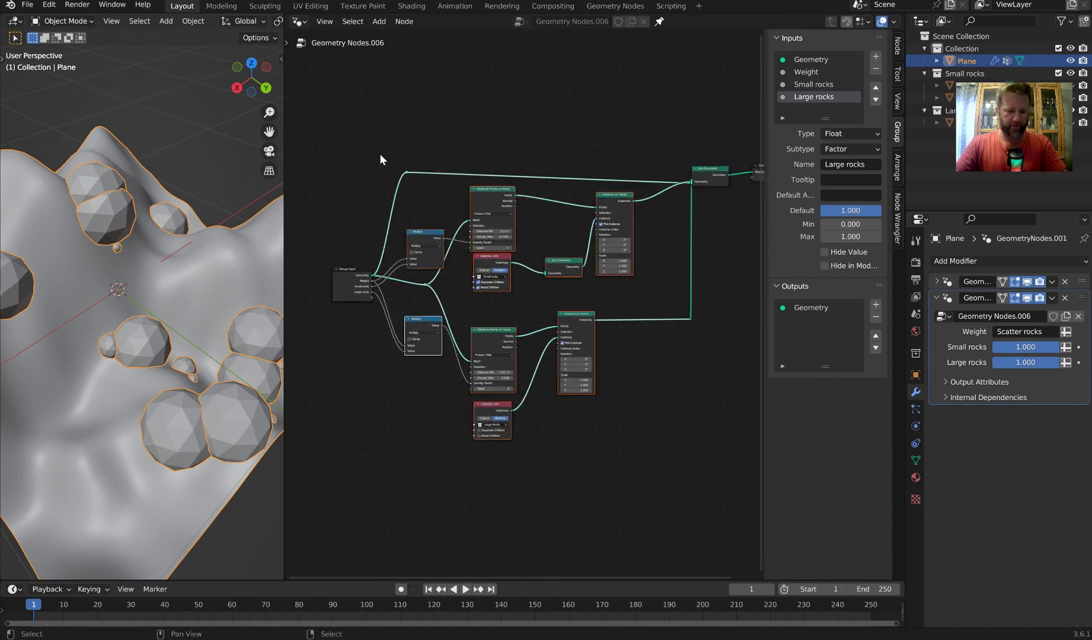
pyautogui.hotkey('ctrl', 'j')
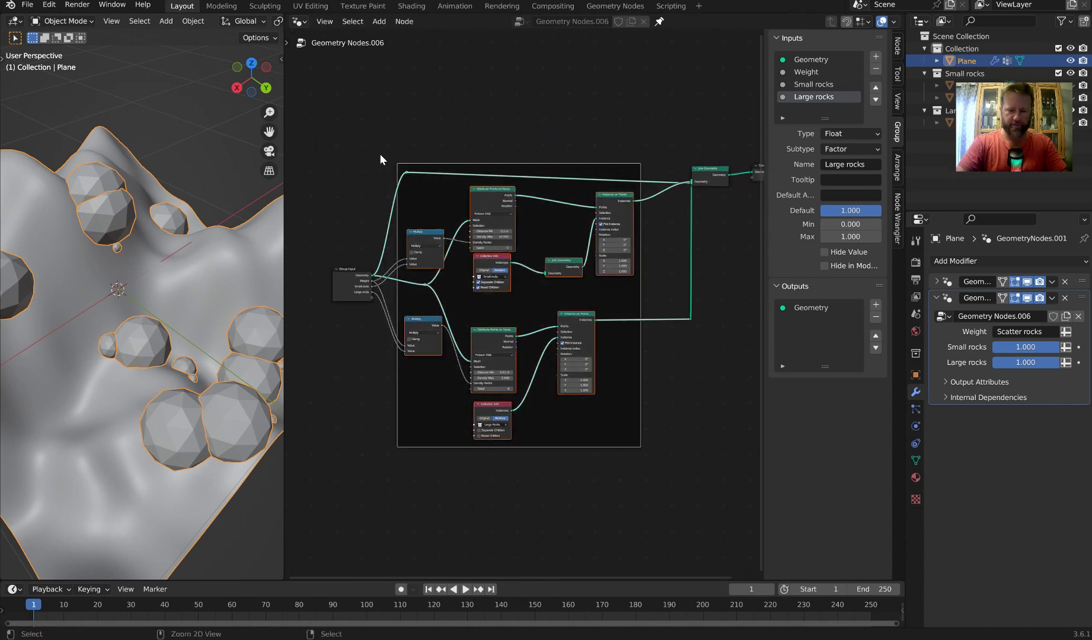
# - Enable a custom colour for the frame and make it teal, with hue 0.509 and saturation 0.715
pyautogui.click(897, 46)
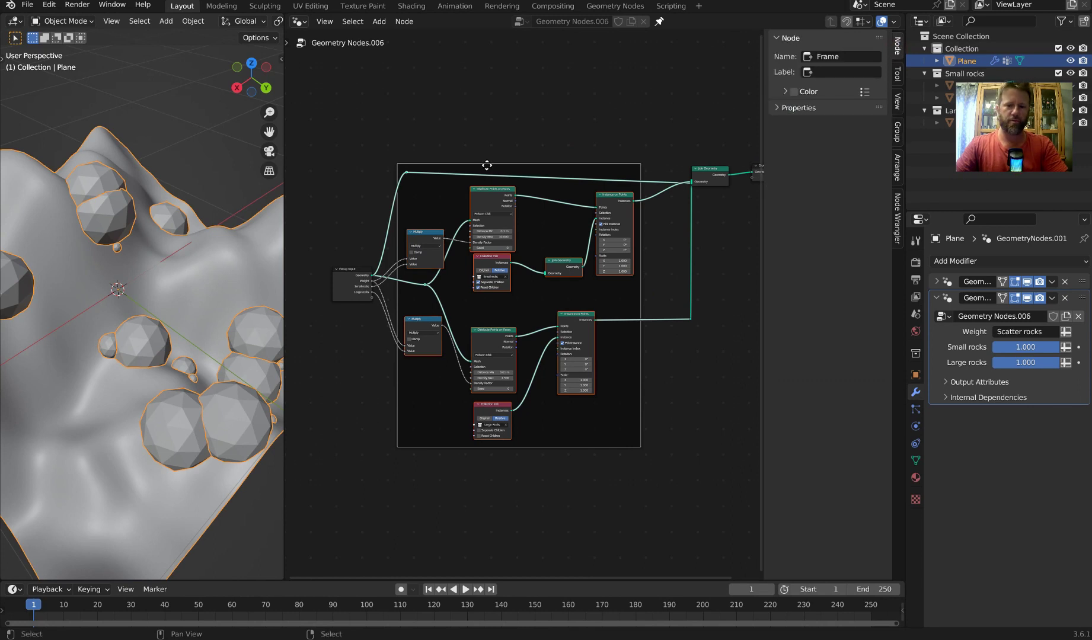
pyautogui.click(793, 91)
pyautogui.click(784, 91)
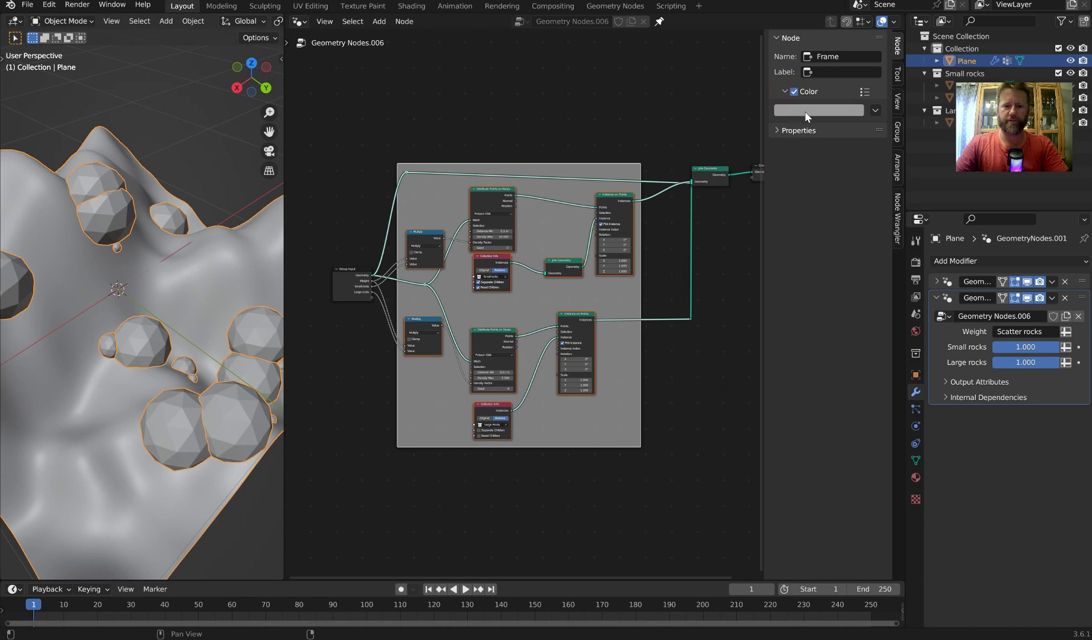
pyautogui.click(805, 111)
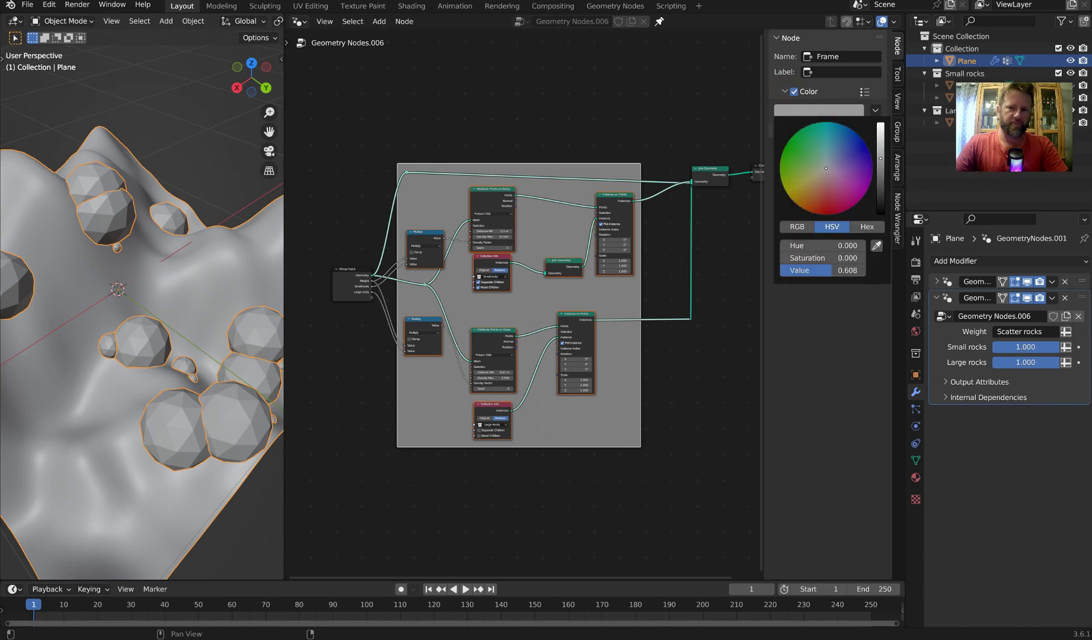
pyautogui.moveTo(821, 161); pyautogui.dragTo(827, 135)
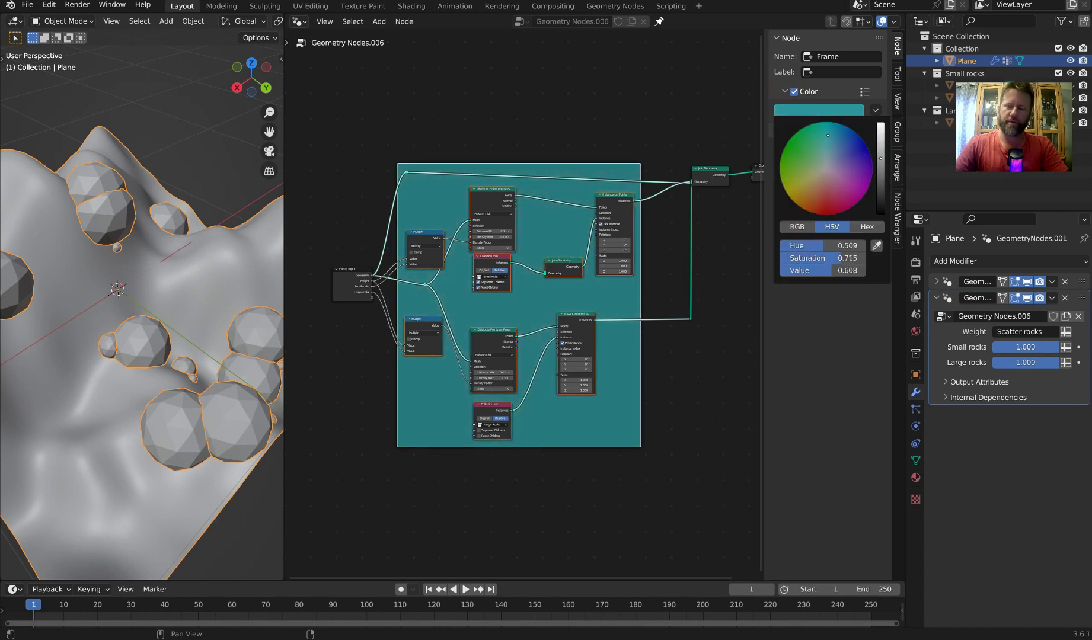
# - Label the frame "Density Factor and Instances" with a label size of 60, and save the file
pyautogui.click(833, 72)
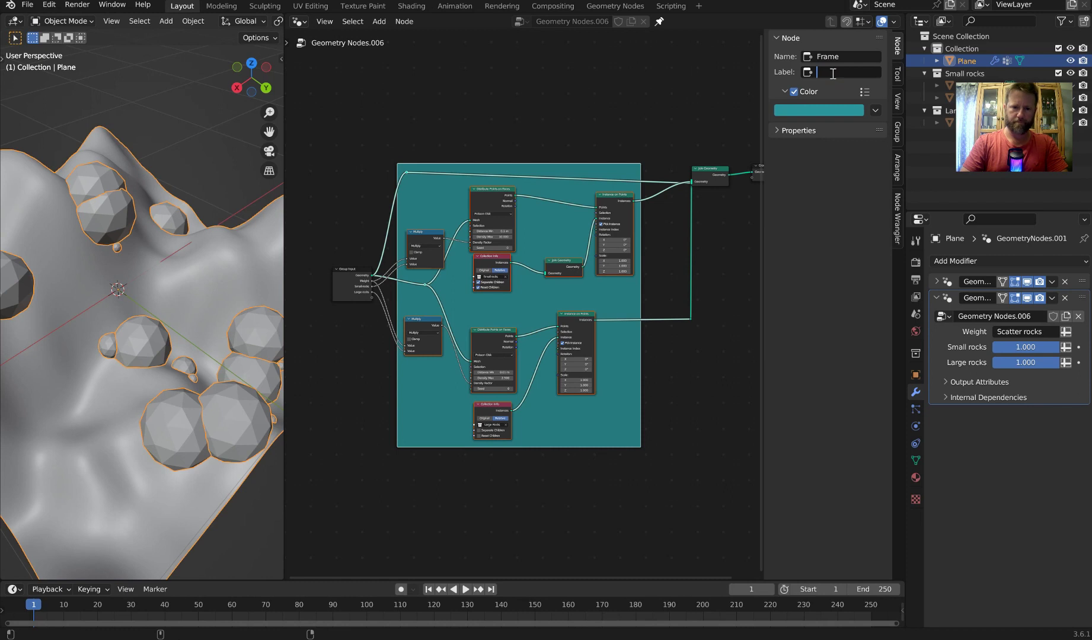
pyautogui.write('Dens')
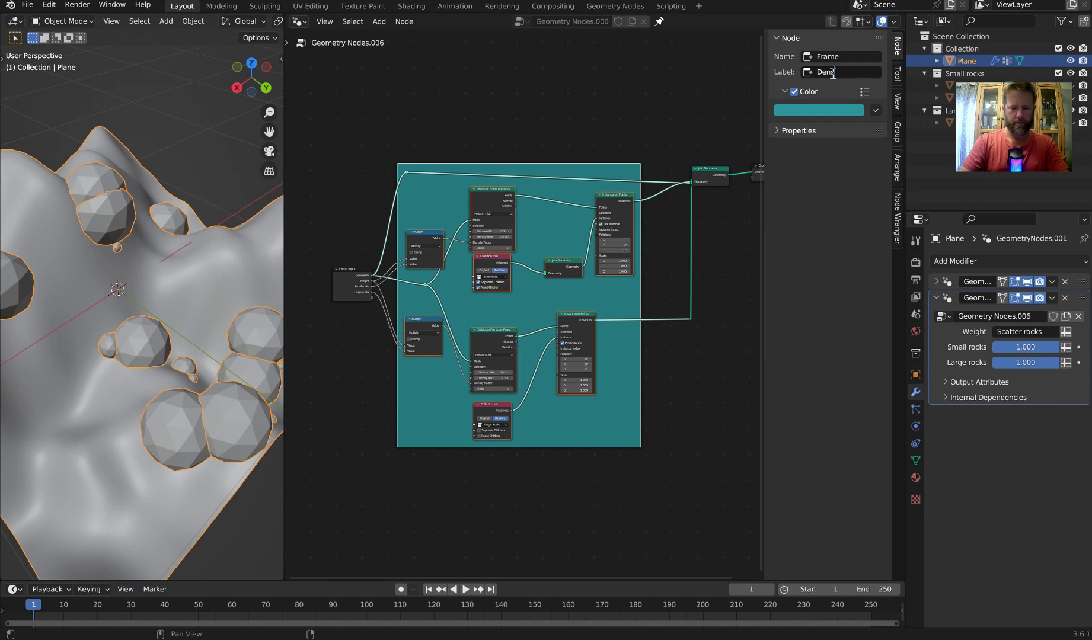
pyautogui.write('ity Facto')
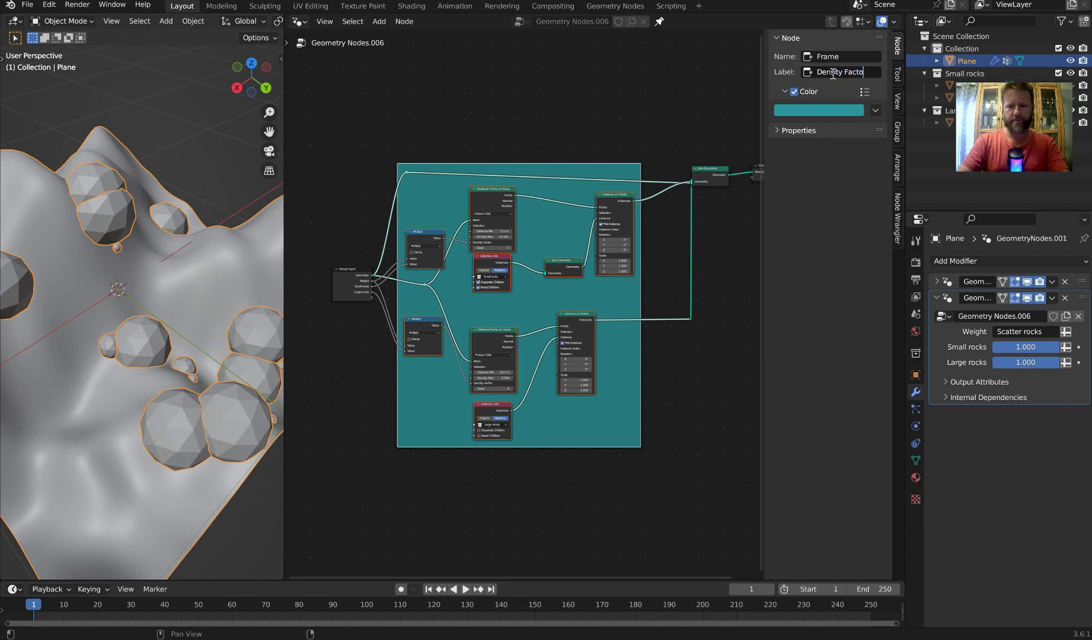
pyautogui.write('r and ')
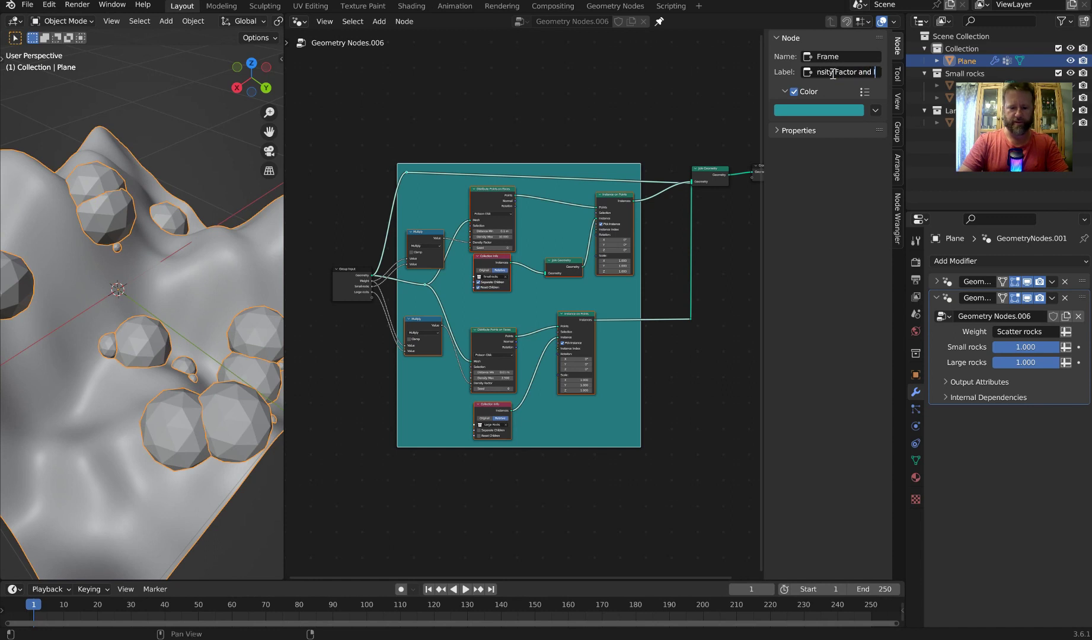
pyautogui.write('Instances')
pyautogui.press('Return')
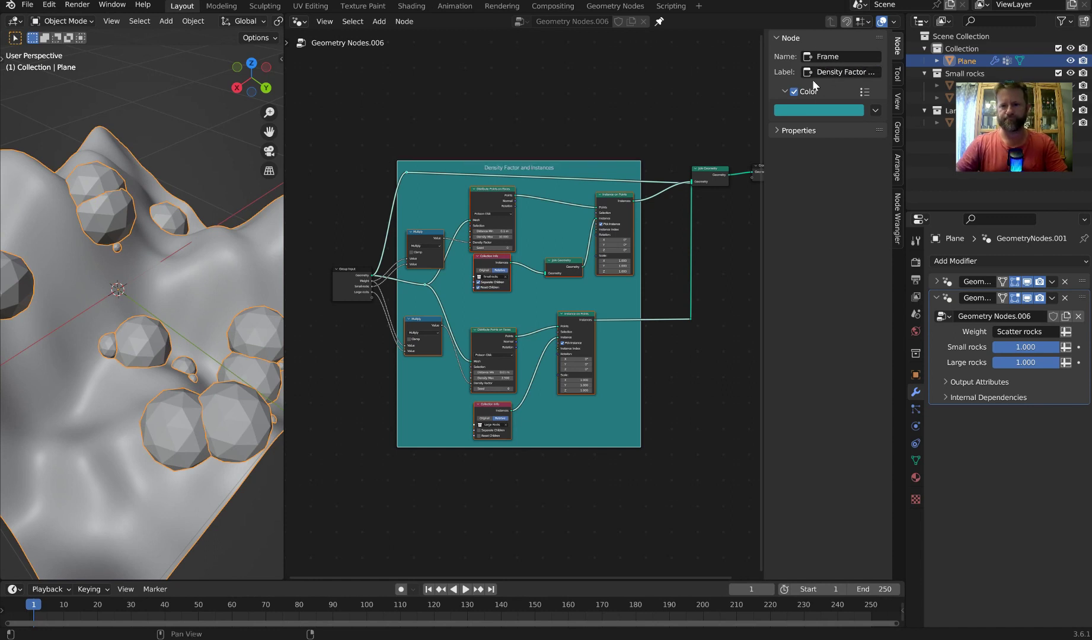
pyautogui.click(777, 130)
pyautogui.moveTo(788, 149); pyautogui.dragTo(848, 149)
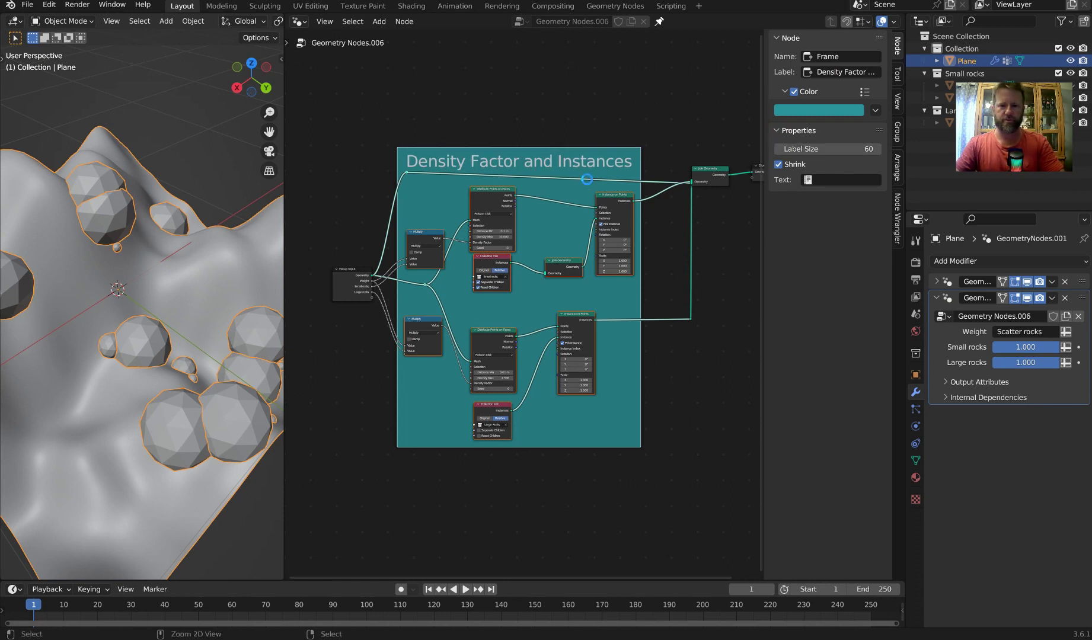
pyautogui.hotkey('ctrl', 's')
# - Hide the node editor's sidebar and widen the 3D viewport so the whole terrain is in view
pyautogui.press('n')
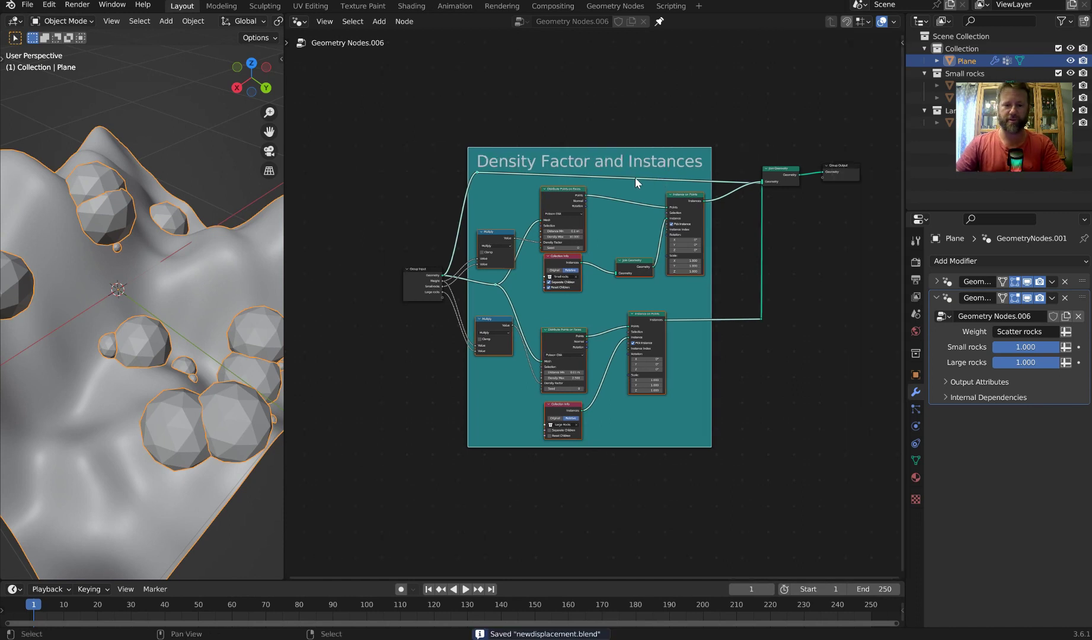
pyautogui.scroll(-2, 685, 186)
pyautogui.moveTo(684, 186); pyautogui.dragTo(638, 202, button='middle')
pyautogui.scroll(1, 726, 207)
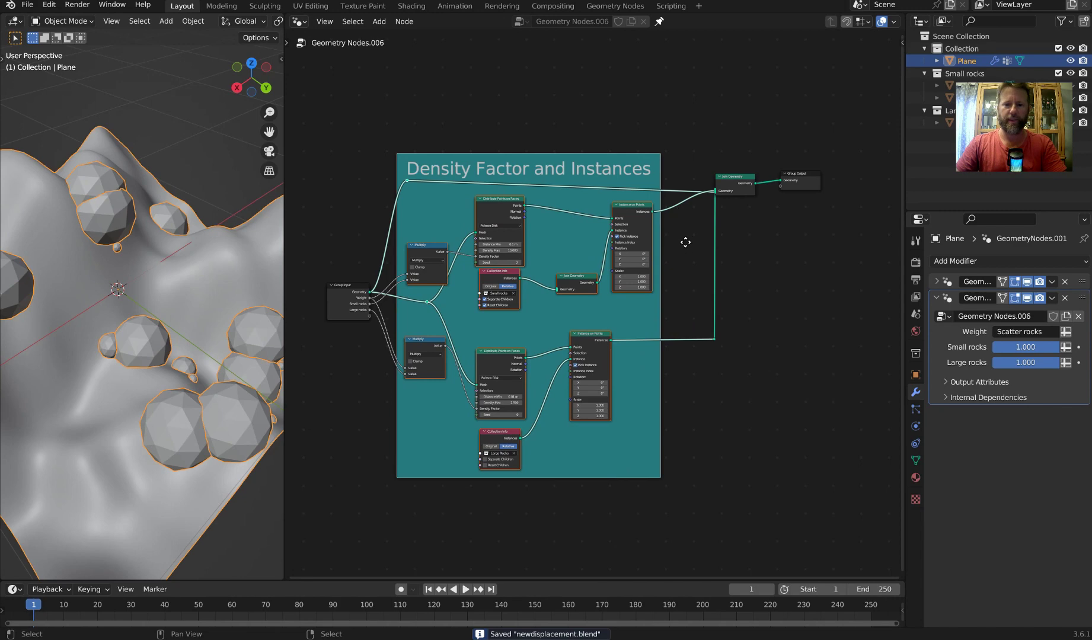
pyautogui.moveTo(685, 242); pyautogui.dragTo(672, 243, button='middle')
pyautogui.moveTo(194, 299); pyautogui.dragTo(198, 268, button='middle')
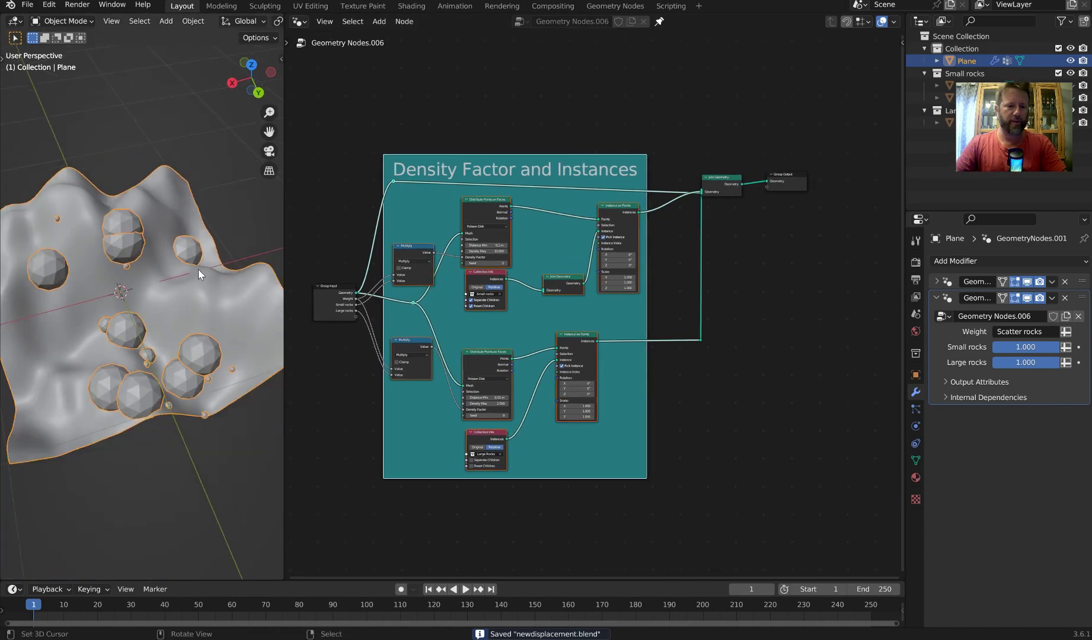
pyautogui.moveTo(285, 283); pyautogui.dragTo(371, 284)
# - Expose Density Max of both Distribute Points on Faces nodes as group inputs, and set them to 14.550 for small and 1.748 for large rocks
pyautogui.moveTo(513, 256); pyautogui.dragTo(616, 254, button='middle')
pyautogui.scroll(1, 655, 251)
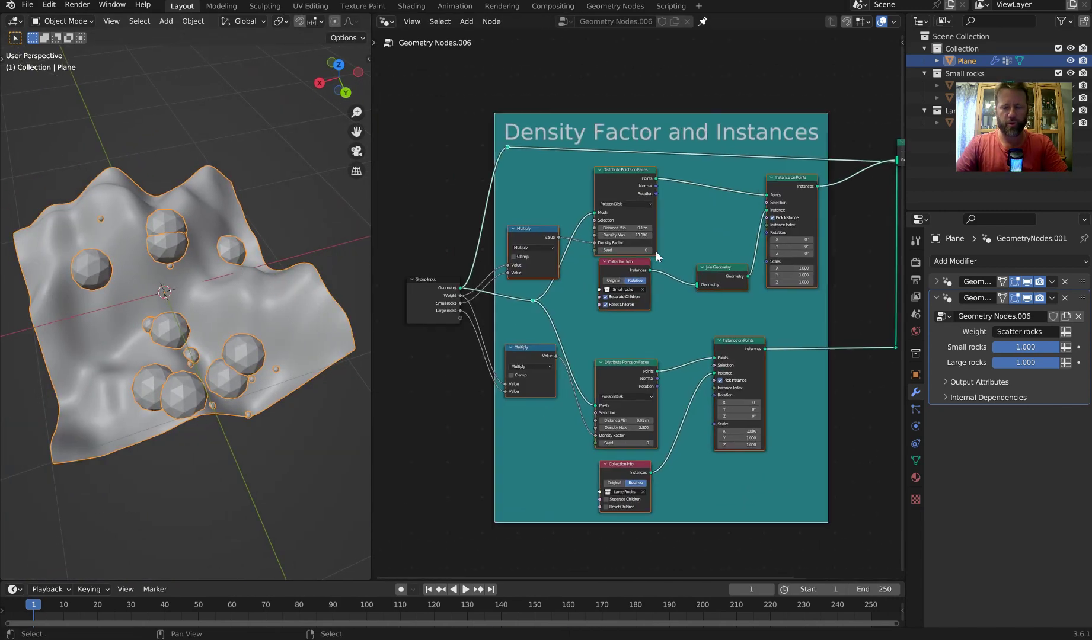
pyautogui.scroll(1, 655, 251)
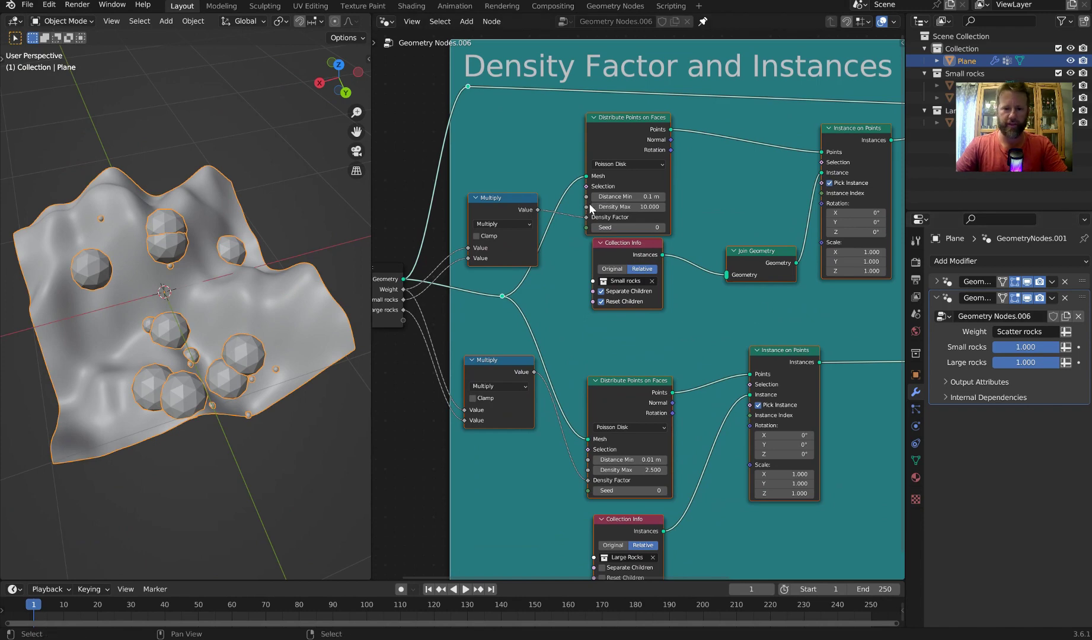
pyautogui.moveTo(584, 206); pyautogui.dragTo(404, 323)
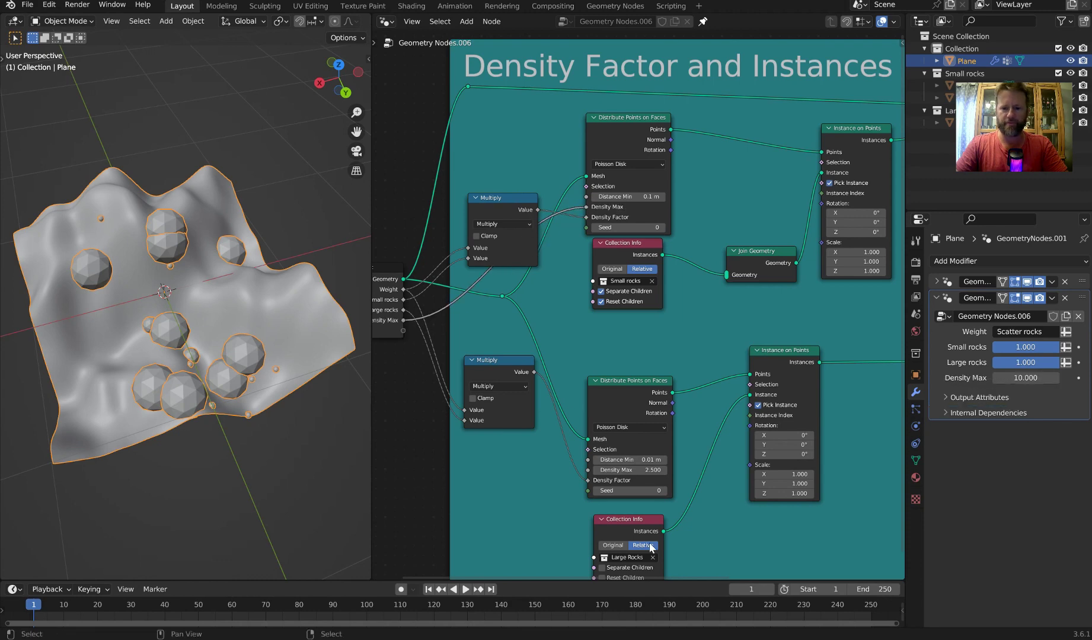
pyautogui.press('Home')
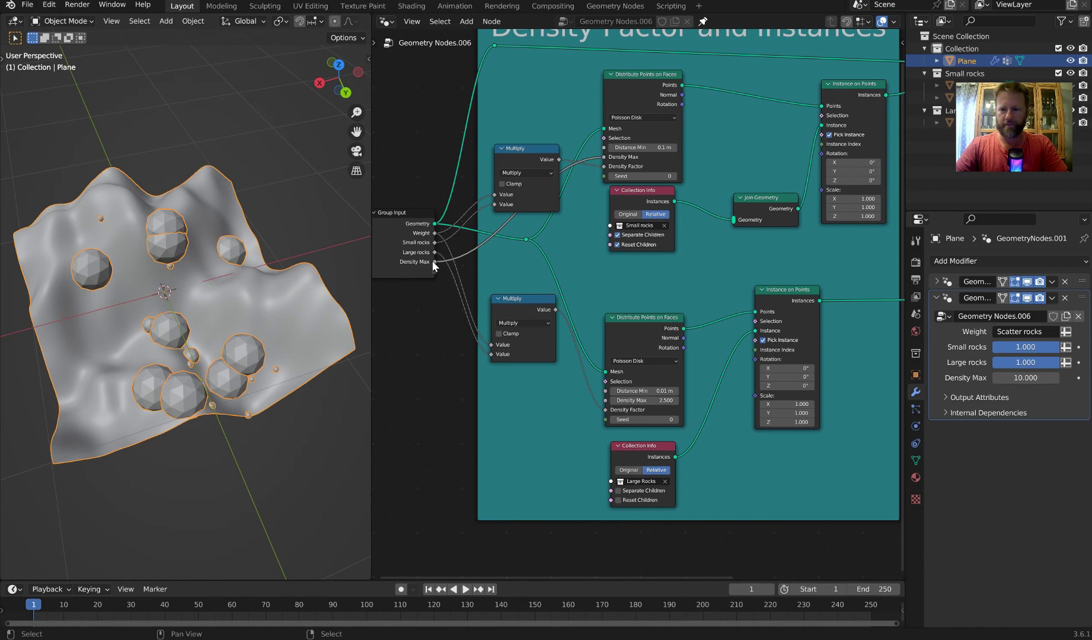
pyautogui.moveTo(435, 262); pyautogui.dragTo(448, 296)
pyautogui.moveTo(605, 401); pyautogui.dragTo(437, 271)
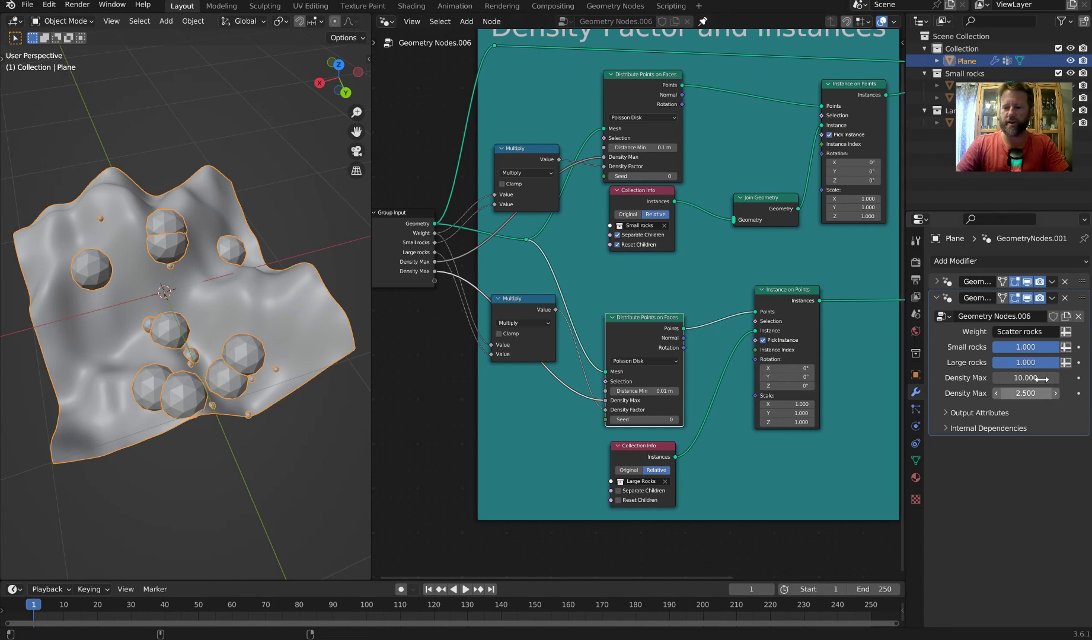
pyautogui.moveTo(1038, 380); pyautogui.dragTo(1018, 414)
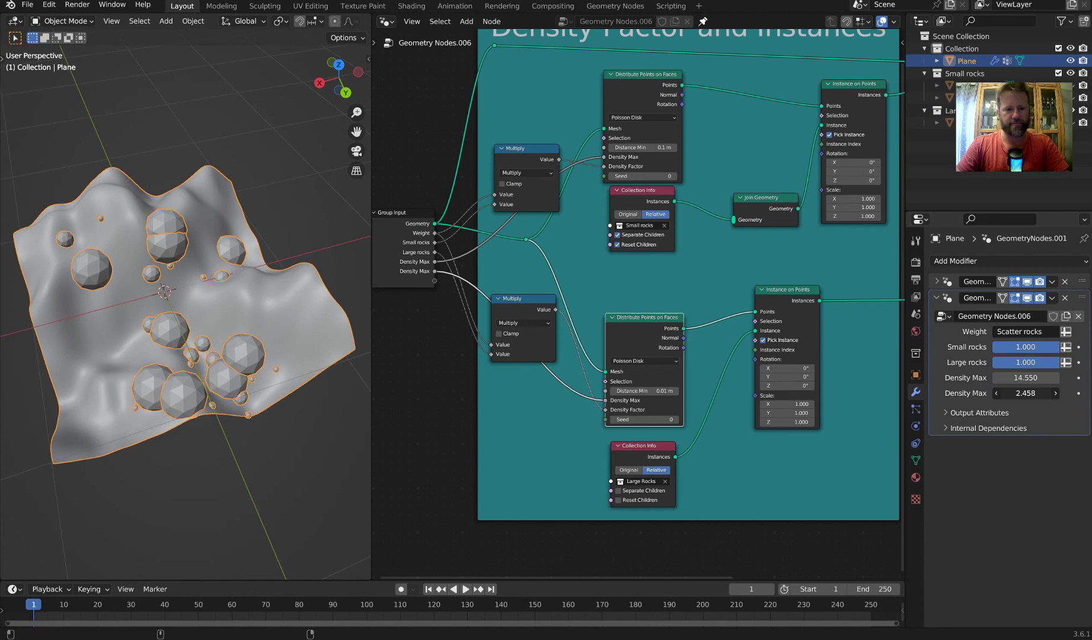
pyautogui.moveTo(1025, 393); pyautogui.dragTo(1009, 393)
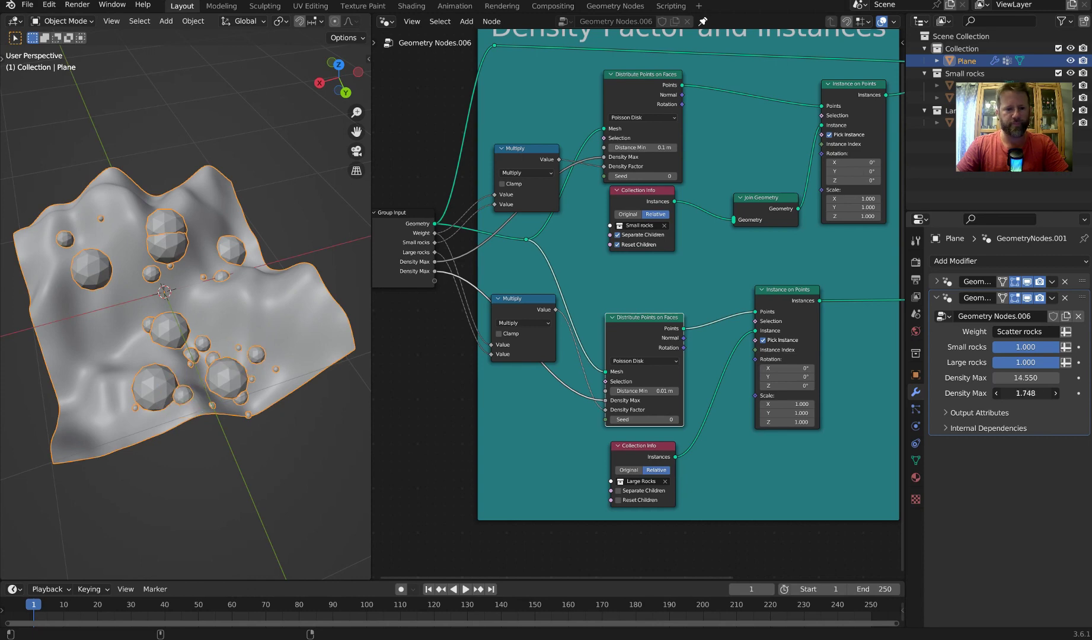
# - Move the final Join Geometry and Group Output nodes away from the frame, slide the large rocks' reroute along X towards them, and save the file
pyautogui.scroll(-4, 750, 192)
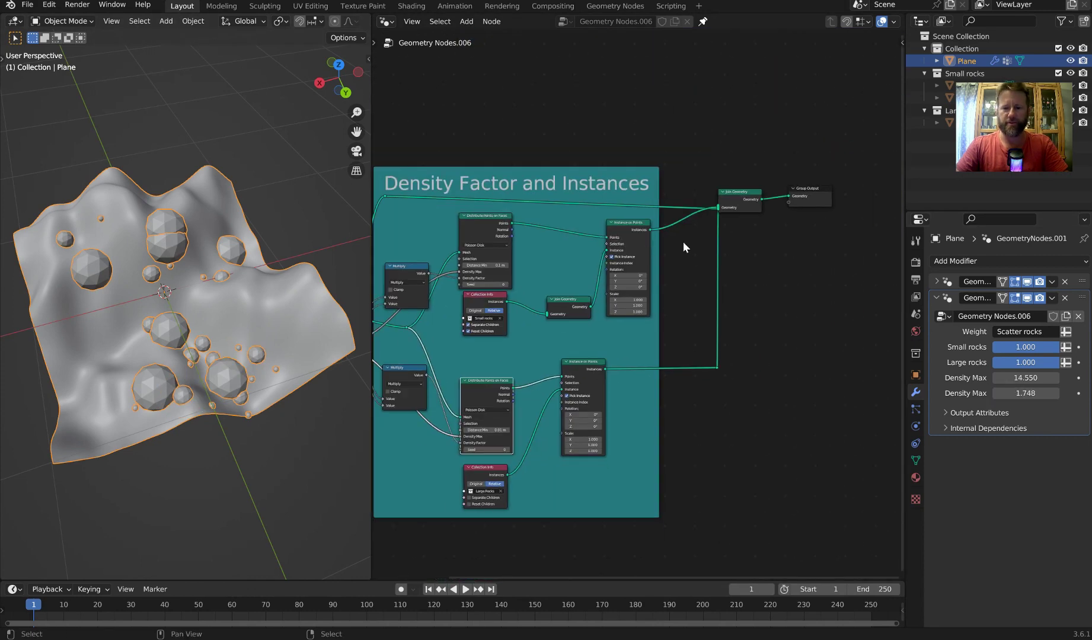
pyautogui.moveTo(684, 241); pyautogui.dragTo(602, 284, button='middle')
pyautogui.moveTo(763, 309); pyautogui.dragTo(616, 208)
pyautogui.press('g')
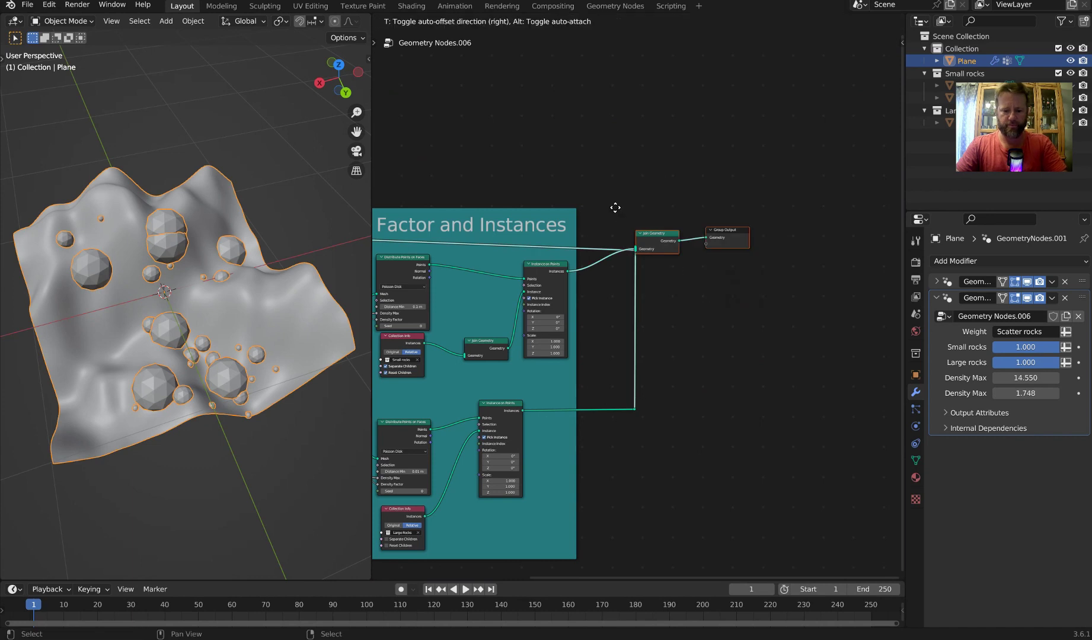
pyautogui.click(793, 209)
pyautogui.keyDown('shift'); pyautogui.moveTo(616, 391); pyautogui.dragTo(617, 418, button='right'); pyautogui.keyUp('shift')
pyautogui.press('x')
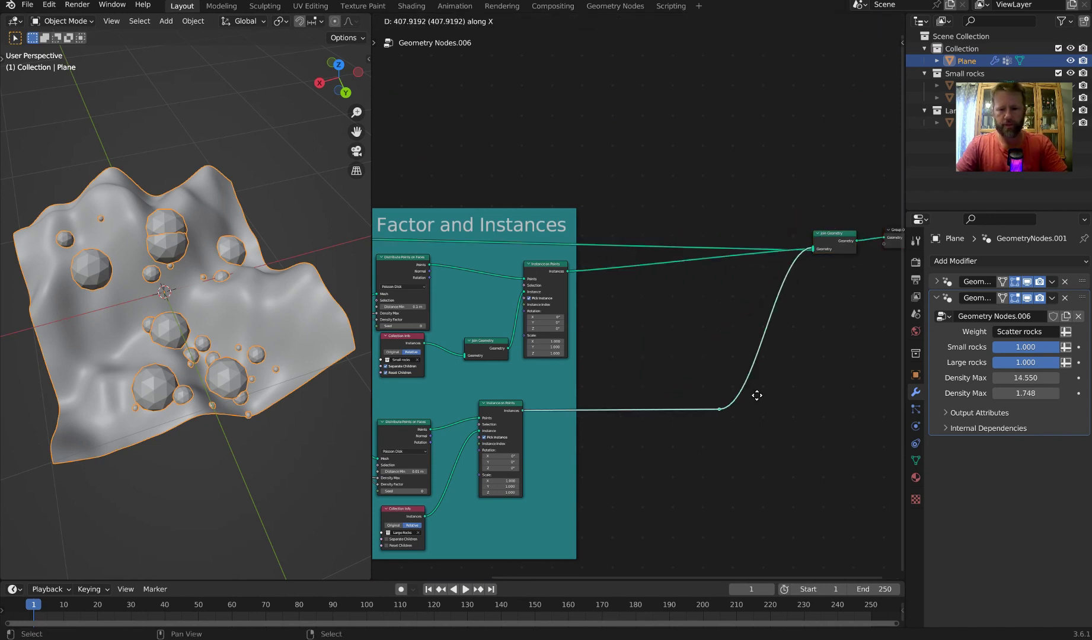
pyautogui.click(778, 396)
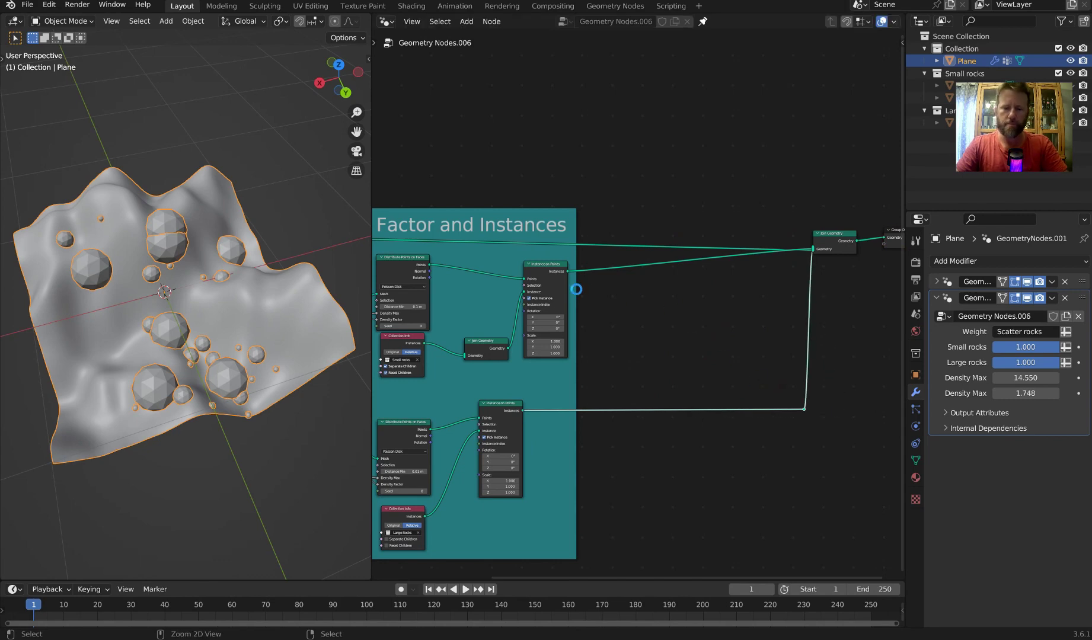
pyautogui.hotkey('ctrl', 's')
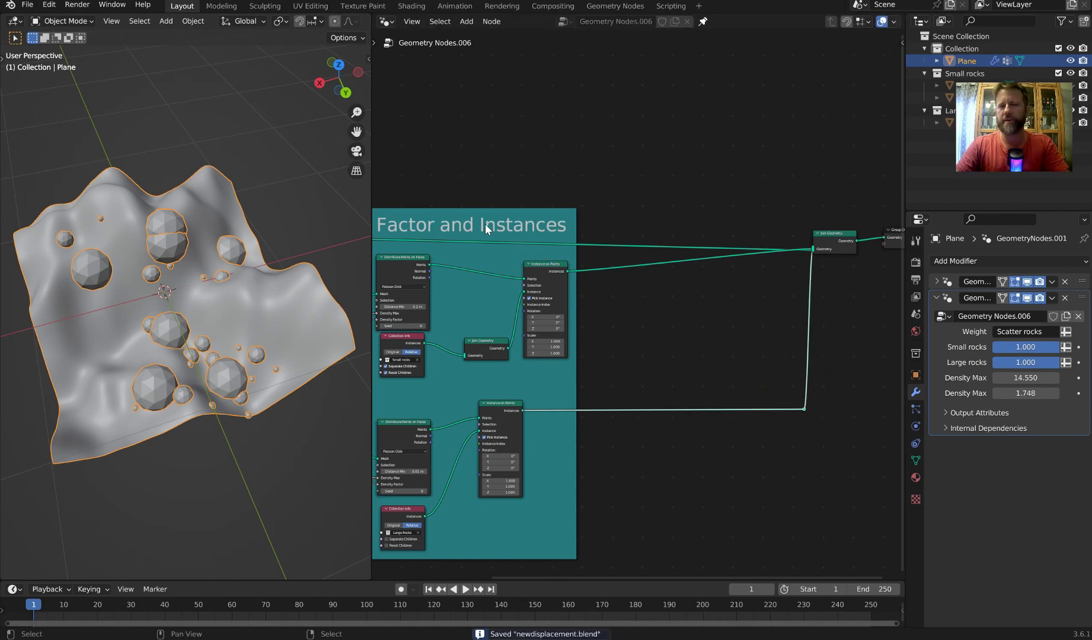
# - Inspect the terrain up close and from different angles to see where small and large rocks overlap
pyautogui.scroll(3, 249, 259)
pyautogui.moveTo(249, 259); pyautogui.dragTo(156, 157, button='middle')
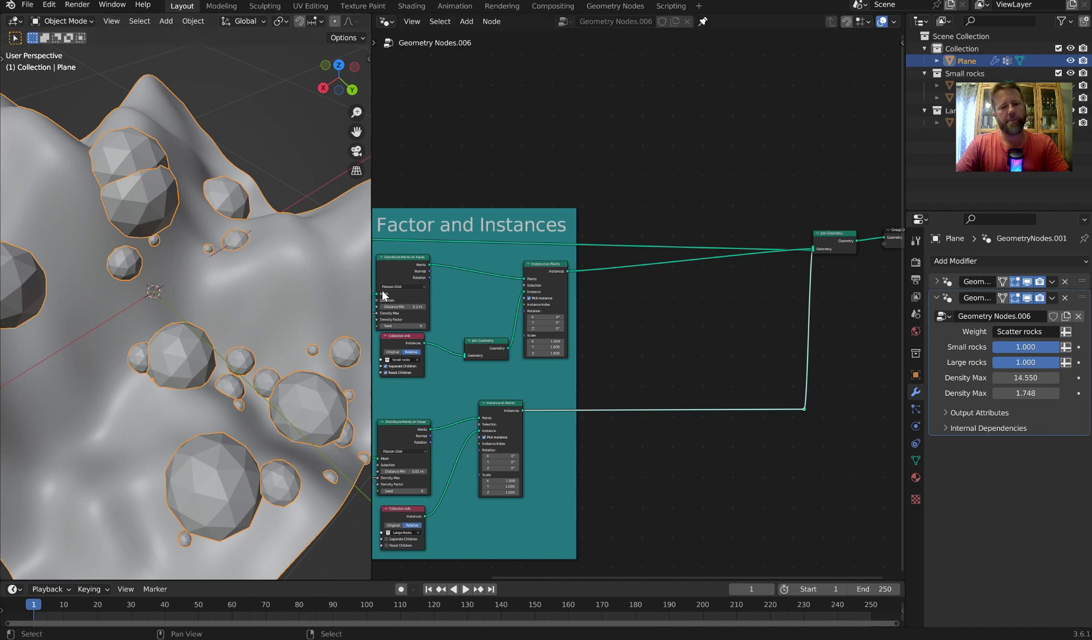
pyautogui.moveTo(472, 339); pyautogui.dragTo(472, 334, button='middle')
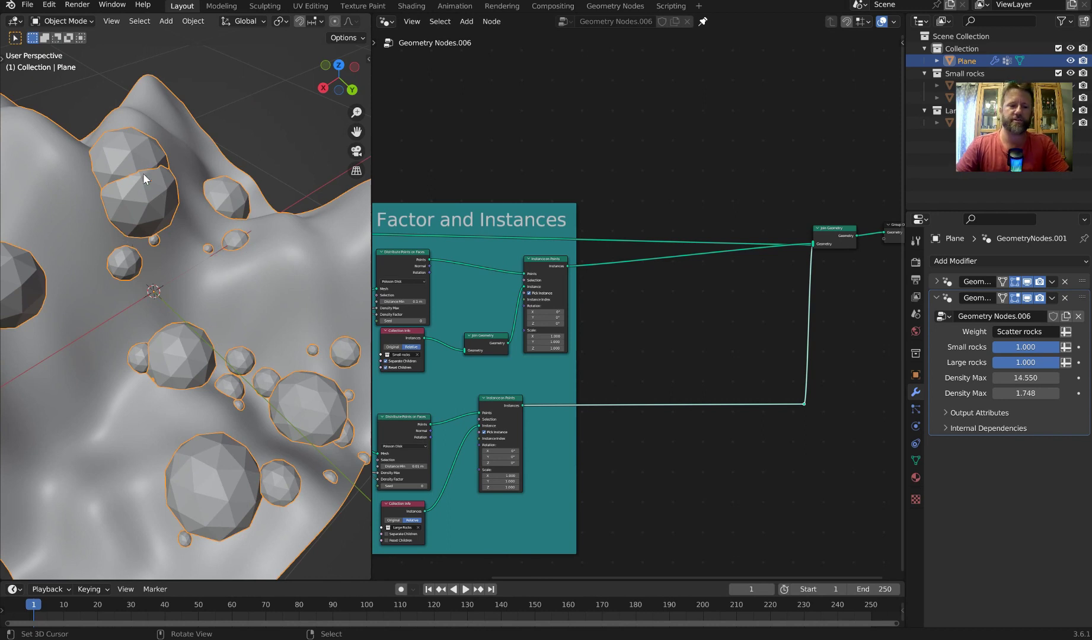
pyautogui.moveTo(140, 151); pyautogui.dragTo(166, 328, button='middle')
pyautogui.moveTo(264, 258)
pyautogui.mouseDown(button='middle')
pyautogui.moveTo(231, 255)
pyautogui.moveTo(221, 235)
pyautogui.moveTo(262, 250)
pyautogui.mouseUp(button='middle')
pyautogui.scroll(-4, 262, 250)
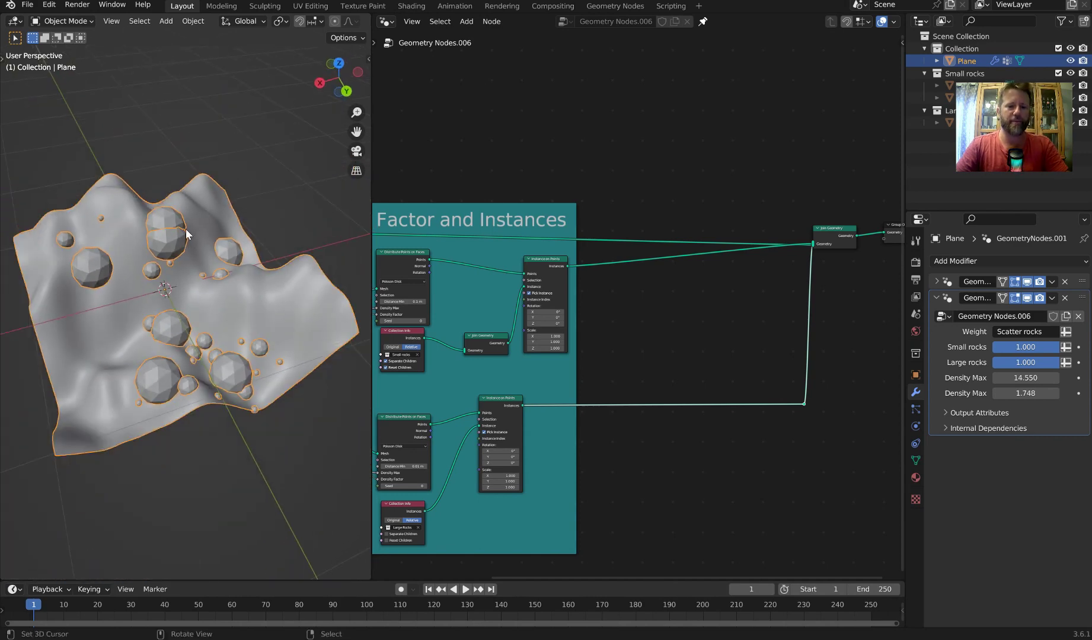
pyautogui.moveTo(186, 229); pyautogui.dragTo(215, 229, button='middle')
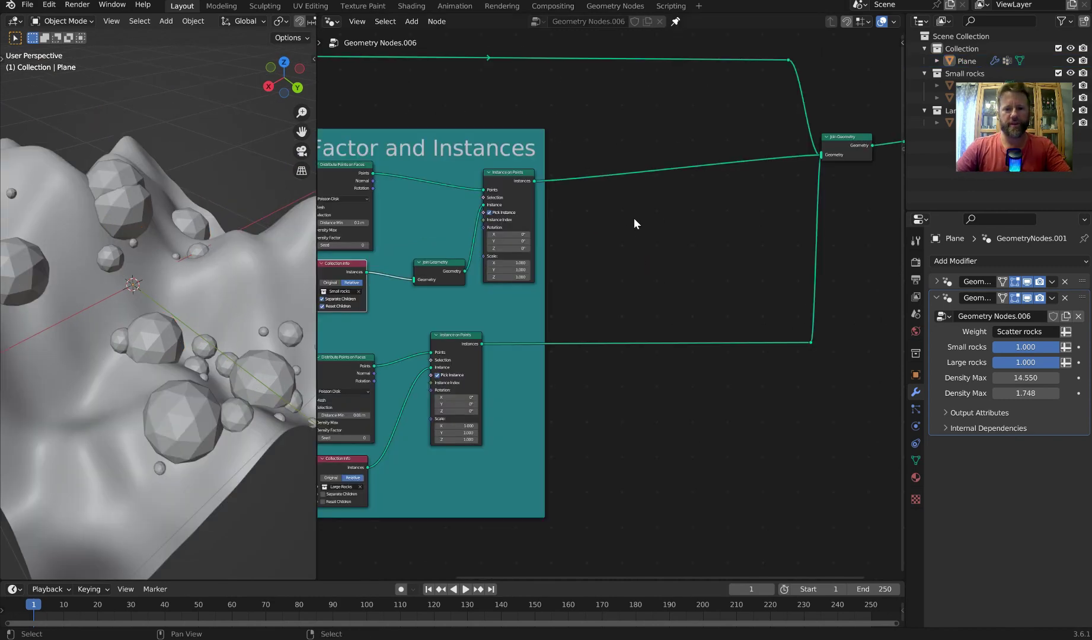
# - Lower the final Join Geometry node so its input lines up with the output of the small rocks' Instance on Points node
pyautogui.moveTo(666, 209); pyautogui.dragTo(682, 237, button='middle')
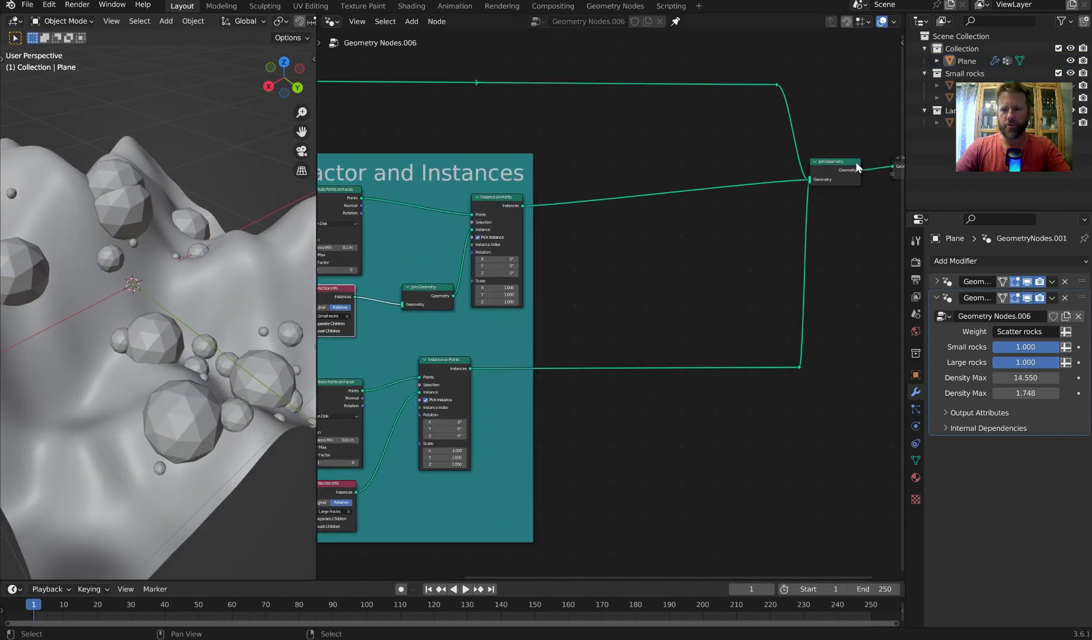
pyautogui.moveTo(856, 163); pyautogui.dragTo(853, 195)
pyautogui.scroll(1, 678, 245)
pyautogui.moveTo(677, 246); pyautogui.dragTo(679, 264, button='middle')
pyautogui.moveTo(478, 215); pyautogui.dragTo(479, 219)
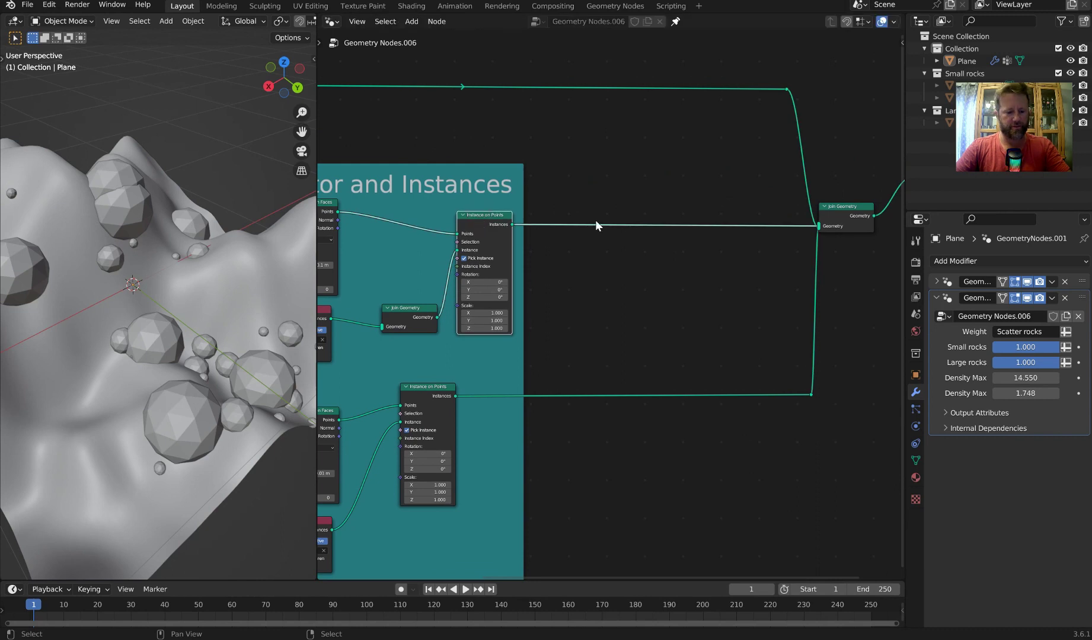
# - Add a Geometry Proximity node outside the frame, between the small and large rocks' instance links
pyautogui.hotkey('shift', 'a')
pyautogui.write('p')
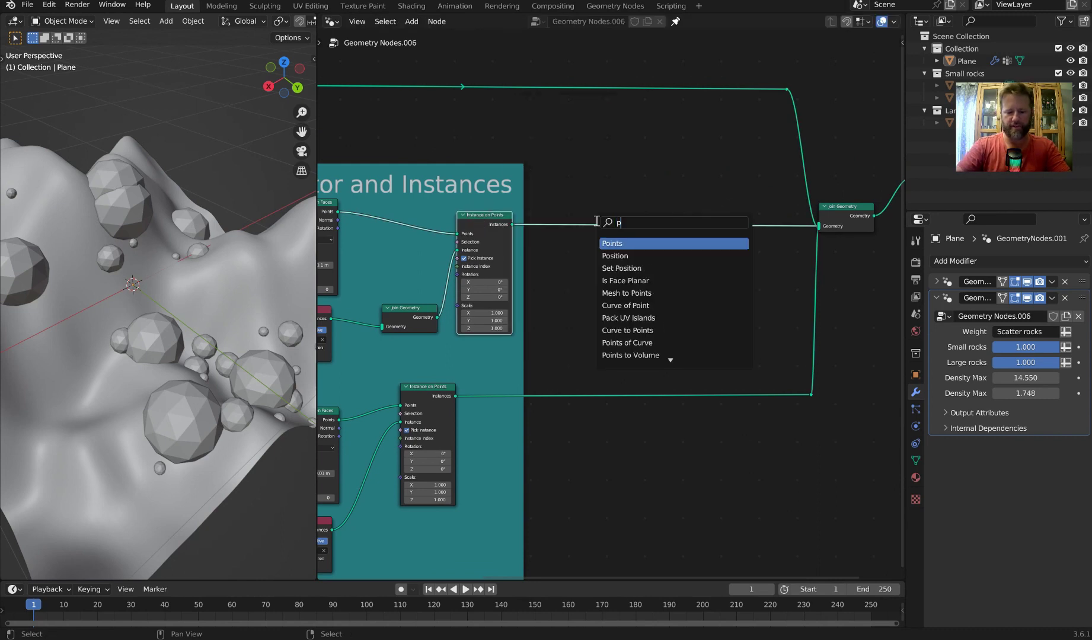
pyautogui.write('rox')
pyautogui.press('Return')
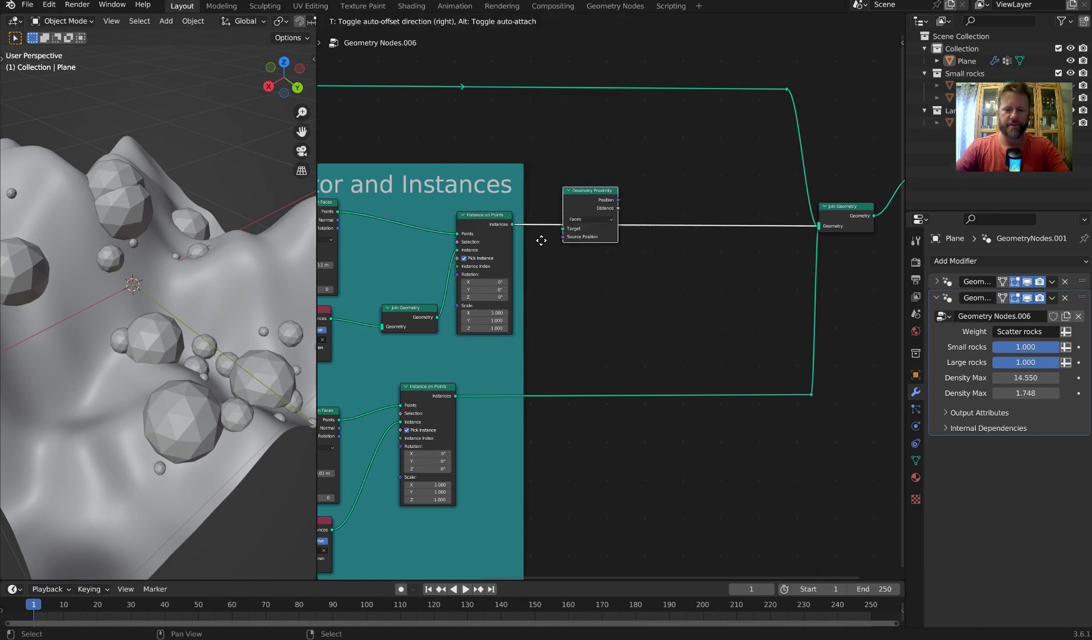
pyautogui.click(549, 326)
pyautogui.scroll(5, 667, 296)
pyautogui.moveTo(667, 290); pyautogui.dragTo(860, 232, button='middle')
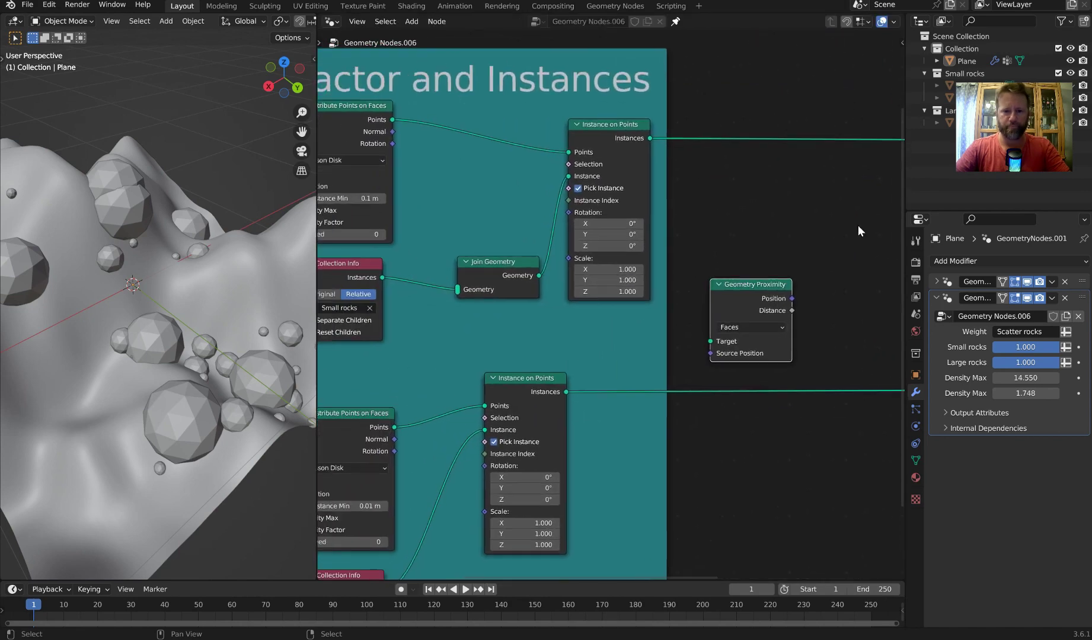
# - Widen the node editor and tidy the large rocks' Distribute Points on Faces node and both Collection Info nodes inside the frame
pyautogui.moveTo(444, 103); pyautogui.dragTo(492, 95, button='middle')
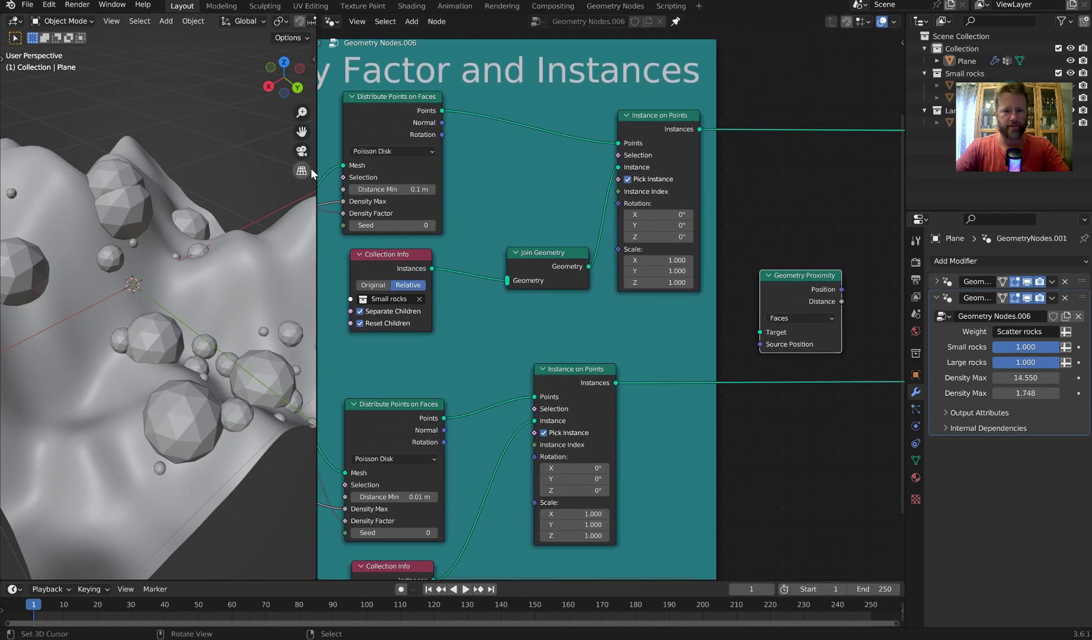
pyautogui.moveTo(317, 171); pyautogui.dragTo(260, 172)
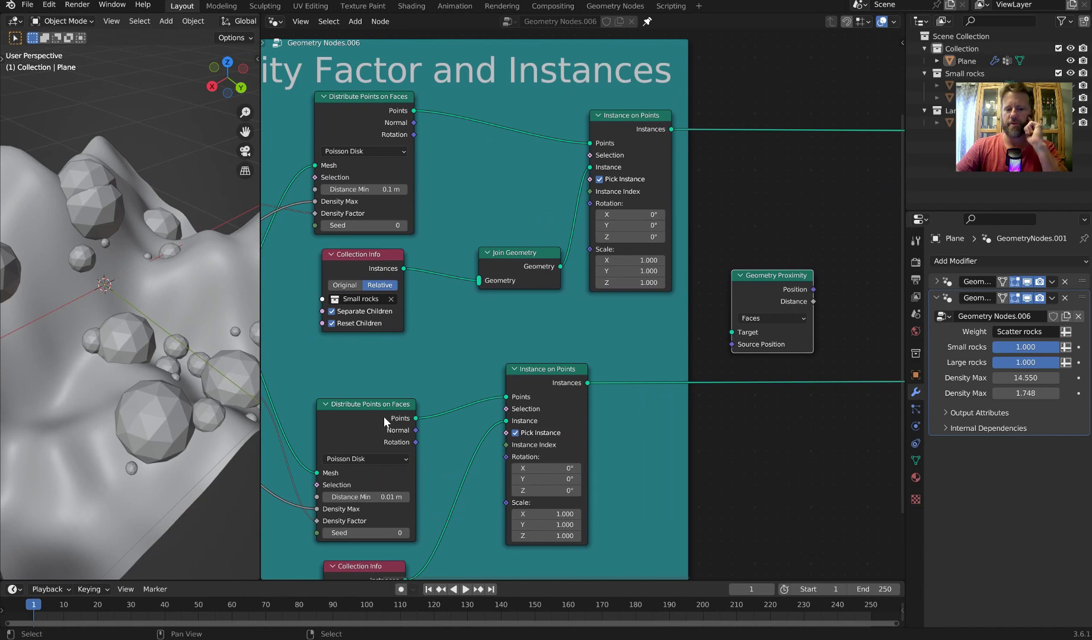
pyautogui.moveTo(386, 420); pyautogui.dragTo(377, 402)
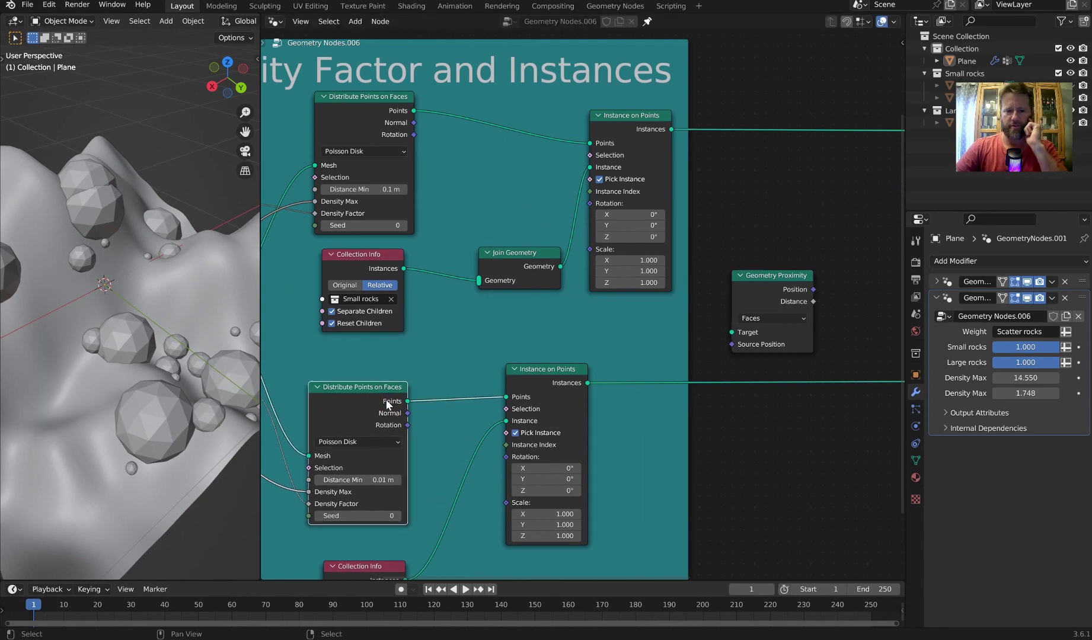
pyautogui.moveTo(437, 440); pyautogui.dragTo(452, 352, button='middle')
pyautogui.moveTo(383, 501); pyautogui.dragTo(375, 490)
pyautogui.moveTo(557, 348); pyautogui.dragTo(541, 424, button='middle')
pyautogui.click(360, 244)
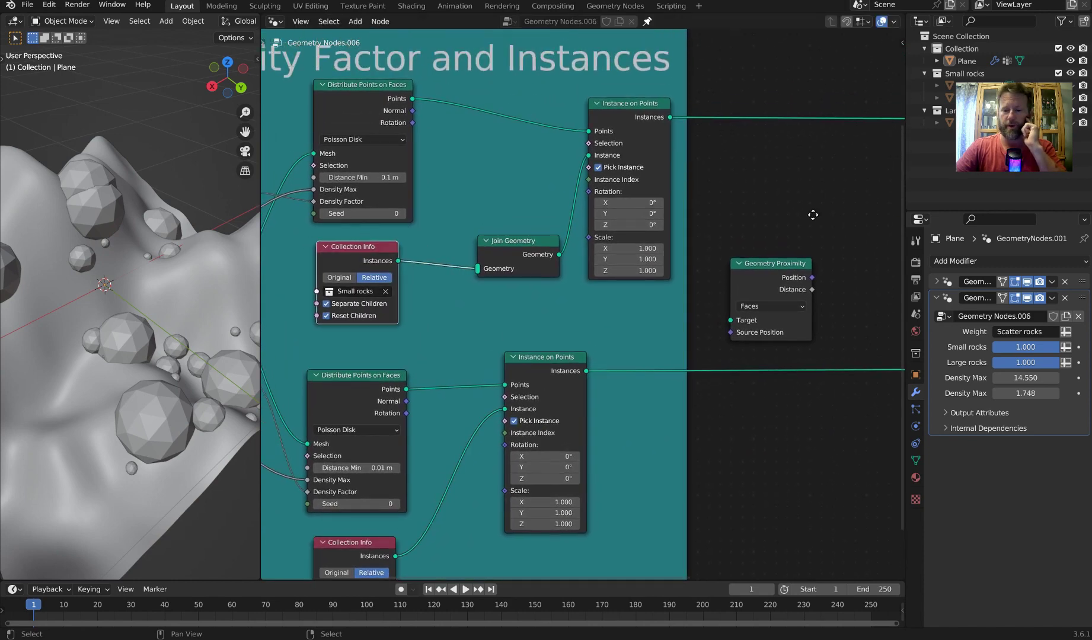
pyautogui.moveTo(741, 240); pyautogui.dragTo(646, 273, button='middle')
pyautogui.scroll(-2, 667, 271)
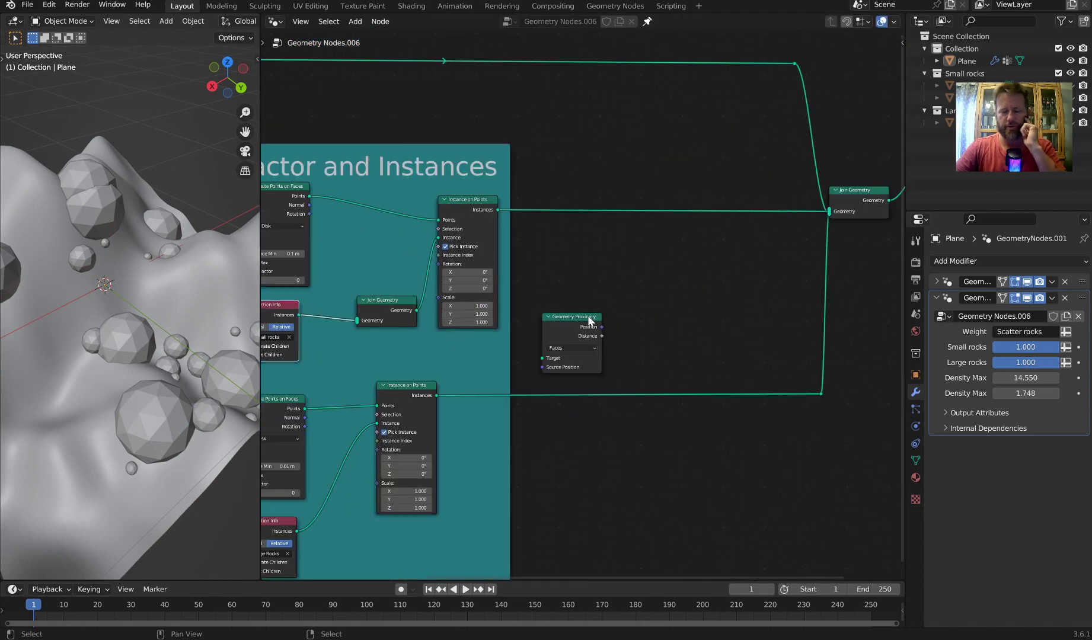
# - Insert a Delete Geometry node on the link from the small rocks' Instance on Points to the final Join Geometry
pyautogui.hotkey('shift', 'a')
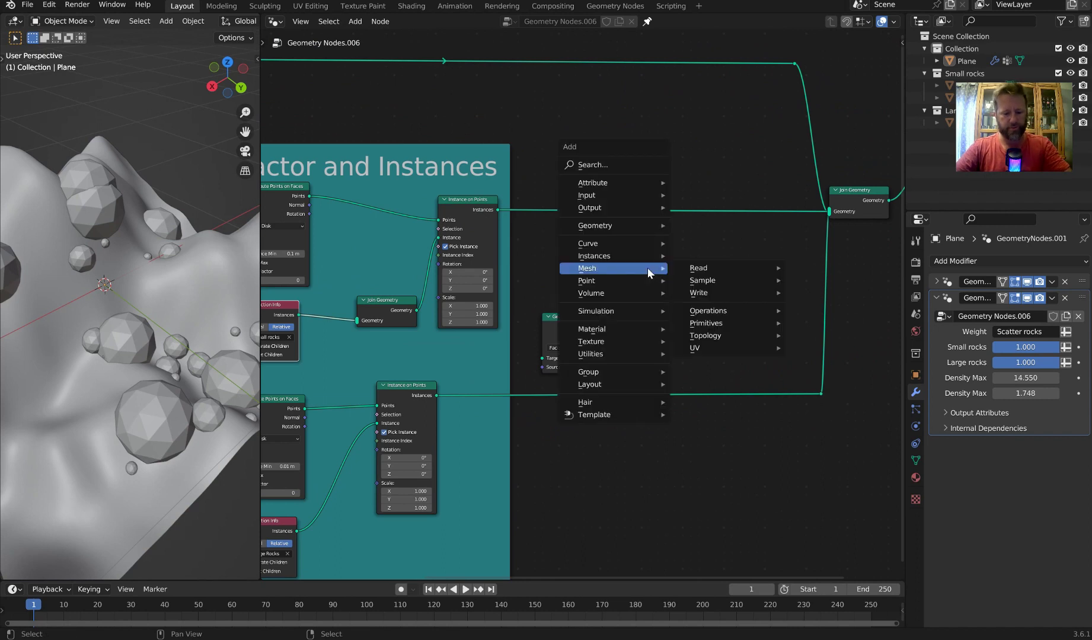
pyautogui.write('dele')
pyautogui.press('Return')
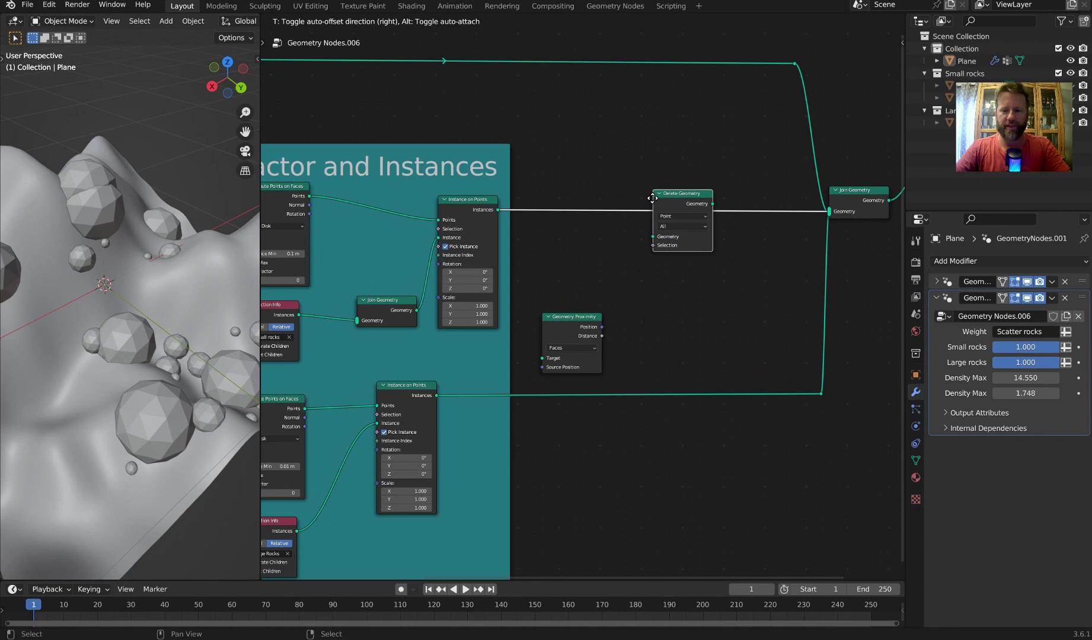
pyautogui.click(652, 198)
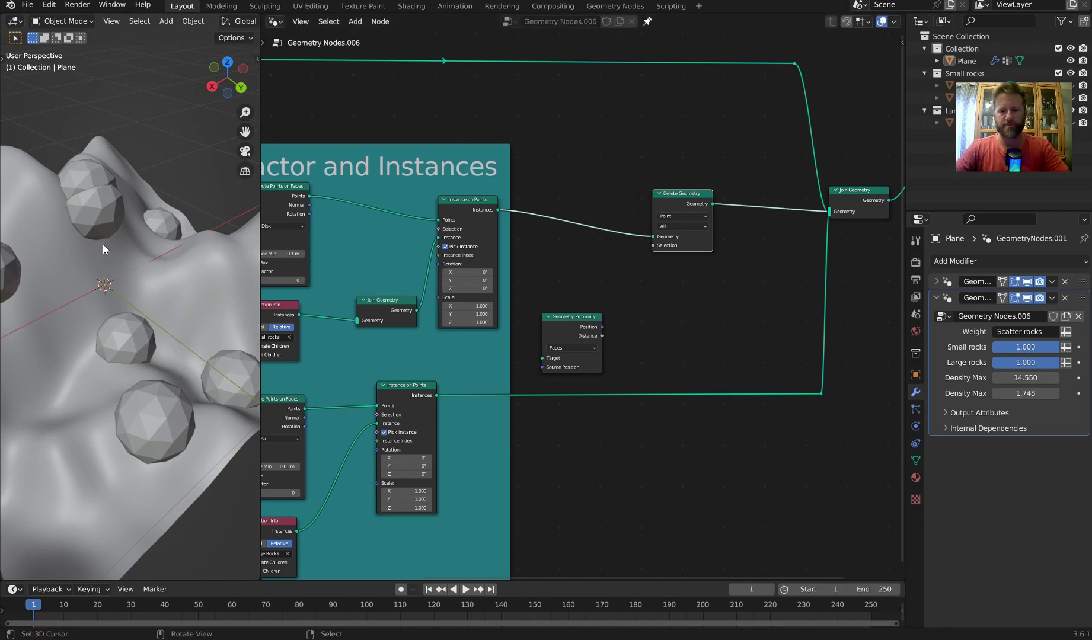
pyautogui.moveTo(684, 205); pyautogui.dragTo(715, 206)
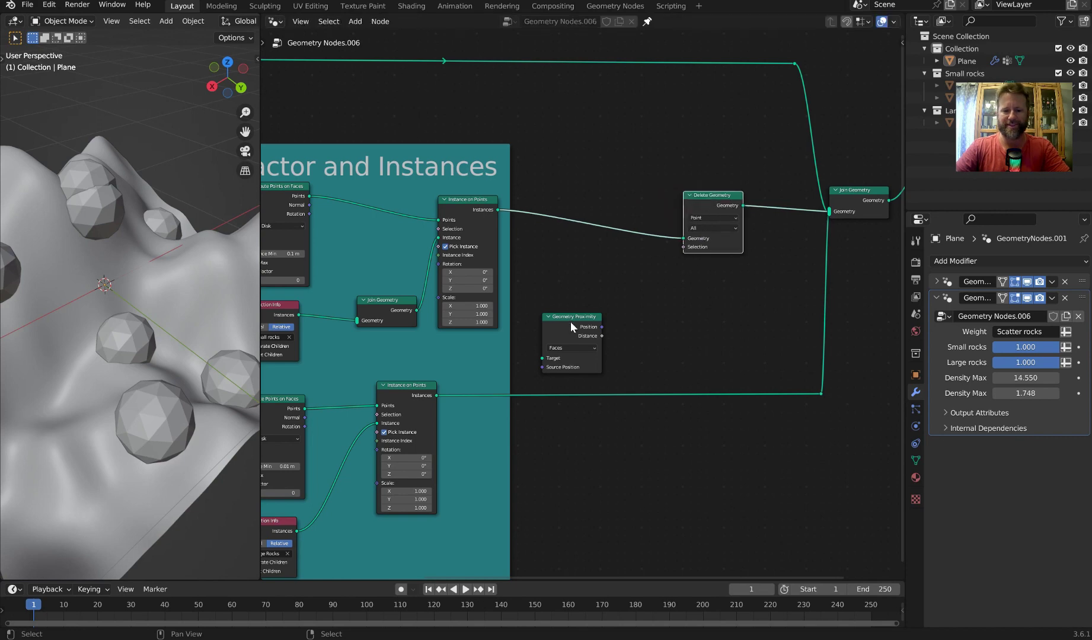
# - Reposition the Geometry Proximity and Delete Geometry nodes to leave room for another node between them
pyautogui.moveTo(570, 322); pyautogui.dragTo(559, 309)
pyautogui.scroll(2, 740, 256)
pyautogui.moveTo(740, 256); pyautogui.dragTo(670, 297, button='middle')
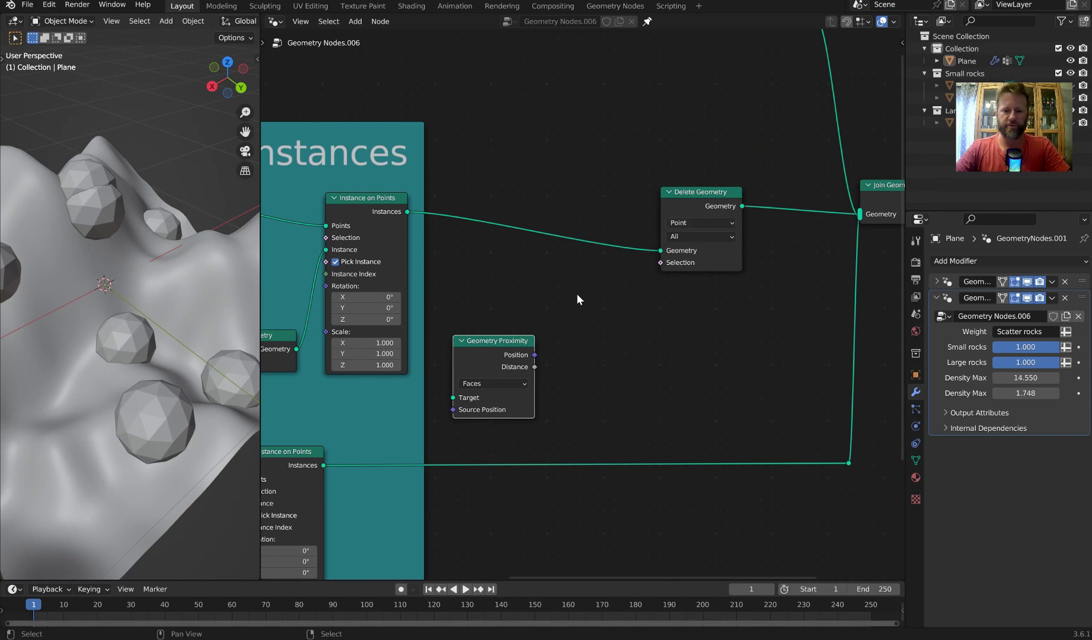
pyautogui.scroll(1, 525, 333)
pyautogui.moveTo(522, 347); pyautogui.dragTo(523, 331)
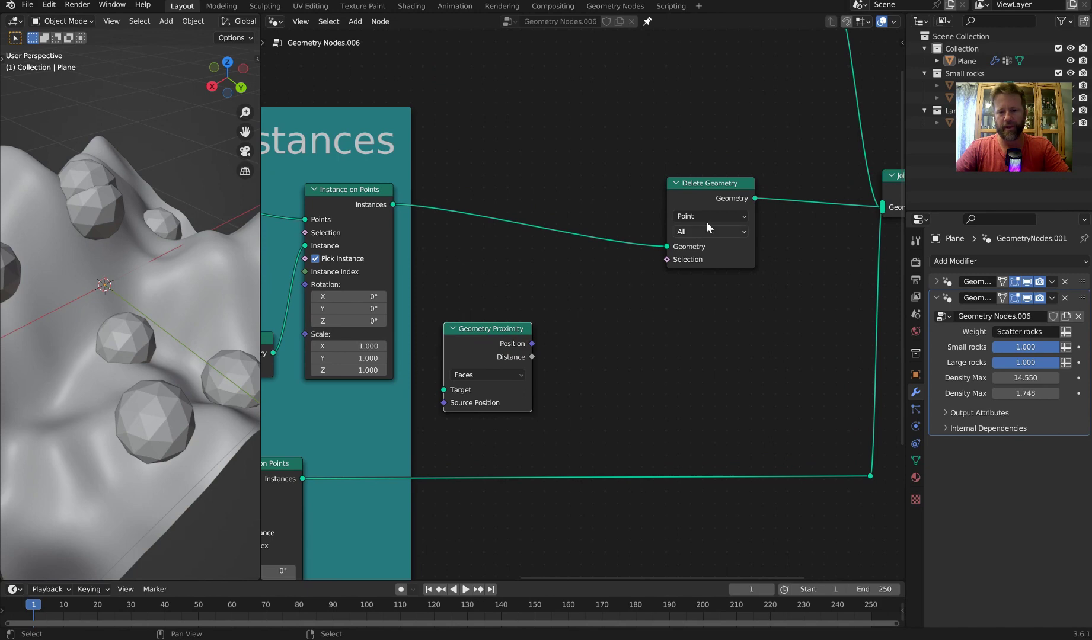
pyautogui.moveTo(717, 183); pyautogui.dragTo(712, 186)
pyautogui.moveTo(508, 329); pyautogui.dragTo(503, 332)
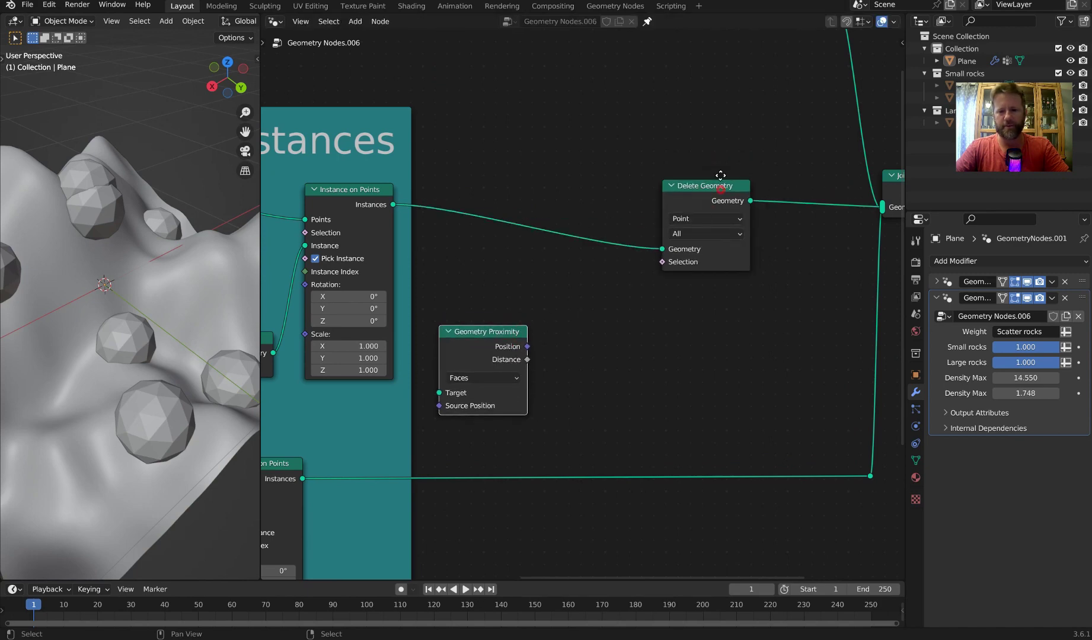
pyautogui.moveTo(721, 175); pyautogui.dragTo(718, 153)
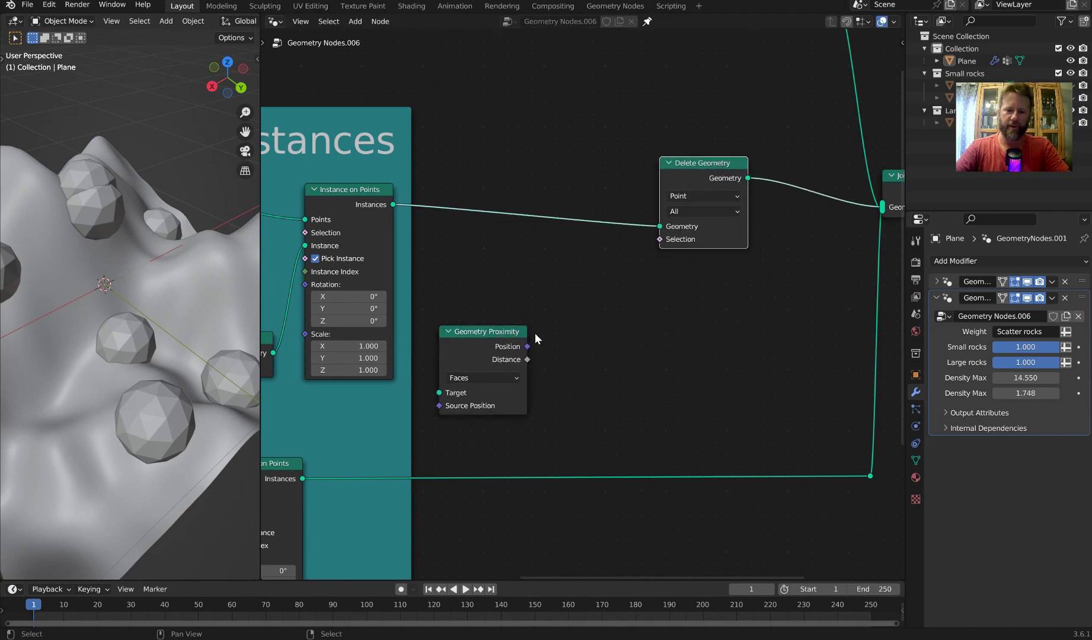
# - Feed Geometry Proximity's Distance into a new Greater Than Compare node, and connect its Result to Delete Geometry's Selection
pyautogui.moveTo(527, 359); pyautogui.dragTo(576, 276)
pyautogui.write('com')
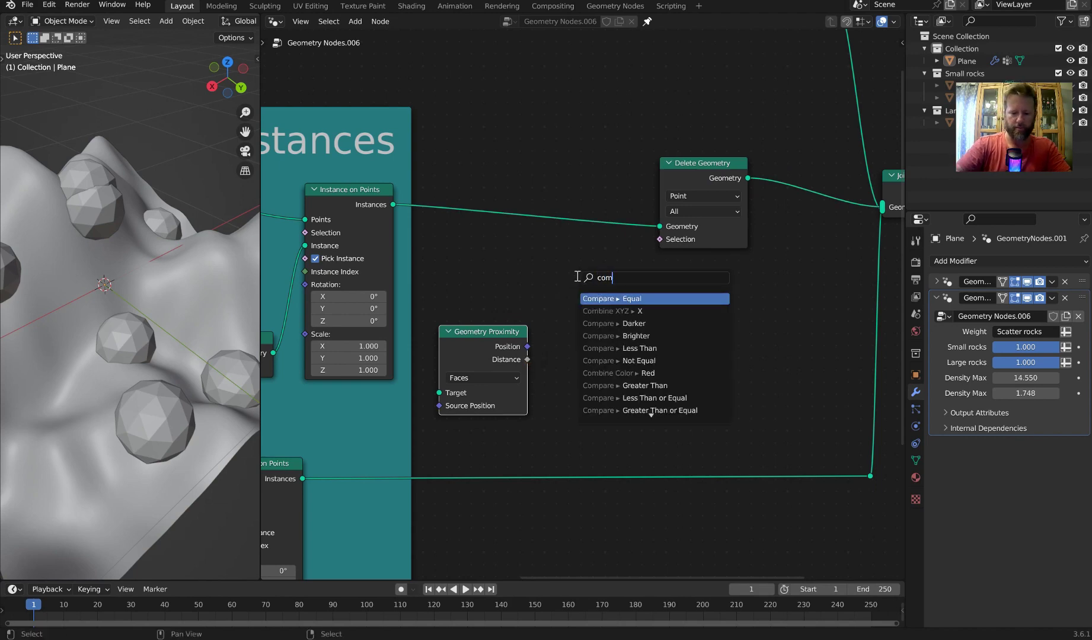
pyautogui.write('par')
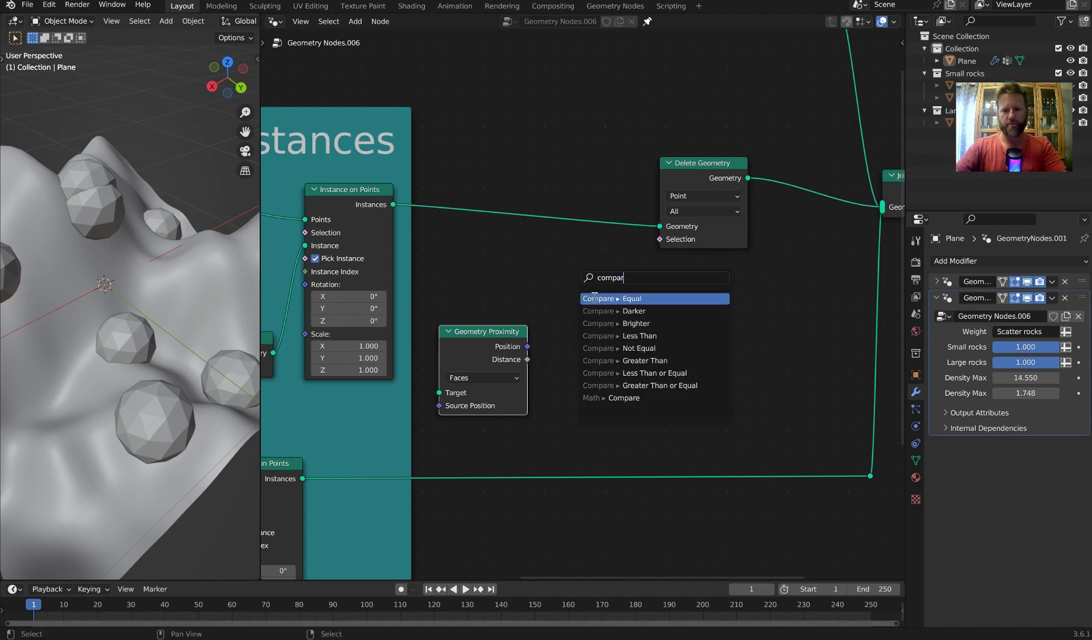
pyautogui.click(670, 360)
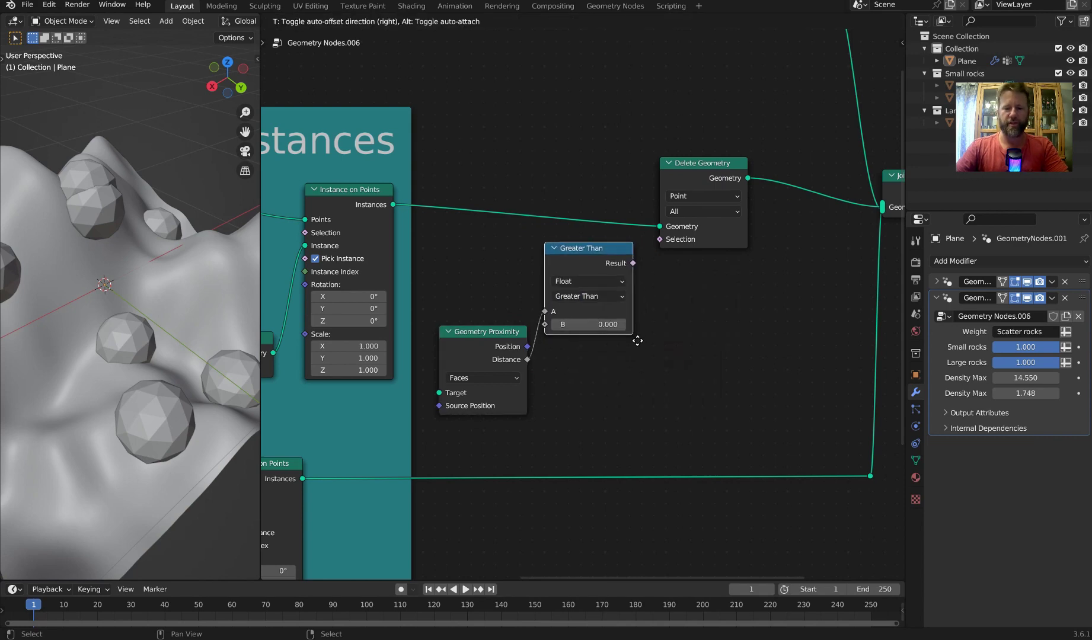
pyautogui.click(637, 342)
pyautogui.moveTo(651, 244); pyautogui.dragTo(657, 238)
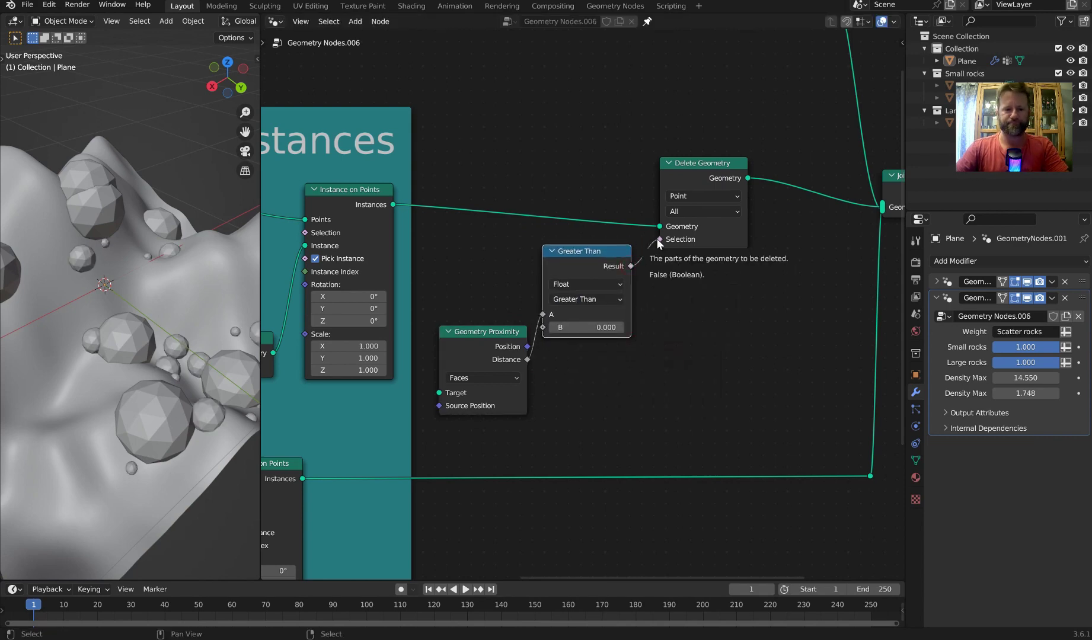
# - Set the Greater Than node's B value to 0.700 and move Geometry Proximity up beside it
pyautogui.click(590, 326)
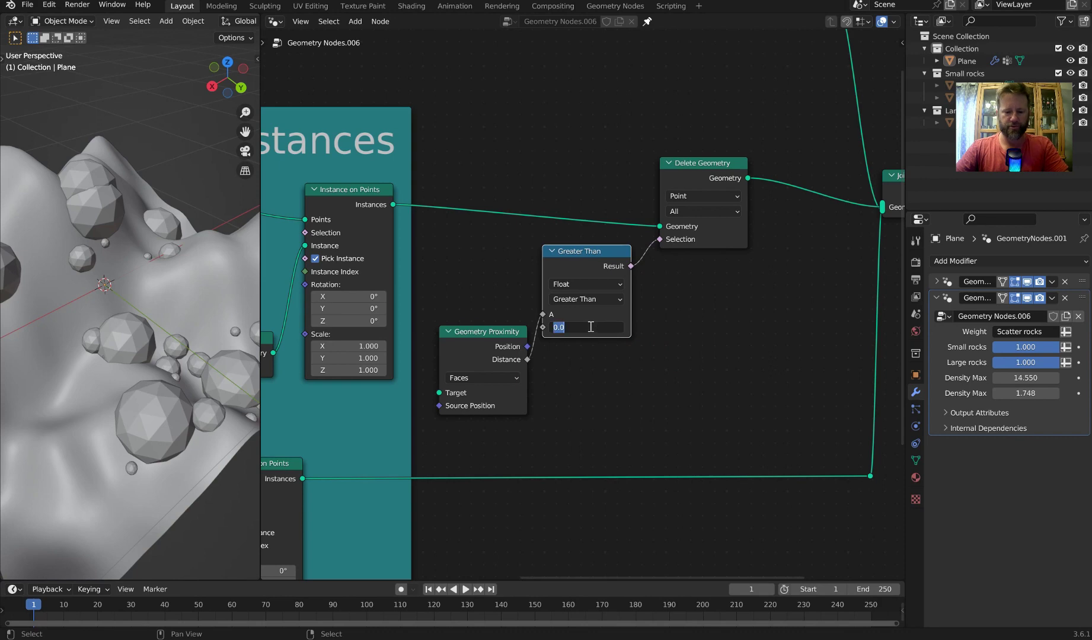
pyautogui.write('.7')
pyautogui.press('Return')
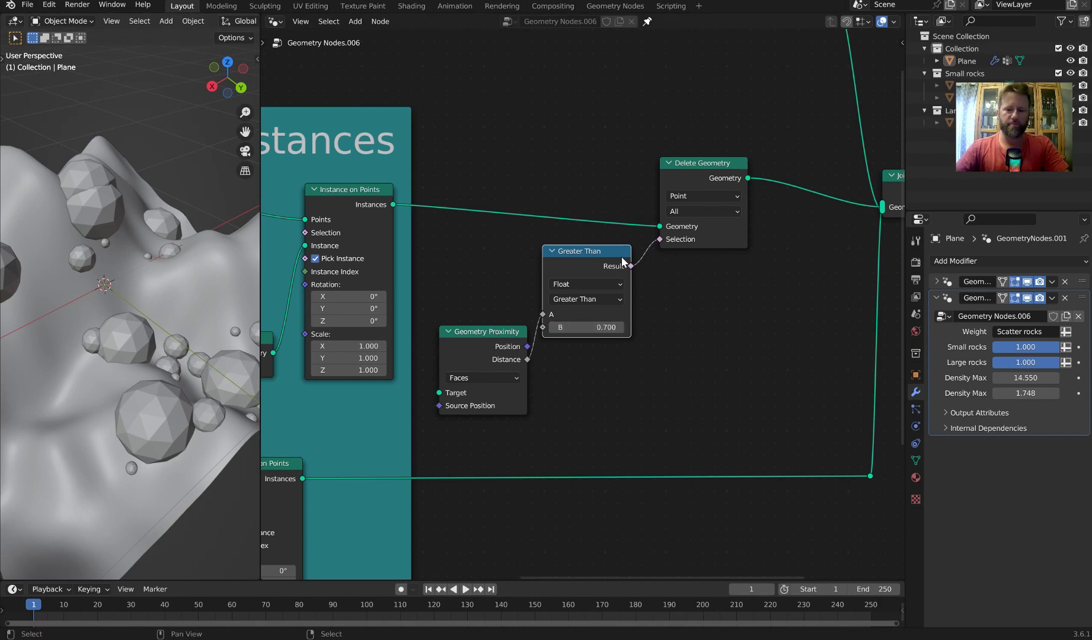
pyautogui.moveTo(475, 349); pyautogui.dragTo(467, 318)
pyautogui.moveTo(590, 322); pyautogui.dragTo(719, 261, button='middle')
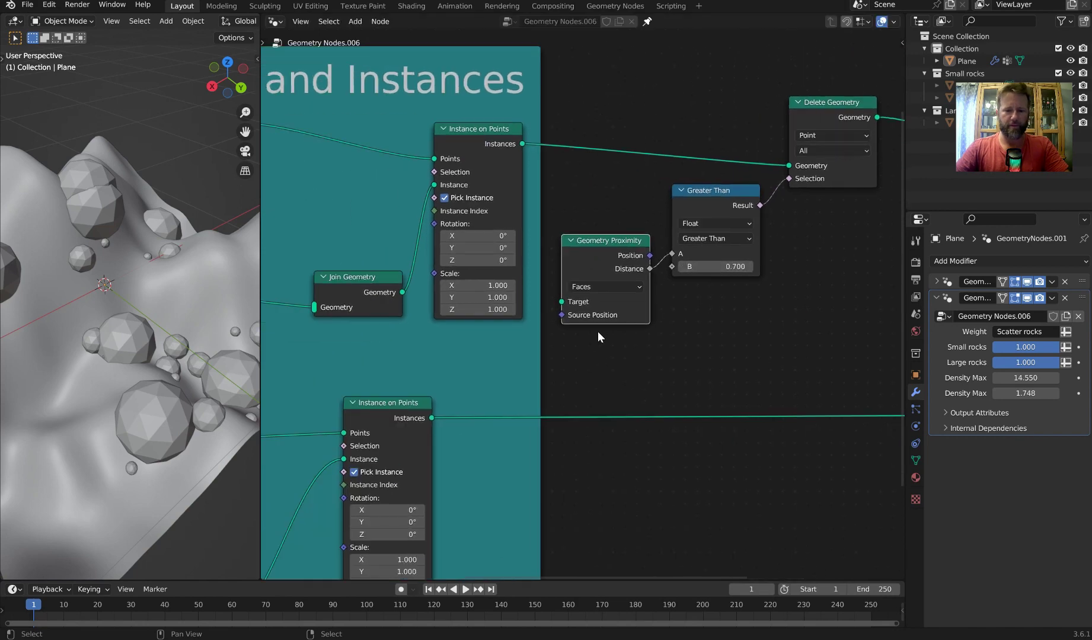
pyautogui.scroll(-1, 593, 323)
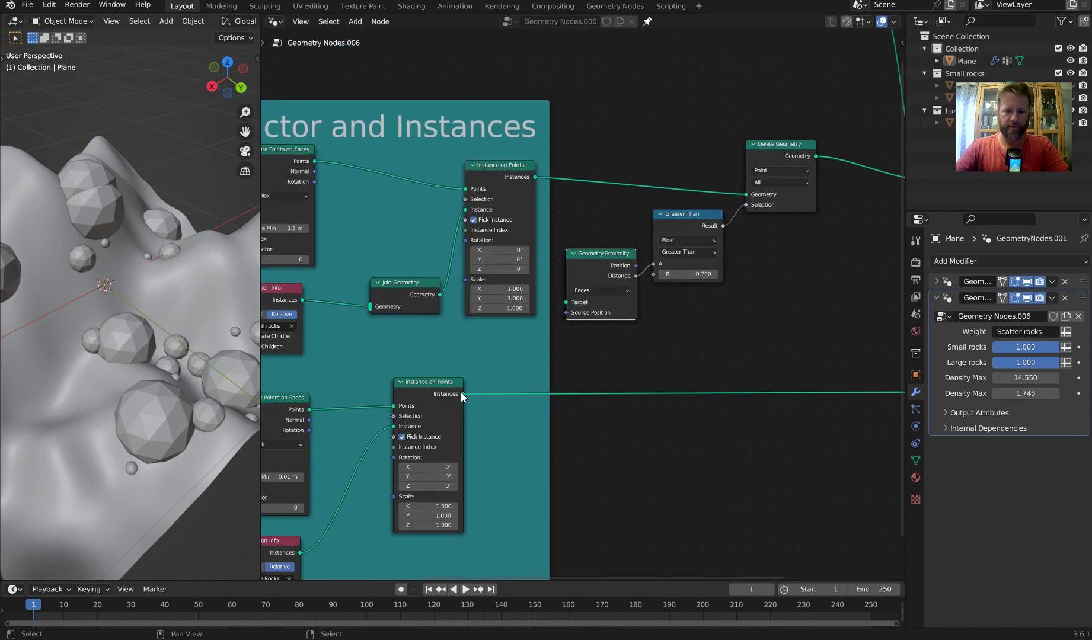
# - Connect the large rocks' Instance on Points Instances output to the Geometry Proximity node's Target
pyautogui.moveTo(461, 392); pyautogui.dragTo(566, 301)
pyautogui.moveTo(415, 349); pyautogui.dragTo(567, 289, button='middle')
pyautogui.moveTo(417, 344); pyautogui.dragTo(418, 335)
pyautogui.moveTo(429, 323); pyautogui.dragTo(607, 409, button='middle')
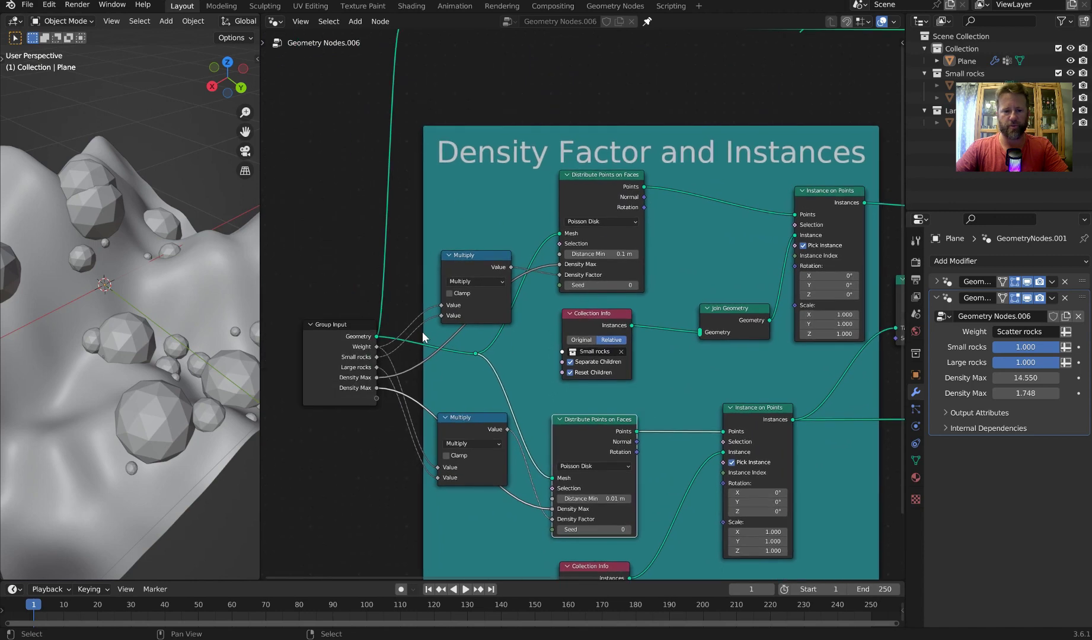
# - Preview the outputs of the large rocks' Distribute Points on Faces and Instance on Points nodes with a temporary Viewer, and delete the Viewer
pyautogui.moveTo(564, 372); pyautogui.dragTo(447, 302, button='middle')
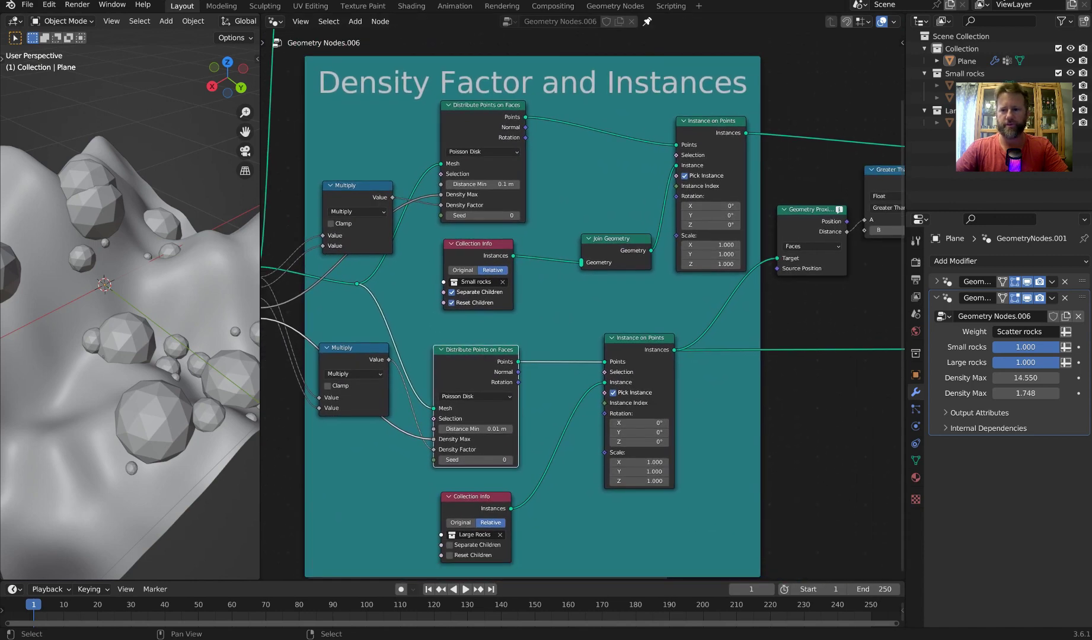
pyautogui.scroll(2, 673, 349)
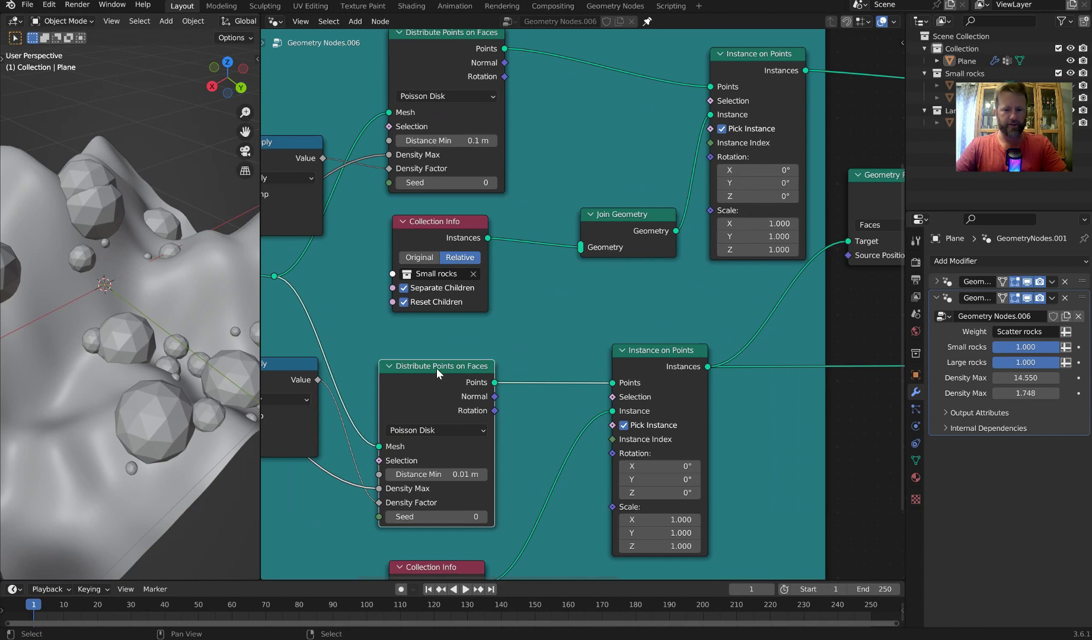
pyautogui.click(155, 349)
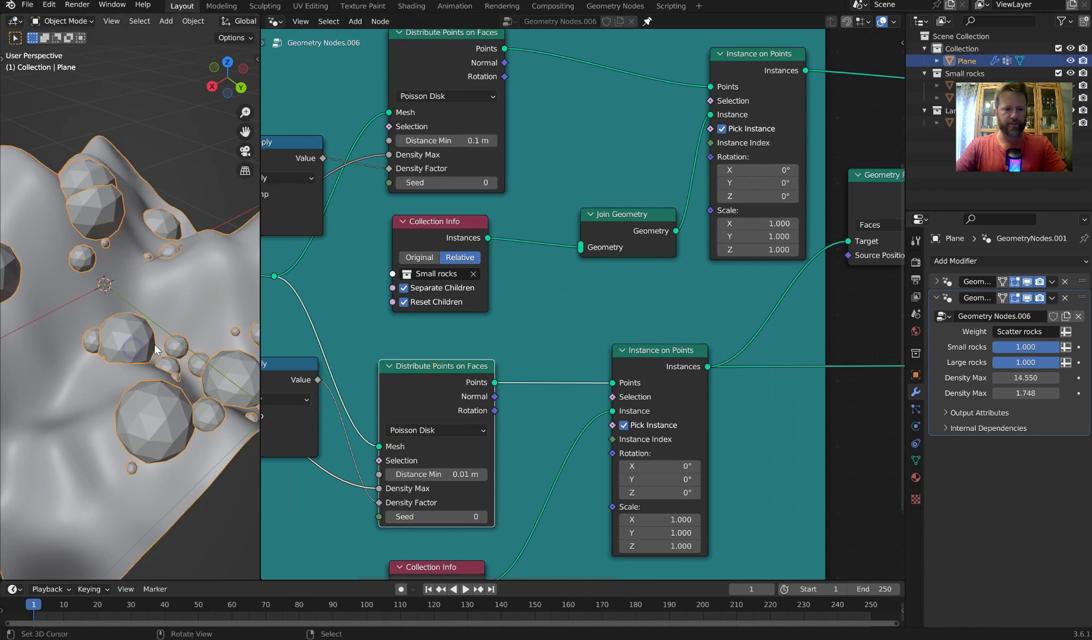
pyautogui.keyDown('ctrl'); pyautogui.keyDown('shift'); pyautogui.click(441, 367); pyautogui.keyUp('shift'); pyautogui.keyUp('ctrl')
pyautogui.scroll(-3, 142, 286)
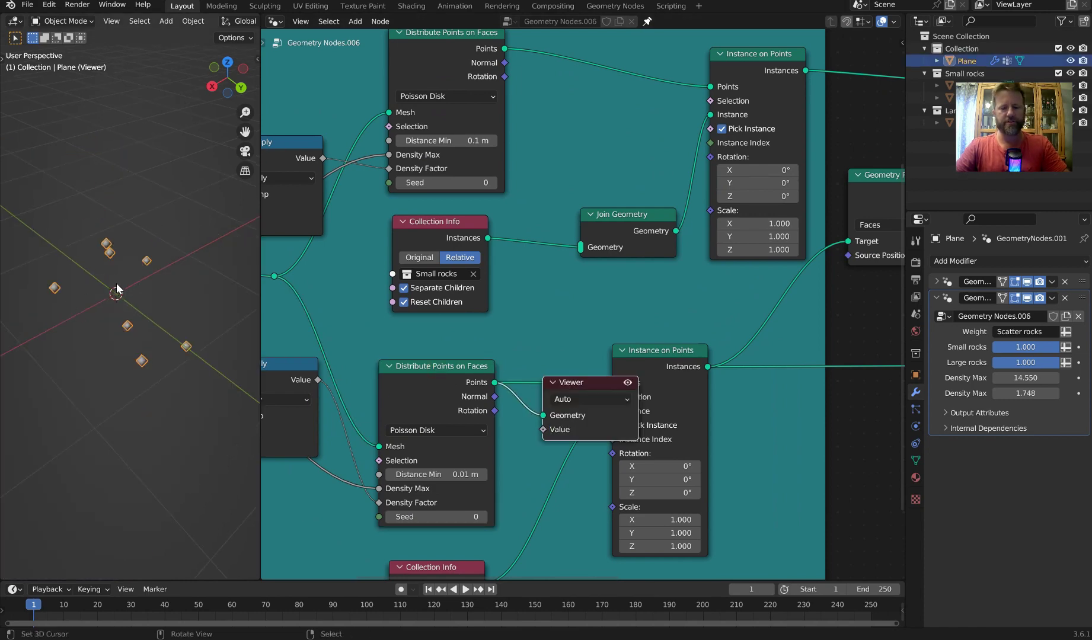
pyautogui.moveTo(119, 282); pyautogui.dragTo(145, 277, button='middle')
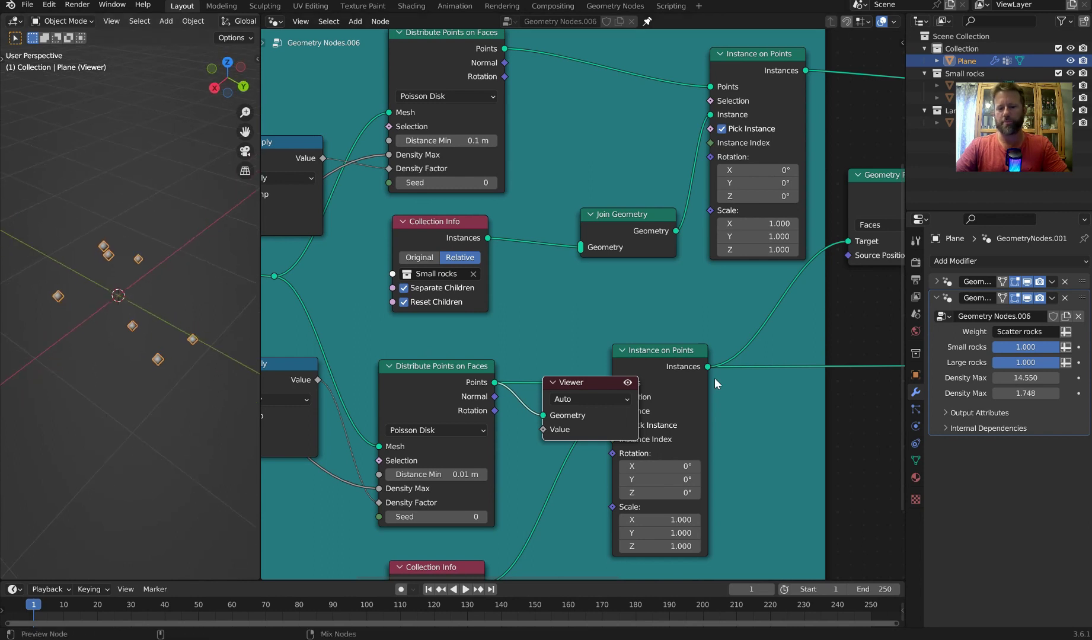
pyautogui.keyDown('ctrl'); pyautogui.keyDown('shift'); pyautogui.click(674, 352); pyautogui.keyUp('shift'); pyautogui.keyUp('ctrl')
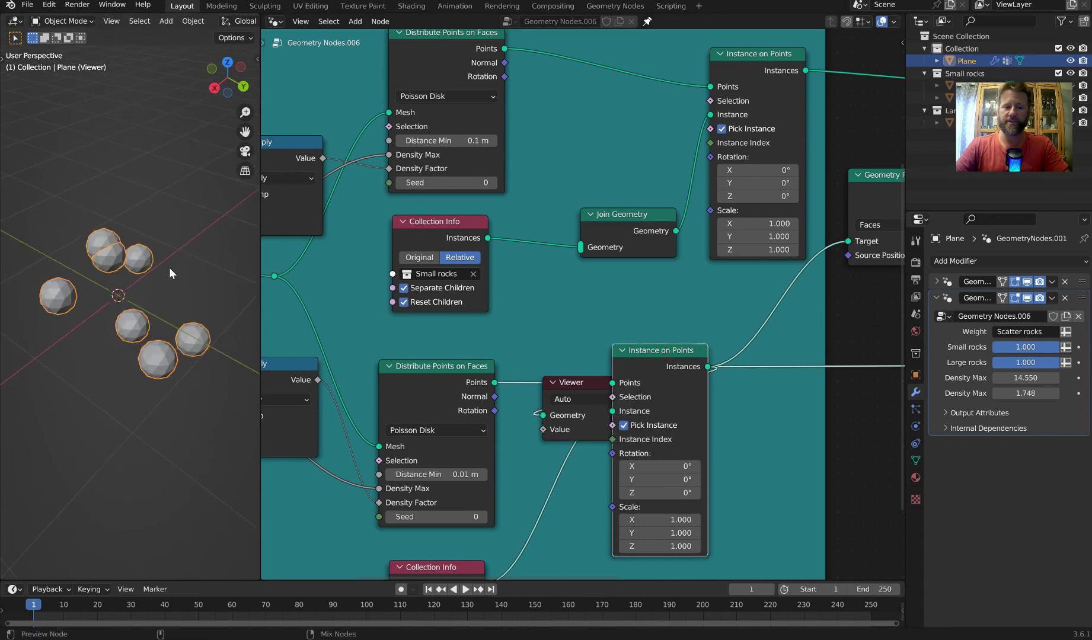
pyautogui.scroll(-2, 574, 228)
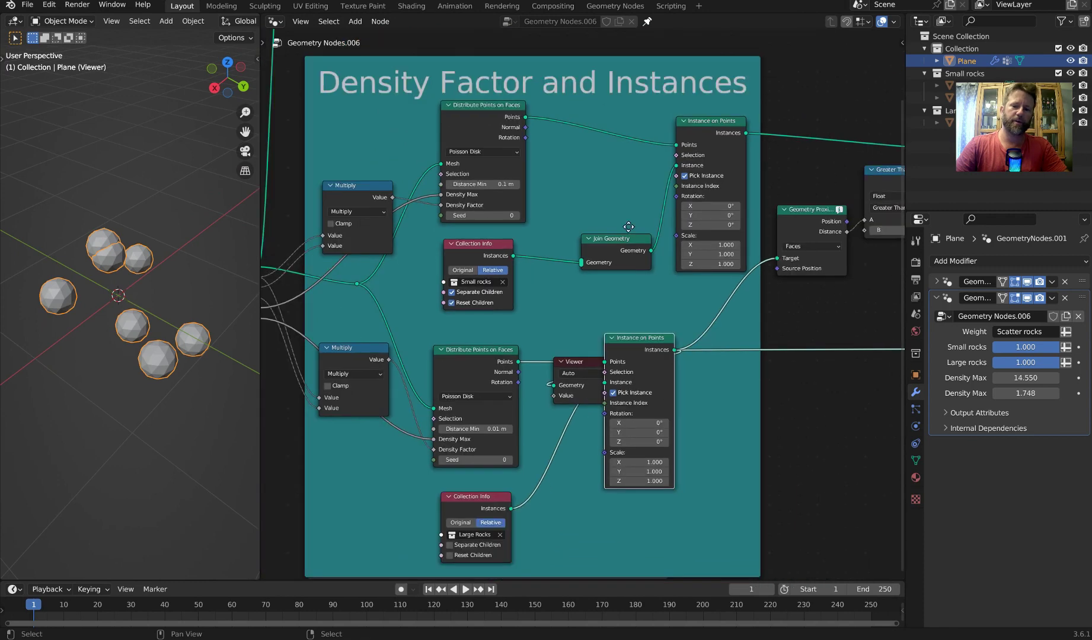
pyautogui.press('x')
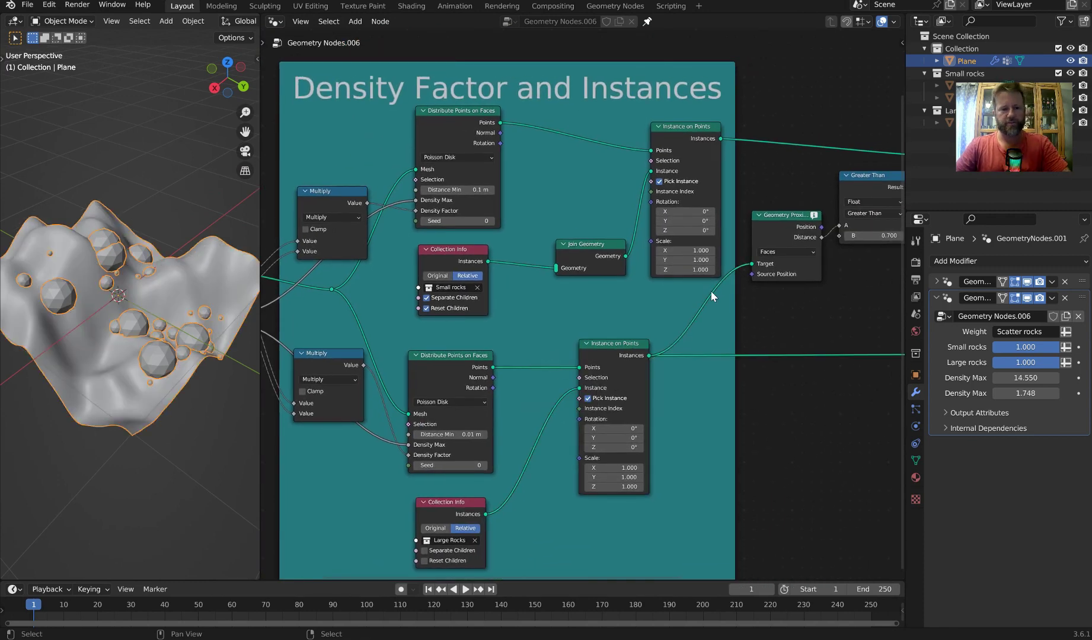
# - Insert a Realize Instances node between the large rocks' Instance on Points and Geometry Proximity's Target
pyautogui.moveTo(770, 260); pyautogui.dragTo(504, 322, button='middle')
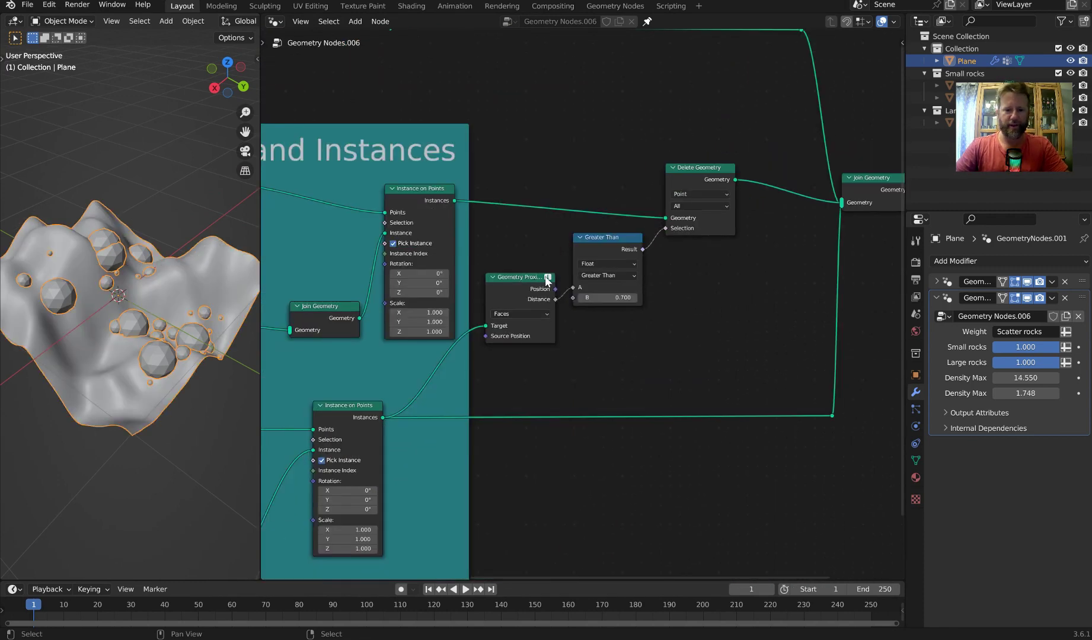
pyautogui.moveTo(546, 279)
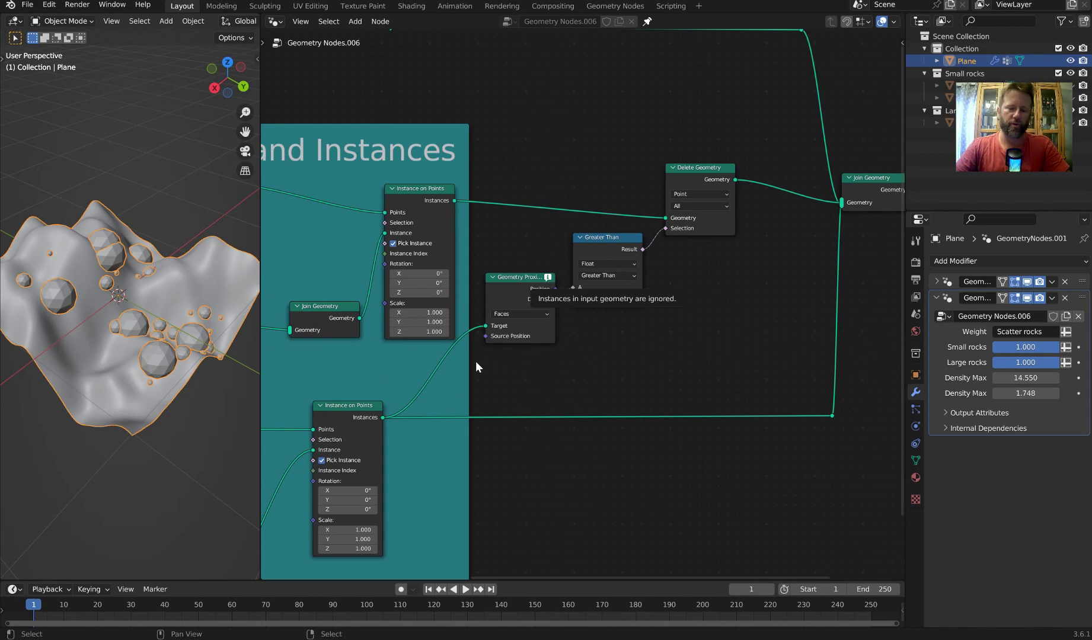
pyautogui.scroll(3, 501, 368)
pyautogui.hotkey('shift', 'a')
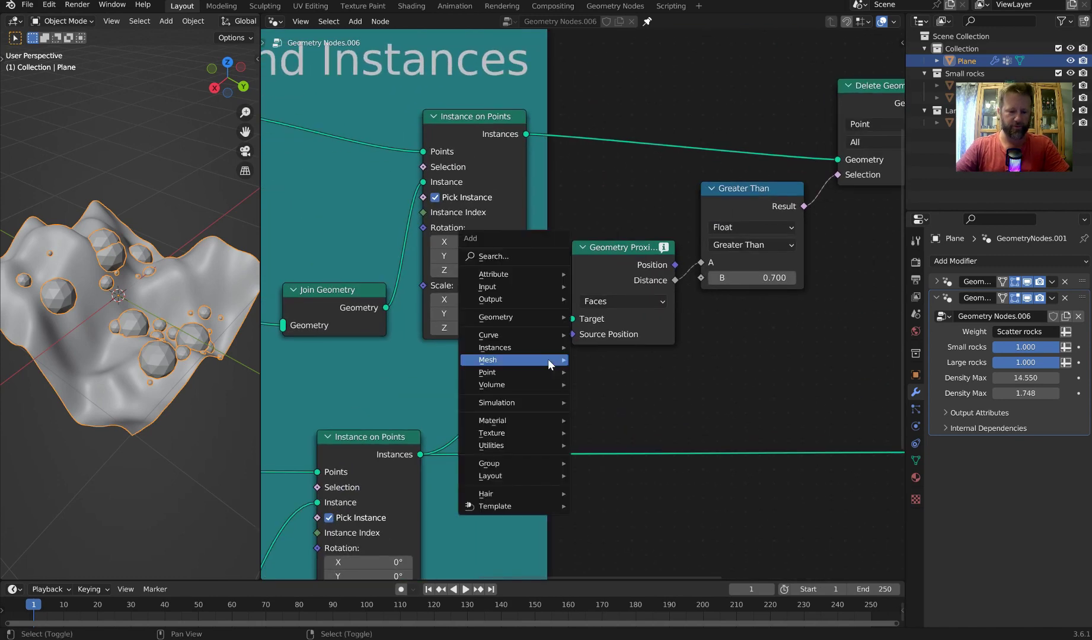
pyautogui.write('realize')
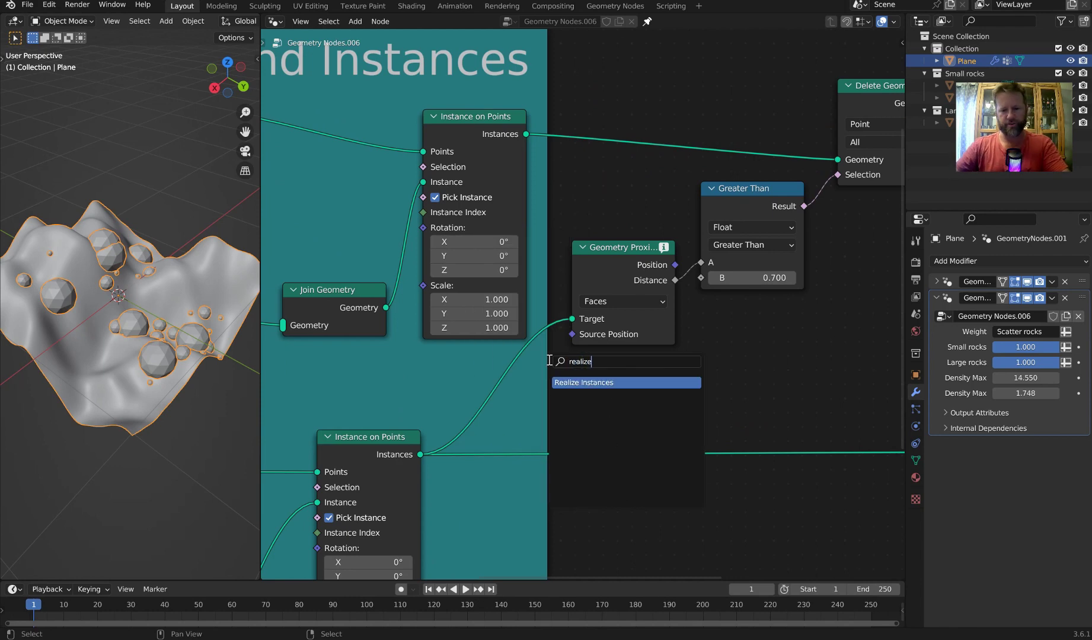
pyautogui.press('Return')
pyautogui.click(484, 372)
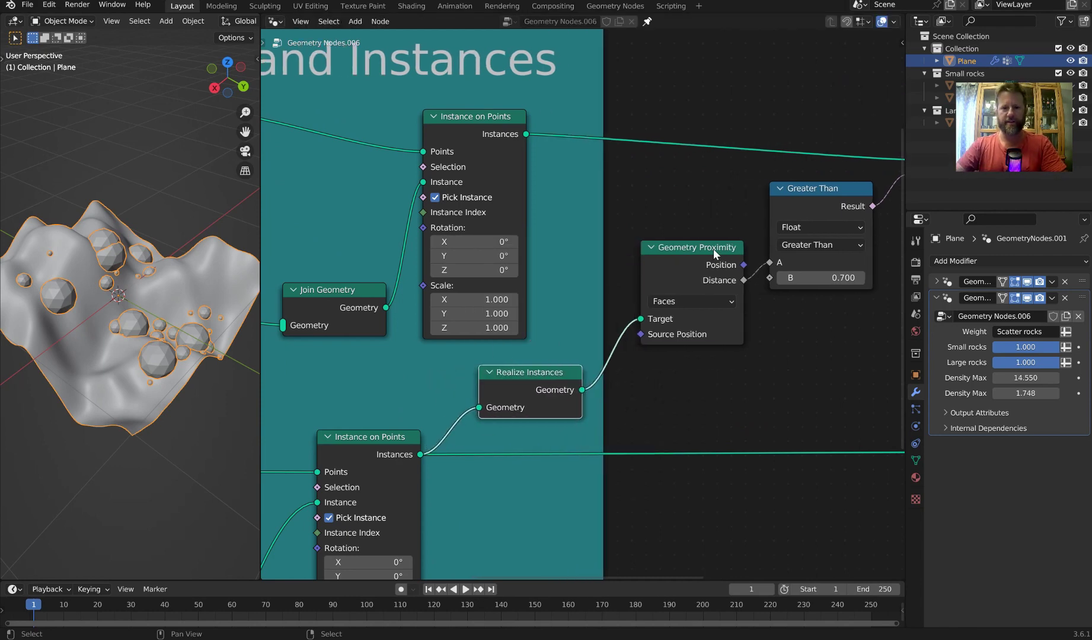
# - Show the scattered rocks from the top in wireframe shading, close up
pyautogui.moveTo(718, 213); pyautogui.dragTo(610, 214, button='middle')
pyautogui.press('KP_7')
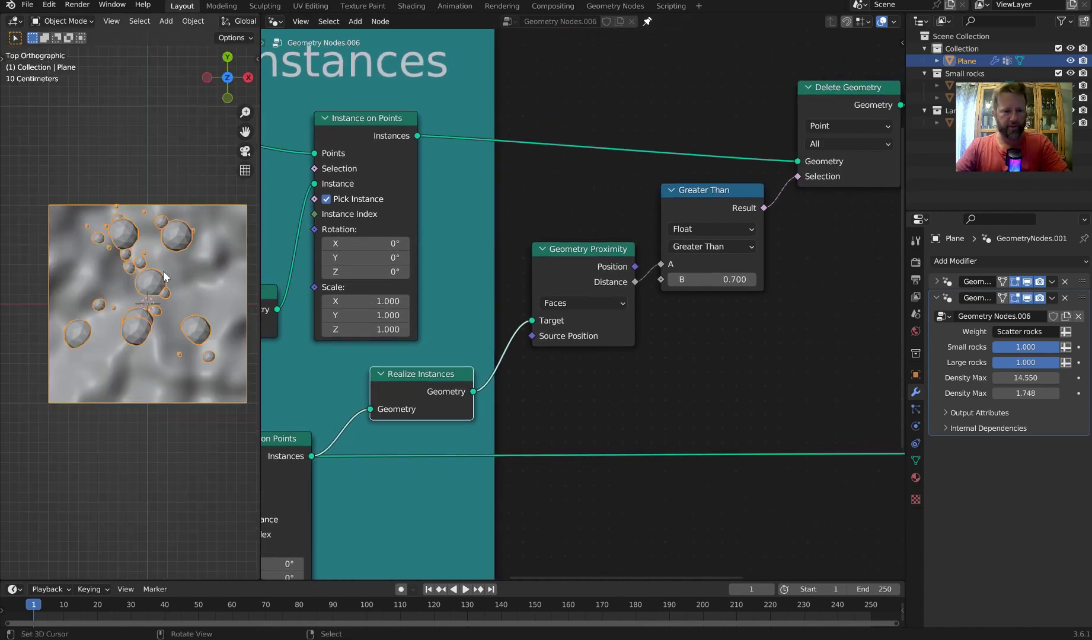
pyautogui.press('z')
pyautogui.click(108, 274)
pyautogui.scroll(6, 170, 262)
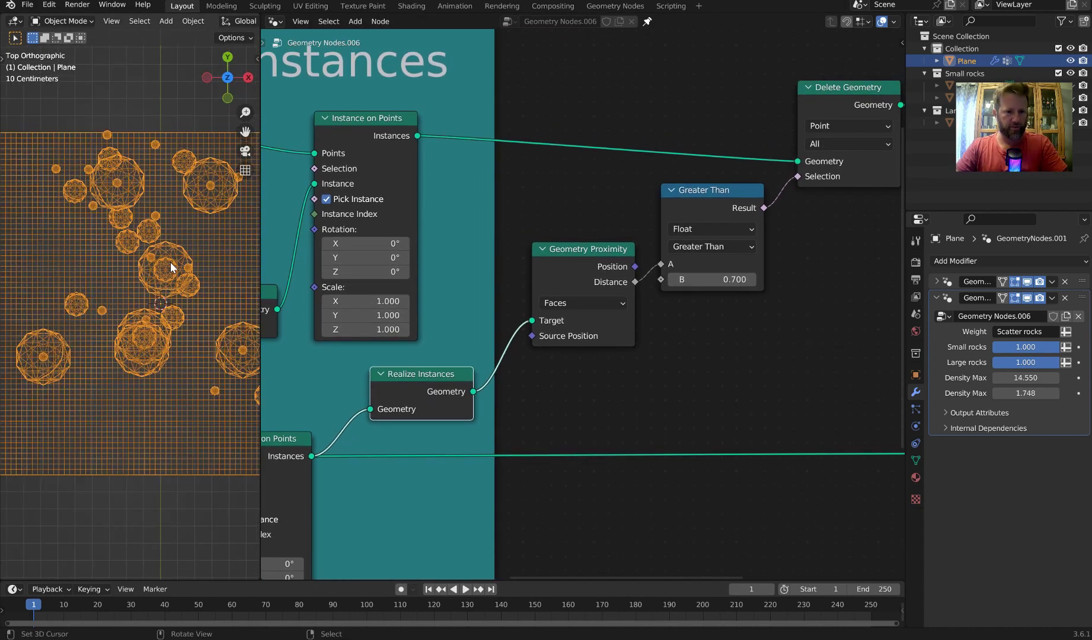
pyautogui.keyDown('shift'); pyautogui.moveTo(182, 210); pyautogui.dragTo(178, 378, button='middle'); pyautogui.keyUp('shift')
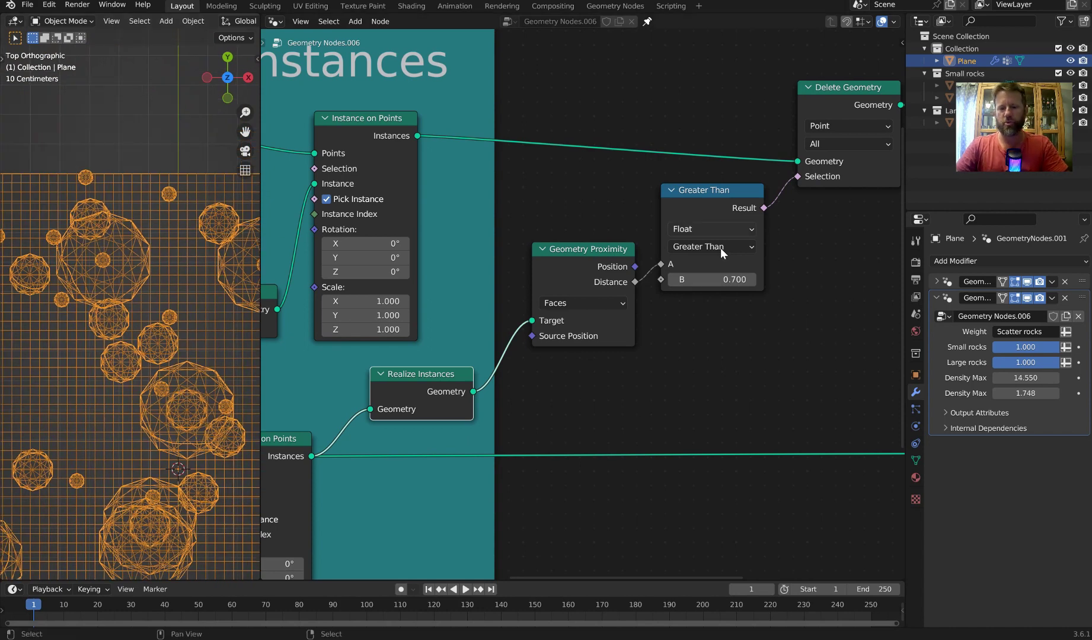
# - Lower the Greater Than node's B value to 0.260 and set the Delete Geometry domain to Instance
pyautogui.scroll(-1, 802, 268)
pyautogui.moveTo(783, 263); pyautogui.dragTo(653, 232, button='middle')
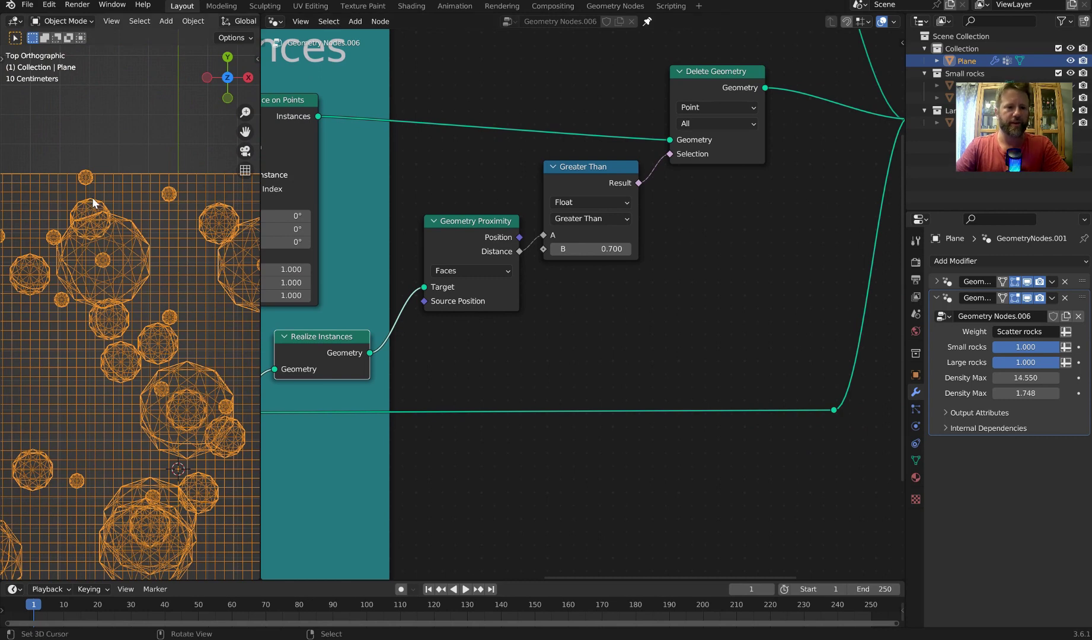
pyautogui.moveTo(583, 250)
pyautogui.mouseDown()
pyautogui.moveTo(528, 249)
pyautogui.moveTo(599, 249)
pyautogui.mouseUp()
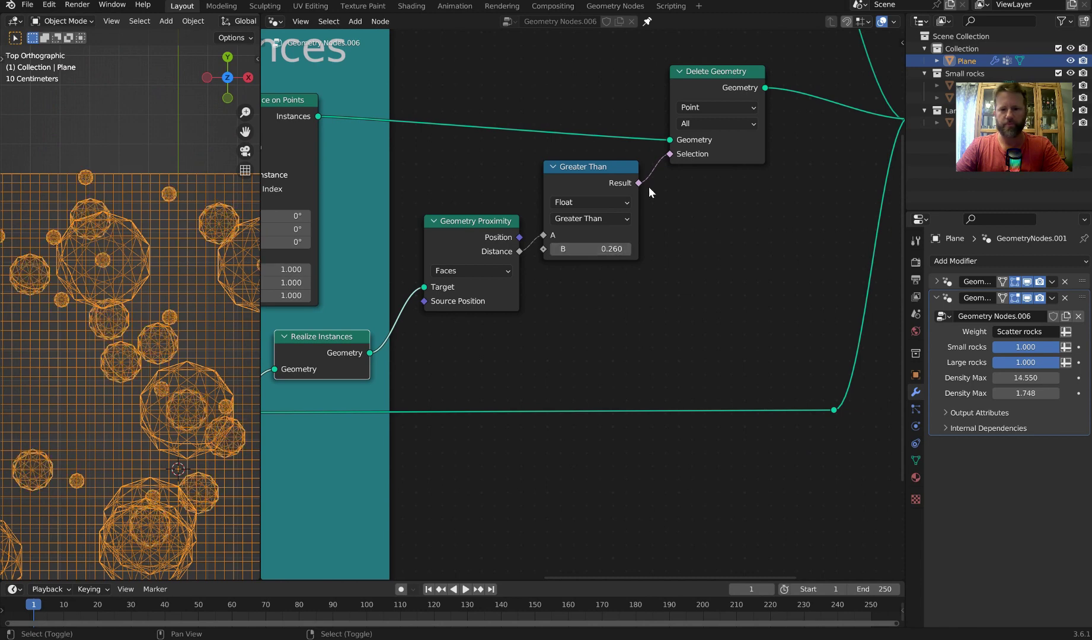
pyautogui.click(752, 108)
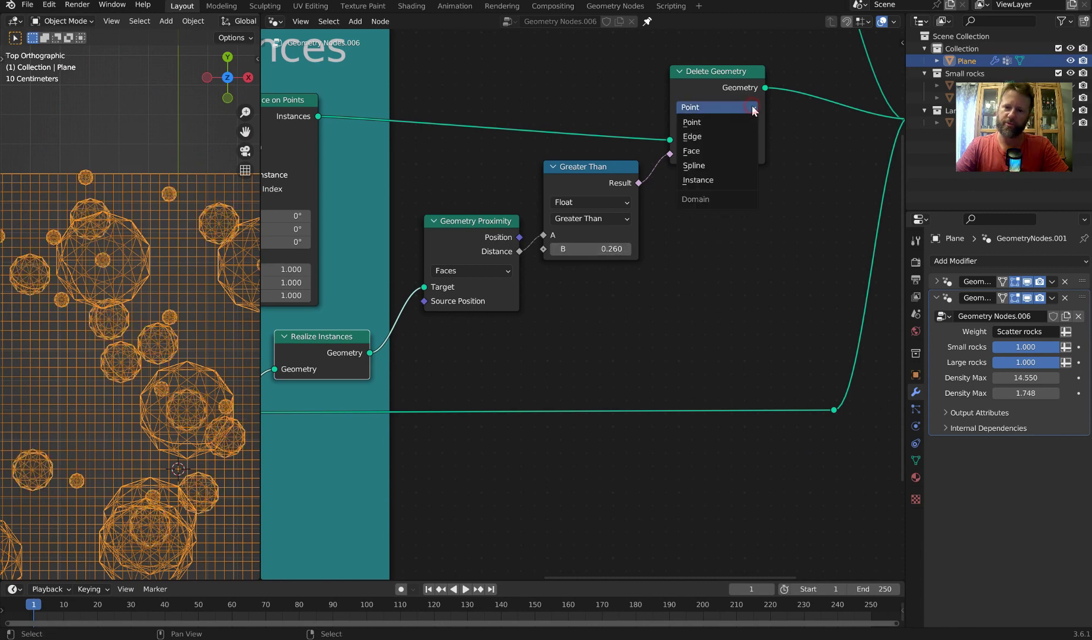
pyautogui.click(730, 180)
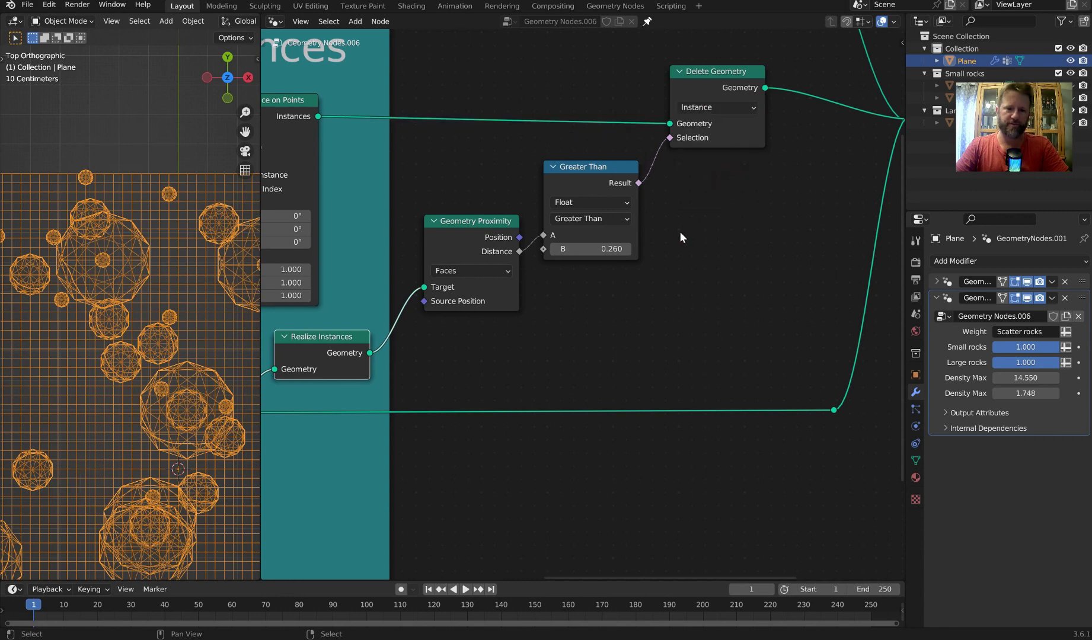
# - Move the Geometry Proximity node slightly away from the Greater Than node, closer to Realize Instances
pyautogui.click(502, 269)
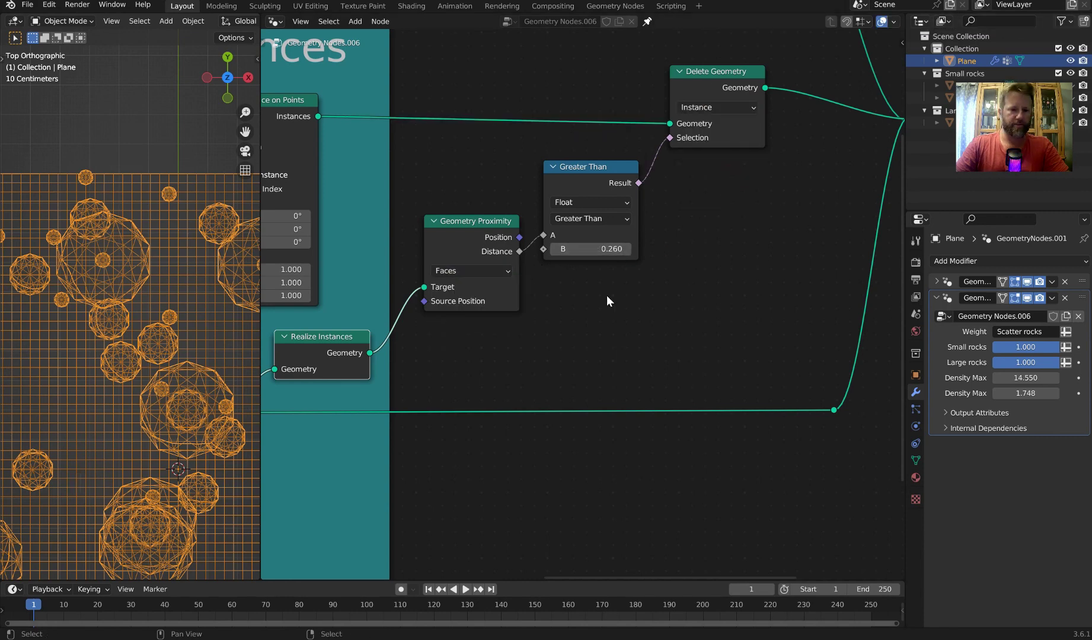
pyautogui.moveTo(394, 320); pyautogui.dragTo(539, 287, button='middle')
pyautogui.moveTo(475, 304)
pyautogui.mouseDown()
pyautogui.moveTo(492, 309)
pyautogui.moveTo(470, 311)
pyautogui.mouseUp()
pyautogui.moveTo(734, 204); pyautogui.dragTo(600, 295, button='middle')
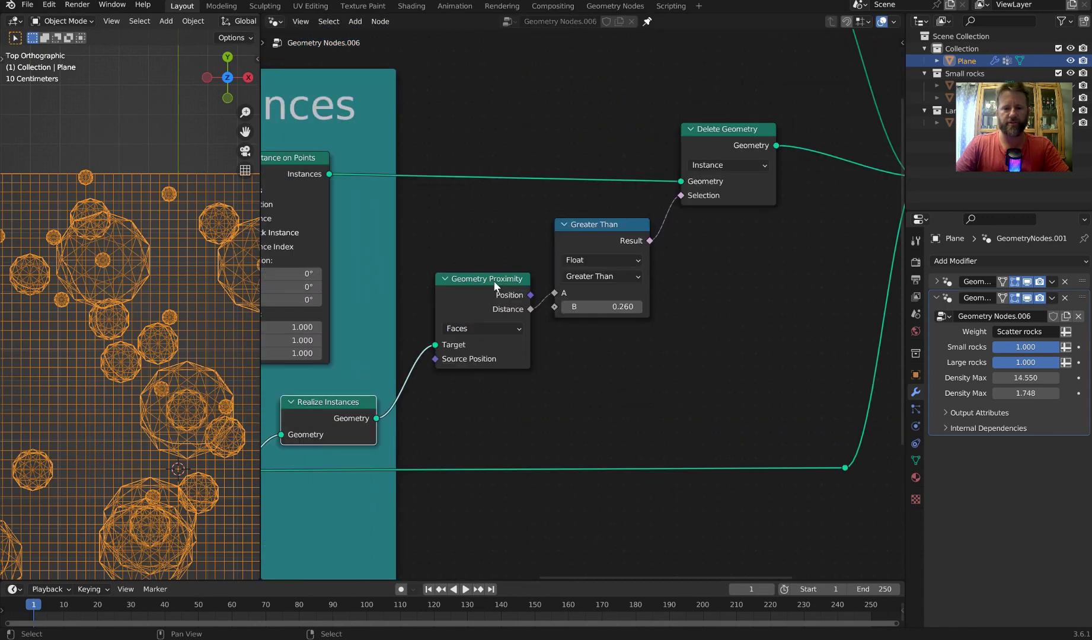
pyautogui.moveTo(494, 280)
pyautogui.mouseDown()
pyautogui.moveTo(462, 290)
pyautogui.moveTo(475, 289)
pyautogui.mouseUp()
# - Try a Greater Than B value of 0.100, and set it to 0.700
pyautogui.moveTo(601, 307)
pyautogui.mouseDown()
pyautogui.moveTo(569, 308)
pyautogui.moveTo(602, 305)
pyautogui.mouseUp()
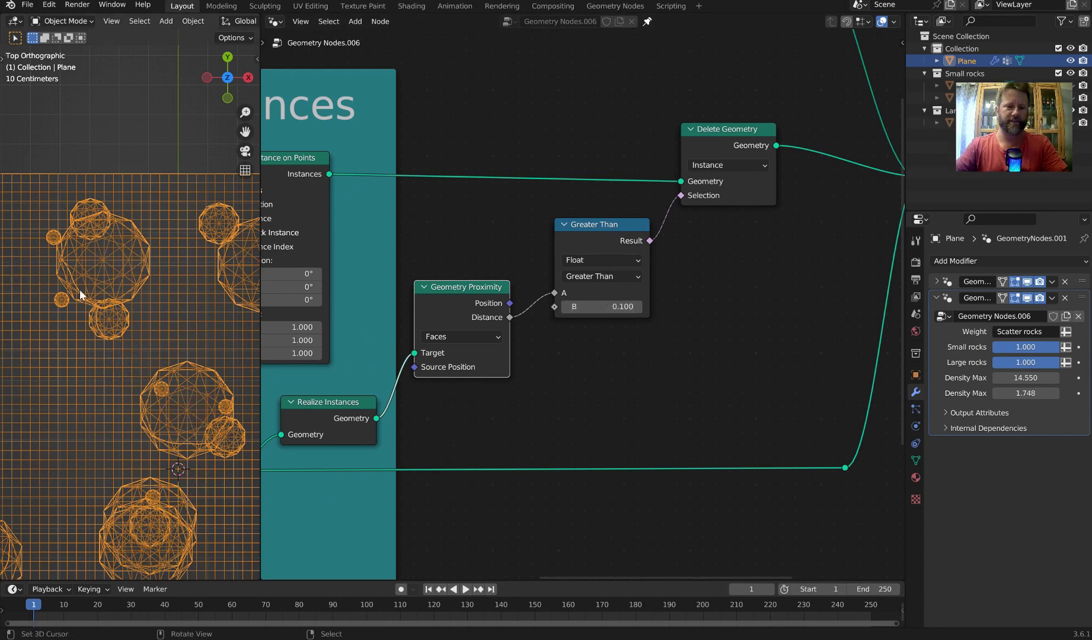
pyautogui.click(600, 307)
pyautogui.write('0.7')
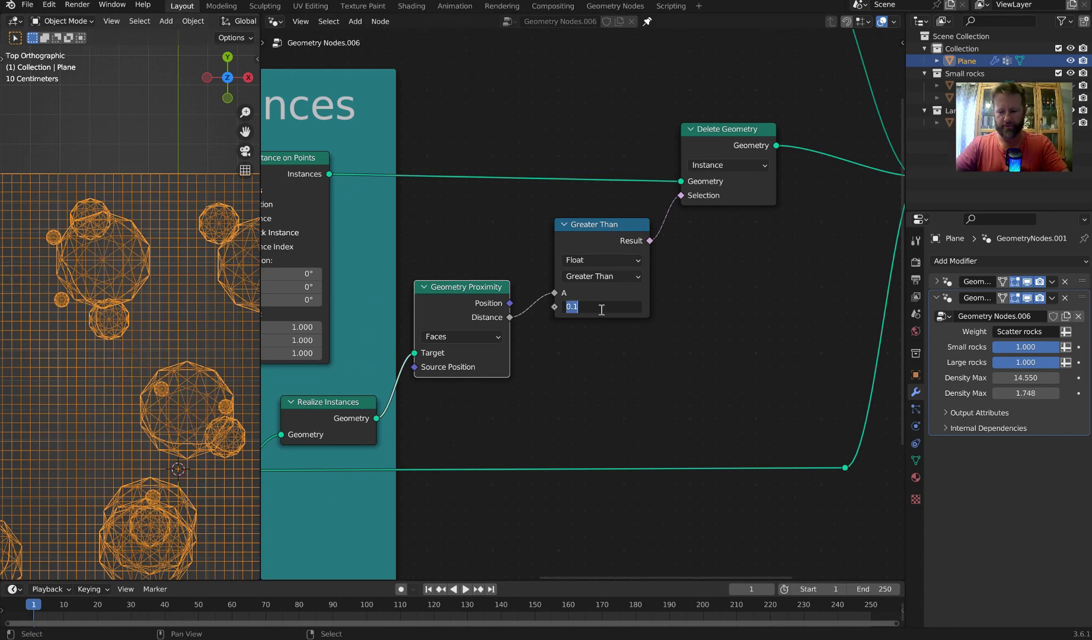
pyautogui.press('Return')
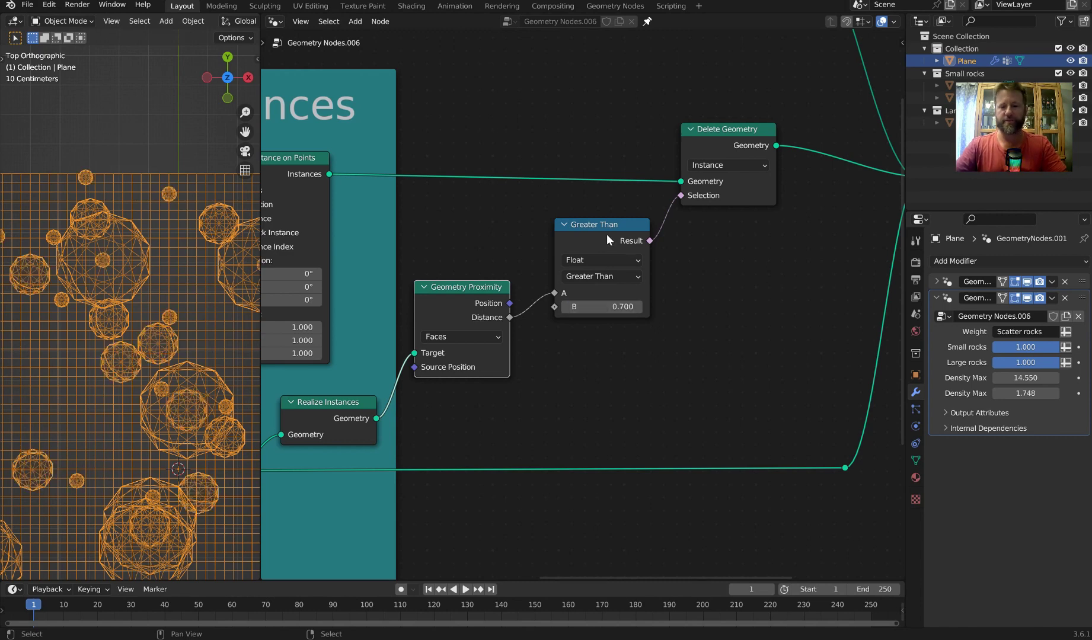
# - Duplicate the Greater Than node below the original, feed Geometry Proximity's Distance into its A input, and switch the copy to Less Than
pyautogui.moveTo(627, 313); pyautogui.dragTo(620, 267, button='middle')
pyautogui.hotkey('shift', 'd')
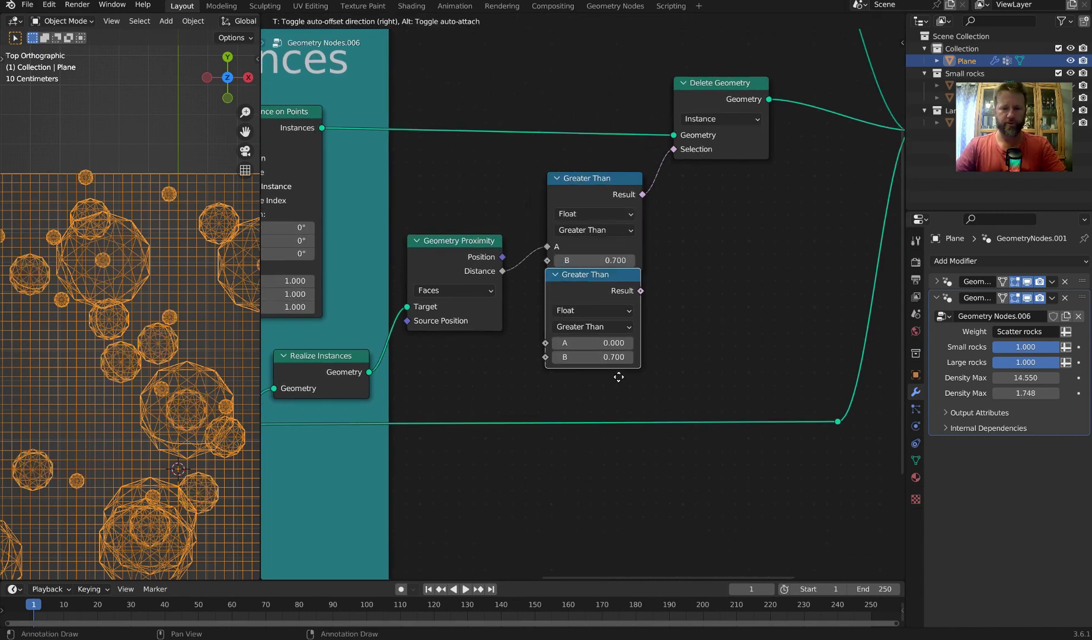
pyautogui.click(620, 390)
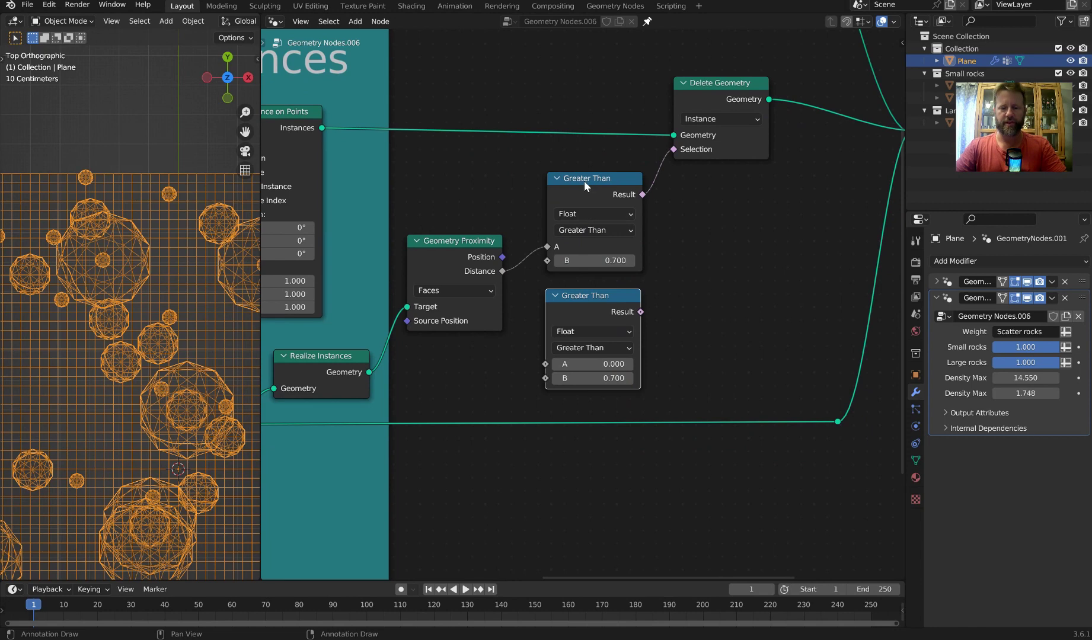
pyautogui.moveTo(502, 272); pyautogui.dragTo(552, 367)
pyautogui.click(604, 348)
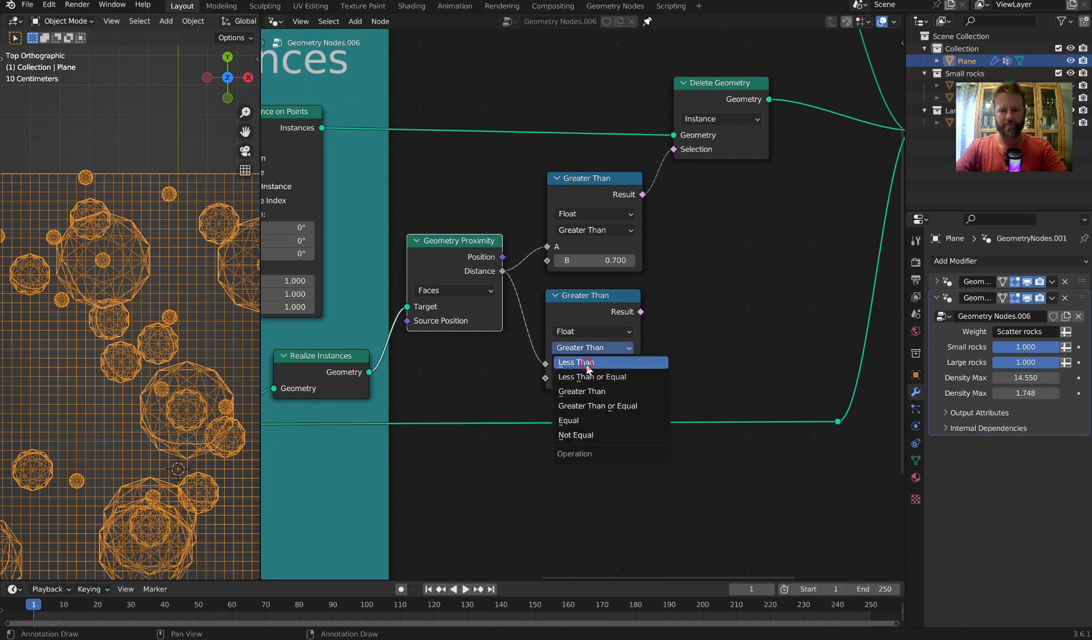
pyautogui.click(586, 363)
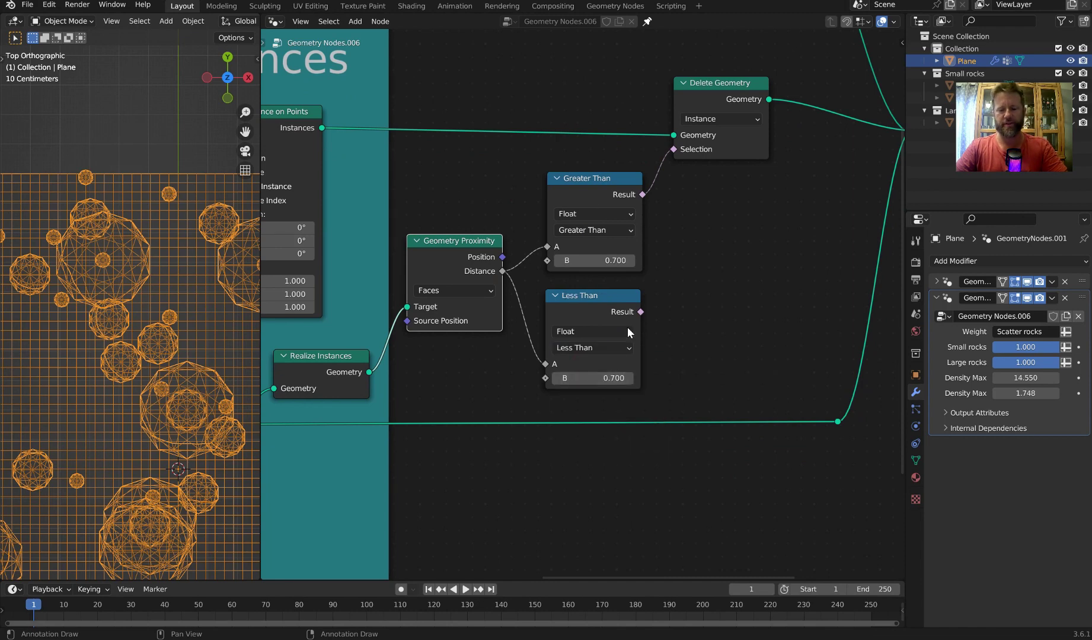
# - Set the Less Than node's B value to 0.670 and move Delete Geometry farther from the compare nodes to make room
pyautogui.moveTo(708, 256); pyautogui.dragTo(686, 298, button='middle')
pyautogui.keyDown('shift'); pyautogui.moveTo(591, 420); pyautogui.dragTo(573, 421); pyautogui.keyUp('shift')
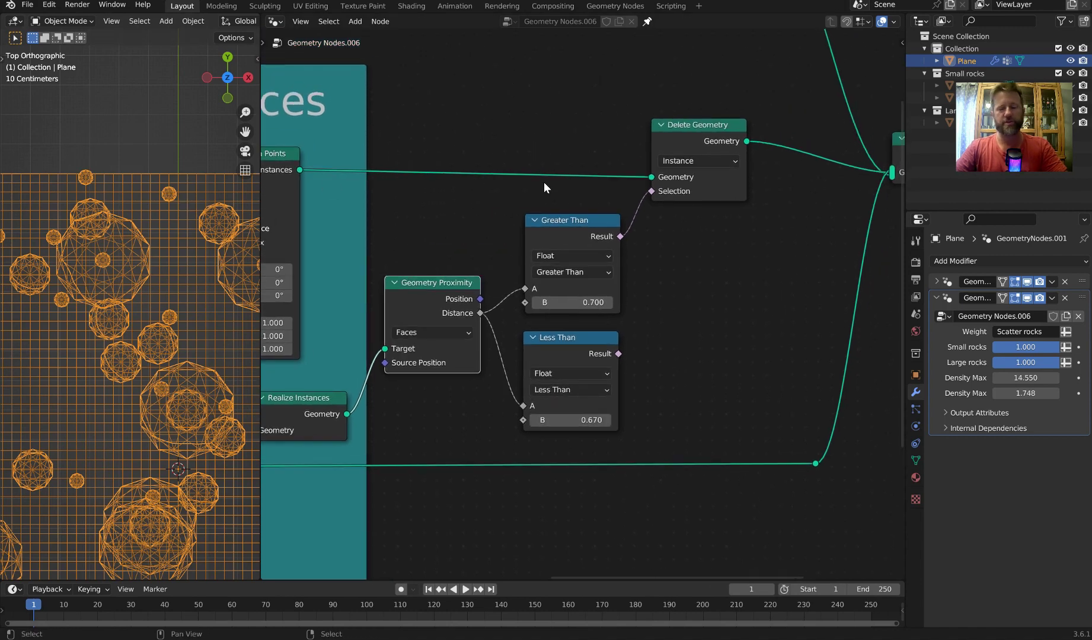
pyautogui.moveTo(694, 132); pyautogui.dragTo(757, 133)
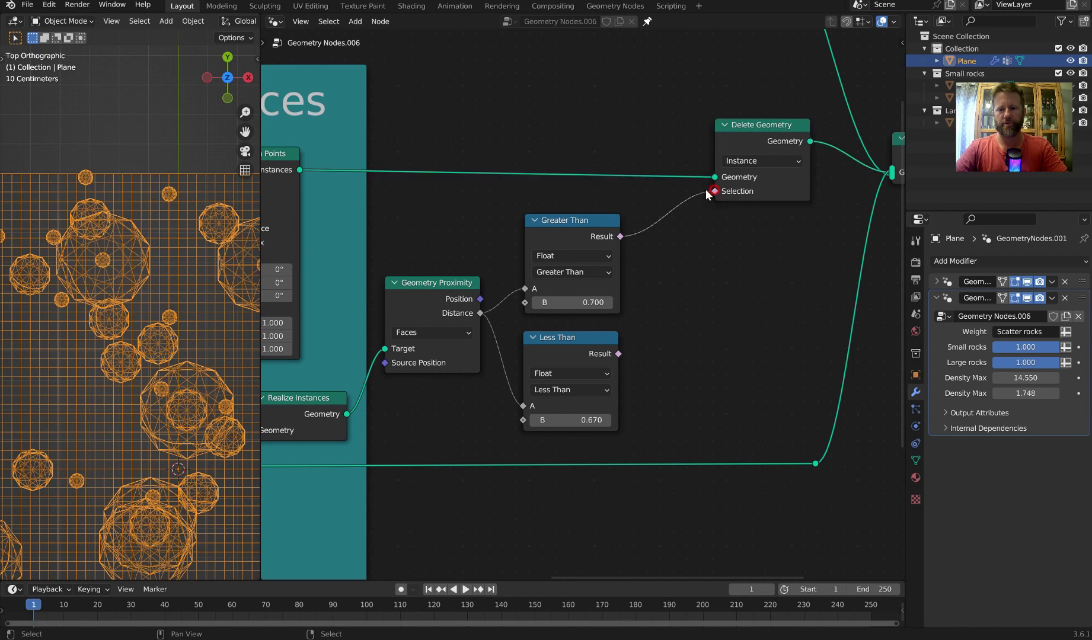
# - Detach Greater Than from Delete Geometry's Selection and feed both the Greater Than and Less Than results into a new Boolean Math Or node
pyautogui.moveTo(714, 191); pyautogui.dragTo(656, 242)
pyautogui.write('bool')
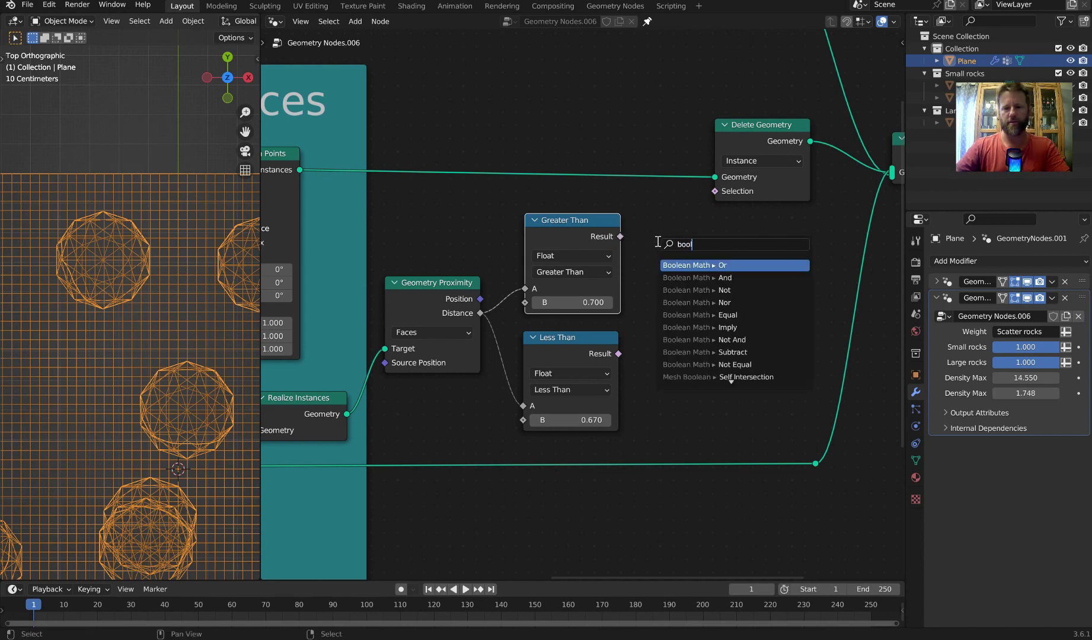
pyautogui.click(728, 266)
pyautogui.click(706, 253)
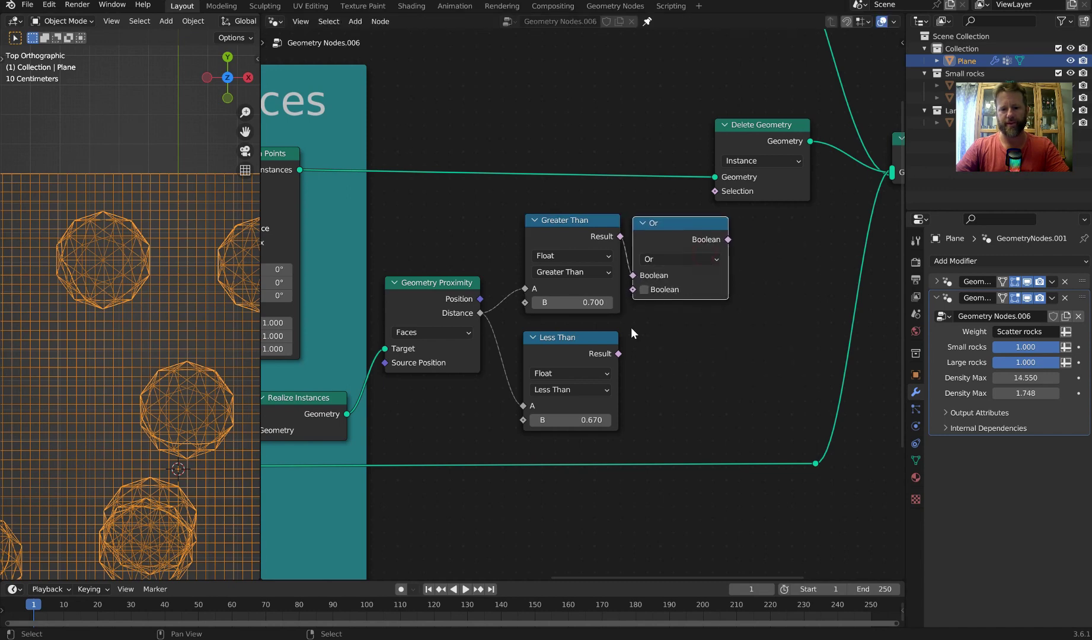
pyautogui.moveTo(618, 354); pyautogui.dragTo(629, 291)
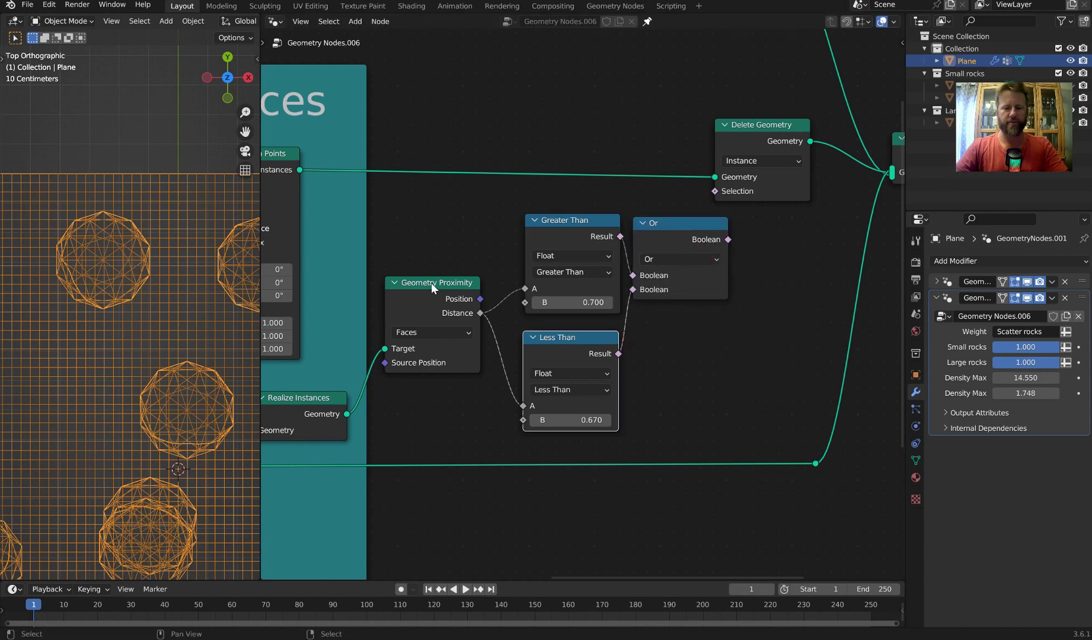
# - Tidy the layout around the proximity and compare nodes, and connect Or's Boolean output to Delete Geometry's Selection
pyautogui.moveTo(431, 283); pyautogui.dragTo(432, 297)
pyautogui.moveTo(380, 368); pyautogui.dragTo(582, 297, button='middle')
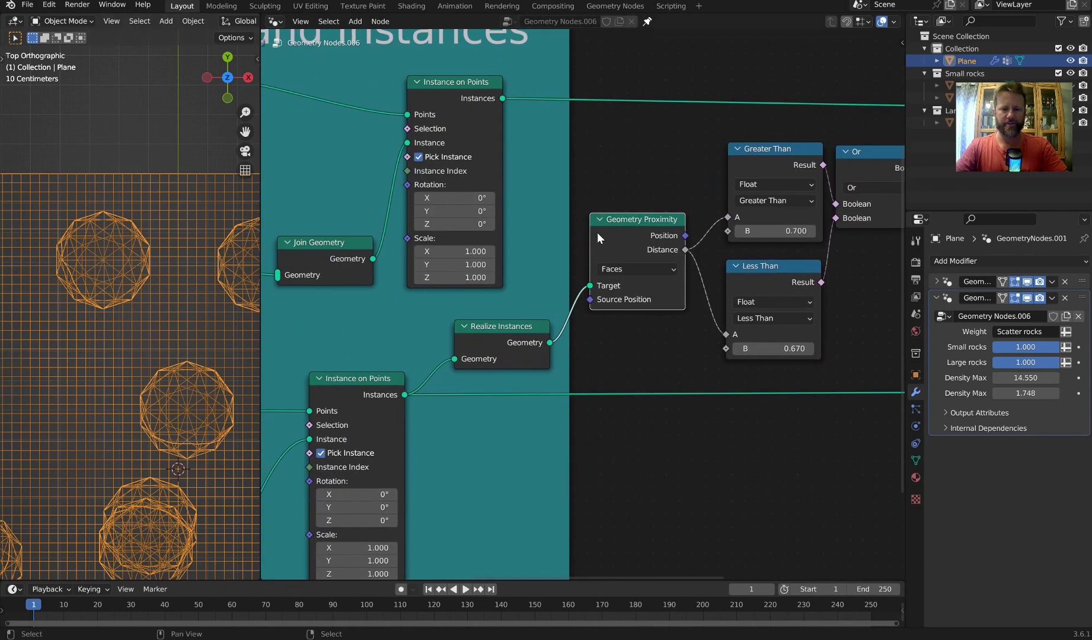
pyautogui.moveTo(597, 232); pyautogui.dragTo(479, 332, button='middle')
pyautogui.moveTo(373, 179); pyautogui.dragTo(386, 176)
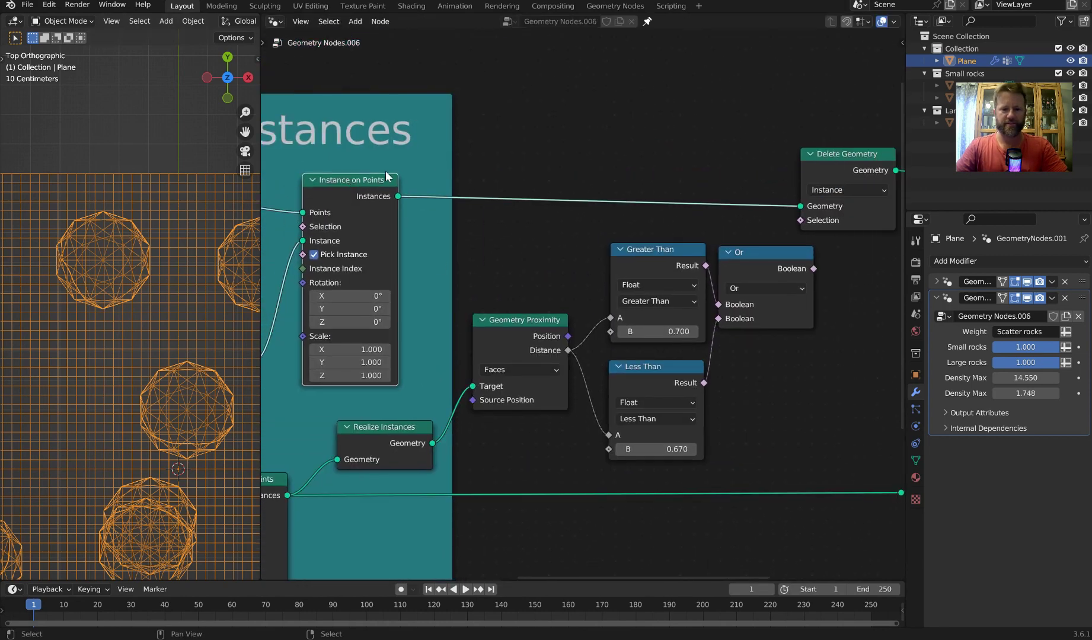
pyautogui.moveTo(723, 267); pyautogui.dragTo(611, 238, button='middle')
pyautogui.moveTo(554, 216); pyautogui.dragTo(547, 216)
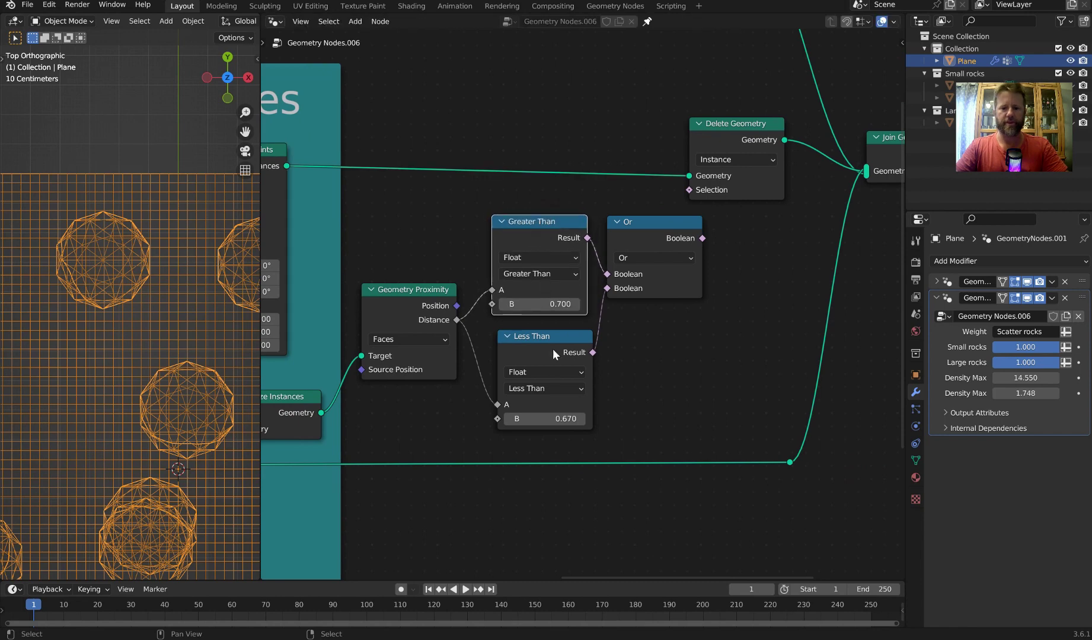
pyautogui.moveTo(550, 341); pyautogui.dragTo(550, 340)
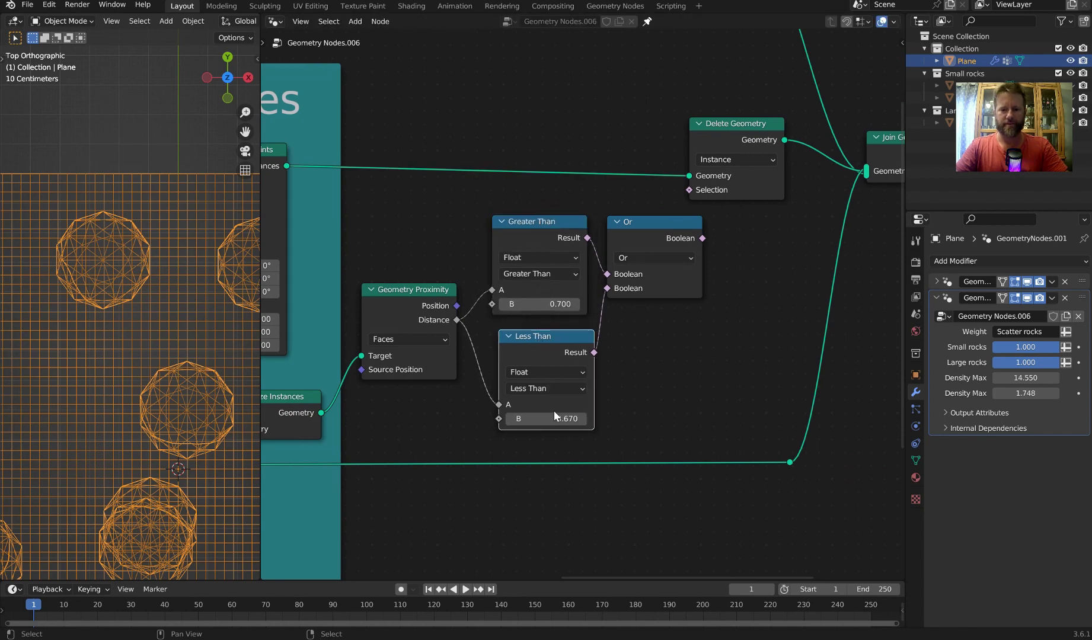
pyautogui.moveTo(719, 141); pyautogui.dragTo(767, 140)
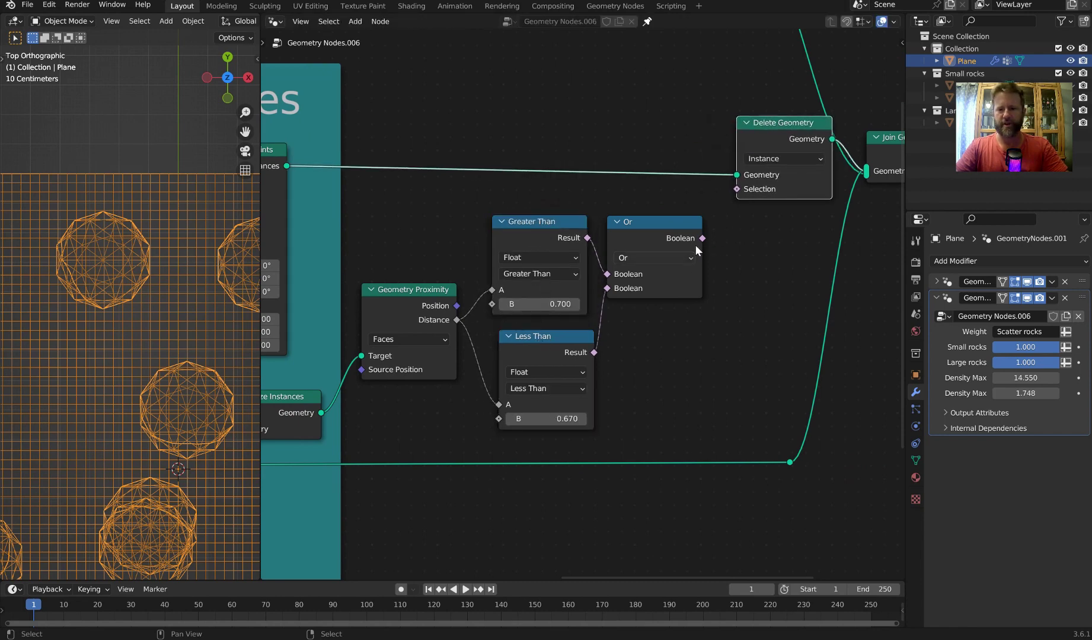
pyautogui.moveTo(702, 238); pyautogui.dragTo(738, 187)
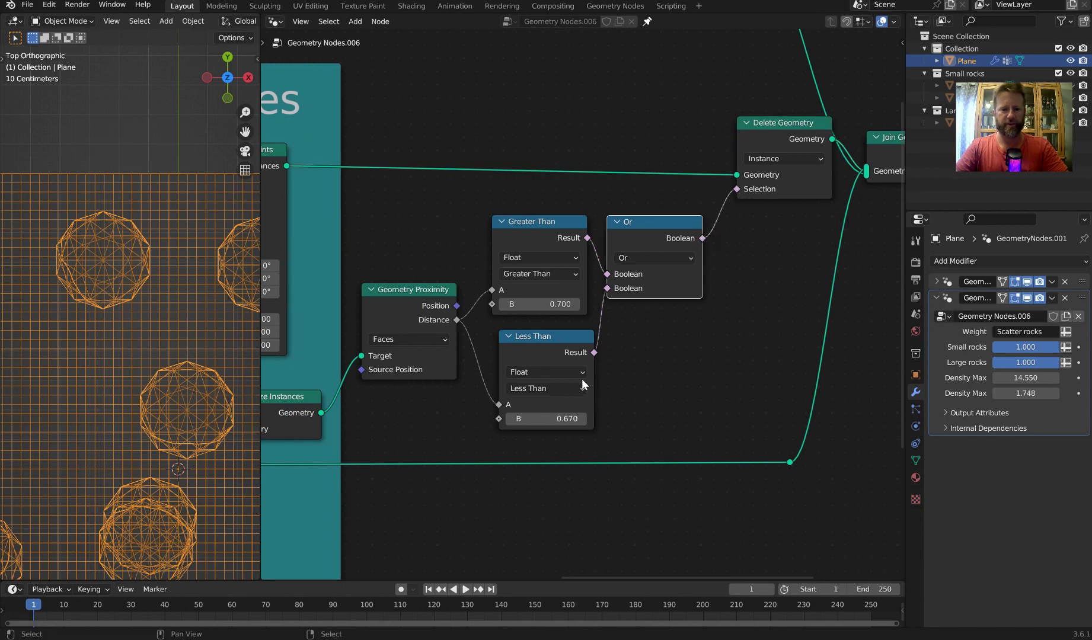
# - Try a Greater Than B value of 0.200 with a Less Than B value of 0.030 and inspect the rocks from above
pyautogui.moveTo(551, 418); pyautogui.dragTo(530, 419)
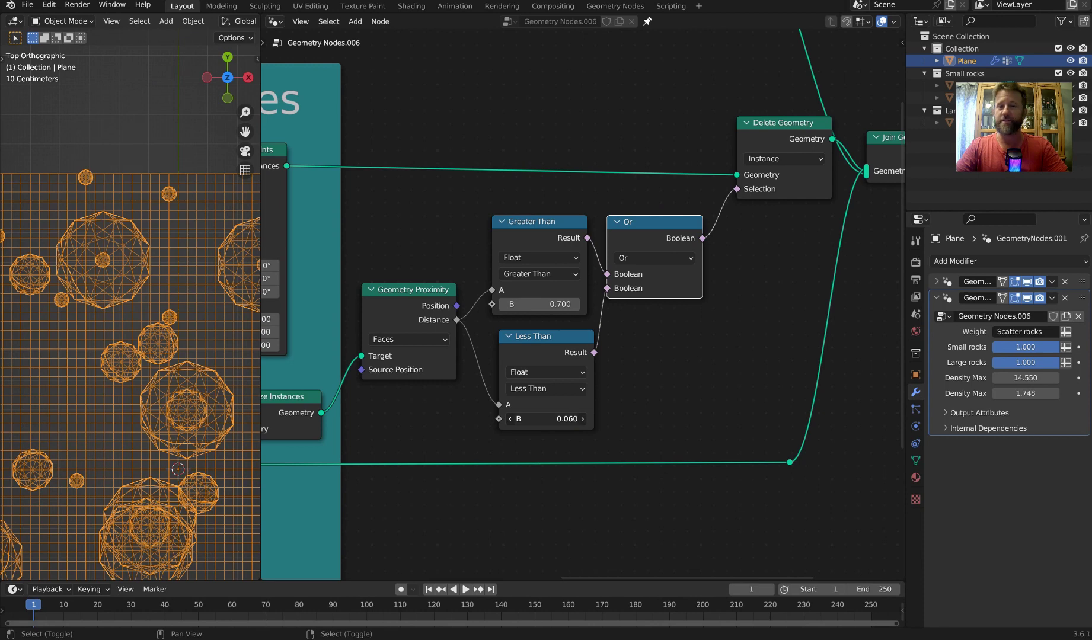
pyautogui.moveTo(559, 306); pyautogui.dragTo(534, 304)
pyautogui.moveTo(551, 418); pyautogui.dragTo(540, 418)
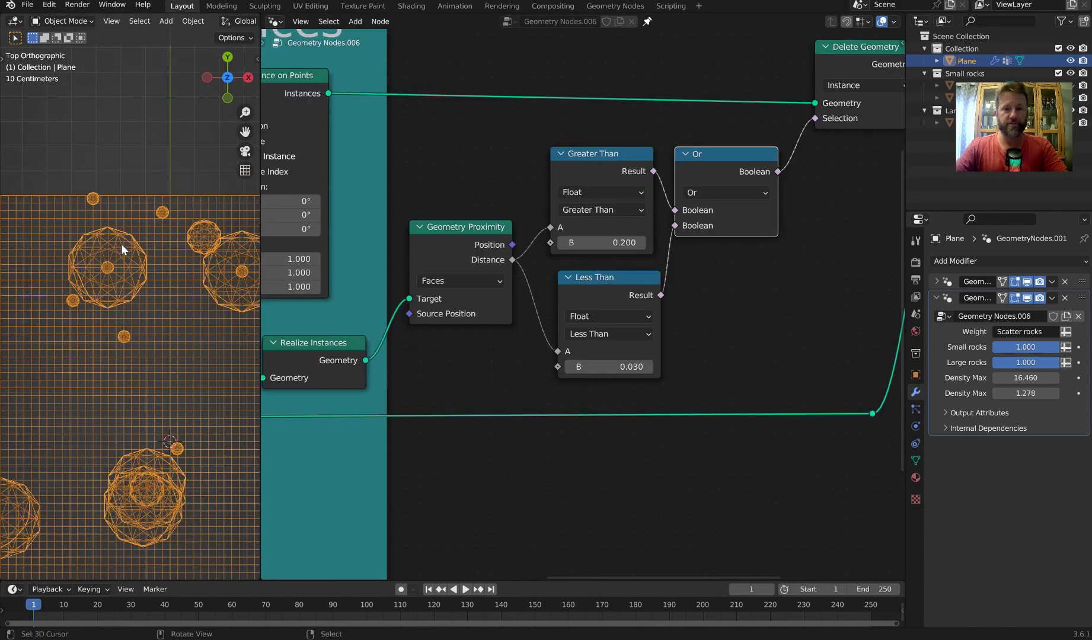
pyautogui.moveTo(121, 245); pyautogui.dragTo(185, 300, button='middle')
pyautogui.press('KP_7')
pyautogui.scroll(3, 118, 265)
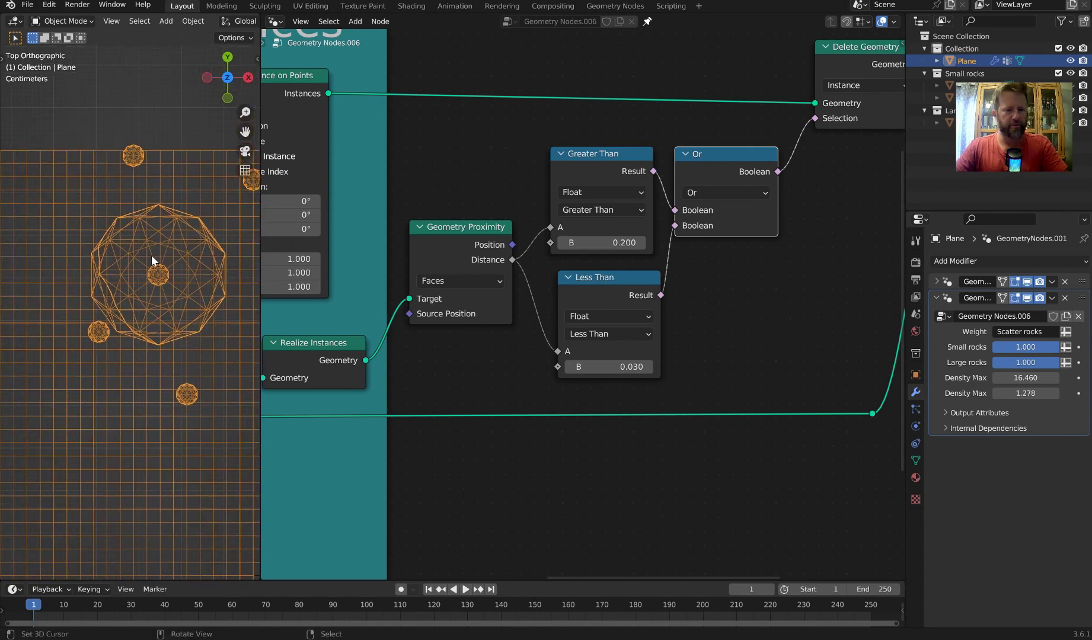
pyautogui.scroll(-3, 172, 270)
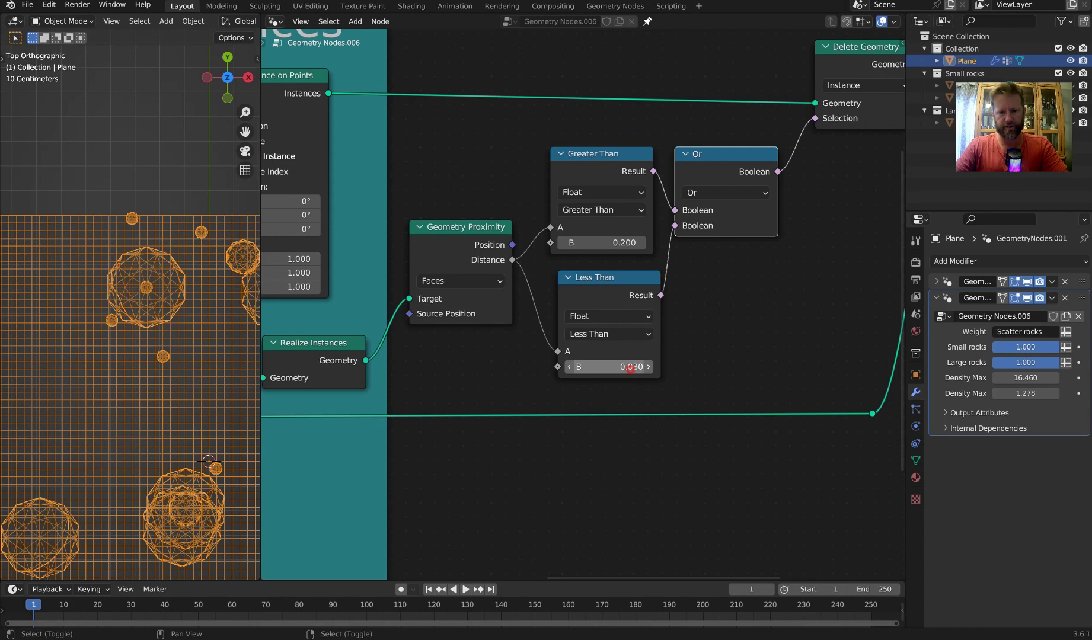
# - Try negative and higher Less Than B values, then set Greater Than's B to 1.990 and Less Than's B to 0.220
pyautogui.moveTo(630, 368); pyautogui.dragTo(607, 368)
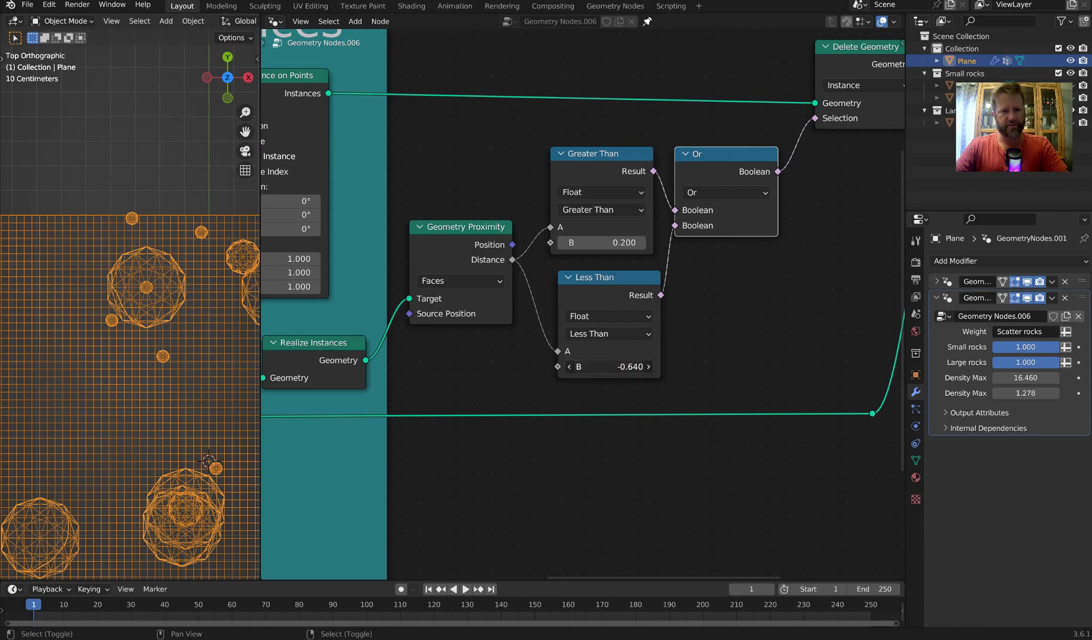
pyautogui.moveTo(606, 368); pyautogui.dragTo(622, 369)
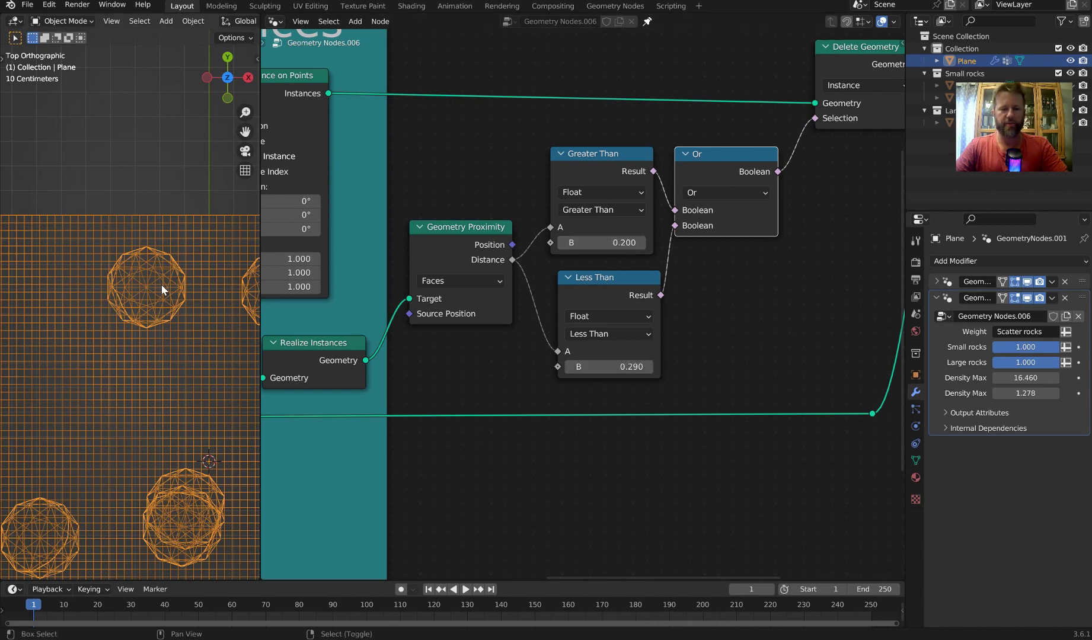
pyautogui.moveTo(601, 243); pyautogui.dragTo(638, 243)
pyautogui.moveTo(625, 366)
pyautogui.mouseDown()
pyautogui.moveTo(614, 365)
pyautogui.moveTo(623, 366)
pyautogui.mouseUp()
# - Set the modifier's first Density Max to 35.150 and its second Density Max to 1.352
pyautogui.scroll(-4, 152, 431)
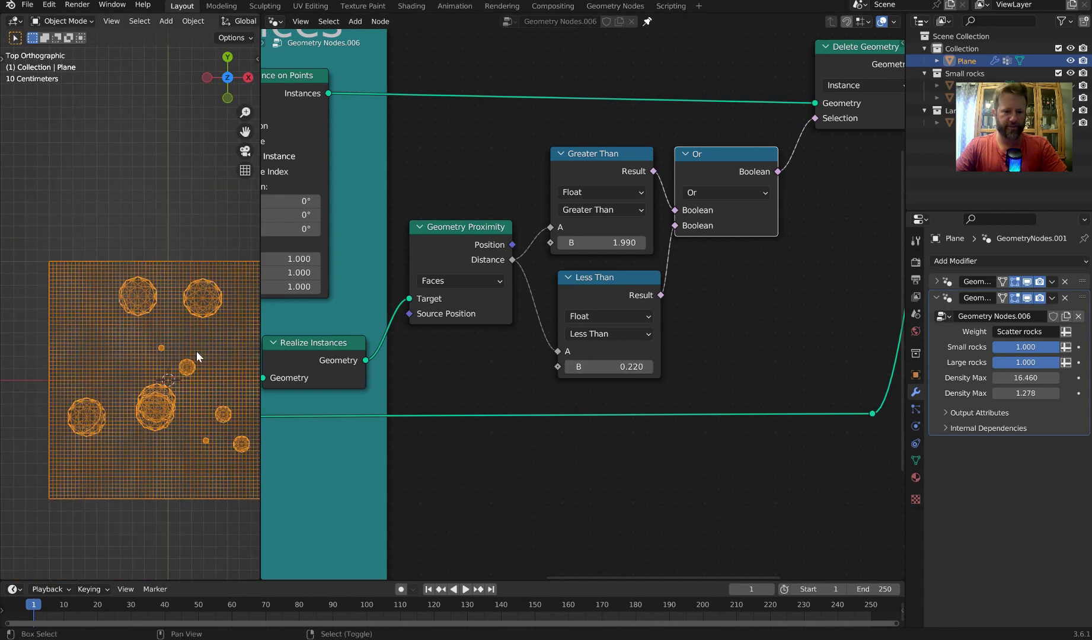
pyautogui.keyDown('shift'); pyautogui.moveTo(196, 351); pyautogui.dragTo(175, 339, button='middle'); pyautogui.keyUp('shift')
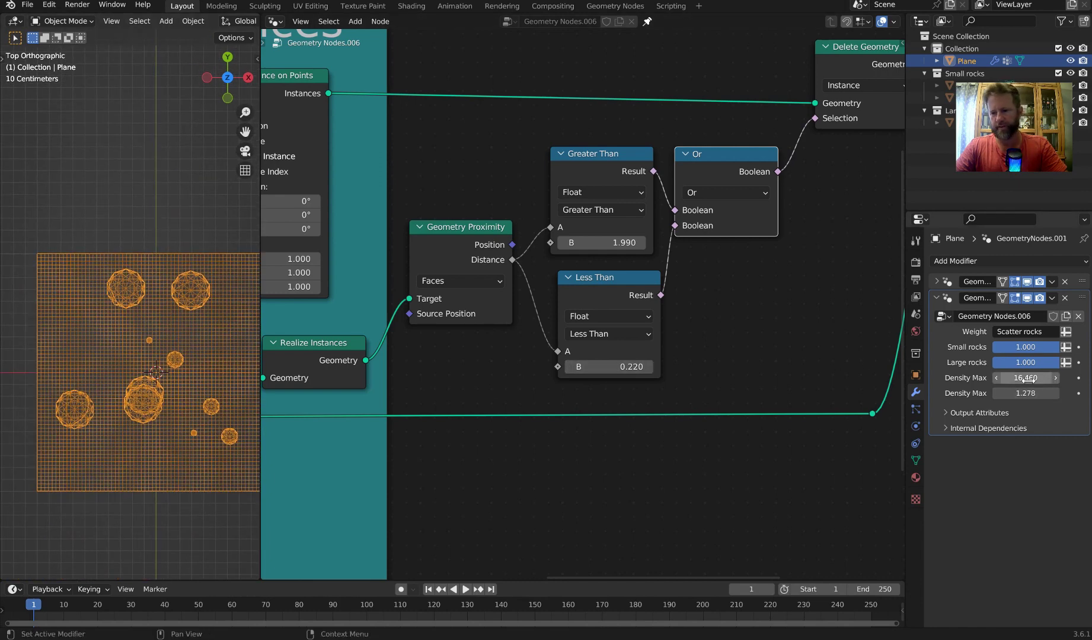
pyautogui.moveTo(1025, 393)
pyautogui.mouseDown()
pyautogui.moveTo(1042, 393)
pyautogui.moveTo(1010, 393)
pyautogui.moveTo(1033, 378)
pyautogui.mouseUp()
# - Set the small rocks' Distance Min to 0.18 m and adjust Distance Min on the large rocks' Distribute Points on Faces node
pyautogui.moveTo(493, 339); pyautogui.dragTo(363, 388, button='middle')
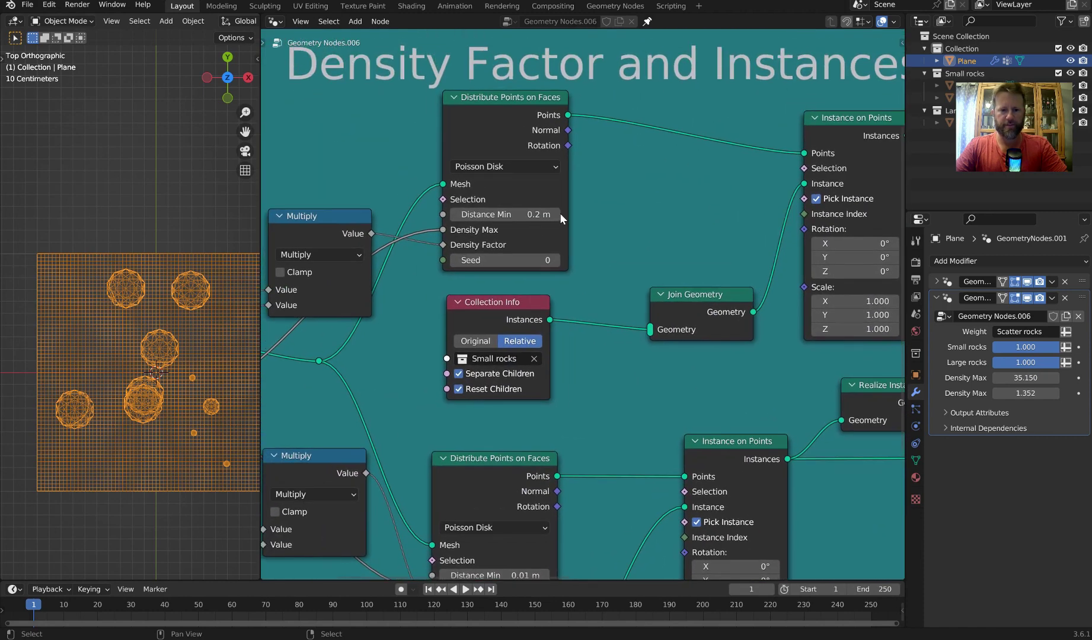
pyautogui.moveTo(559, 214)
pyautogui.keyDown('shift'); pyautogui.mouseDown()
pyautogui.moveTo(549, 214)
pyautogui.moveTo(566, 214)
pyautogui.mouseUp(); pyautogui.keyUp('shift')
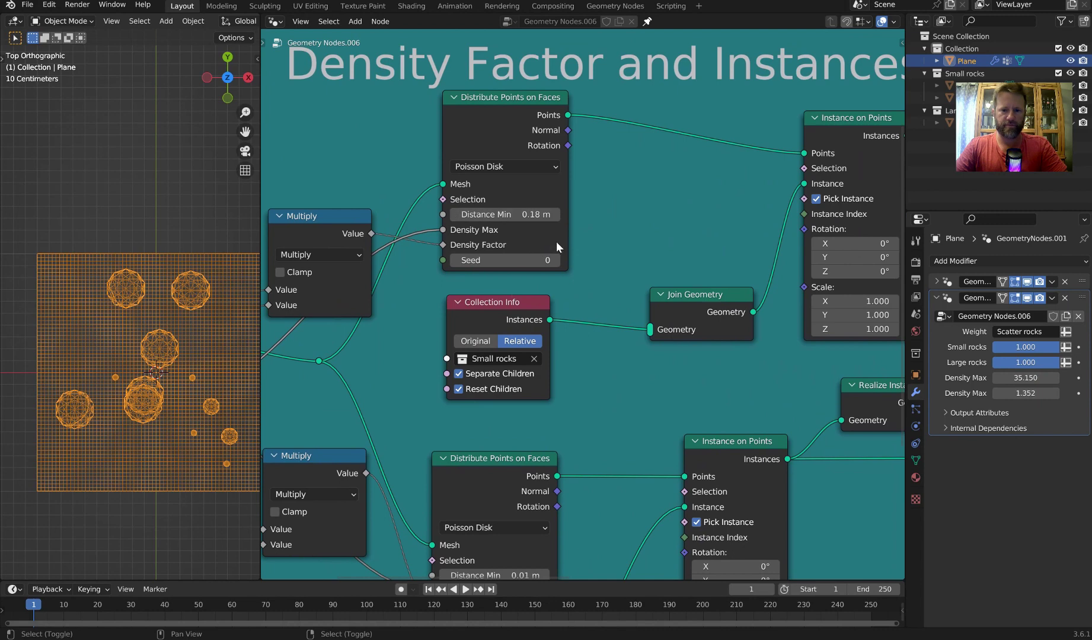
pyautogui.moveTo(603, 209)
pyautogui.mouseDown(button='middle')
pyautogui.moveTo(676, 133)
pyautogui.moveTo(708, 20)
pyautogui.mouseUp(button='middle')
pyautogui.moveTo(653, 239); pyautogui.dragTo(645, 167, button='middle')
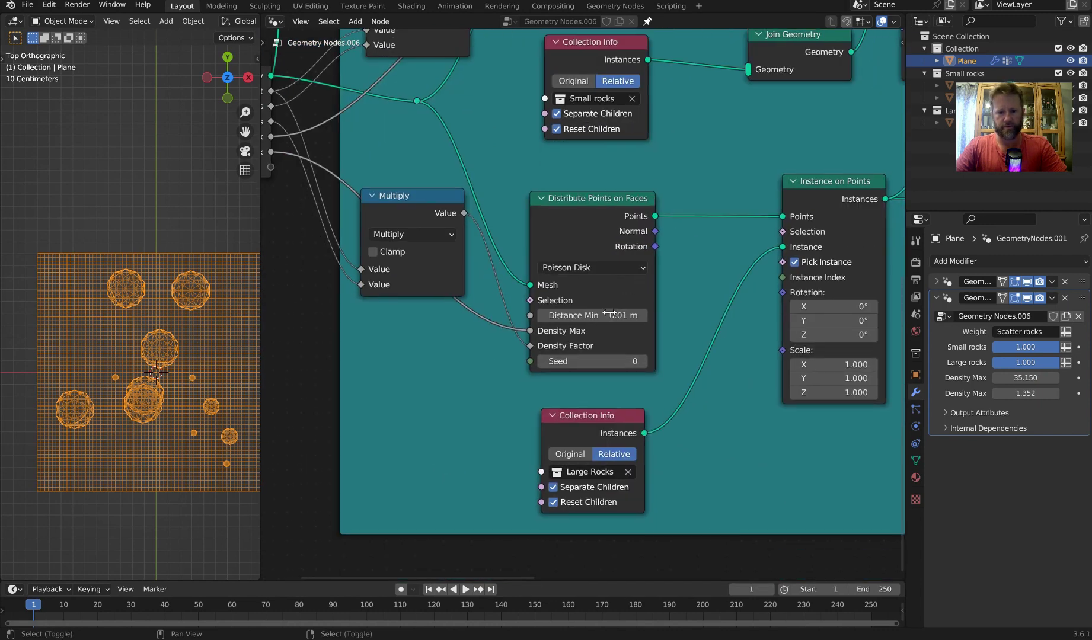
pyautogui.moveTo(608, 315)
pyautogui.keyDown('shift'); pyautogui.mouseDown()
pyautogui.moveTo(623, 315)
pyautogui.moveTo(587, 316)
pyautogui.moveTo(597, 315)
pyautogui.mouseUp(); pyautogui.keyUp('shift')
pyautogui.scroll(3, 184, 337)
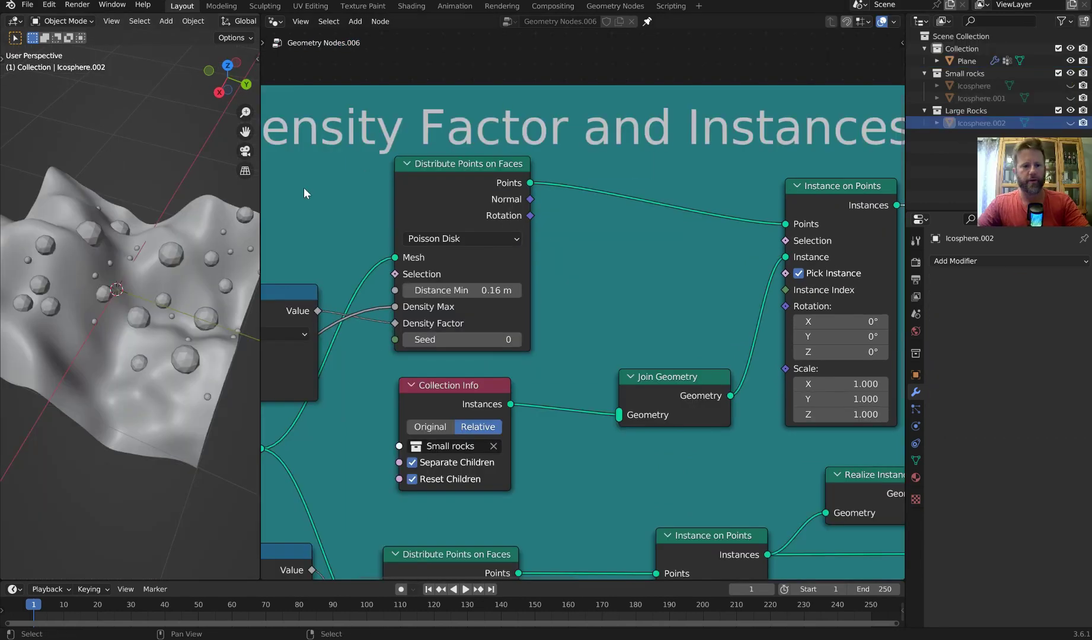
# - Unhide Icosphere.002 in the Large Rocks collection, select it, and open its mesh in Edit Mode
pyautogui.click(1071, 123)
pyautogui.rightClick(116, 298)
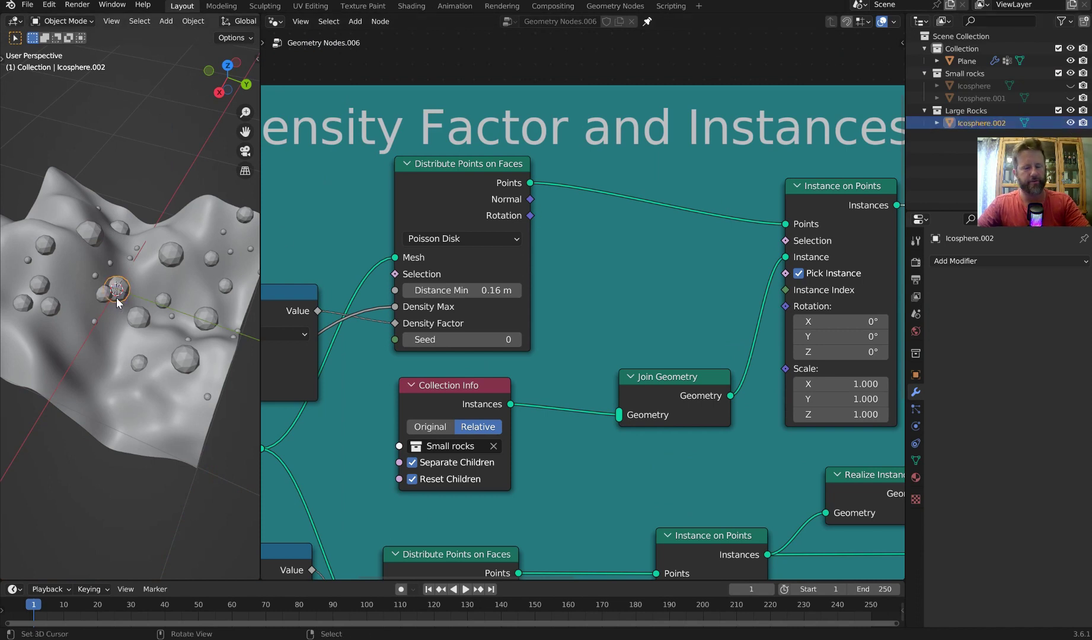
pyautogui.press('Tab')
pyautogui.press('Tab')
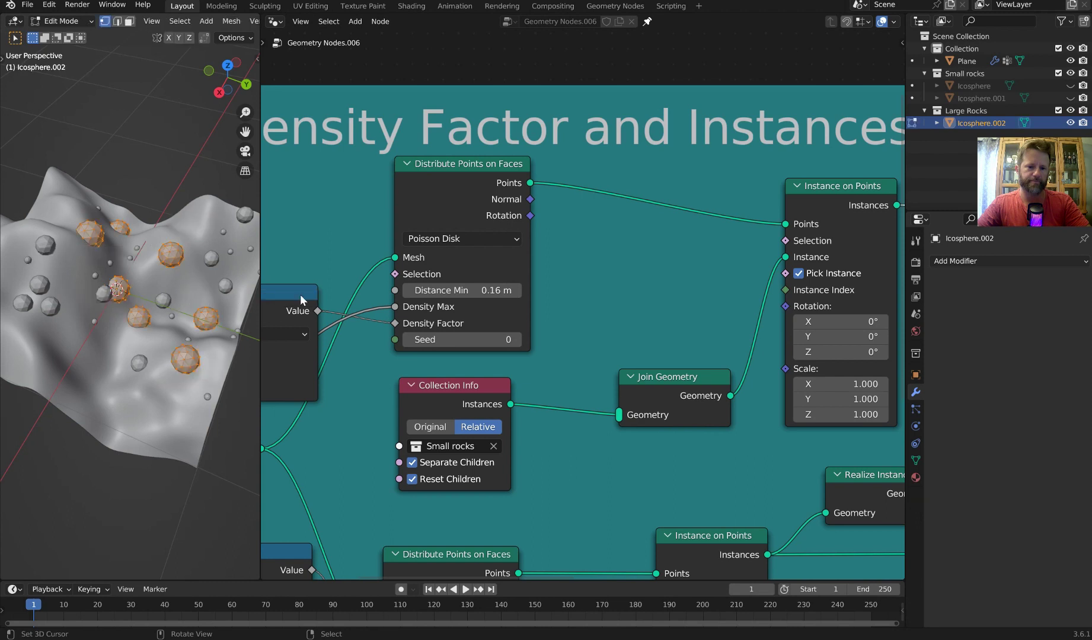
# - Widen the 3D viewport, view the terrain from above, and scale up the Icosphere.002 mesh in Edit Mode to enlarge the large rocks
pyautogui.moveTo(167, 279); pyautogui.dragTo(165, 274, button='middle')
pyautogui.press('s')
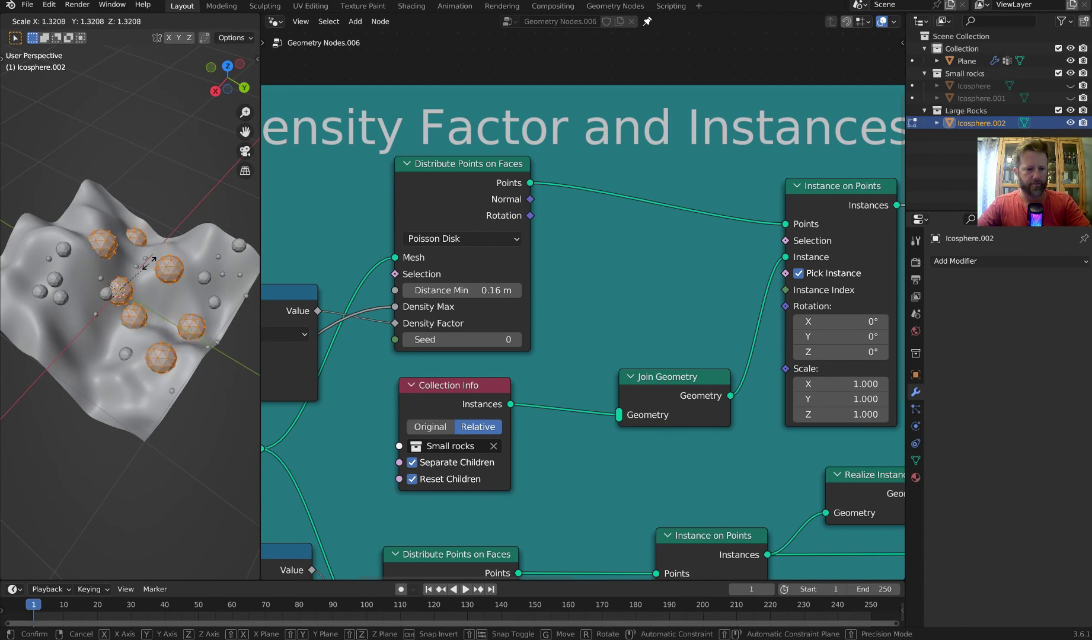
pyautogui.rightClick(150, 264)
pyautogui.moveTo(275, 290); pyautogui.dragTo(533, 287)
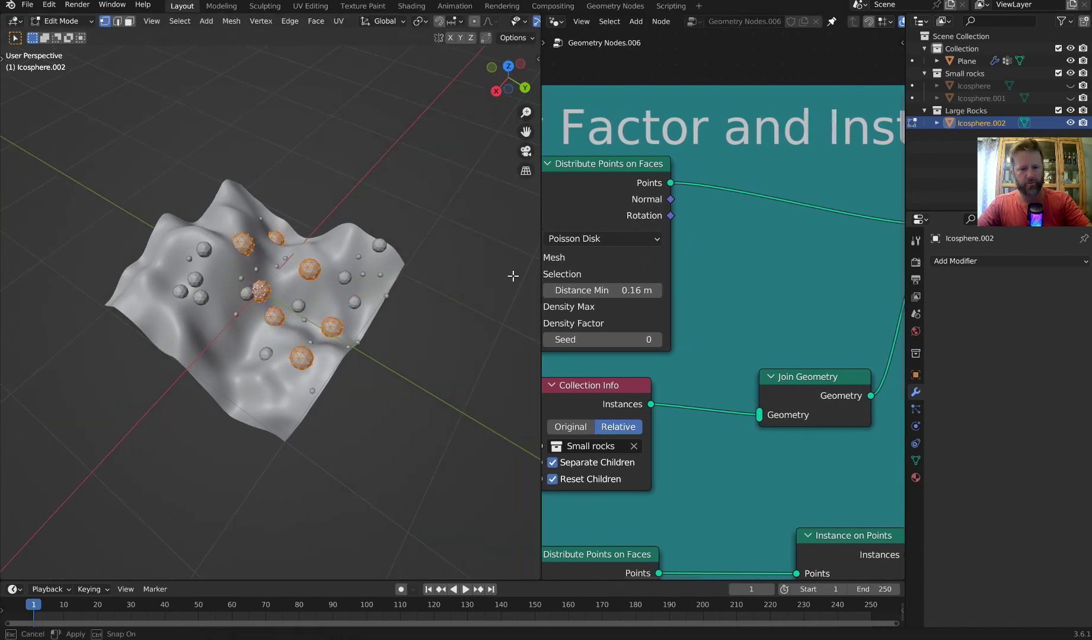
pyautogui.press('KP_7')
pyautogui.scroll(5, 396, 272)
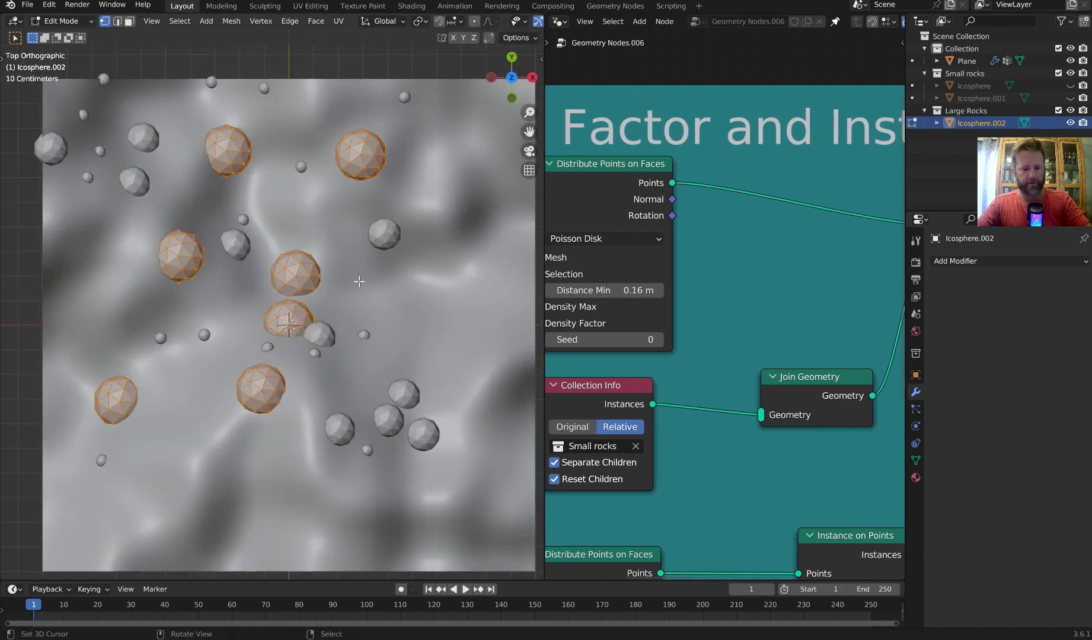
pyautogui.press('s')
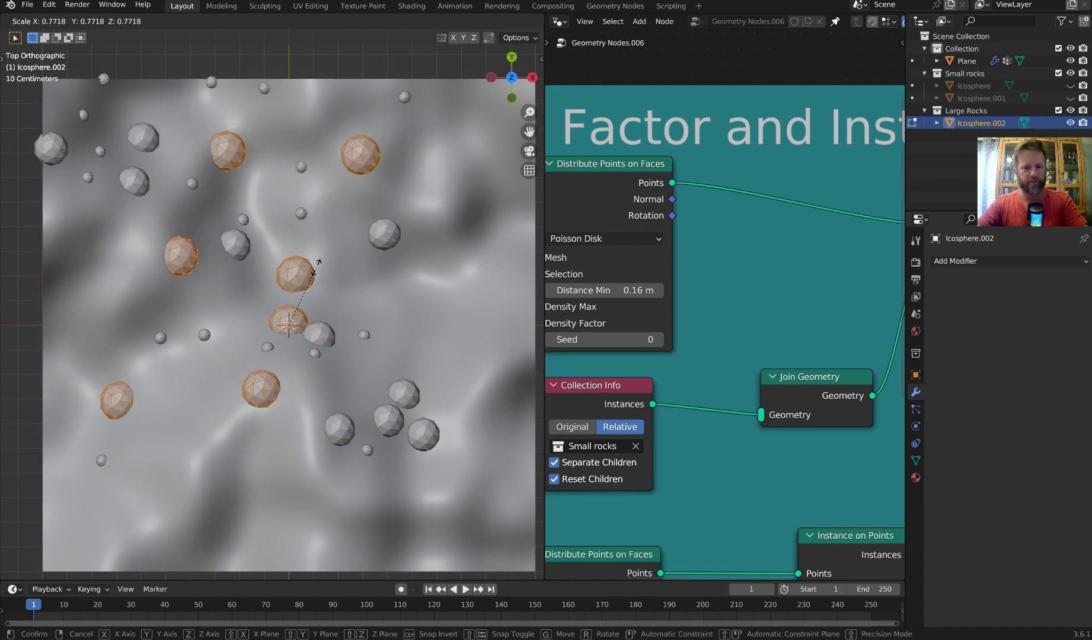
pyautogui.click(382, 297)
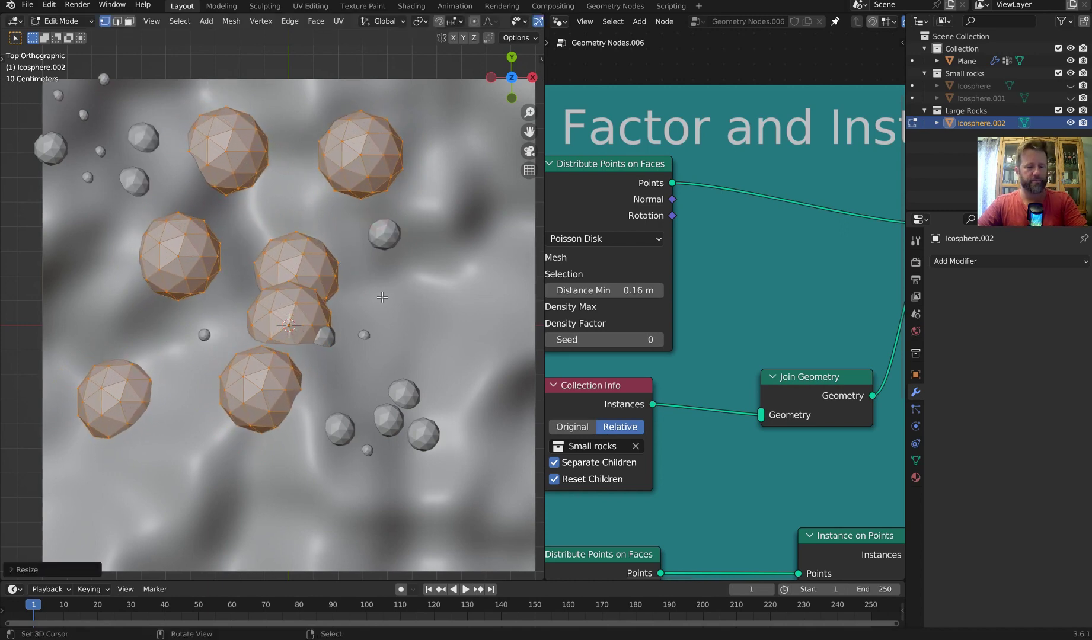
# - Return to Object Mode, scale the Icosphere.002 object down, and apply its scale
pyautogui.press('Tab')
pyautogui.click(379, 224)
pyautogui.moveTo(434, 257); pyautogui.dragTo(283, 276, button='middle')
pyautogui.press('s')
pyautogui.click(317, 229)
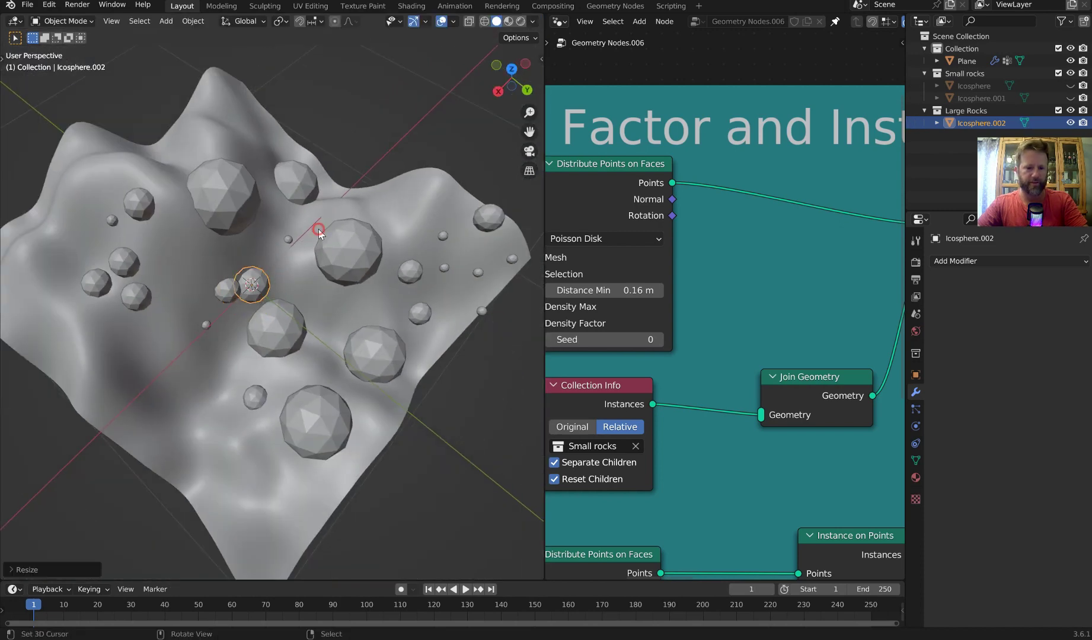
pyautogui.hotkey('ctrl', 'a')
pyautogui.click(310, 229)
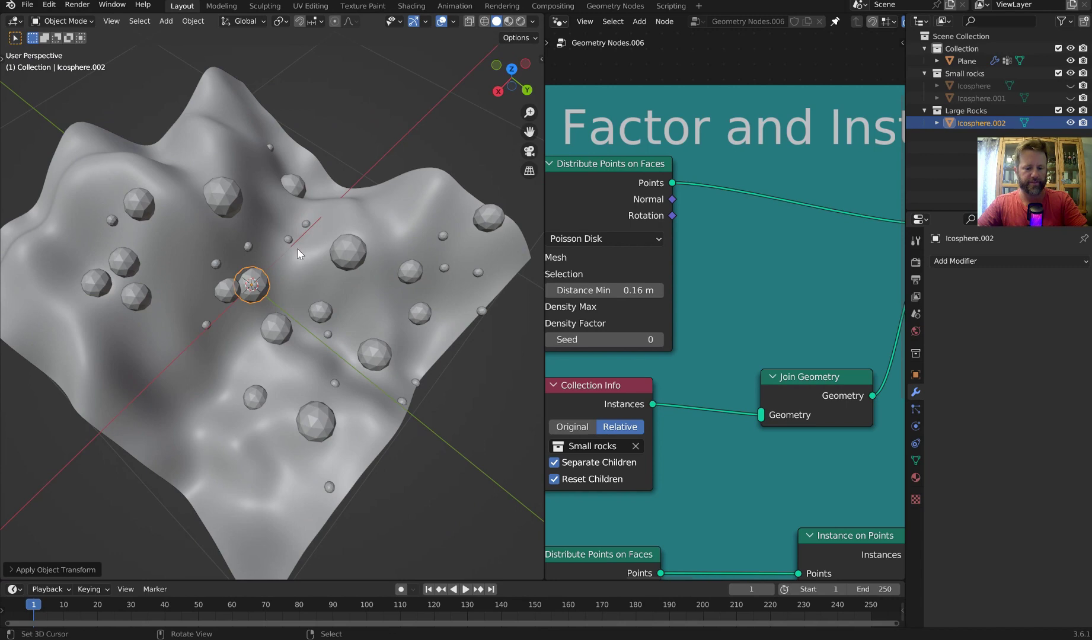
# - Scale the Icosphere.002 object up and apply its scale so the scattered large rocks grow
pyautogui.press('s')
pyautogui.click(325, 215)
pyautogui.hotkey('ctrl', 'a')
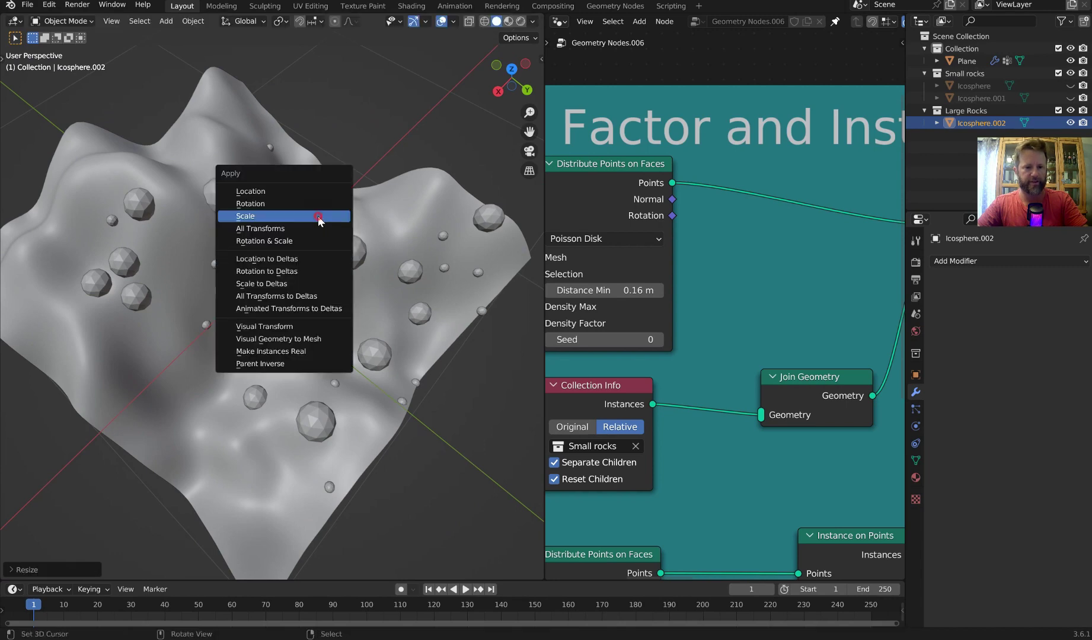
pyautogui.click(317, 216)
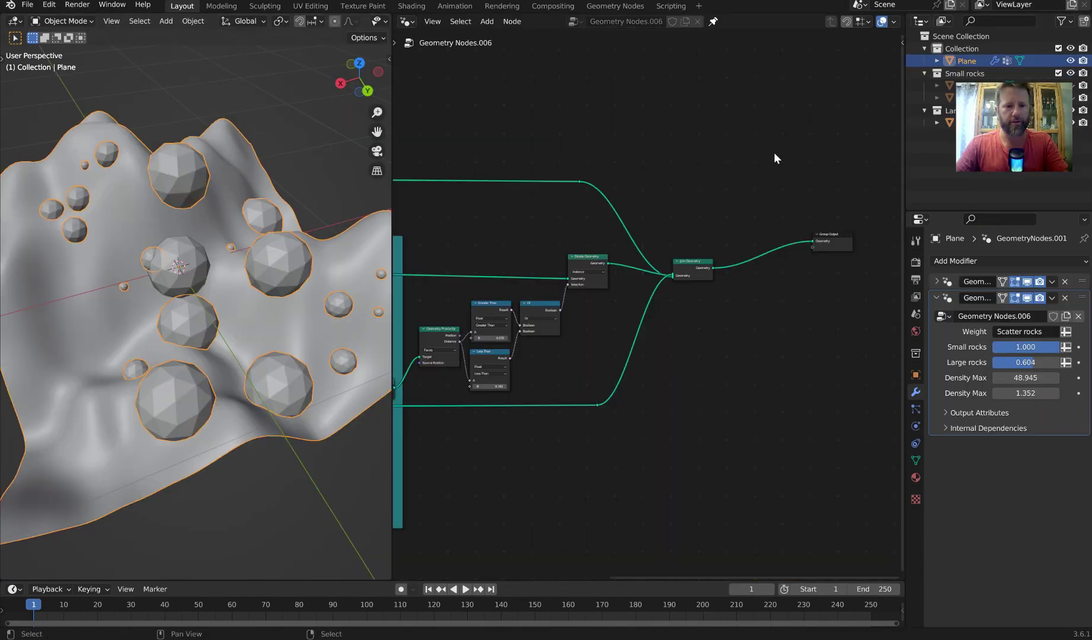
# - Move the final Join Geometry node close to Group Output to make room after Delete Geometry
pyautogui.scroll(-2, 774, 153)
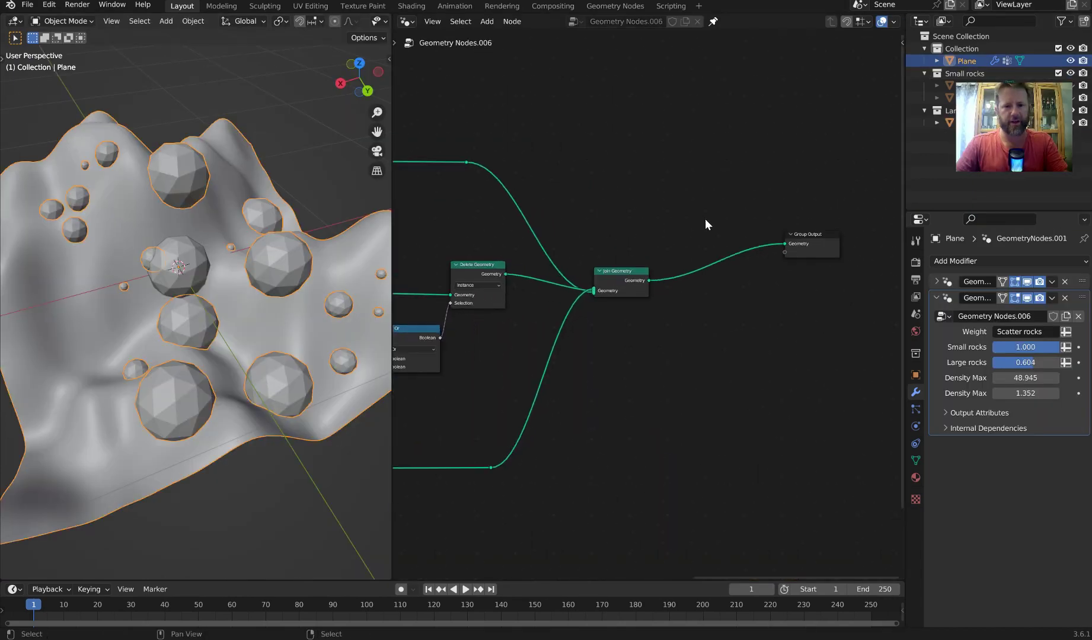
pyautogui.scroll(1, 664, 230)
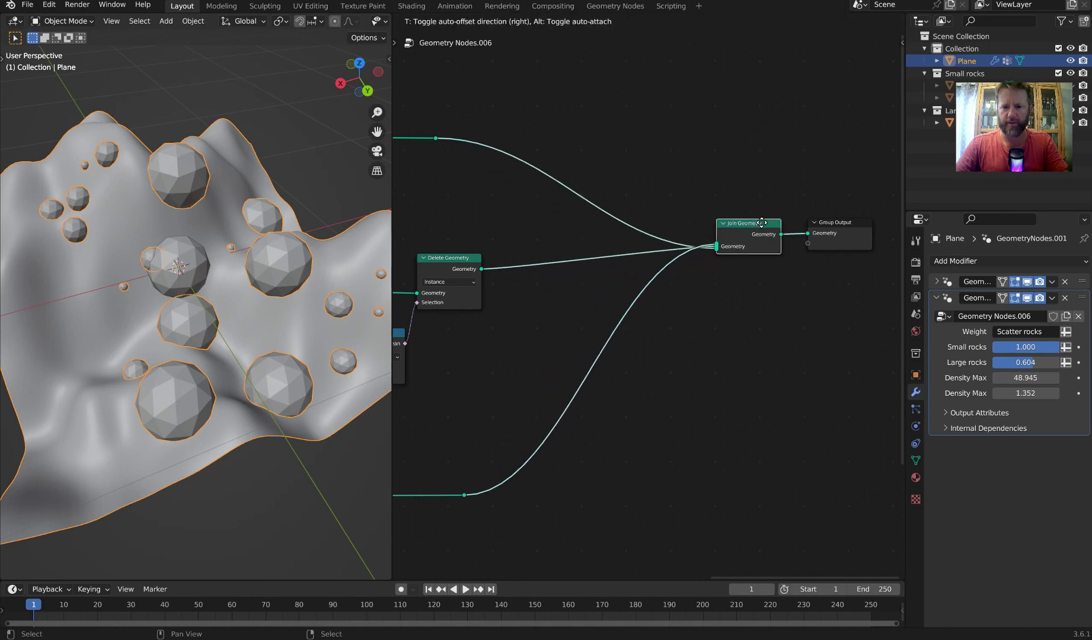
pyautogui.click(799, 213)
# - Insert a duplicate Join Geometry after Delete Geometry and reroute the large-rock branch from the final Join Geometry into it
pyautogui.scroll(2, 580, 205)
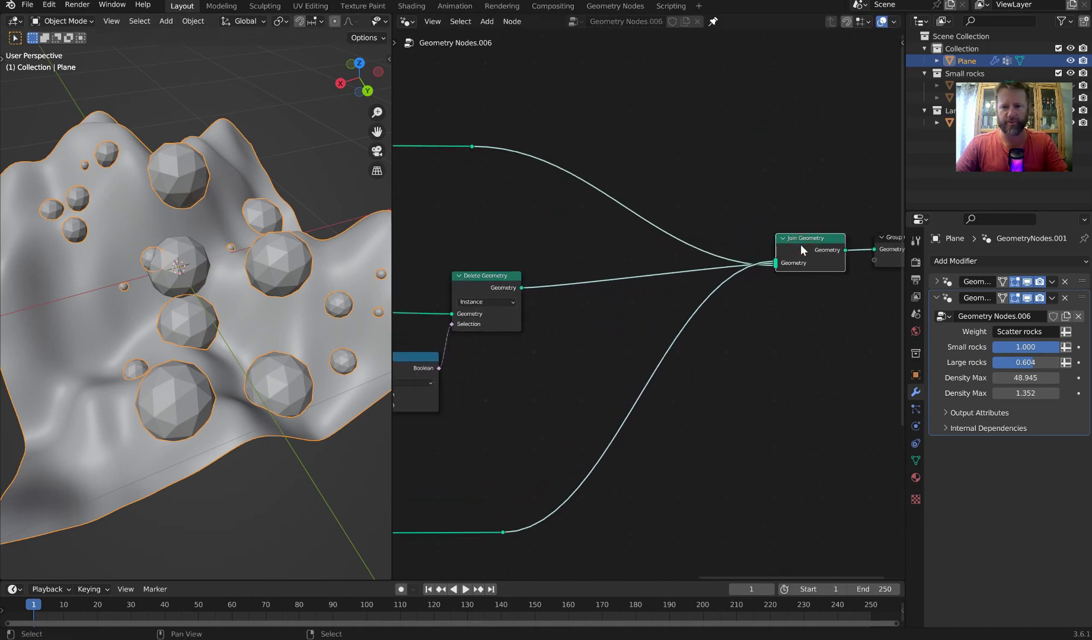
pyautogui.hotkey('shift', 'd')
pyautogui.click(635, 289)
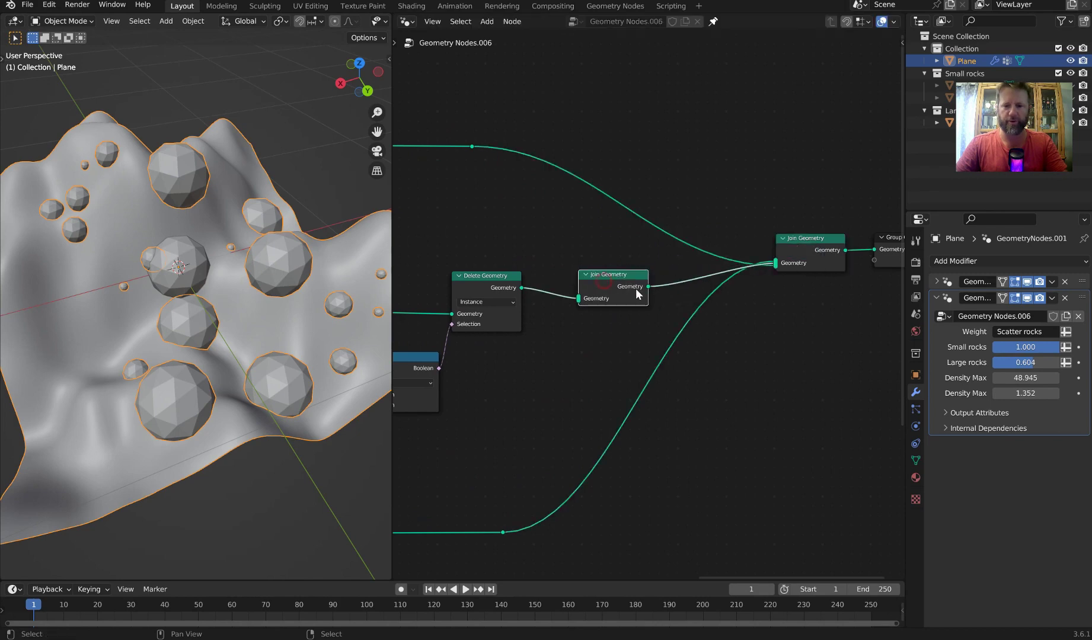
pyautogui.keyDown('ctrl'); pyautogui.moveTo(722, 324); pyautogui.dragTo(724, 325, button='right'); pyautogui.keyUp('ctrl')
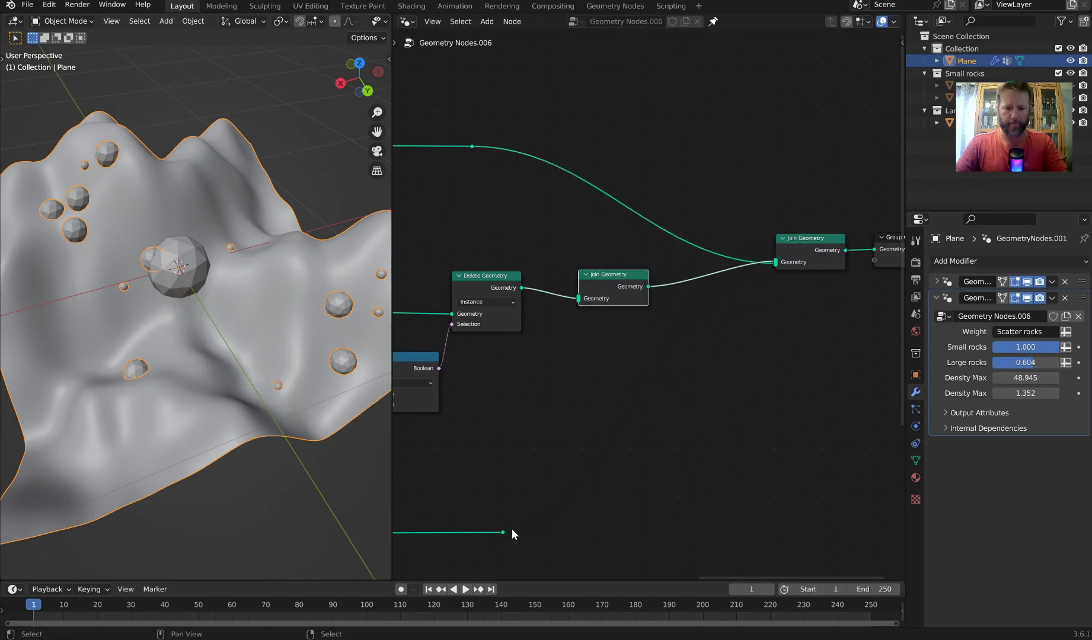
pyautogui.moveTo(501, 533); pyautogui.dragTo(579, 299)
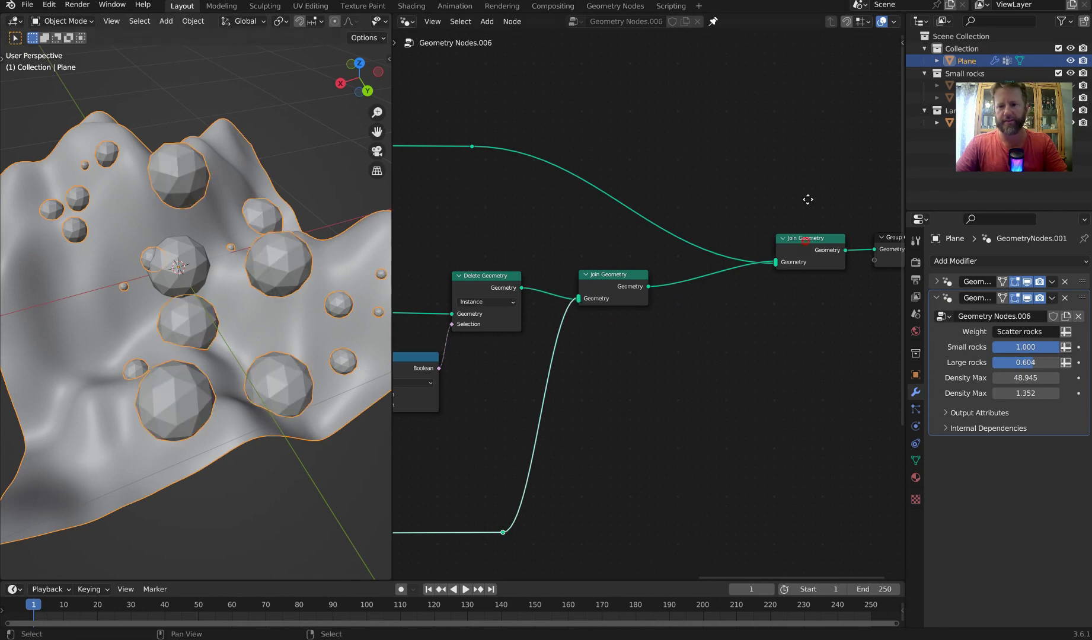
# - Spread out the node layout by raising the final Join Geometry, adjusting the large-rock branch, and lowering the new Join Geometry after Delete Geometry
pyautogui.moveTo(805, 241); pyautogui.dragTo(790, 188)
pyautogui.moveTo(639, 220); pyautogui.dragTo(777, 196, button='middle')
pyautogui.scroll(-1, 601, 306)
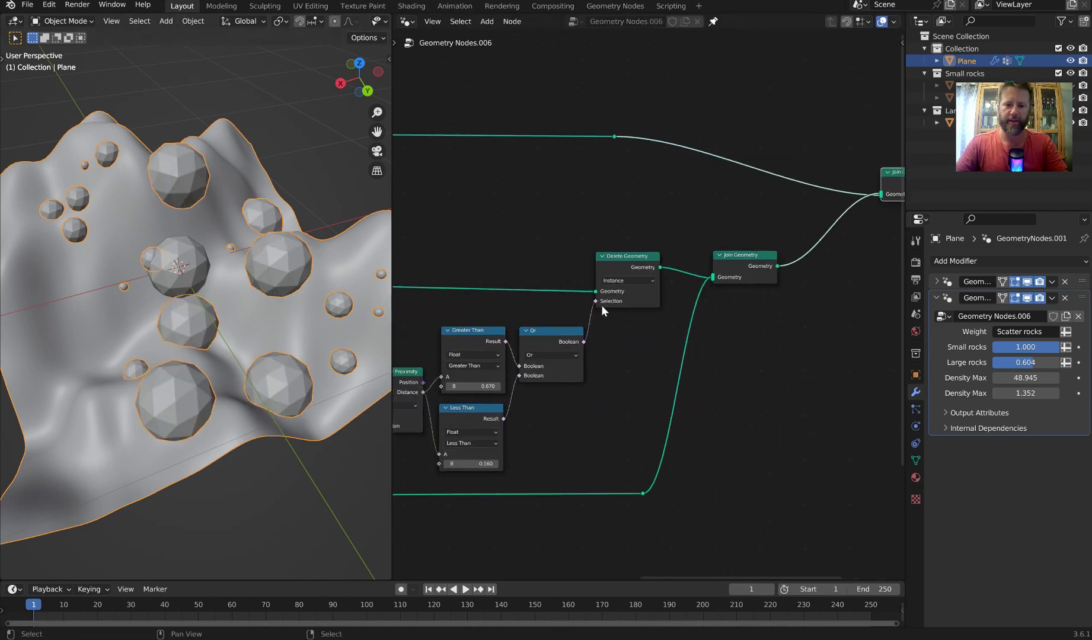
pyautogui.scroll(-2, 602, 305)
pyautogui.moveTo(574, 306); pyautogui.dragTo(834, 260, button='middle')
pyautogui.moveTo(517, 434); pyautogui.dragTo(517, 459)
pyautogui.moveTo(685, 389); pyautogui.dragTo(367, 395, button='middle')
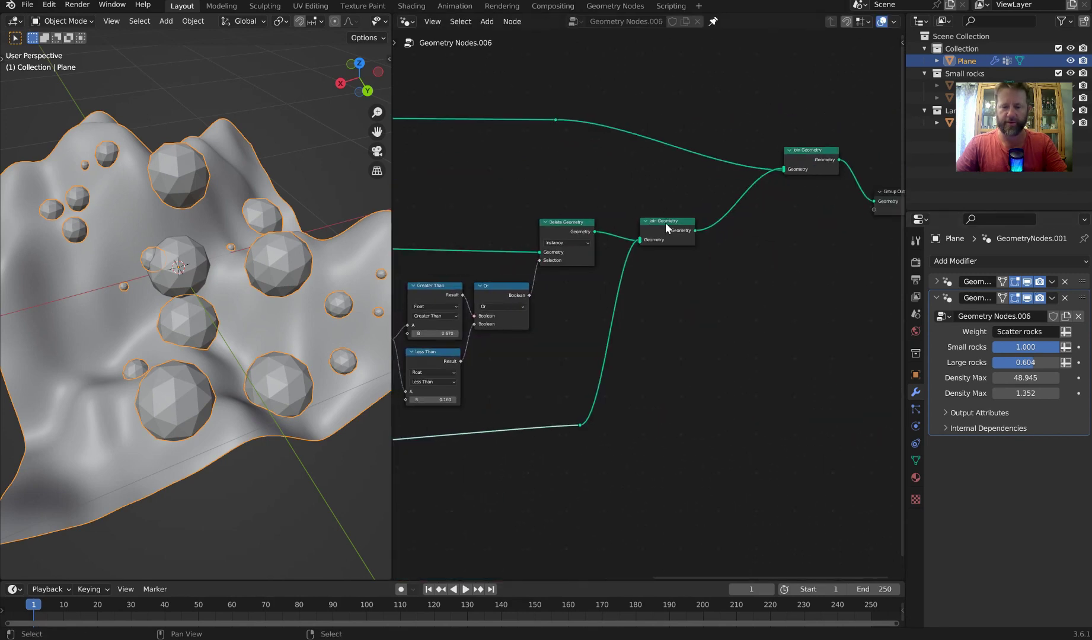
pyautogui.moveTo(665, 223); pyautogui.dragTo(658, 258, button='middle')
pyautogui.moveTo(658, 258); pyautogui.dragTo(657, 295)
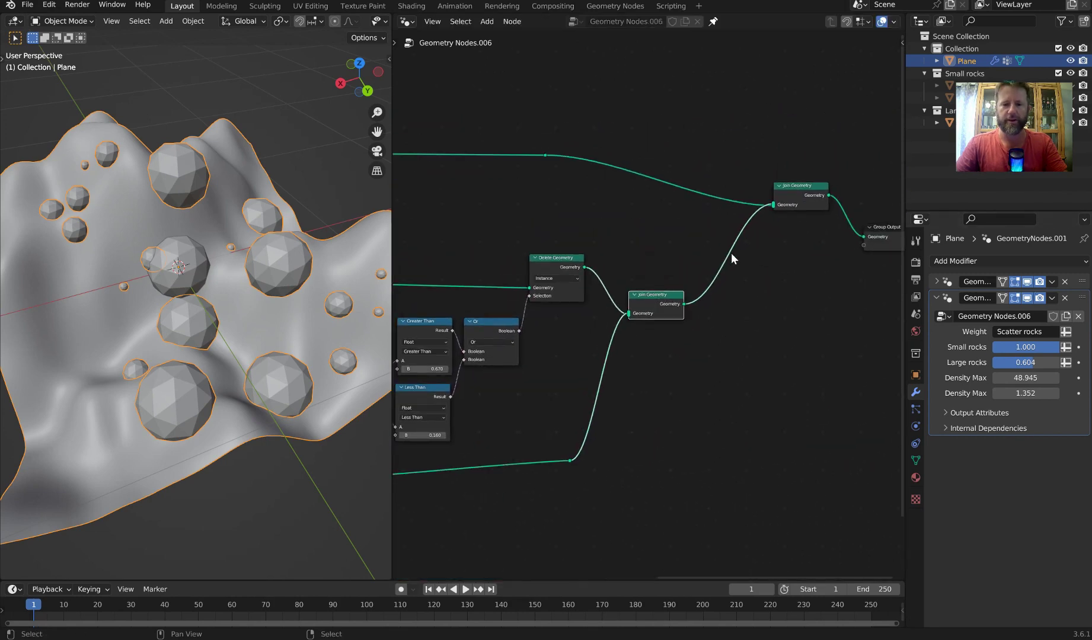
# - Add a Scale Instances node between the new Join Geometry and the final Join Geometry
pyautogui.scroll(1, 731, 253)
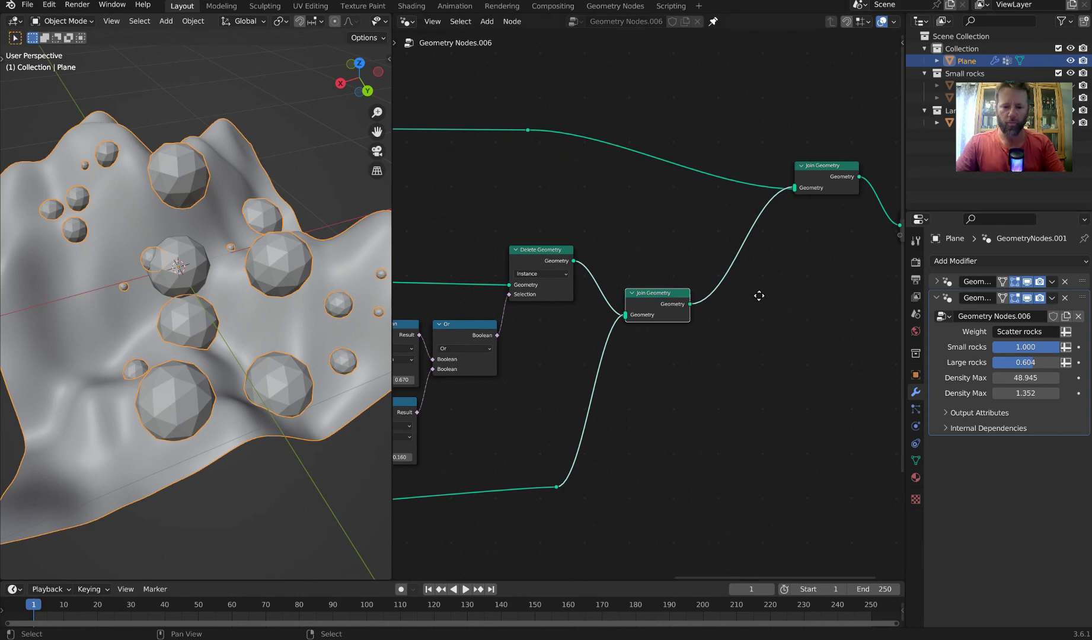
pyautogui.moveTo(758, 295); pyautogui.dragTo(691, 314, button='middle')
pyautogui.hotkey('shift', 'a')
pyautogui.write('cale')
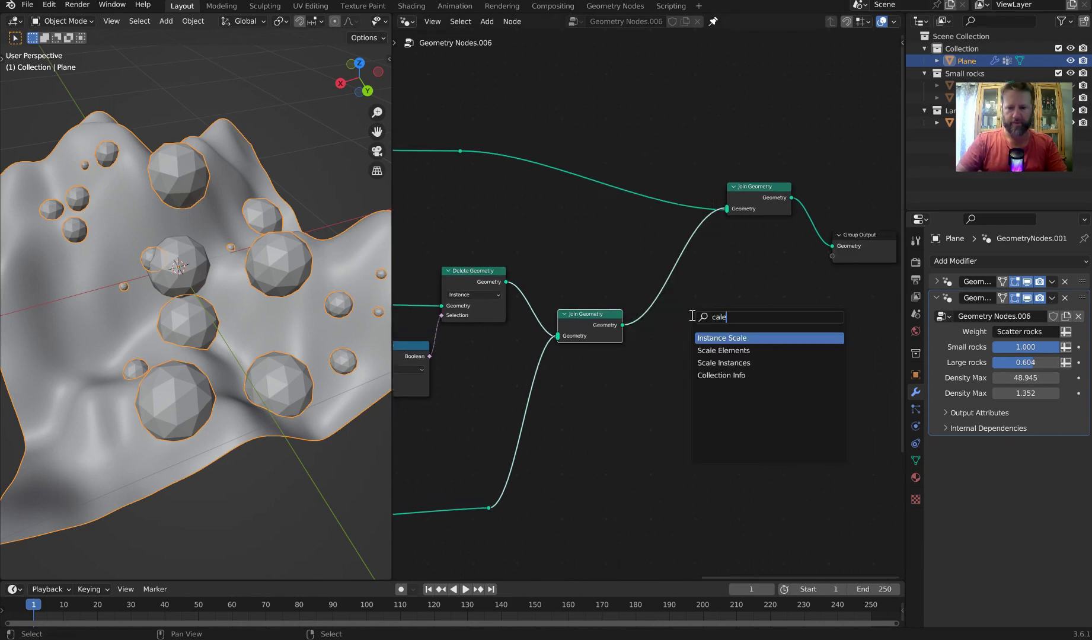
pyautogui.write(' in')
pyautogui.press('Return')
pyautogui.click(636, 289)
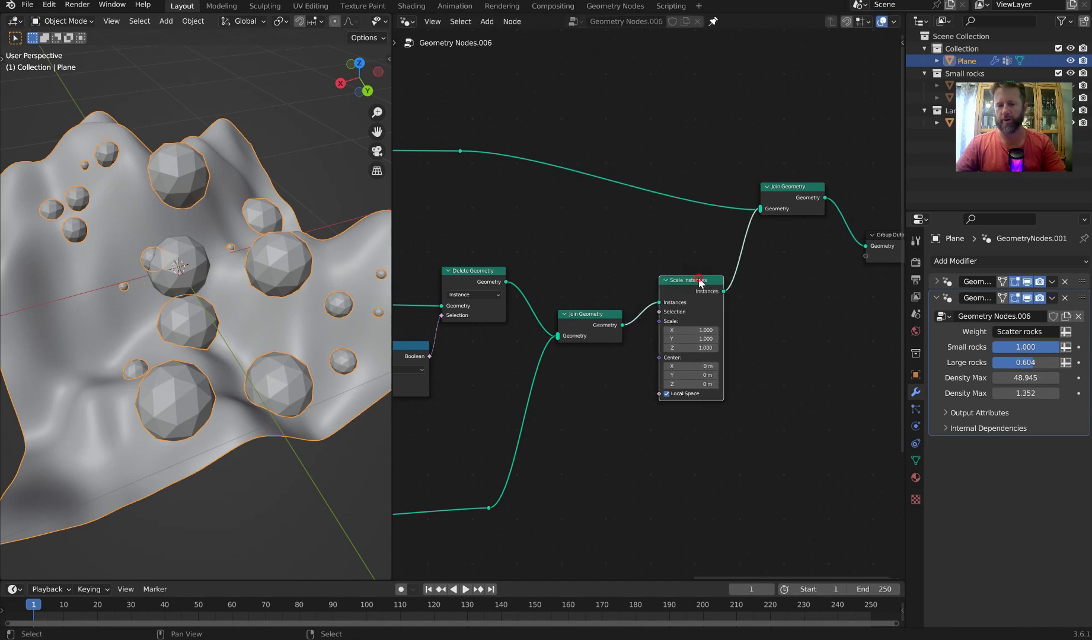
pyautogui.hotkey('shift', 'd')
pyautogui.click(667, 160)
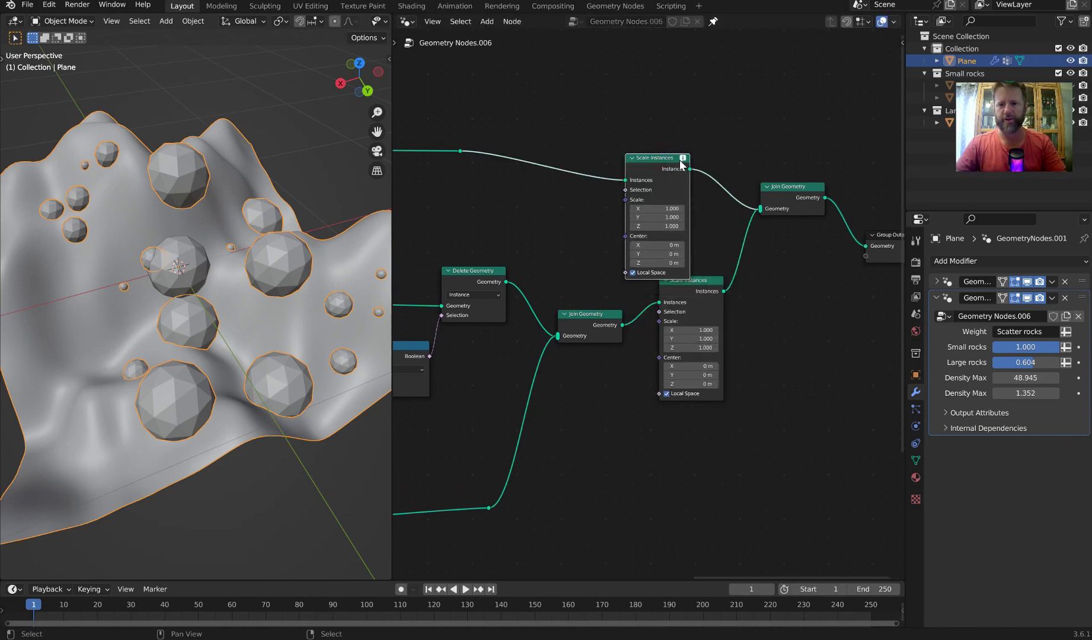
pyautogui.moveTo(683, 162)
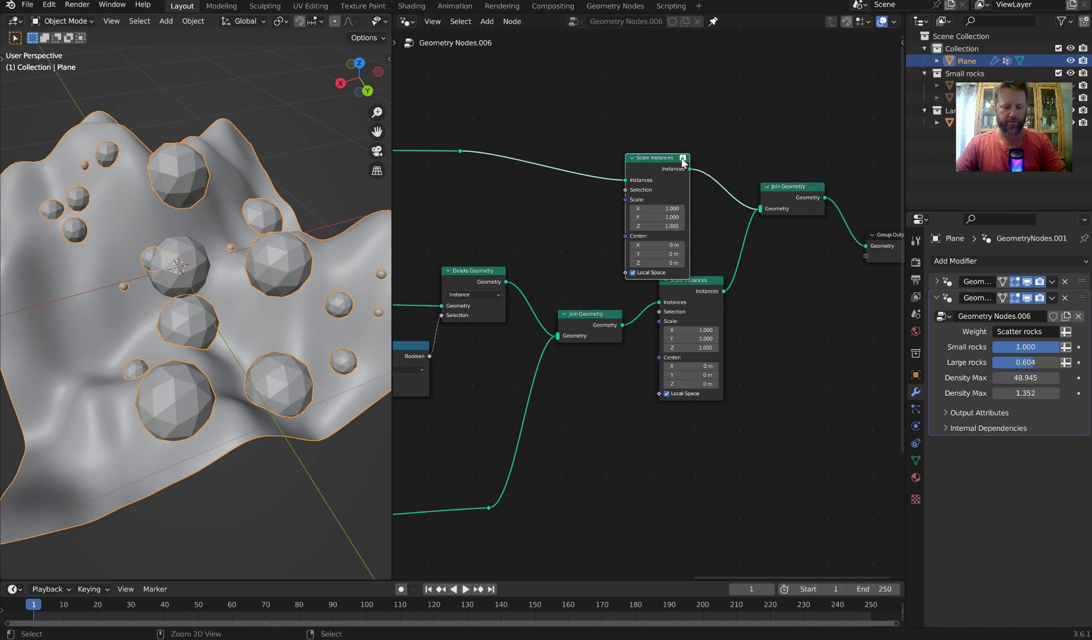
pyautogui.hotkey('ctrl', 'x')
# - Widen the node editor and examine the instancing nodes, Geometry Proximity, and the comparison nodes feeding Delete Geometry
pyautogui.moveTo(556, 216); pyautogui.dragTo(901, 224, button='middle')
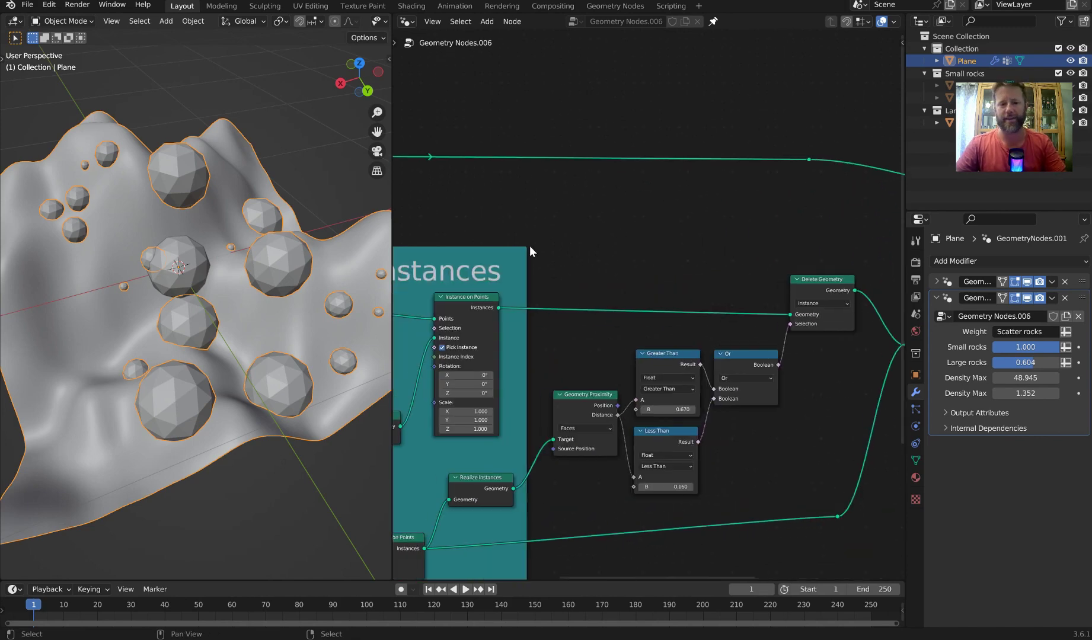
pyautogui.moveTo(391, 234); pyautogui.dragTo(287, 236)
pyautogui.scroll(3, 567, 325)
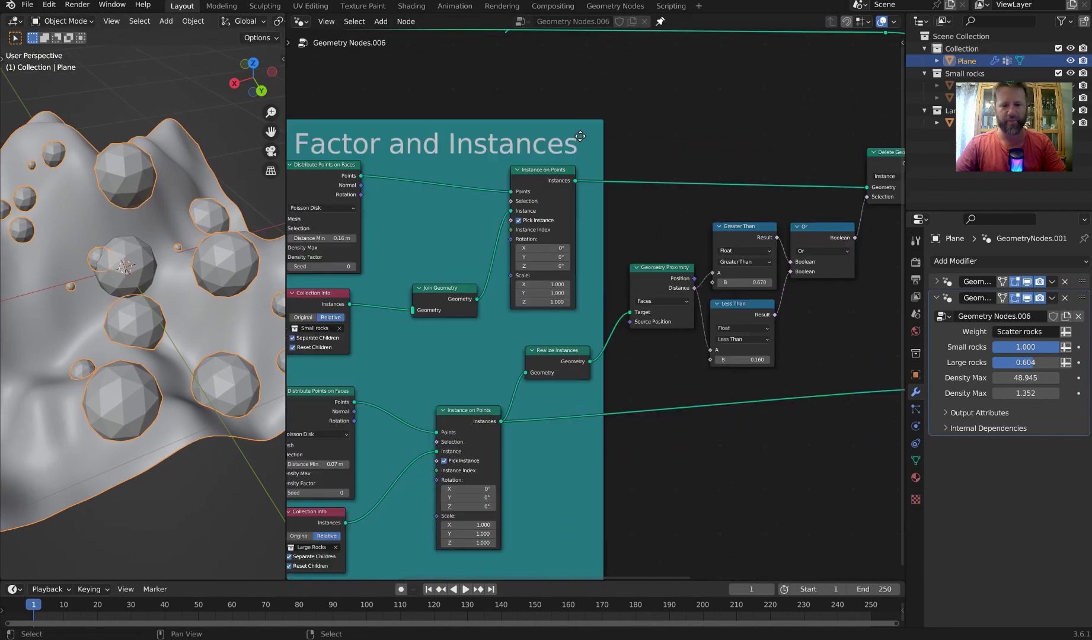
pyautogui.moveTo(567, 324); pyautogui.dragTo(574, 323)
pyautogui.moveTo(738, 334); pyautogui.dragTo(290, 437, button='middle')
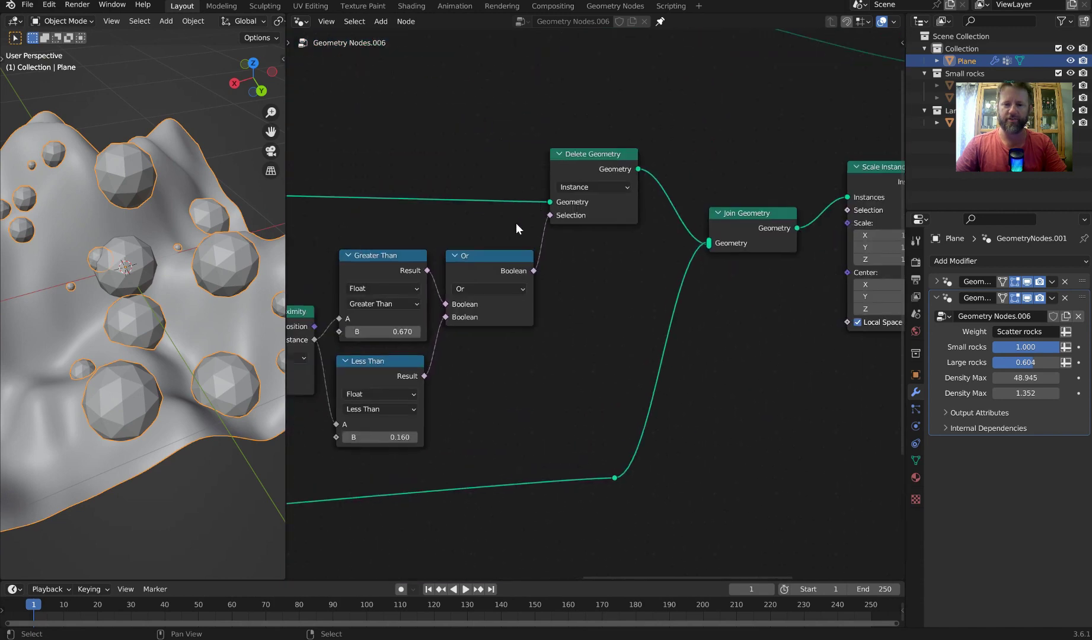
pyautogui.moveTo(501, 257); pyautogui.dragTo(507, 256)
pyautogui.moveTo(507, 281); pyautogui.dragTo(832, 221, button='middle')
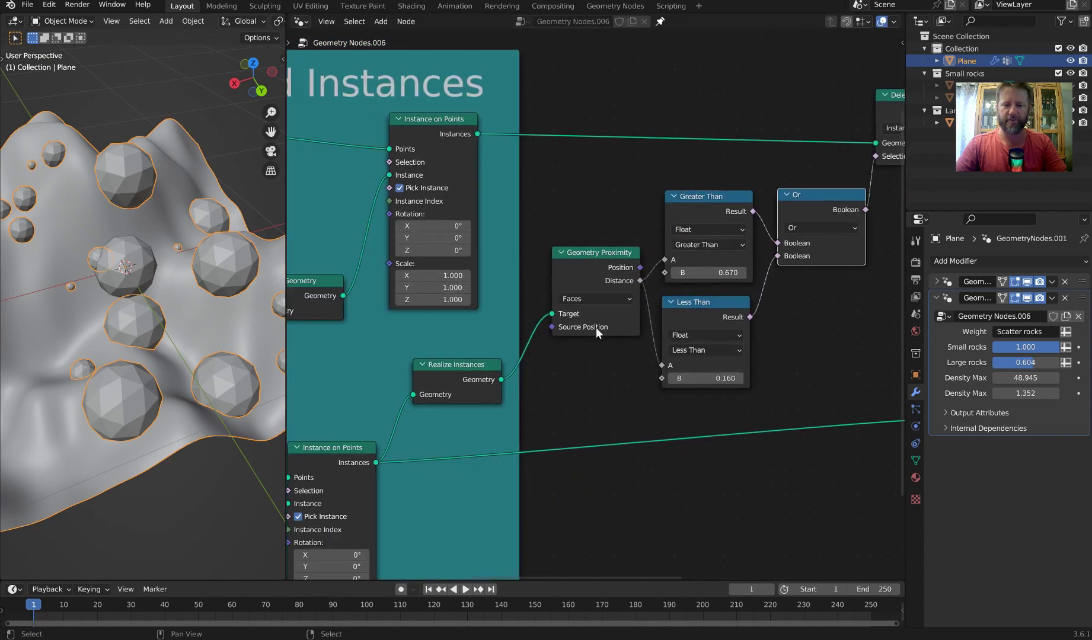
pyautogui.moveTo(731, 179); pyautogui.dragTo(580, 237, button='middle')
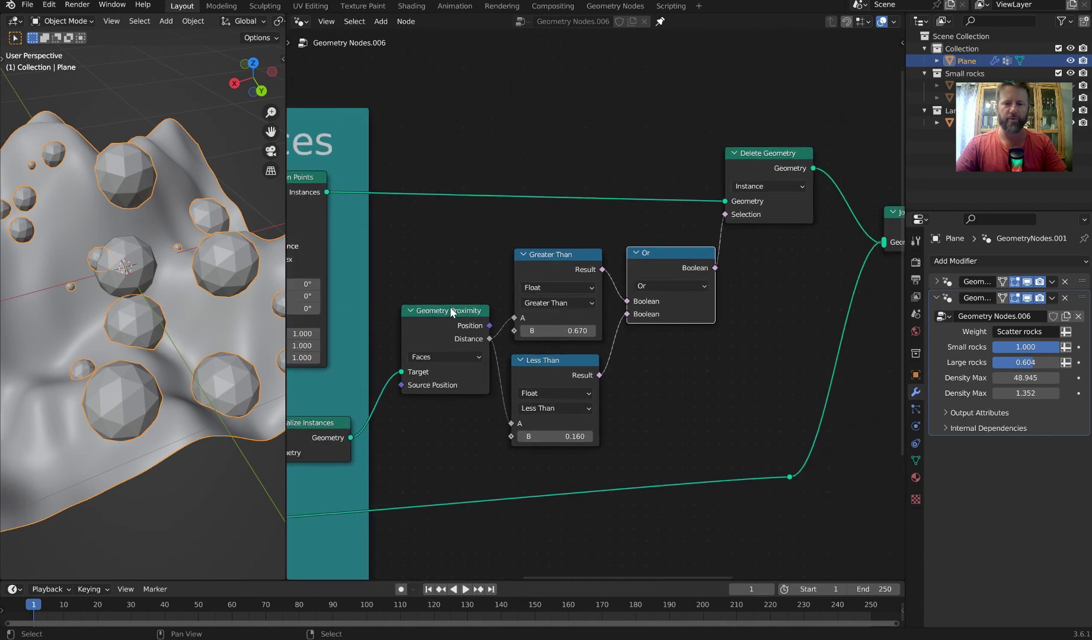
# - Tidy the proximity branch by nudging the Delete Geometry, Or, Less Than, and Realize Instances nodes
pyautogui.moveTo(776, 154); pyautogui.dragTo(779, 139)
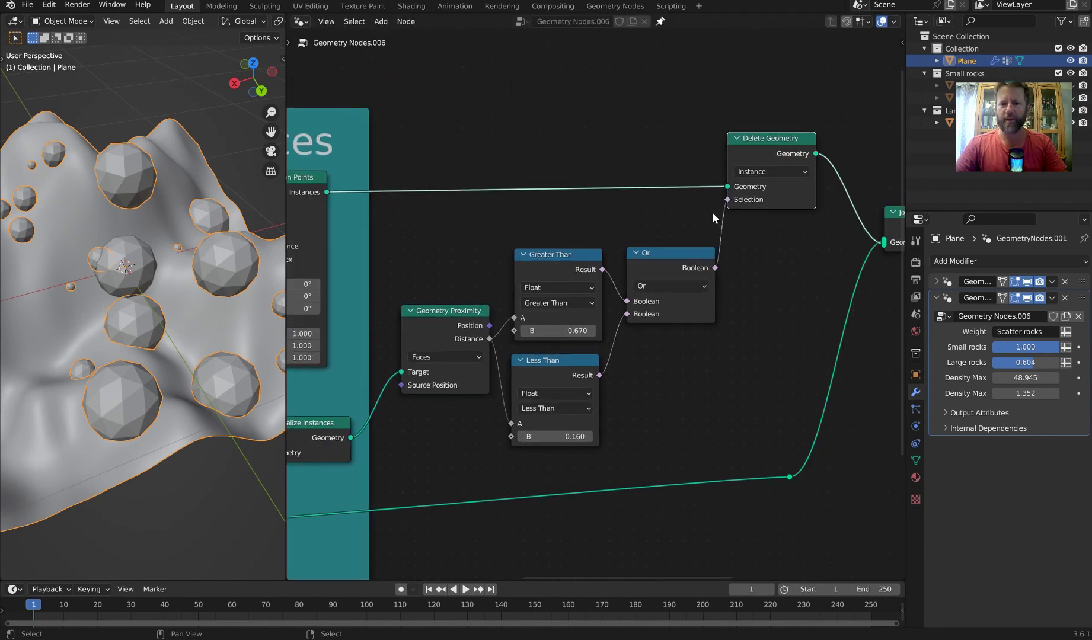
pyautogui.moveTo(658, 252); pyautogui.dragTo(648, 244)
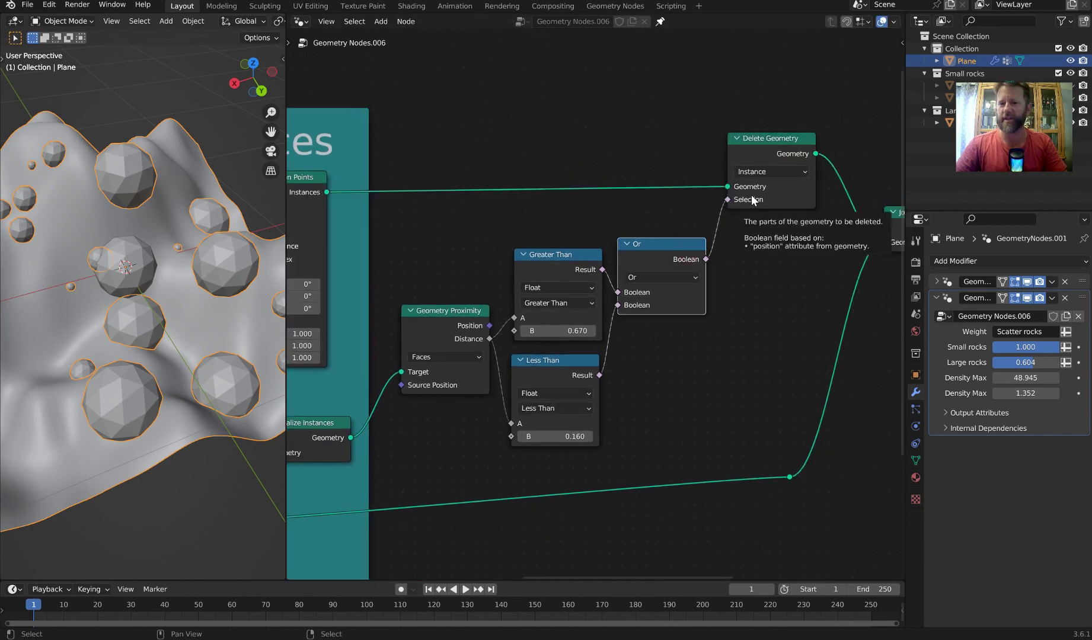
pyautogui.scroll(-1, 576, 322)
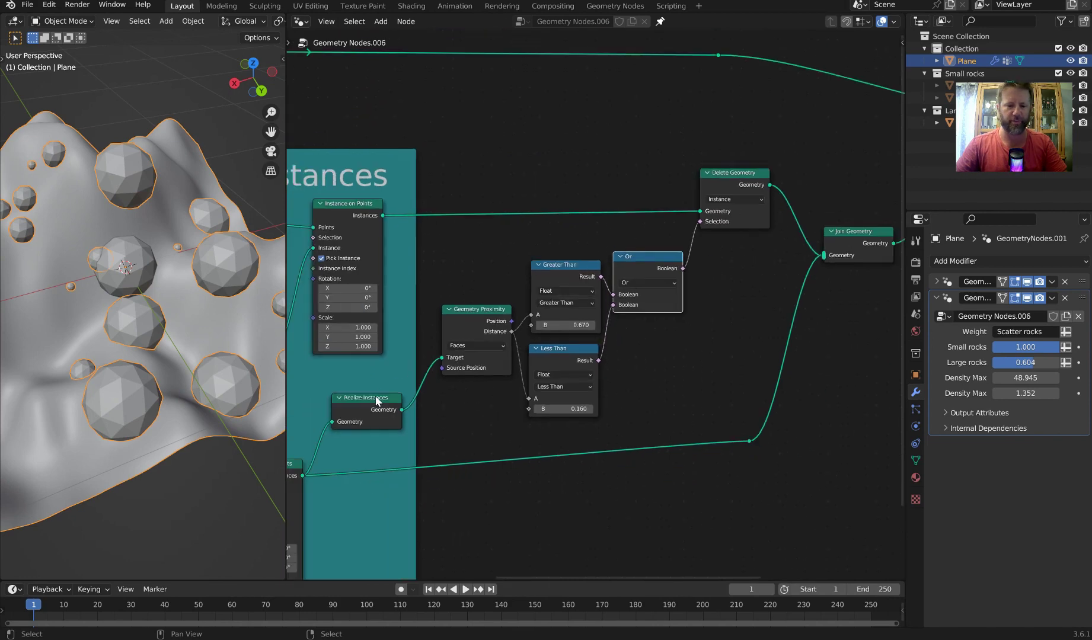
pyautogui.moveTo(377, 401); pyautogui.dragTo(370, 386)
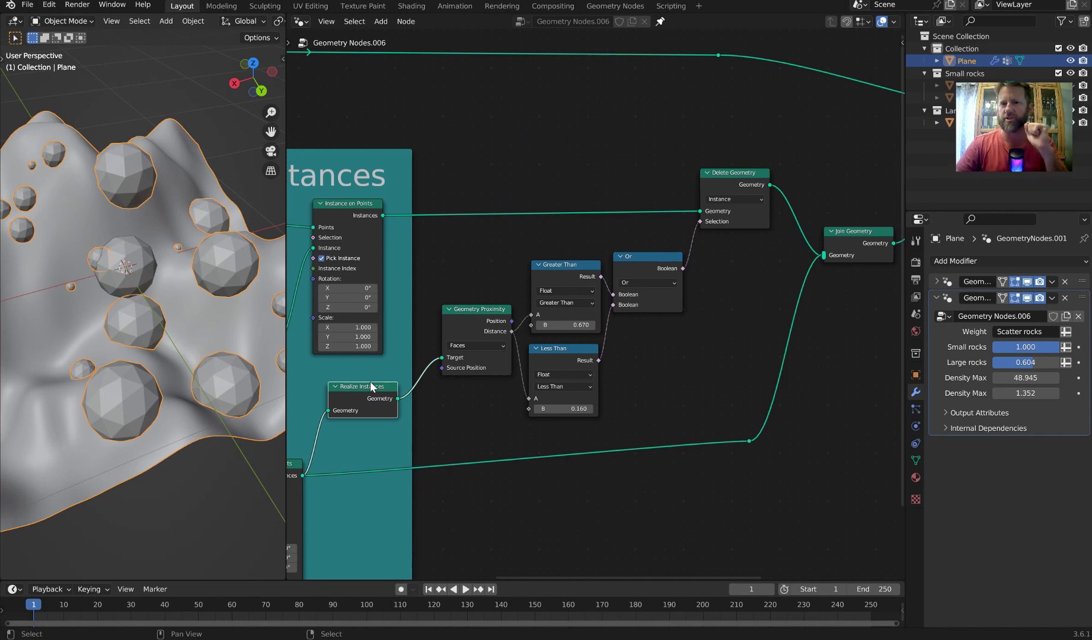
pyautogui.scroll(-1, 756, 308)
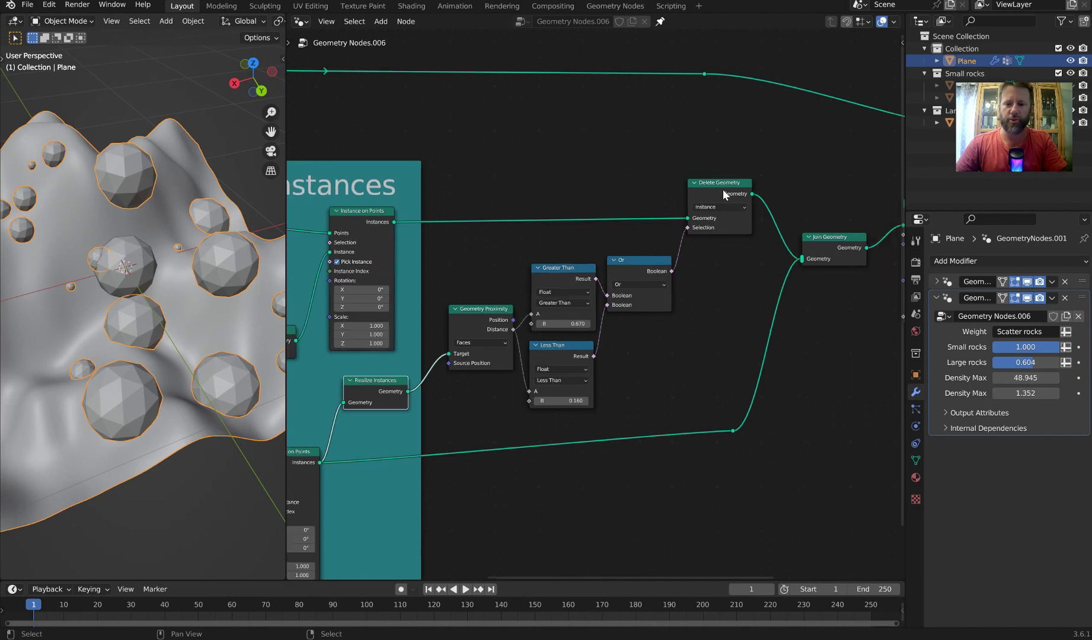
pyautogui.moveTo(723, 193); pyautogui.dragTo(721, 192)
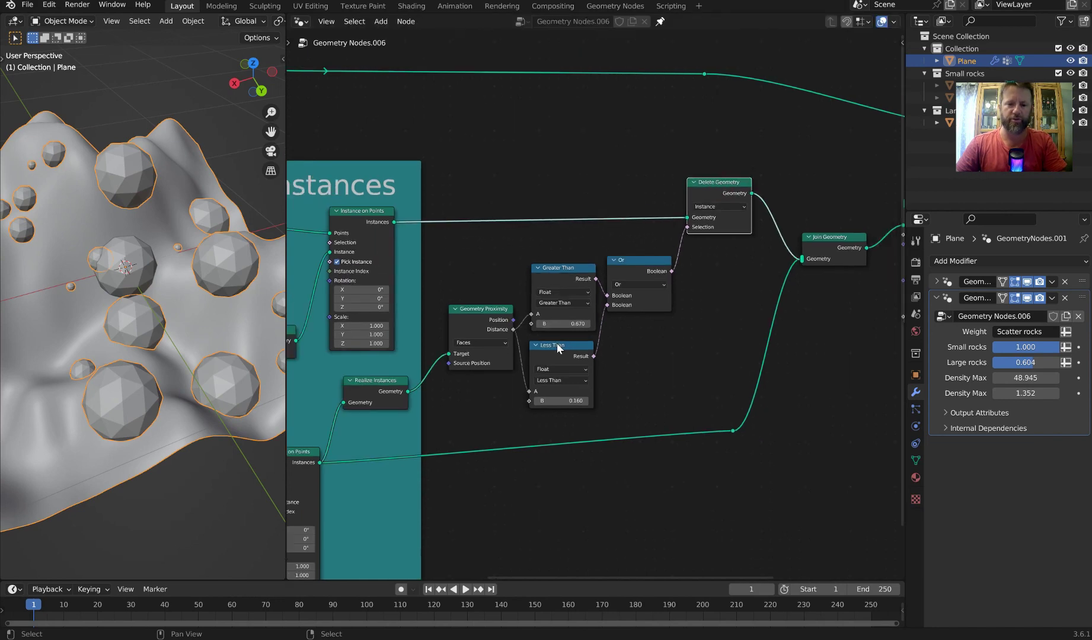
pyautogui.moveTo(558, 348); pyautogui.dragTo(564, 349)
pyautogui.moveTo(543, 351); pyautogui.dragTo(599, 319, button='middle')
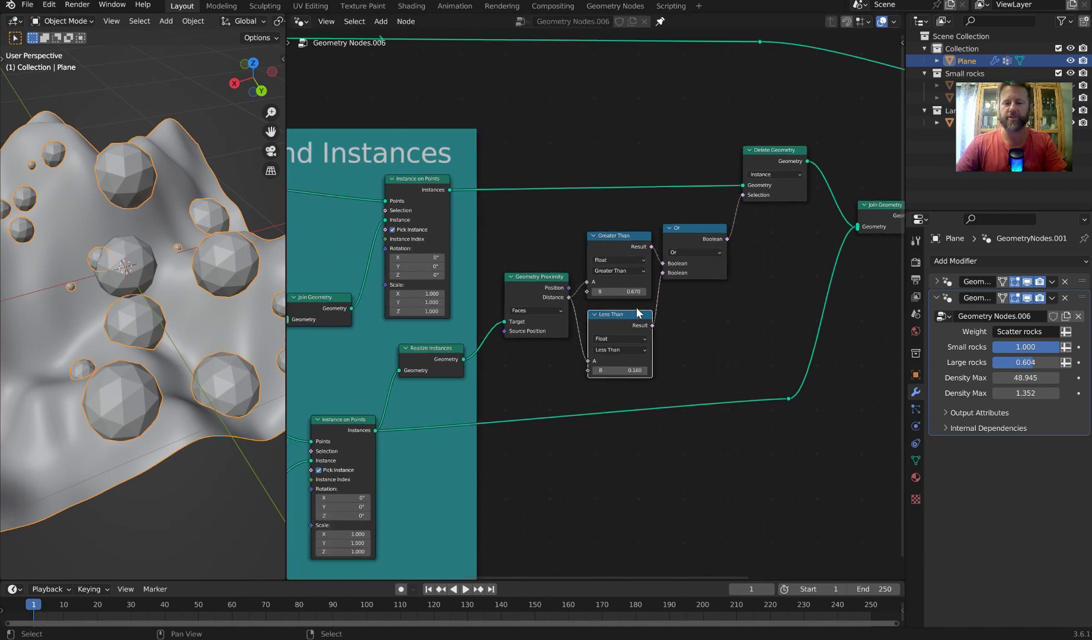
pyautogui.moveTo(867, 220); pyautogui.dragTo(769, 249, button='middle')
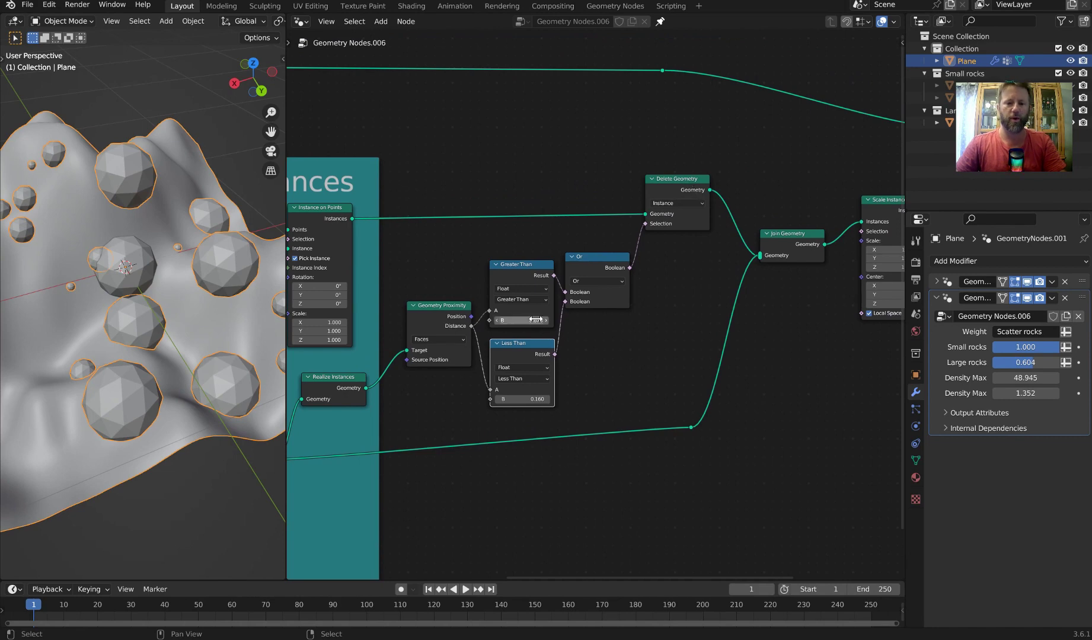
pyautogui.moveTo(402, 388); pyautogui.dragTo(597, 312, button='middle')
pyautogui.moveTo(527, 320); pyautogui.dragTo(513, 308)
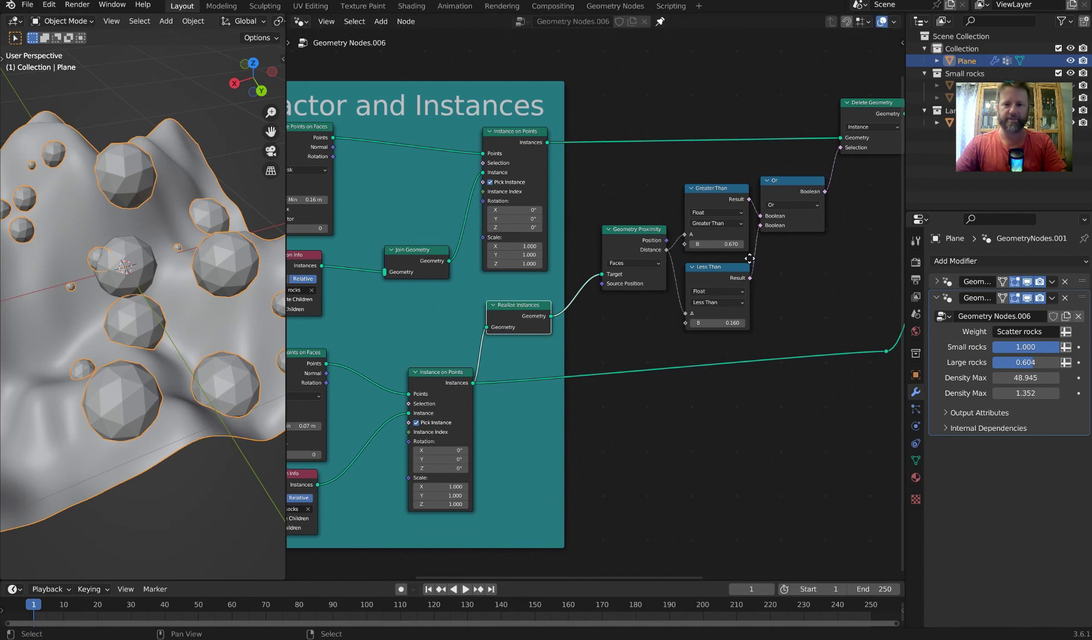
# - Nudge the Scale Instances node slightly beside the Join Geometry that feeds it
pyautogui.moveTo(750, 258); pyautogui.dragTo(329, 324, button='middle')
pyautogui.scroll(4, 662, 221)
pyautogui.moveTo(643, 162)
pyautogui.mouseDown()
pyautogui.moveTo(633, 168)
pyautogui.moveTo(644, 173)
pyautogui.mouseUp()
pyautogui.scroll(1, 714, 219)
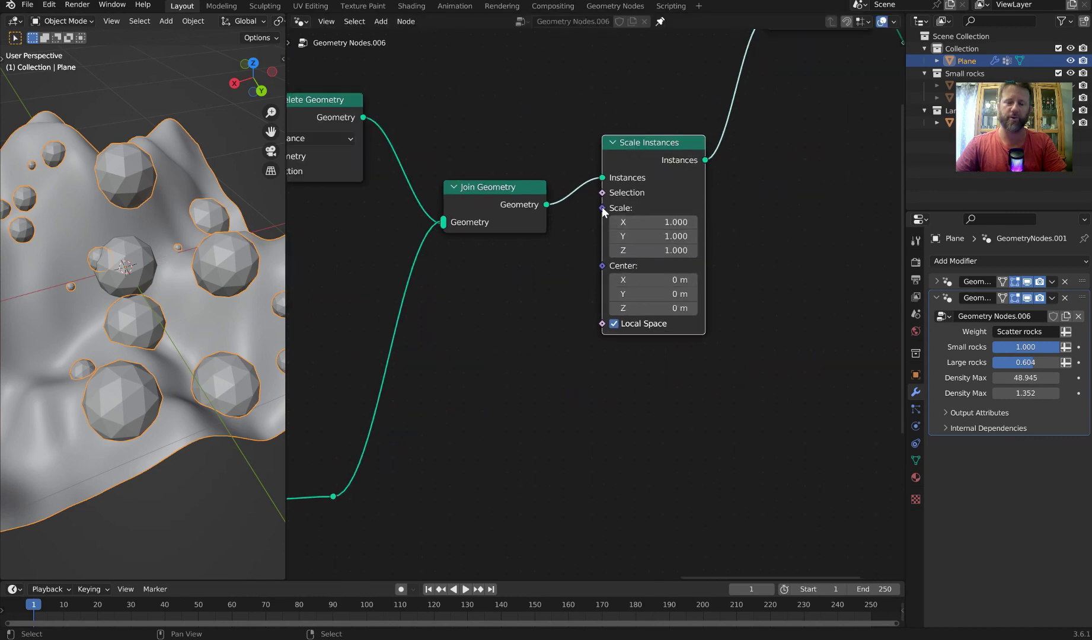
pyautogui.moveTo(602, 209); pyautogui.dragTo(559, 403)
pyautogui.write('random')
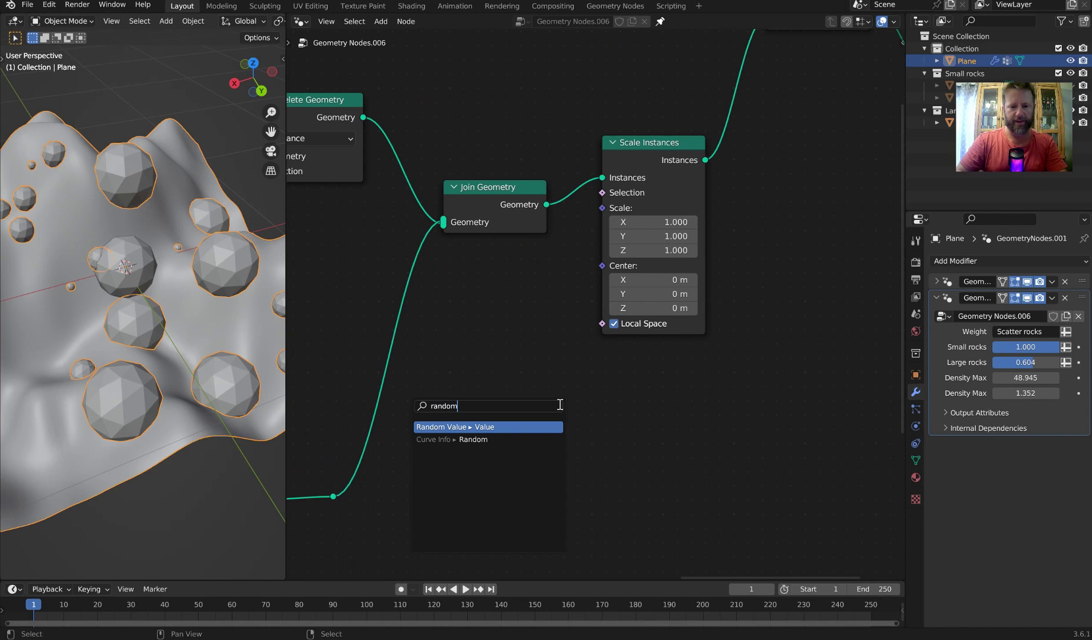
pyautogui.press('Return')
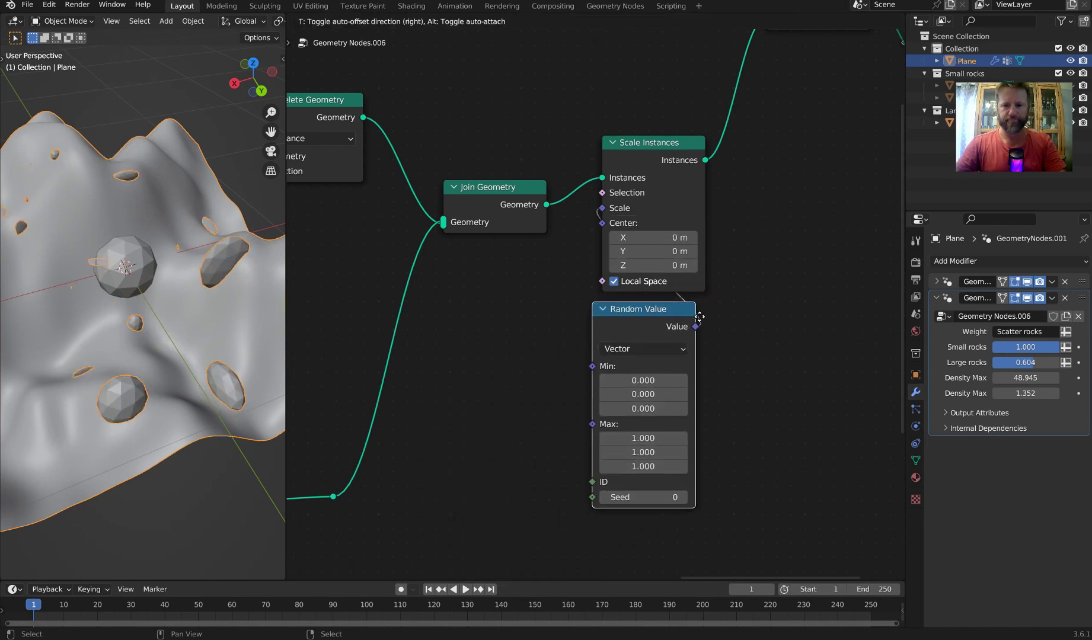
pyautogui.click(600, 356)
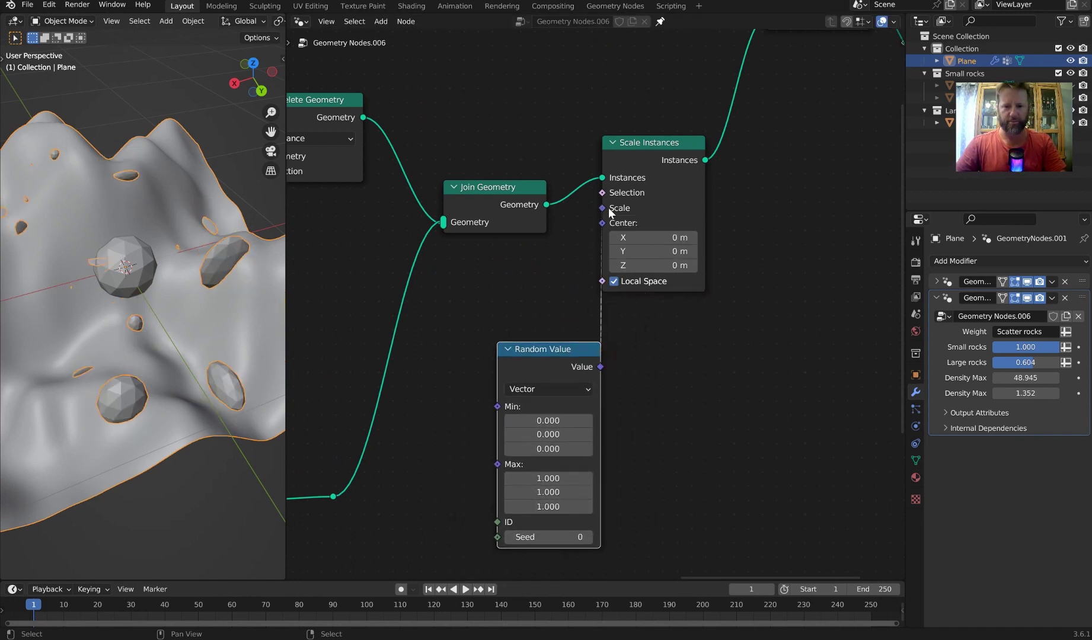
pyautogui.moveTo(602, 224); pyautogui.dragTo(417, 265)
pyautogui.hotkey('ctrl', 'z')
pyautogui.hotkey('ctrl', 'z')
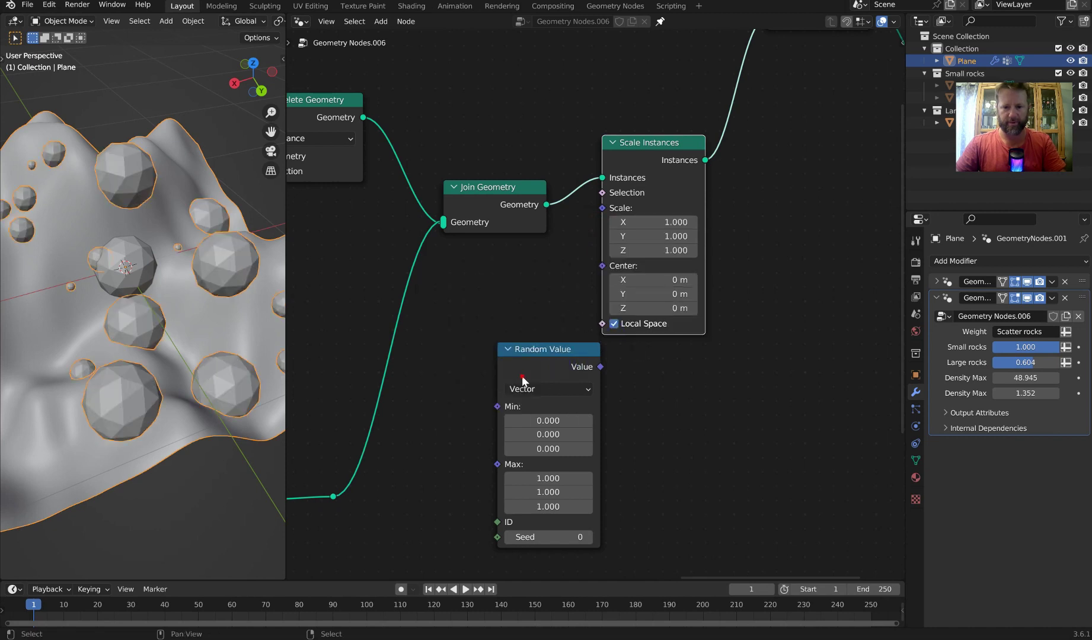
pyautogui.press('x')
# - Add a Float Random Value node and connect its Value output to the Scale input of Scale Instances
pyautogui.hotkey('shift', 'a')
pyautogui.write('random')
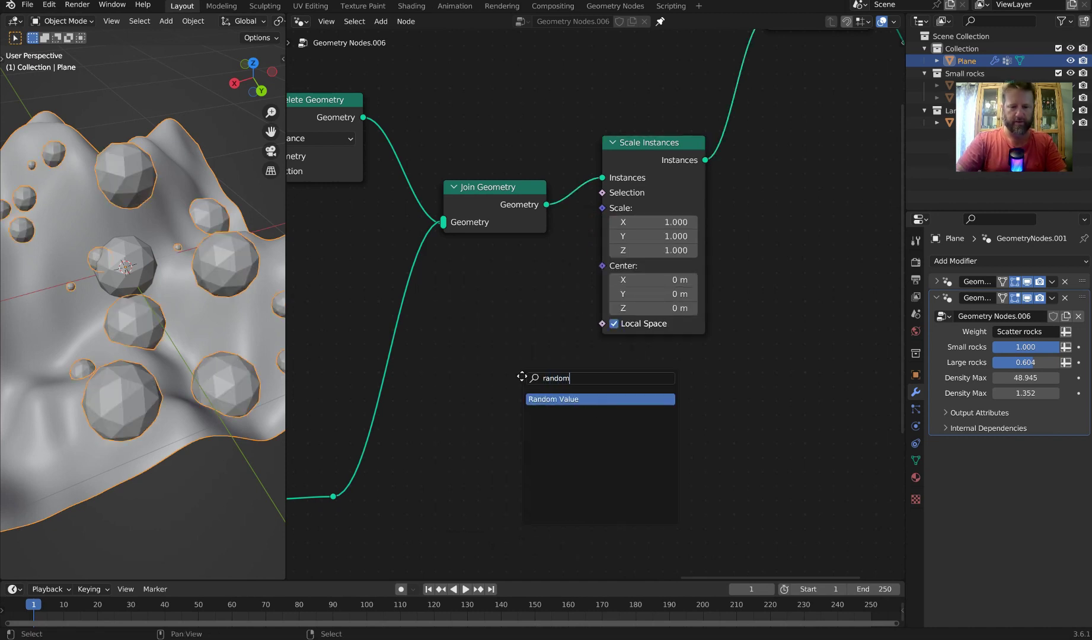
pyautogui.press('Return')
pyautogui.click(695, 380)
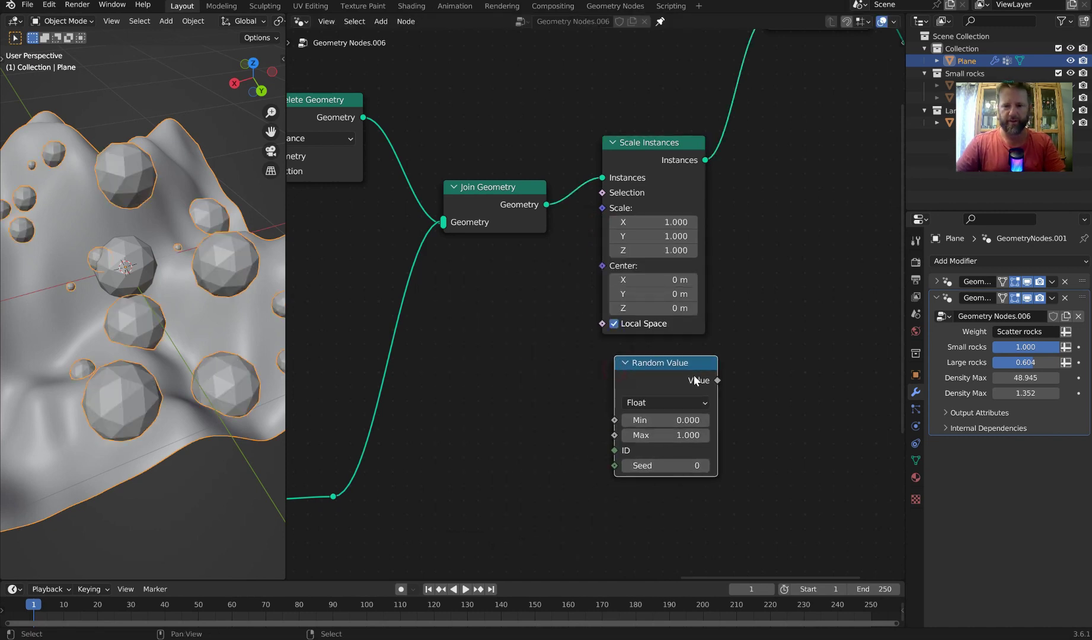
pyautogui.moveTo(718, 381); pyautogui.dragTo(603, 208)
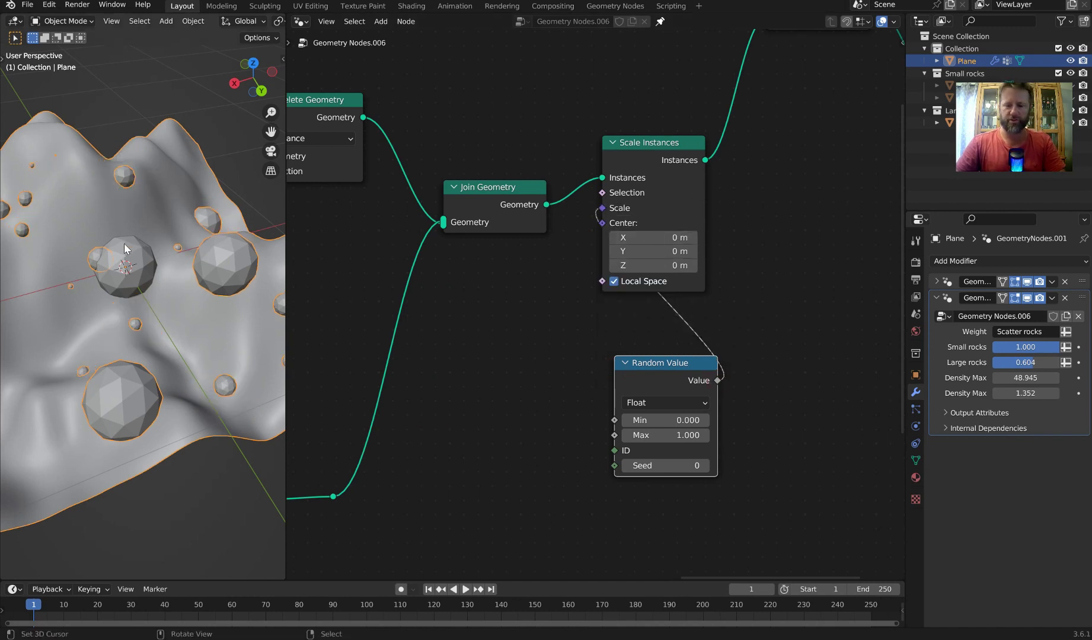
# - Place the Random Value node directly beneath Scale Instances and set its Max to 0.8
pyautogui.moveTo(140, 241); pyautogui.dragTo(119, 232, button='middle')
pyautogui.moveTo(668, 343); pyautogui.dragTo(654, 284)
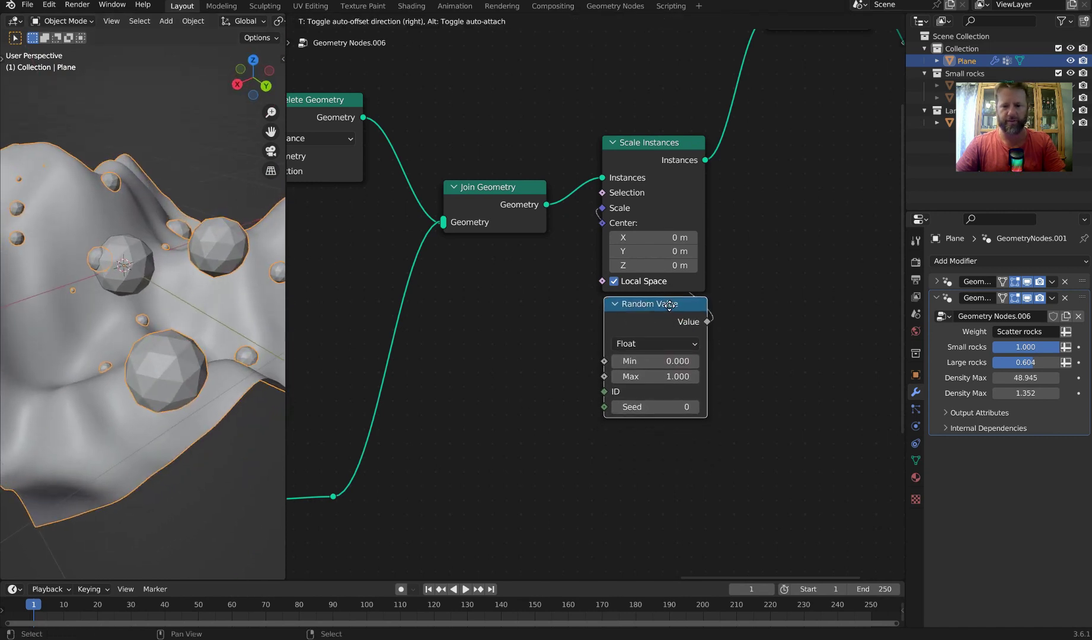
pyautogui.keyDown('shift'); pyautogui.moveTo(176, 314); pyautogui.dragTo(208, 316, button='middle'); pyautogui.keyUp('shift')
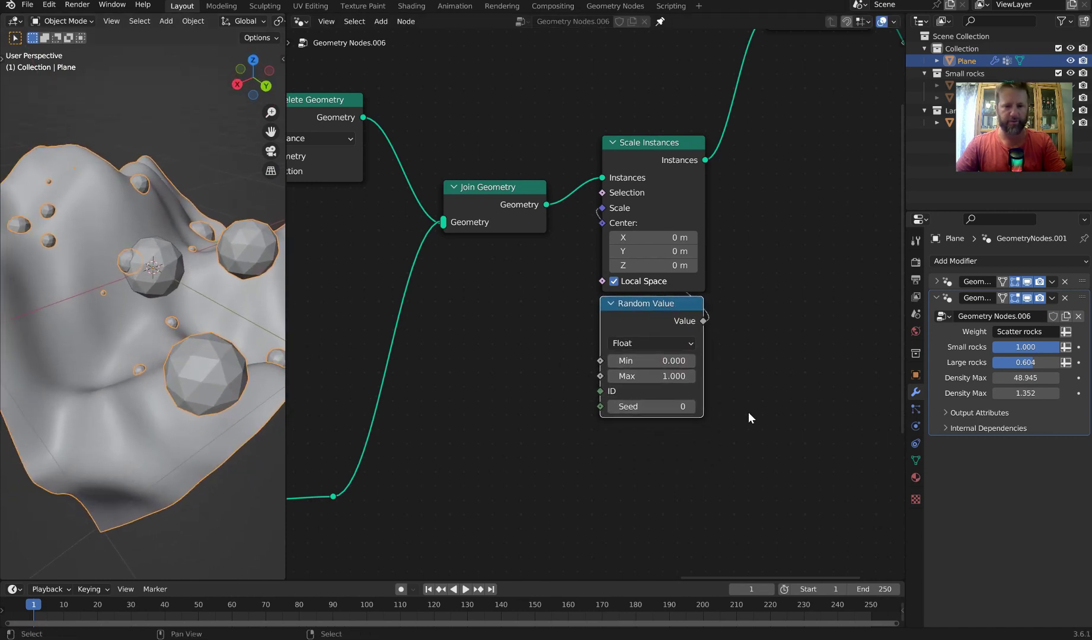
pyautogui.click(669, 374)
pyautogui.write('.8')
pyautogui.press('Return')
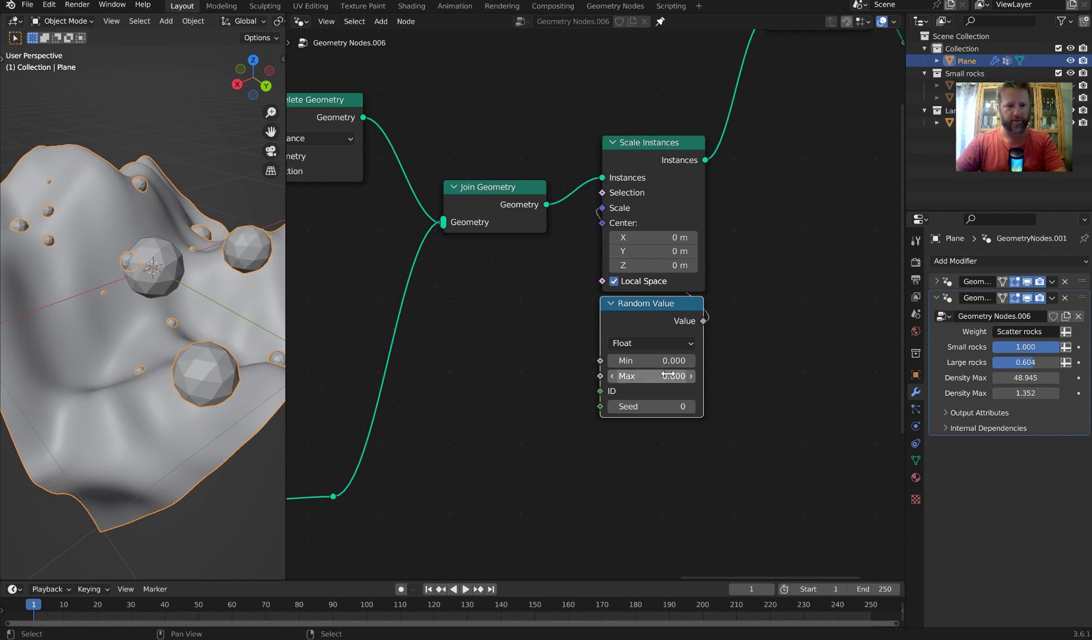
pyautogui.moveTo(826, 199); pyautogui.dragTo(752, 248, button='middle')
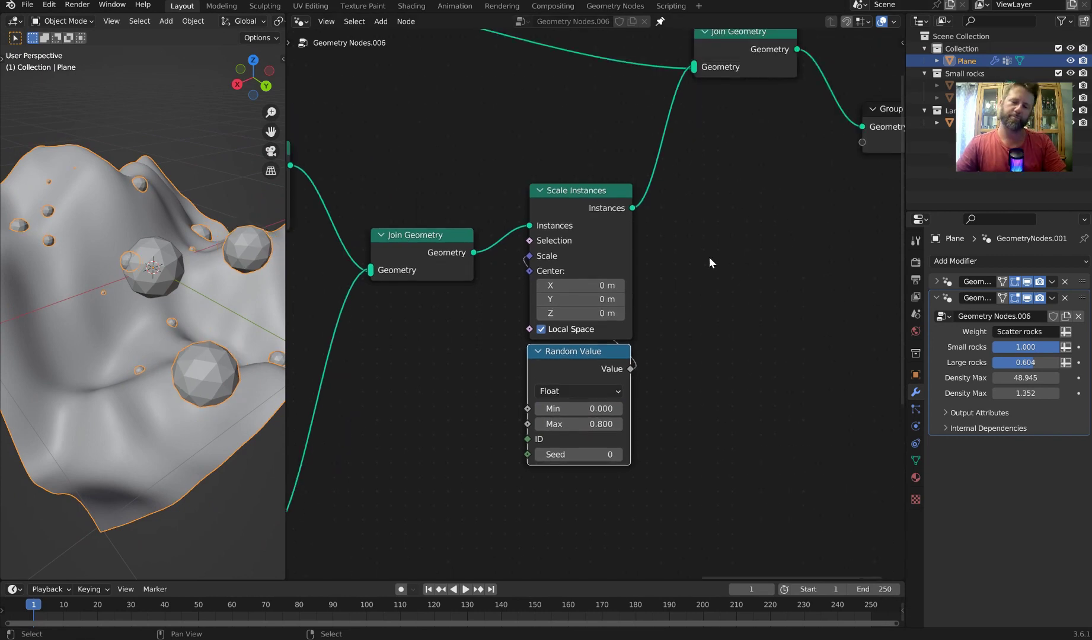
pyautogui.moveTo(865, 135); pyautogui.dragTo(551, 266, button='middle')
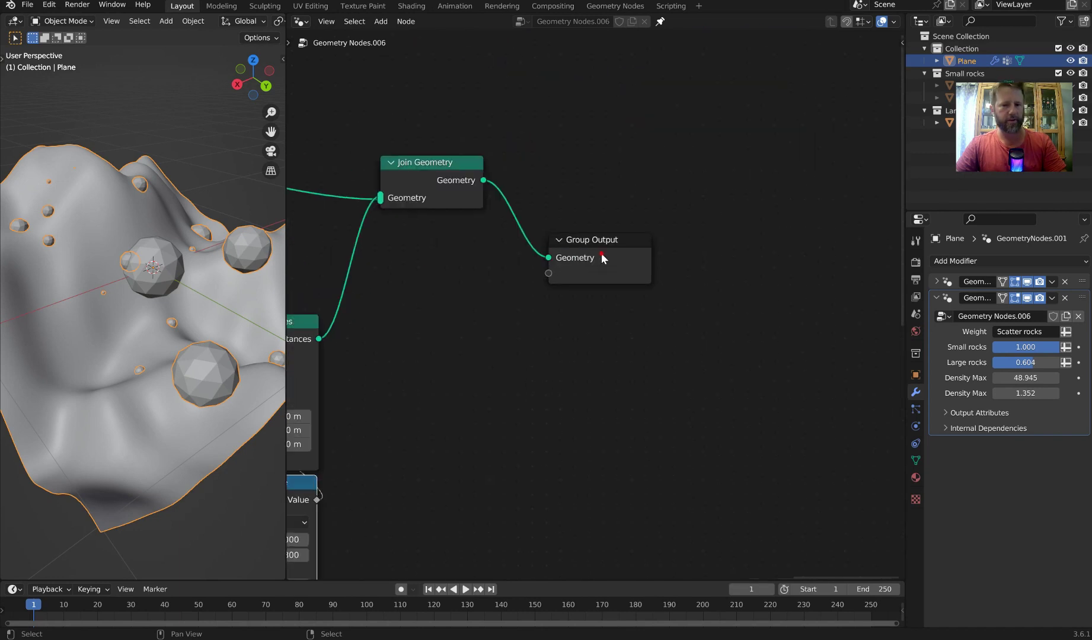
# - Move Group Output and the final Join Geometry aside and insert a Rotate Instances node between Scale Instances and Join Geometry
pyautogui.moveTo(600, 252); pyautogui.dragTo(706, 180)
pyautogui.moveTo(461, 168); pyautogui.dragTo(530, 177)
pyautogui.moveTo(482, 307); pyautogui.dragTo(693, 316, button='middle')
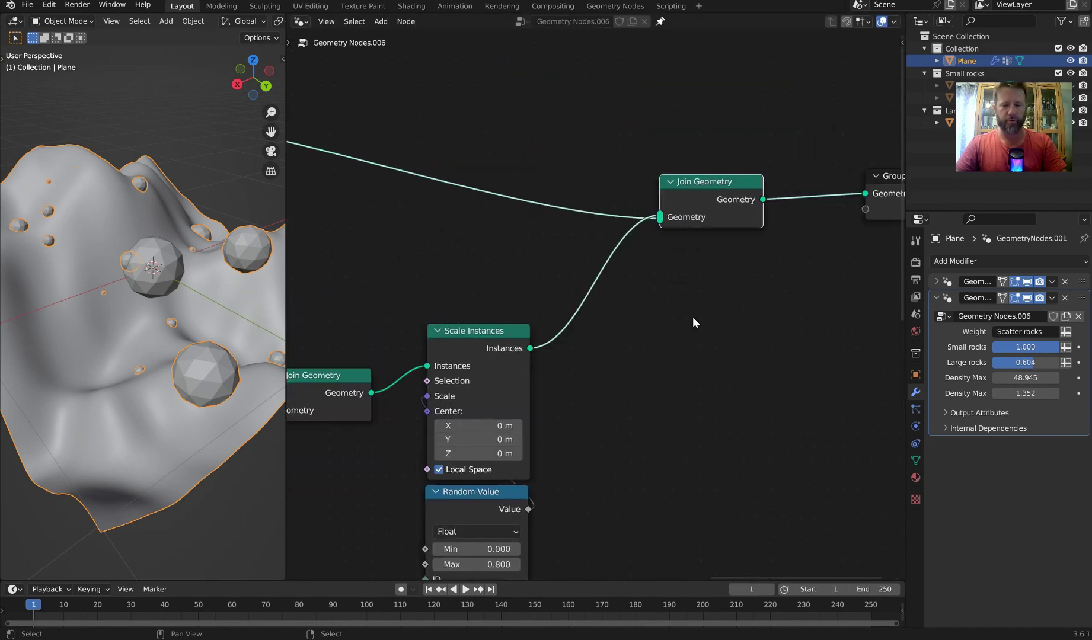
pyautogui.hotkey('shift', 'a')
pyautogui.write('srotat')
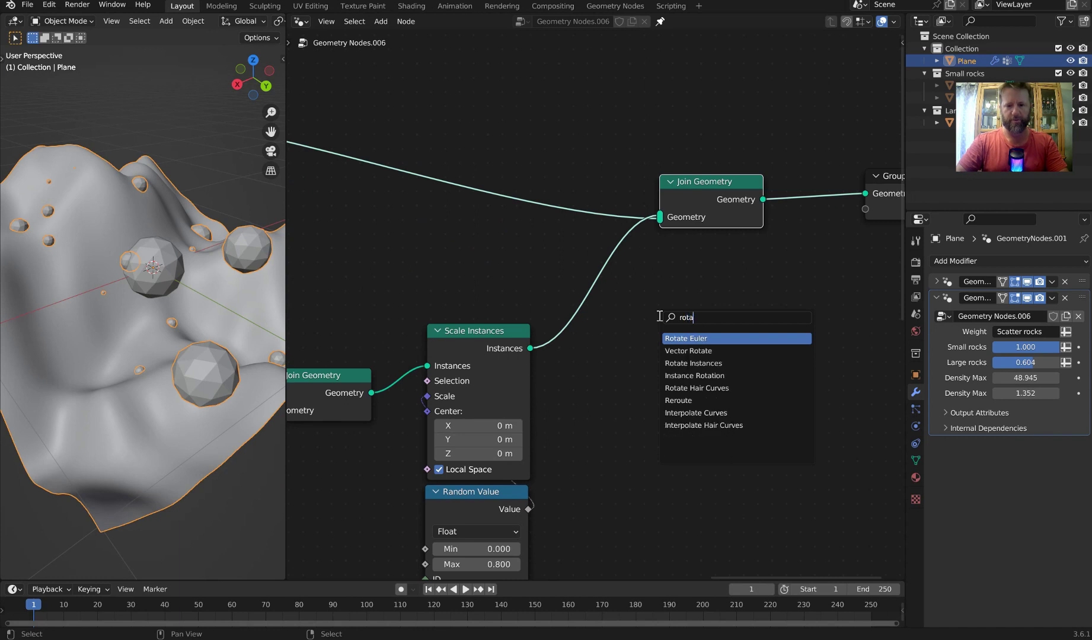
pyautogui.click(685, 364)
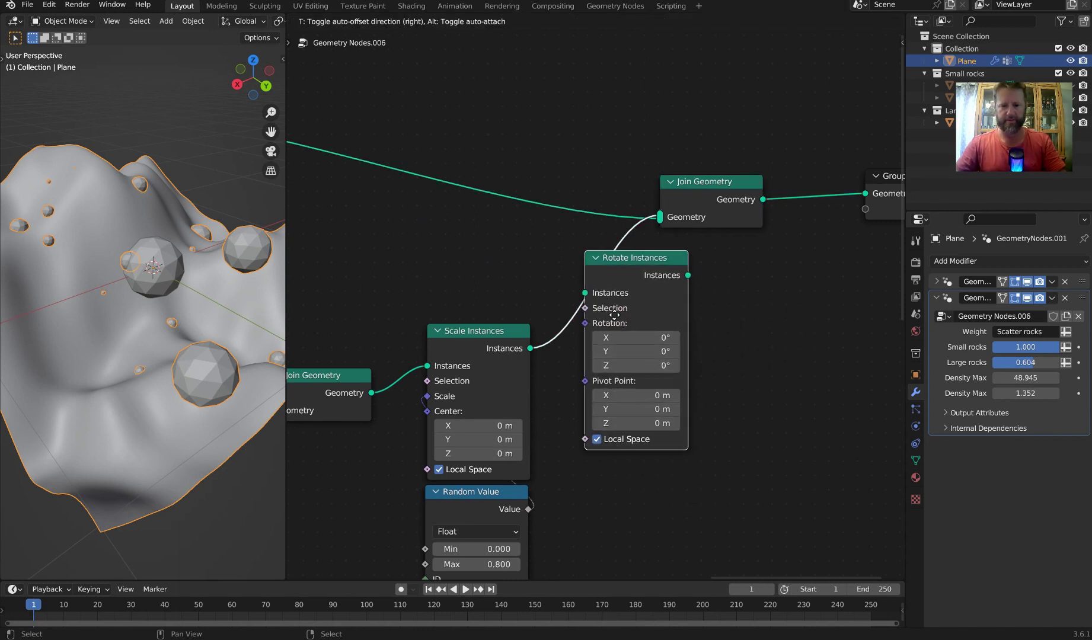
pyautogui.click(609, 310)
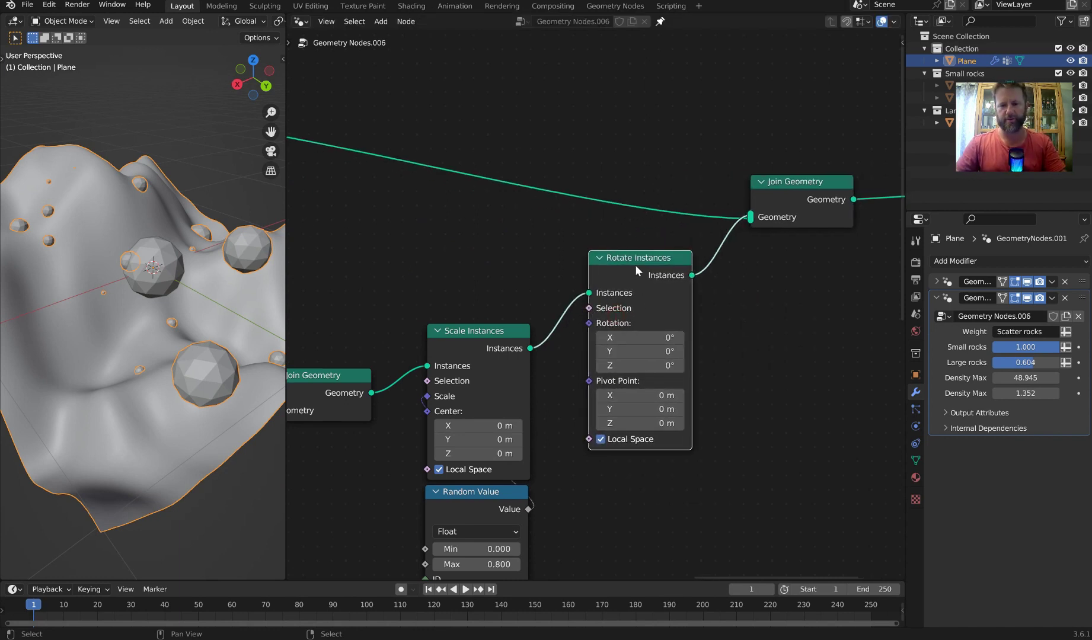
pyautogui.moveTo(635, 264); pyautogui.dragTo(732, 289)
# - Feed the Rotate Instances Rotation from a vector Random Value placed beneath it, with all three Max values at -3.200
pyautogui.click(682, 343)
pyautogui.moveTo(629, 425); pyautogui.dragTo(628, 451)
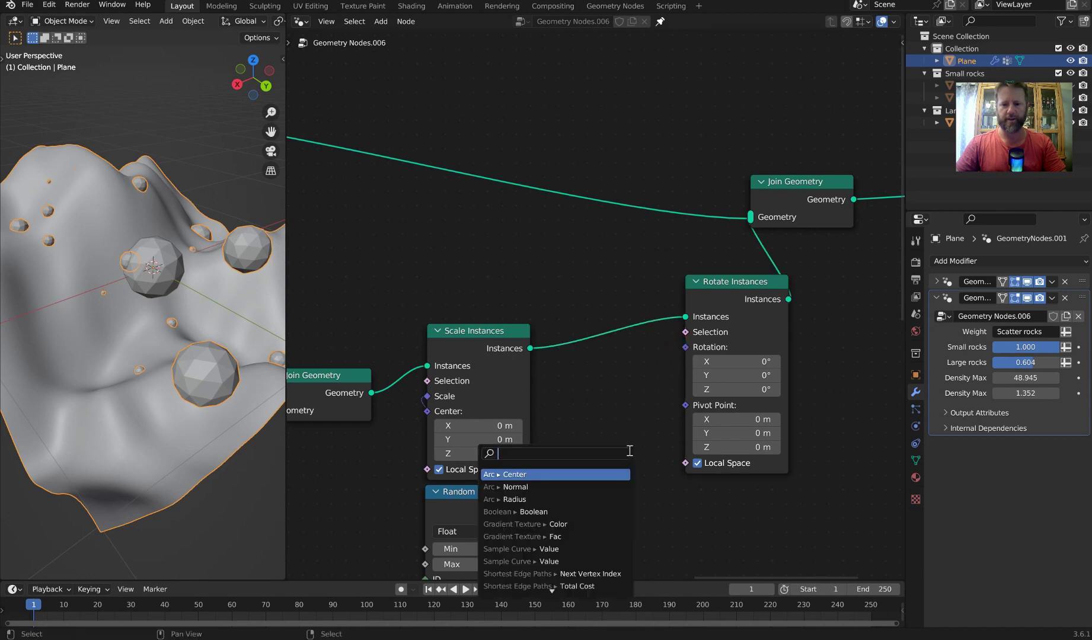
pyautogui.write('rand')
pyautogui.press('Return')
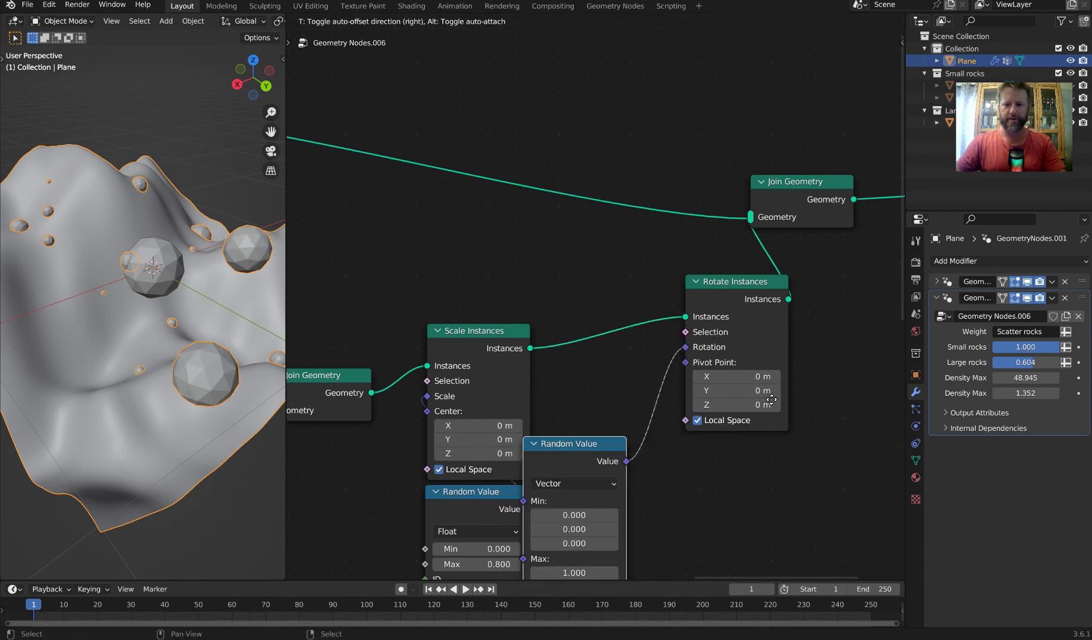
pyautogui.click(786, 458)
pyautogui.moveTo(331, 246); pyautogui.dragTo(242, 31, button='middle')
pyautogui.moveTo(656, 362); pyautogui.dragTo(632, 392)
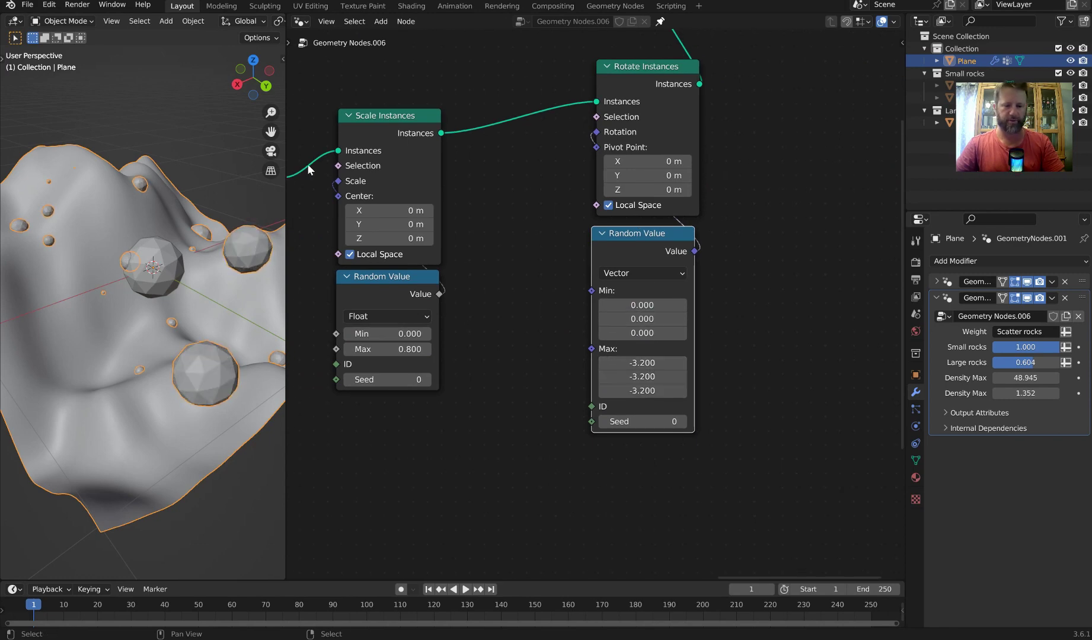
pyautogui.moveTo(676, 240); pyautogui.dragTo(684, 257, button='middle')
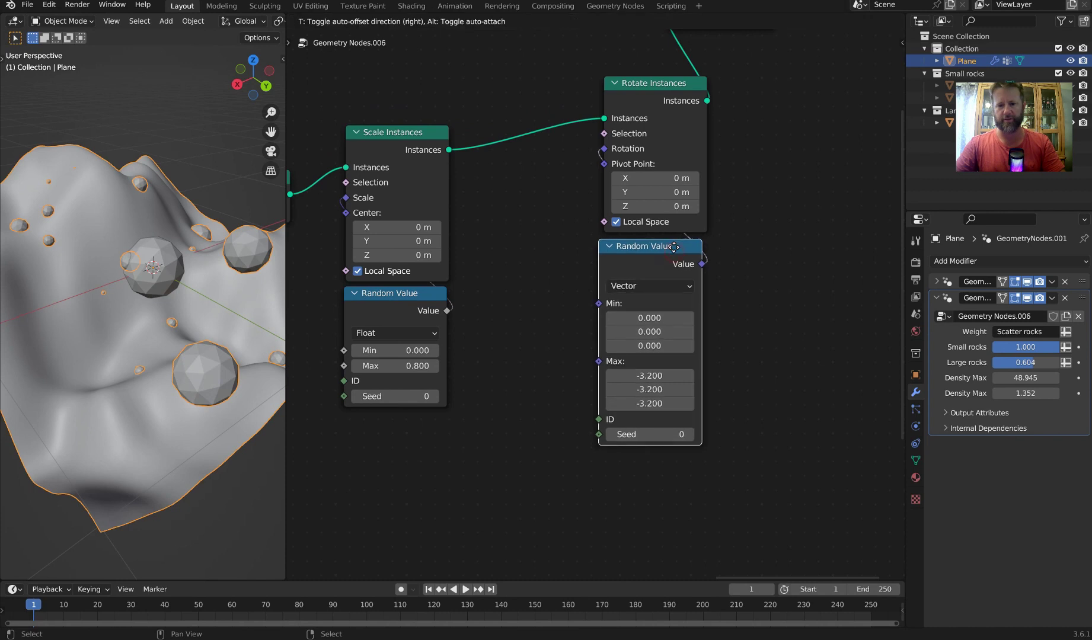
# - Delete Rotate Instances and its vector Random Value while preserving the instance link, and move Join Geometry closer to Scale Instances
pyautogui.moveTo(782, 480); pyautogui.dragTo(633, 120)
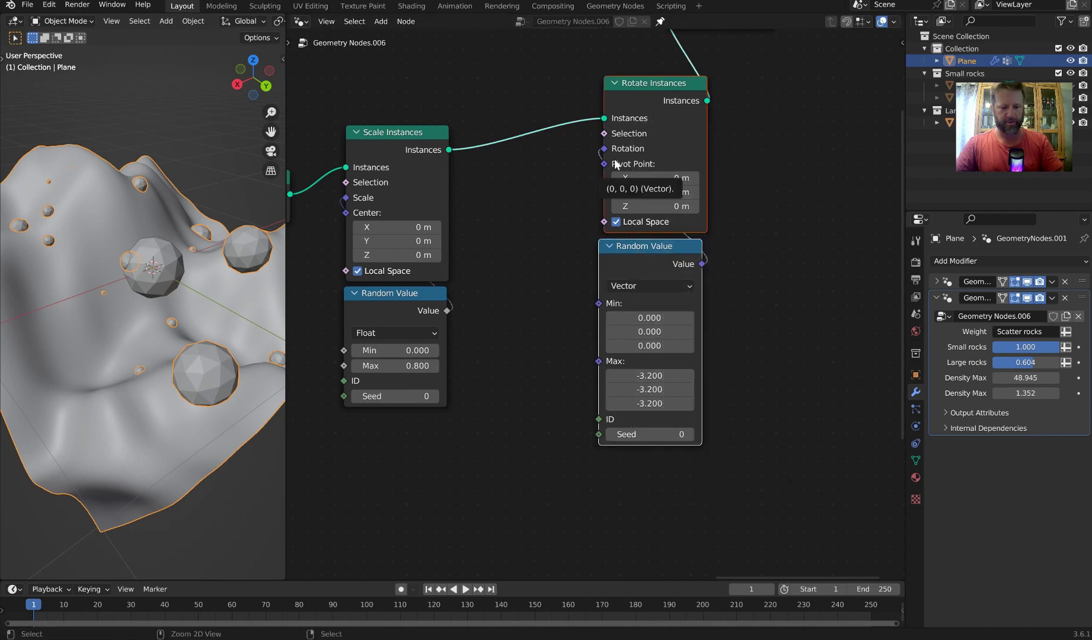
pyautogui.hotkey('ctrl', 'x')
pyautogui.moveTo(556, 215); pyautogui.dragTo(583, 377, button='middle')
pyautogui.moveTo(741, 157); pyautogui.dragTo(691, 186)
# - Move the Less Than node further below Greater Than and set the Greater Than B threshold to 0.400
pyautogui.moveTo(604, 202); pyautogui.dragTo(557, 175, button='middle')
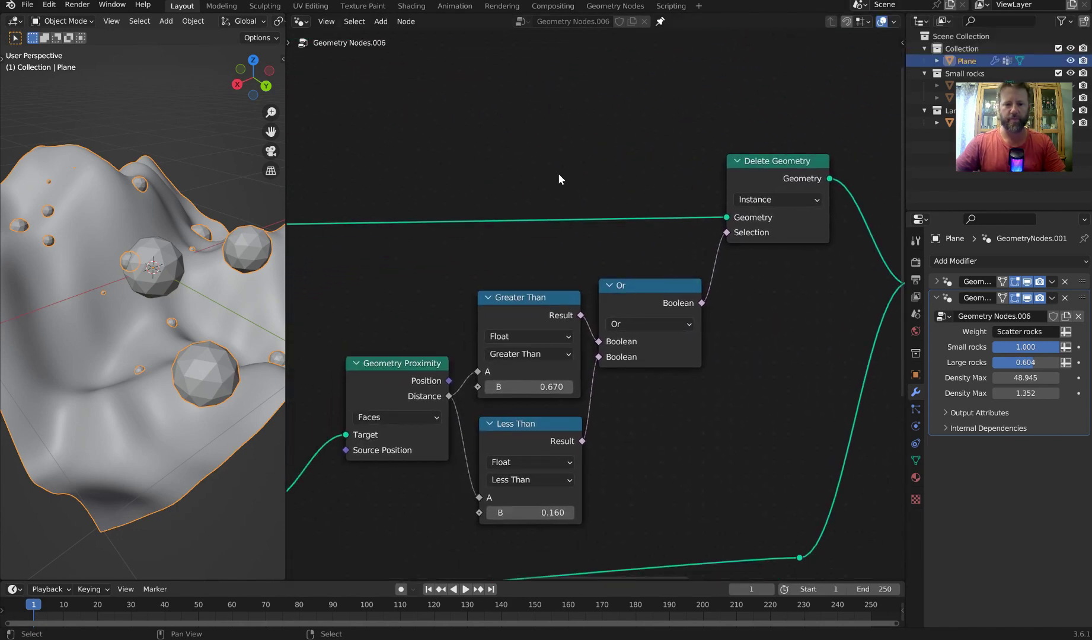
pyautogui.moveTo(567, 343); pyautogui.dragTo(626, 274, button='middle')
pyautogui.scroll(2, 592, 289)
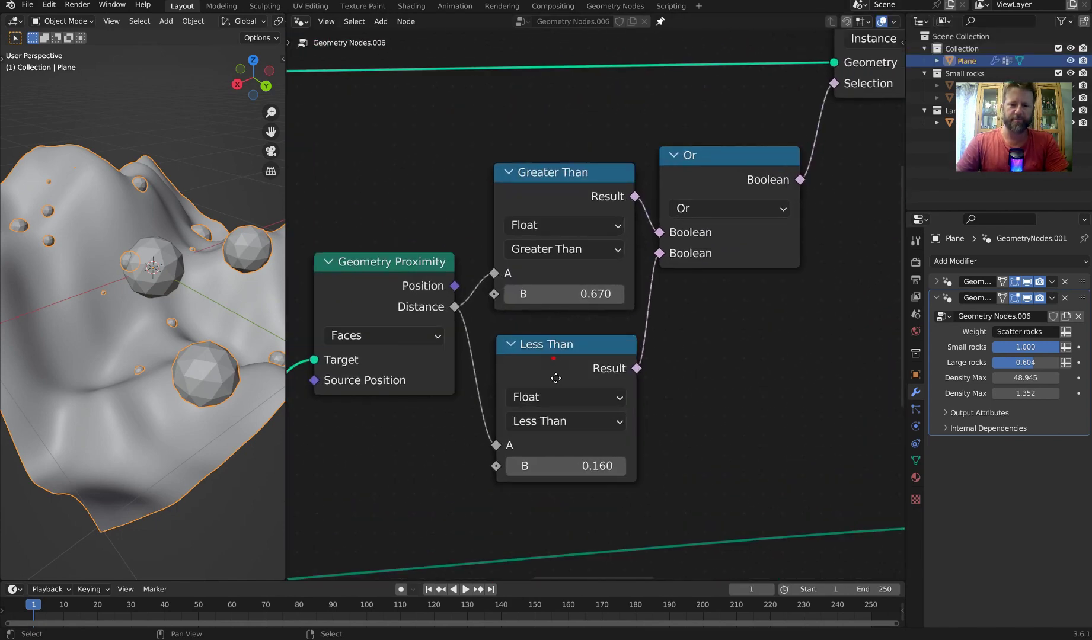
pyautogui.moveTo(555, 378); pyautogui.dragTo(557, 442)
pyautogui.moveTo(568, 294); pyautogui.dragTo(574, 297)
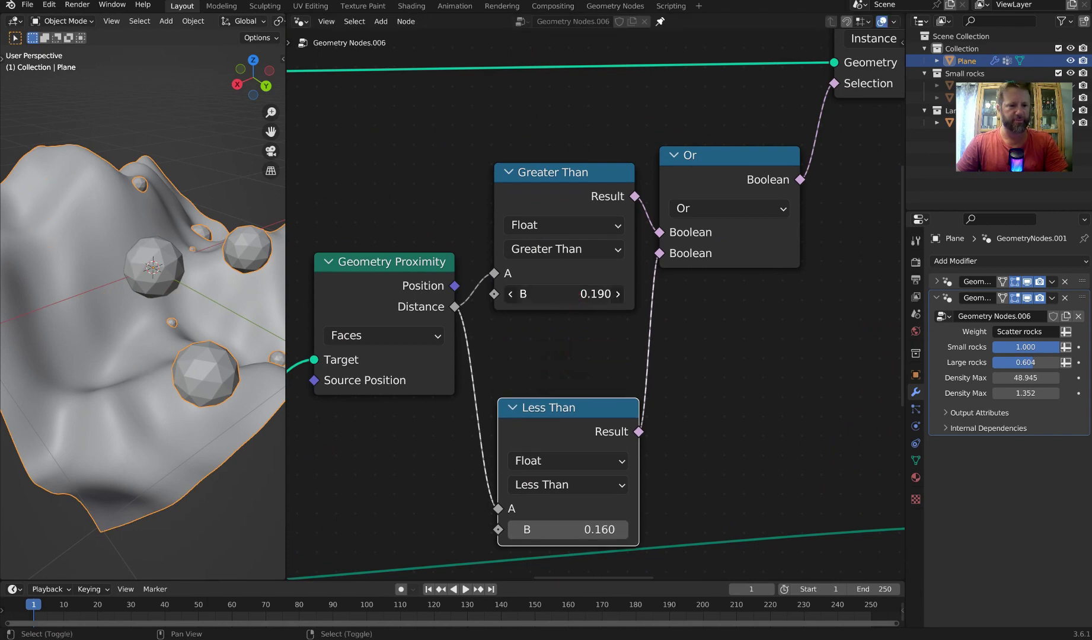
pyautogui.moveTo(568, 295); pyautogui.dragTo(570, 295)
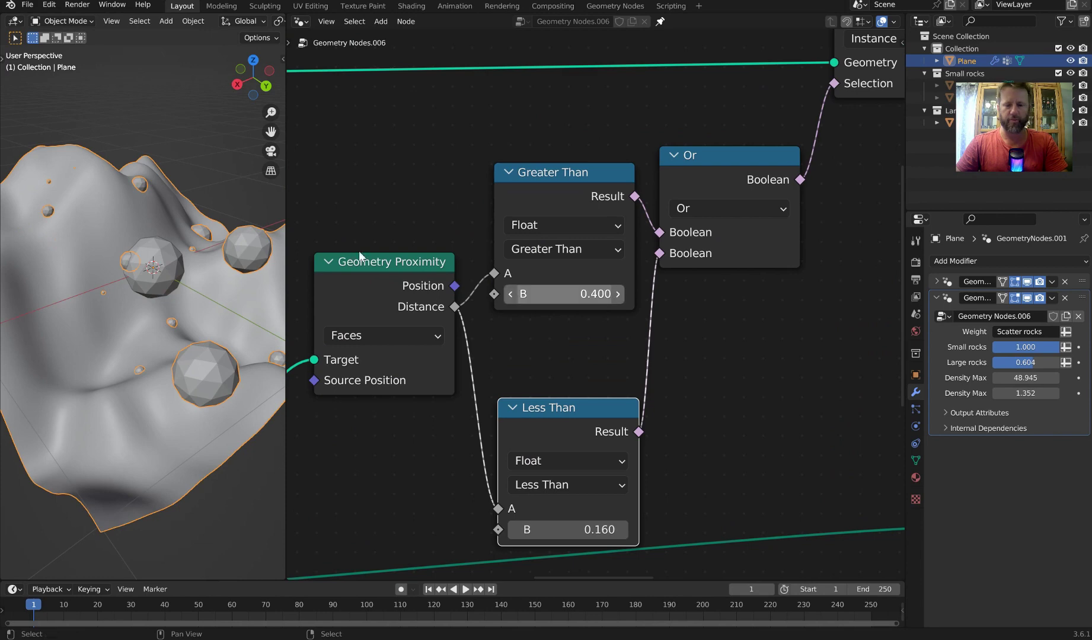
pyautogui.moveTo(233, 239); pyautogui.dragTo(119, 258, button='middle')
pyautogui.moveTo(204, 256); pyautogui.dragTo(211, 262, button='middle')
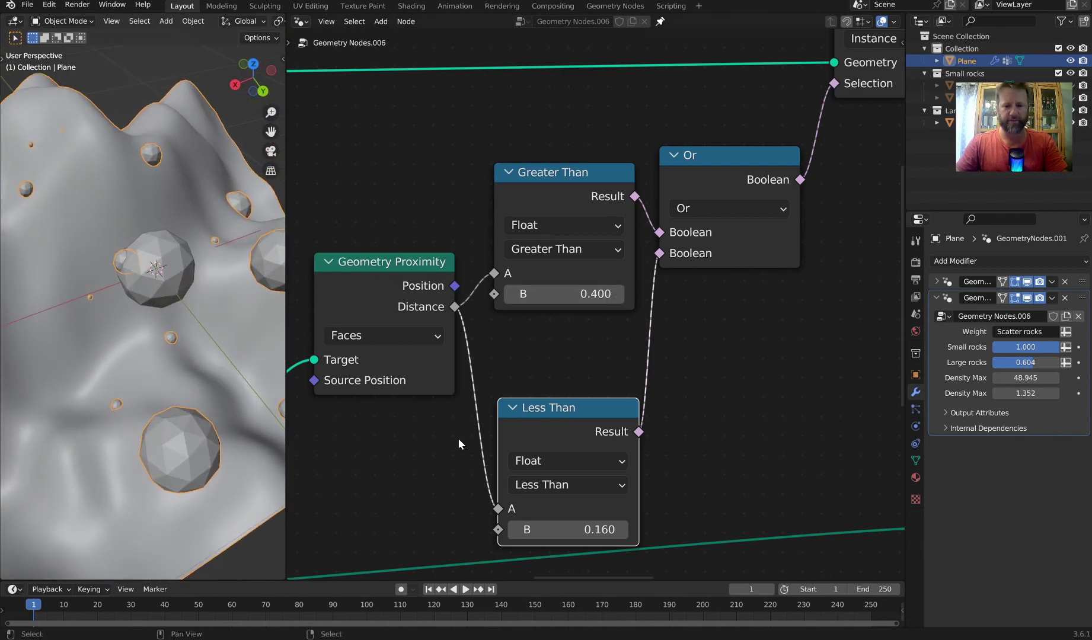
# - Set the Less Than B threshold to -0.050 and the Greater Than B threshold to 0.180
pyautogui.moveTo(654, 554); pyautogui.dragTo(671, 426, button='middle')
pyautogui.moveTo(563, 410)
pyautogui.keyDown('shift'); pyautogui.mouseDown()
pyautogui.moveTo(581, 410)
pyautogui.moveTo(553, 409)
pyautogui.mouseUp(); pyautogui.keyUp('shift')
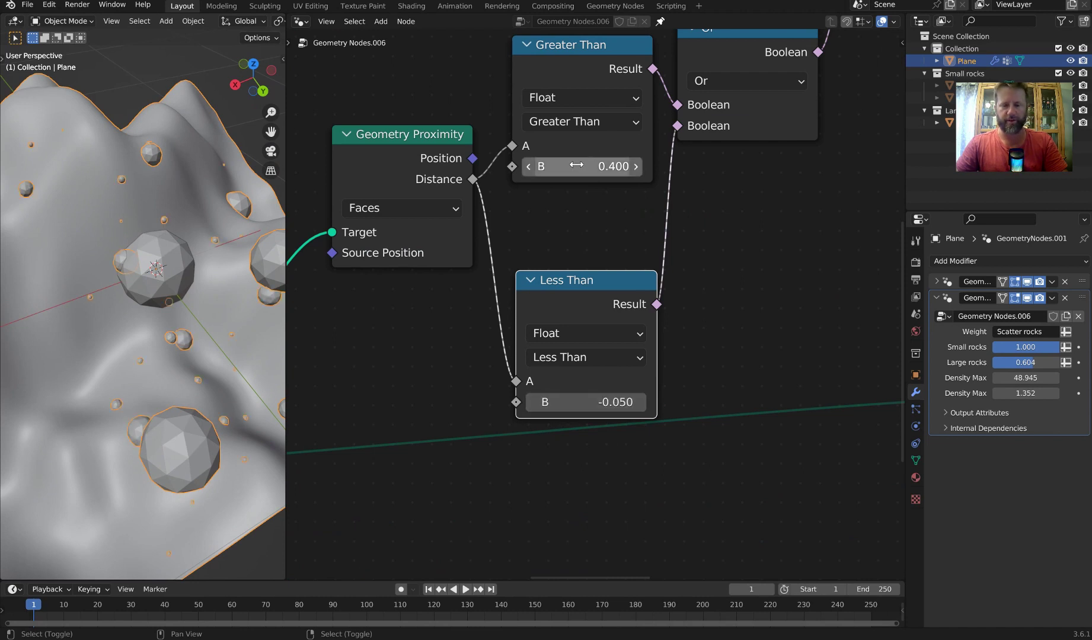
pyautogui.keyDown('shift'); pyautogui.moveTo(570, 166); pyautogui.dragTo(563, 166); pyautogui.keyUp('shift')
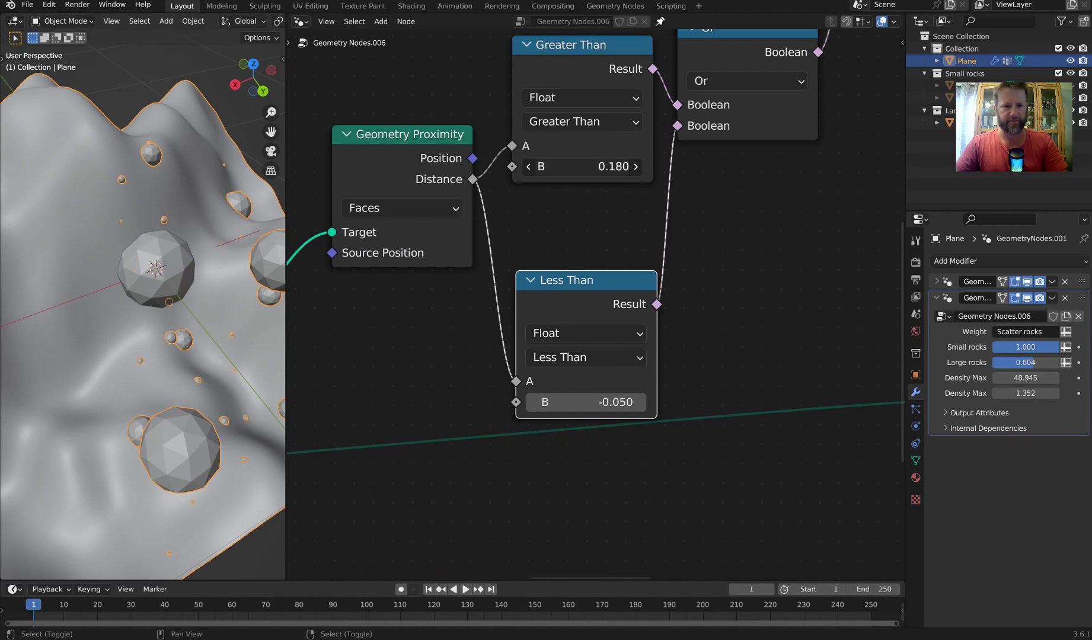
pyautogui.moveTo(167, 195); pyautogui.dragTo(100, 189, button='middle')
pyautogui.moveTo(551, 161); pyautogui.dragTo(542, 377, button='middle')
# - Cut the Greater Than node's links to Geometry Proximity and Or, and delete the node
pyautogui.moveTo(582, 266); pyautogui.dragTo(578, 213)
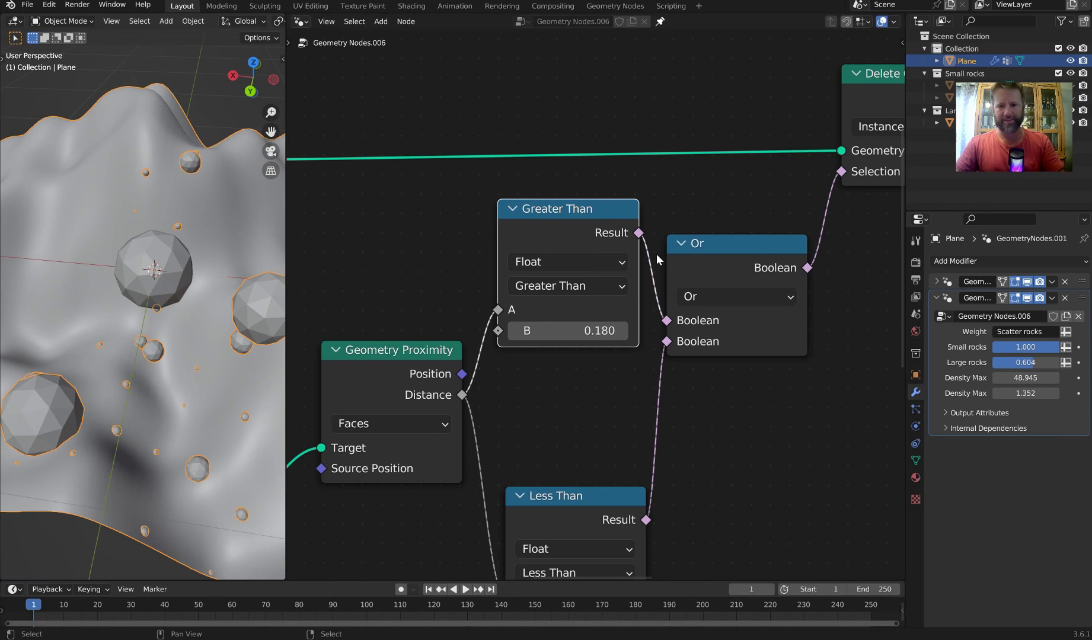
pyautogui.keyDown('ctrl'); pyautogui.moveTo(668, 229); pyautogui.dragTo(646, 263, button='right'); pyautogui.keyUp('ctrl')
pyautogui.keyDown('ctrl'); pyautogui.moveTo(495, 331); pyautogui.dragTo(497, 332, button='right'); pyautogui.keyUp('ctrl')
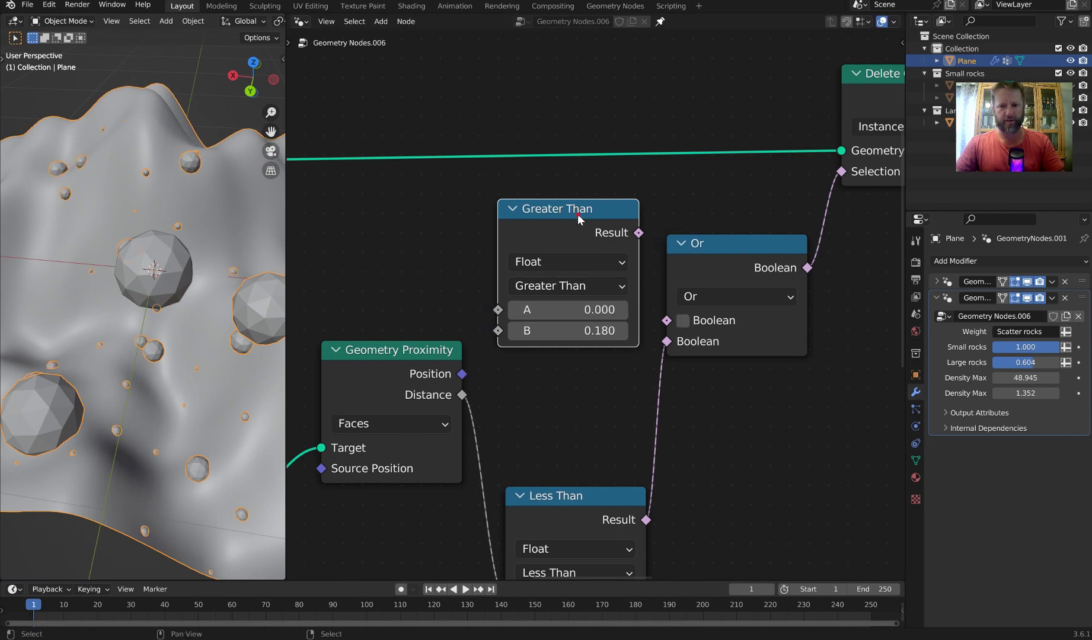
pyautogui.moveTo(572, 209); pyautogui.dragTo(519, 116)
pyautogui.click(500, 148)
# - Shift Geometry Proximity away from Less Than and add a Map Range node with its Value driven by the Distance output
pyautogui.moveTo(553, 449); pyautogui.dragTo(605, 262, button='middle')
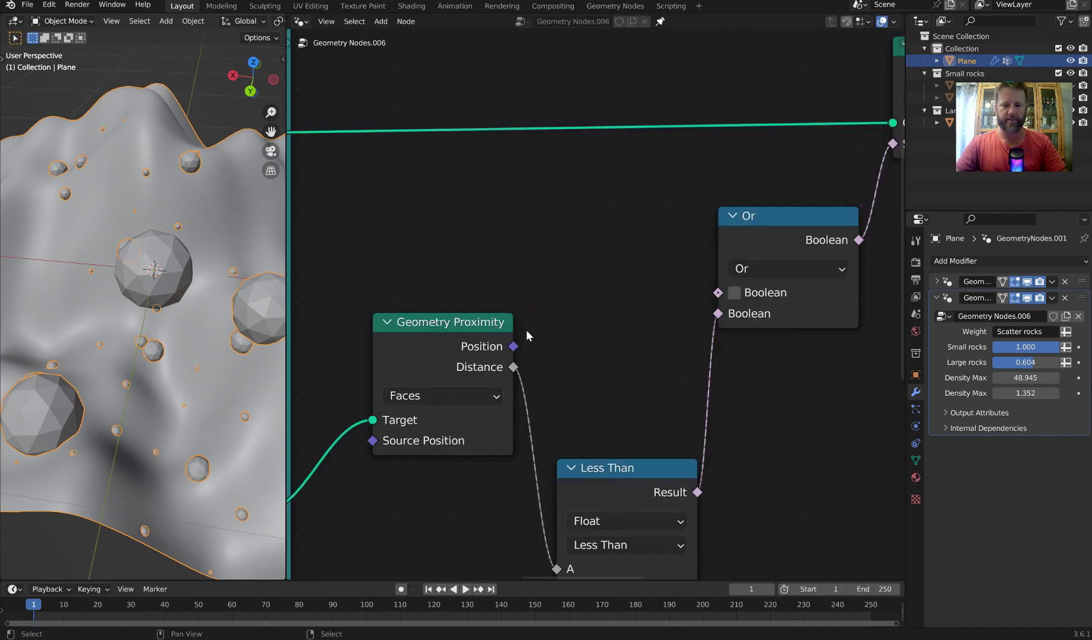
pyautogui.moveTo(494, 327); pyautogui.dragTo(412, 330)
pyautogui.moveTo(432, 371); pyautogui.dragTo(575, 242)
pyautogui.write('map')
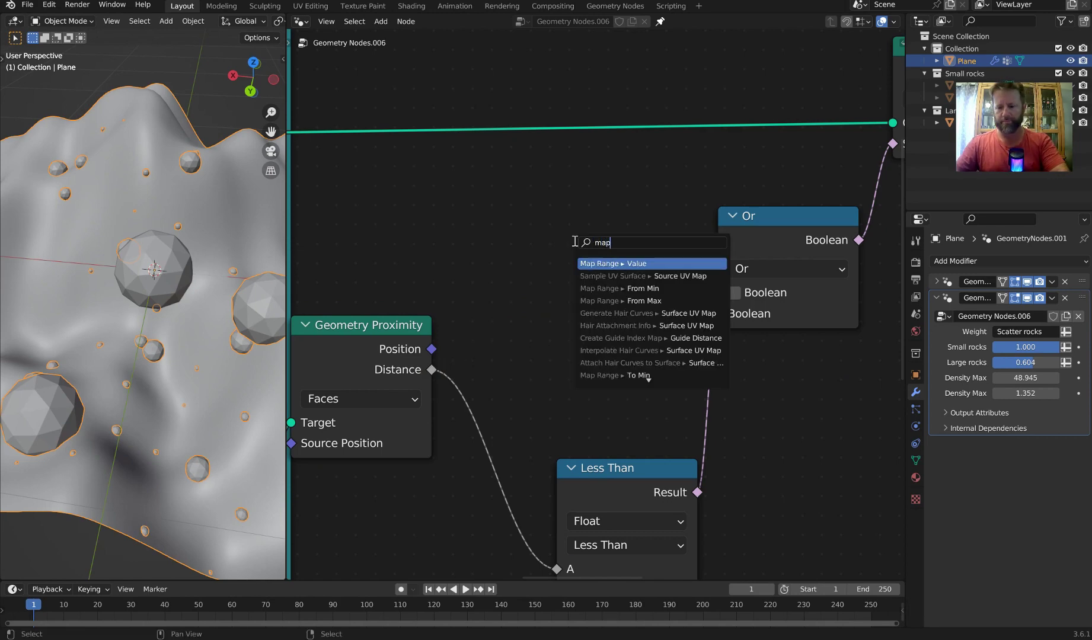
pyautogui.press('Return')
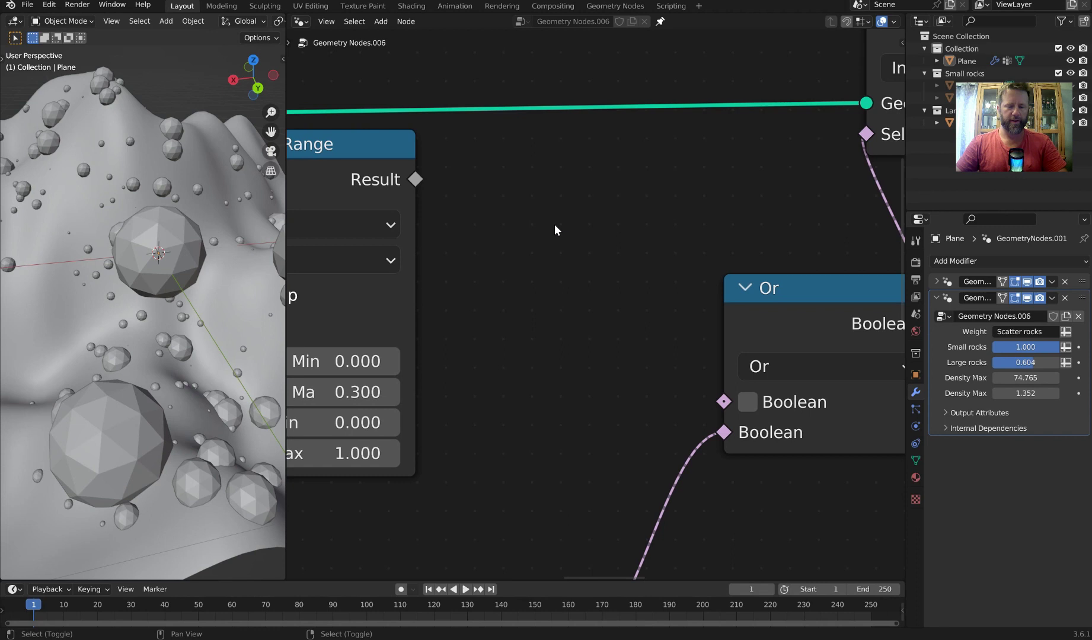
# - Add a Boolean Random Value node with Map Range driving its Probability, and connect its Value to the first input of Or
pyautogui.hotkey('shift', 'a')
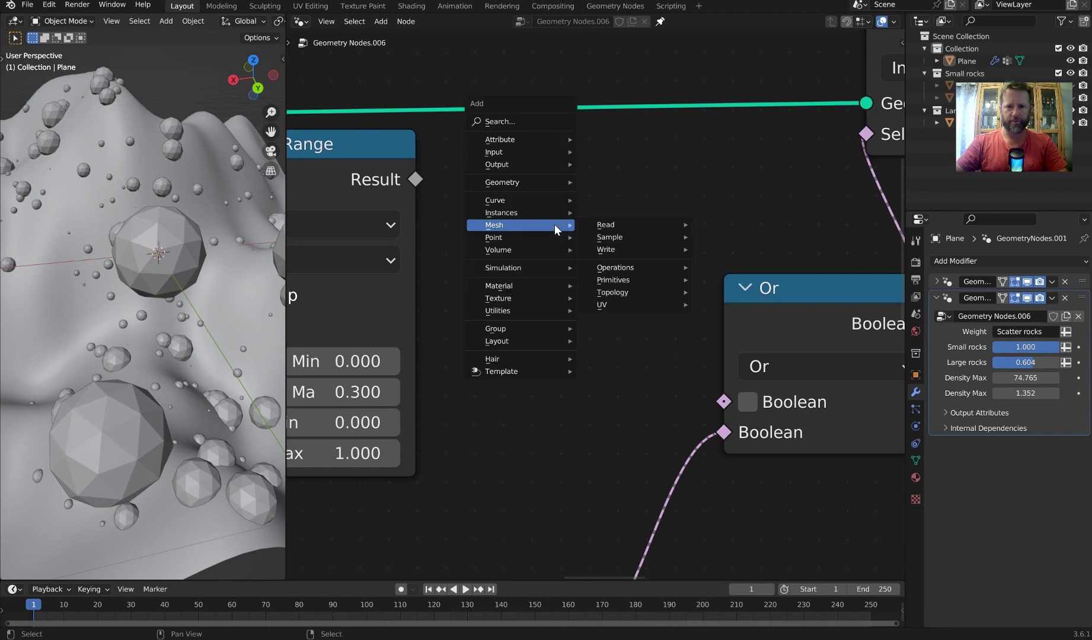
pyautogui.write('ranom')
pyautogui.press('Return')
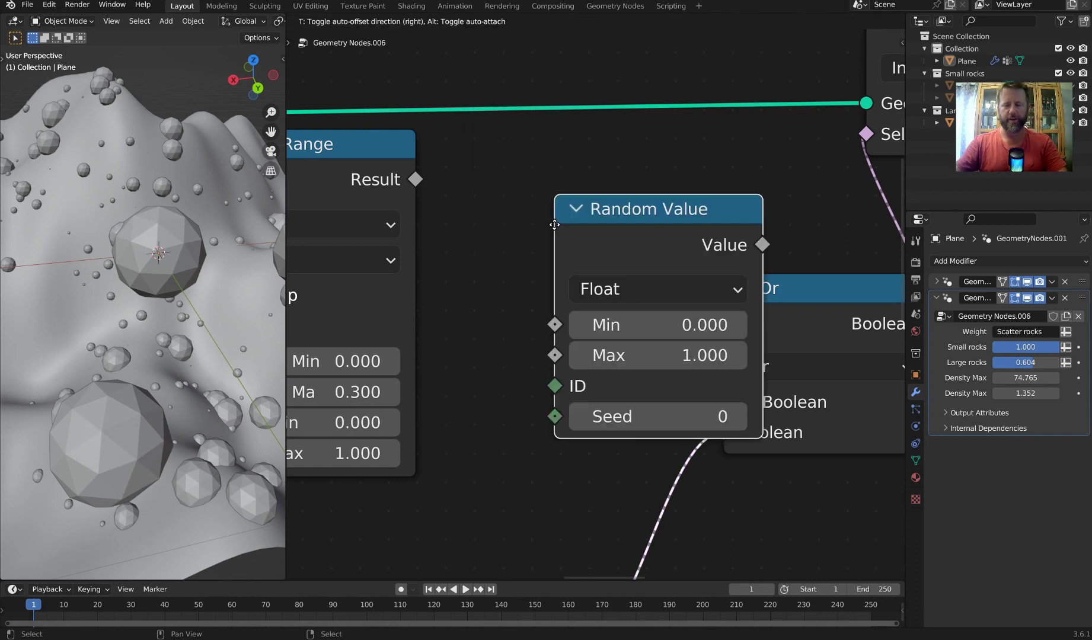
pyautogui.click(463, 193)
pyautogui.click(568, 262)
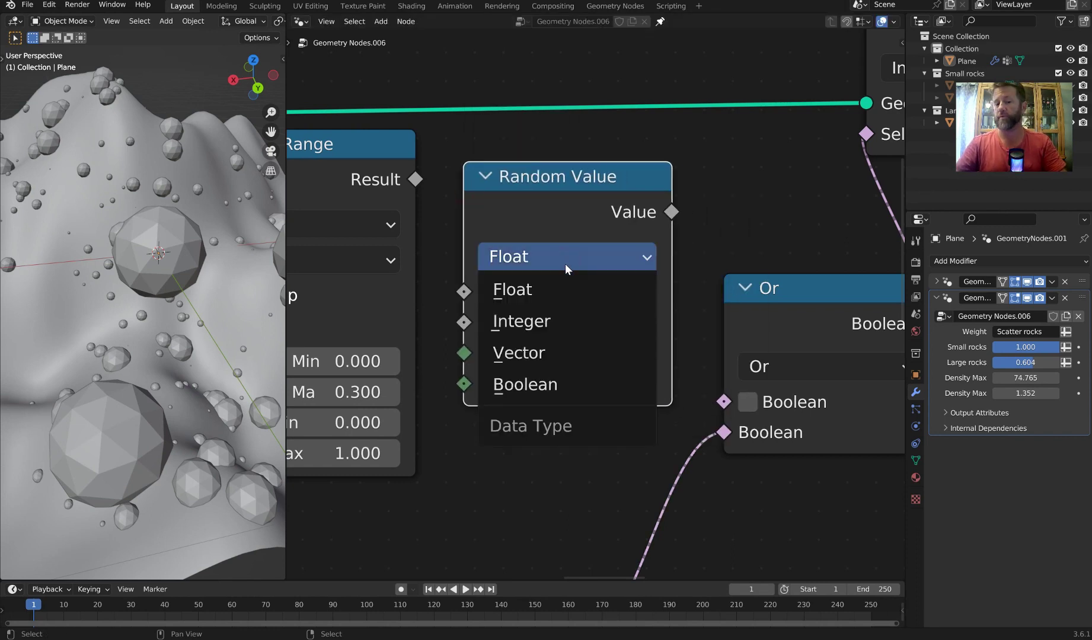
pyautogui.click(574, 380)
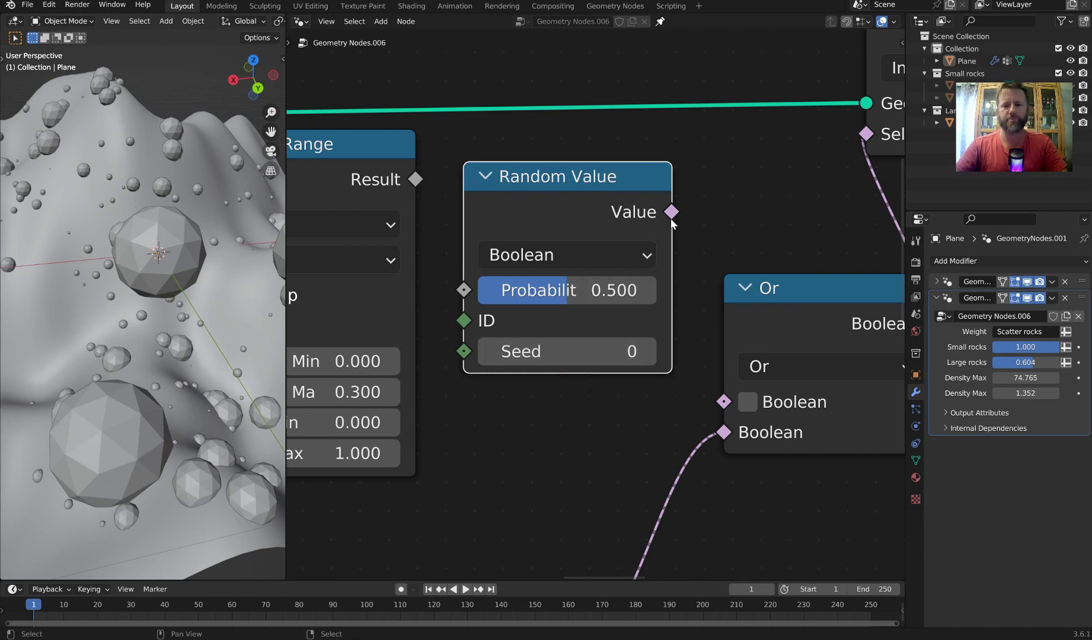
pyautogui.moveTo(670, 211); pyautogui.dragTo(725, 403)
pyautogui.moveTo(124, 218); pyautogui.dragTo(175, 249, button='middle')
pyautogui.moveTo(557, 308); pyautogui.dragTo(573, 290)
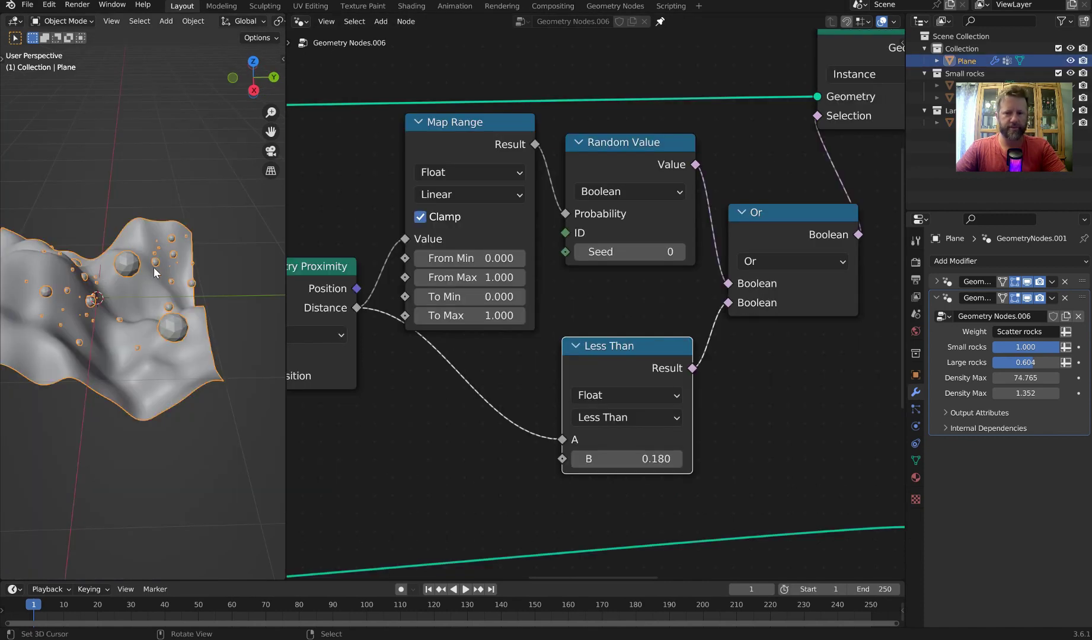
# - Show the terrain from the top in wireframe and widen the 3D viewport beside the node editor
pyautogui.moveTo(153, 267); pyautogui.dragTo(146, 299, button='middle')
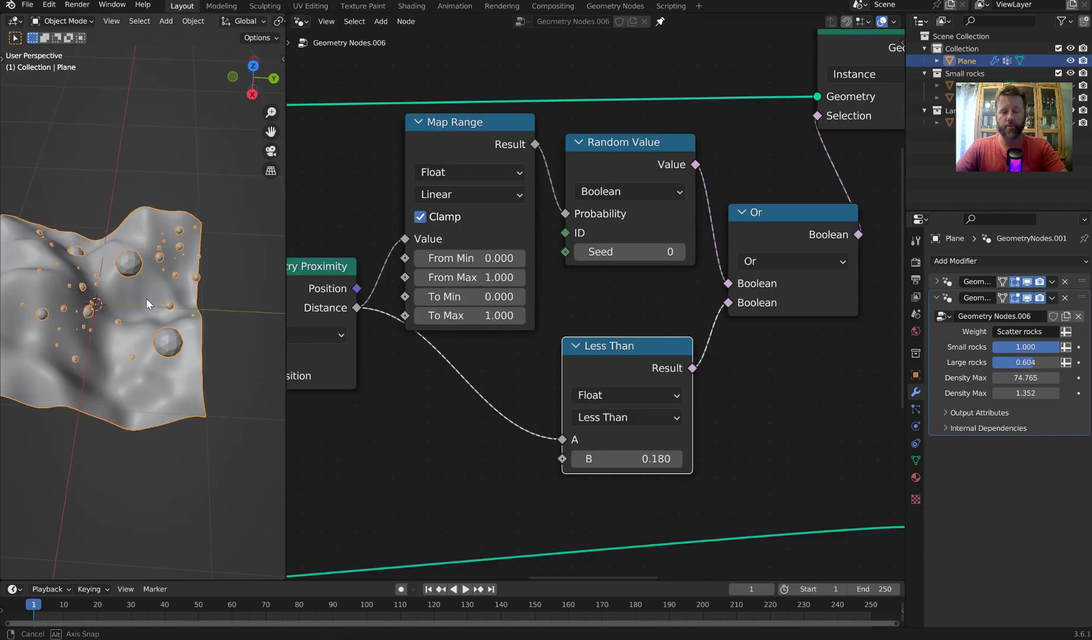
pyautogui.press('KP_7')
pyautogui.scroll(1, 159, 342)
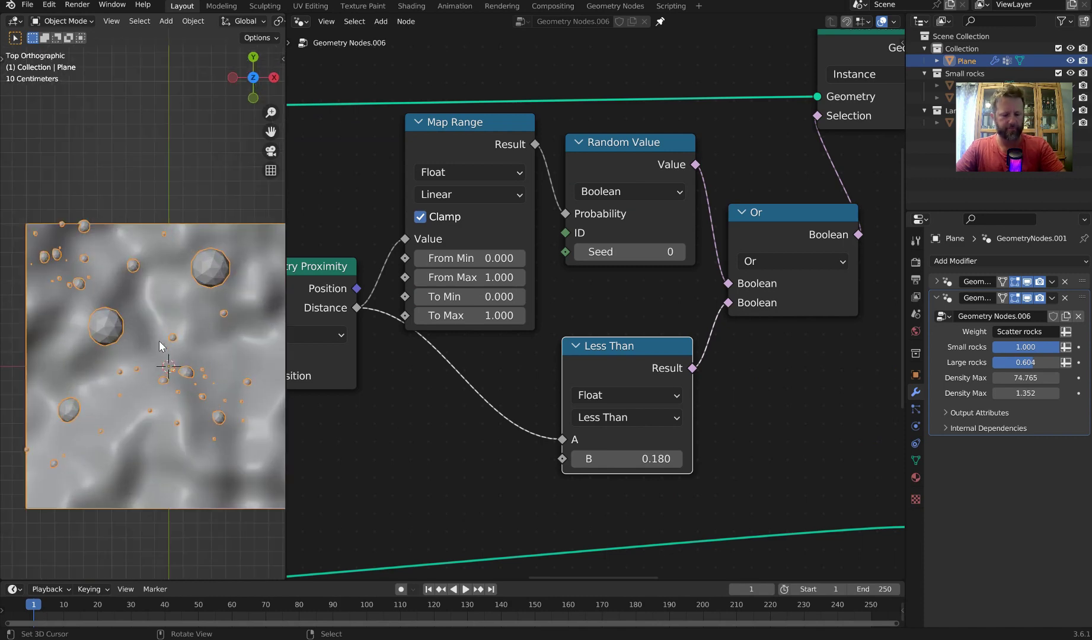
pyautogui.press('z')
pyautogui.click(60, 344)
pyautogui.moveTo(287, 314); pyautogui.dragTo(433, 314)
pyautogui.scroll(2, 338, 307)
pyautogui.moveTo(565, 139); pyautogui.dragTo(573, 176, button='middle')
pyautogui.scroll(3, 624, 227)
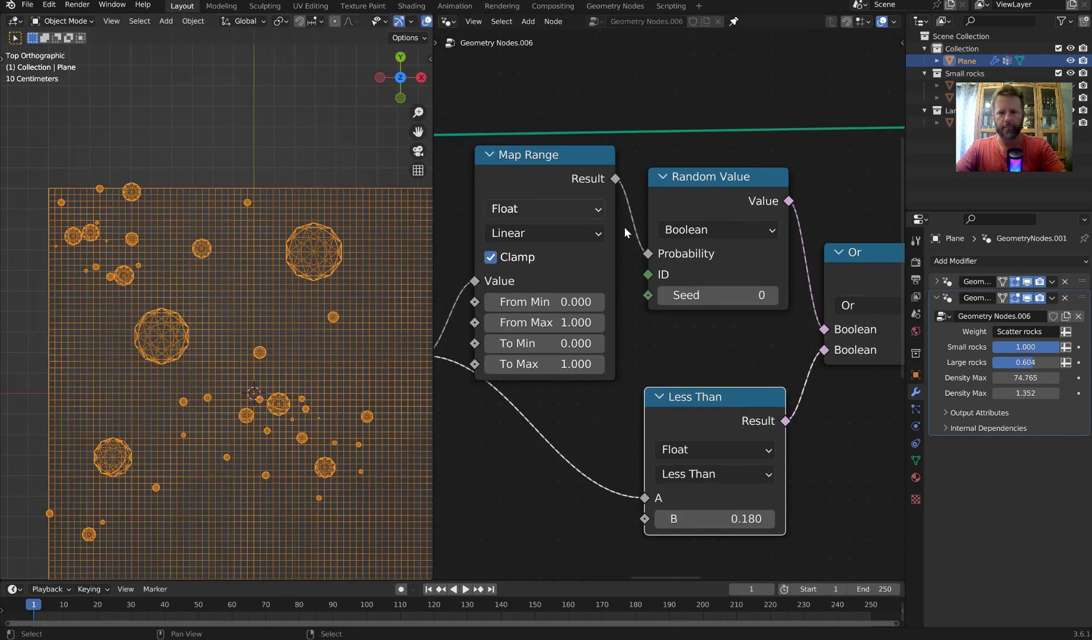
# - Move the Less Than node up close beneath the Boolean Random Value and set its B threshold to 0.170
pyautogui.moveTo(740, 427); pyautogui.dragTo(742, 364)
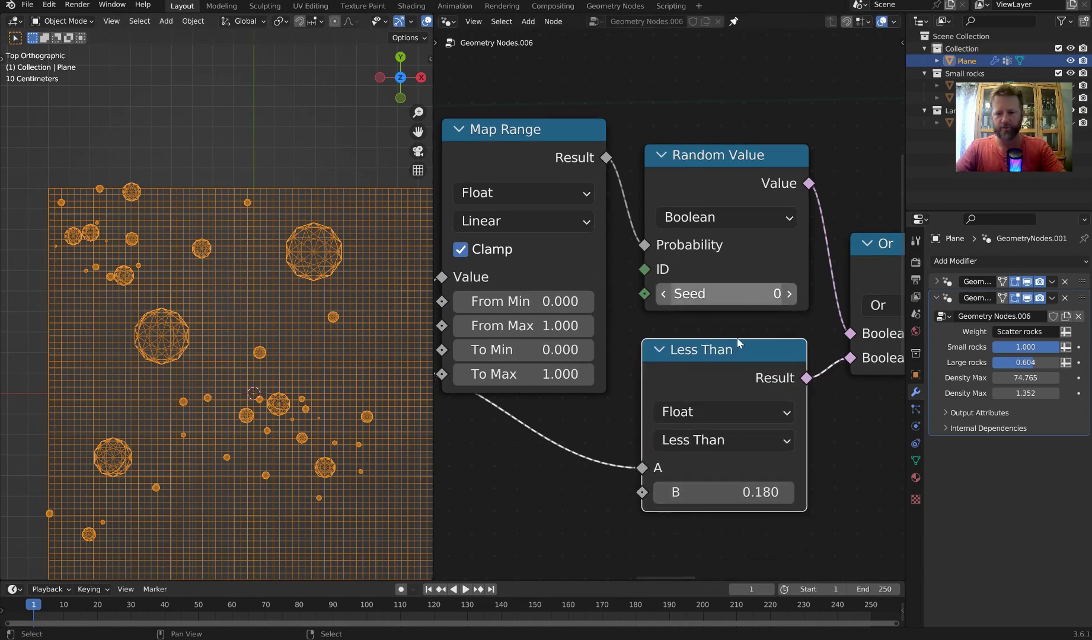
pyautogui.click(661, 493)
pyautogui.moveTo(724, 493); pyautogui.dragTo(733, 493)
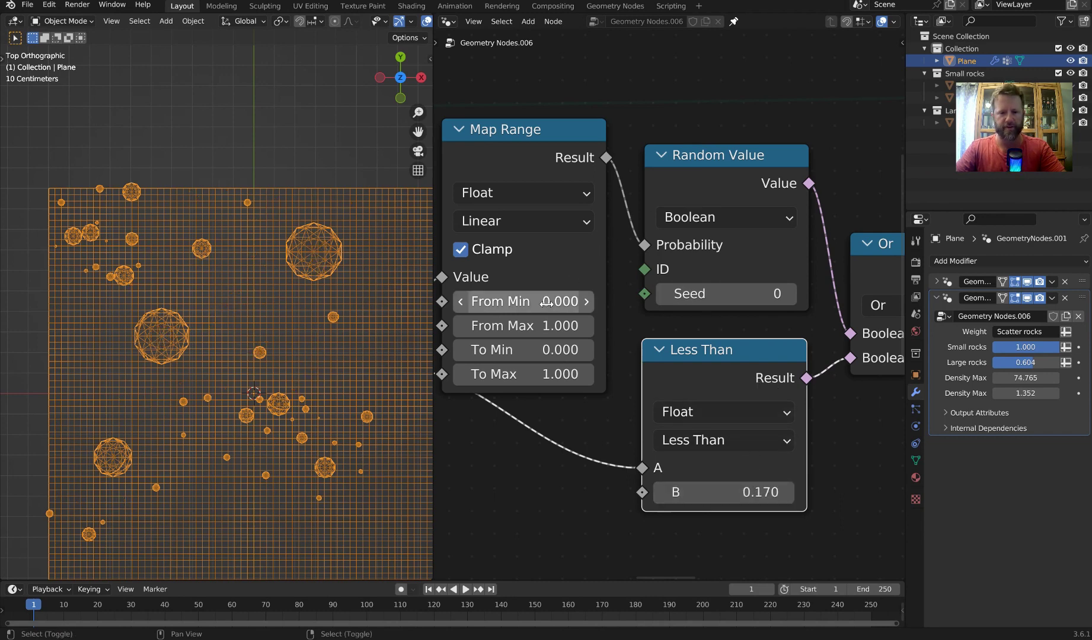
# - Set the Map Range to From Min 0.620, From Max 0.890, To Min 0.420, and To Max 0.210
pyautogui.keyDown('shift'); pyautogui.moveTo(549, 302); pyautogui.dragTo(503, 374); pyautogui.keyUp('shift')
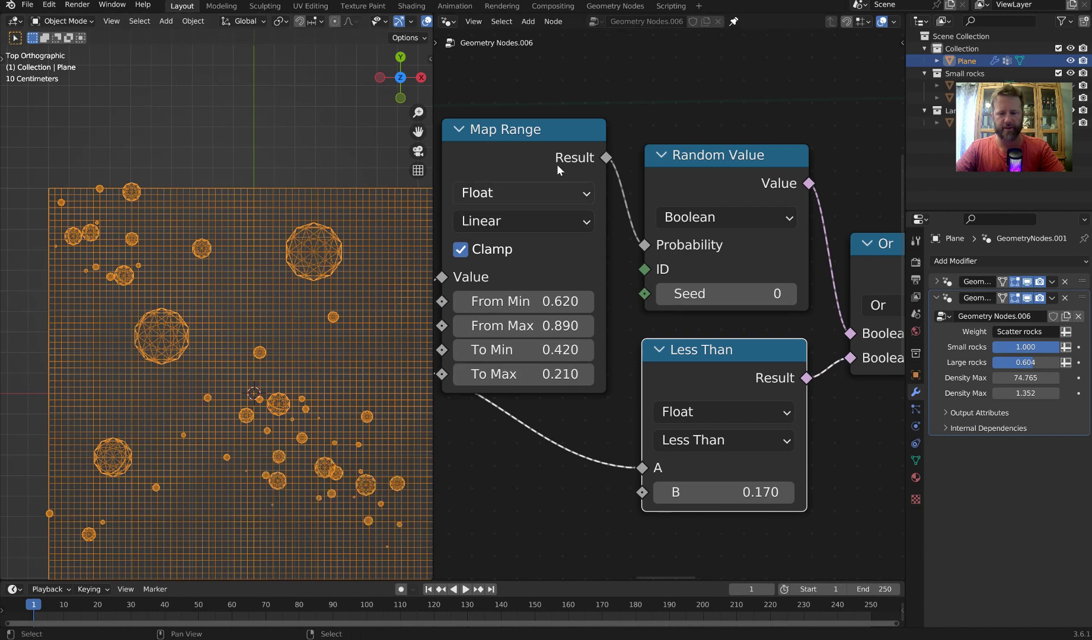
pyautogui.scroll(-2, 772, 230)
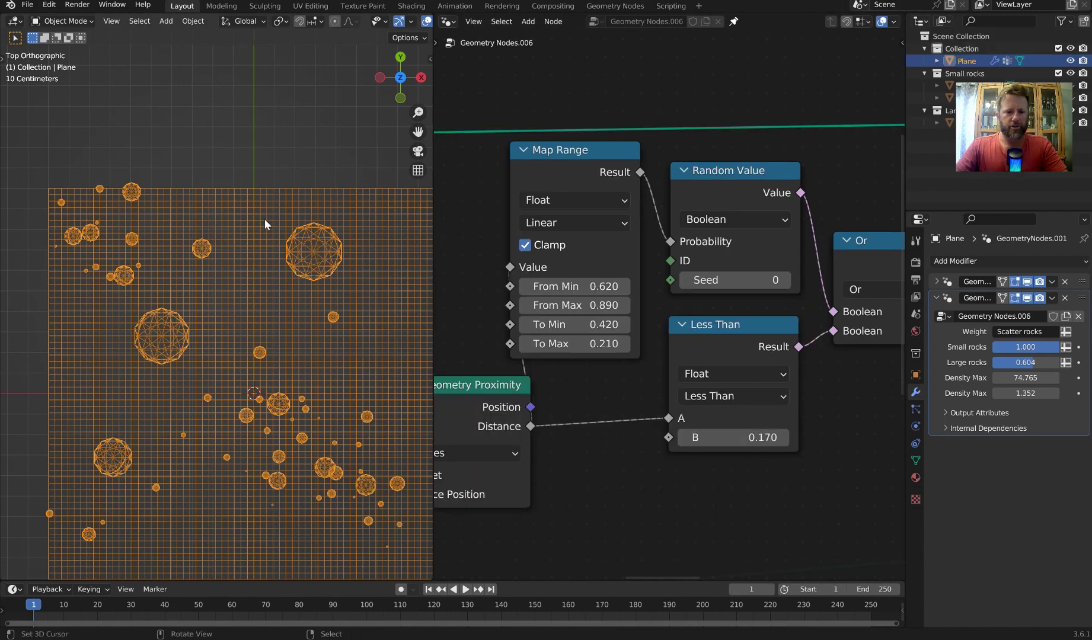
# - Nudge the Realize Instances and Geometry Proximity nodes slightly upward to tidy the proximity branch
pyautogui.moveTo(566, 265); pyautogui.dragTo(773, 220, button='middle')
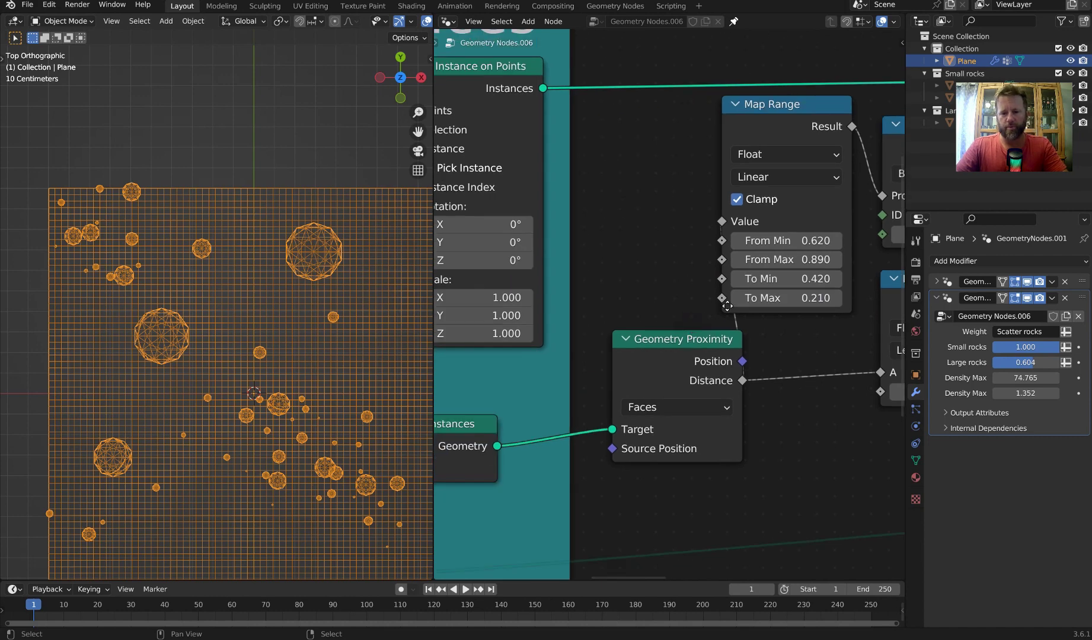
pyautogui.moveTo(727, 307); pyautogui.dragTo(778, 241, button='middle')
pyautogui.scroll(3, 565, 329)
pyautogui.moveTo(517, 365); pyautogui.dragTo(527, 335)
pyautogui.moveTo(771, 257); pyautogui.dragTo(779, 240)
pyautogui.moveTo(506, 345); pyautogui.dragTo(639, 325, button='middle')
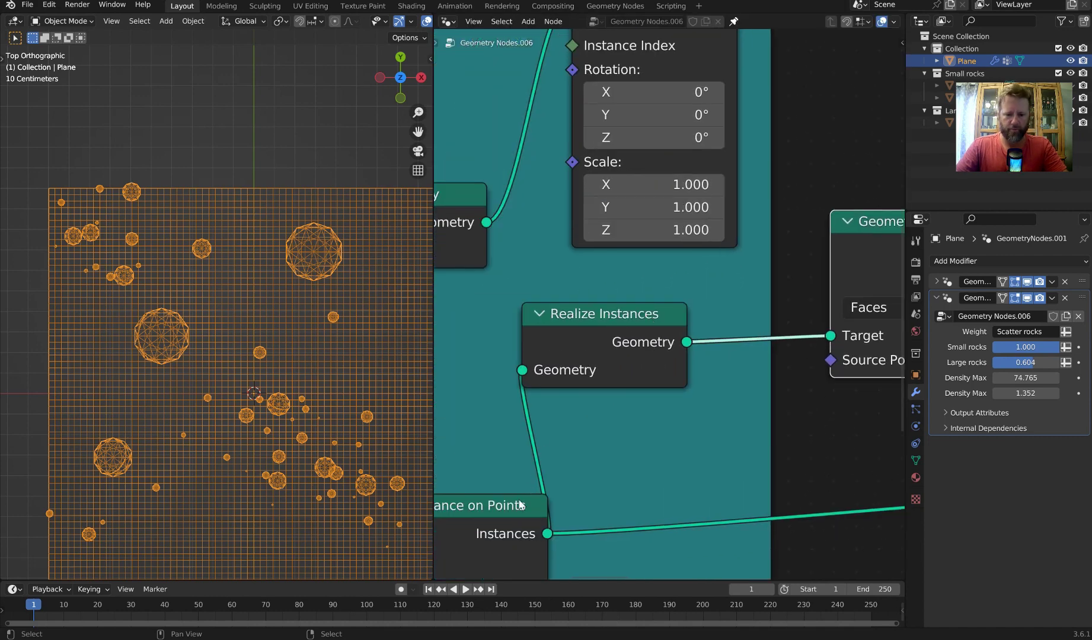
# - Insert a Scale Elements node between Realize Instances and Geometry Proximity, making room for it, and set its Scale to 0.010
pyautogui.moveTo(519, 504); pyautogui.dragTo(417, 475)
pyautogui.moveTo(604, 324); pyautogui.dragTo(524, 359)
pyautogui.hotkey('shift', 'a')
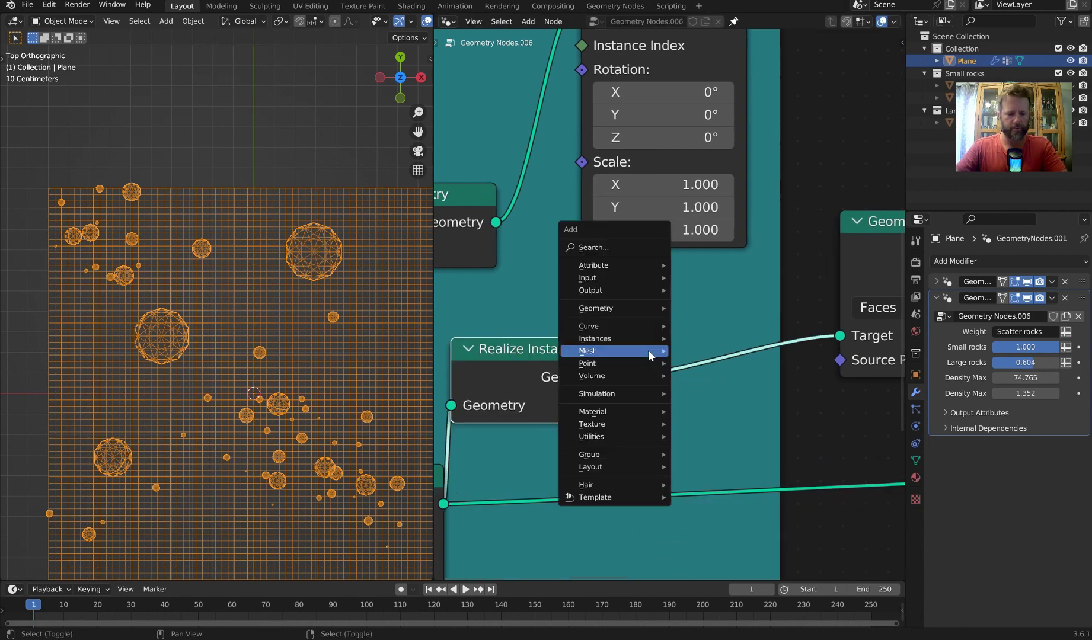
pyautogui.write('scale')
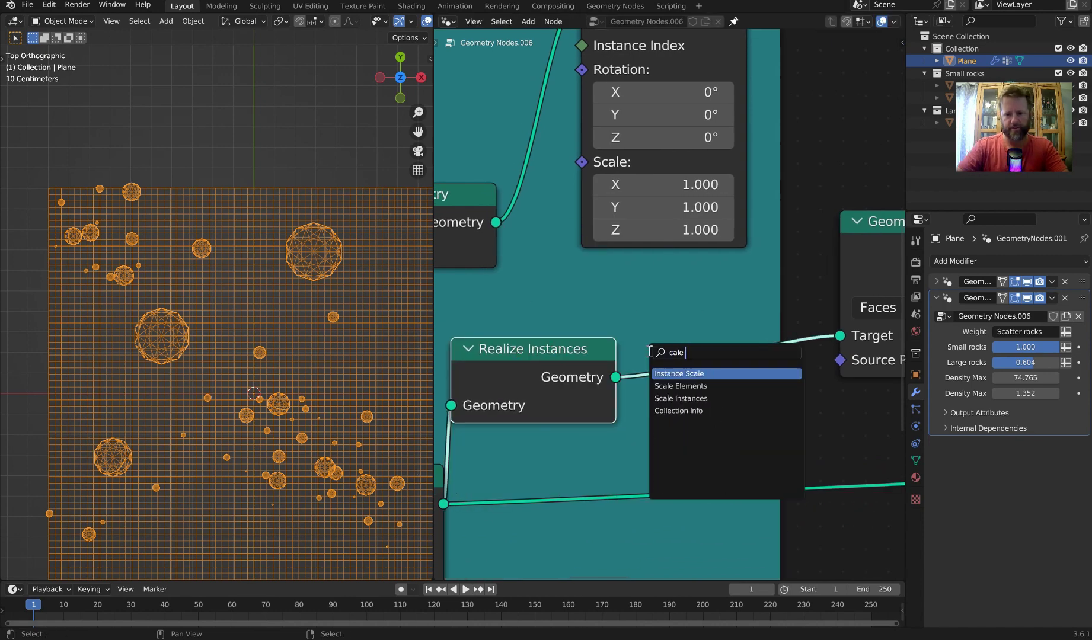
pyautogui.click(688, 386)
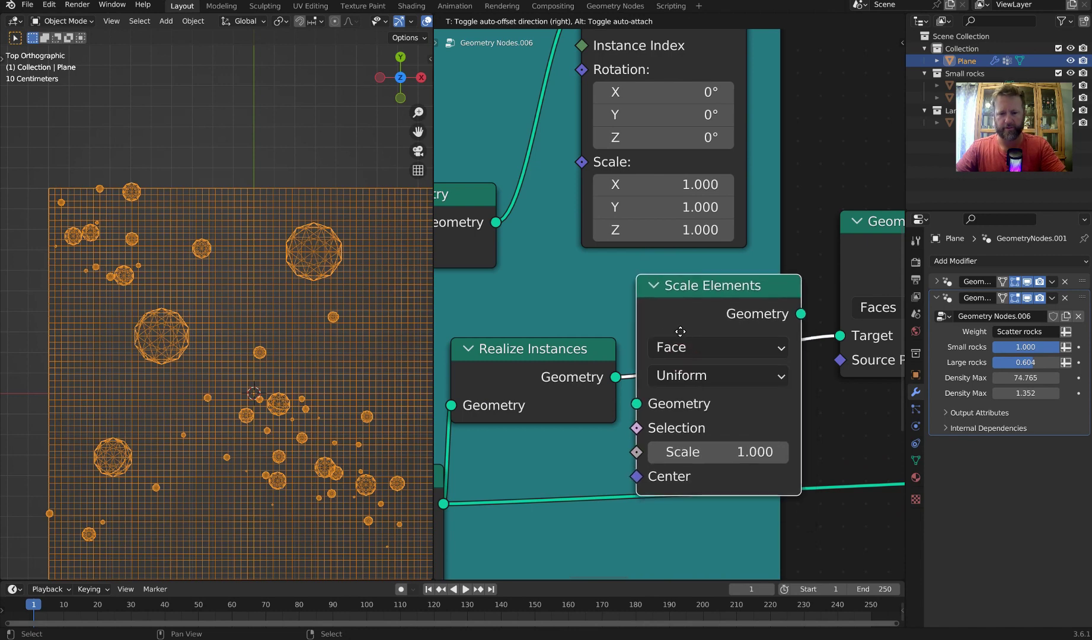
pyautogui.click(724, 310)
pyautogui.hotkey('ctrl', 'z')
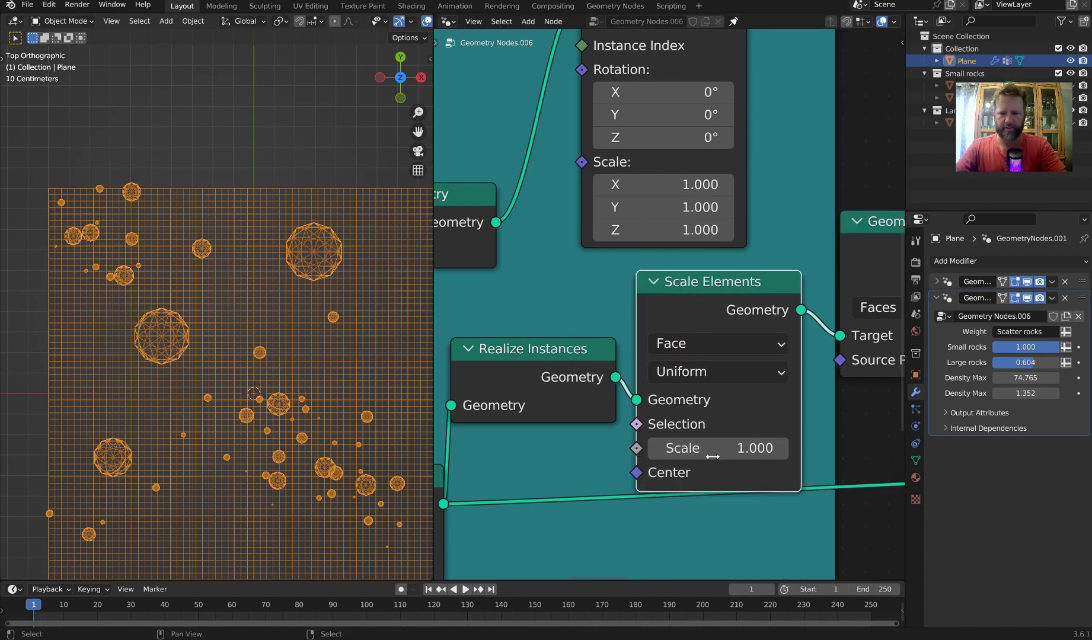
pyautogui.moveTo(739, 448); pyautogui.dragTo(698, 448)
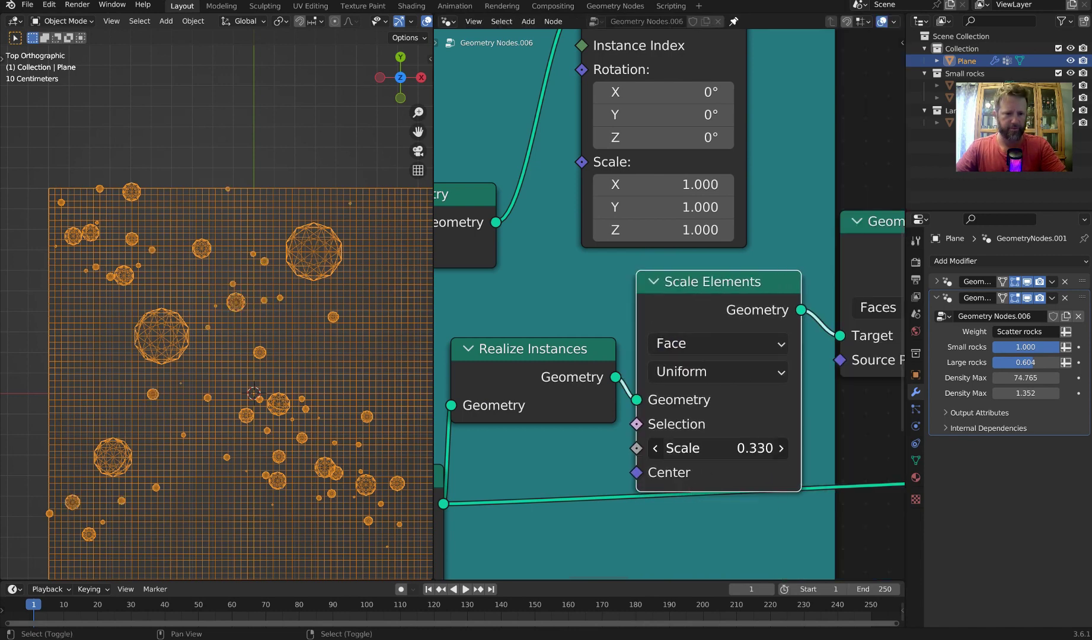
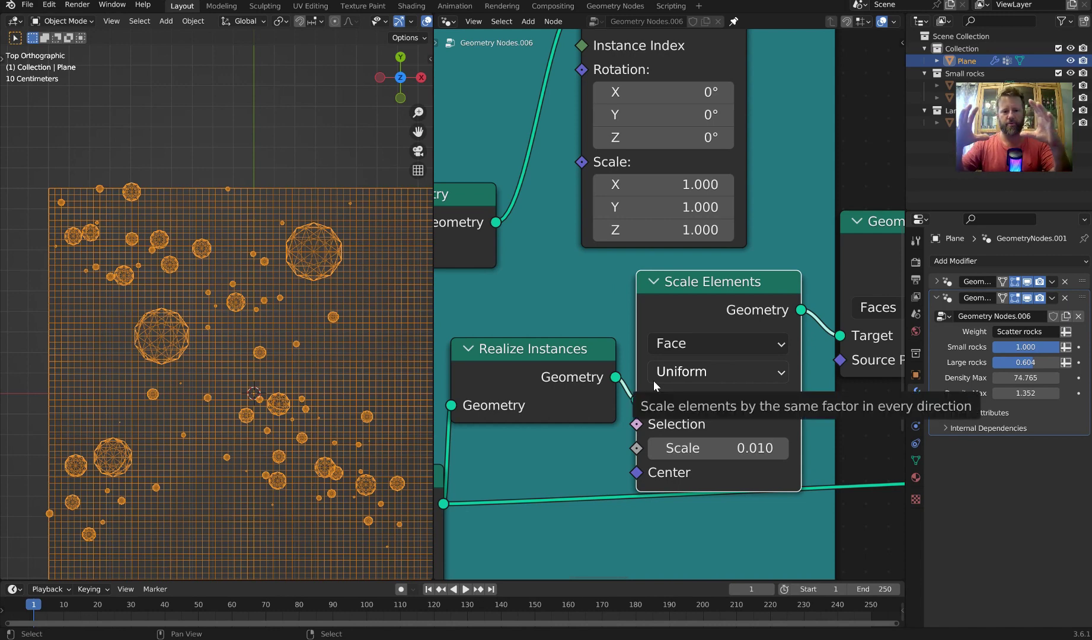
# - Examine how the small rocks are spaced around the large ones on the terrain, in both solid and wireframe shading
pyautogui.scroll(-9, 705, 292)
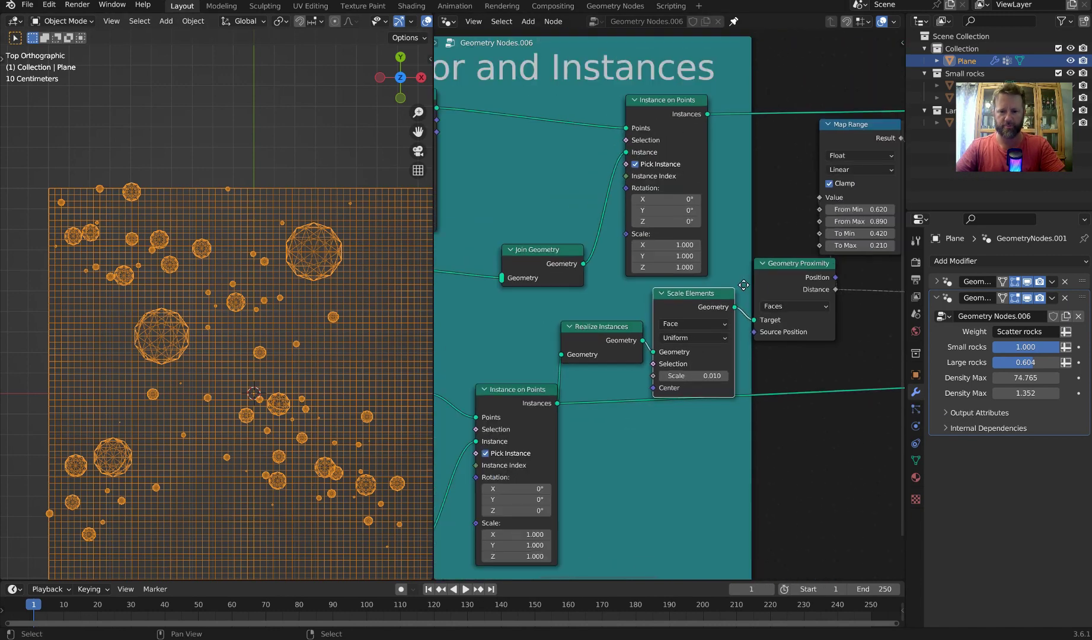
pyautogui.moveTo(740, 280); pyautogui.dragTo(462, 359, button='middle')
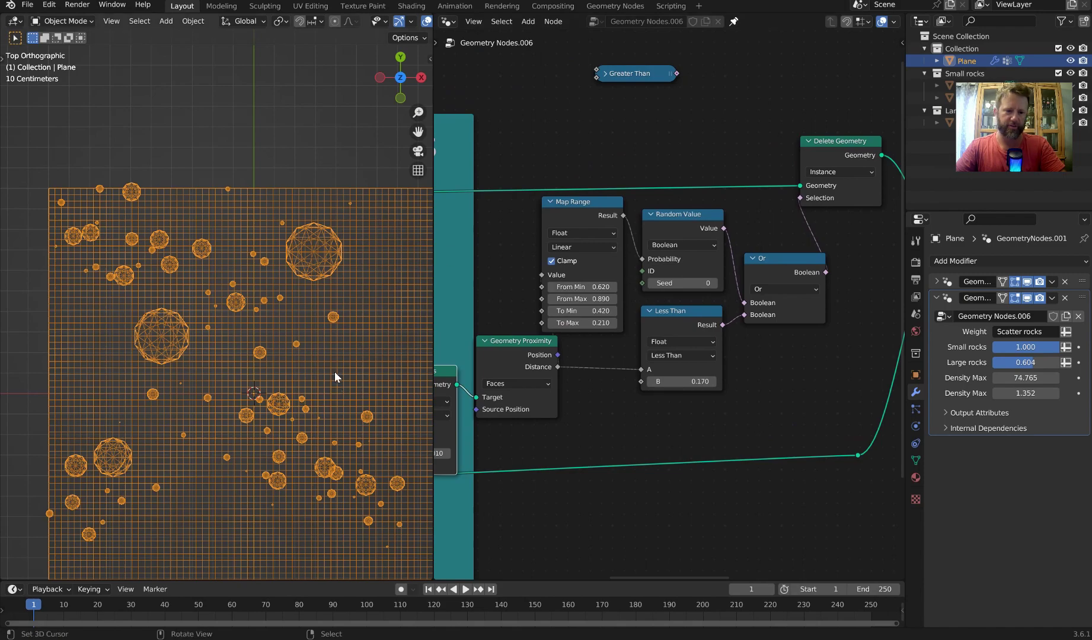
pyautogui.moveTo(334, 377)
pyautogui.mouseDown(button='middle')
pyautogui.moveTo(317, 283)
pyautogui.moveTo(245, 294)
pyautogui.mouseUp(button='middle')
pyautogui.hotkey('shift', 'z')
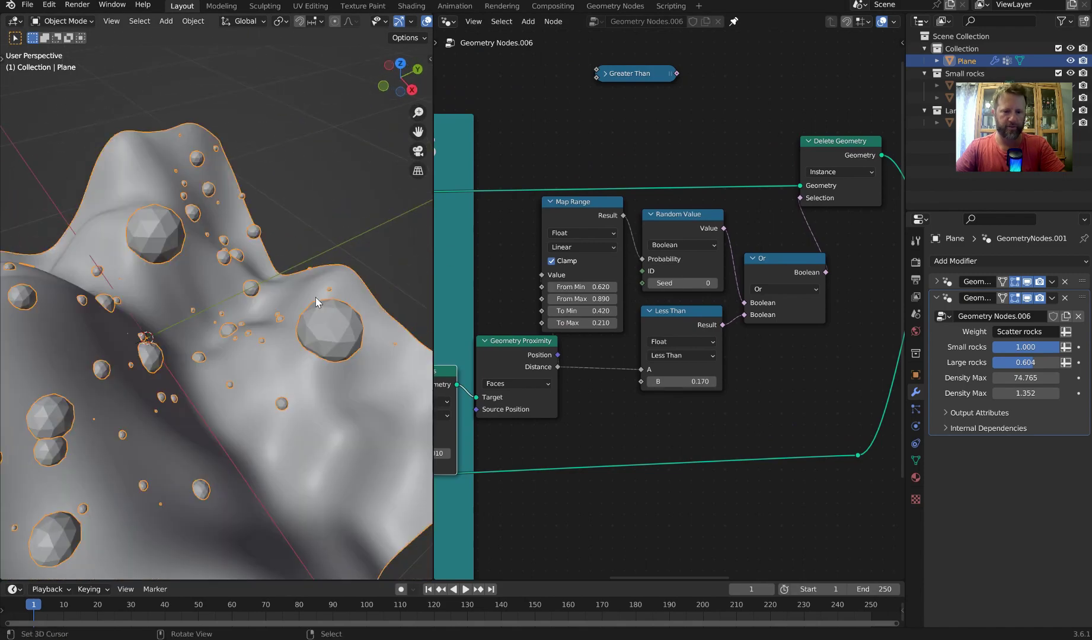
pyautogui.moveTo(315, 310); pyautogui.dragTo(261, 226, button='middle')
pyautogui.scroll(-6, 251, 142)
pyautogui.scroll(6, 292, 293)
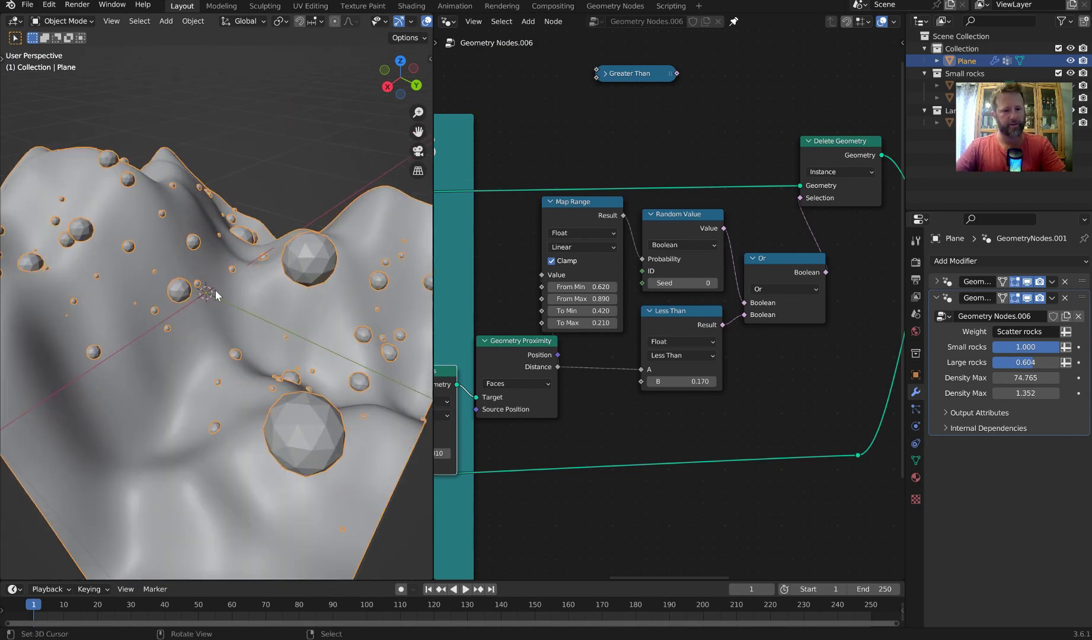
pyautogui.moveTo(304, 278); pyautogui.dragTo(230, 464, button='middle')
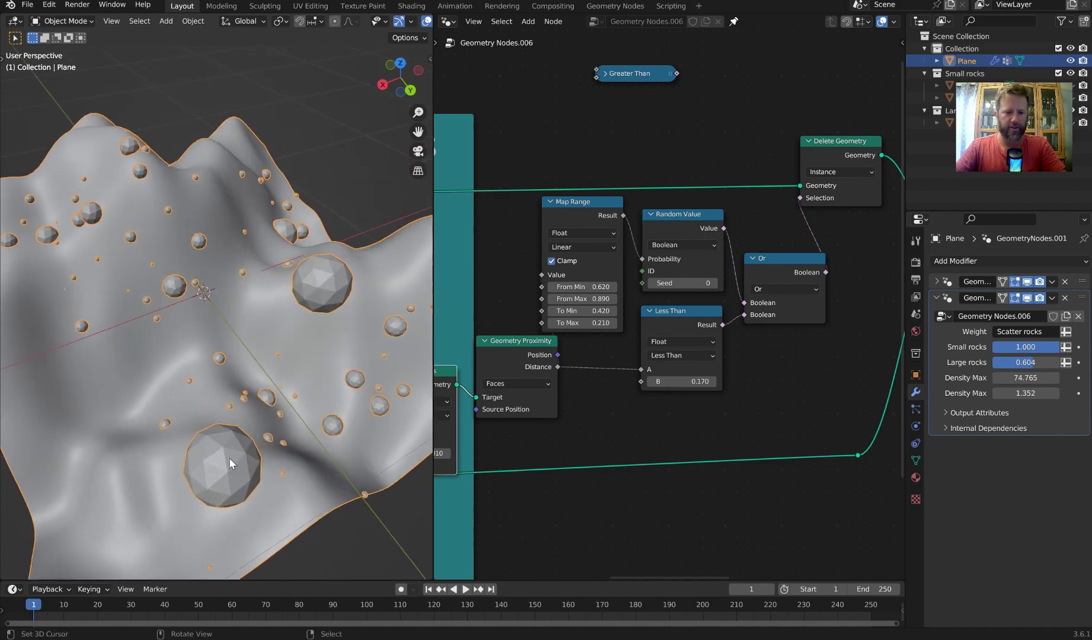
pyautogui.press('z')
pyautogui.click(121, 456)
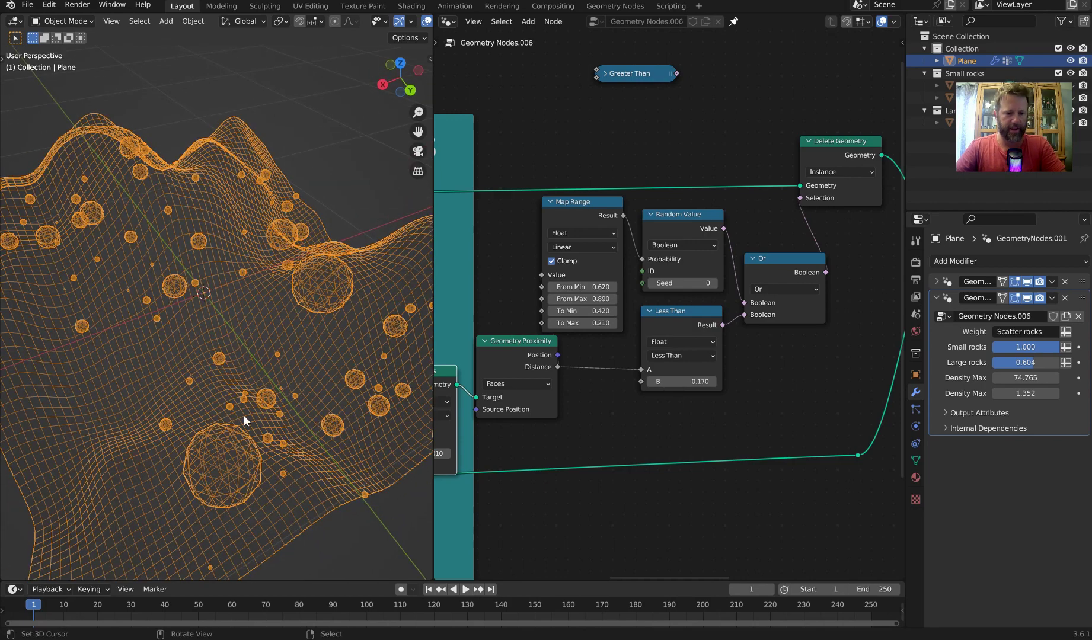
pyautogui.moveTo(172, 235); pyautogui.dragTo(227, 294, button='middle')
pyautogui.press('z')
pyautogui.click(347, 287)
pyautogui.moveTo(347, 287); pyautogui.dragTo(297, 215, button='middle')
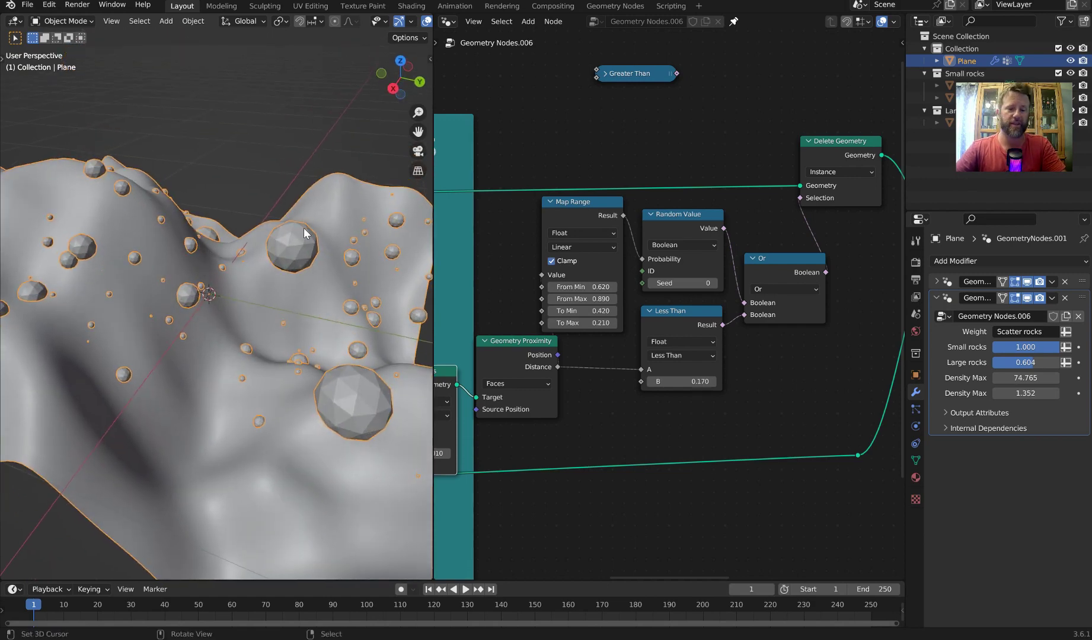
pyautogui.moveTo(342, 268); pyautogui.dragTo(435, 266, button='middle')
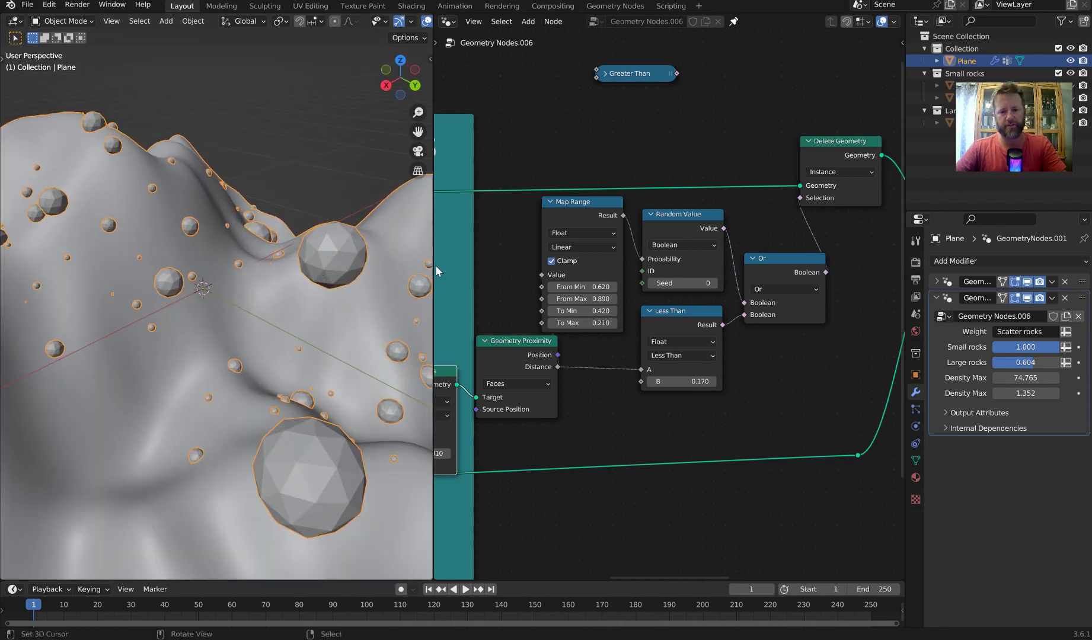
pyautogui.scroll(-4, 400, 276)
# - Tidy the positions of the Delete Geometry and first Join Geometry nodes in a widened node editor and save the file
pyautogui.moveTo(504, 270); pyautogui.dragTo(450, 285, button='middle')
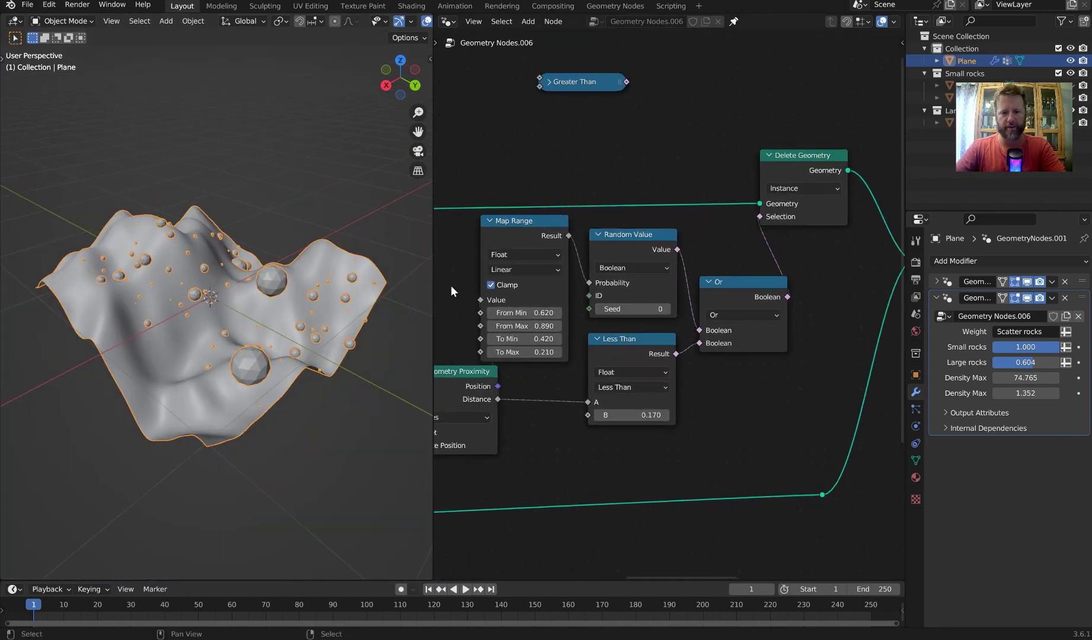
pyautogui.moveTo(431, 285); pyautogui.dragTo(342, 288)
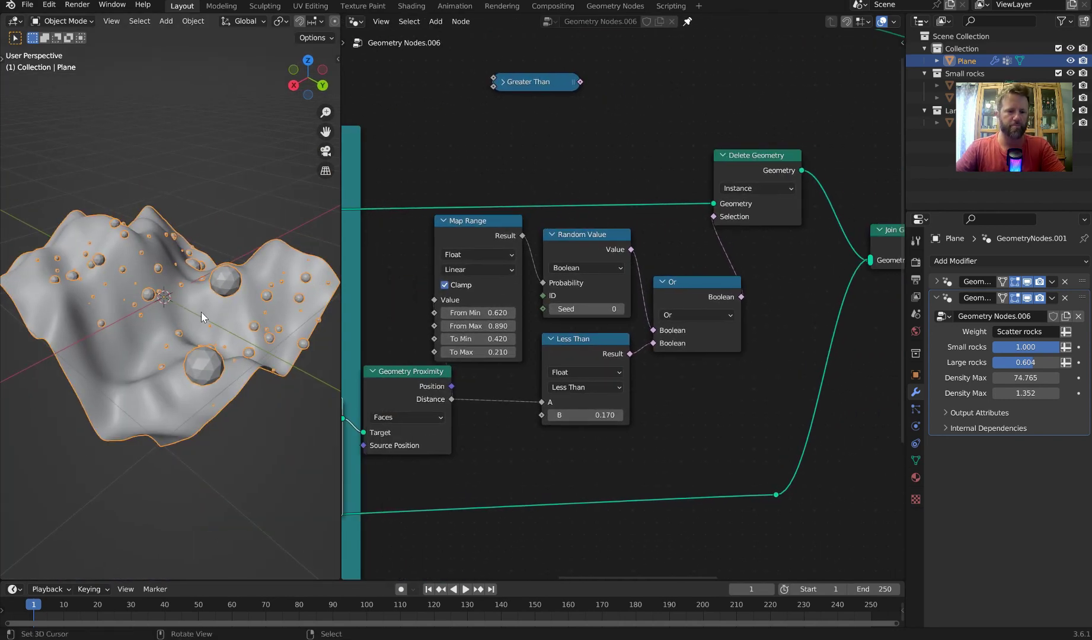
pyautogui.moveTo(740, 199); pyautogui.dragTo(786, 211)
pyautogui.scroll(-1, 415, 284)
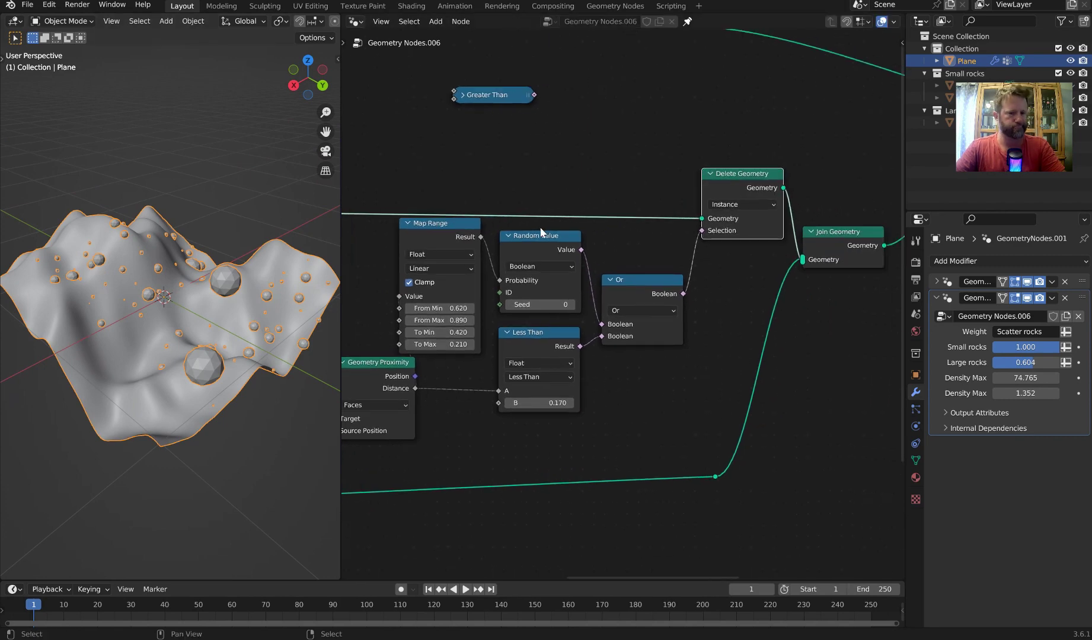
pyautogui.moveTo(686, 140); pyautogui.dragTo(528, 156, button='middle')
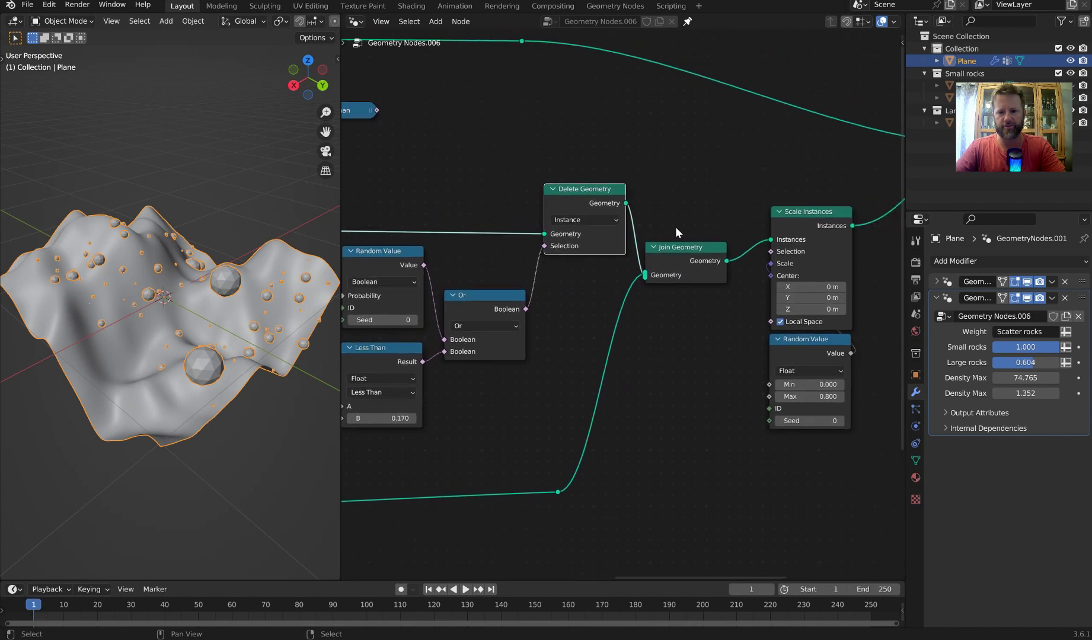
pyautogui.moveTo(685, 245); pyautogui.dragTo(698, 217)
pyautogui.moveTo(764, 242); pyautogui.dragTo(629, 246, button='middle')
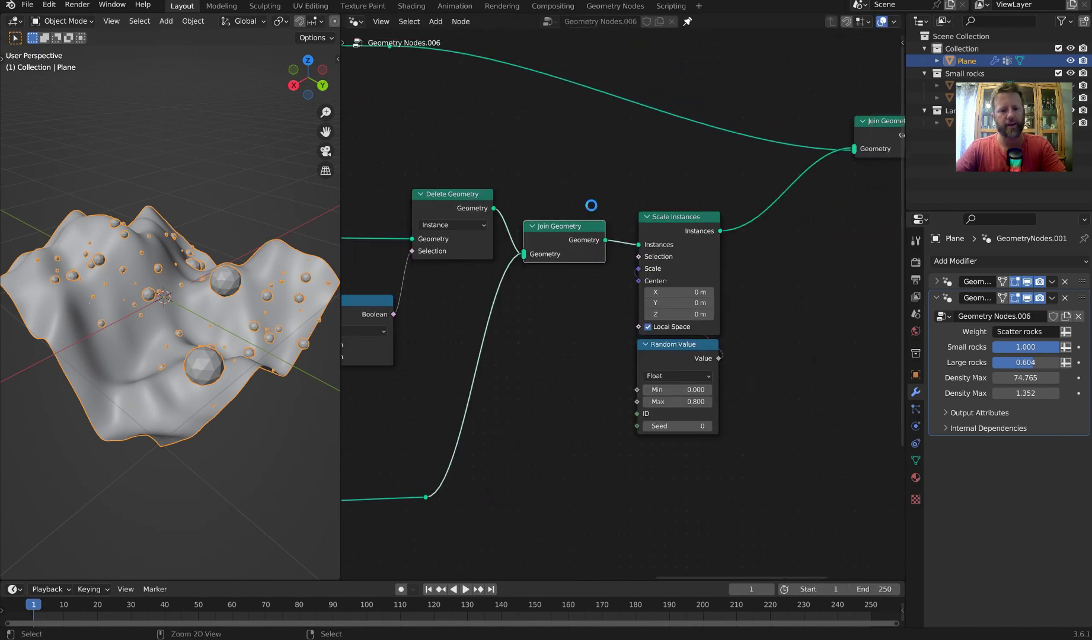
pyautogui.hotkey('ctrl', 's')
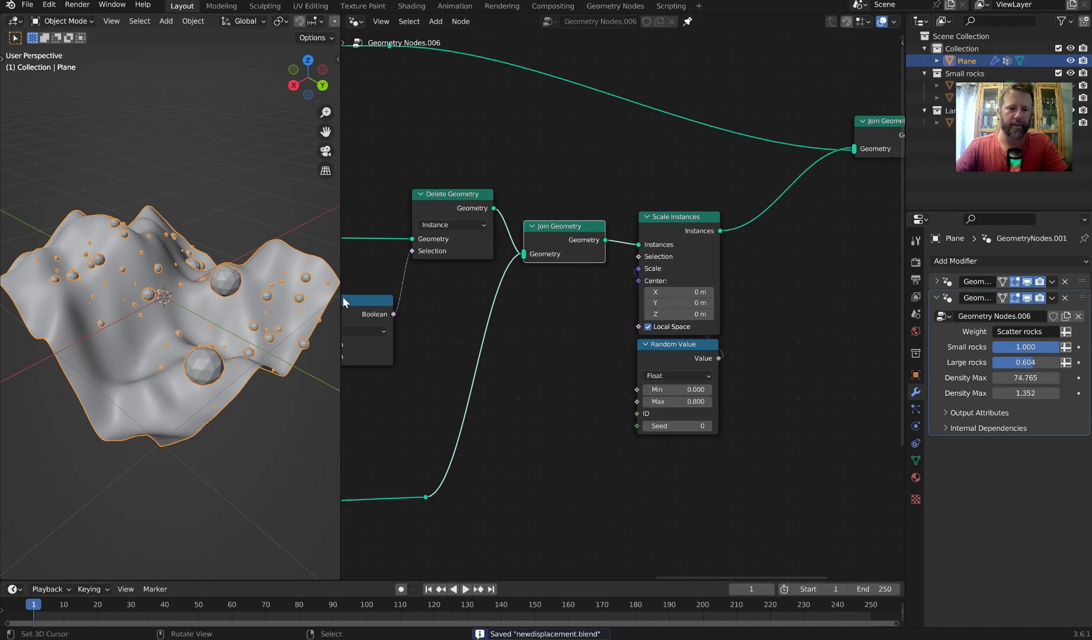
# - Enlarge the 3D viewport and set the terrain displacement modifier's Clif Scale to 5.028
pyautogui.moveTo(342, 295); pyautogui.dragTo(401, 305)
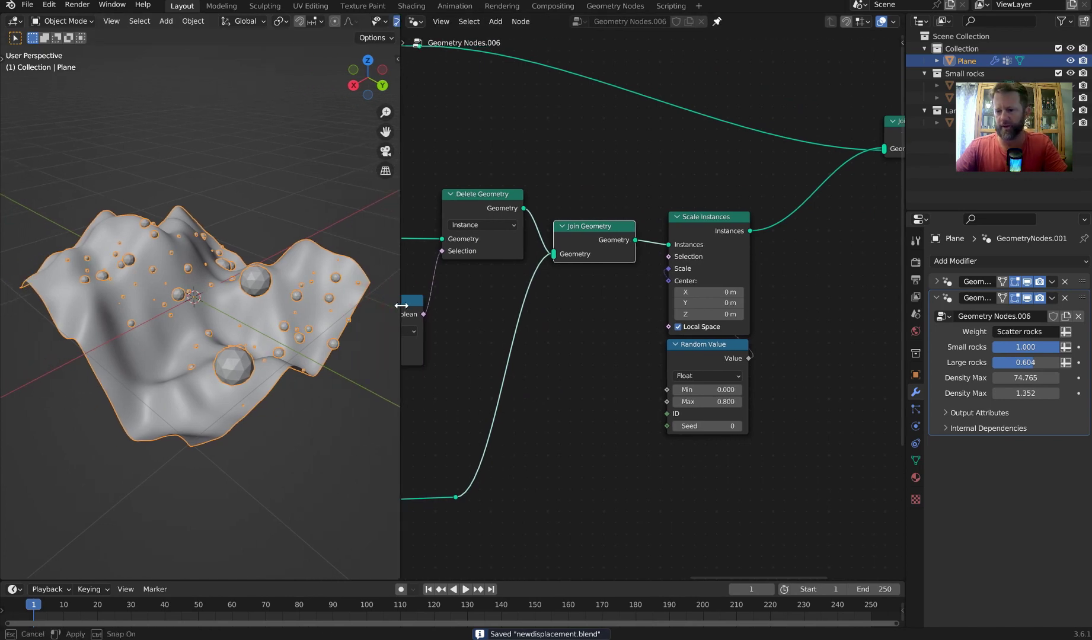
pyautogui.scroll(1, 219, 320)
pyautogui.scroll(2, 240, 302)
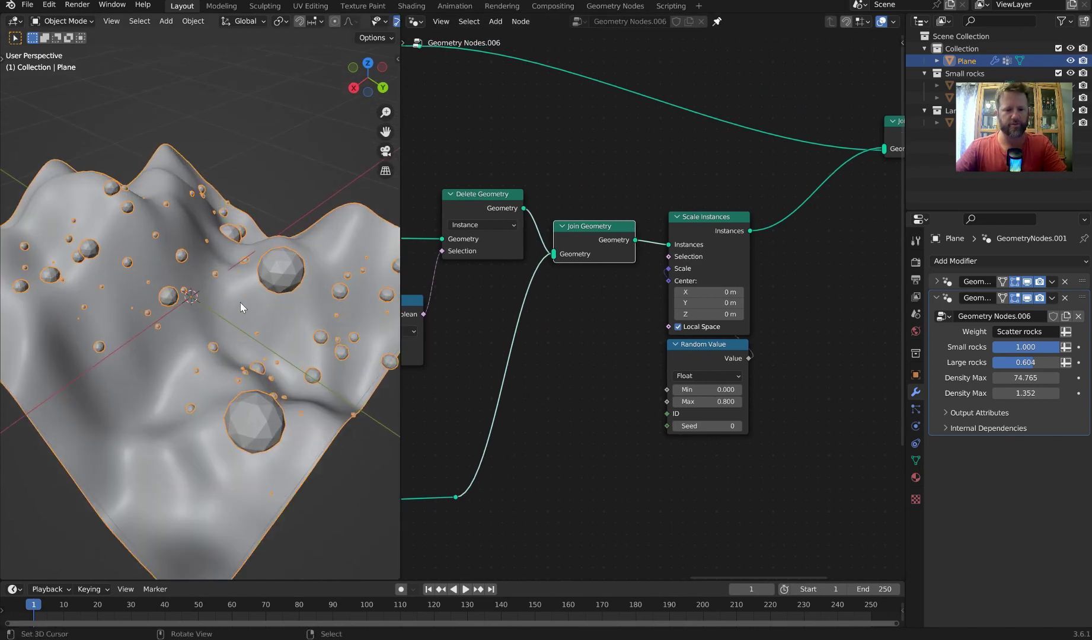
pyautogui.moveTo(256, 288); pyautogui.dragTo(244, 278, button='middle')
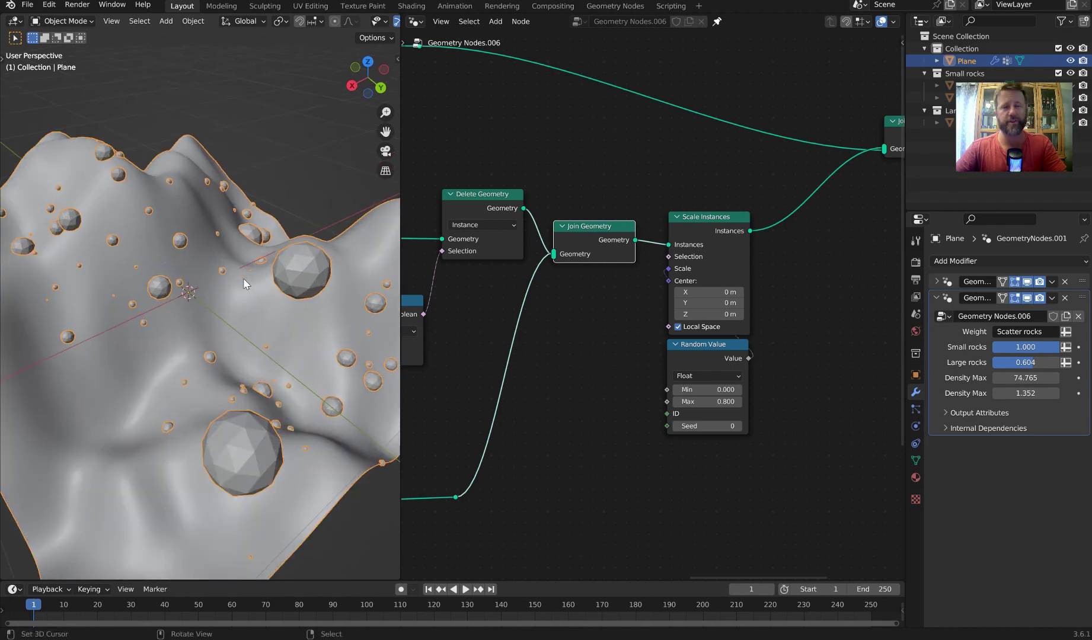
pyautogui.click(938, 282)
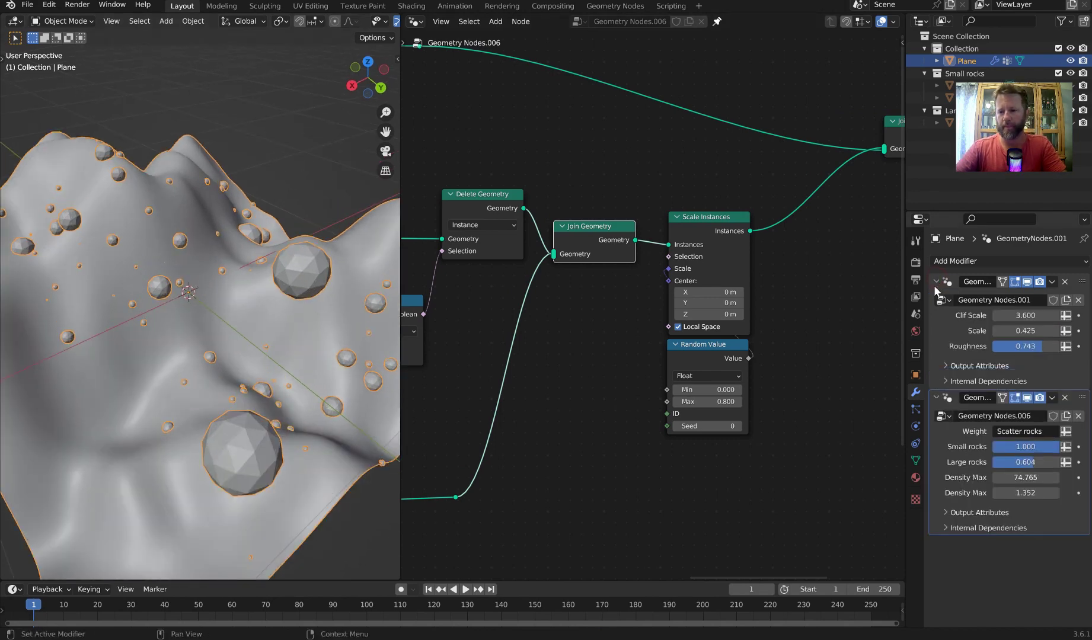
pyautogui.moveTo(1016, 317)
pyautogui.mouseDown()
pyautogui.moveTo(996, 316)
pyautogui.moveTo(1036, 316)
pyautogui.mouseUp()
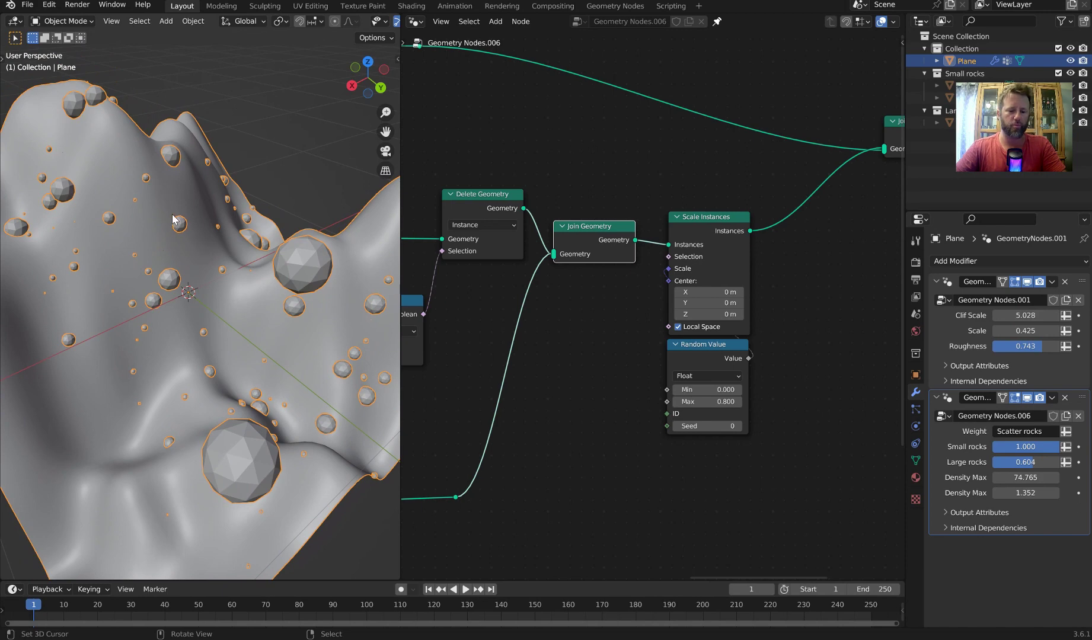
# - Switch the plane to weight painting and erase all its weights from the top view with a 259 px brush at weight 0
pyautogui.click(160, 207)
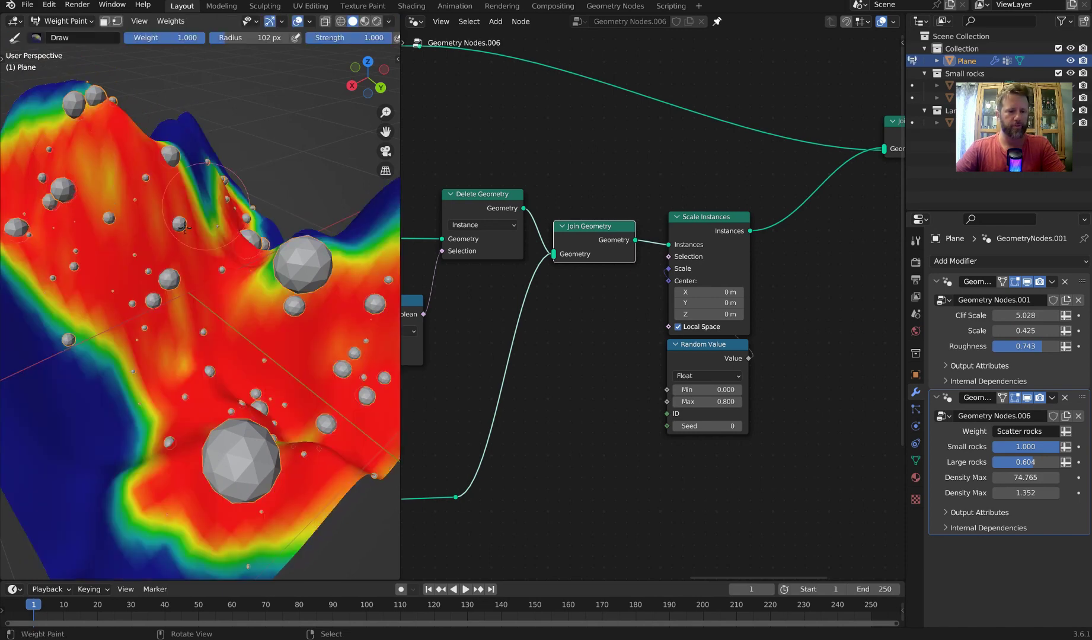
pyautogui.scroll(-3, 160, 206)
pyautogui.press('KP_7')
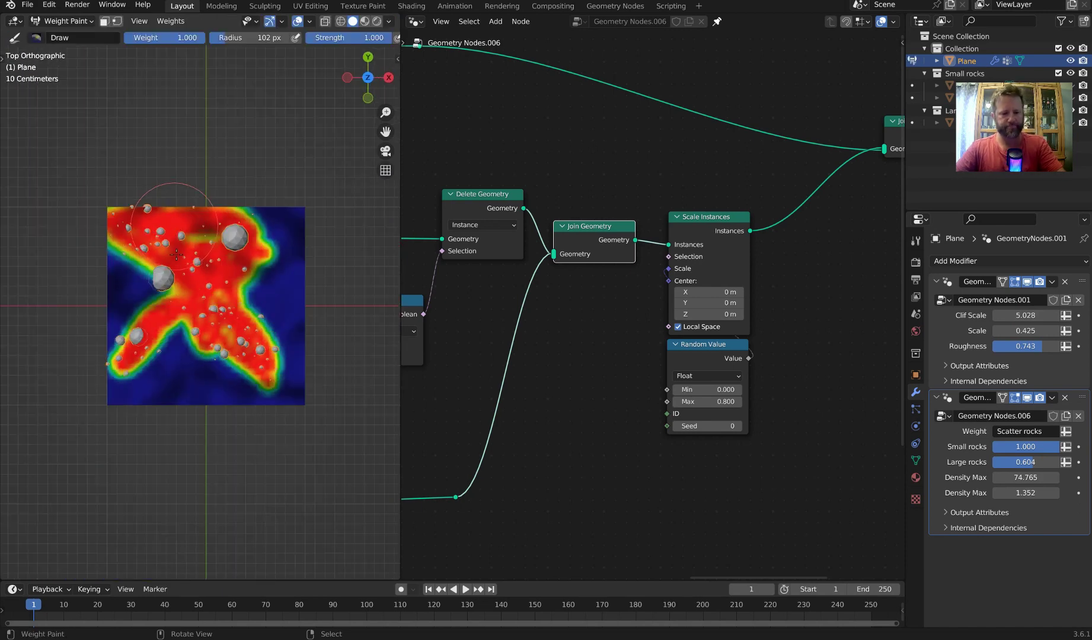
pyautogui.hotkey('ctrl', 'f')
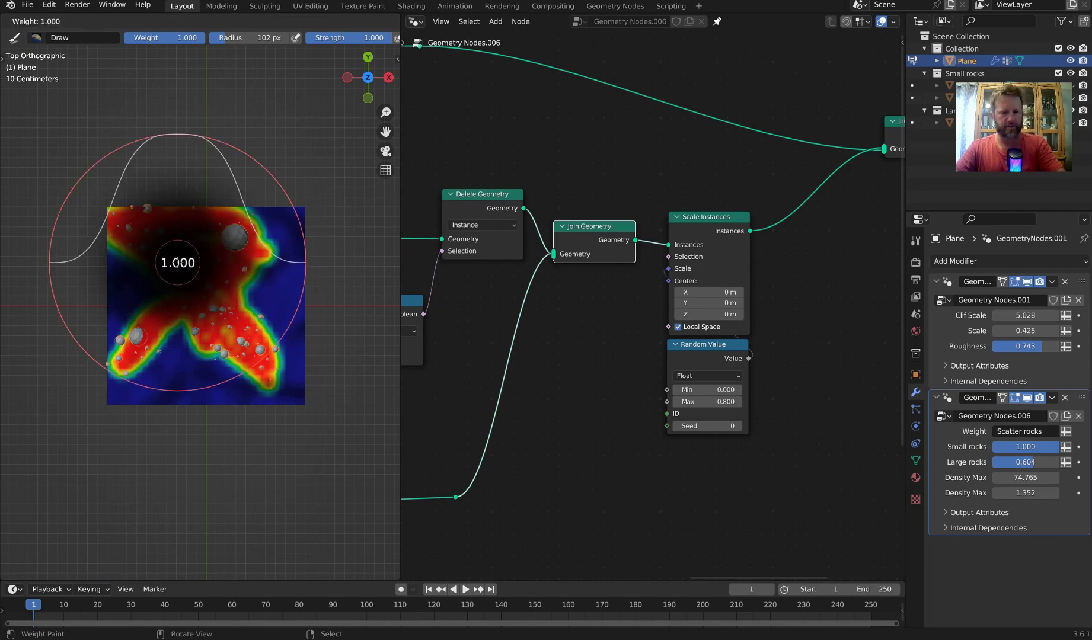
pyautogui.click(196, 257)
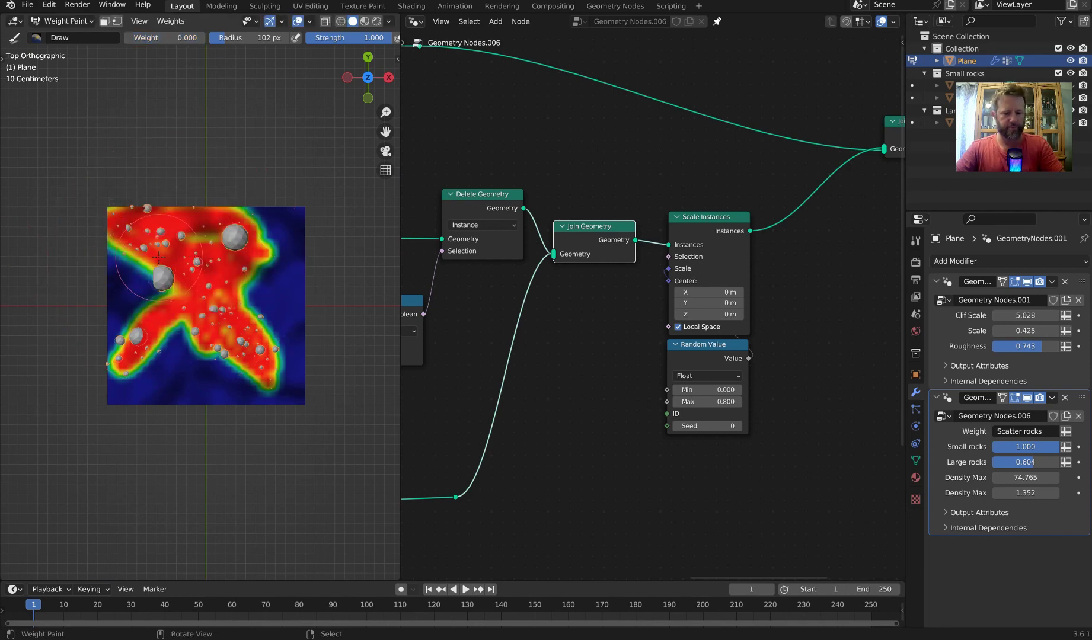
pyautogui.press('f')
pyautogui.click(269, 257)
pyautogui.moveTo(163, 261)
pyautogui.mouseDown()
pyautogui.moveTo(212, 347)
pyautogui.moveTo(98, 224)
pyautogui.moveTo(292, 341)
pyautogui.moveTo(208, 292)
pyautogui.moveTo(210, 278)
pyautogui.moveTo(153, 283)
pyautogui.mouseUp()
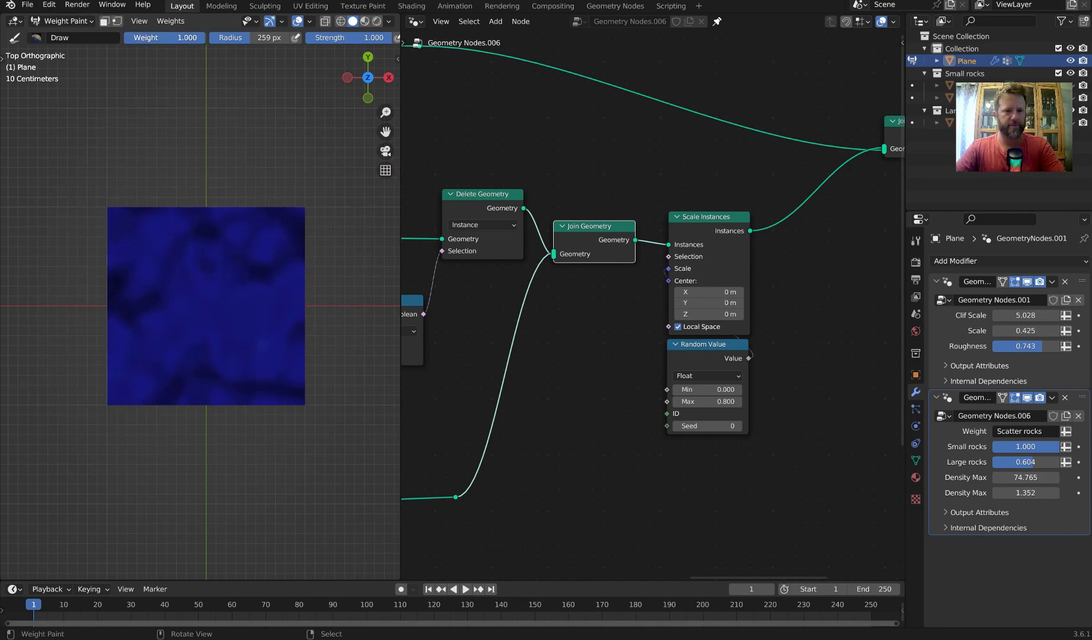
# - Reduce the weight brush radius to 97 px and set the terrain's Clif Scale to 5.408
pyautogui.press('f')
pyautogui.click(292, 317)
pyautogui.moveTo(201, 316)
pyautogui.mouseDown(button='middle')
pyautogui.moveTo(200, 274)
pyautogui.moveTo(136, 255)
pyautogui.mouseUp(button='middle')
pyautogui.scroll(3, 321, 284)
pyautogui.moveTo(320, 285); pyautogui.dragTo(188, 276, button='middle')
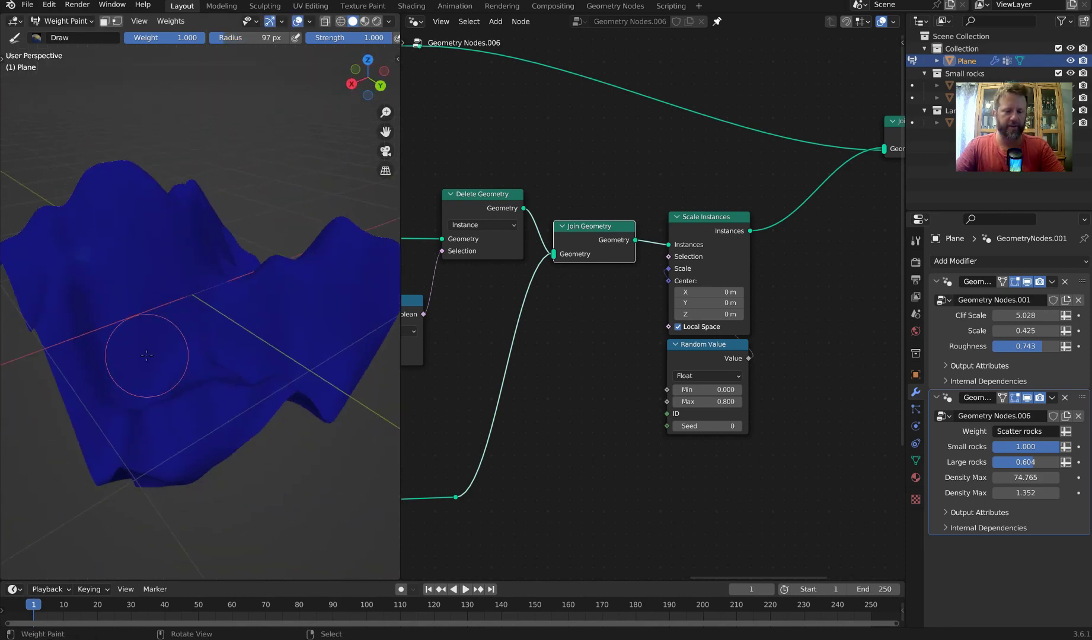
pyautogui.moveTo(1025, 315)
pyautogui.mouseDown()
pyautogui.moveTo(913, 315)
pyautogui.moveTo(1043, 315)
pyautogui.mouseUp()
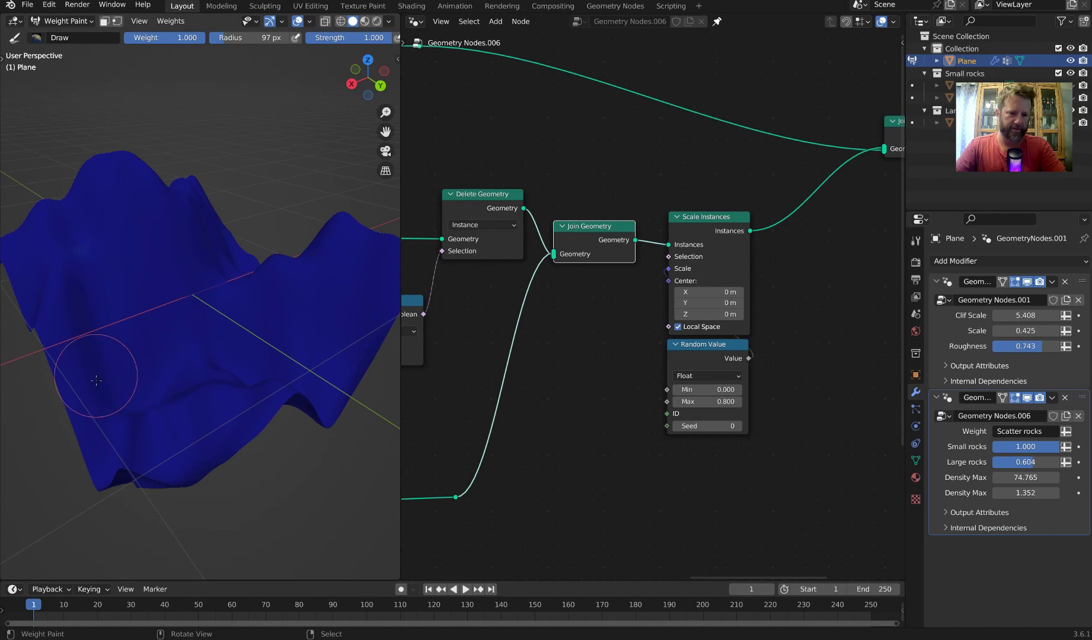
# - Paint weight 1.000 over several valleys and slopes of the terrain to scatter rocks there
pyautogui.moveTo(105, 390); pyautogui.dragTo(230, 353)
pyautogui.moveTo(224, 348); pyautogui.dragTo(327, 345, button='middle')
pyautogui.moveTo(245, 371)
pyautogui.mouseDown()
pyautogui.moveTo(220, 318)
pyautogui.moveTo(255, 355)
pyautogui.moveTo(278, 291)
pyautogui.moveTo(267, 261)
pyautogui.moveTo(341, 373)
pyautogui.mouseUp()
pyautogui.moveTo(341, 373); pyautogui.dragTo(196, 409, button='middle')
pyautogui.moveTo(287, 382)
pyautogui.mouseDown()
pyautogui.moveTo(314, 330)
pyautogui.moveTo(288, 316)
pyautogui.moveTo(315, 145)
pyautogui.moveTo(290, 226)
pyautogui.mouseUp()
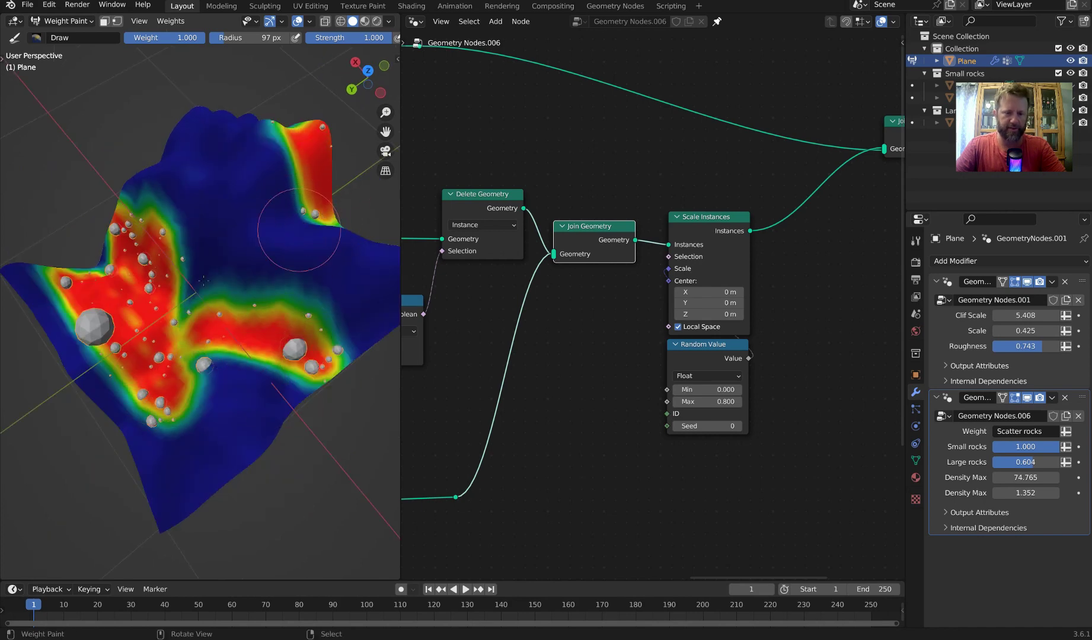
pyautogui.moveTo(299, 230); pyautogui.dragTo(341, 329, button='middle')
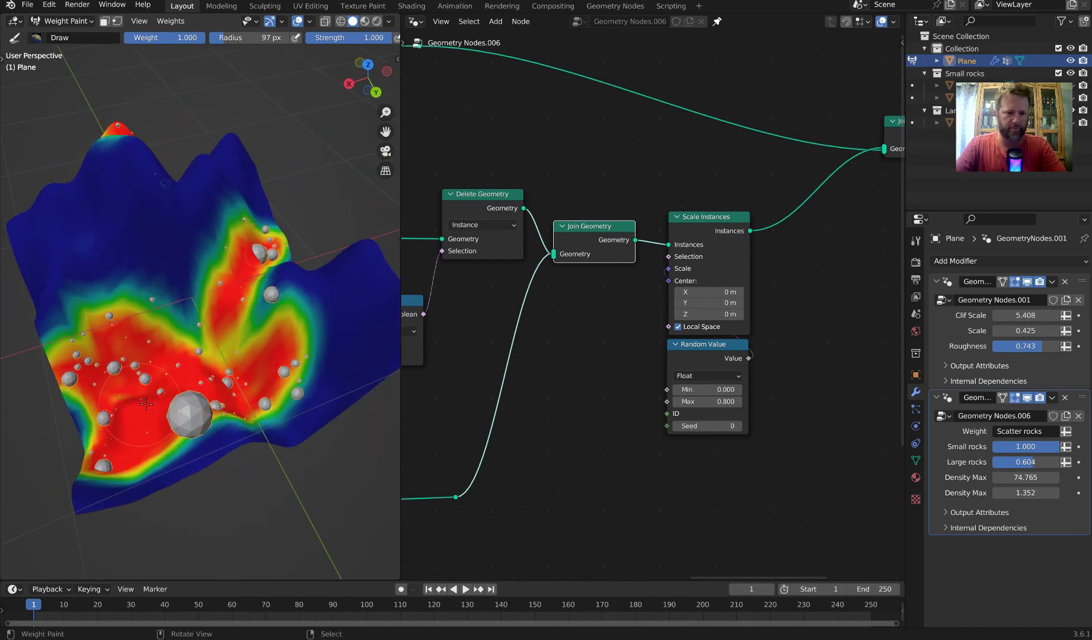
# - Return the plane to Object Mode and view the newly painted rock scatter on the terrain
pyautogui.moveTo(117, 423); pyautogui.dragTo(255, 329, button='middle')
pyautogui.hotkey('ctrl', 'Tab')
pyautogui.click(139, 348)
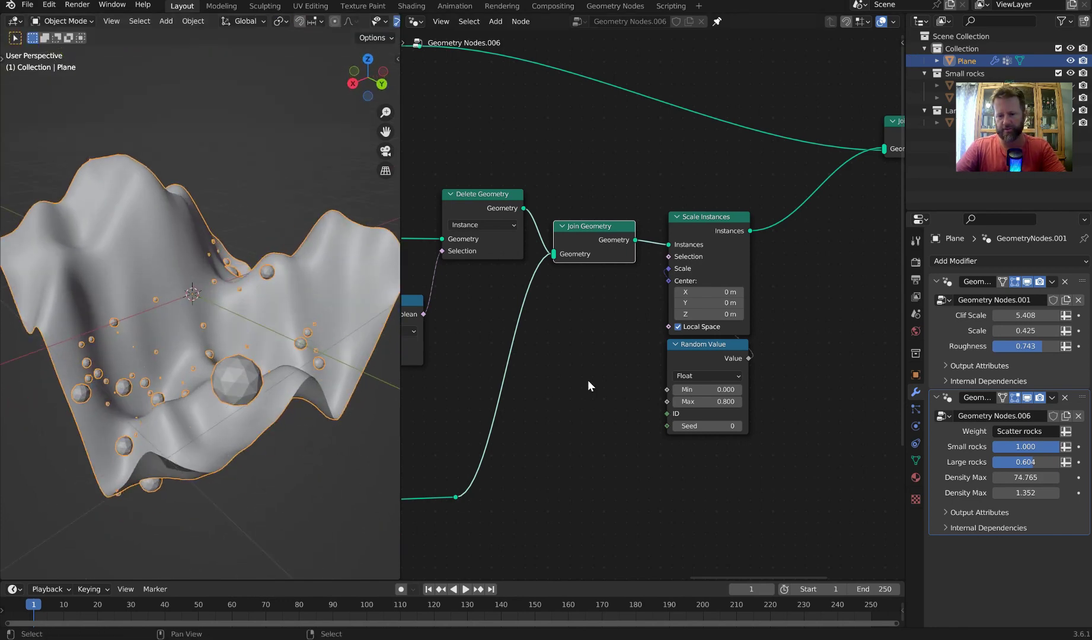
pyautogui.scroll(-1, 588, 382)
pyautogui.moveTo(389, 356); pyautogui.dragTo(367, 320, button='middle')
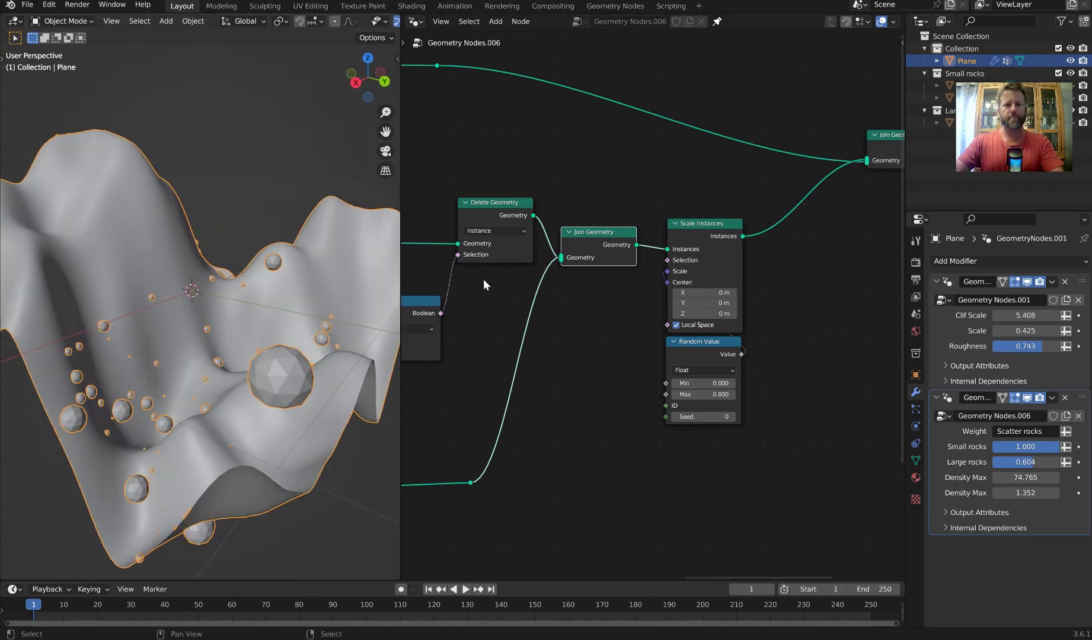